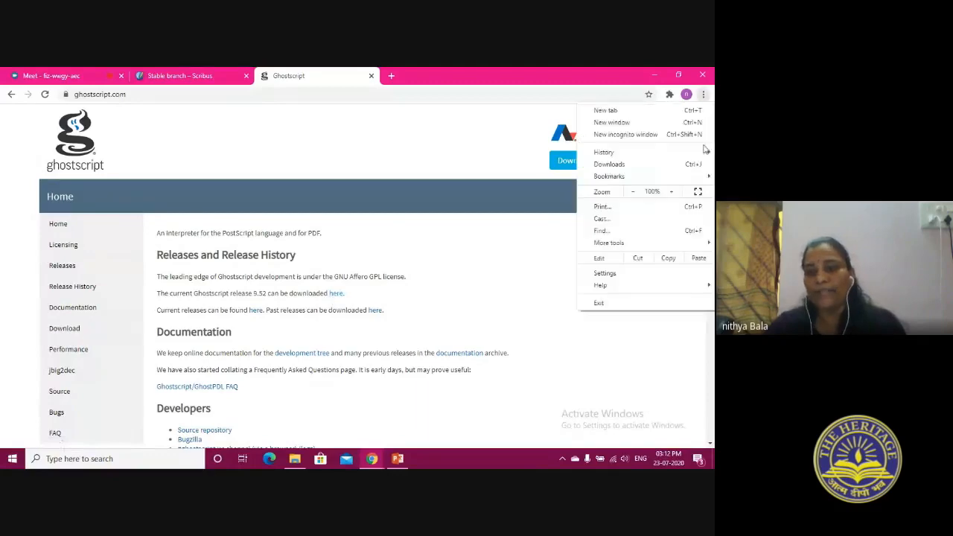
# Enlarge the Ghostscript home page and look through its release, documentation and developer sections
pyautogui.click(673, 192)
pyautogui.click(673, 192)
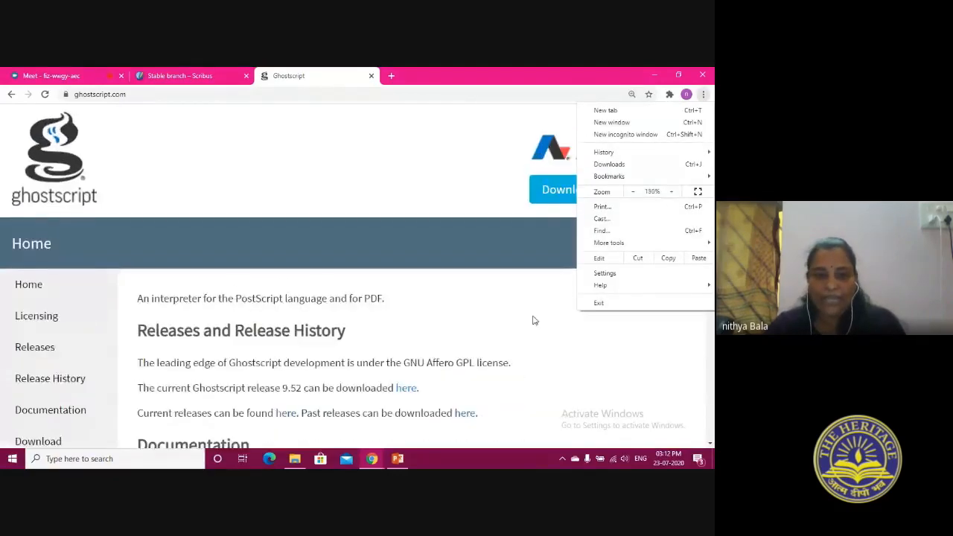
pyautogui.scroll(-4, 532, 320)
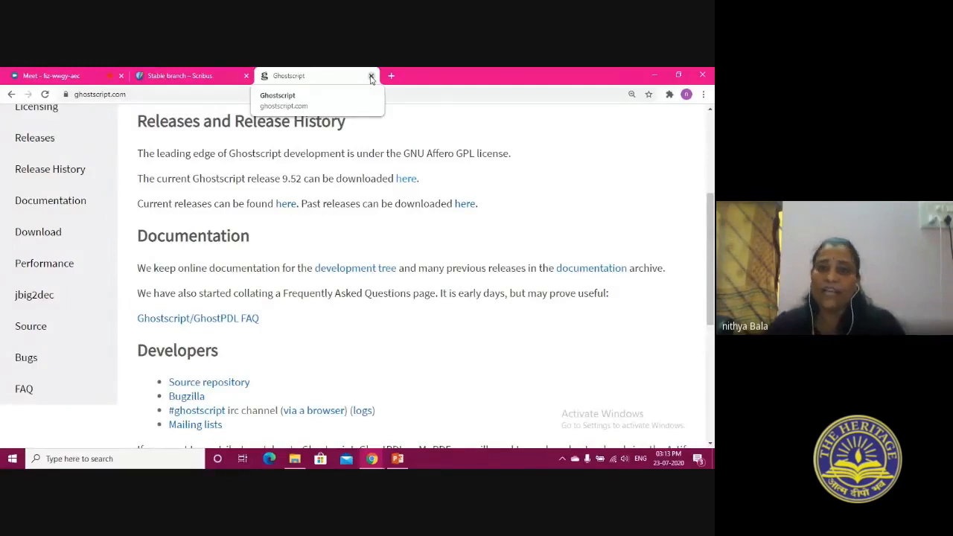
# Leave the browser and presentation for the desktop, and launch Scribus 1.4.8 with its New Document dialog
pyautogui.click(223, 75)
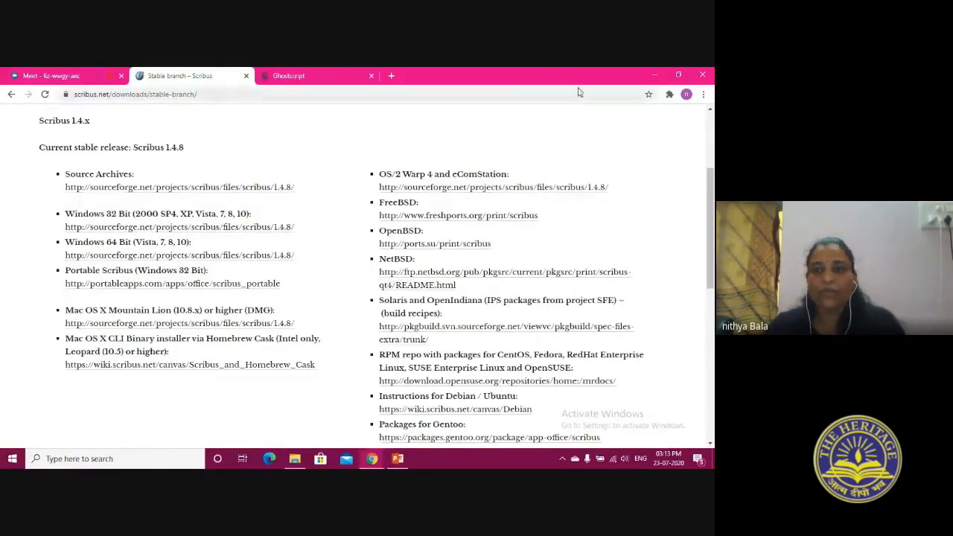
pyautogui.click(655, 76)
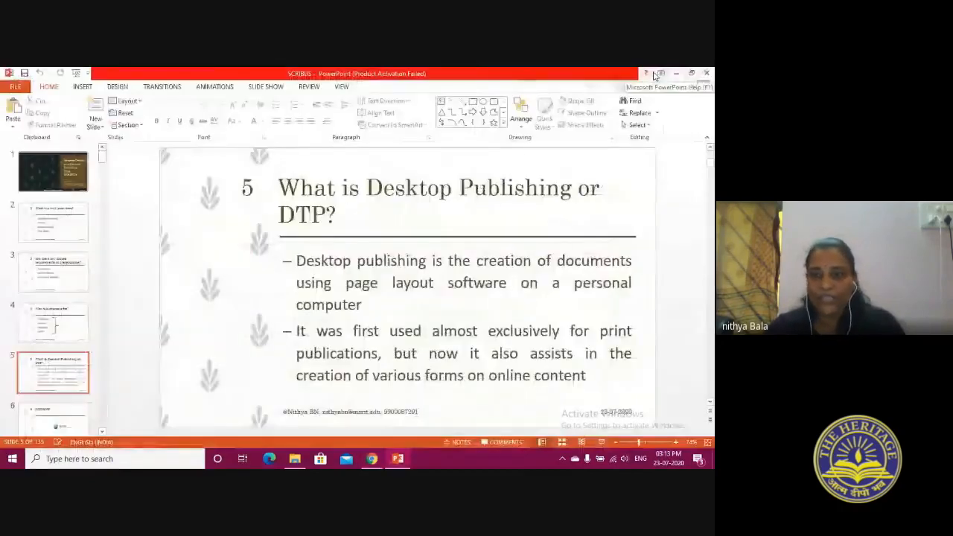
pyautogui.click(655, 77)
pyautogui.click(608, 127)
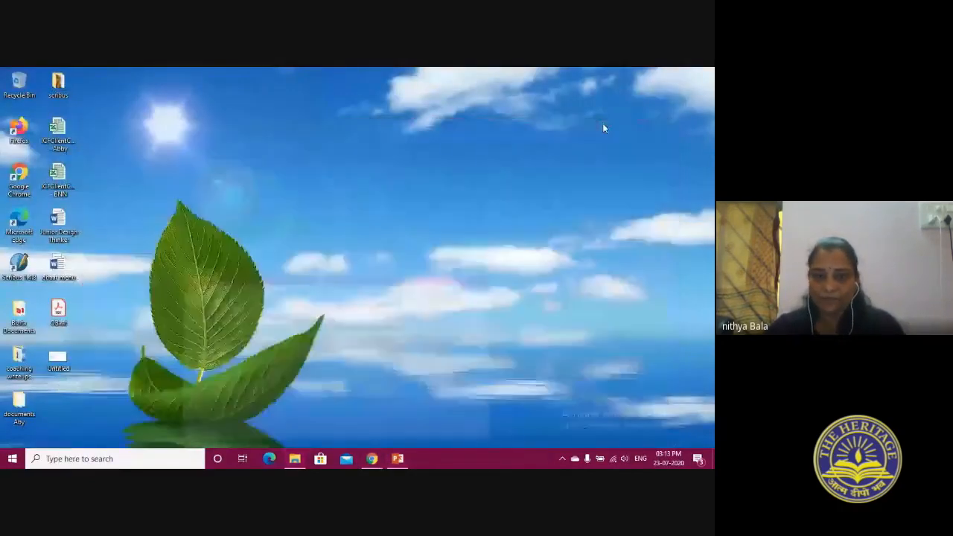
pyautogui.doubleClick(20, 267)
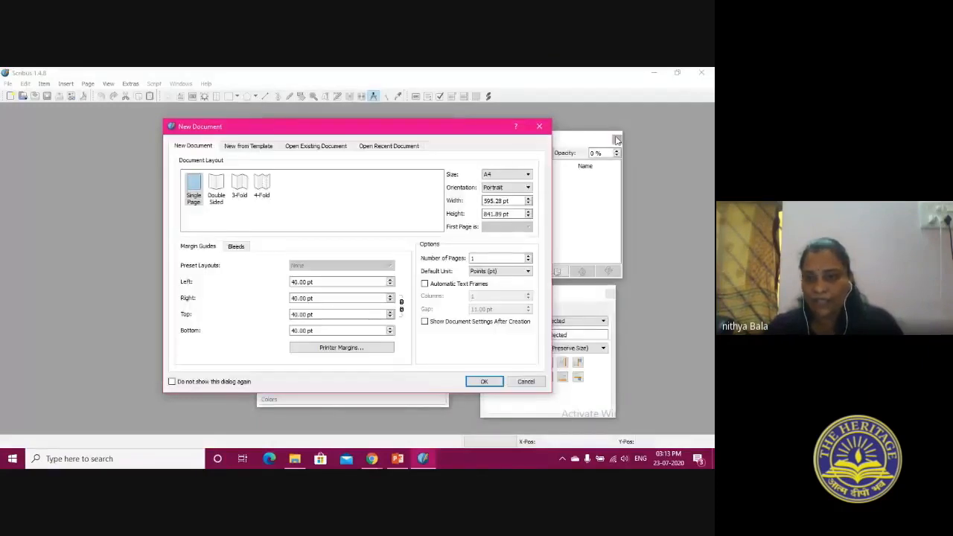
pyautogui.moveTo(412, 133); pyautogui.dragTo(402, 128)
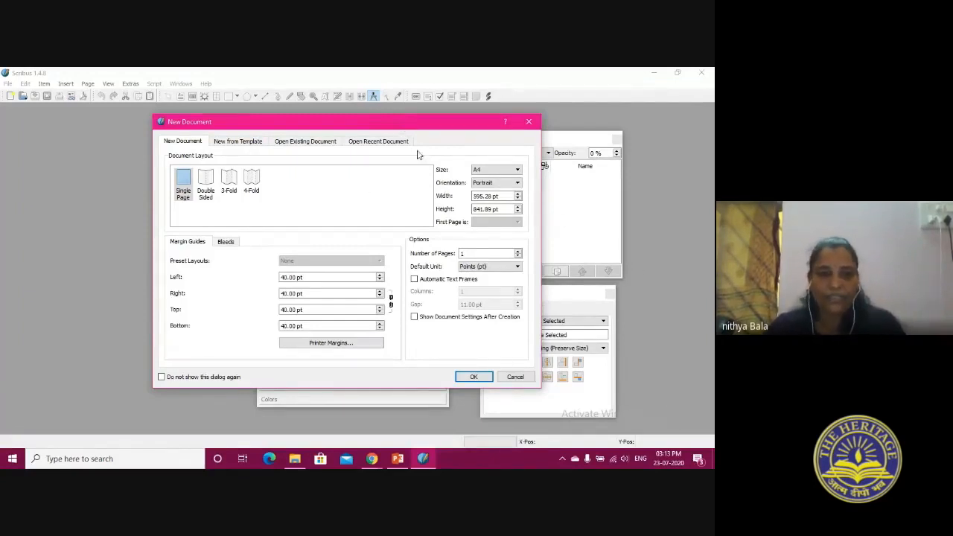
# Examine the document templates offered for books, brochures, business cards, cards and newsletters
pyautogui.click(223, 141)
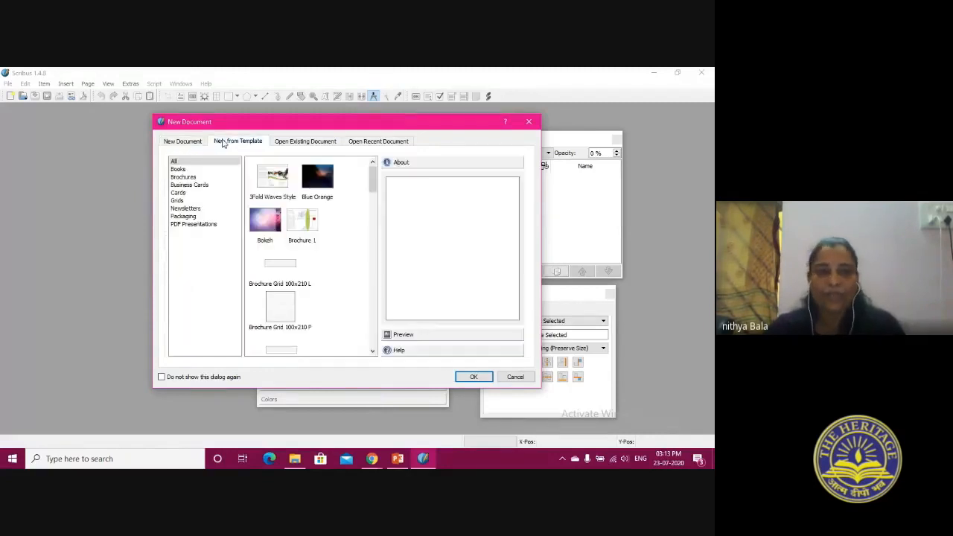
pyautogui.click(214, 170)
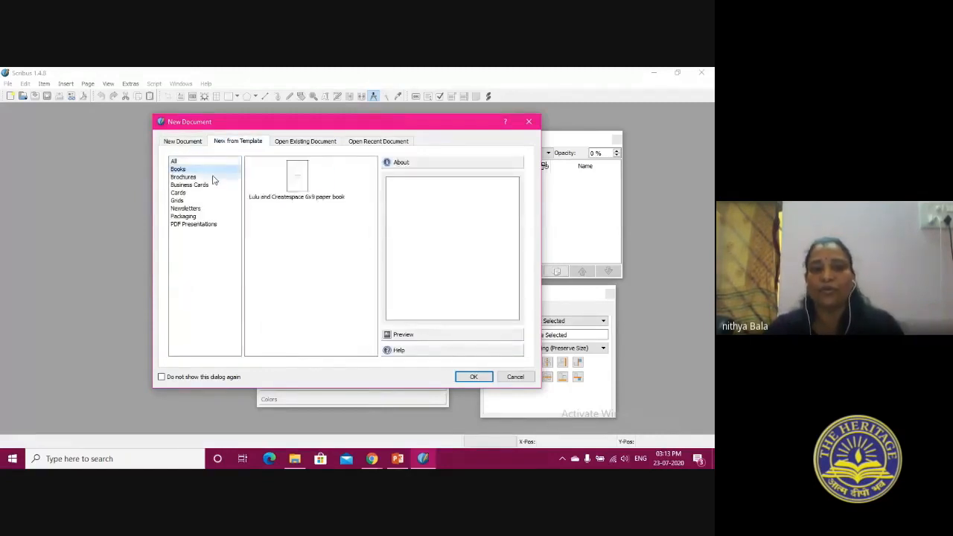
pyautogui.click(214, 179)
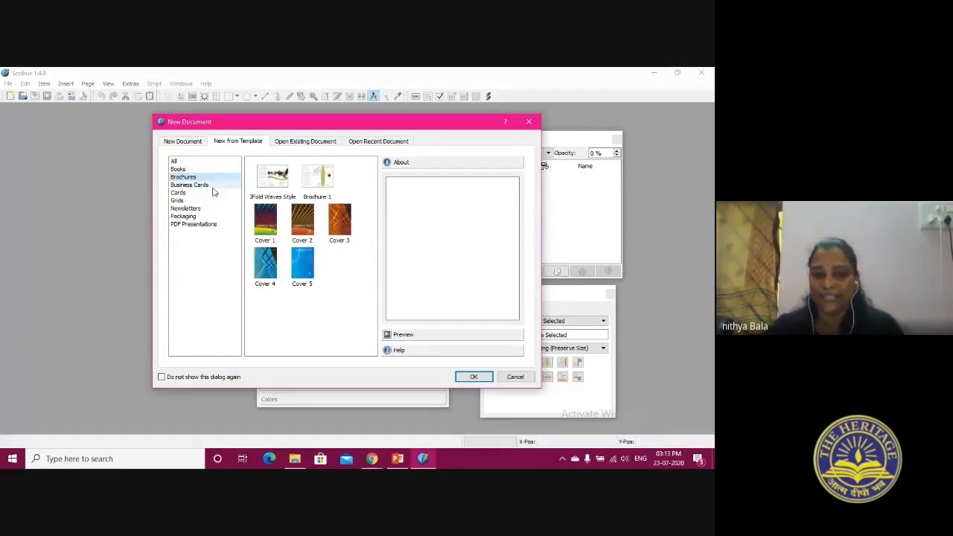
pyautogui.click(215, 186)
pyautogui.click(195, 193)
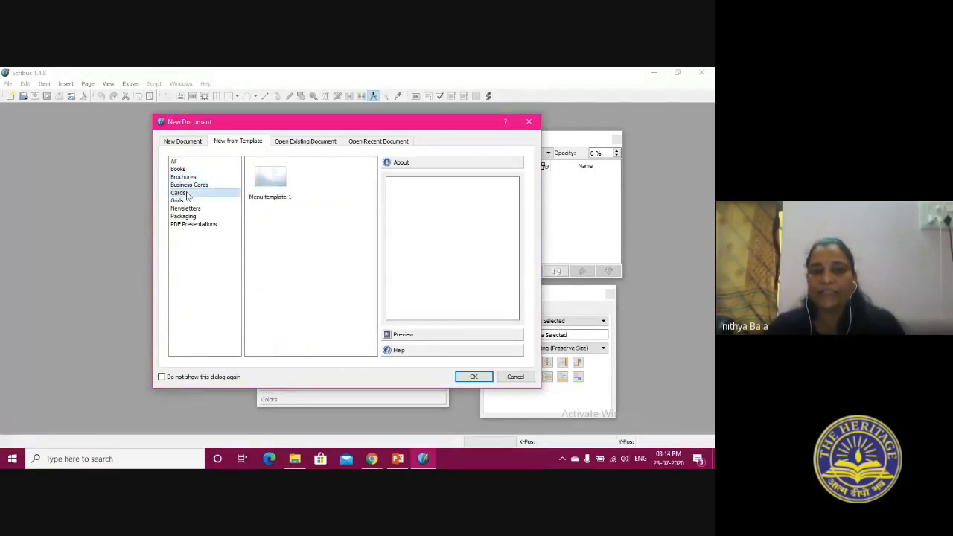
pyautogui.click(204, 209)
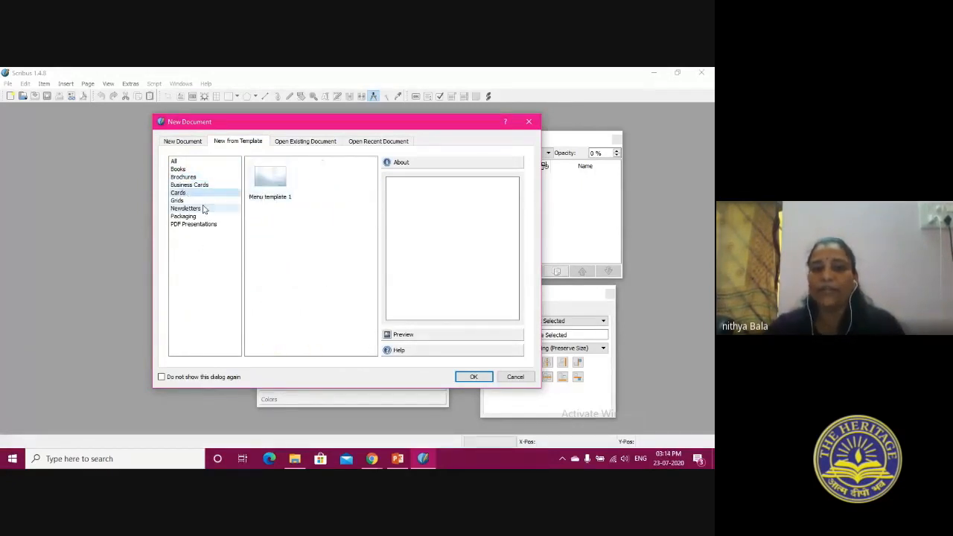
# Look at the options for opening existing and recent documents, and return to the new document settings
pyautogui.click(301, 142)
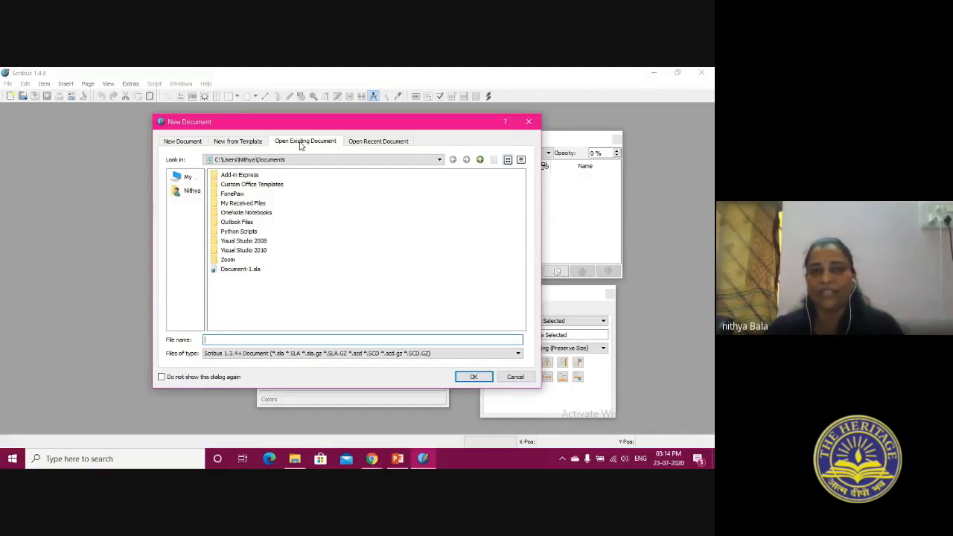
pyautogui.click(357, 146)
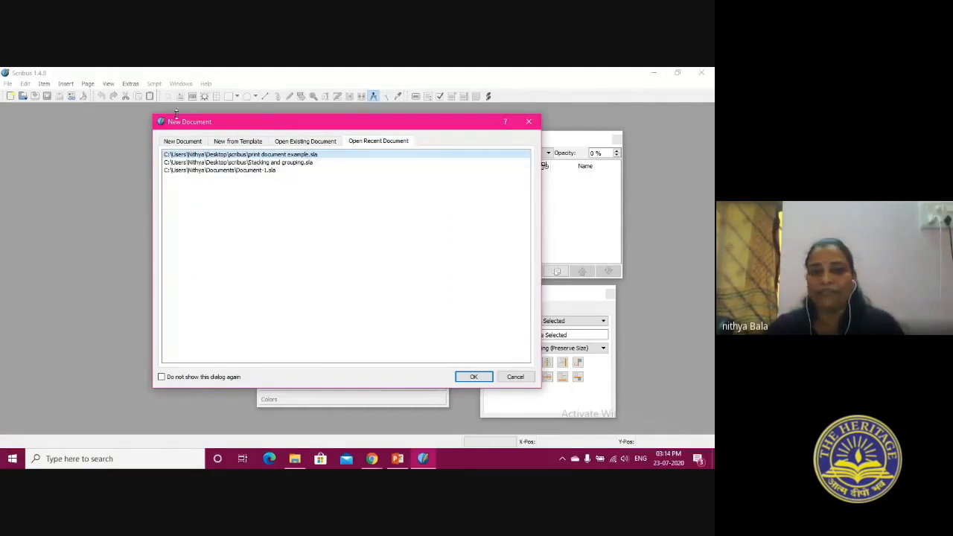
pyautogui.click(189, 143)
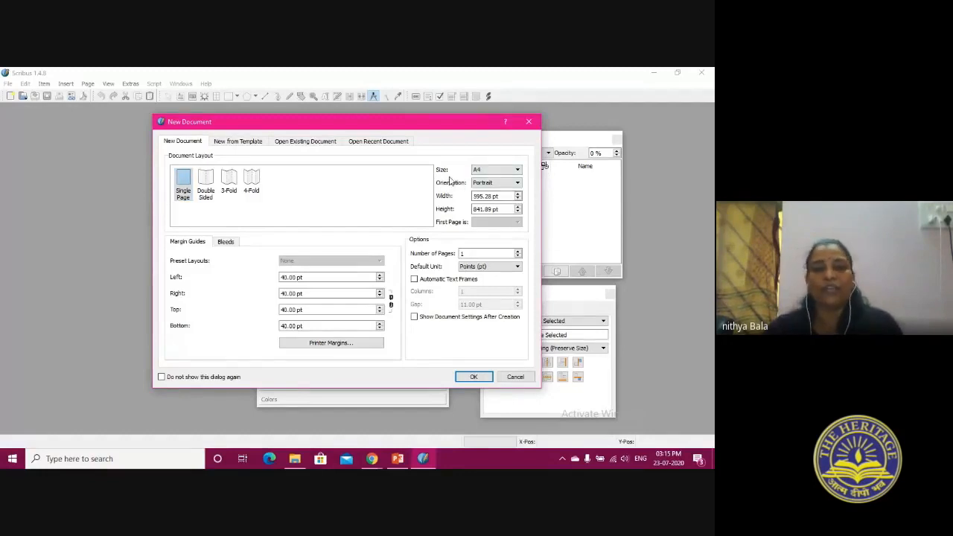
# Examine the orientation choices and the list of preset page sizes for the new document
pyautogui.click(494, 185)
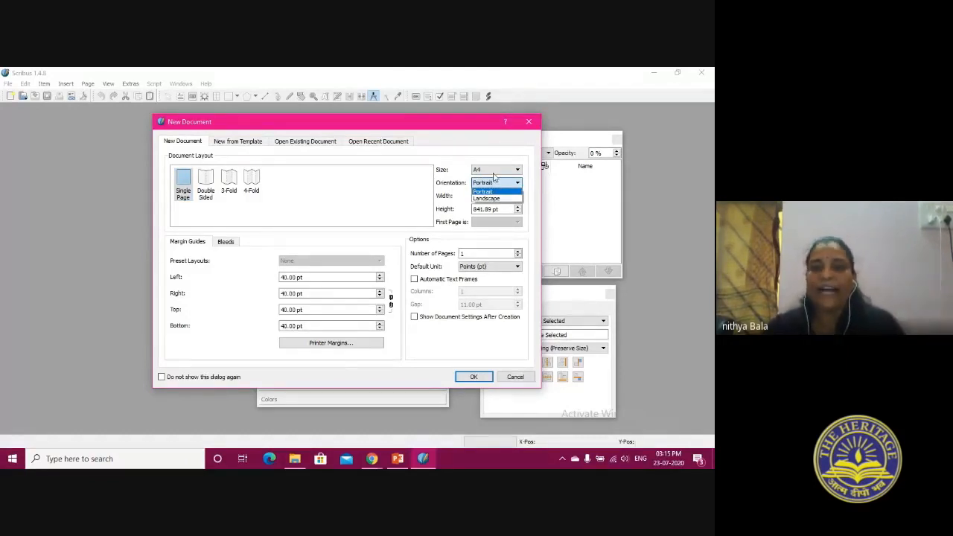
pyautogui.click(494, 173)
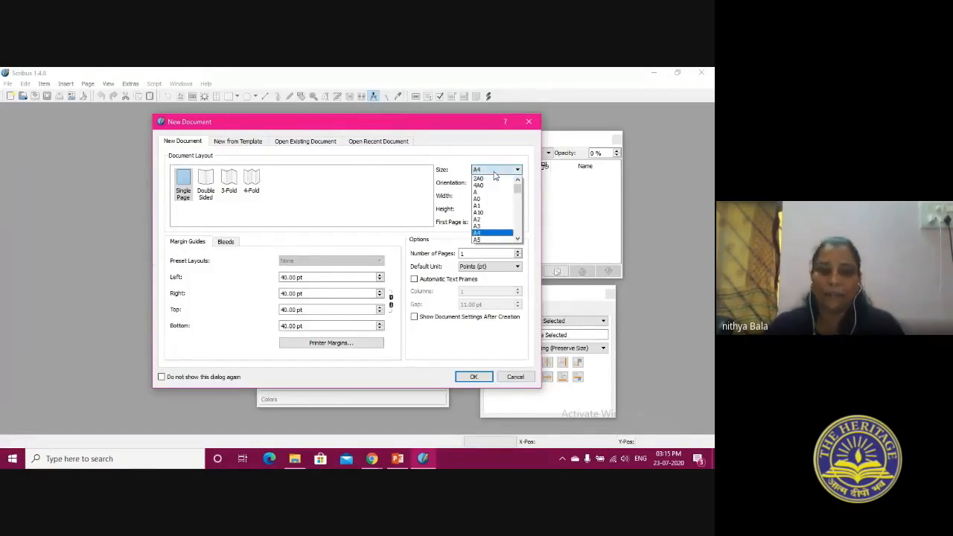
pyautogui.moveTo(517, 188); pyautogui.dragTo(519, 220)
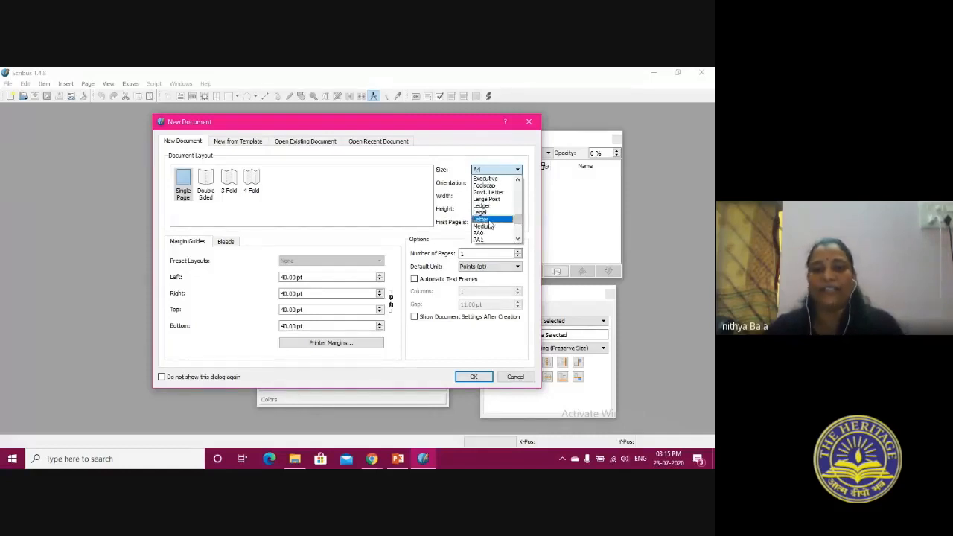
pyautogui.moveTo(519, 221); pyautogui.dragTo(520, 188)
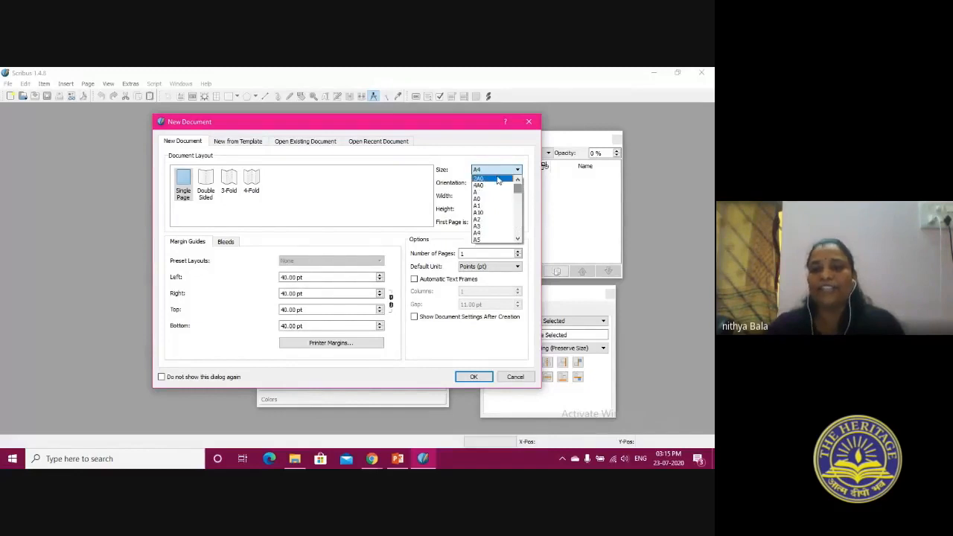
pyautogui.click(488, 173)
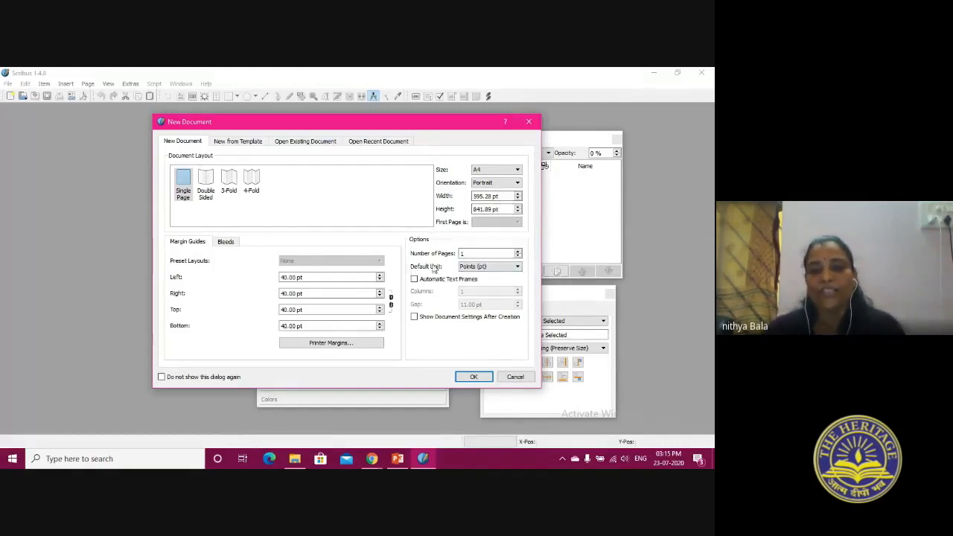
# Set the default unit to inches and the page size to 6 in wide by 9 in high
pyautogui.click(484, 268)
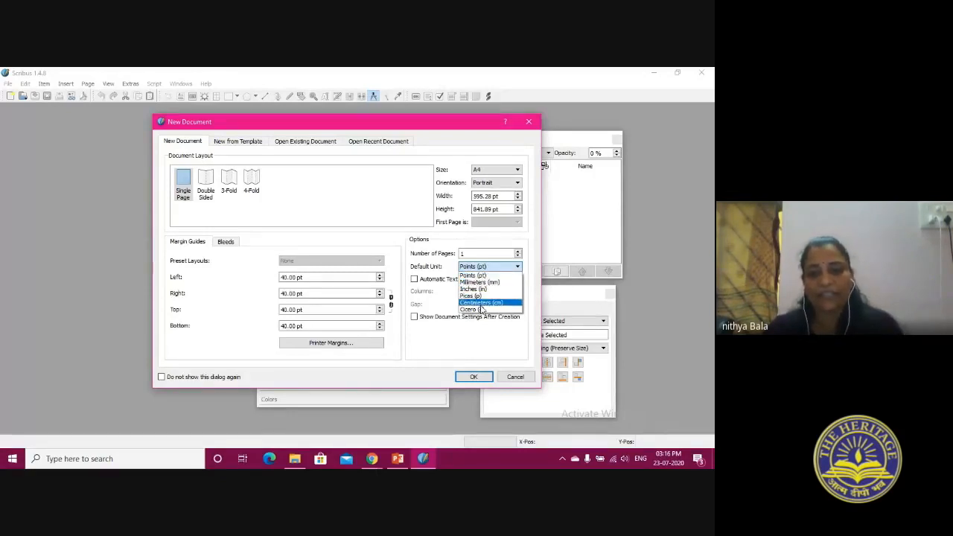
pyautogui.click(477, 289)
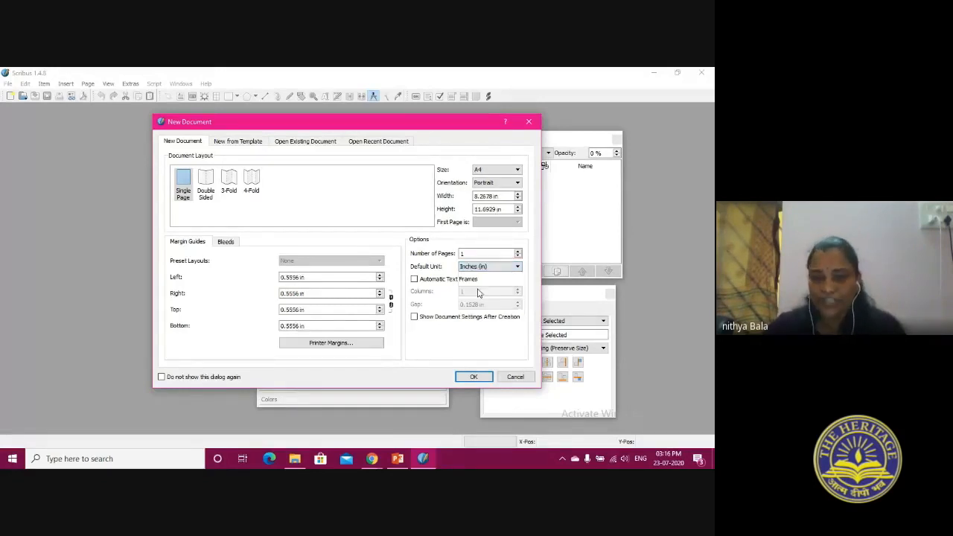
pyautogui.moveTo(495, 196); pyautogui.dragTo(467, 200)
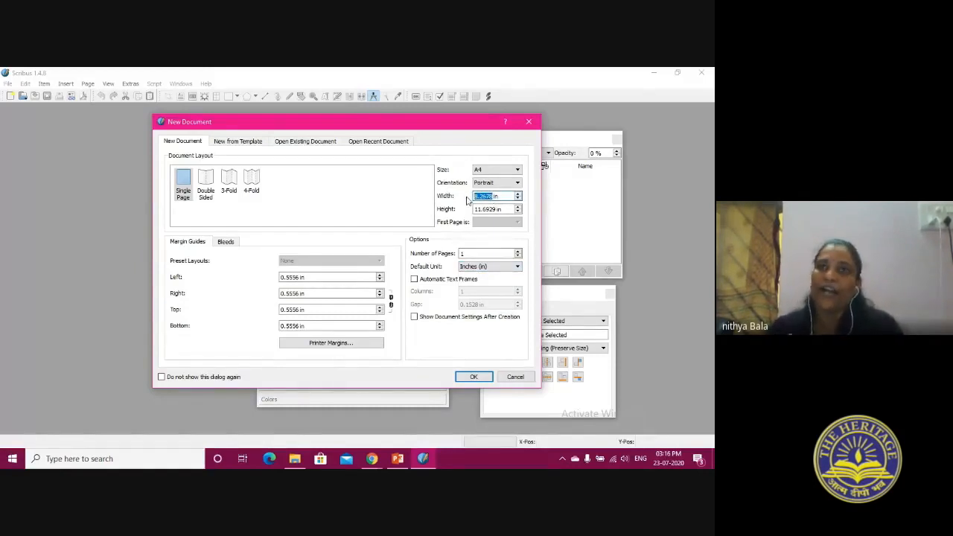
pyautogui.write('6')
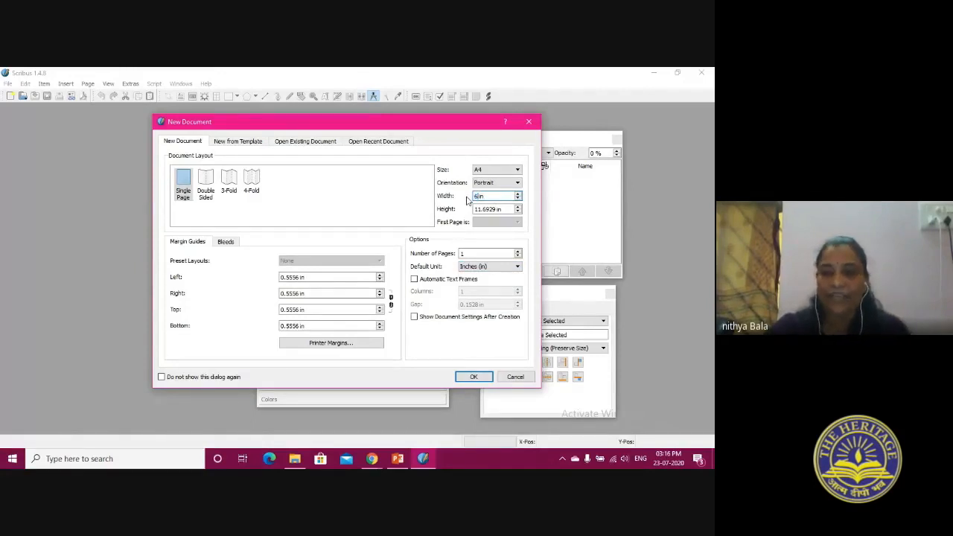
pyautogui.moveTo(496, 209); pyautogui.dragTo(473, 210)
pyautogui.write('9')
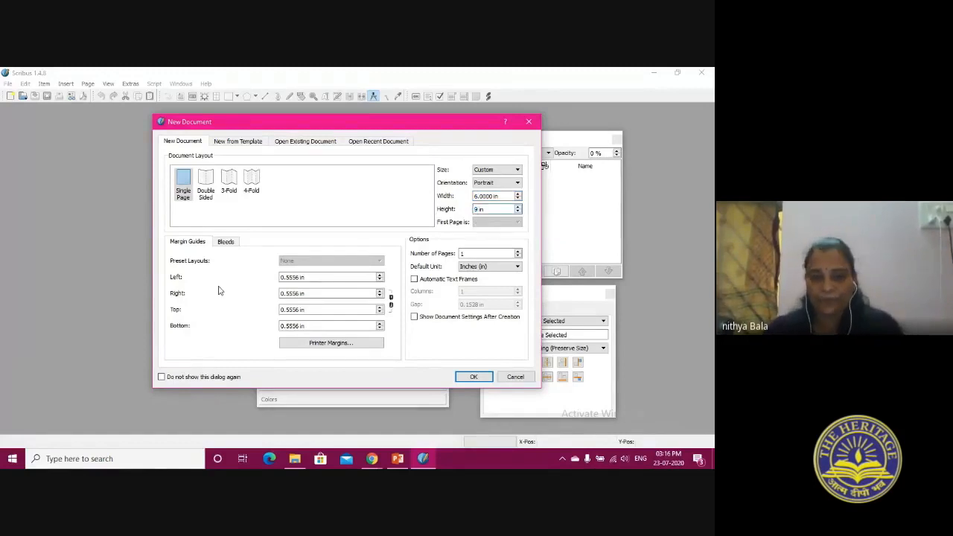
pyautogui.click(503, 196)
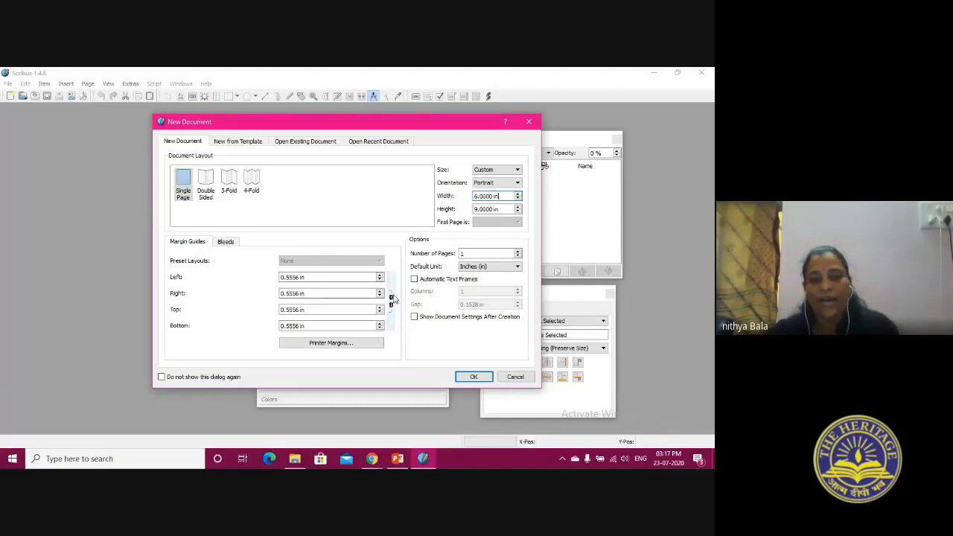
# Link the margin guides and set all four page margins to 0.5856 in
pyautogui.click(392, 301)
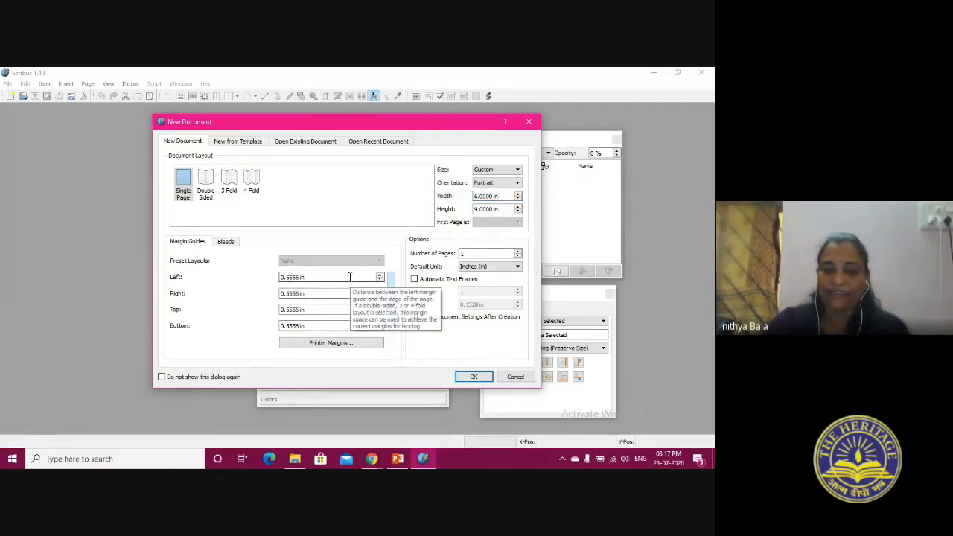
pyautogui.write('8')
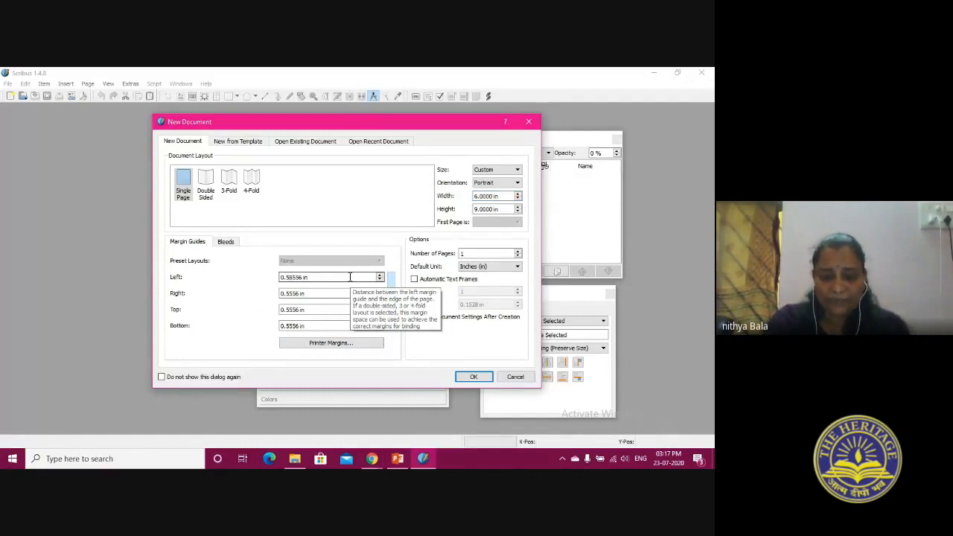
pyautogui.press('Delete')
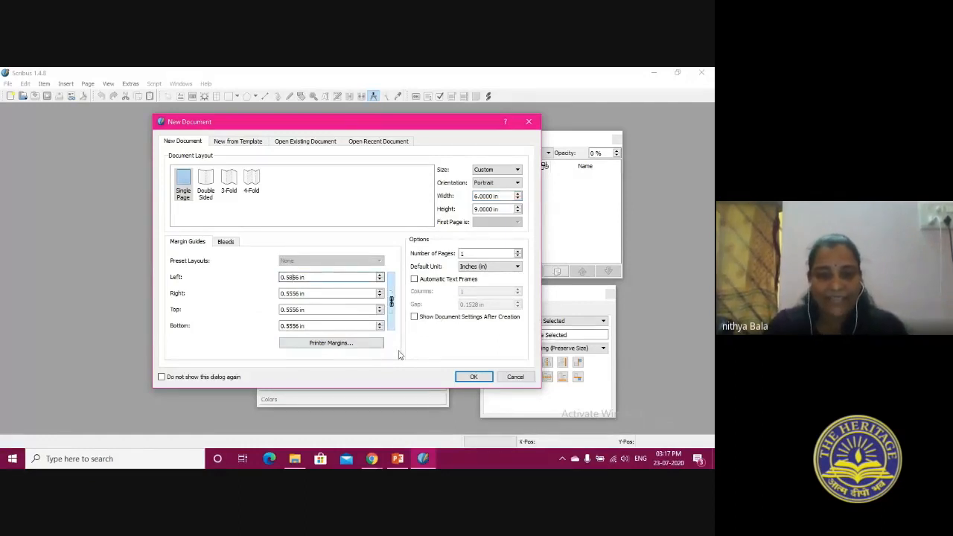
pyautogui.click(357, 327)
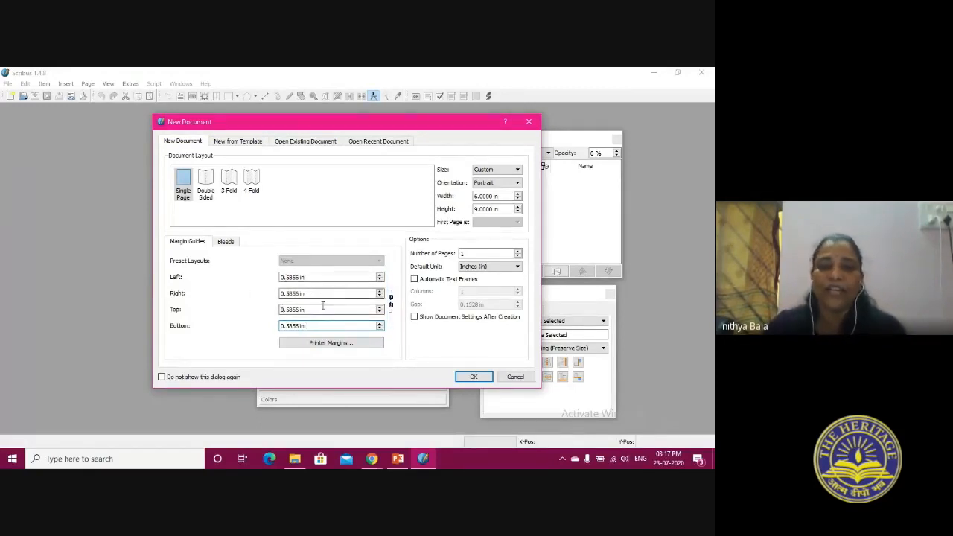
# Set the bleeds on all four sides of the page to 0.125 in and check them against the margin guides
pyautogui.click(225, 243)
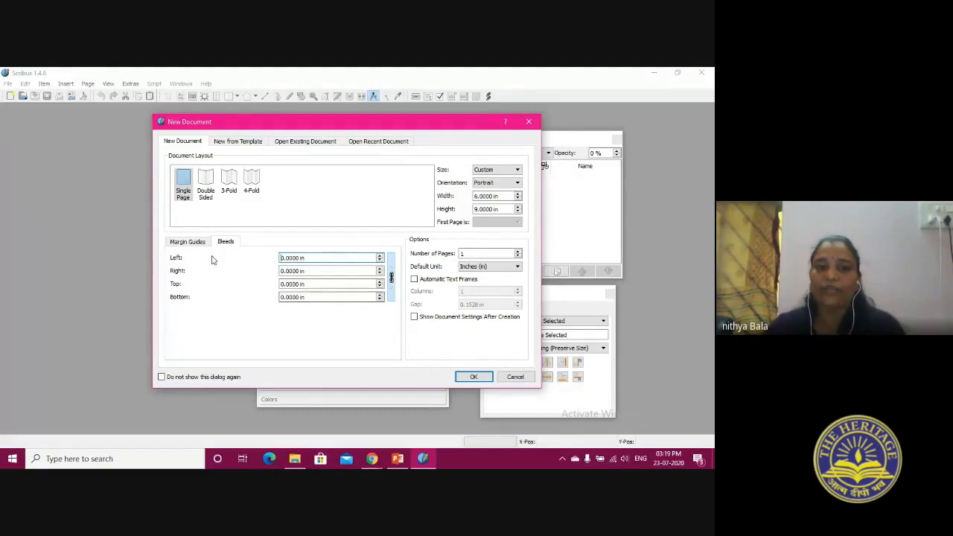
pyautogui.click(187, 244)
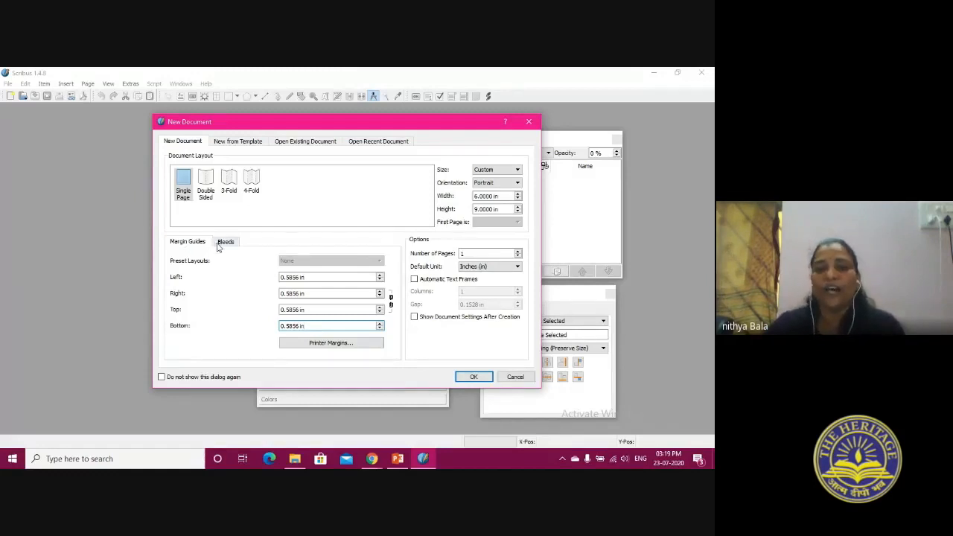
pyautogui.click(223, 243)
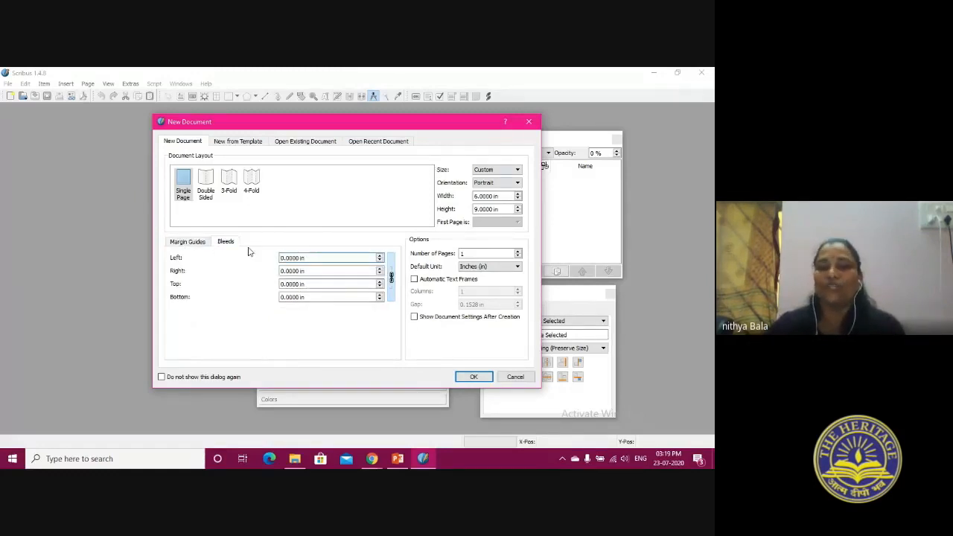
pyautogui.click(286, 258)
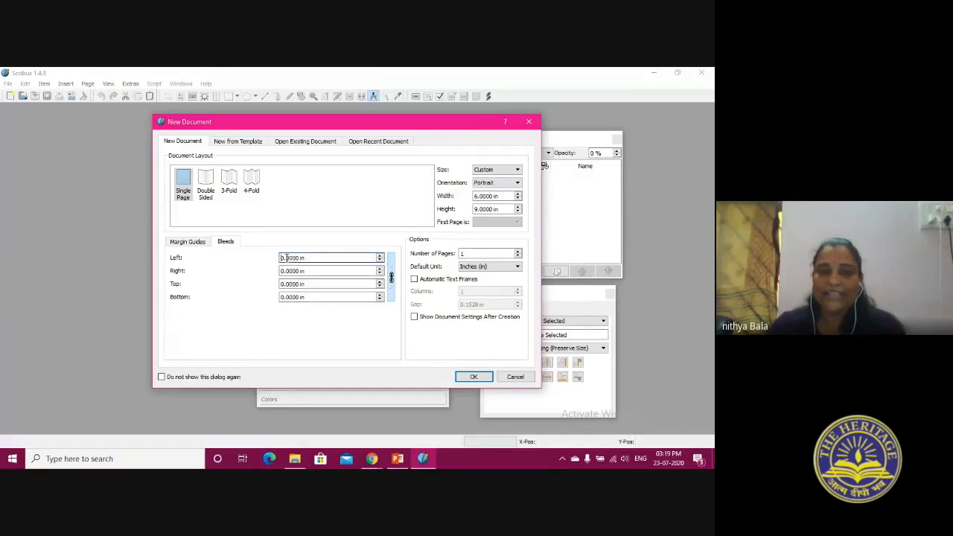
pyautogui.write('125')
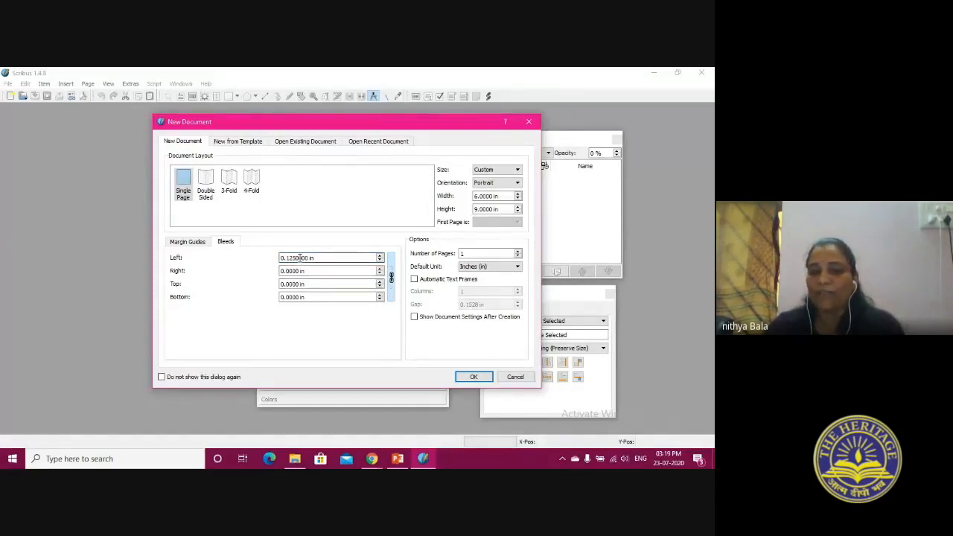
pyautogui.click(313, 299)
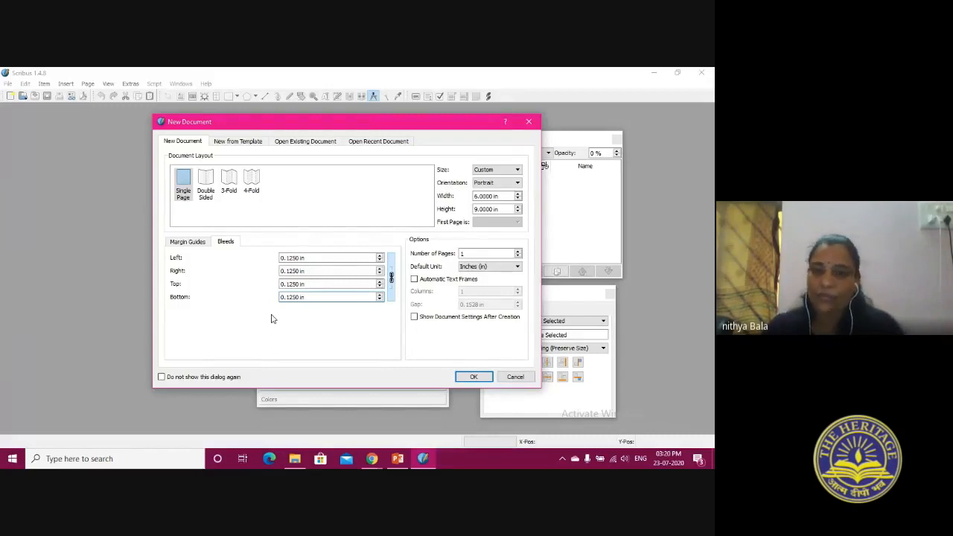
pyautogui.click(194, 244)
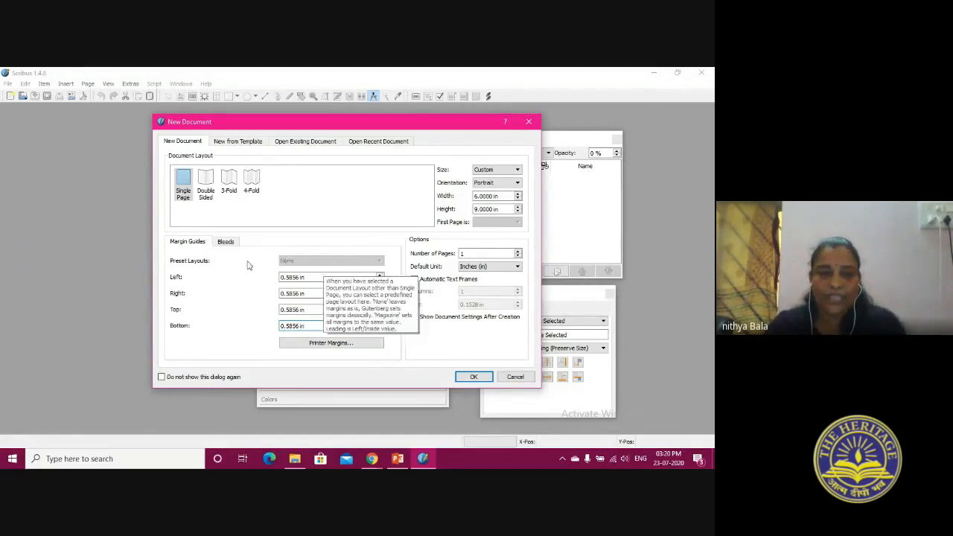
pyautogui.click(226, 243)
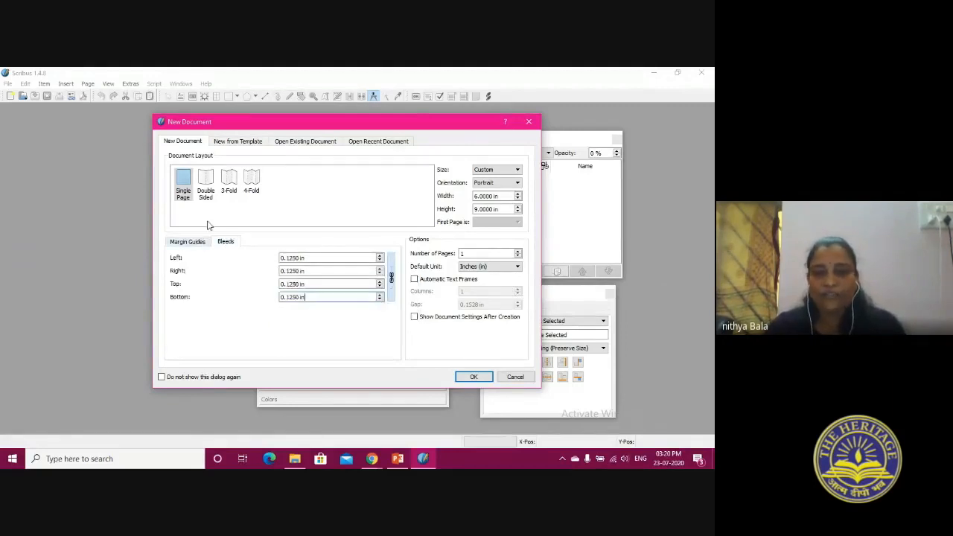
# Create the document and close the Properties, Layers, and Align and Distribute palettes, fitting the whole page in view
pyautogui.click(473, 378)
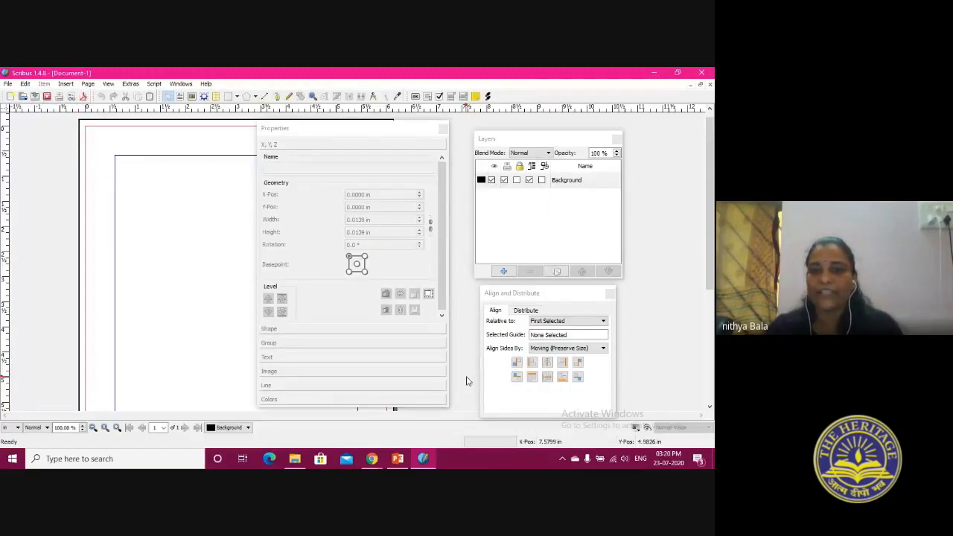
pyautogui.click(443, 129)
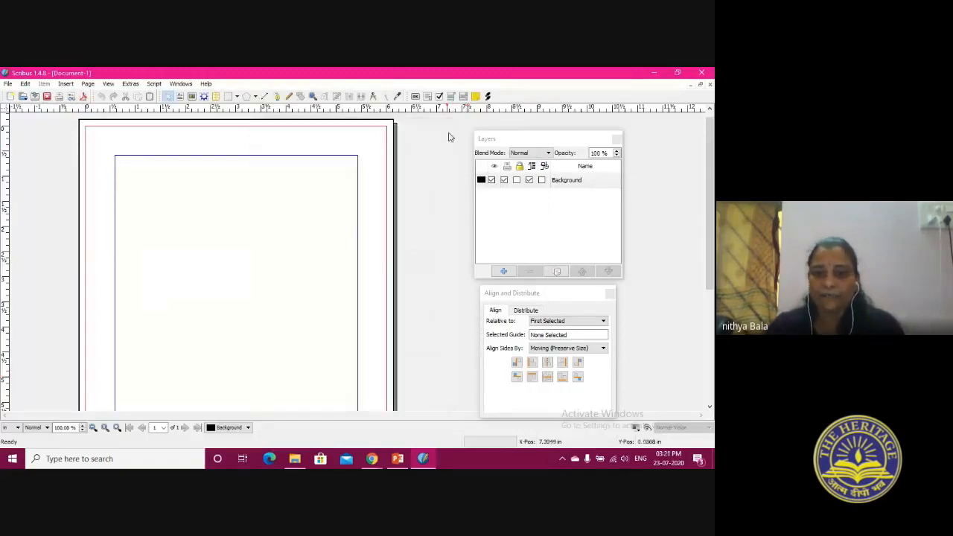
pyautogui.click(617, 140)
pyautogui.click(610, 293)
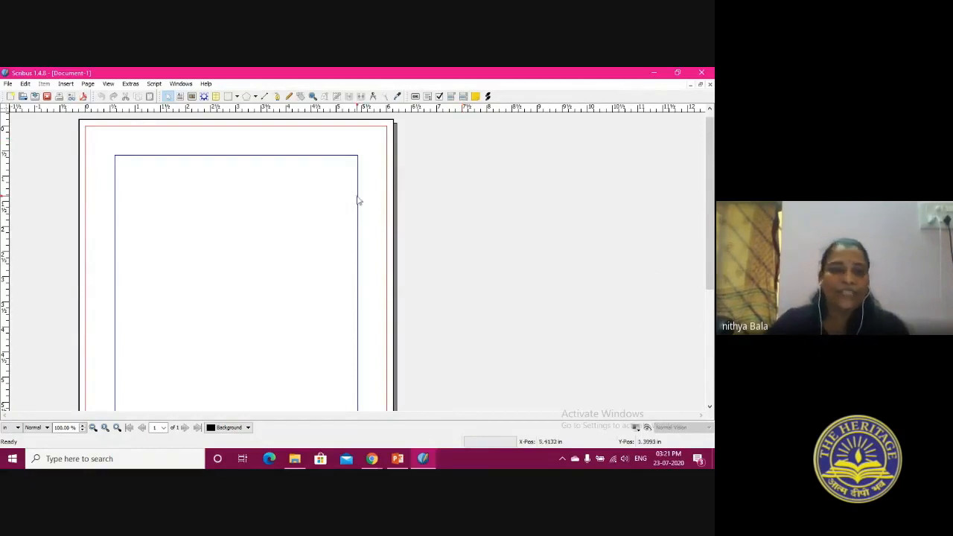
pyautogui.click(108, 84)
pyautogui.click(124, 96)
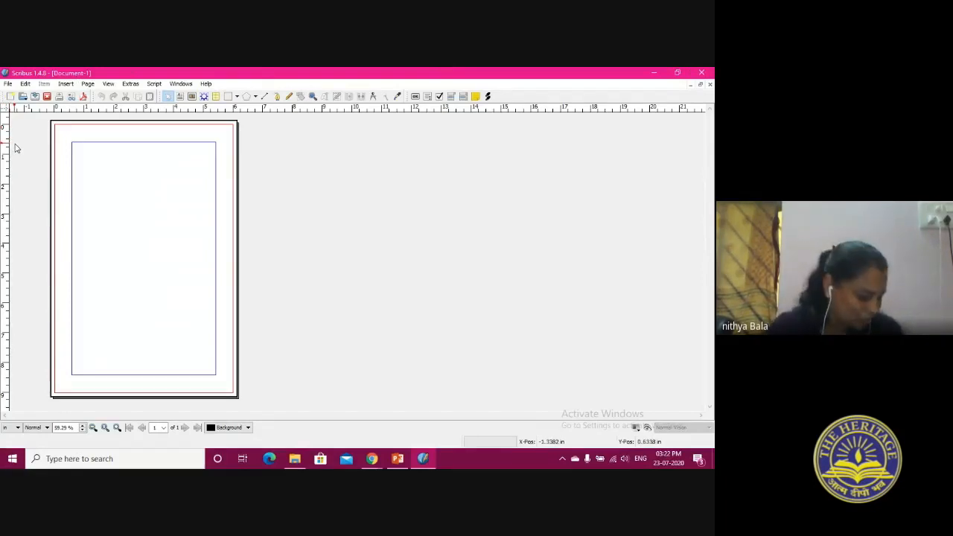
# Examine the commands available for files, editing, inserting frames and shapes, scripting, and help
pyautogui.click(9, 85)
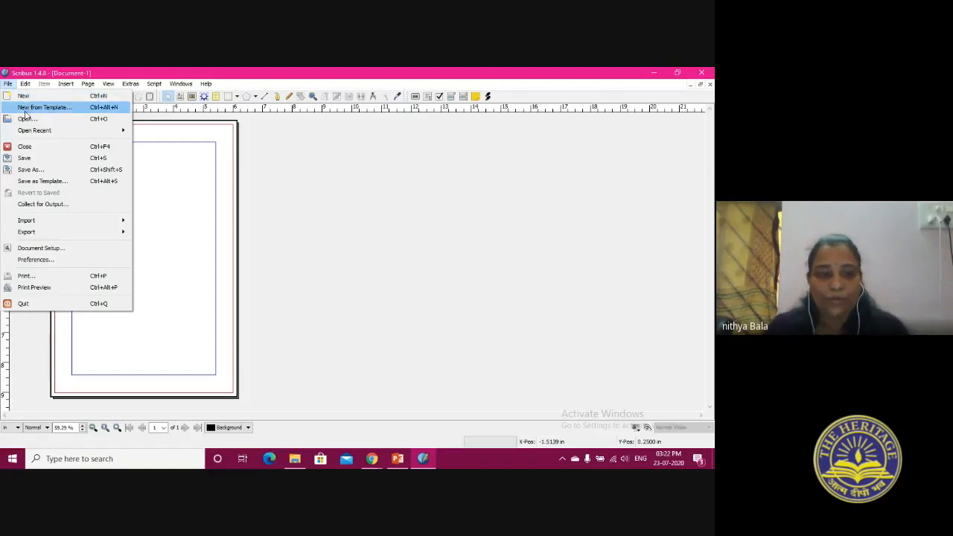
pyautogui.moveTo(24, 86)
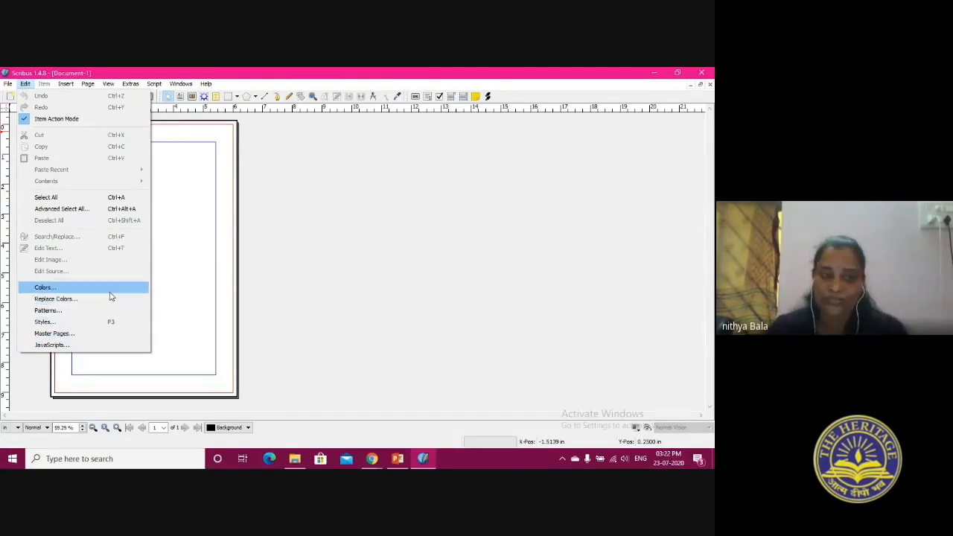
pyautogui.click(43, 87)
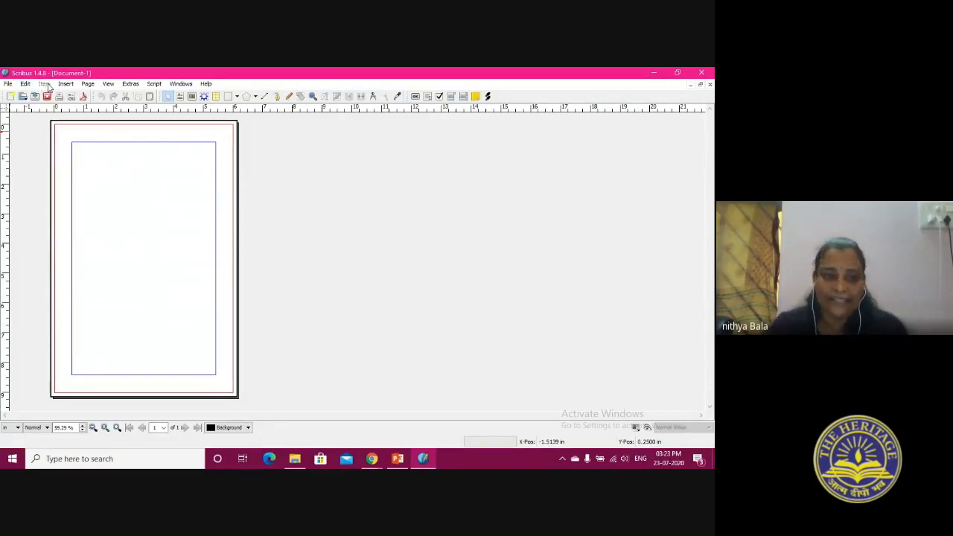
pyautogui.click(65, 85)
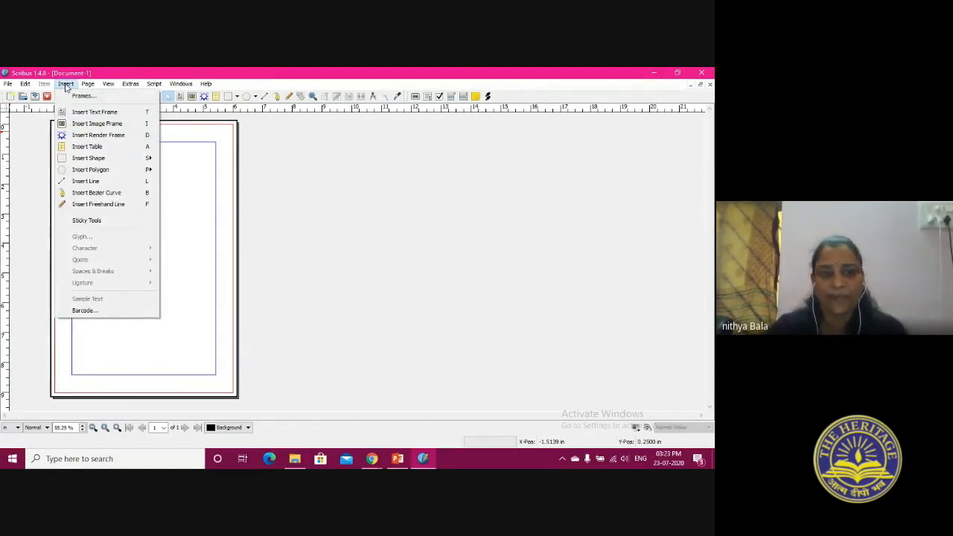
pyautogui.moveTo(91, 84)
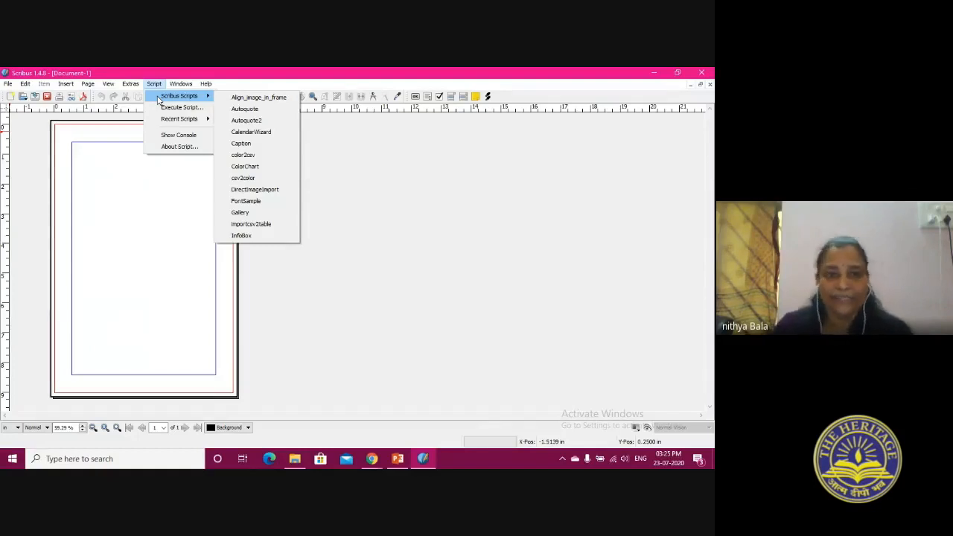
pyautogui.moveTo(181, 85)
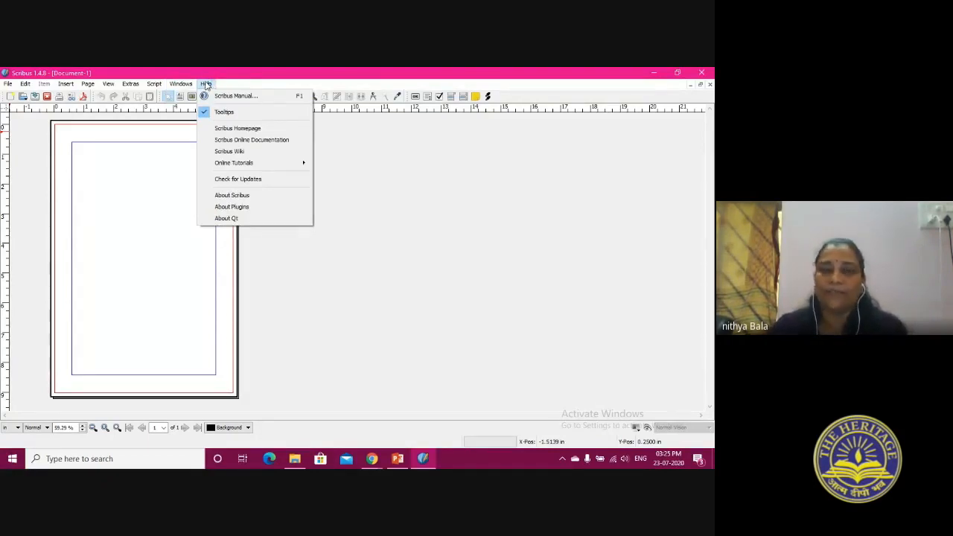
pyautogui.click(26, 135)
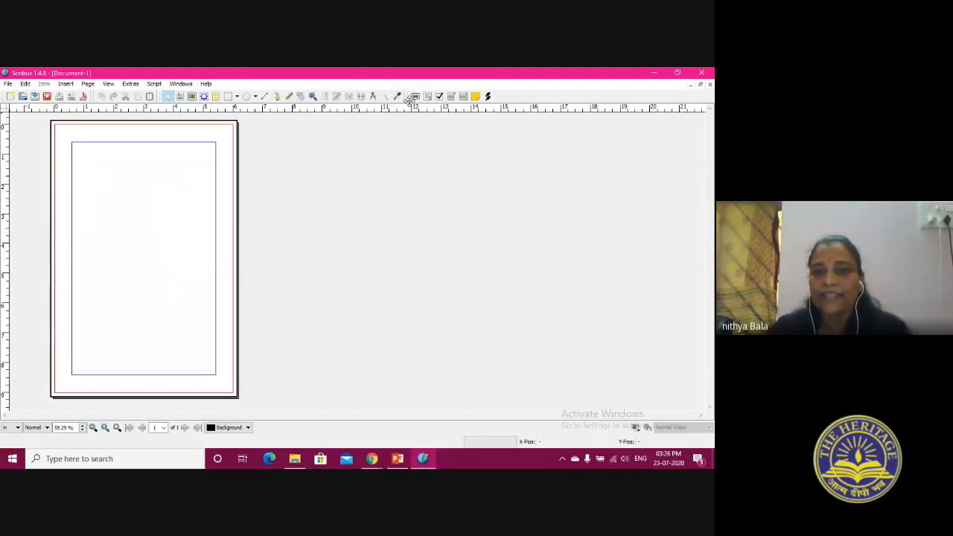
# Space the groups of PDF, layout and editing tools apart from one another along their row
pyautogui.moveTo(408, 96)
pyautogui.mouseDown()
pyautogui.moveTo(574, 87)
pyautogui.moveTo(559, 102)
pyautogui.mouseUp()
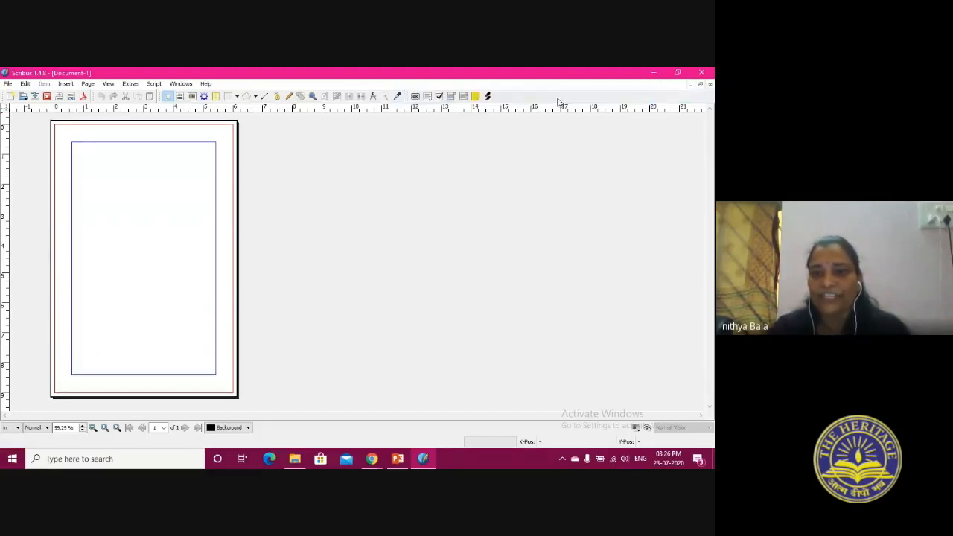
pyautogui.moveTo(406, 98); pyautogui.dragTo(427, 98)
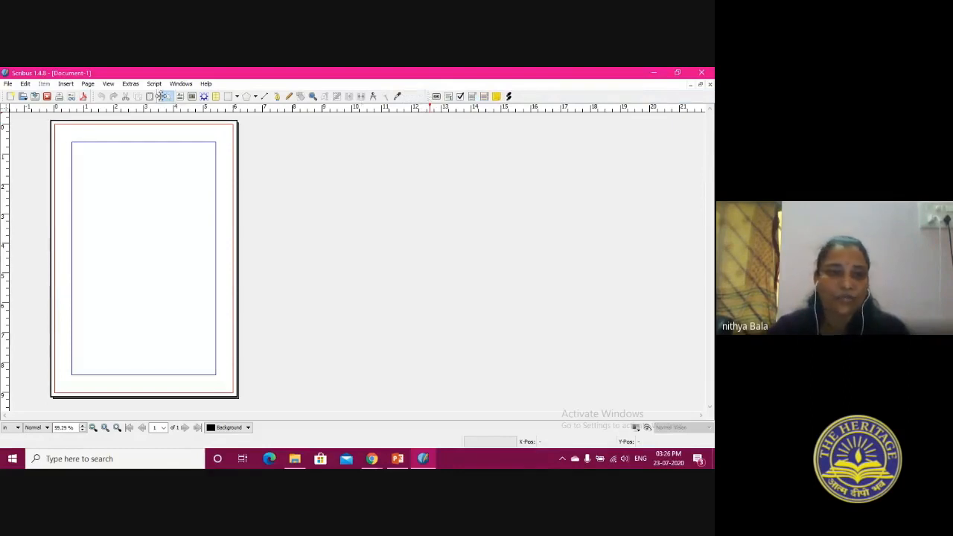
pyautogui.moveTo(161, 96); pyautogui.dragTo(178, 96)
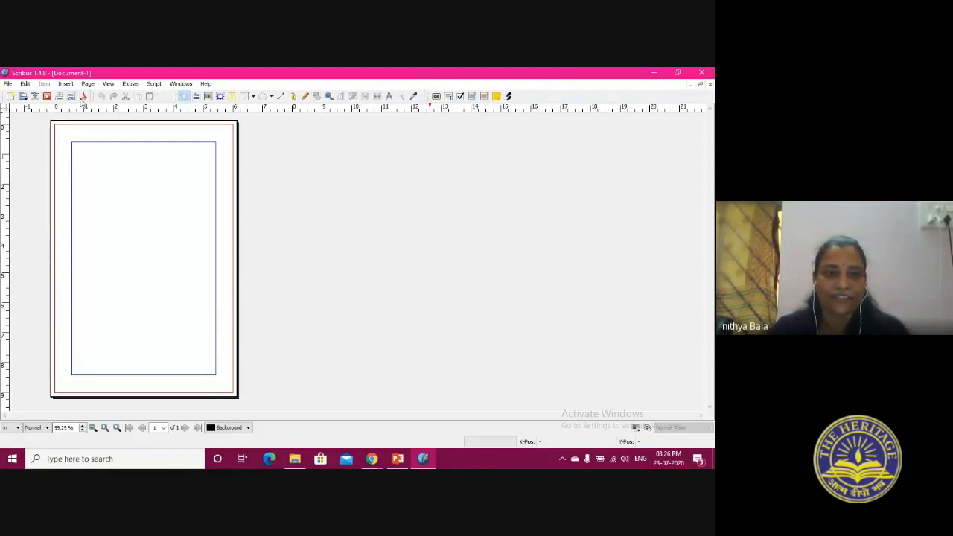
pyautogui.moveTo(94, 97); pyautogui.dragTo(100, 97)
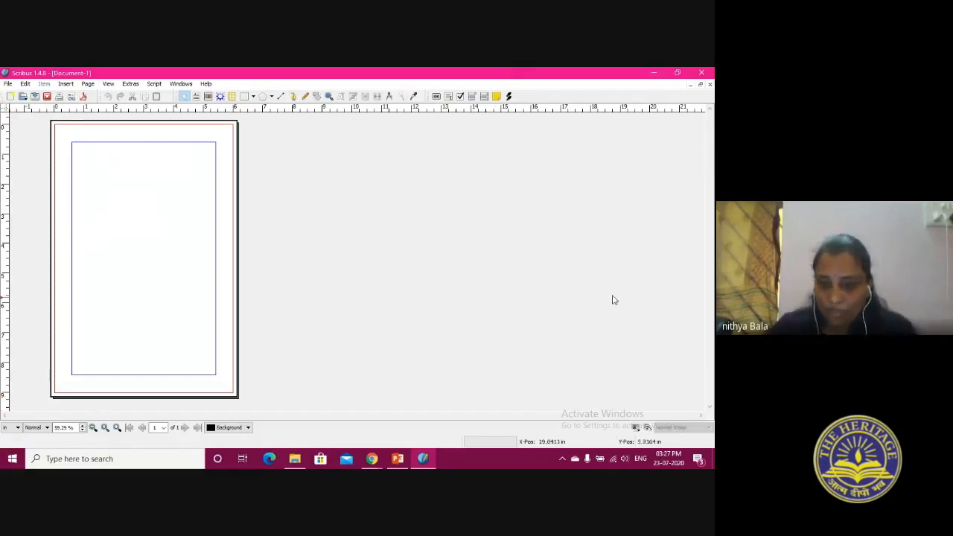
# Examine the available measurement units and preview quality levels, keeping inches and Normal quality
pyautogui.click(17, 430)
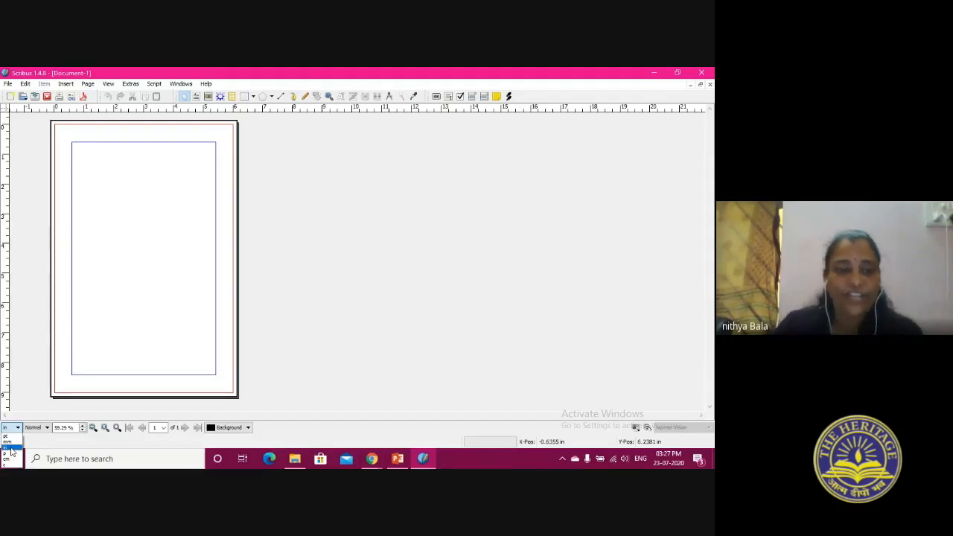
pyautogui.click(11, 449)
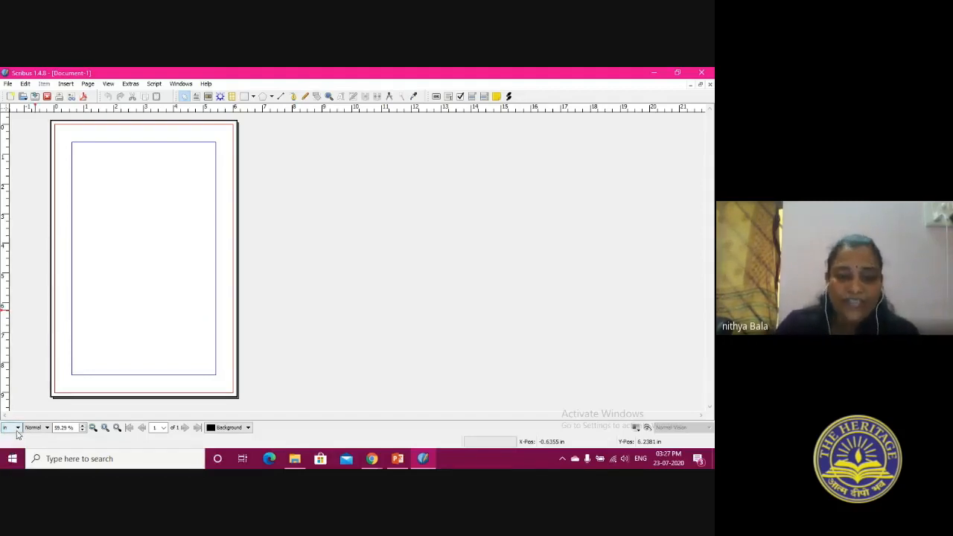
pyautogui.click(17, 430)
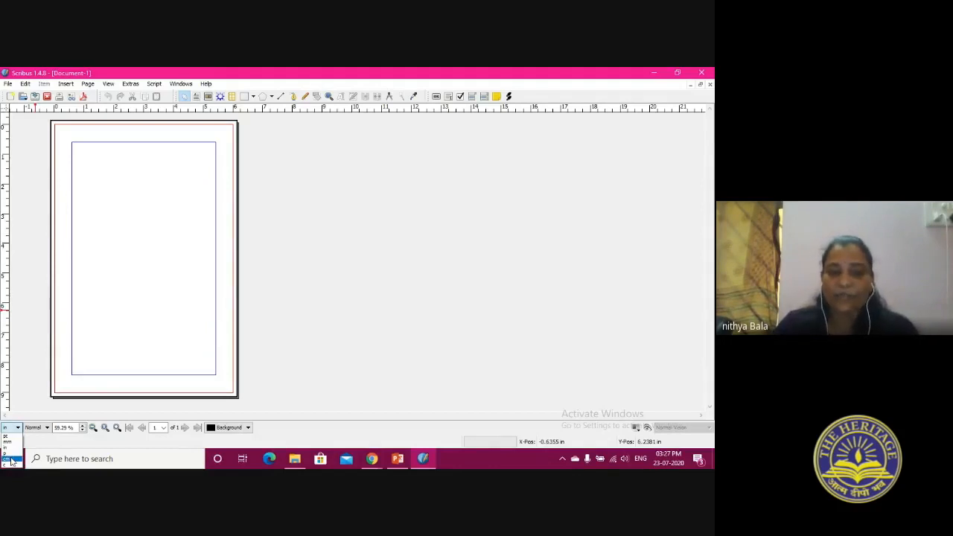
pyautogui.click(16, 432)
pyautogui.click(47, 428)
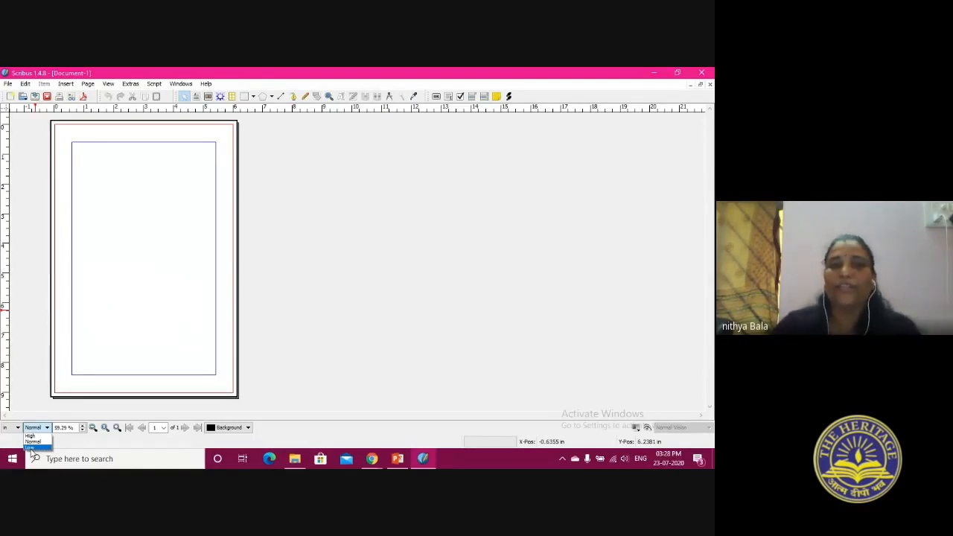
pyautogui.click(36, 442)
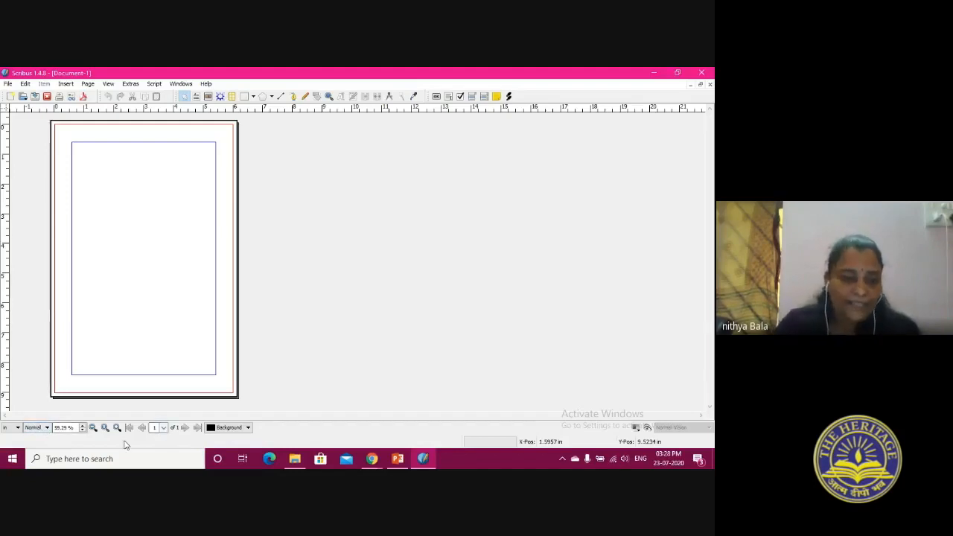
# Check the page and layer choices, and toggle the preview mode on and off again
pyautogui.click(164, 429)
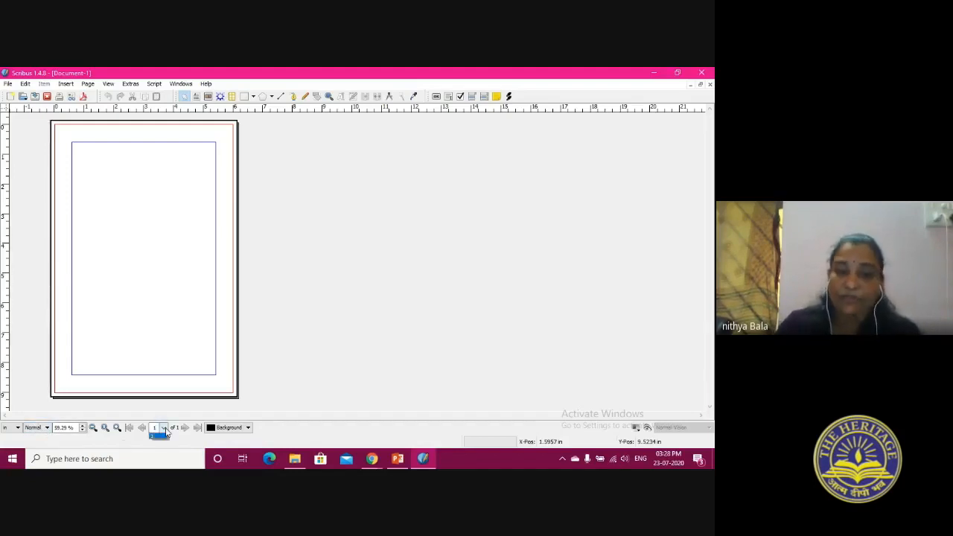
pyautogui.click(164, 435)
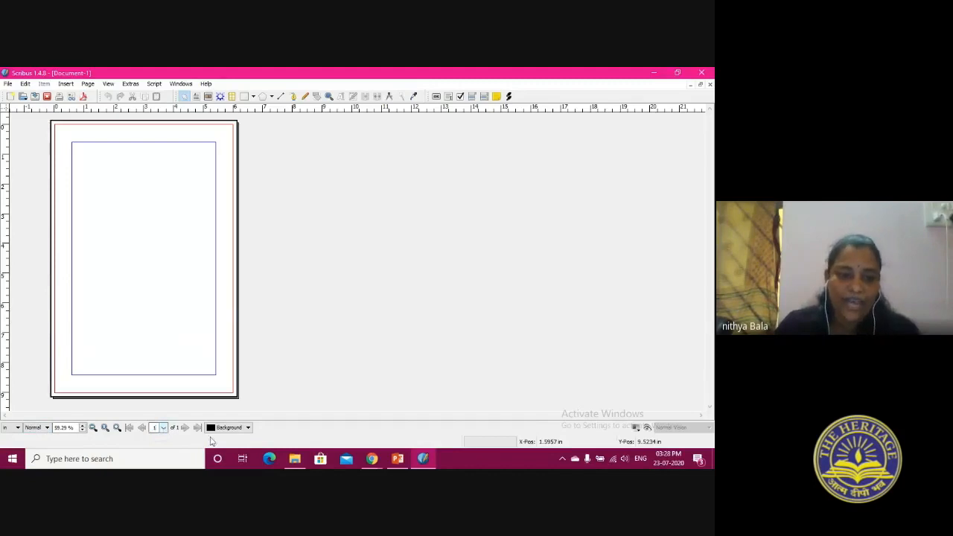
pyautogui.click(227, 429)
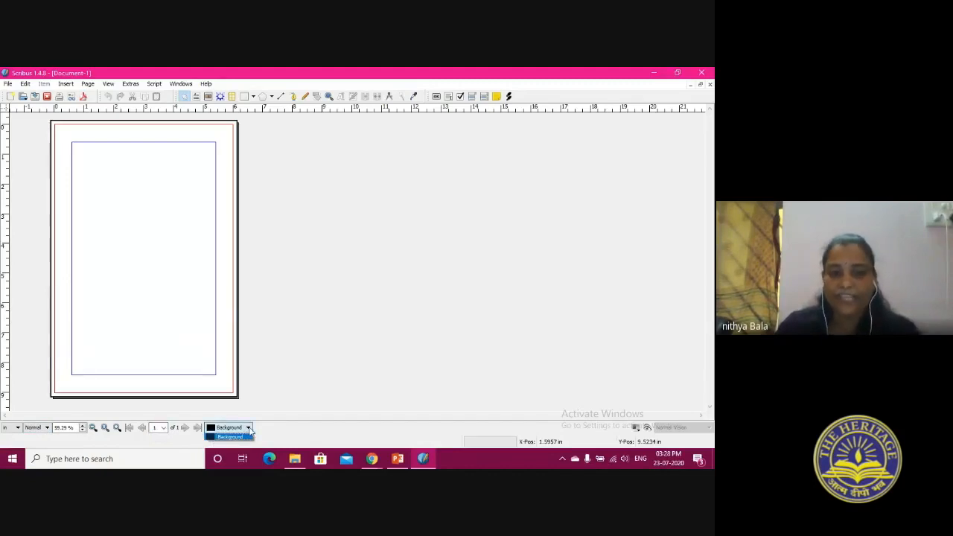
pyautogui.click(237, 436)
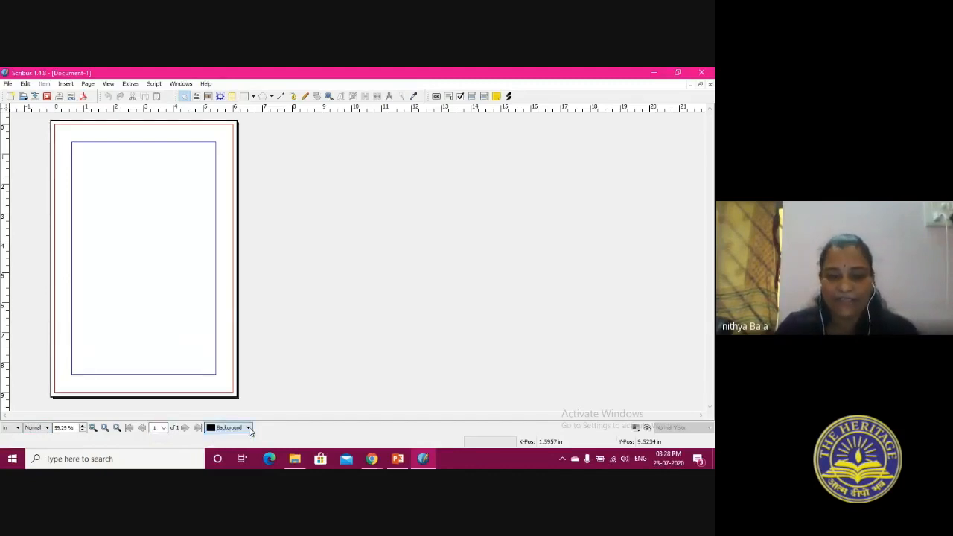
pyautogui.click(647, 429)
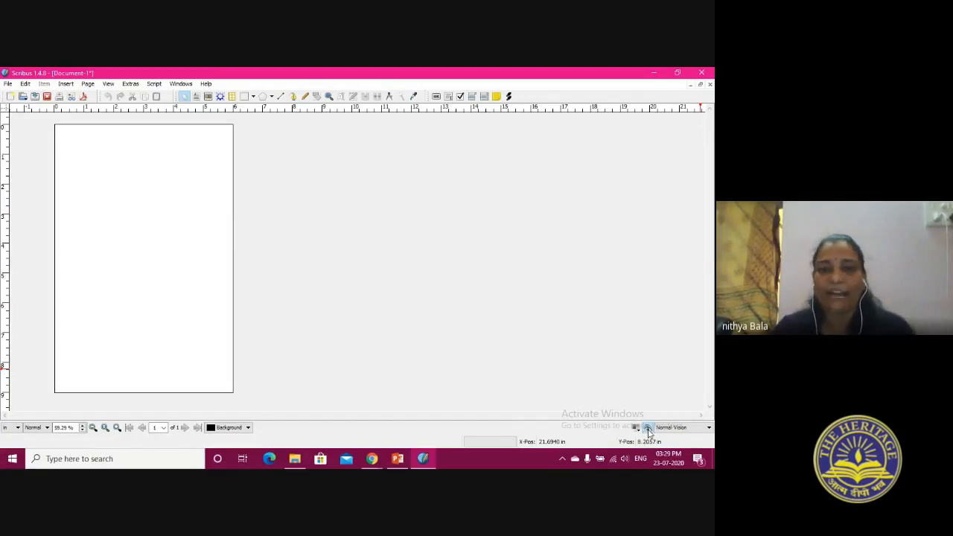
pyautogui.click(649, 430)
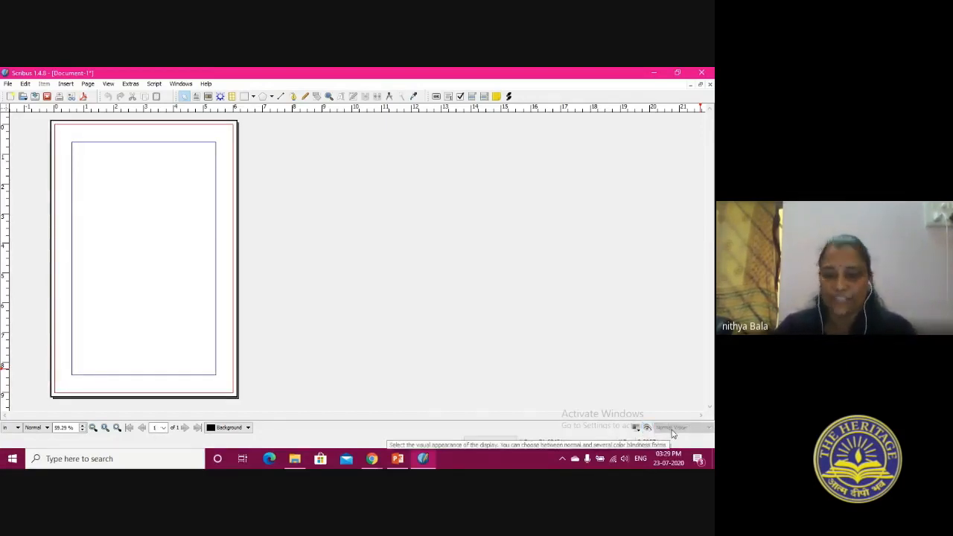
# Check the video meeting in the Chrome browser, return to Scribus, and dismiss the presenting notification
pyautogui.click(373, 459)
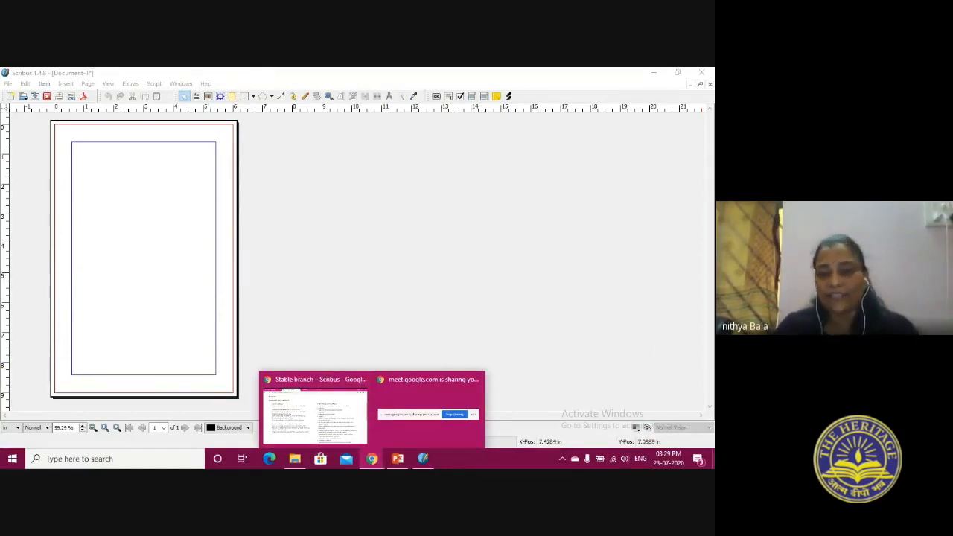
pyautogui.click(459, 292)
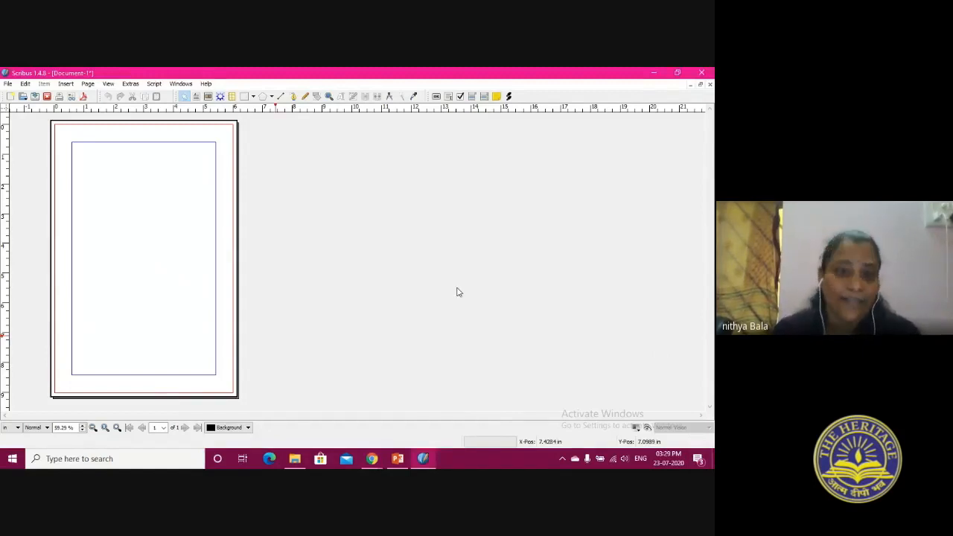
pyautogui.click(372, 459)
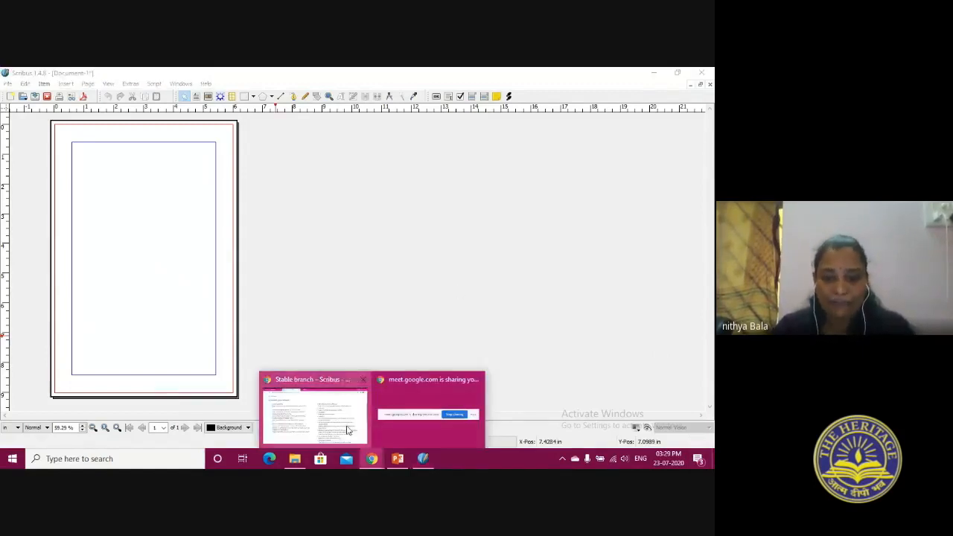
pyautogui.click(348, 432)
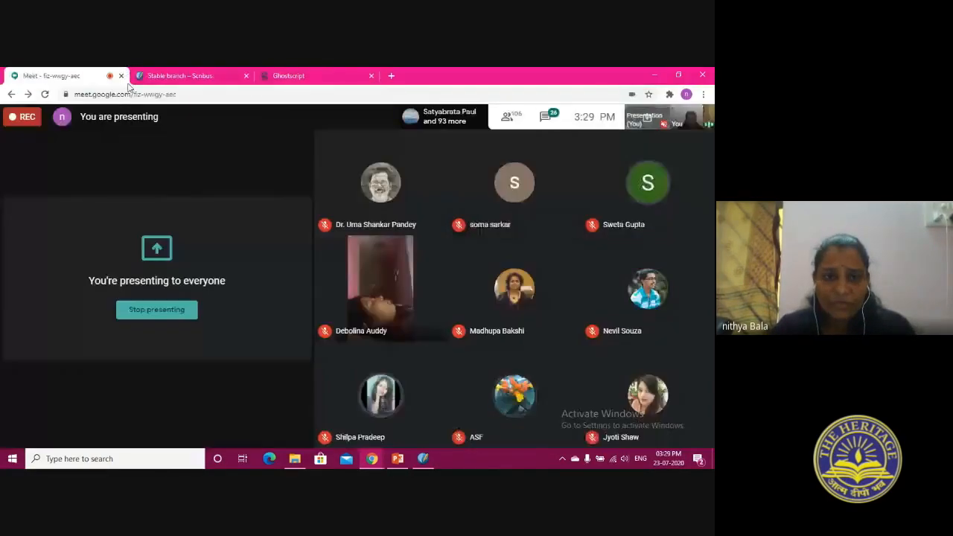
pyautogui.click(51, 75)
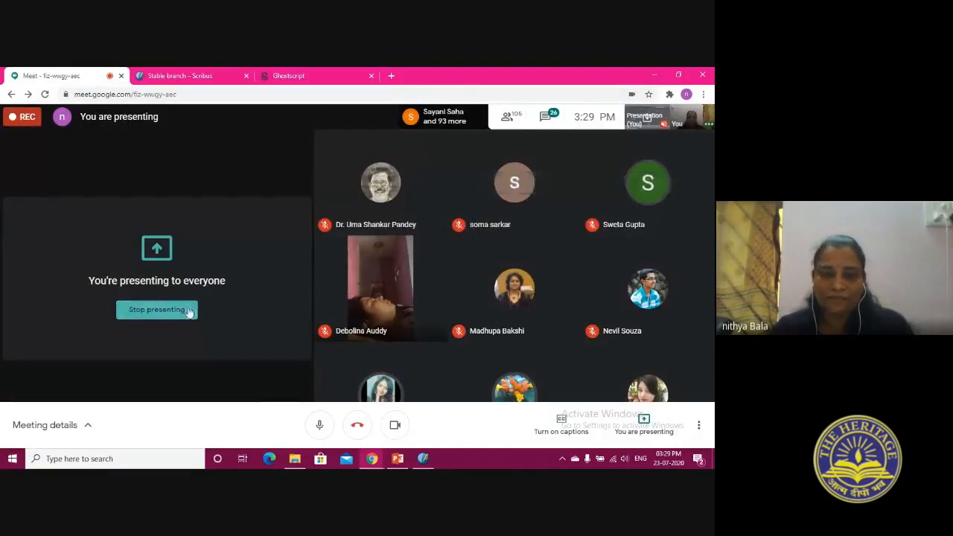
pyautogui.click(282, 73)
pyautogui.click(403, 459)
pyautogui.click(421, 459)
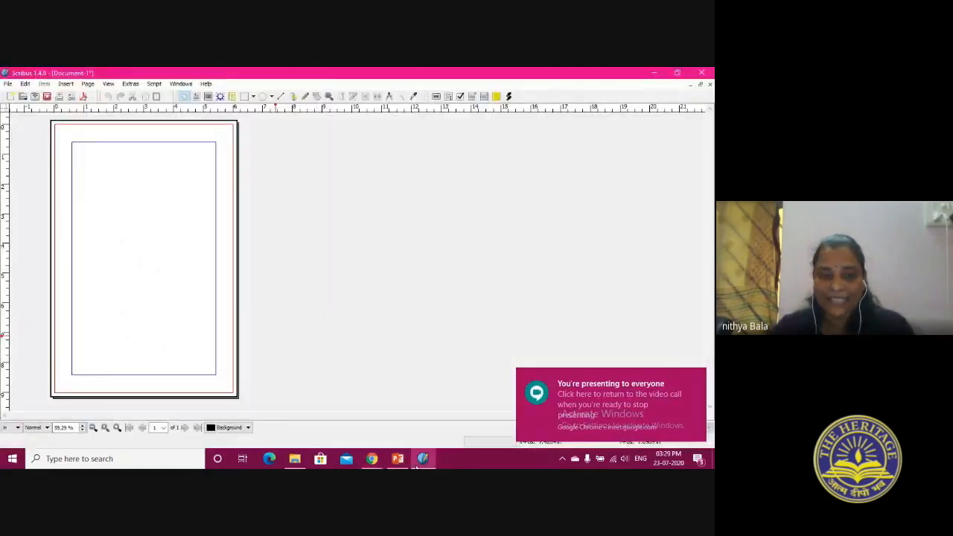
pyautogui.click(701, 373)
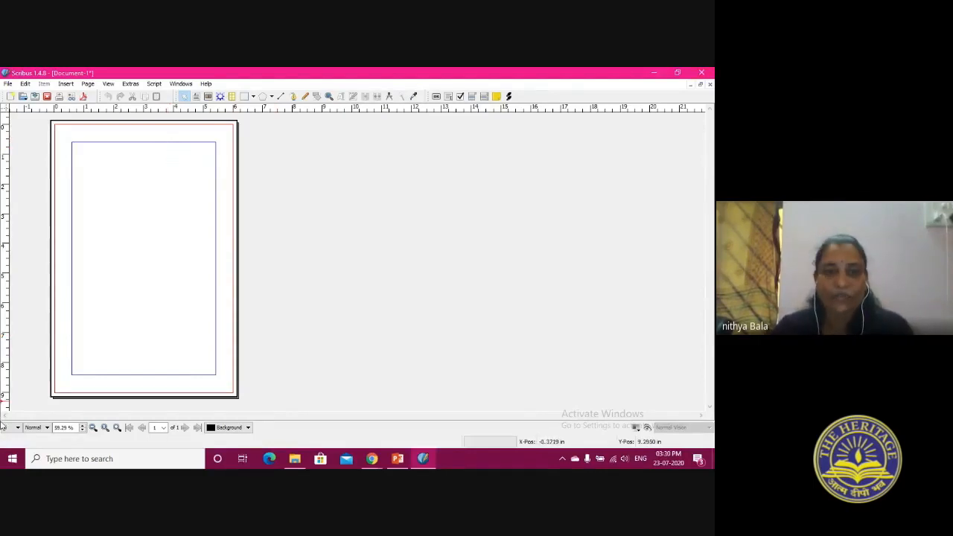
# Turn on snapping to guides for the page
pyautogui.click(66, 83)
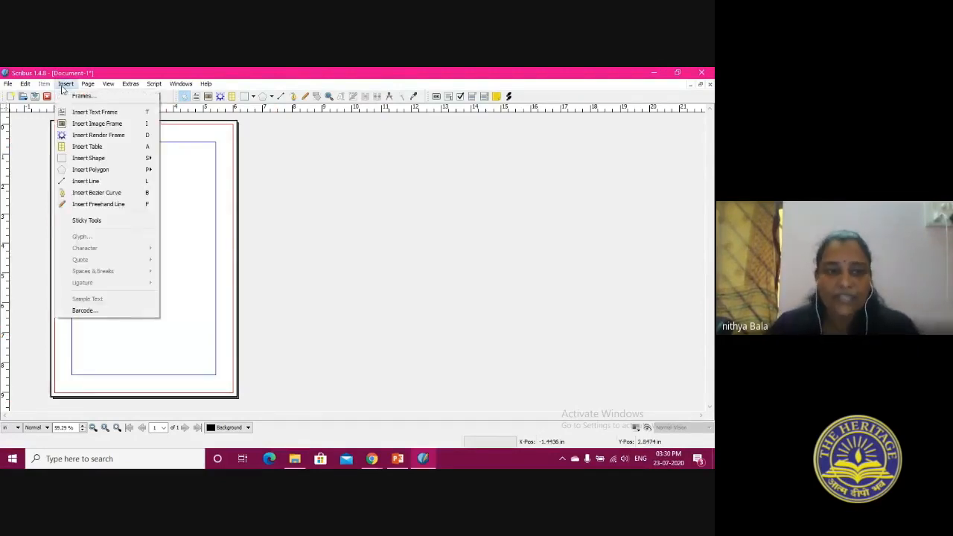
pyautogui.moveTo(87, 83)
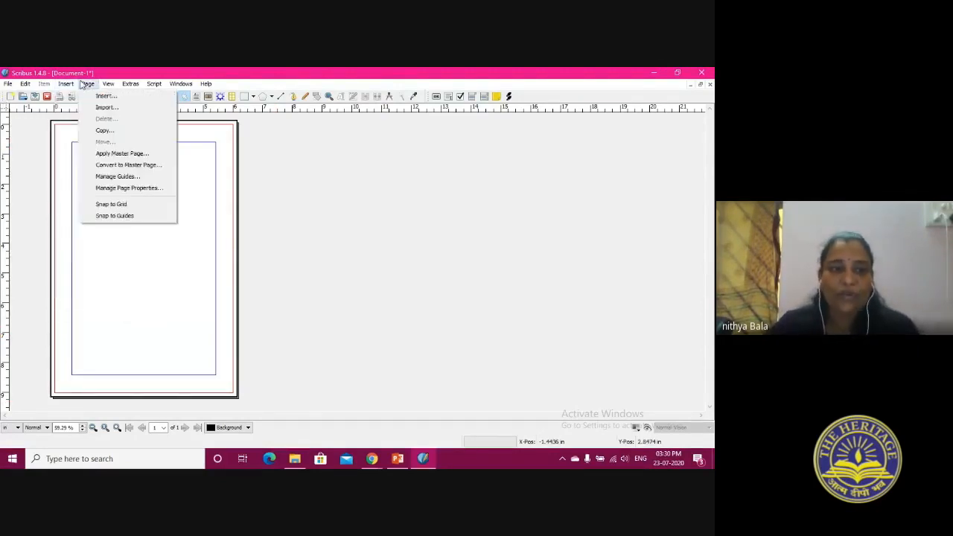
pyautogui.click(126, 216)
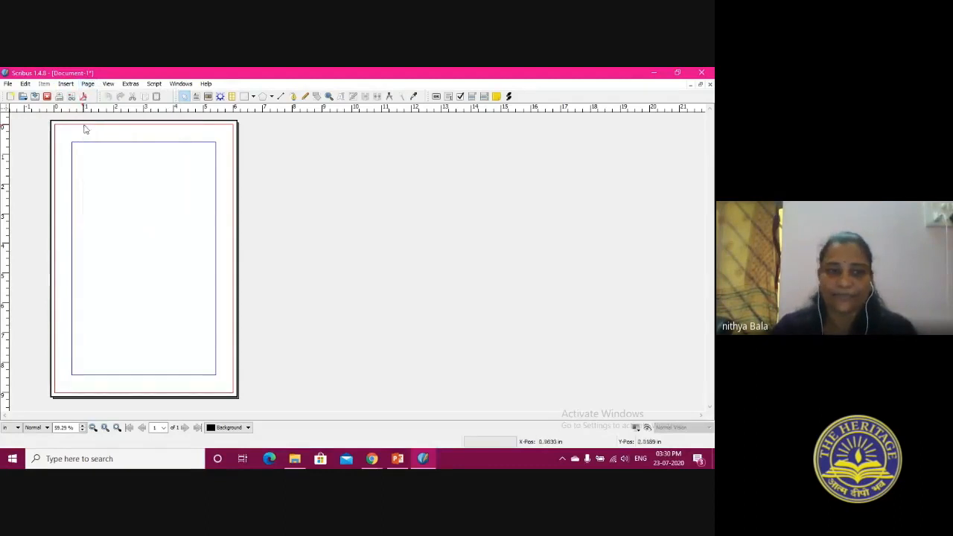
pyautogui.click(88, 85)
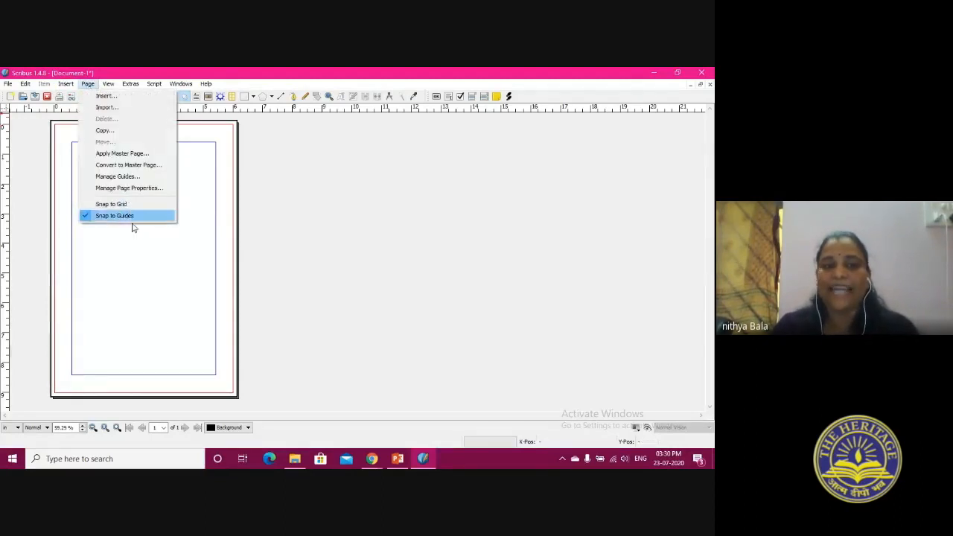
# Open the Properties, Layers, and Align and Distribute palettes
pyautogui.moveTo(109, 83)
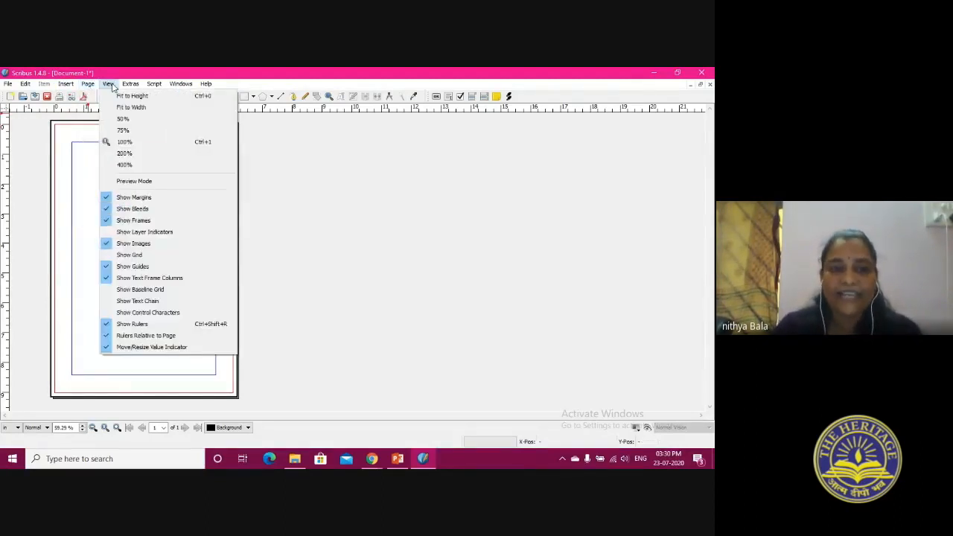
pyautogui.moveTo(180, 85)
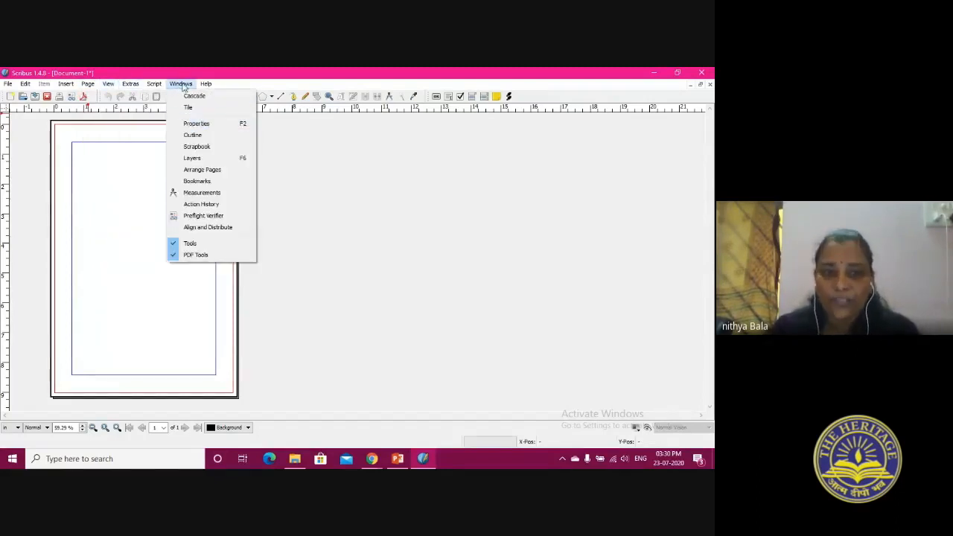
pyautogui.click(195, 123)
pyautogui.moveTo(375, 125); pyautogui.dragTo(375, 126)
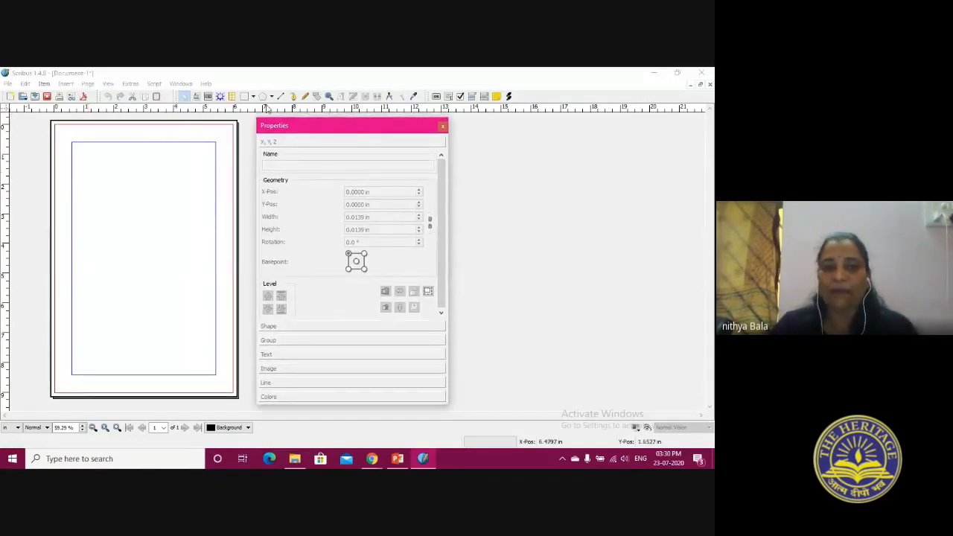
pyautogui.click(181, 83)
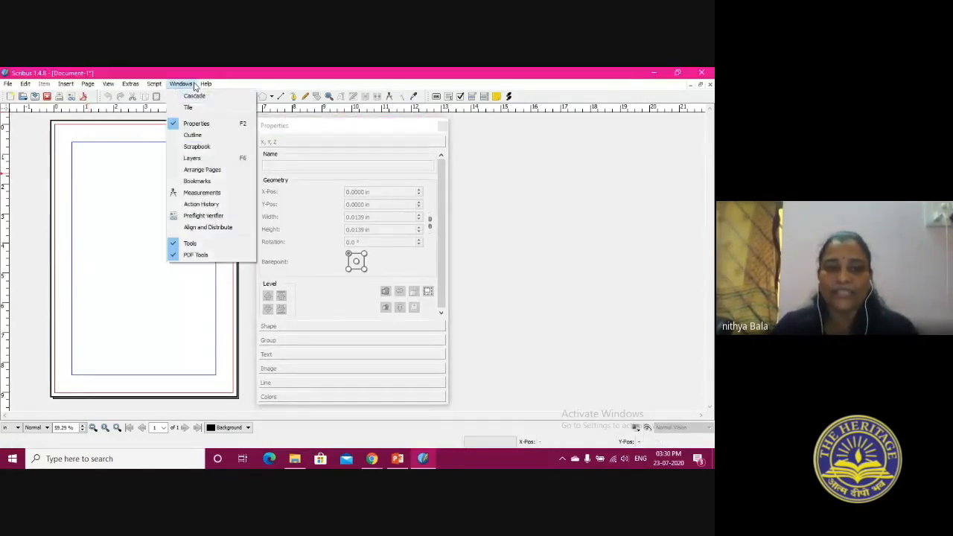
pyautogui.click(207, 158)
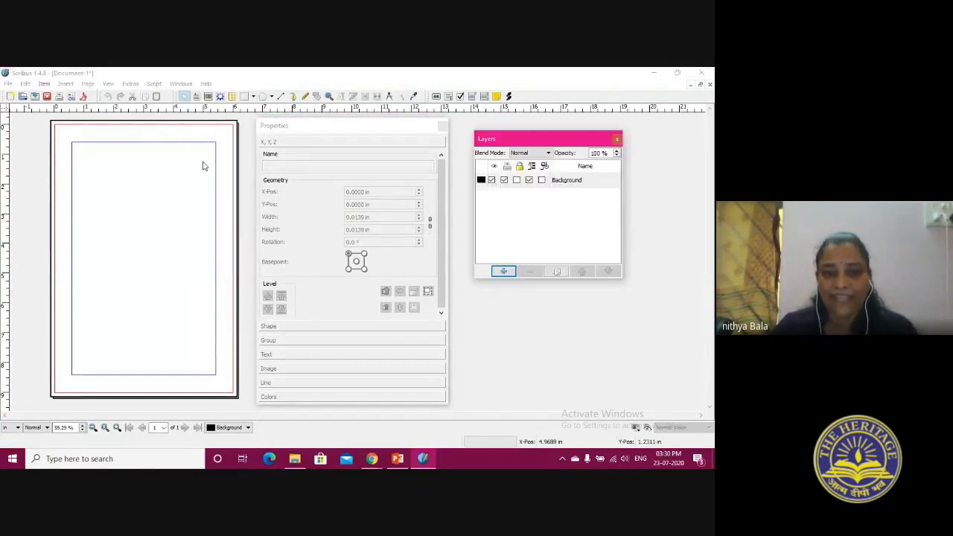
pyautogui.click(181, 84)
pyautogui.click(203, 230)
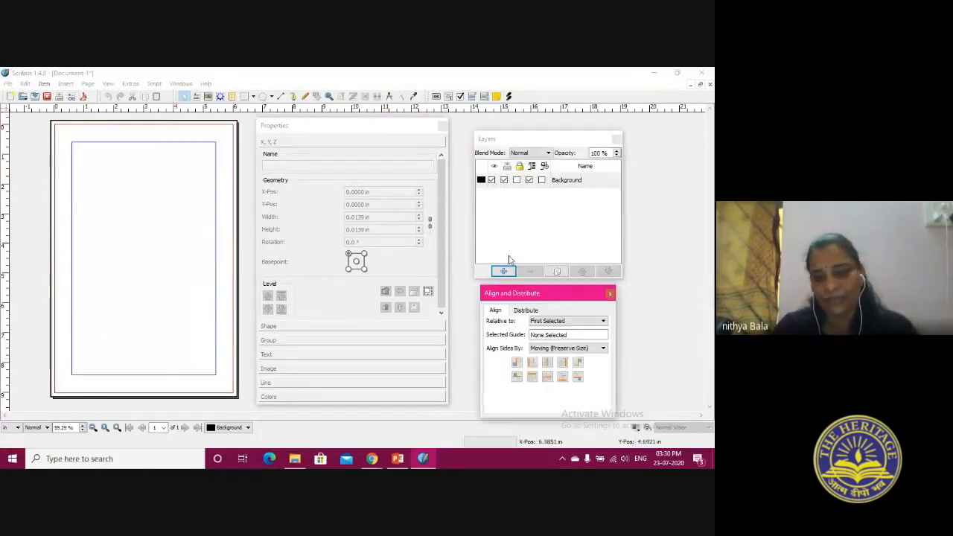
# Arrange the Properties, Layers, and Align and Distribute palettes beside the page, and enlarge the Layers palette
pyautogui.moveTo(537, 295); pyautogui.dragTo(548, 294)
pyautogui.moveTo(524, 139); pyautogui.dragTo(542, 125)
pyautogui.moveTo(382, 127); pyautogui.dragTo(407, 124)
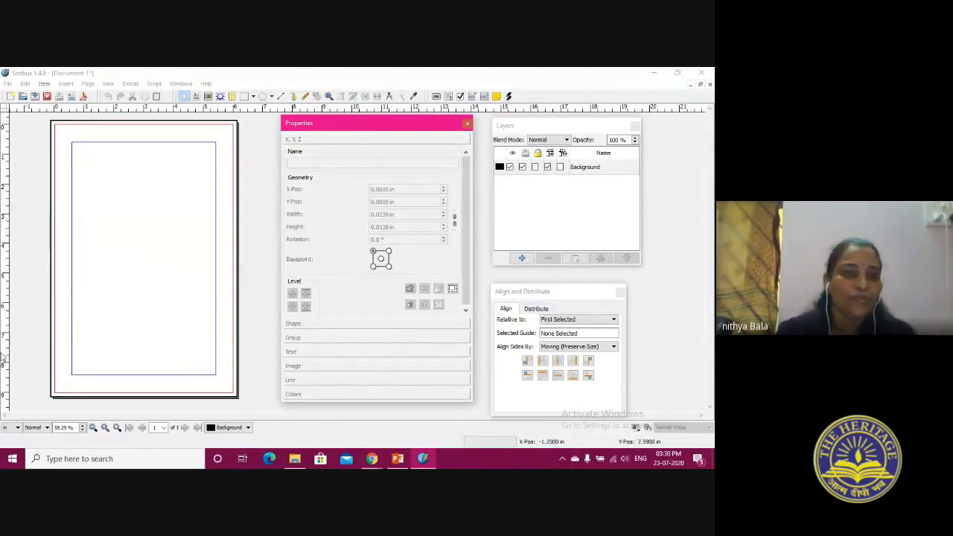
pyautogui.click(588, 168)
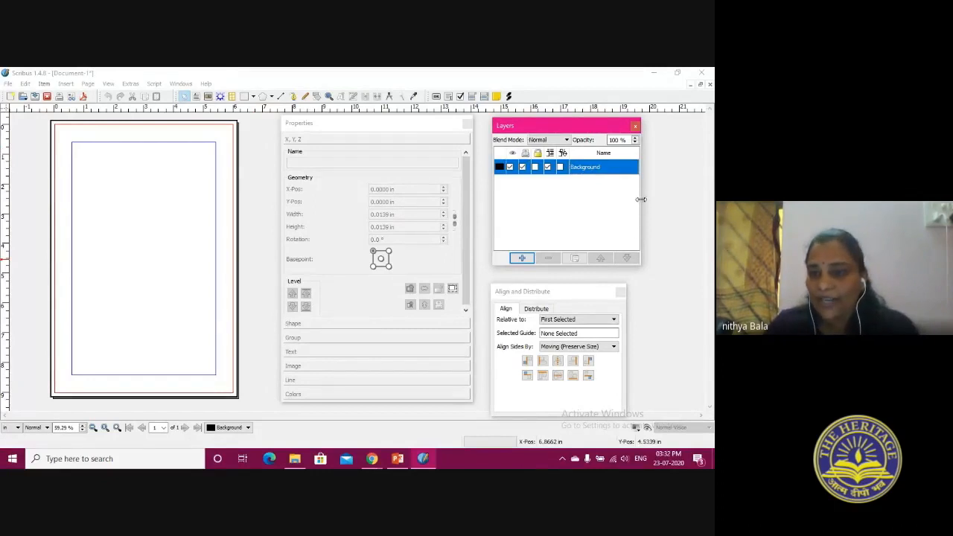
pyautogui.moveTo(639, 265); pyautogui.dragTo(704, 279)
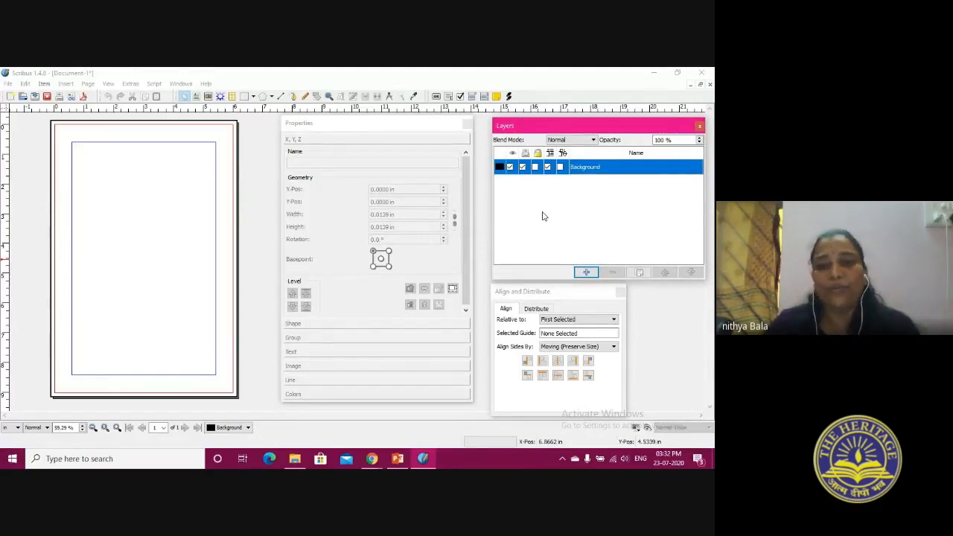
# Add a new layer above Background and name it Text
pyautogui.click(586, 273)
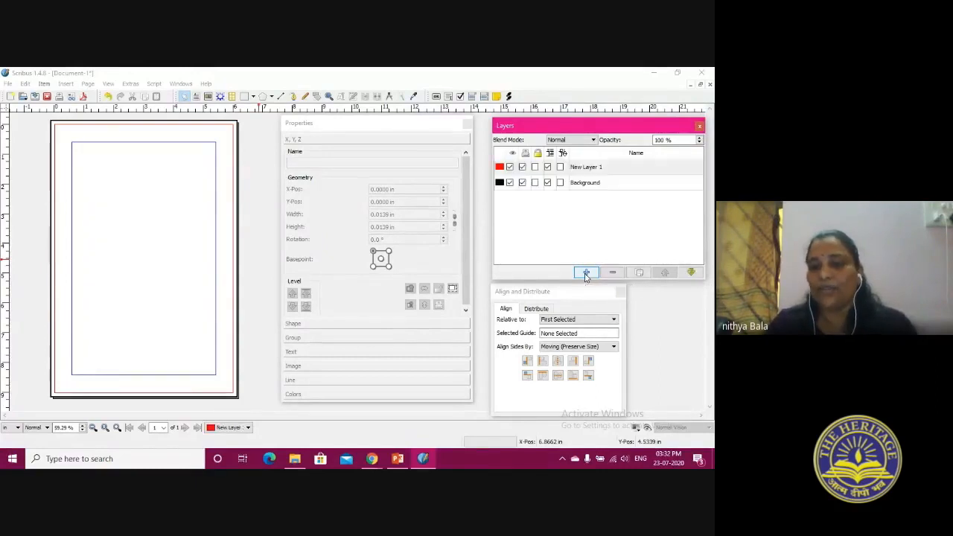
pyautogui.doubleClick(588, 167)
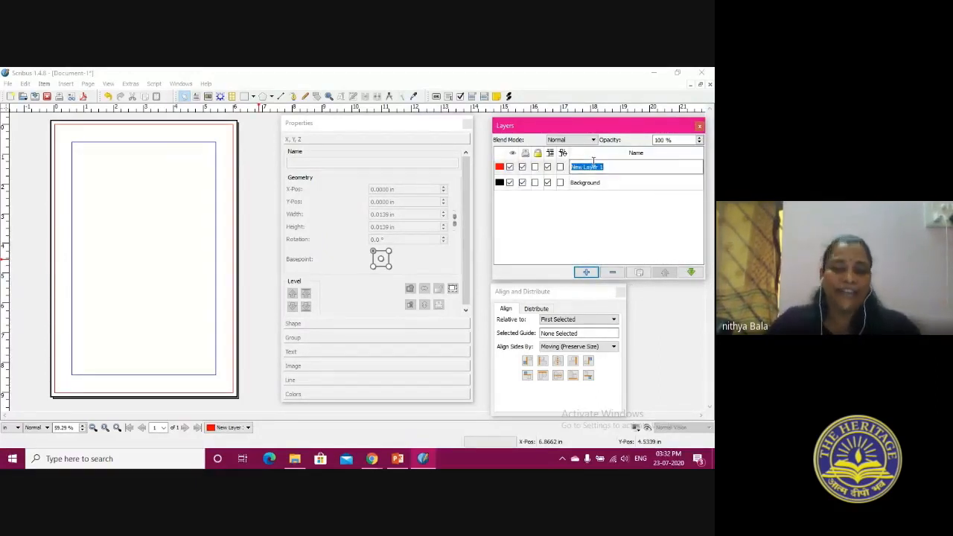
pyautogui.write('Tex')
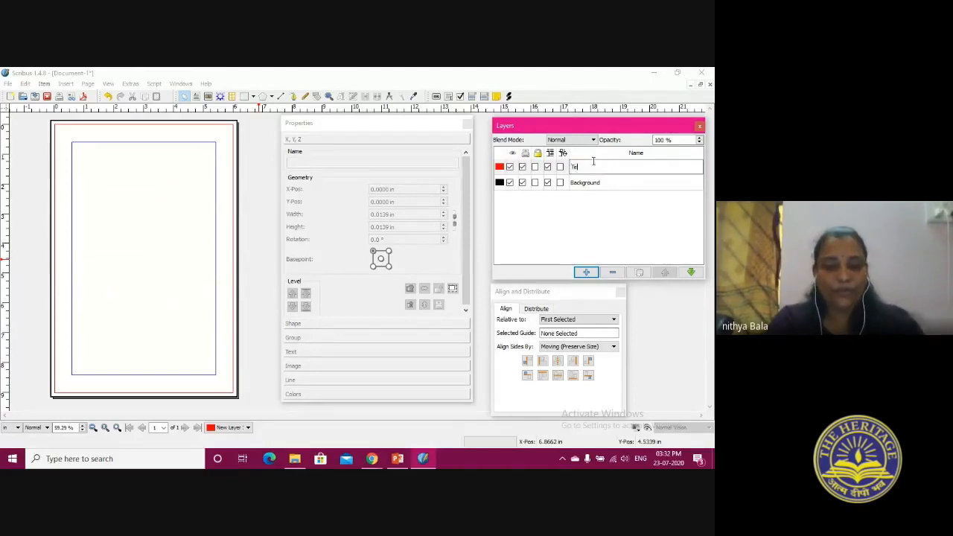
pyautogui.write('t')
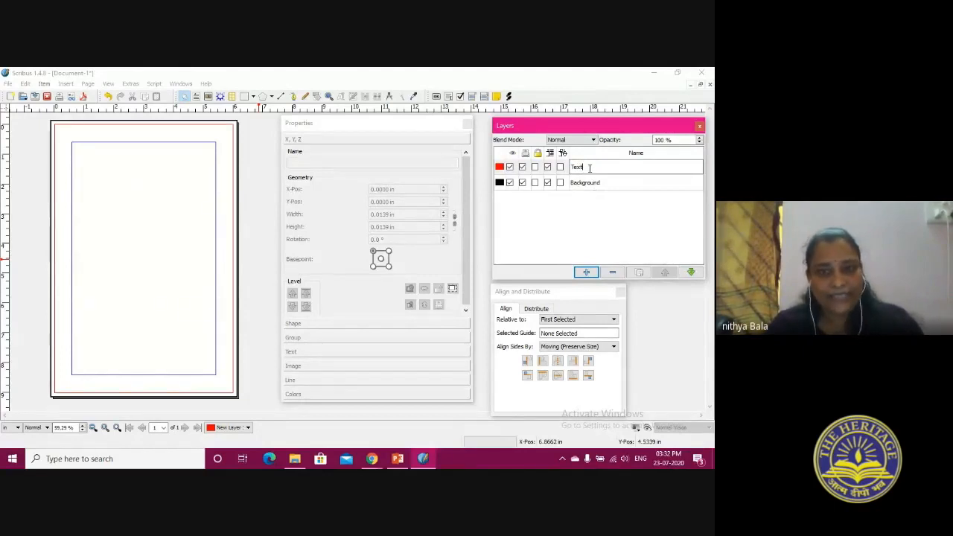
# Add another layer above Text and name it Graphics
pyautogui.click(586, 272)
pyautogui.doubleClick(575, 167)
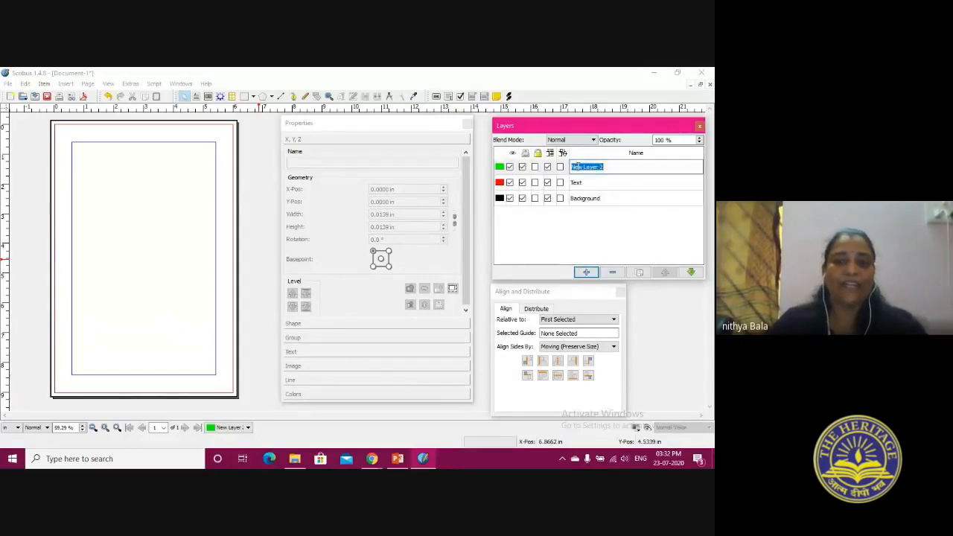
pyautogui.write('Global')
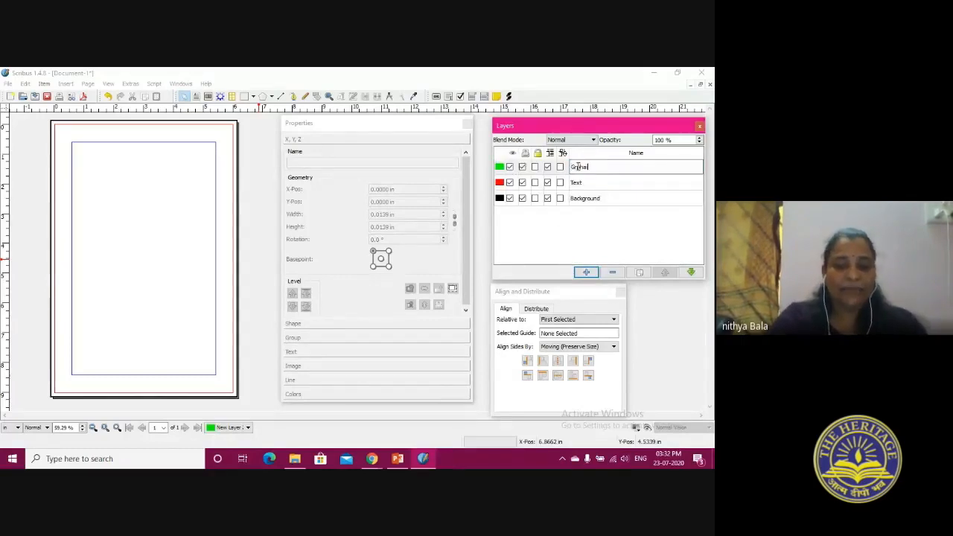
pyautogui.press('BackSpace')
pyautogui.press('BackSpace')
pyautogui.press('BackSpace')
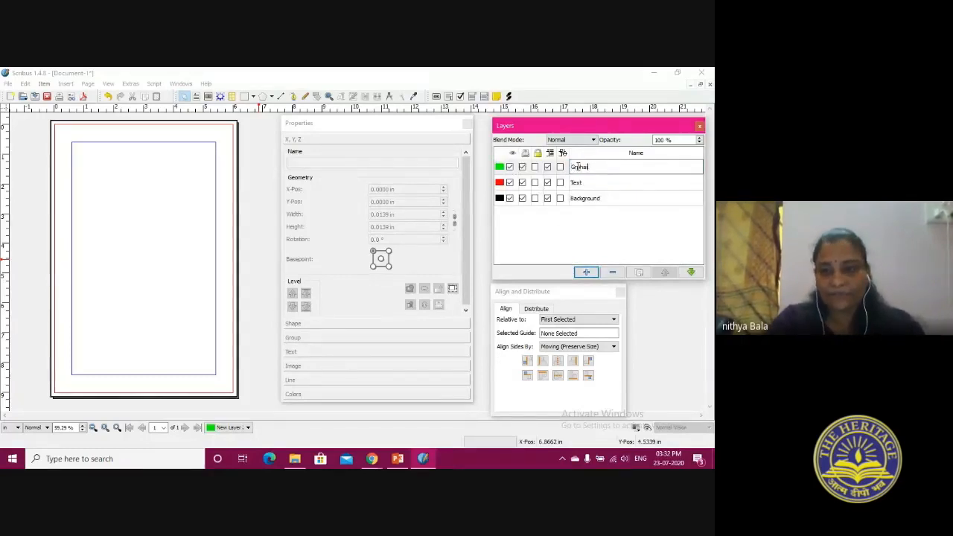
pyautogui.write('ics')
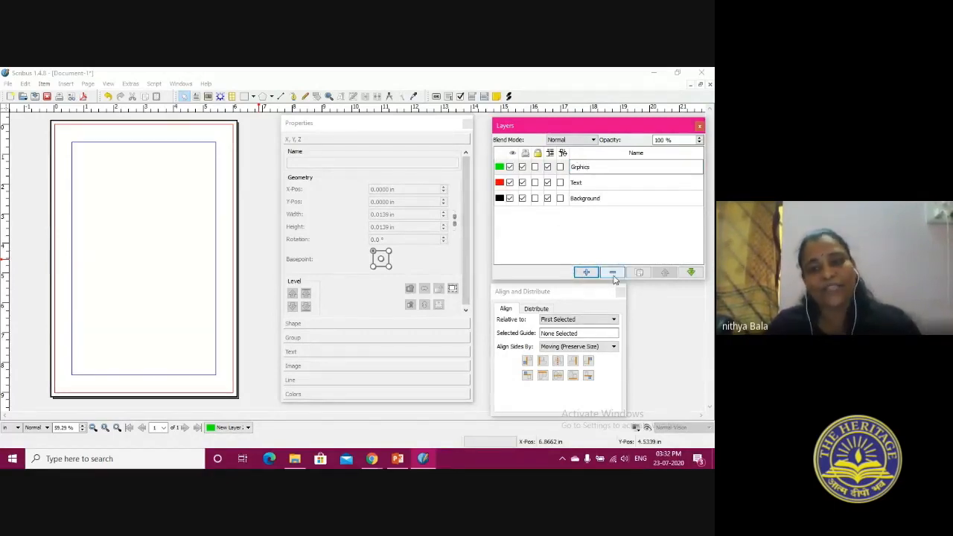
pyautogui.doubleClick(576, 167)
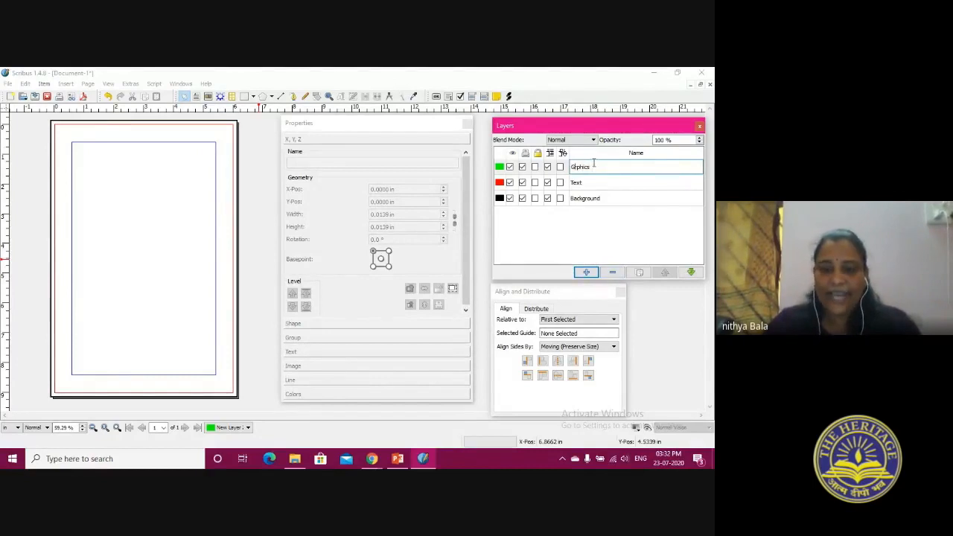
pyautogui.press('Right')
pyautogui.write('a')
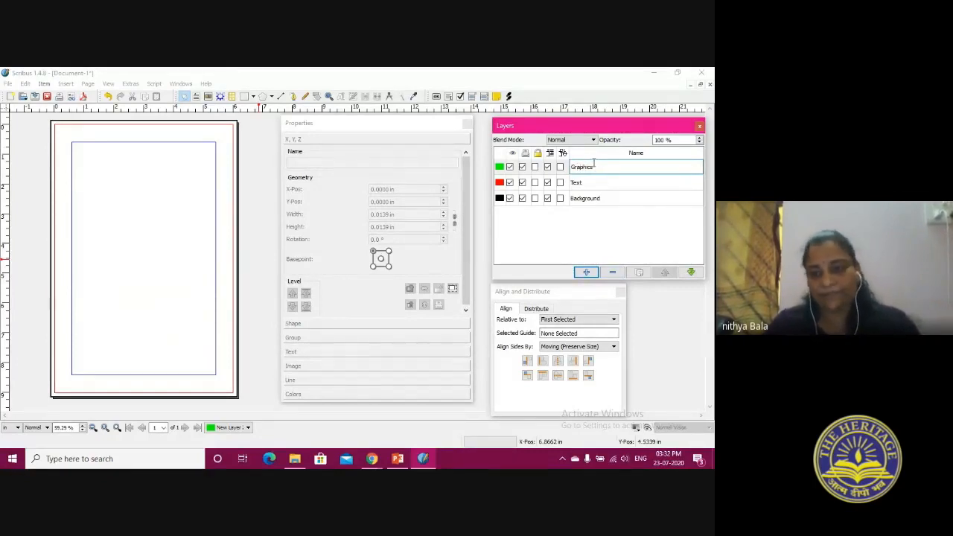
pyautogui.click(592, 241)
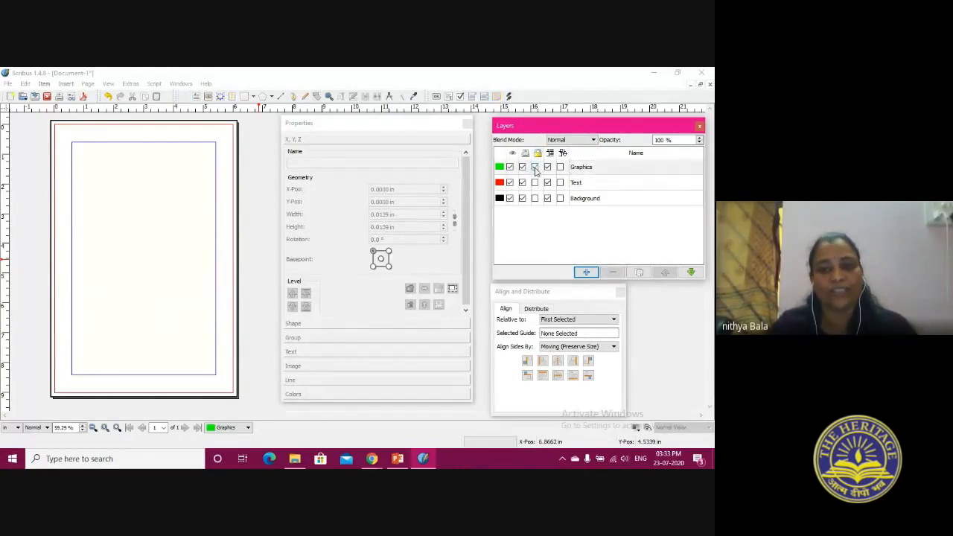
# Switch the lock on the Graphics and Text layers on and off again
pyautogui.click(535, 183)
pyautogui.click(535, 182)
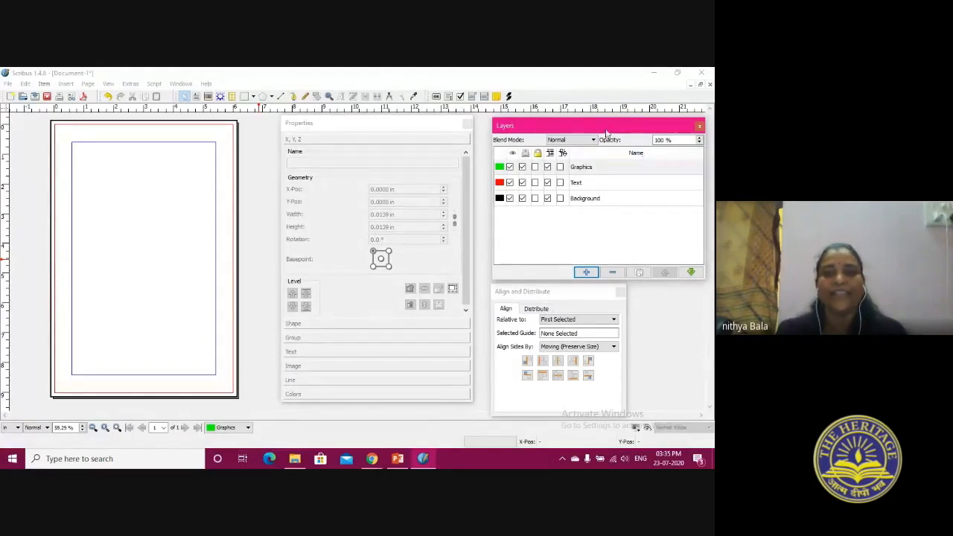
# Make the Background layer the active layer and return to the page
pyautogui.click(601, 201)
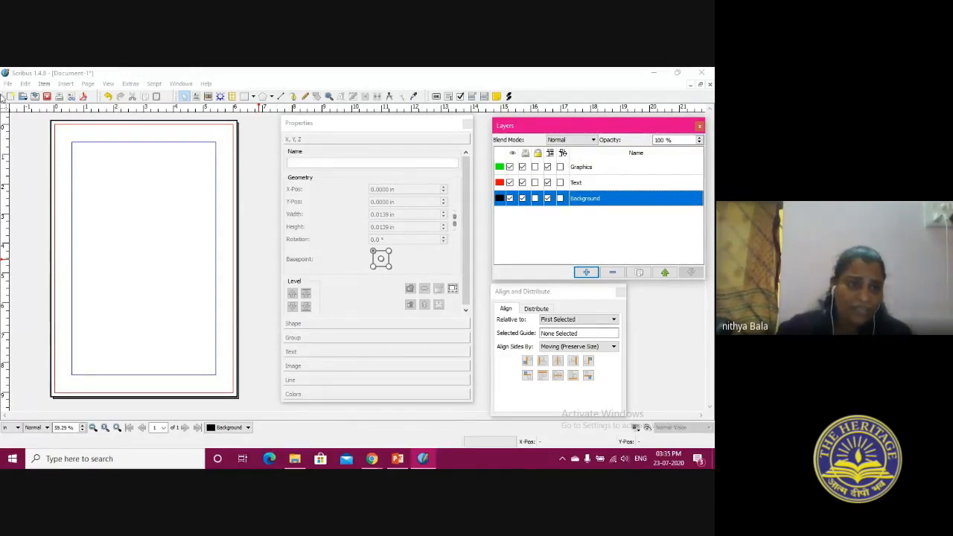
pyautogui.click(193, 205)
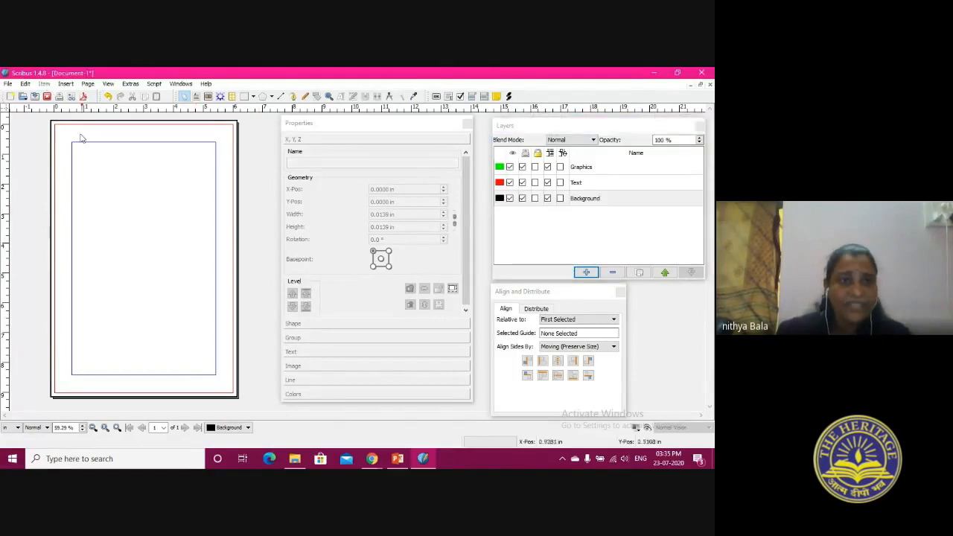
pyautogui.click(67, 83)
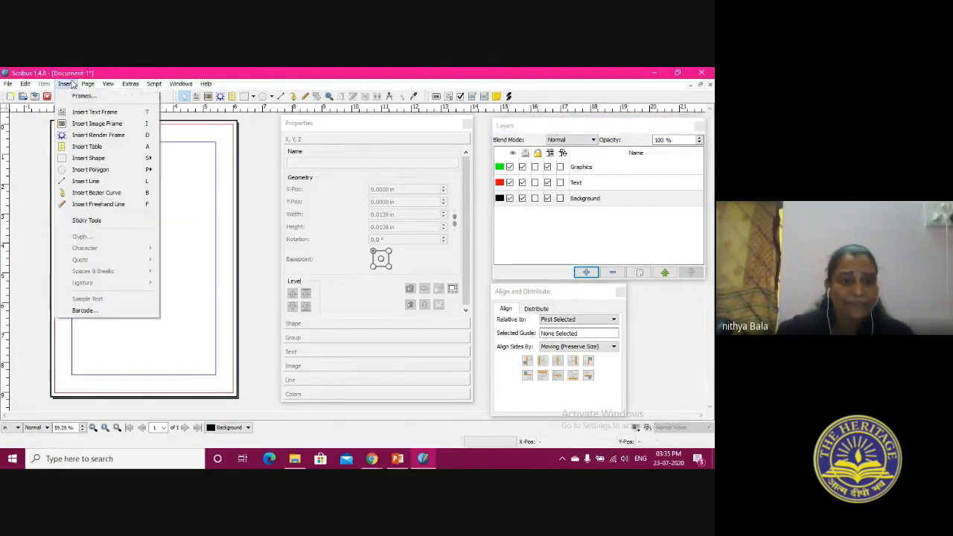
pyautogui.click(67, 83)
pyautogui.click(25, 84)
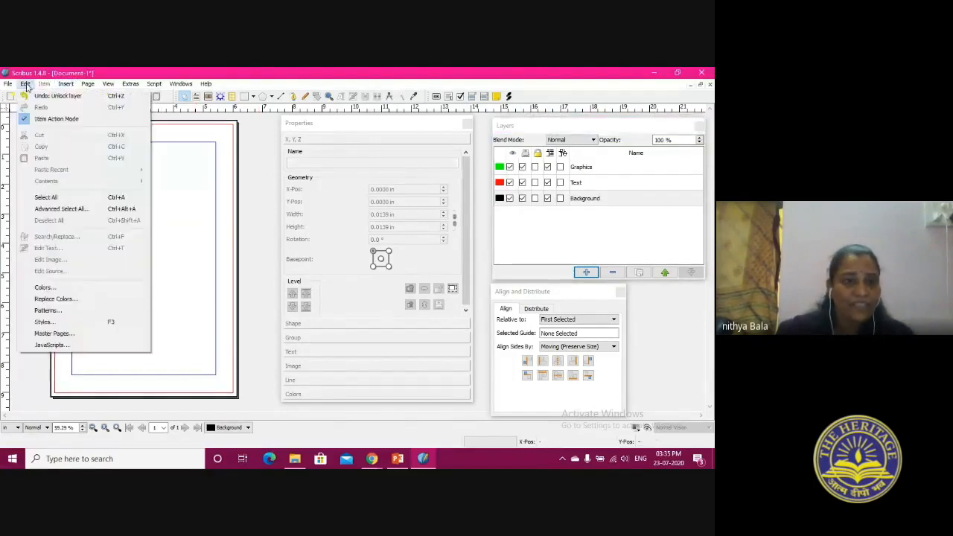
pyautogui.click(43, 287)
pyautogui.moveTo(357, 192); pyautogui.dragTo(146, 192)
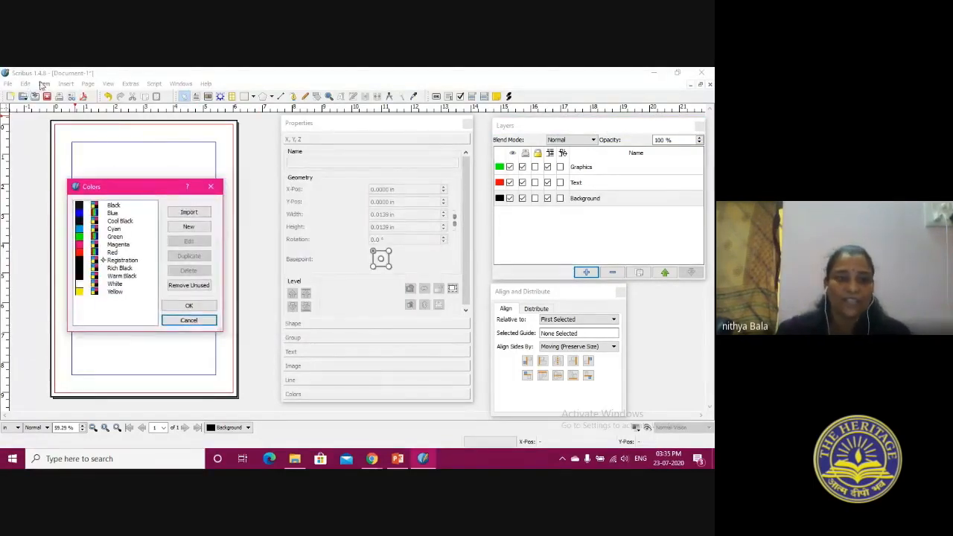
pyautogui.click(189, 320)
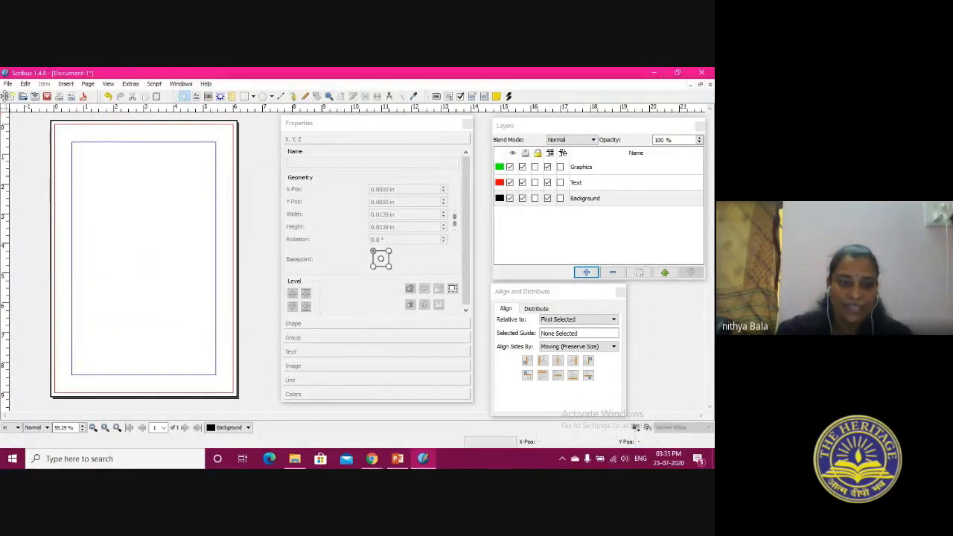
# Open the document's color list, enlarge its dialog, and place it over the page
pyautogui.click(26, 84)
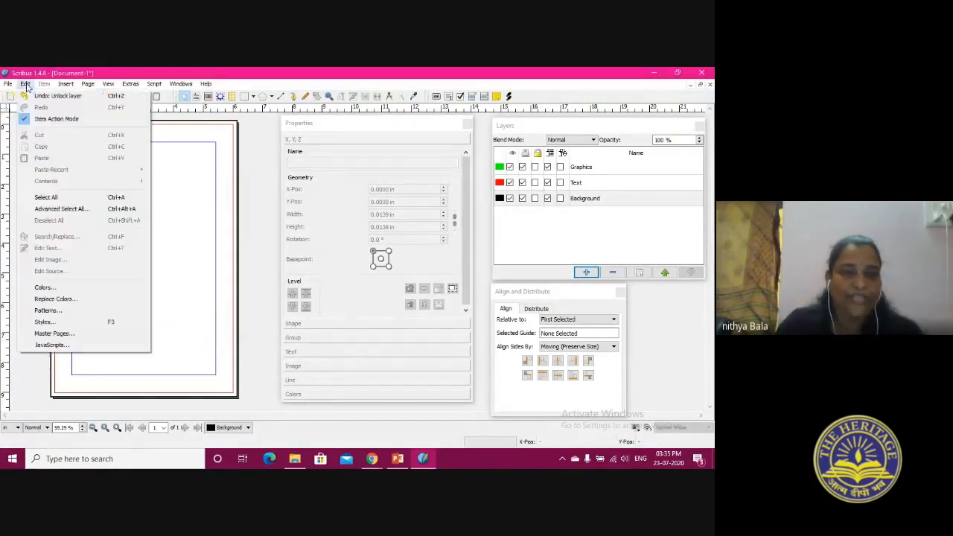
pyautogui.click(61, 289)
pyautogui.moveTo(365, 177); pyautogui.dragTo(158, 154)
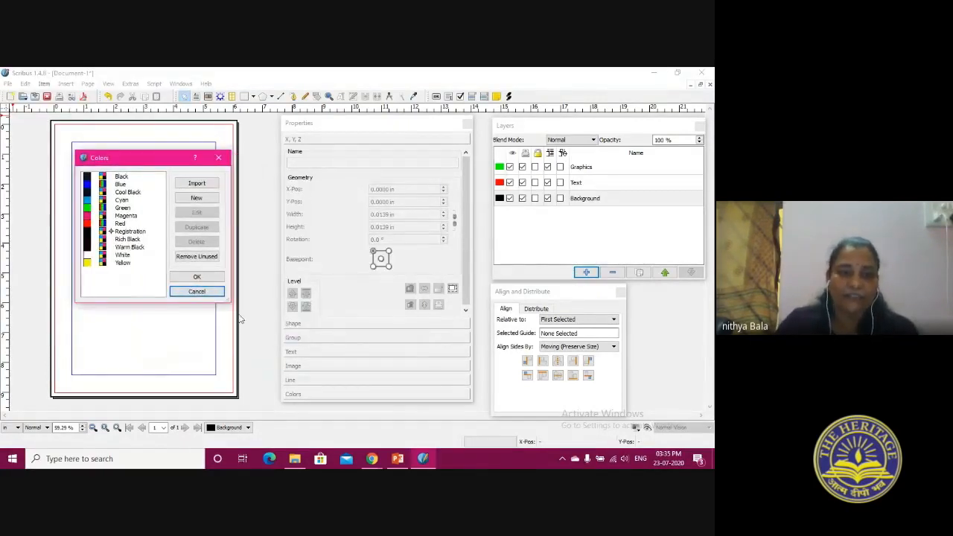
pyautogui.moveTo(229, 302); pyautogui.dragTo(277, 372)
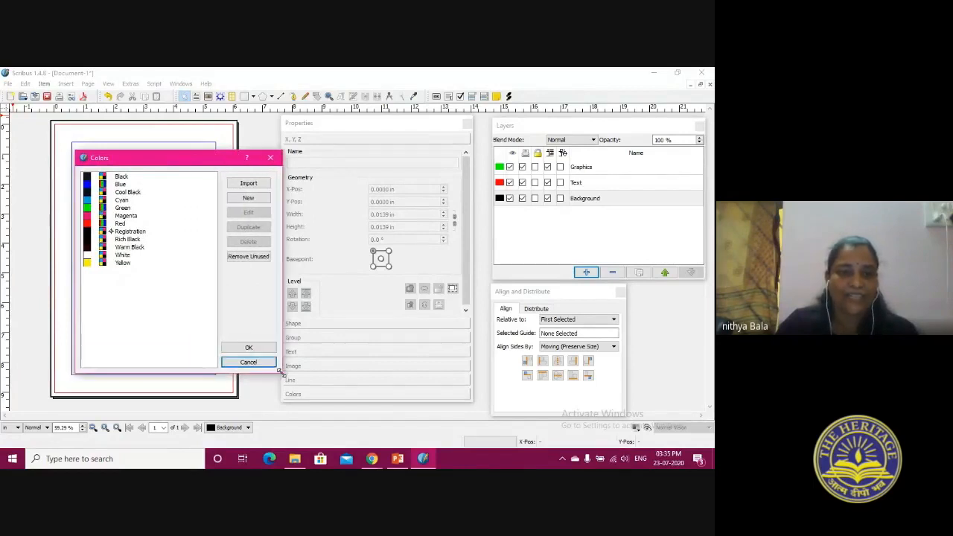
pyautogui.moveTo(163, 157); pyautogui.dragTo(132, 157)
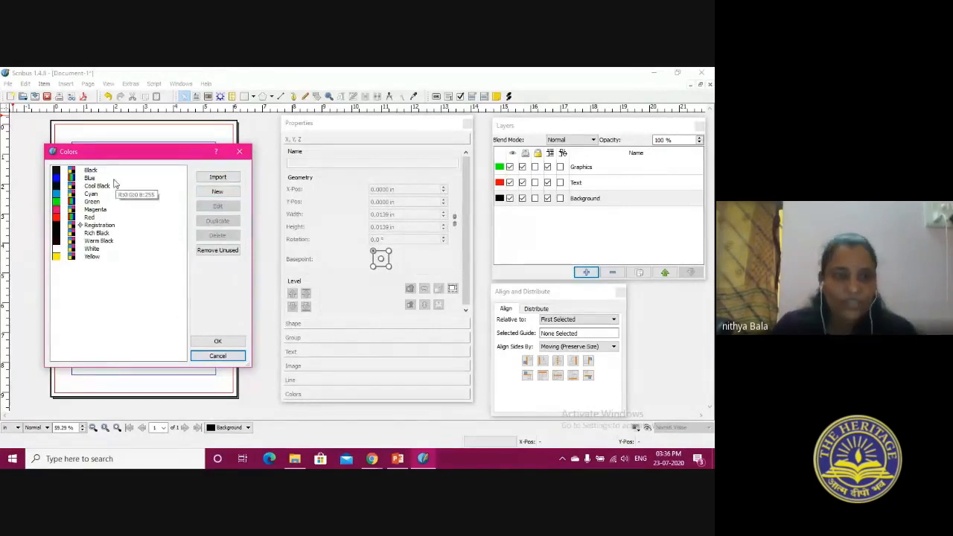
# Start a new color named Orange, look through the available color models, and keep CMYK for it
pyautogui.click(215, 193)
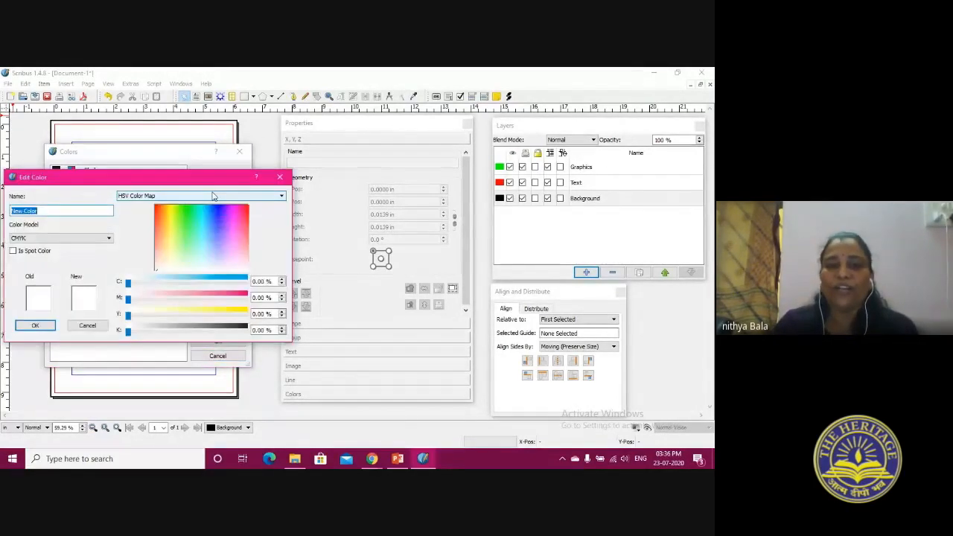
pyautogui.moveTo(210, 186); pyautogui.dragTo(271, 130)
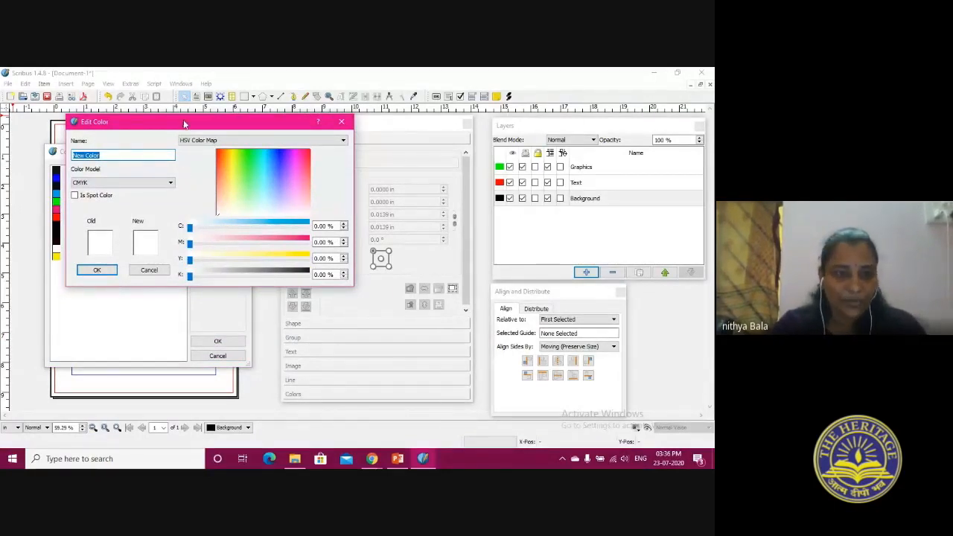
pyautogui.moveTo(185, 124); pyautogui.dragTo(307, 165)
pyautogui.write('Orange')
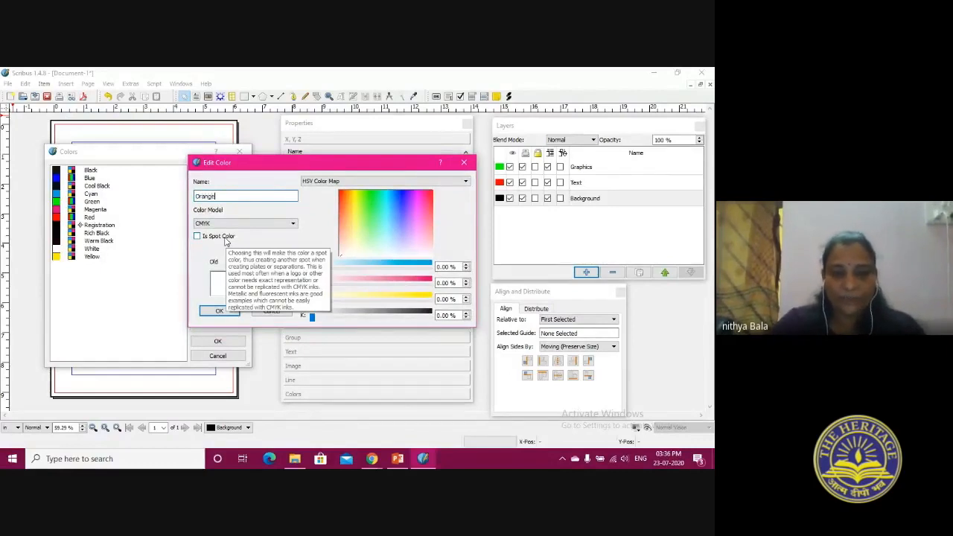
pyautogui.click(294, 224)
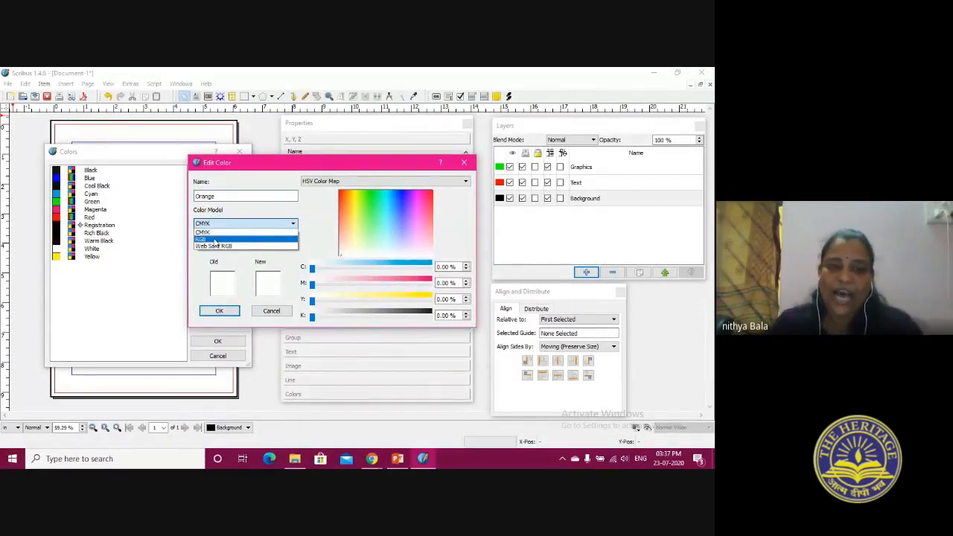
pyautogui.click(233, 234)
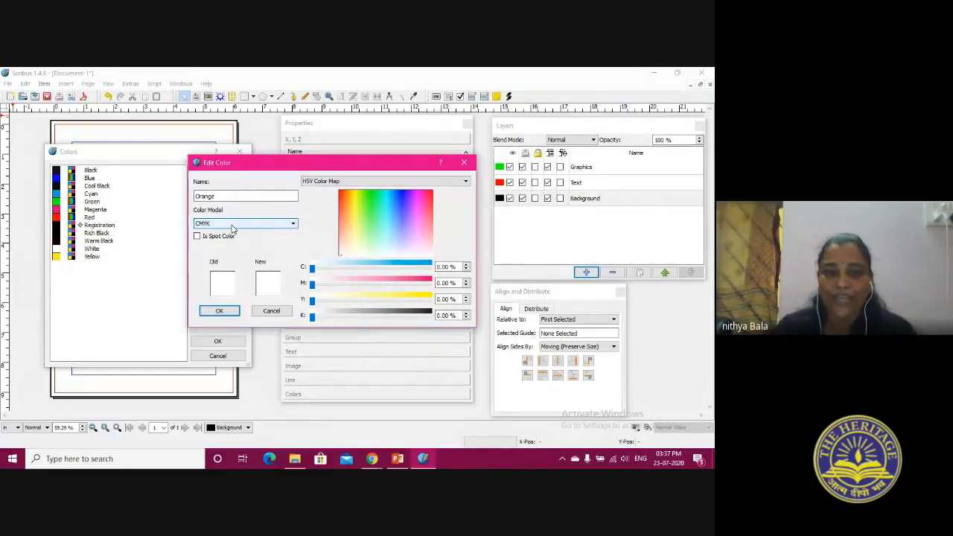
pyautogui.click(233, 227)
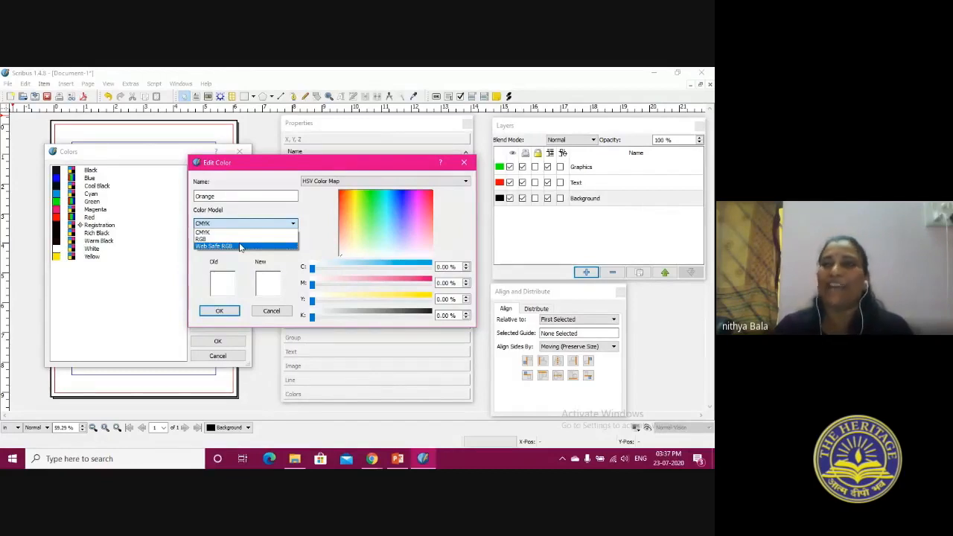
pyautogui.click(231, 233)
pyautogui.click(219, 196)
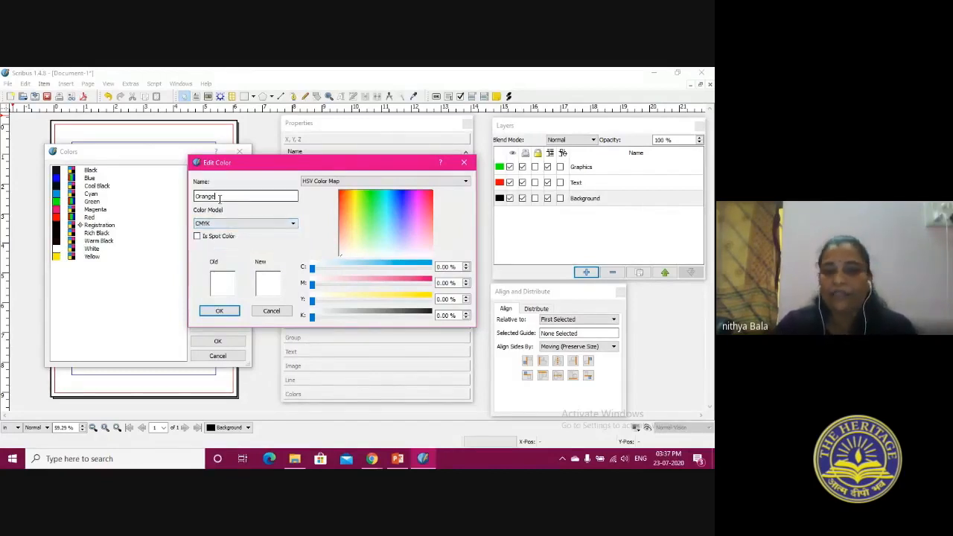
# Pick an orange hue from the color map, adjust it to 11% cyan, 48% magenta, and 100% yellow, and save the color
pyautogui.click(347, 195)
pyautogui.moveTo(345, 195); pyautogui.dragTo(348, 199)
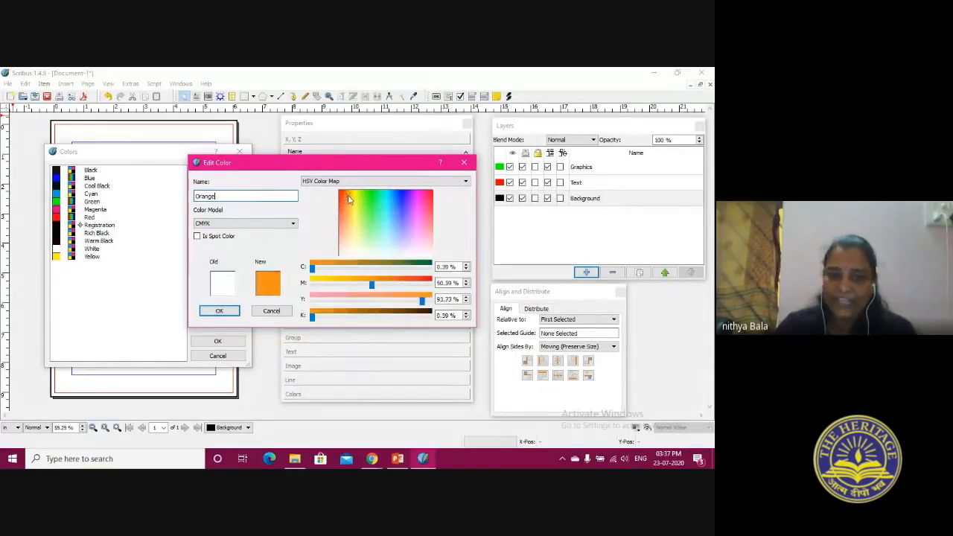
pyautogui.moveTo(312, 267)
pyautogui.mouseDown()
pyautogui.moveTo(422, 273)
pyautogui.moveTo(316, 270)
pyautogui.mouseUp()
pyautogui.moveTo(370, 286); pyautogui.dragTo(331, 291)
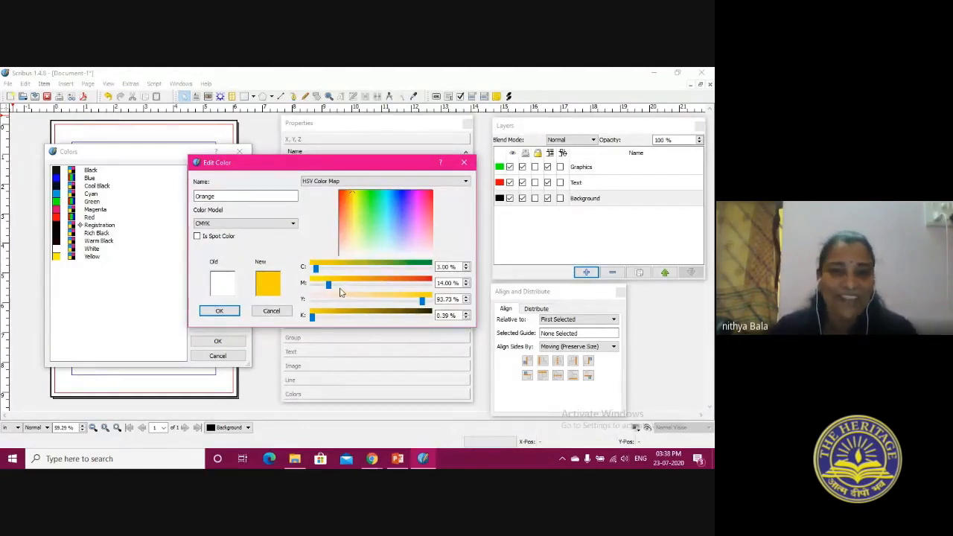
pyautogui.moveTo(329, 284); pyautogui.dragTo(367, 284)
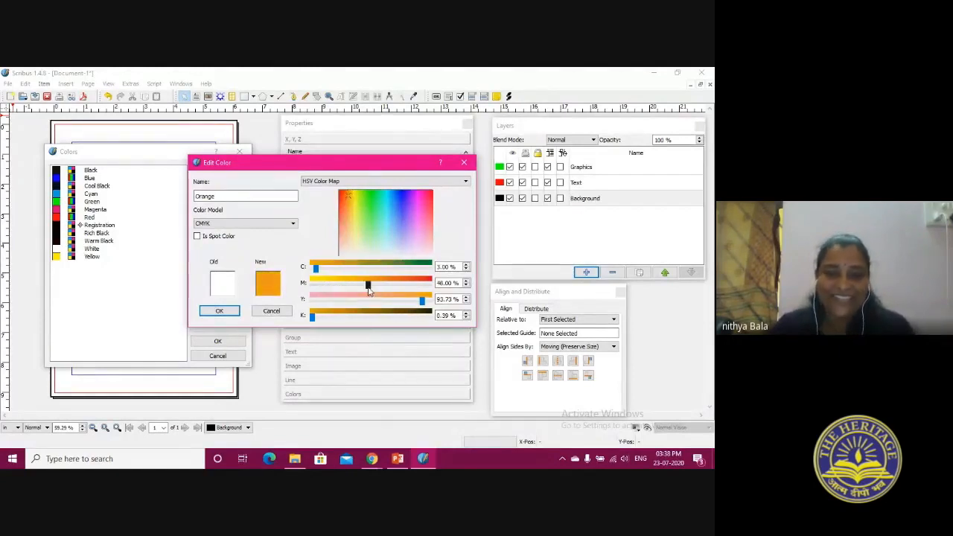
pyautogui.moveTo(315, 266)
pyautogui.mouseDown()
pyautogui.moveTo(335, 267)
pyautogui.moveTo(328, 276)
pyautogui.mouseUp()
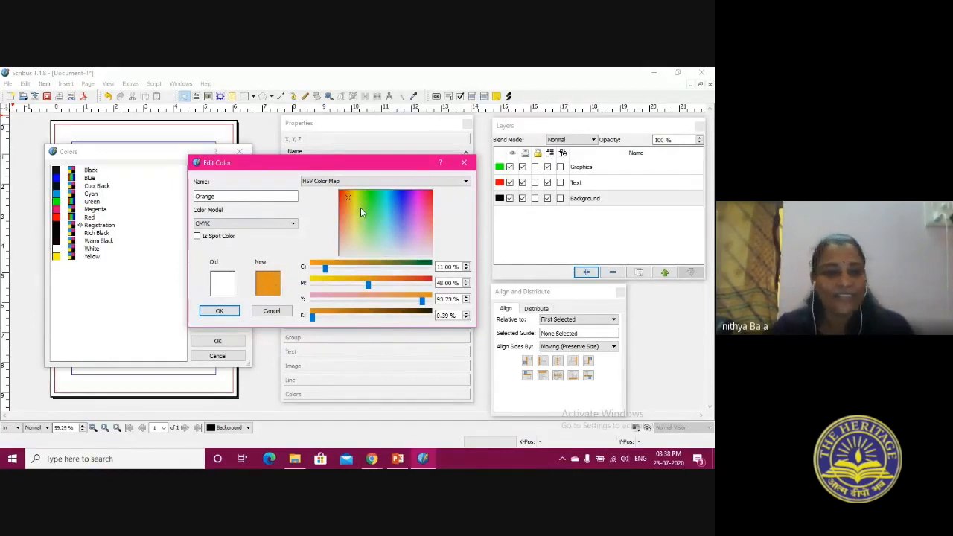
pyautogui.moveTo(422, 300)
pyautogui.mouseDown()
pyautogui.moveTo(335, 302)
pyautogui.moveTo(428, 300)
pyautogui.mouseUp()
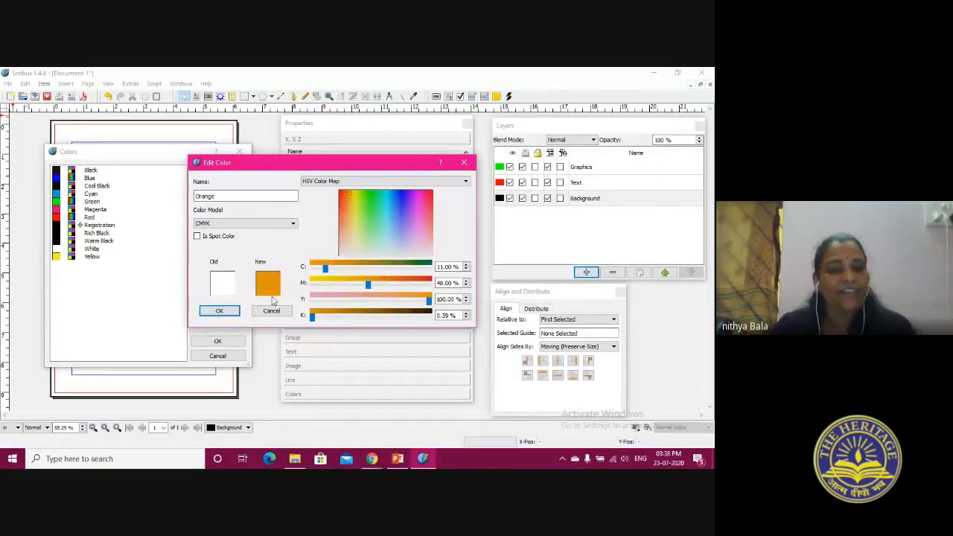
pyautogui.click(220, 311)
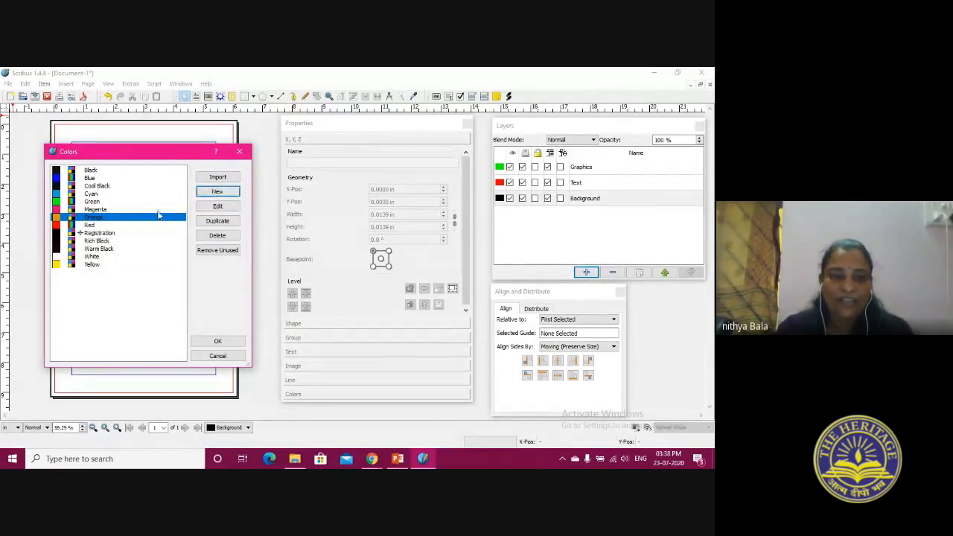
# Reopen Orange for editing, close it without changes, and apply the updated color list to the document
pyautogui.click(217, 205)
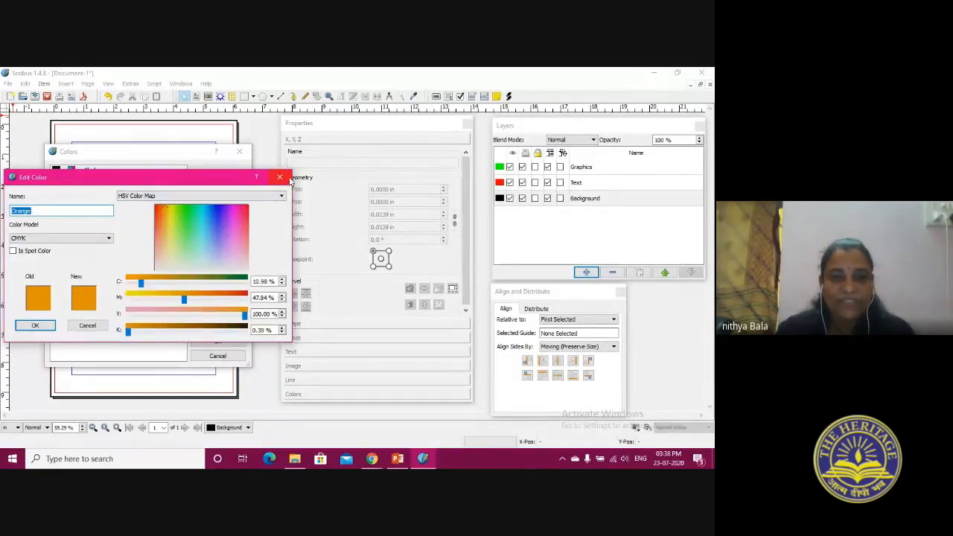
pyautogui.click(282, 178)
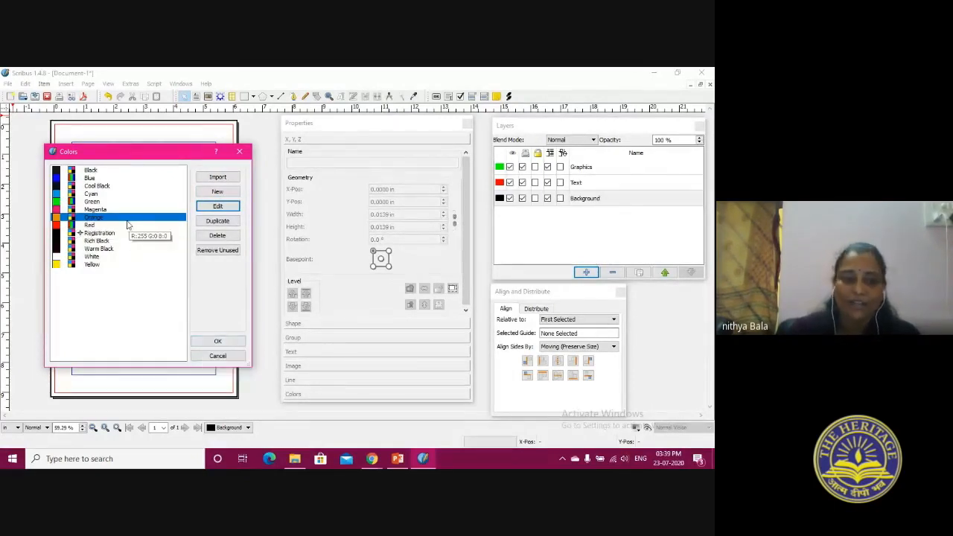
pyautogui.click(218, 342)
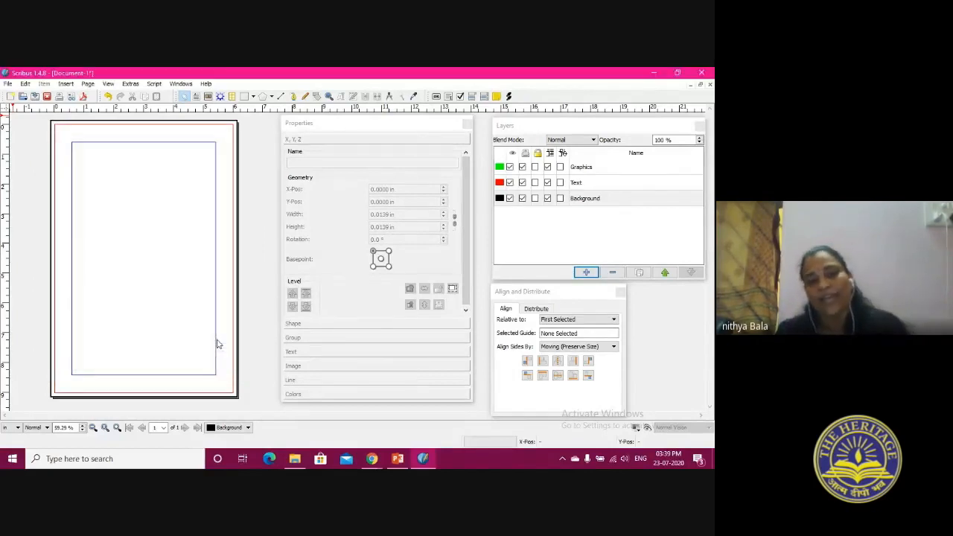
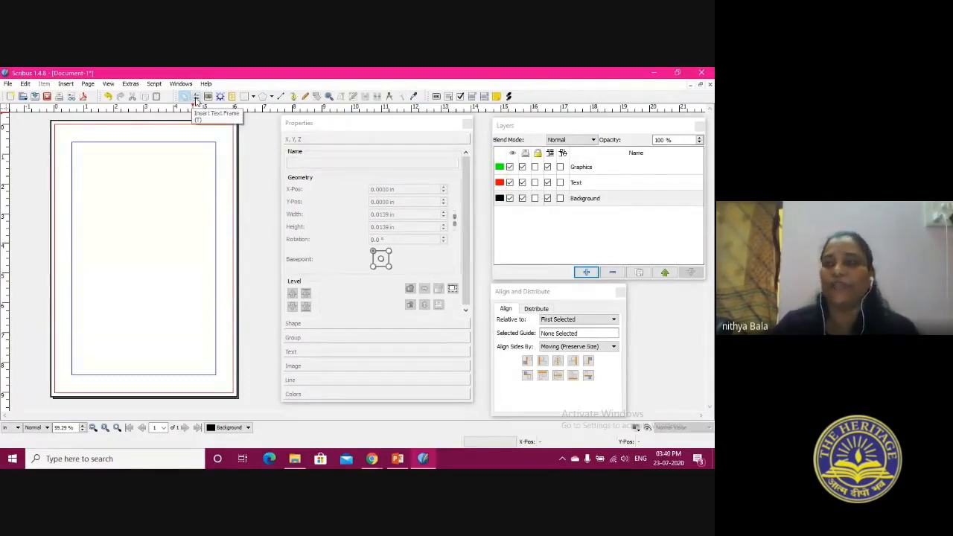
# Draw a text frame about 4.29 by 3.23 in inside the upper margins and enter the presenter's name line and "this is my scribus course"
pyautogui.click(196, 97)
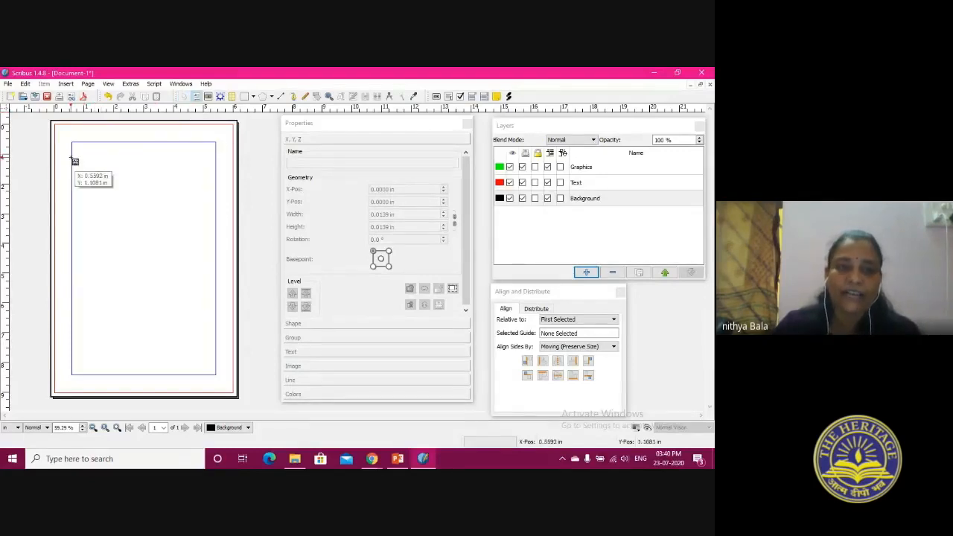
pyautogui.moveTo(79, 149); pyautogui.dragTo(208, 245)
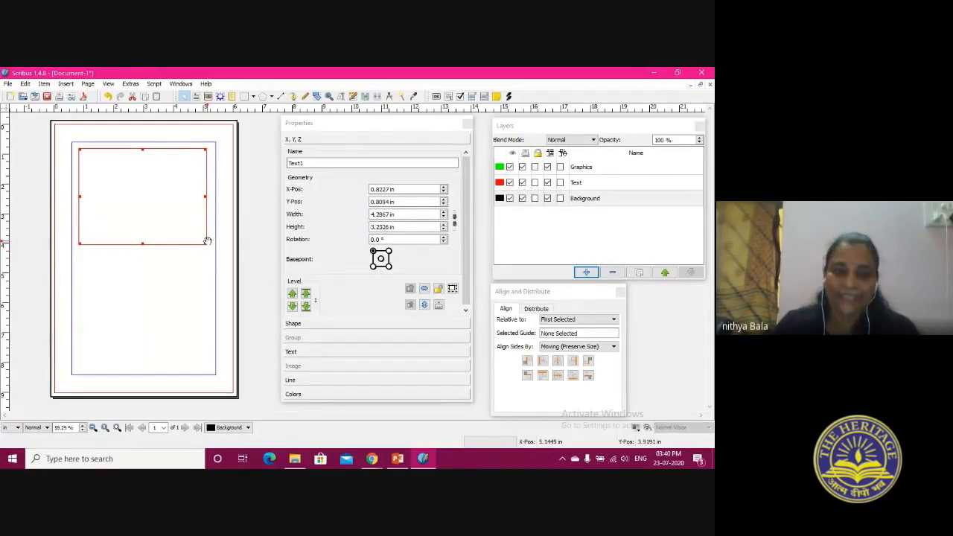
pyautogui.doubleClick(156, 227)
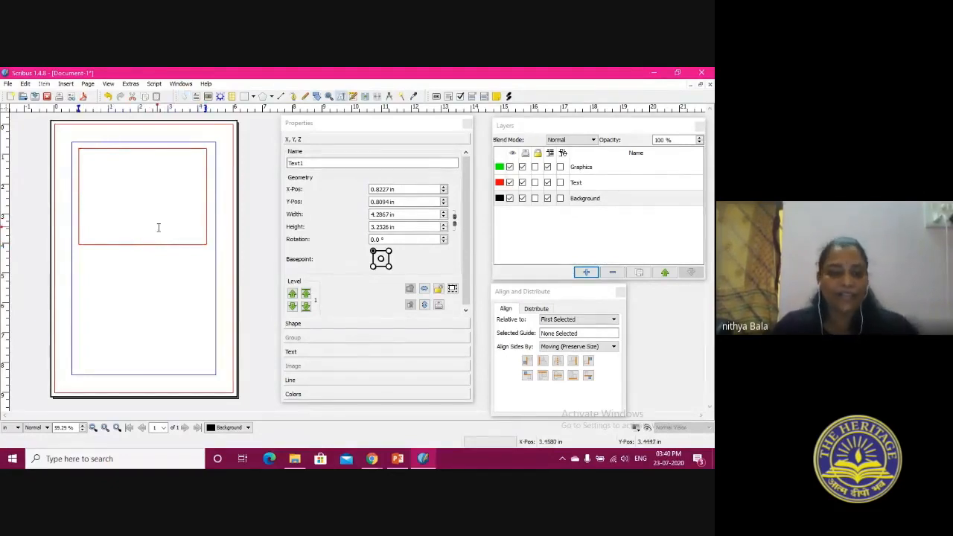
pyautogui.write('this i')
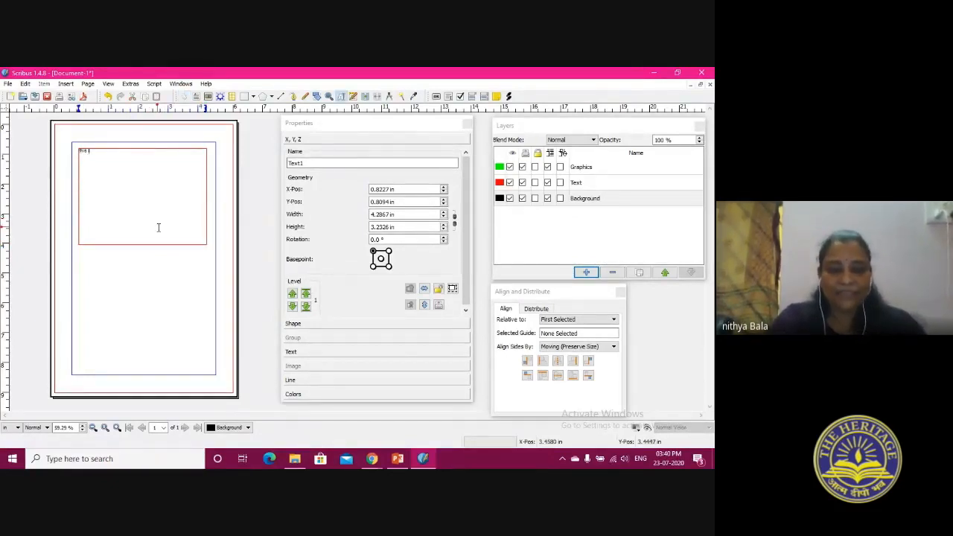
pyautogui.write('s nithya')
pyautogui.press('Return')
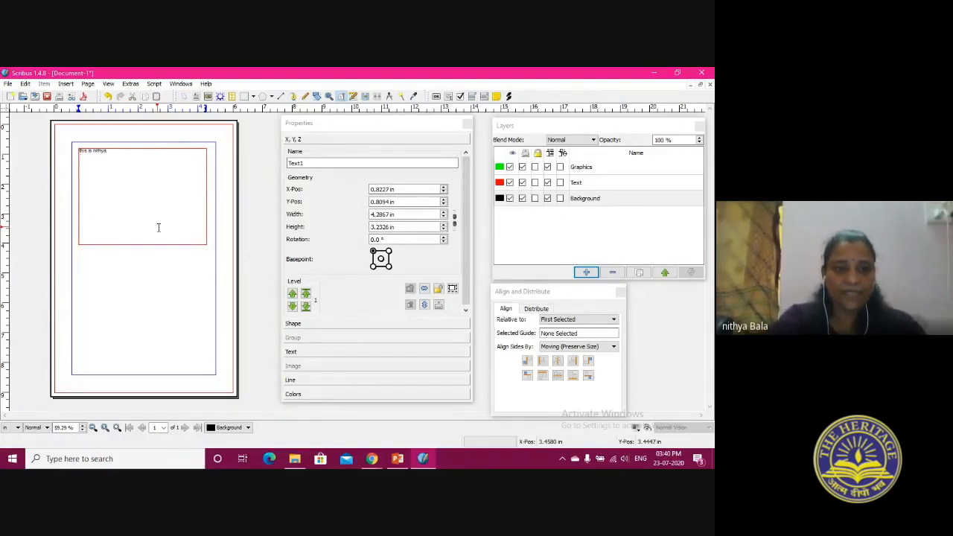
pyautogui.write('this is my scrib')
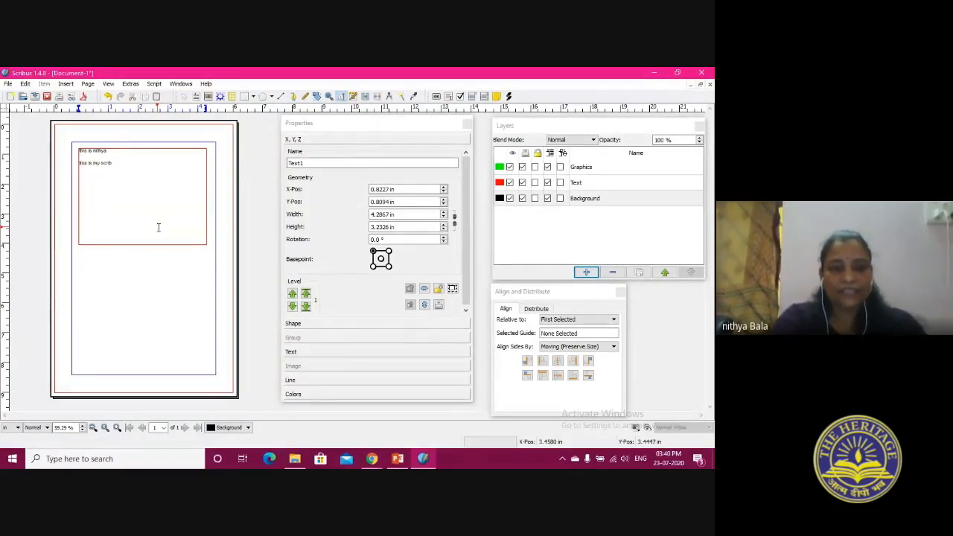
pyautogui.write('us course')
pyautogui.press('Return')
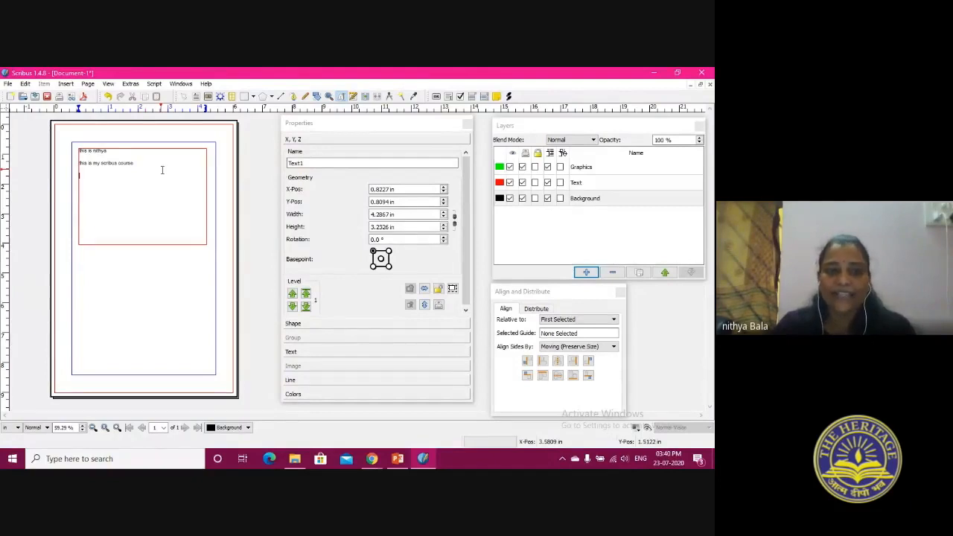
pyautogui.click(184, 96)
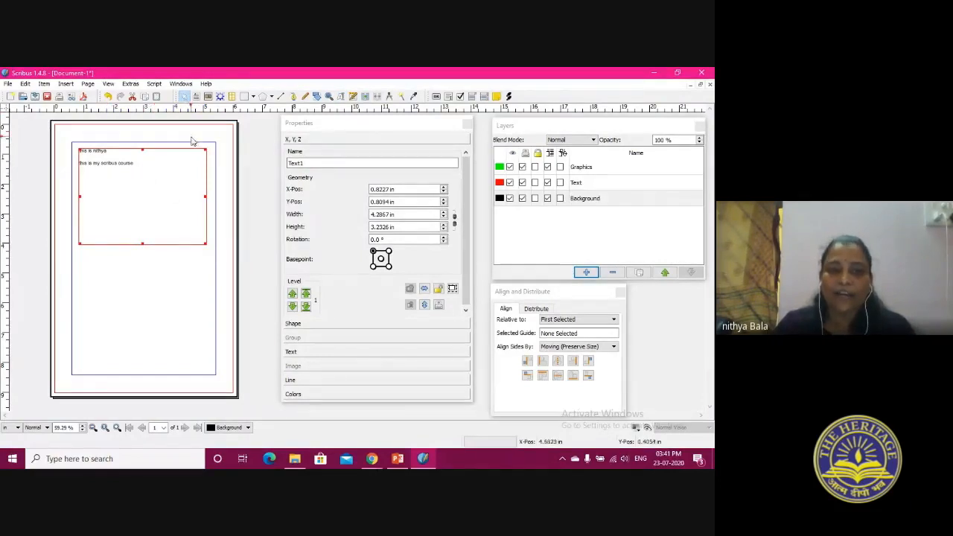
# Shrink the text frame to about 3.12 by 2.03 in and move it to about X 1.49, Y 1.21 in
pyautogui.moveTo(157, 175); pyautogui.dragTo(153, 199)
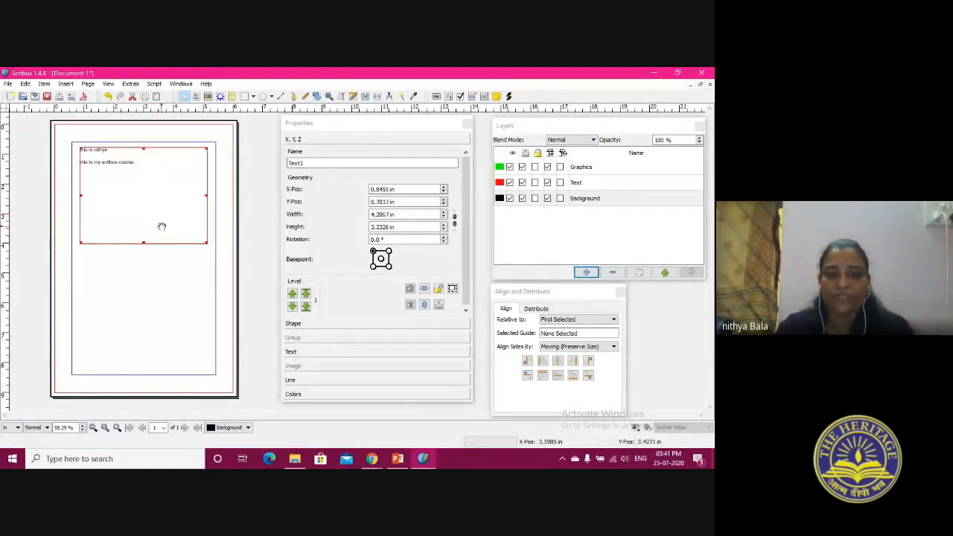
pyautogui.moveTo(80, 147); pyautogui.dragTo(114, 183)
pyautogui.moveTo(142, 219); pyautogui.dragTo(138, 197)
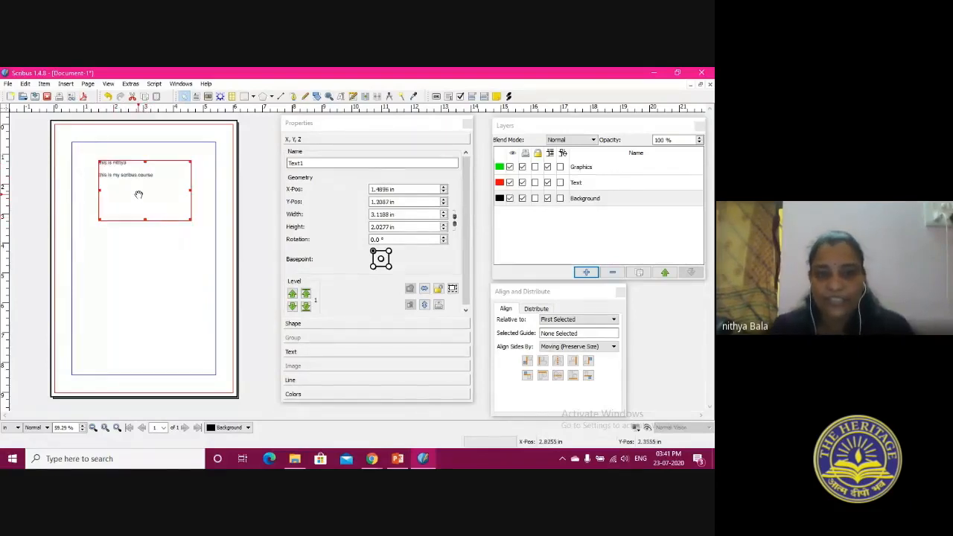
# Set the text frame's X position to 1.5049 in and its width to 4.1188 in
pyautogui.click(346, 128)
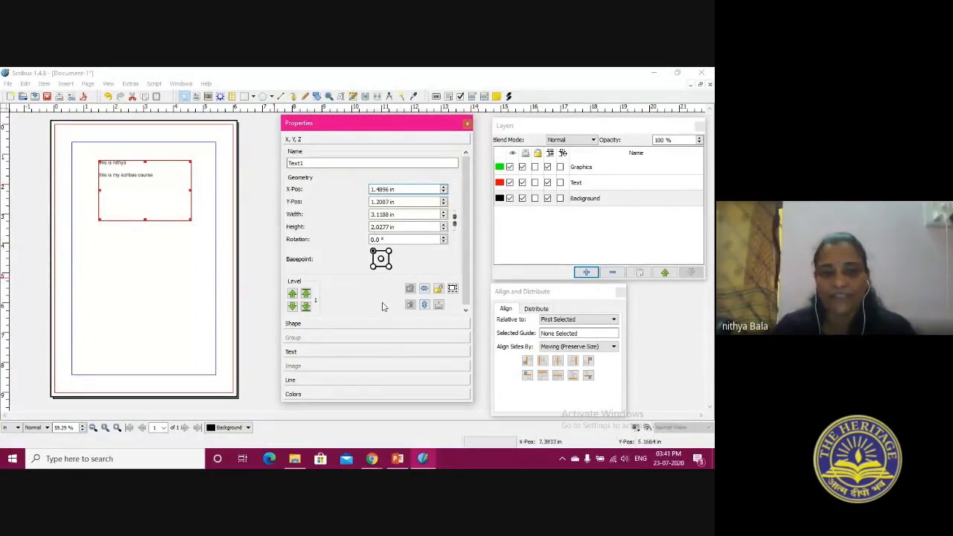
pyautogui.click(303, 162)
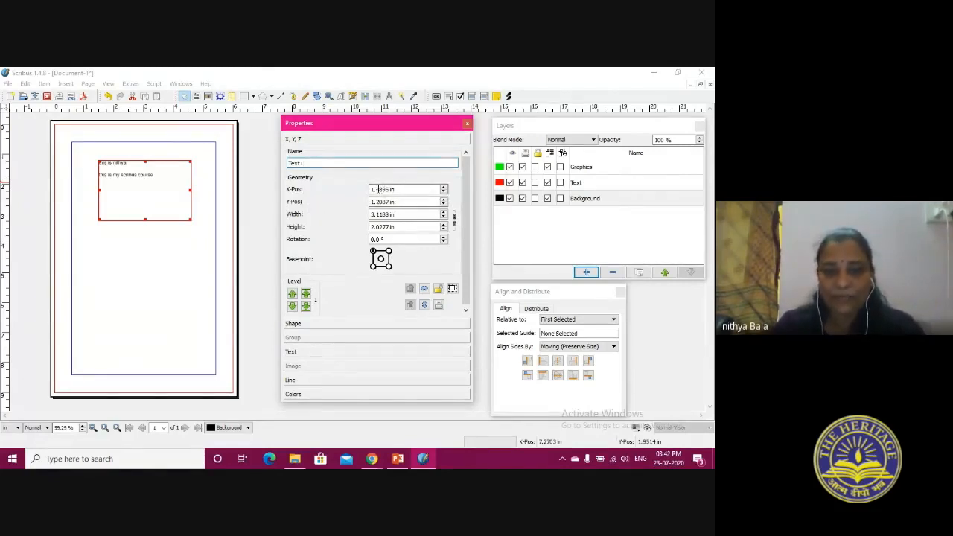
pyautogui.write('5')
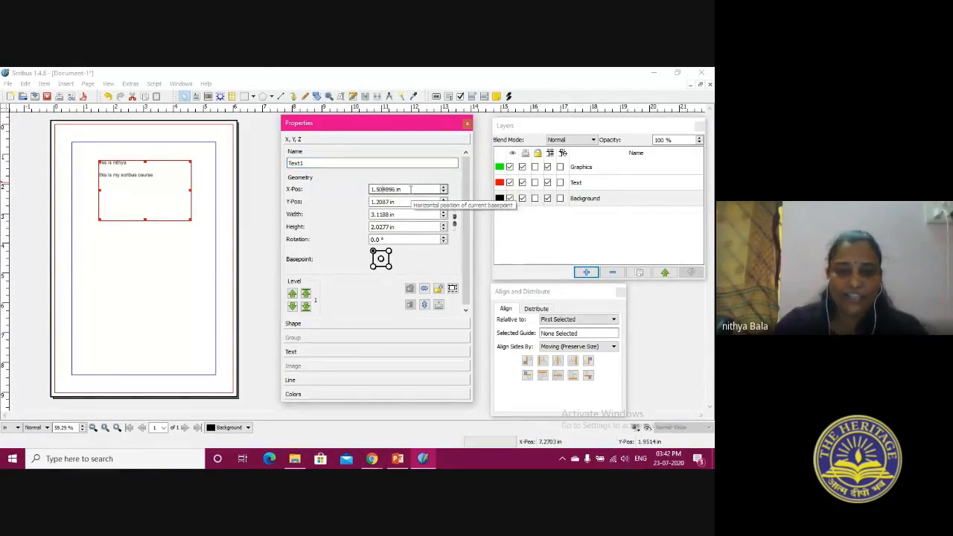
pyautogui.write('0')
pyautogui.click(411, 214)
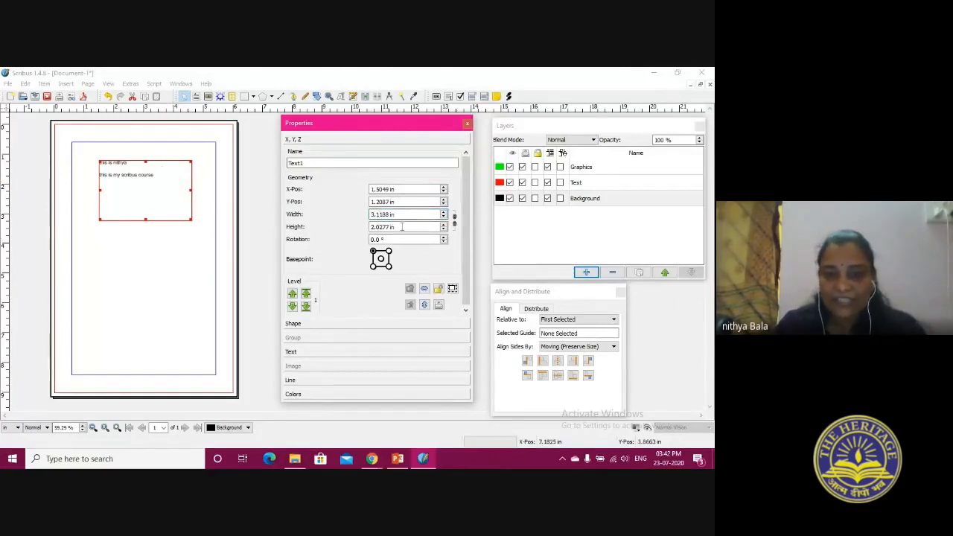
pyautogui.press('BackSpace')
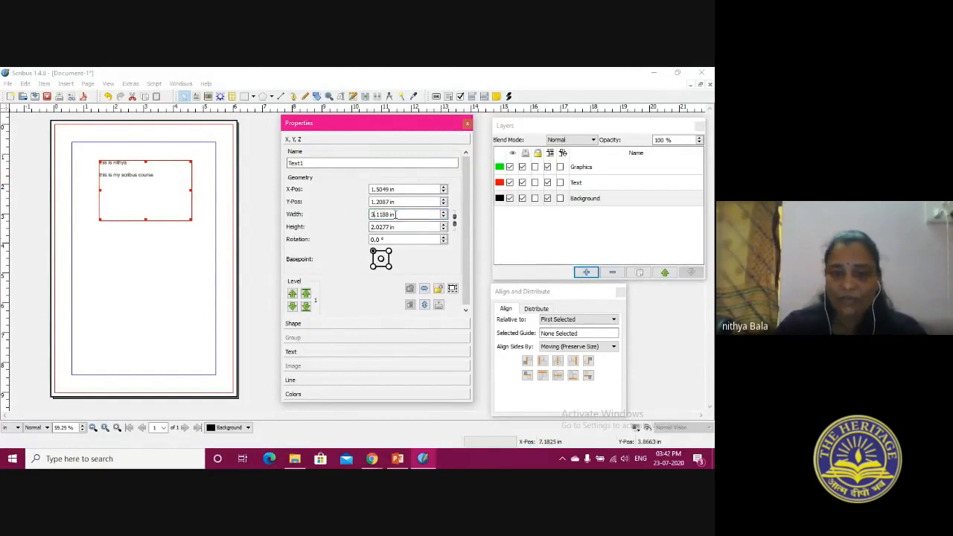
pyautogui.write('4')
pyautogui.press('Return')
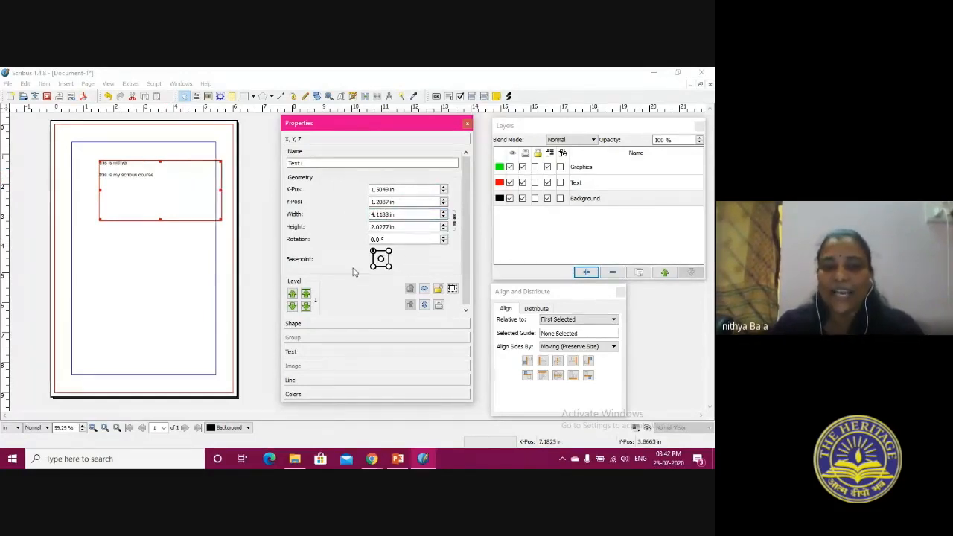
# Resize the text frame to about 2.88 by 2.07 in and reposition it at about X 1.56, Y 1.07 in
pyautogui.click(164, 171)
pyautogui.moveTo(164, 171); pyautogui.dragTo(144, 163)
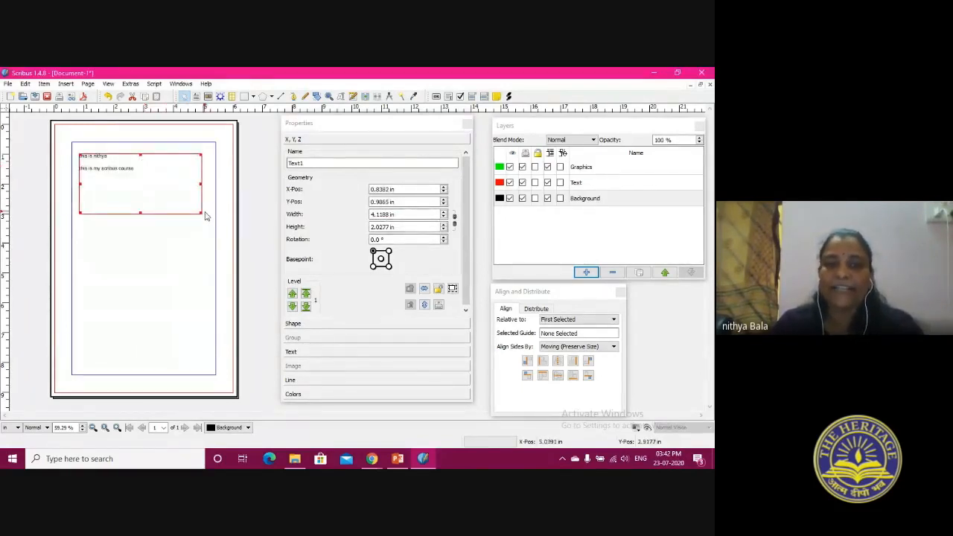
pyautogui.moveTo(202, 212); pyautogui.dragTo(164, 215)
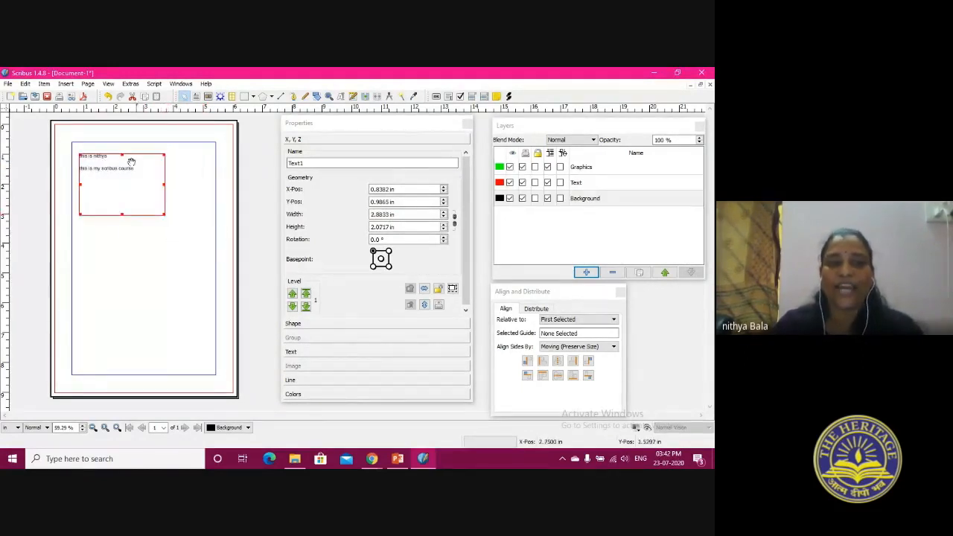
pyautogui.moveTo(119, 183); pyautogui.dragTo(147, 208)
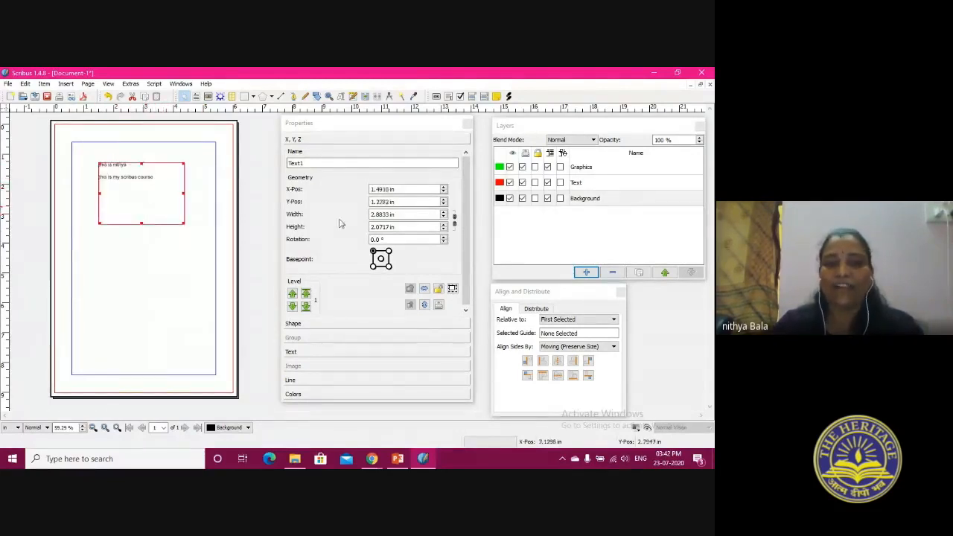
pyautogui.moveTo(140, 196)
pyautogui.mouseDown()
pyautogui.moveTo(146, 185)
pyautogui.moveTo(141, 194)
pyautogui.mouseUp()
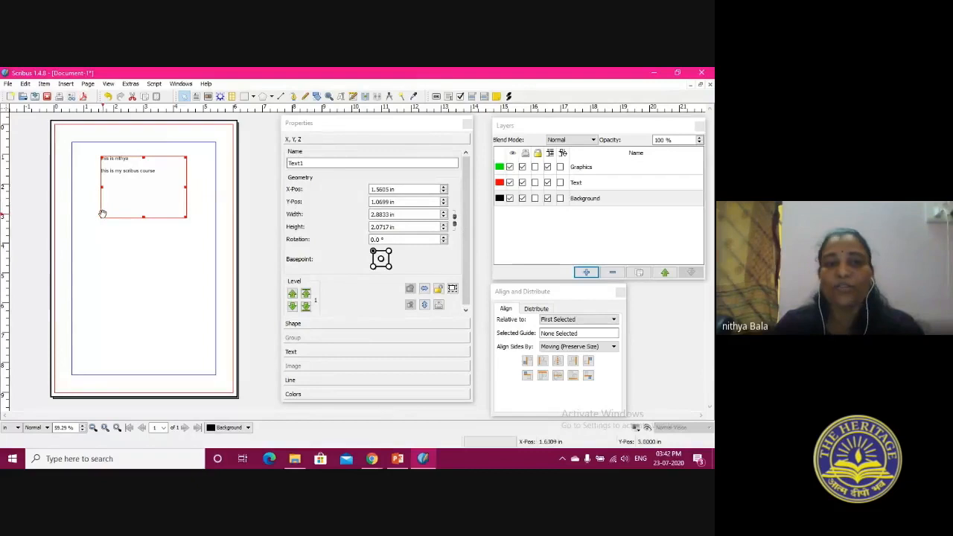
# Rotate the text frame around its upper-left basepoint, first counterclockwise and back clockwise to 353°
pyautogui.moveTo(443, 236); pyautogui.dragTo(444, 239)
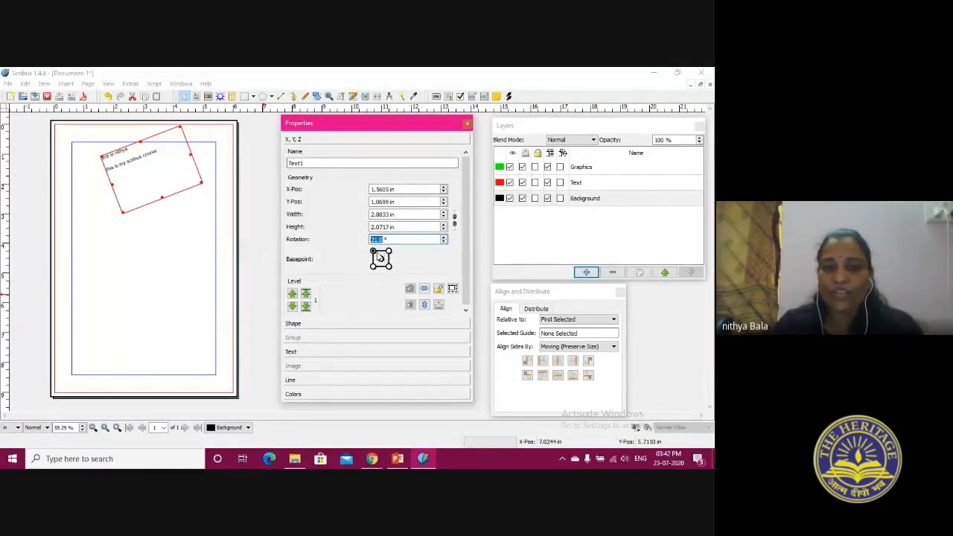
pyautogui.click(443, 238)
pyautogui.click(443, 237)
pyautogui.click(443, 238)
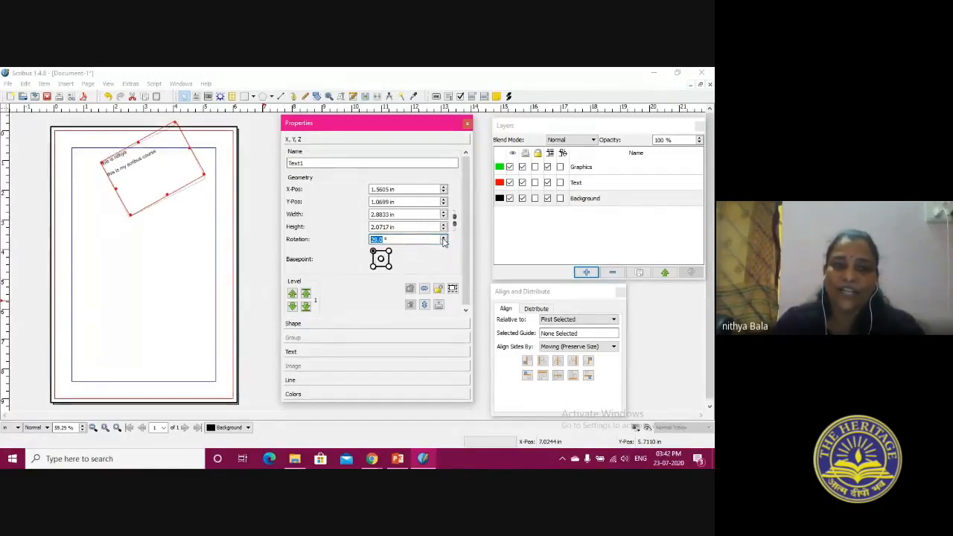
pyautogui.click(444, 242)
pyautogui.click(444, 242)
pyautogui.click(444, 242)
pyautogui.click(444, 242)
pyautogui.click(444, 242)
pyautogui.click(444, 242)
pyautogui.click(444, 242)
pyautogui.click(444, 242)
pyautogui.click(444, 242)
pyautogui.click(444, 242)
pyautogui.click(443, 242)
pyautogui.click(444, 242)
pyautogui.click(444, 242)
pyautogui.click(444, 242)
# Switch the basepoint to the frame's upper-right corner and rotate the frame around it to 18°
pyautogui.click(389, 251)
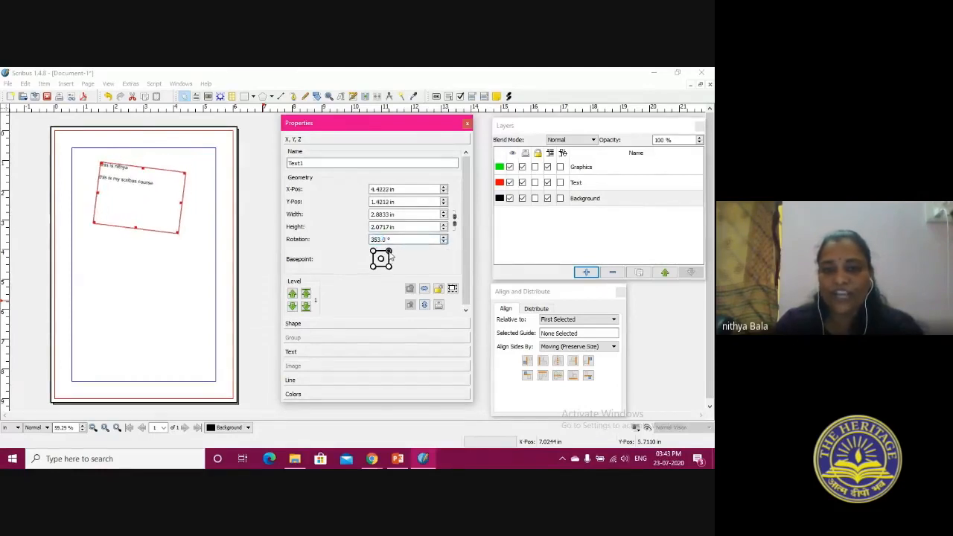
pyautogui.click(444, 243)
pyautogui.click(444, 242)
pyautogui.click(444, 243)
pyautogui.click(444, 242)
pyautogui.click(444, 240)
pyautogui.click(444, 239)
pyautogui.click(444, 240)
pyautogui.click(444, 240)
pyautogui.click(444, 240)
pyautogui.click(444, 240)
pyautogui.click(444, 240)
pyautogui.click(444, 240)
# Switch the basepoint to the frame's center and rotate the frame back and forth around it, ending at 17°
pyautogui.click(381, 258)
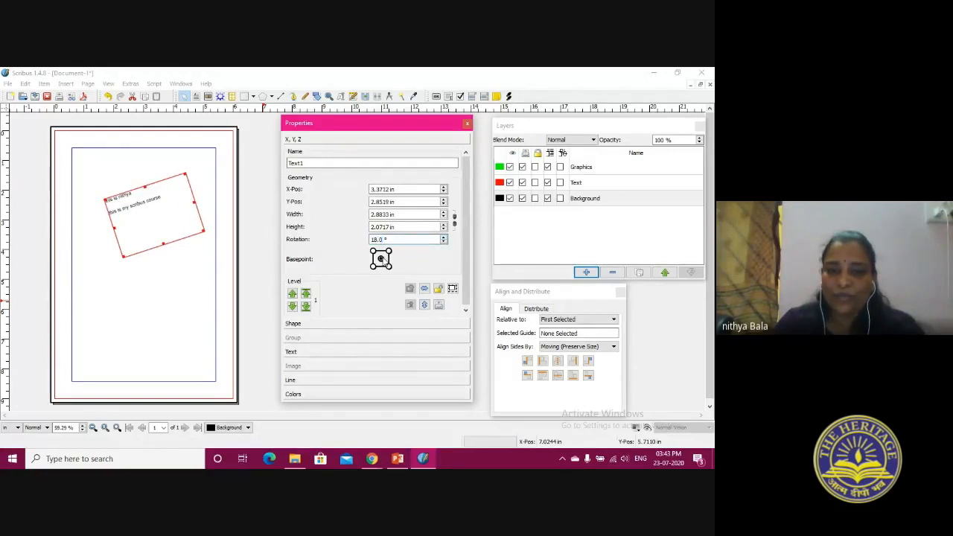
pyautogui.click(443, 239)
pyautogui.click(444, 239)
pyautogui.click(444, 239)
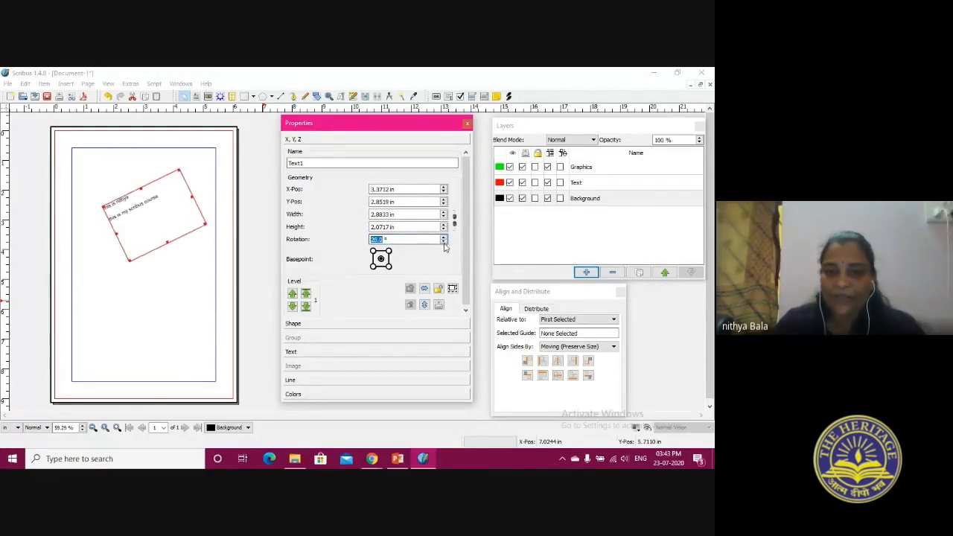
pyautogui.click(444, 243)
pyautogui.click(444, 243)
pyautogui.click(444, 243)
pyautogui.click(443, 243)
pyautogui.click(444, 243)
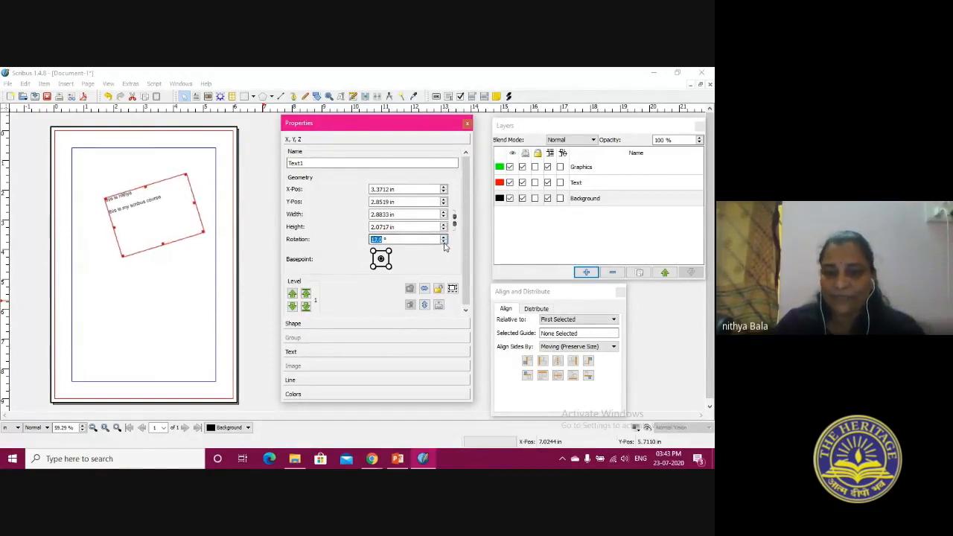
# Reset the text frame's rotation to 0° and move its center to about X 2.91, Y 2.13 in
pyautogui.click(385, 239)
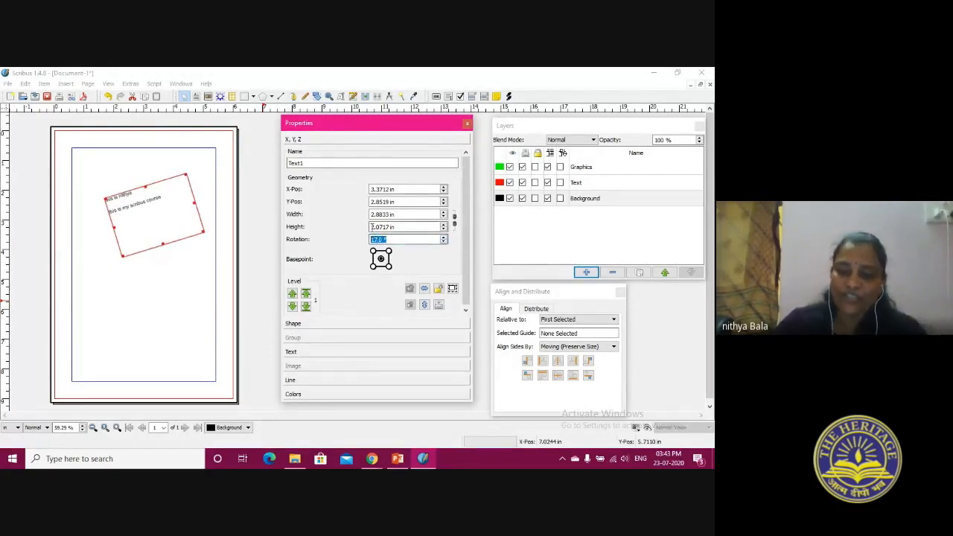
pyautogui.write('0')
pyautogui.press('Return')
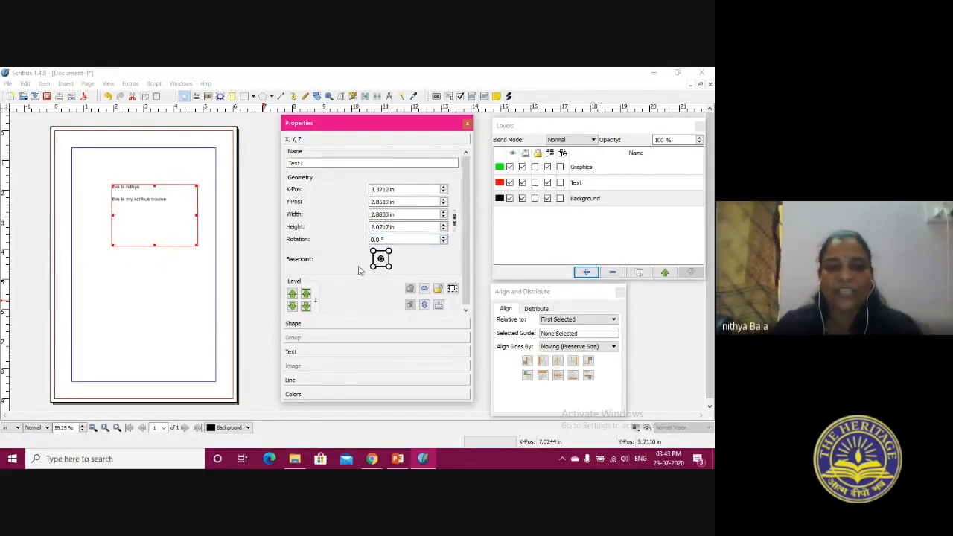
pyautogui.moveTo(152, 193); pyautogui.dragTo(136, 182)
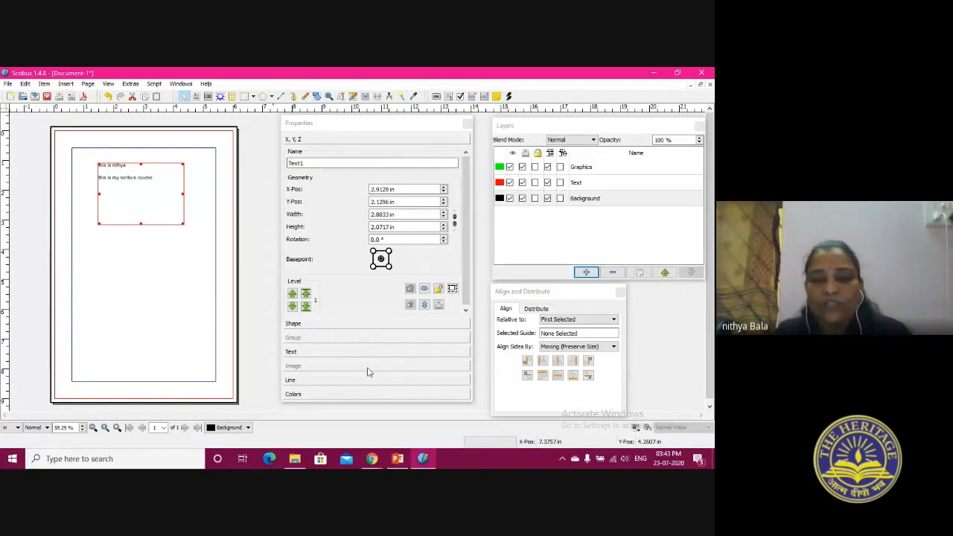
# Change the font of the frame's text to Bookman Old Style
pyautogui.click(339, 356)
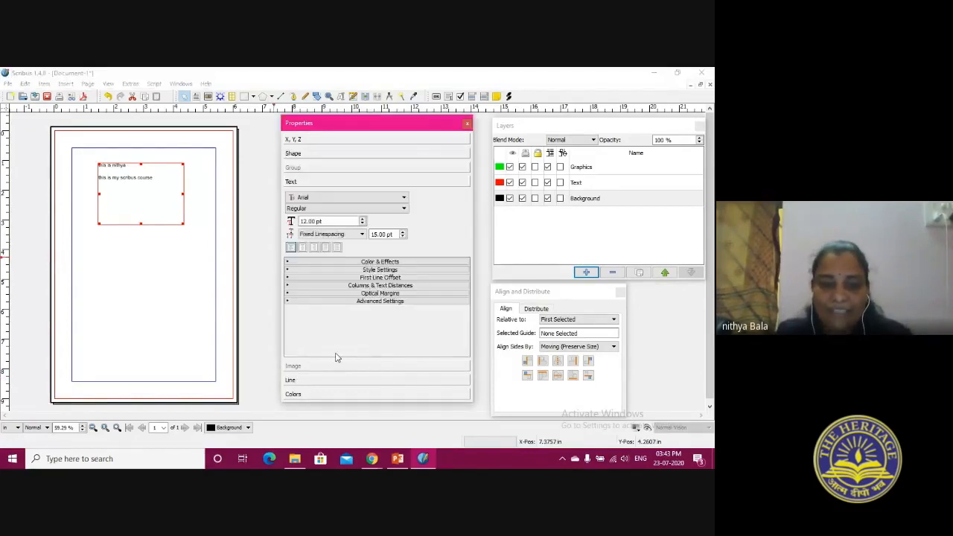
pyautogui.click(403, 198)
pyautogui.moveTo(407, 218); pyautogui.dragTo(406, 225)
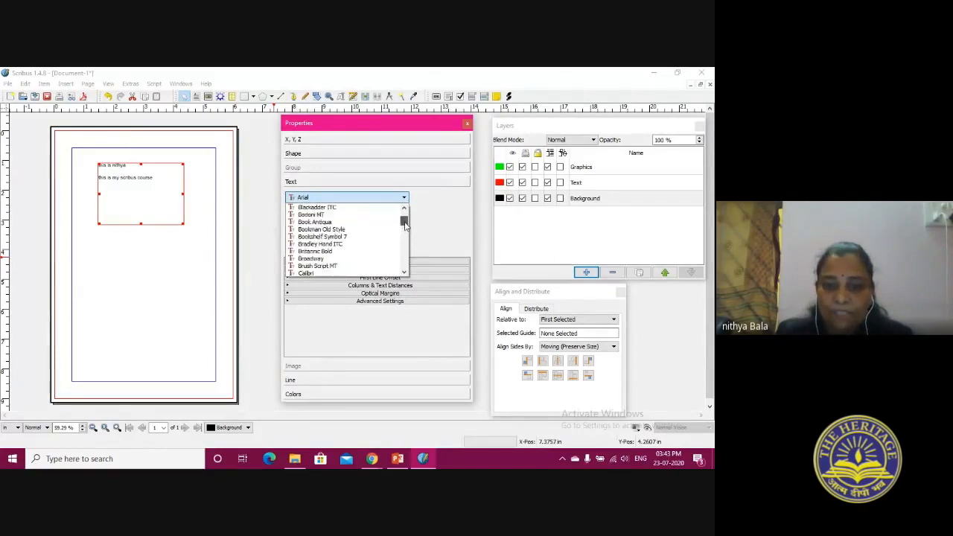
pyautogui.click(344, 230)
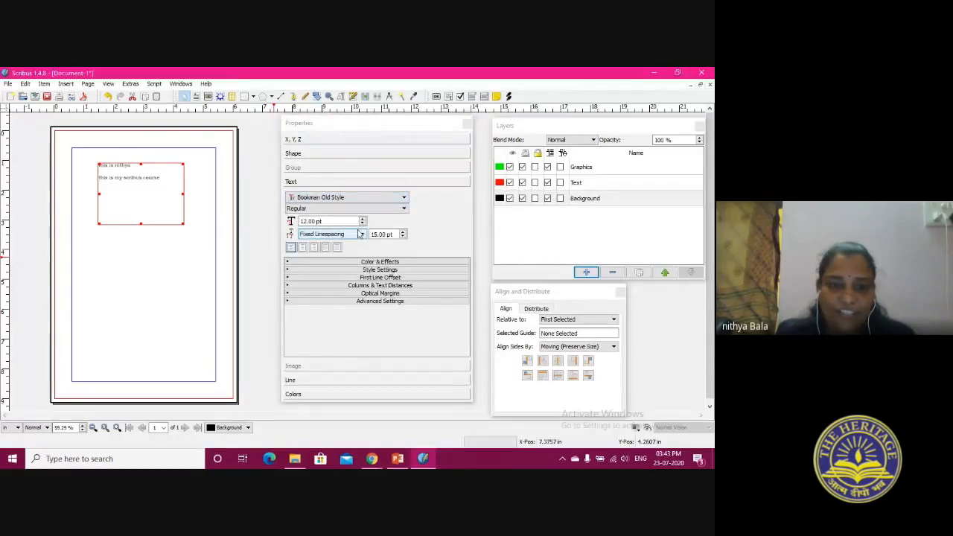
# Increase the text size to 29 pt and use Automatic Linespacing for the frame's text
pyautogui.click(363, 219)
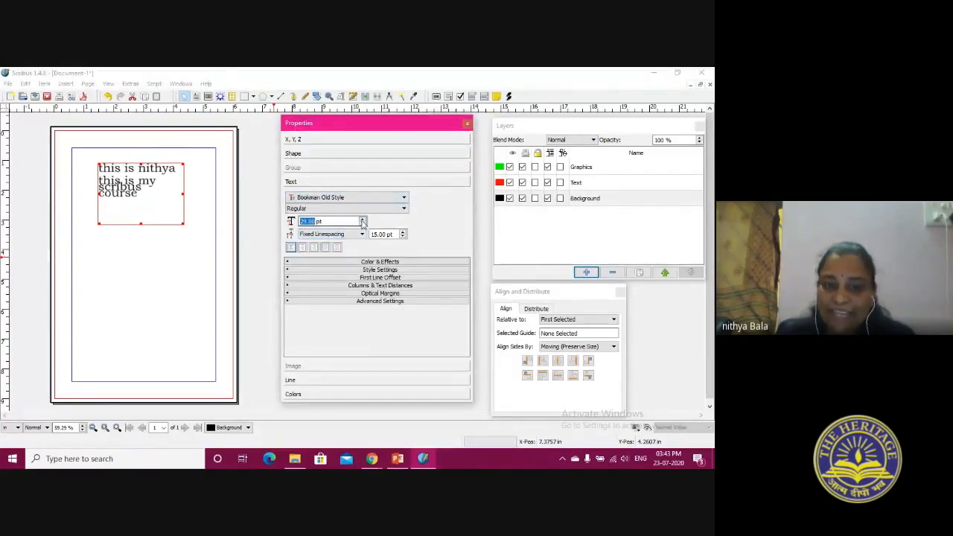
pyautogui.click(361, 234)
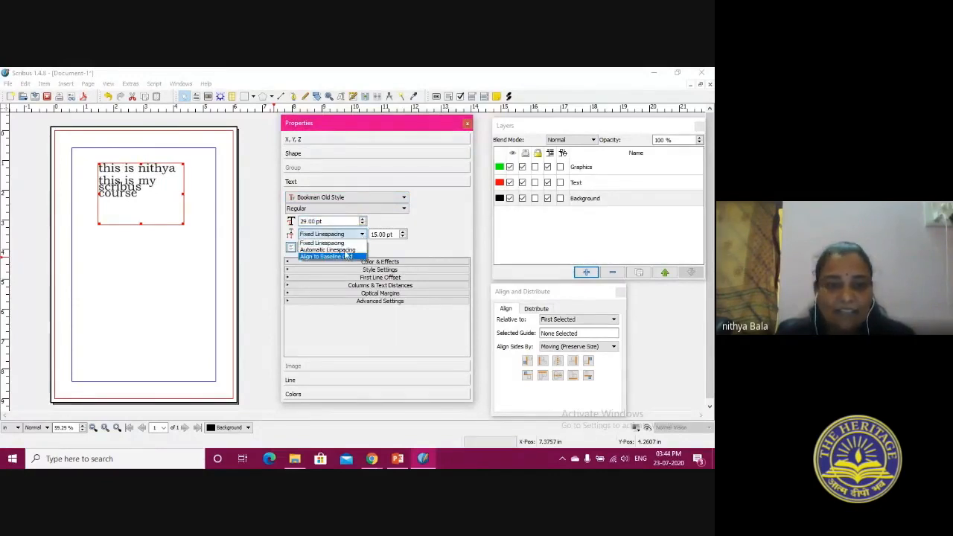
pyautogui.click(345, 251)
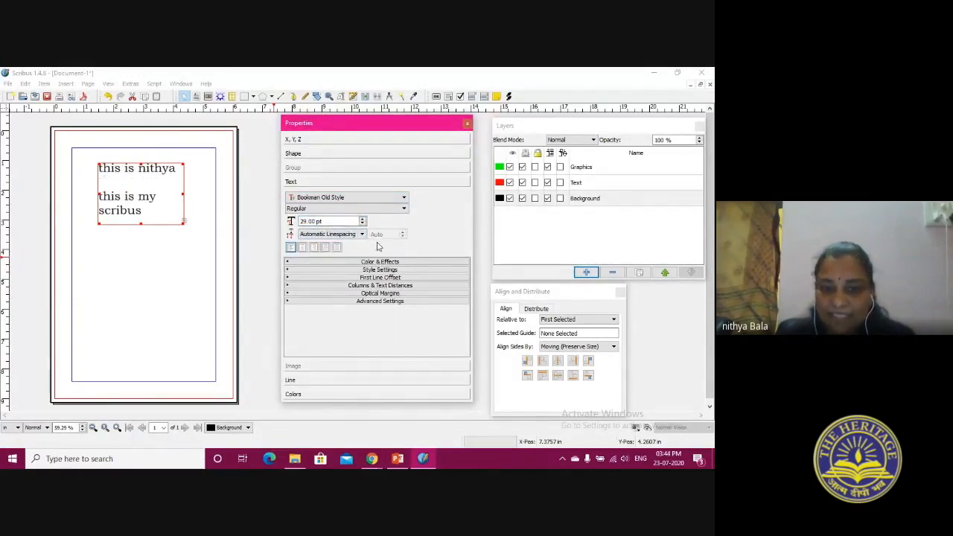
# Try centered, right, justified and forced justified alignment on the frame's text, and return it to left alignment
pyautogui.click(303, 248)
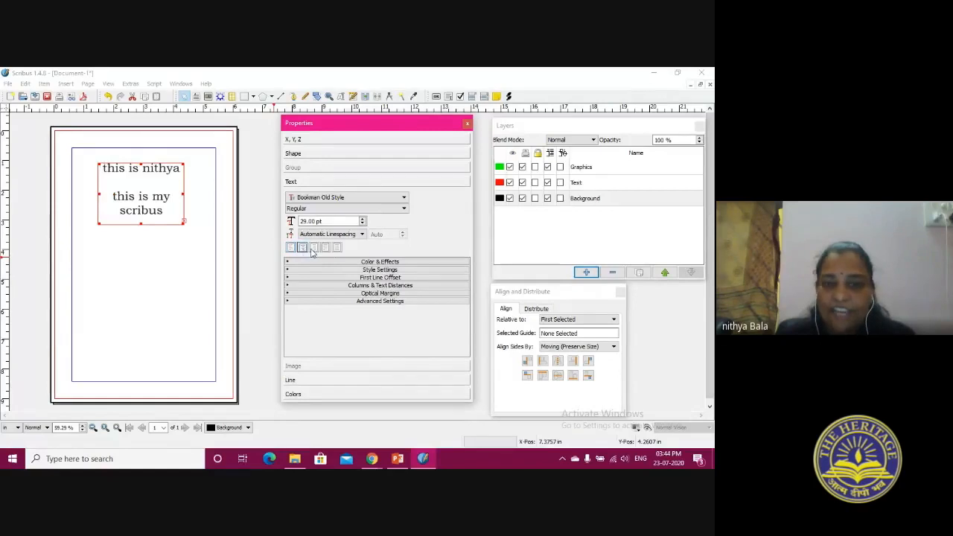
pyautogui.click(315, 248)
pyautogui.click(325, 248)
pyautogui.click(337, 248)
pyautogui.click(326, 250)
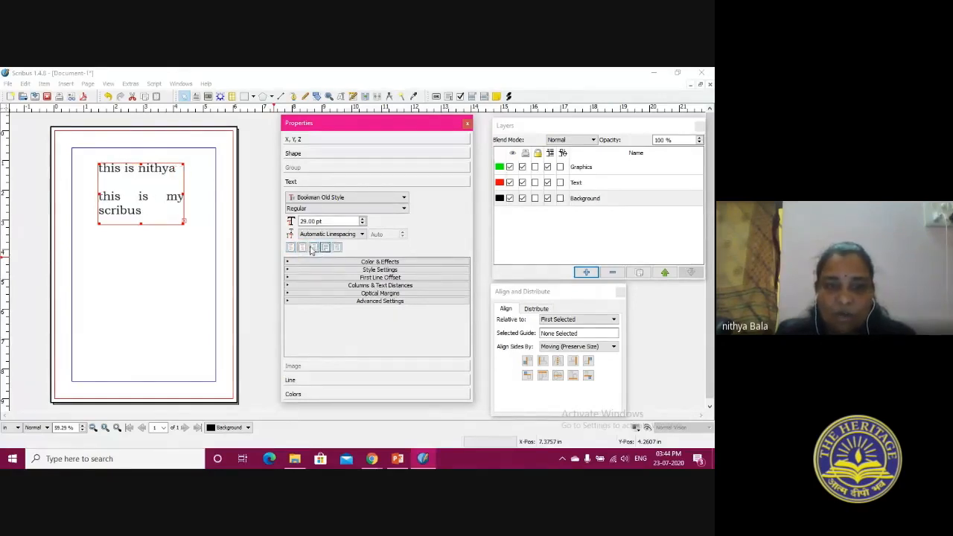
pyautogui.click(314, 247)
pyautogui.click(291, 247)
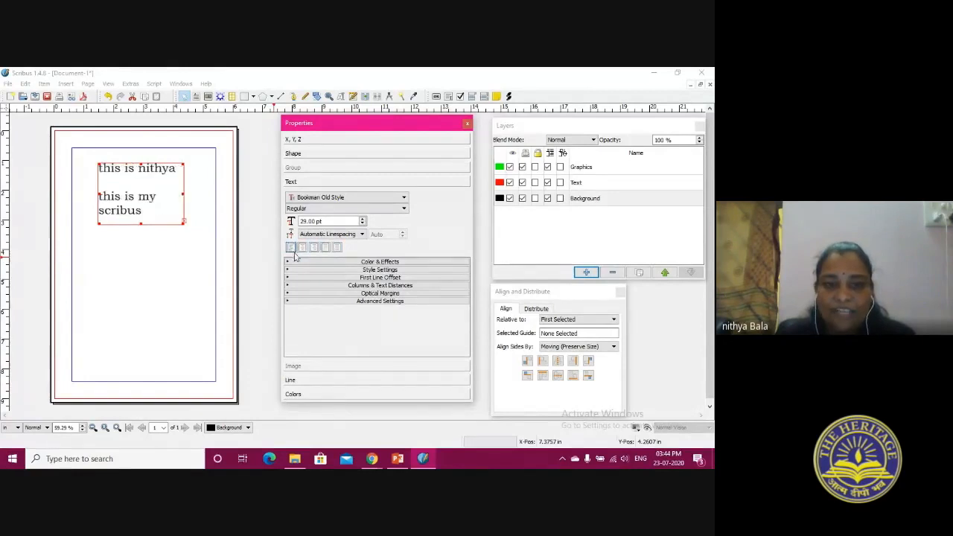
# Enlarge the text frame to about 3.95 by 3.73 in so all its text fits, and center the text
pyautogui.click(185, 223)
pyautogui.moveTo(182, 224); pyautogui.dragTo(202, 264)
pyautogui.moveTo(110, 266); pyautogui.dragTo(86, 274)
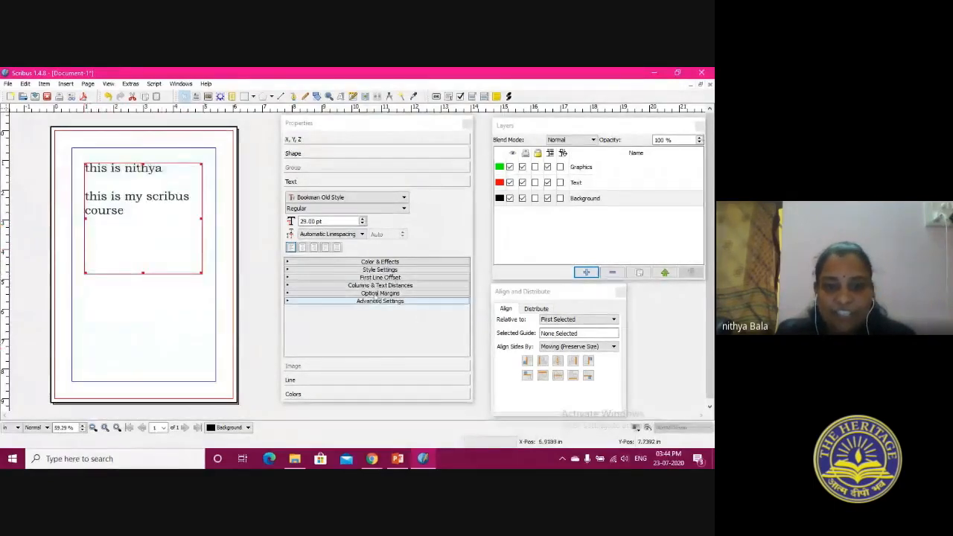
pyautogui.click(303, 248)
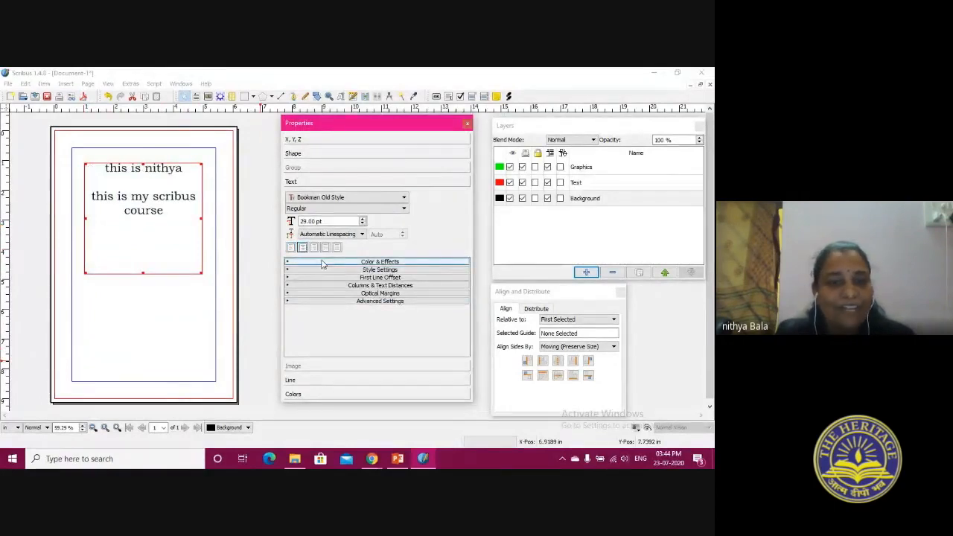
# Color the frame's text Red, and change it to Orange
pyautogui.click(322, 262)
pyautogui.click(328, 273)
pyautogui.click(335, 346)
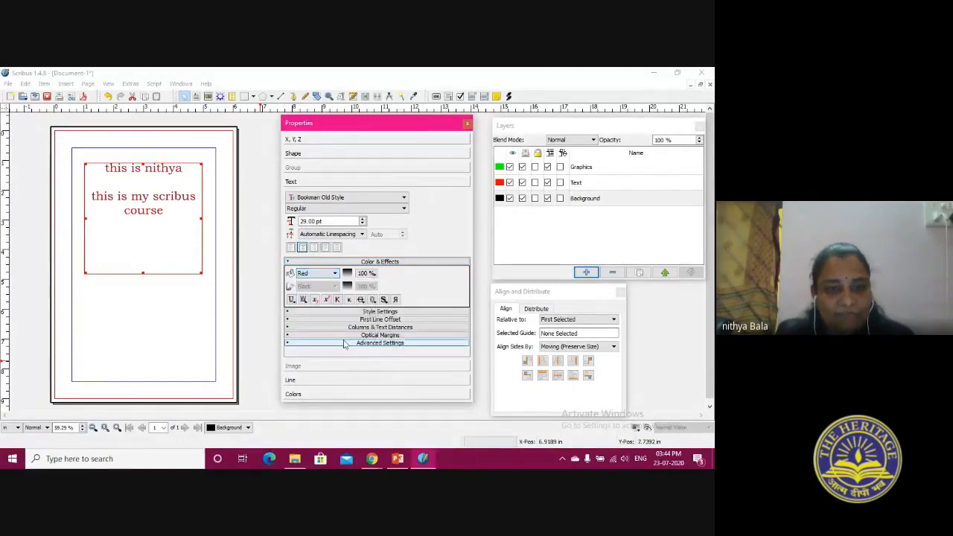
pyautogui.click(328, 273)
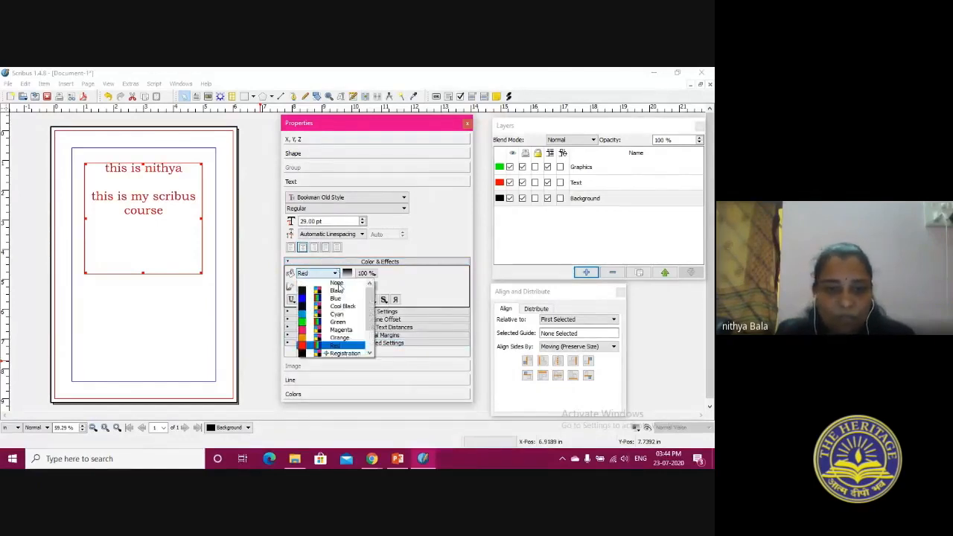
pyautogui.click(341, 338)
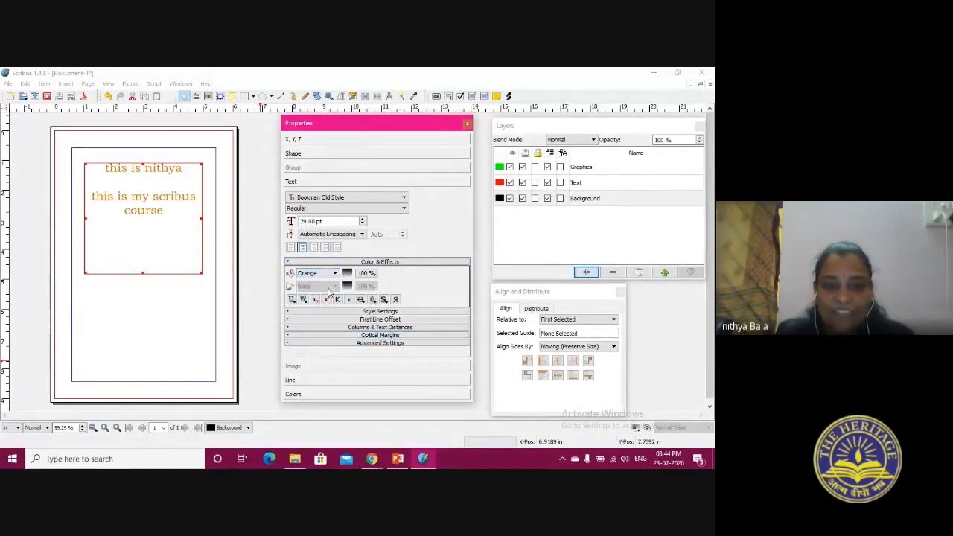
pyautogui.click(360, 262)
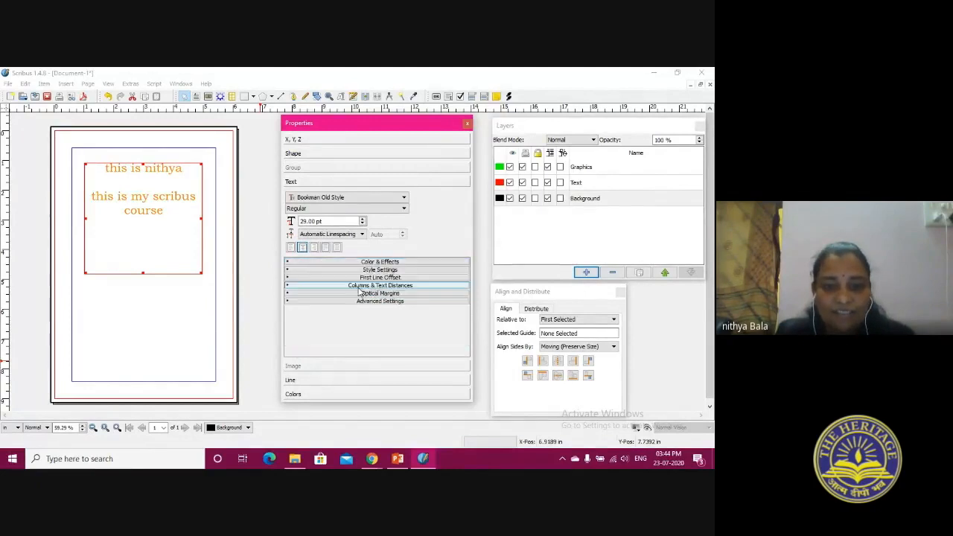
# Examine the frame's style and line settings, and briefly preview the page without guides and frame borders
pyautogui.click(372, 270)
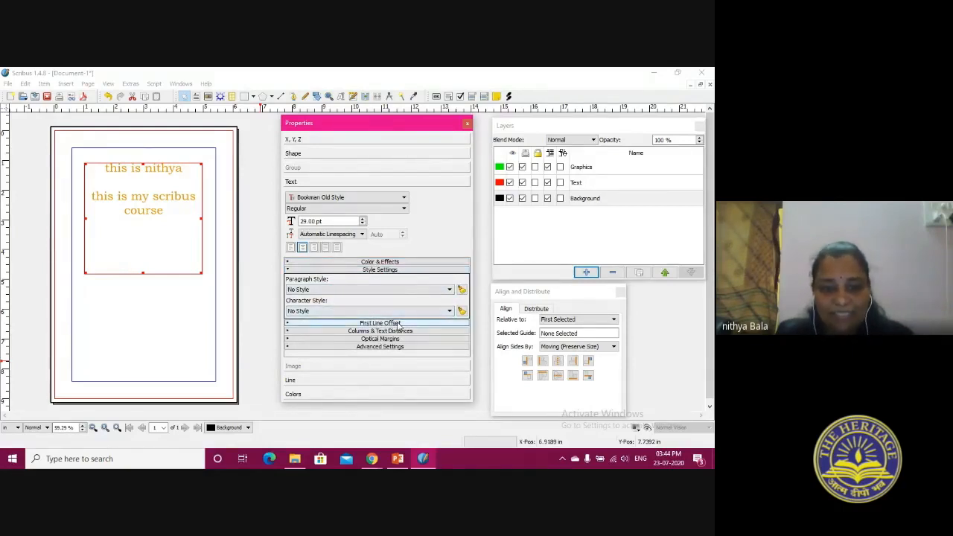
pyautogui.click(318, 381)
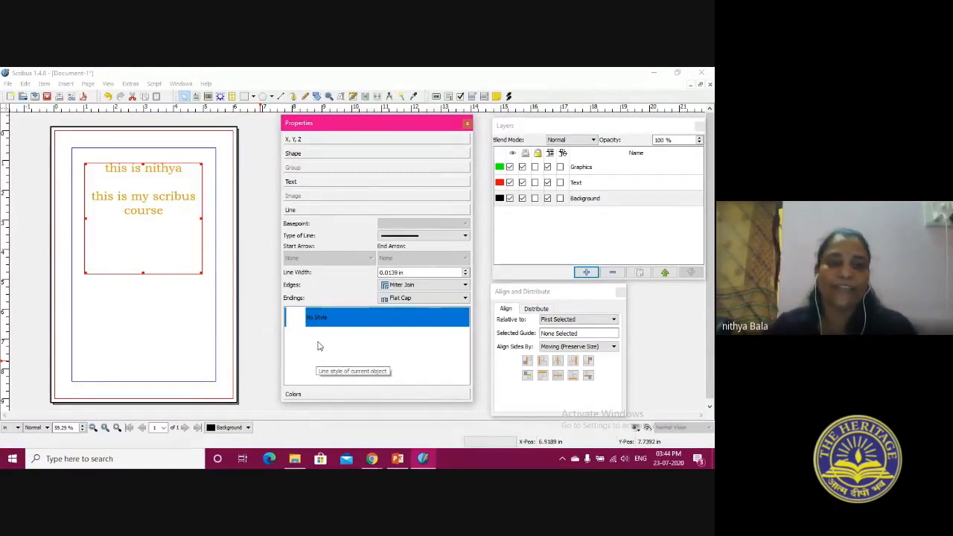
pyautogui.click(648, 429)
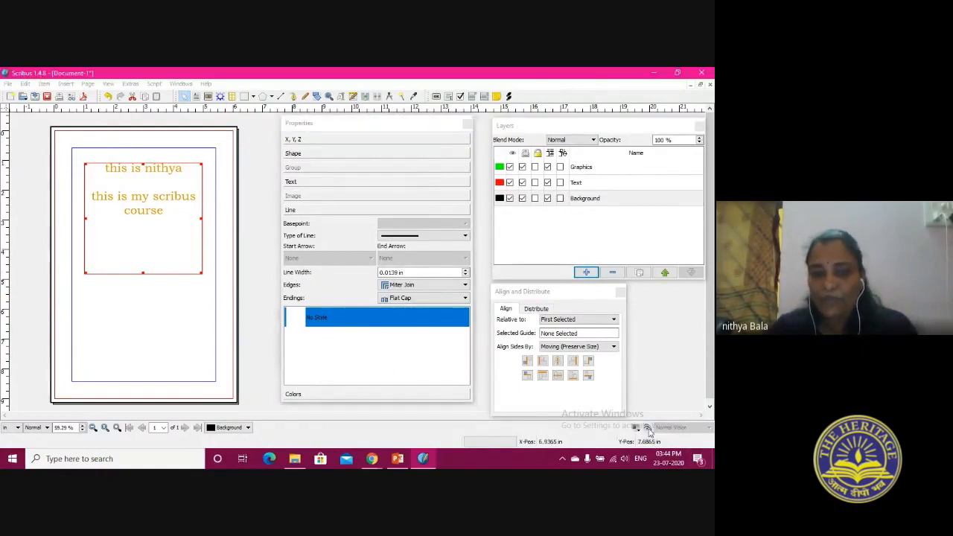
pyautogui.click(164, 326)
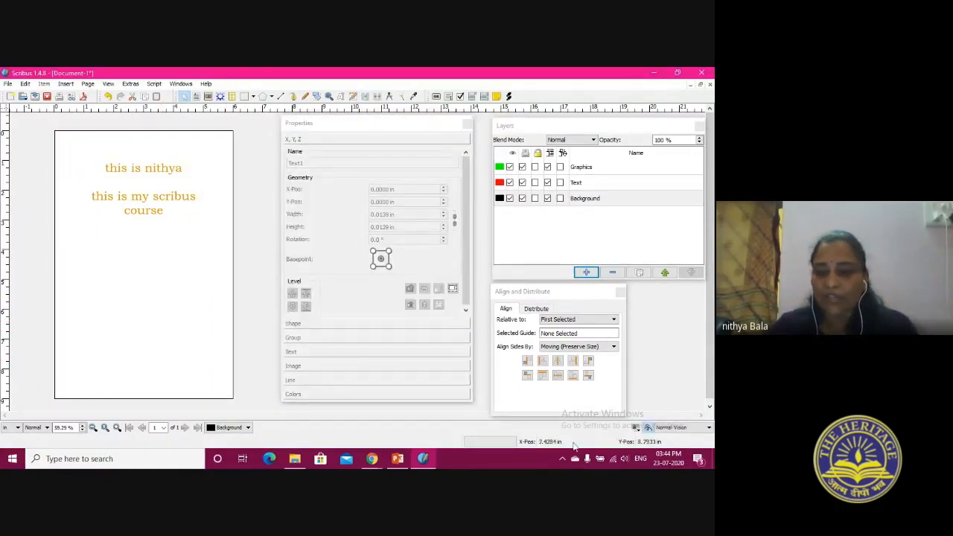
pyautogui.click(650, 429)
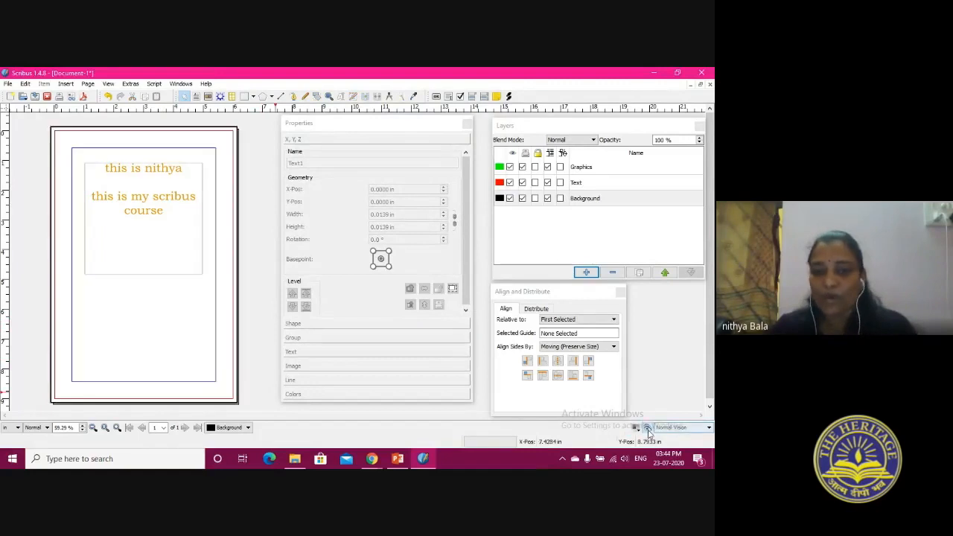
# Keep the solid line type for the text frame and set its line color to Black
pyautogui.click(131, 264)
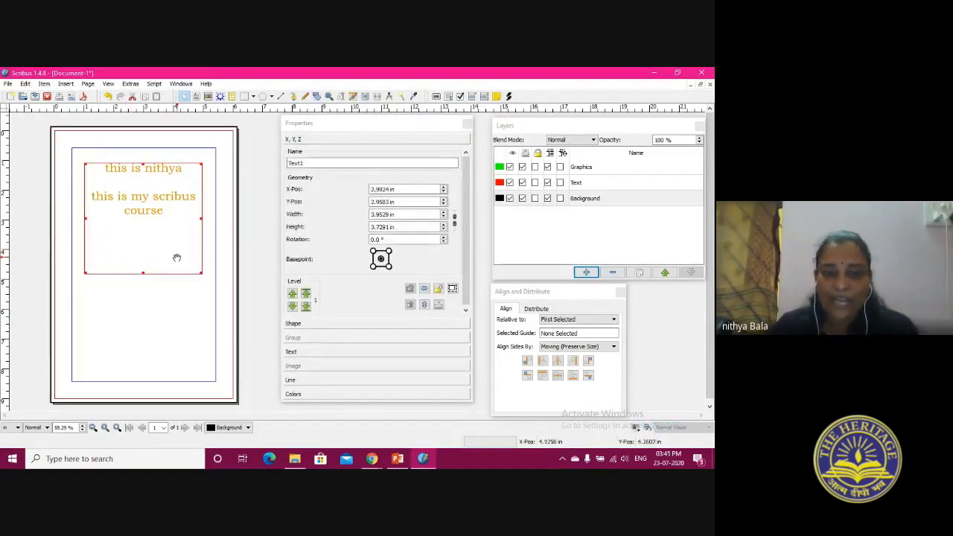
pyautogui.click(301, 382)
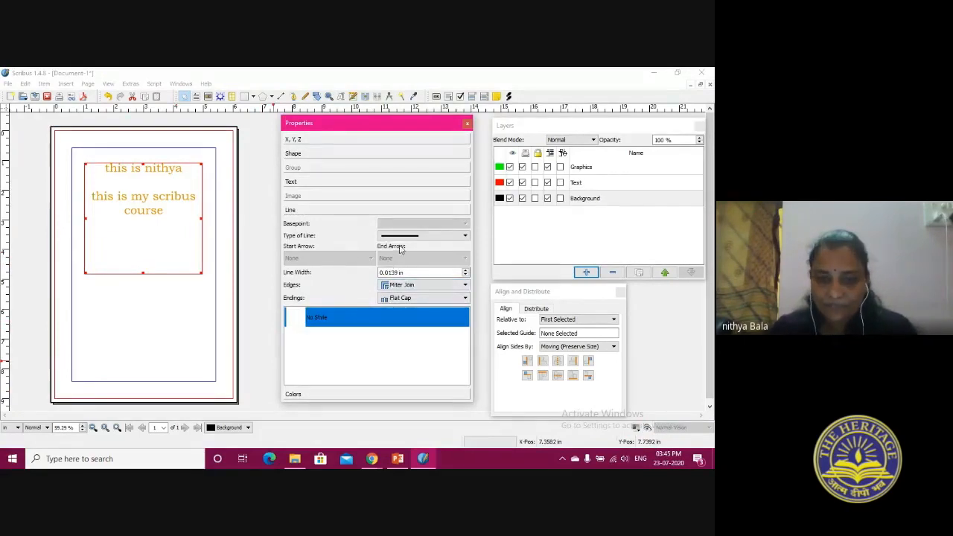
pyautogui.click(402, 236)
pyautogui.click(397, 250)
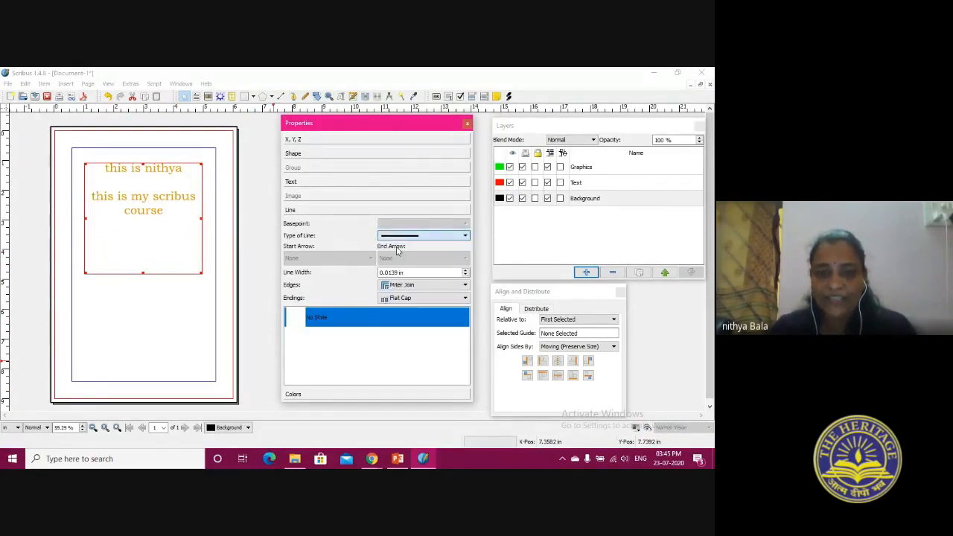
pyautogui.click(336, 395)
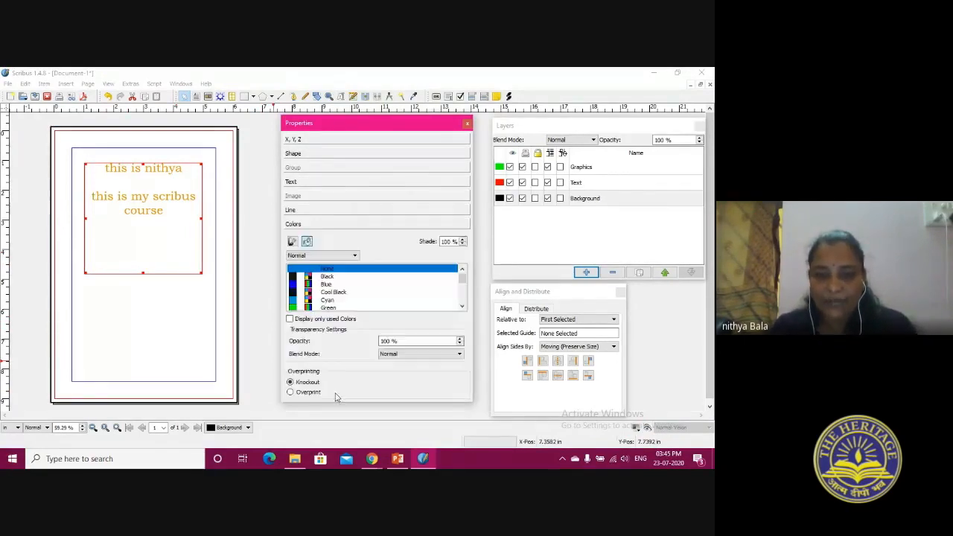
pyautogui.click(293, 241)
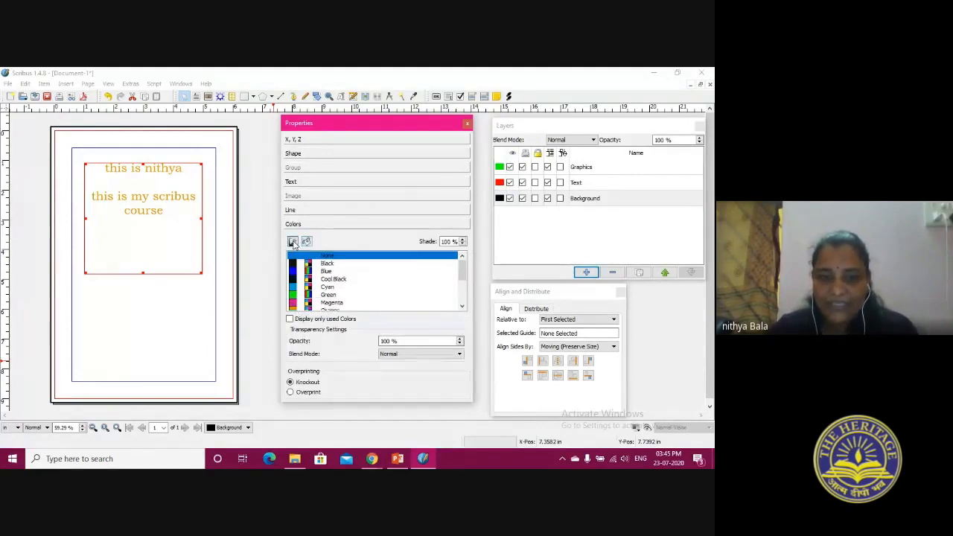
pyautogui.click(328, 264)
# Fill the text frame with Yellow
pyautogui.click(306, 240)
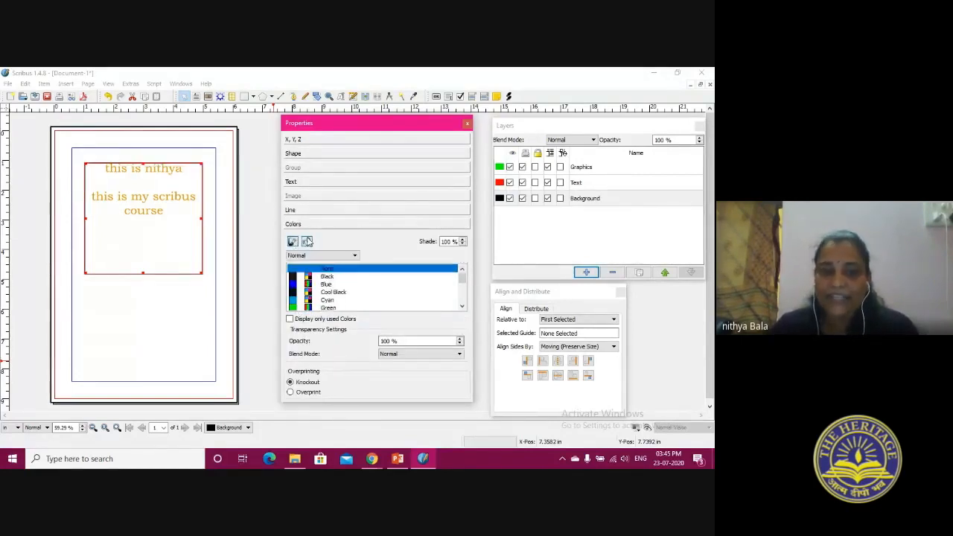
pyautogui.moveTo(462, 281); pyautogui.dragTo(470, 305)
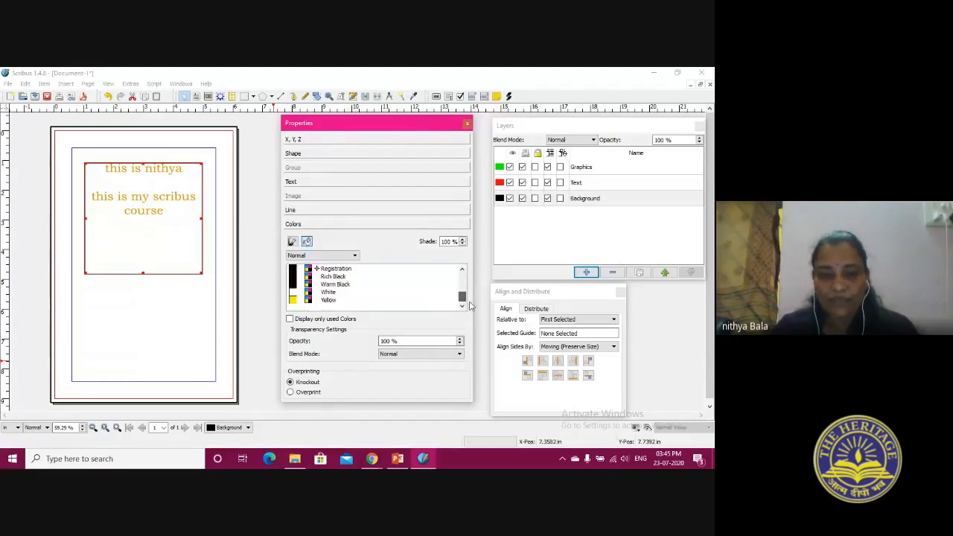
pyautogui.click(349, 301)
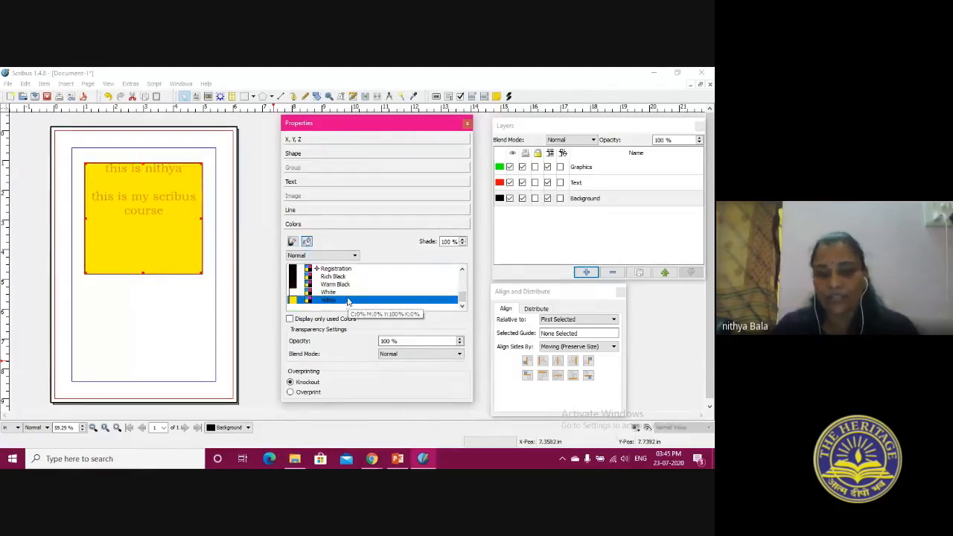
# Set the text color to Black and shorten the yellow frame to about 2.26 in high
pyautogui.click(296, 210)
pyautogui.click(293, 182)
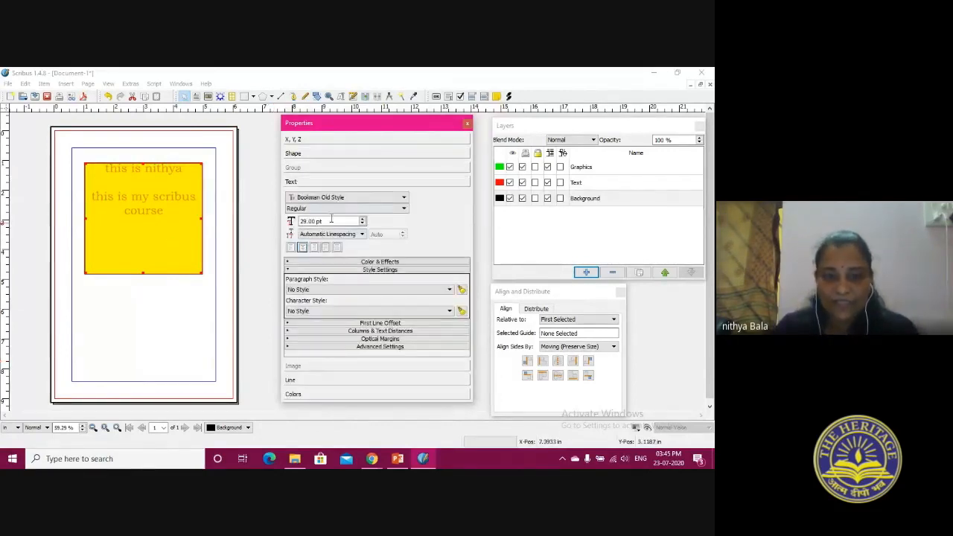
pyautogui.click(381, 262)
pyautogui.click(328, 273)
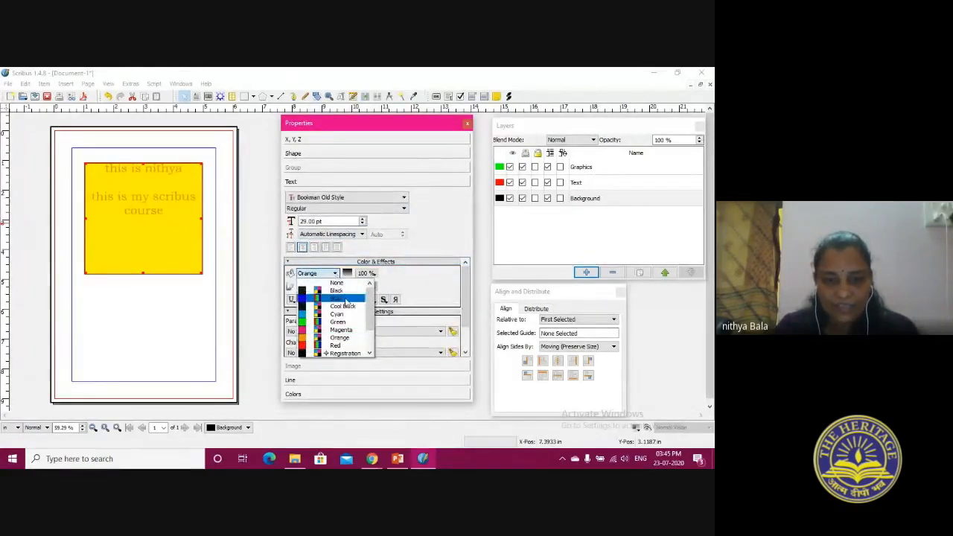
pyautogui.click(337, 290)
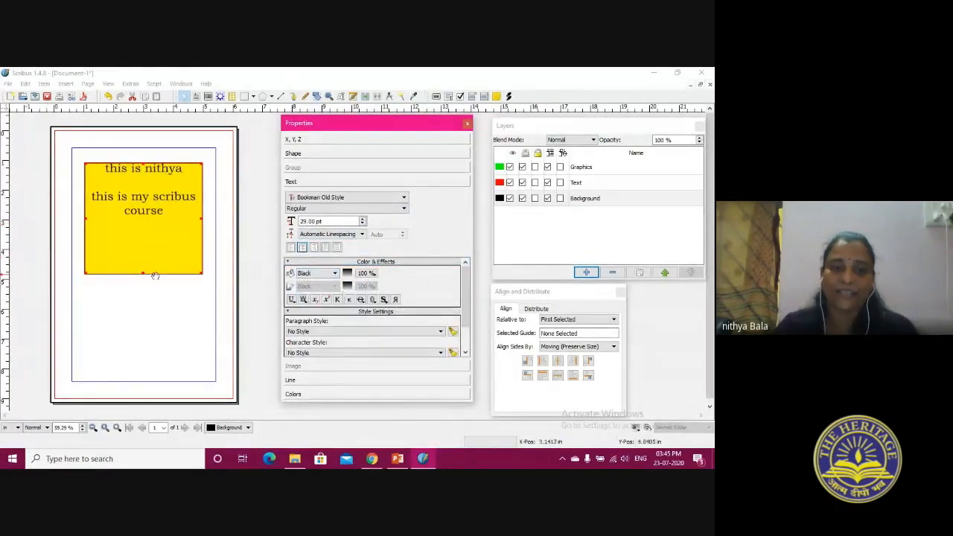
pyautogui.moveTo(200, 274); pyautogui.dragTo(201, 230)
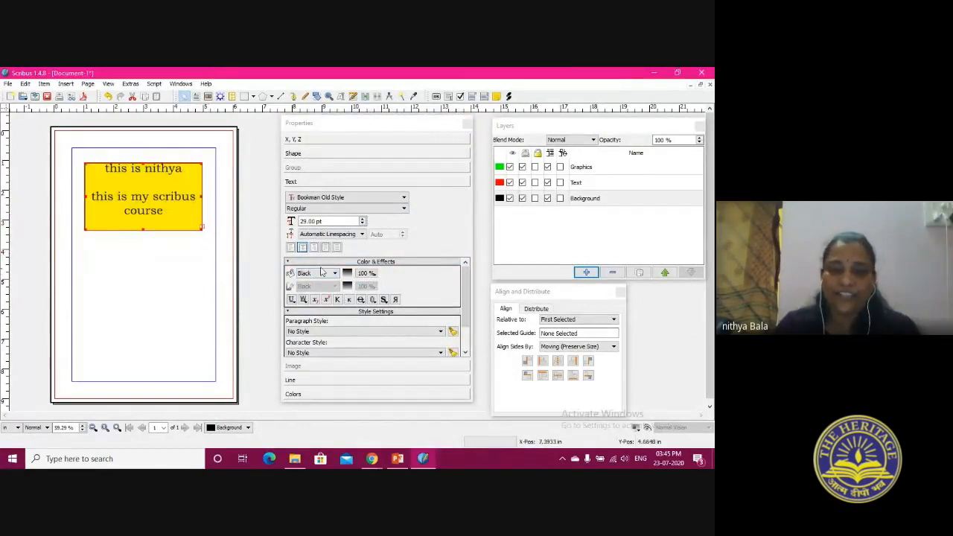
# Rotate the yellow text frame to 8° and move it so its top-left basepoint is at about X 0.90, Y 1.76 in
pyautogui.click(321, 175)
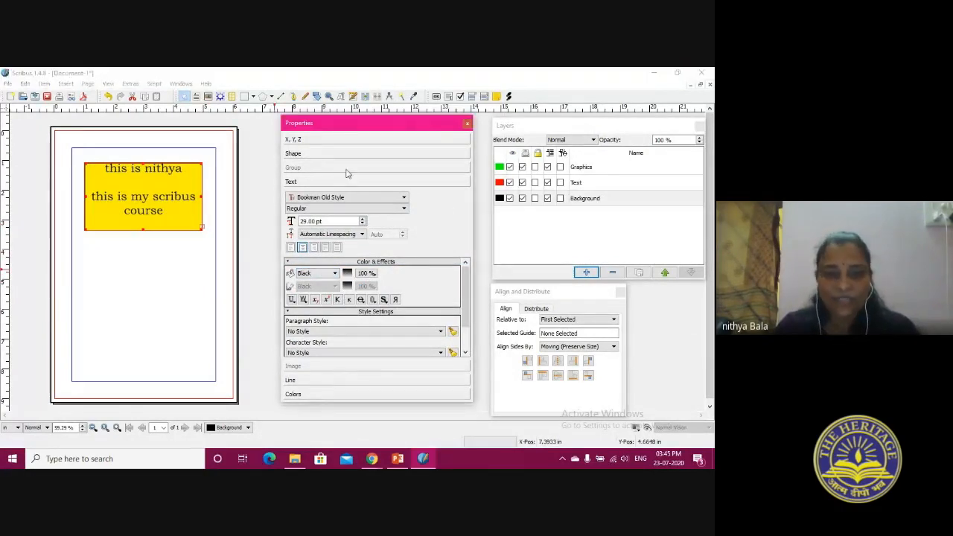
pyautogui.click(302, 154)
pyautogui.click(353, 143)
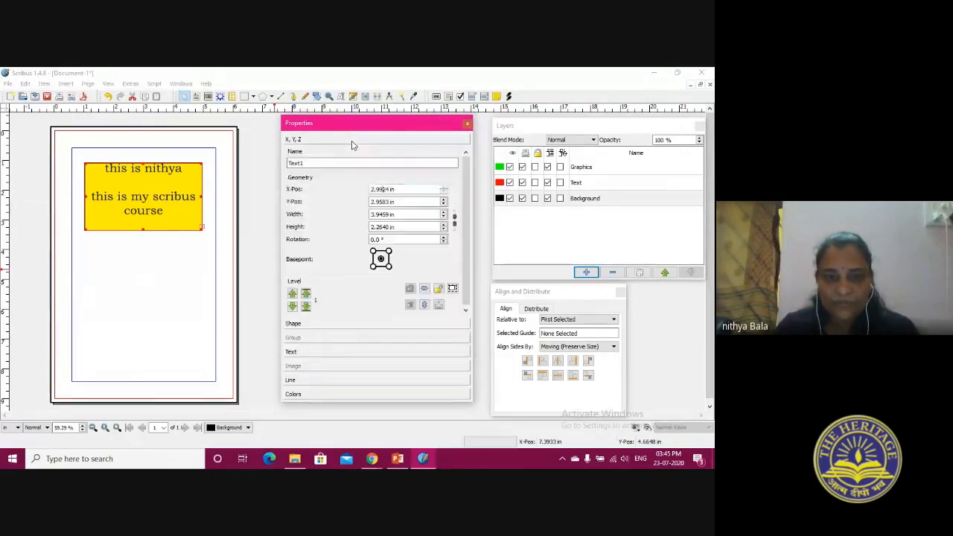
pyautogui.click(444, 237)
pyautogui.click(445, 238)
pyautogui.moveTo(137, 177); pyautogui.dragTo(133, 209)
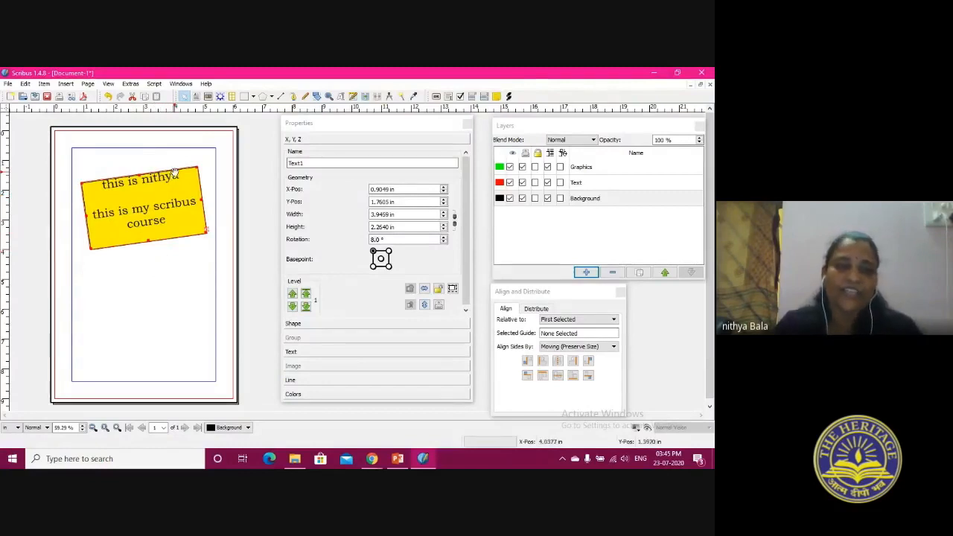
# Draw a rectangle from the default shapes below the text frame, about 3.39 by 2.57 in
pyautogui.click(253, 97)
pyautogui.moveTo(260, 110)
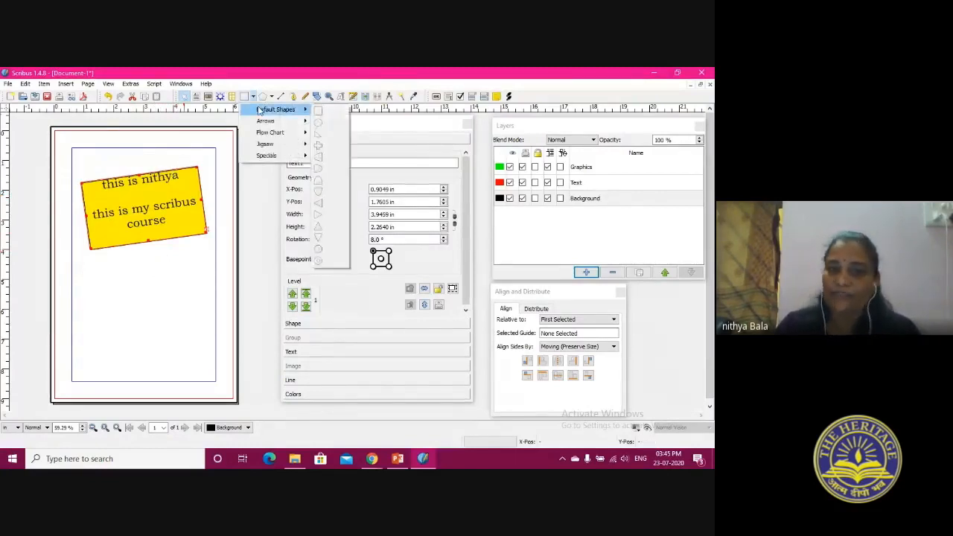
pyautogui.click(318, 110)
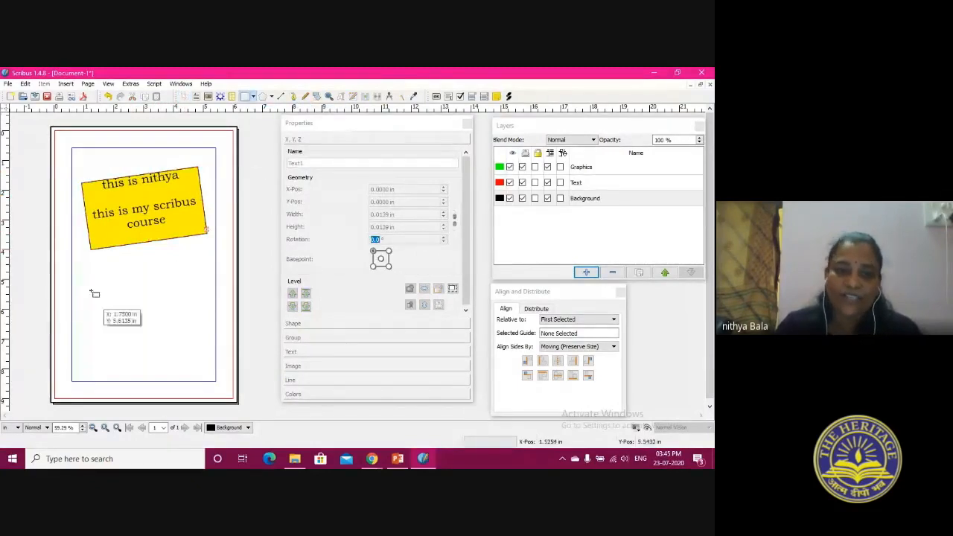
pyautogui.moveTo(105, 282); pyautogui.dragTo(204, 358)
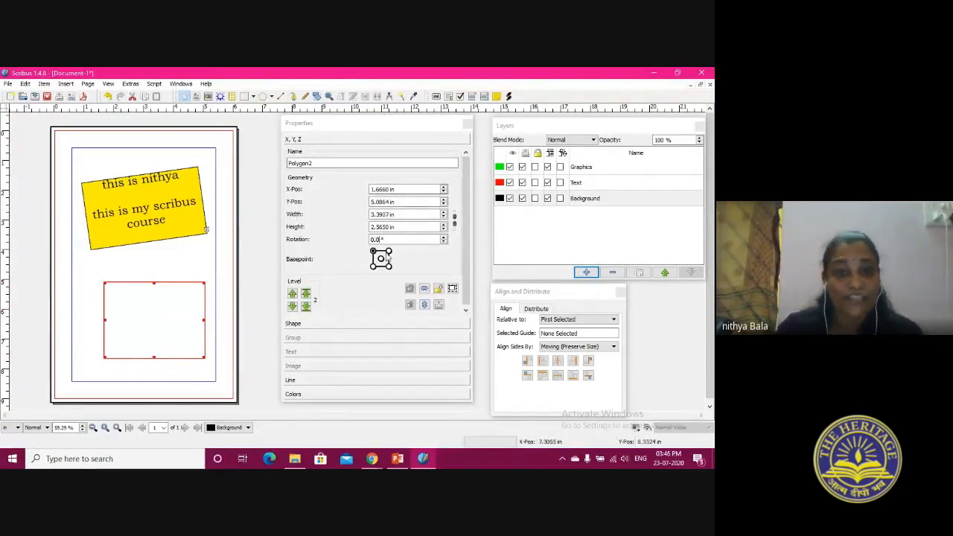
# Set the rectangle's line width to 0.25 in and move it slightly up and toward the page's left margin
pyautogui.click(294, 324)
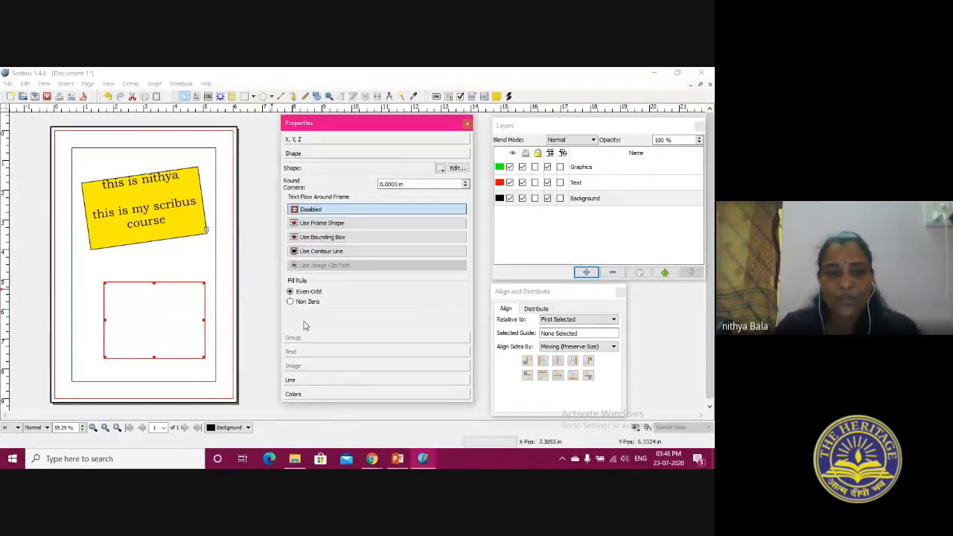
pyautogui.click(330, 380)
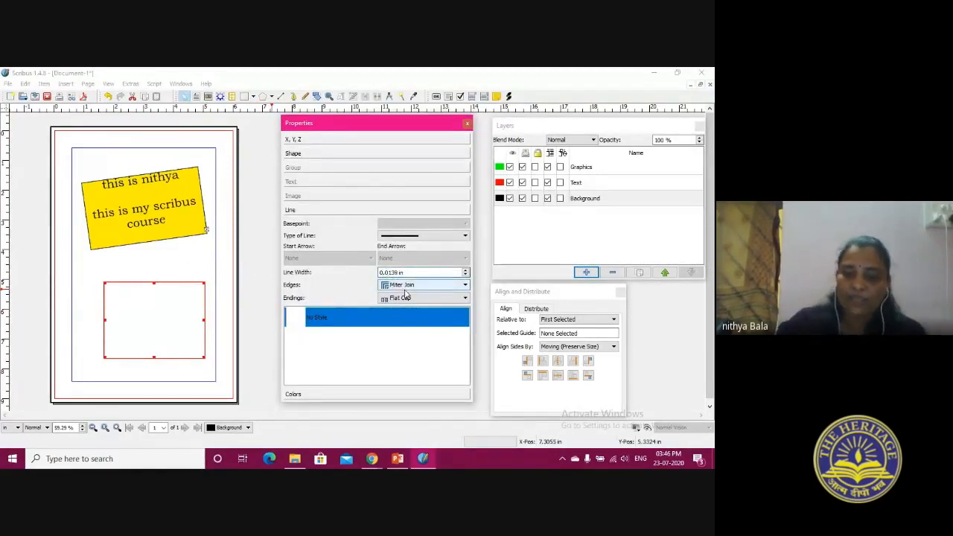
pyautogui.write('25')
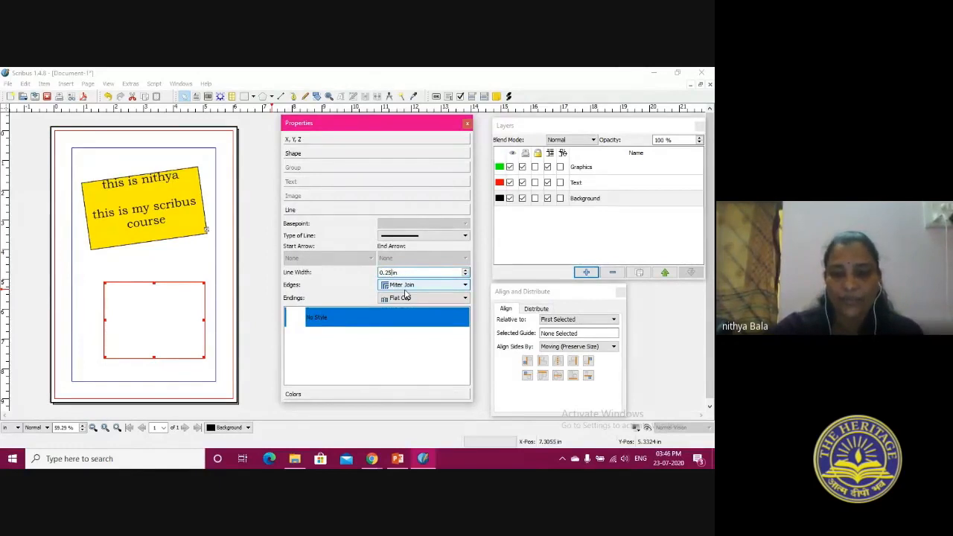
pyautogui.click(450, 343)
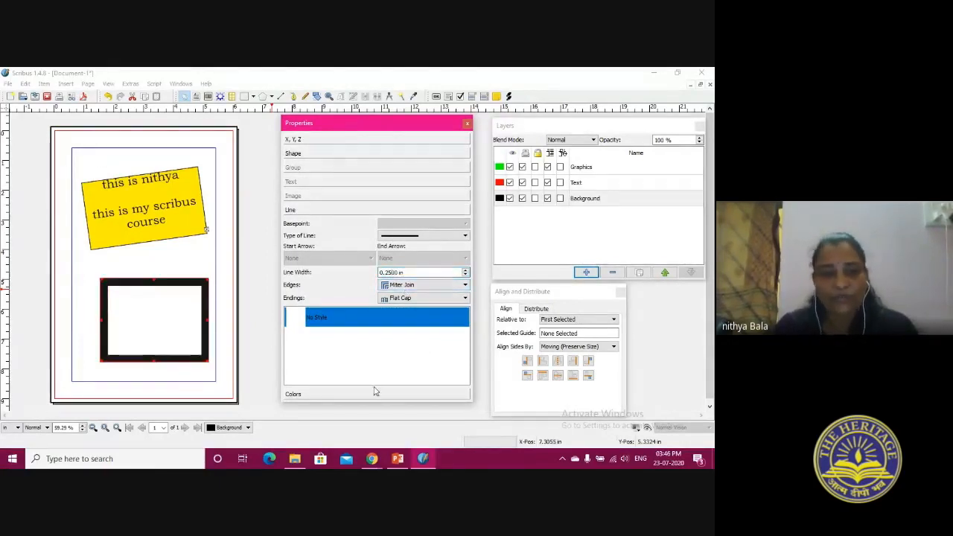
pyautogui.moveTo(130, 287); pyautogui.dragTo(117, 277)
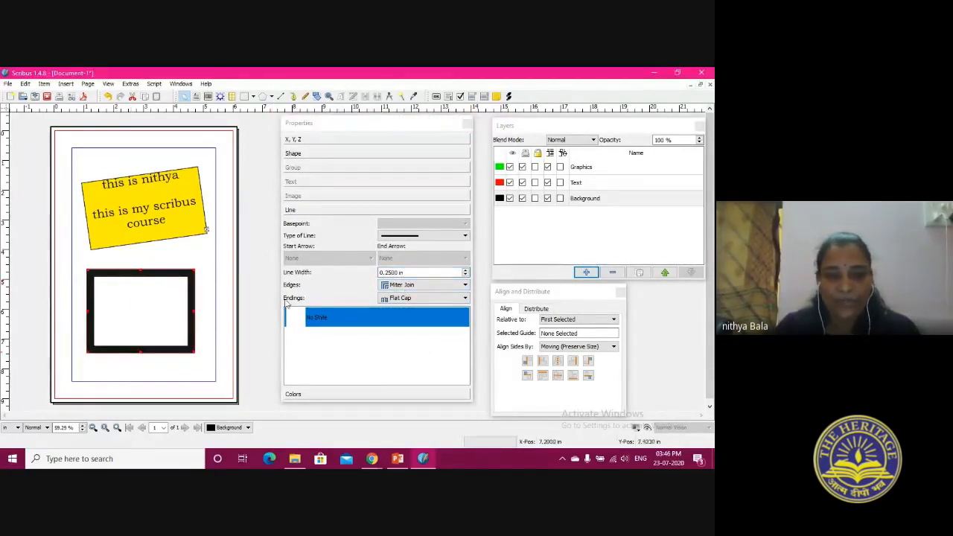
# Fill the rectangle with Green and set its line color to Magenta
pyautogui.click(315, 397)
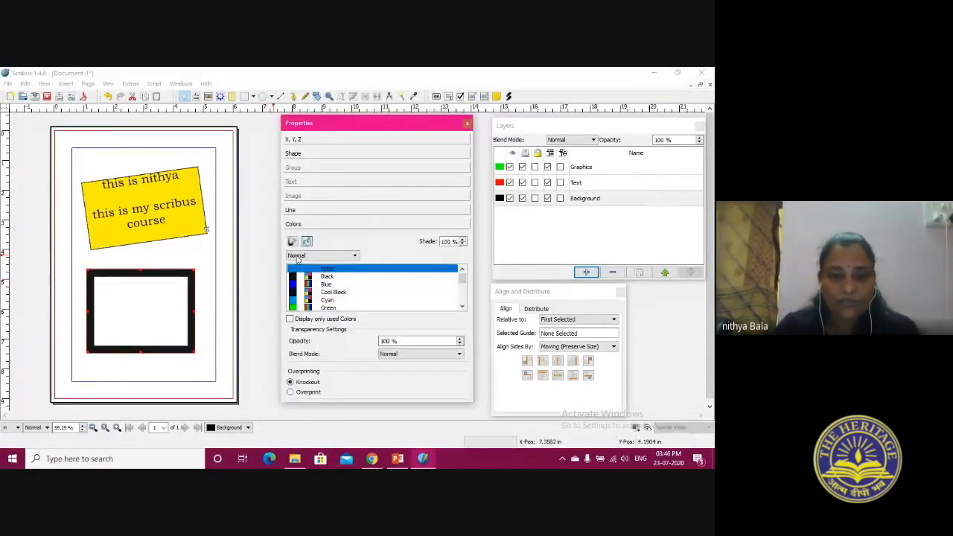
pyautogui.click(329, 299)
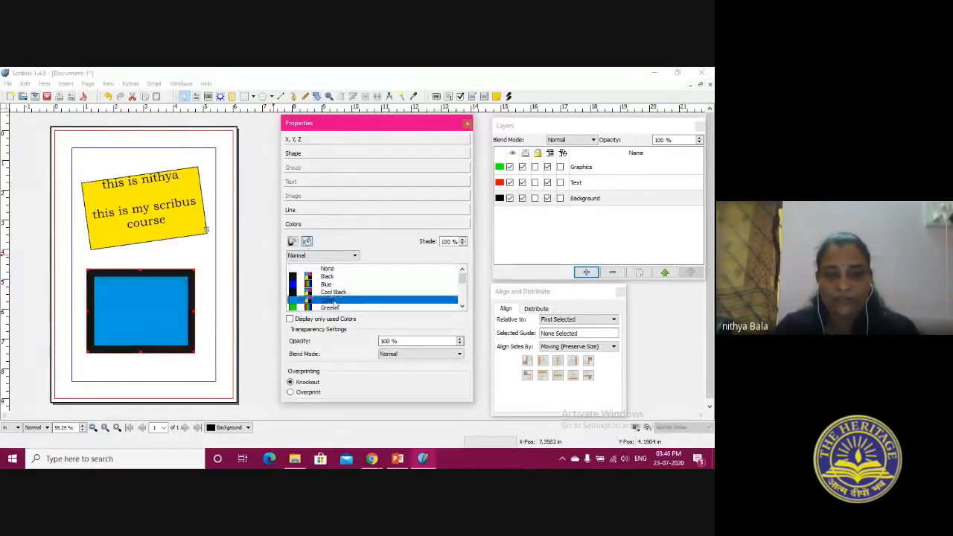
pyautogui.click(333, 309)
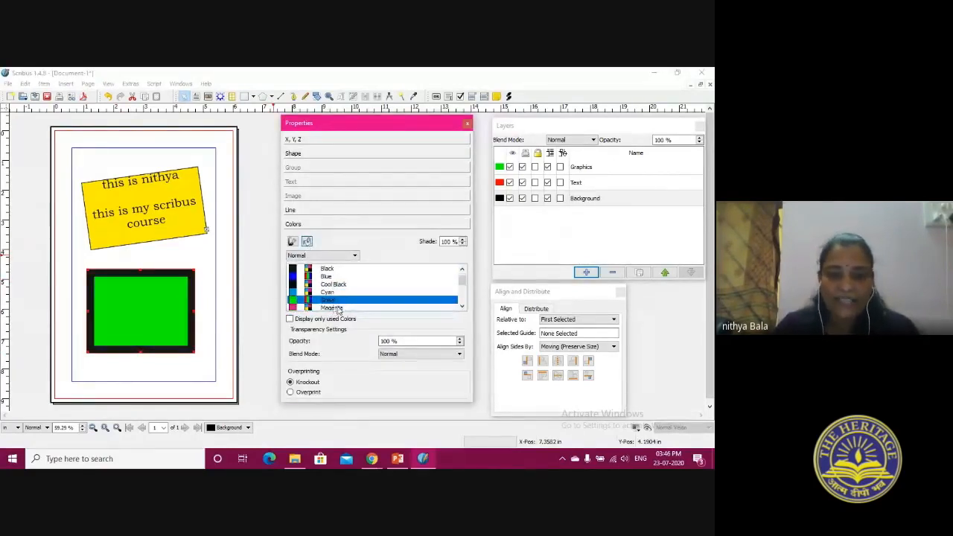
pyautogui.click(293, 241)
pyautogui.click(328, 296)
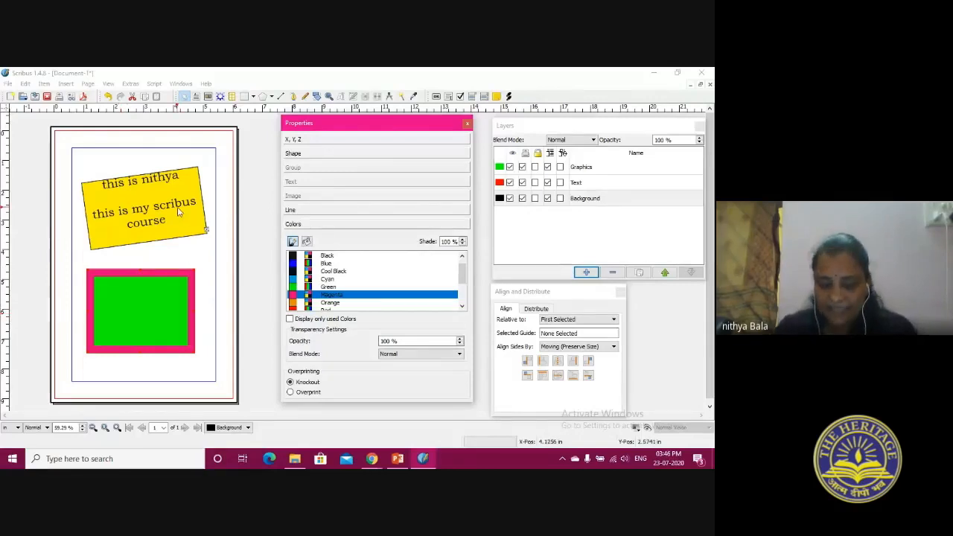
pyautogui.click(136, 210)
pyautogui.click(181, 301)
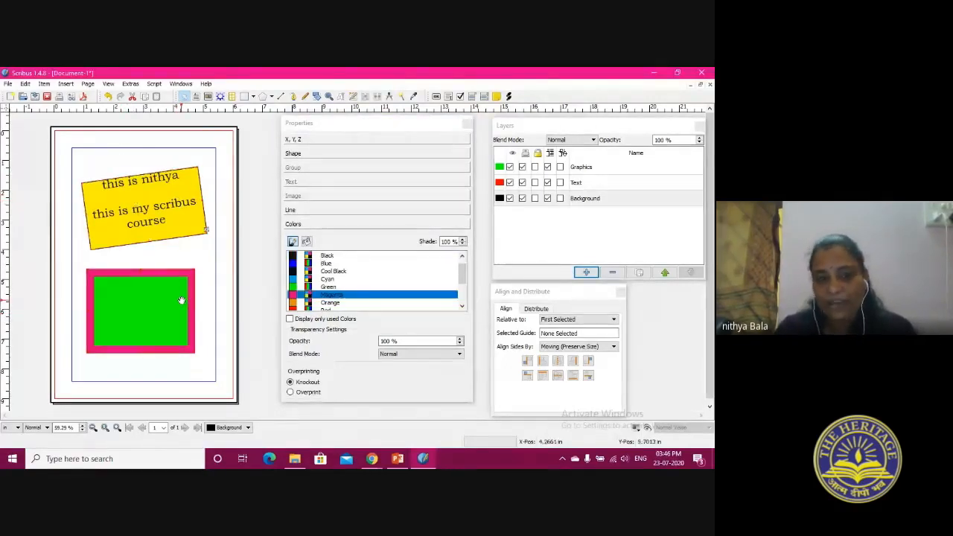
# Draw an arch from the default shapes, about 2.13 by 2.44 in, overlapping the green rectangle, and delete it
pyautogui.click(253, 96)
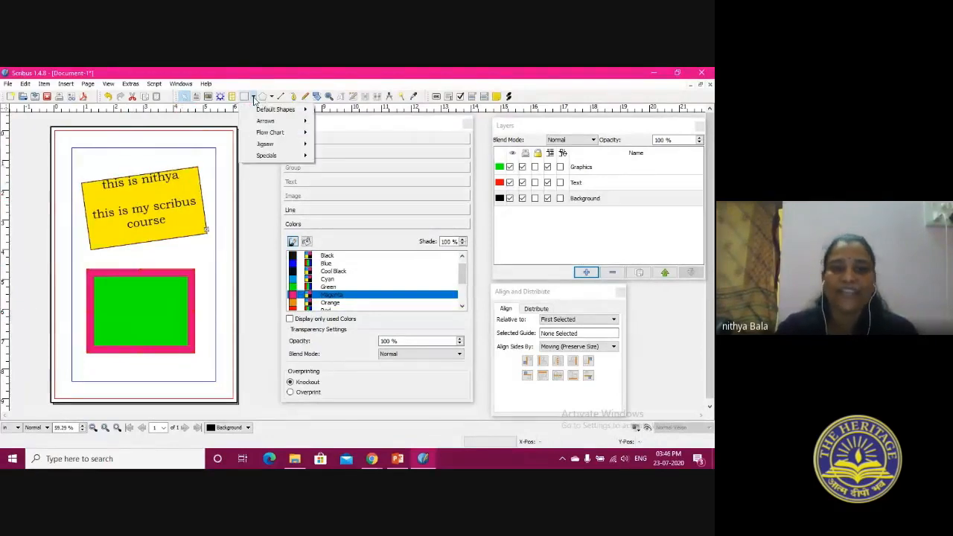
pyautogui.moveTo(261, 110)
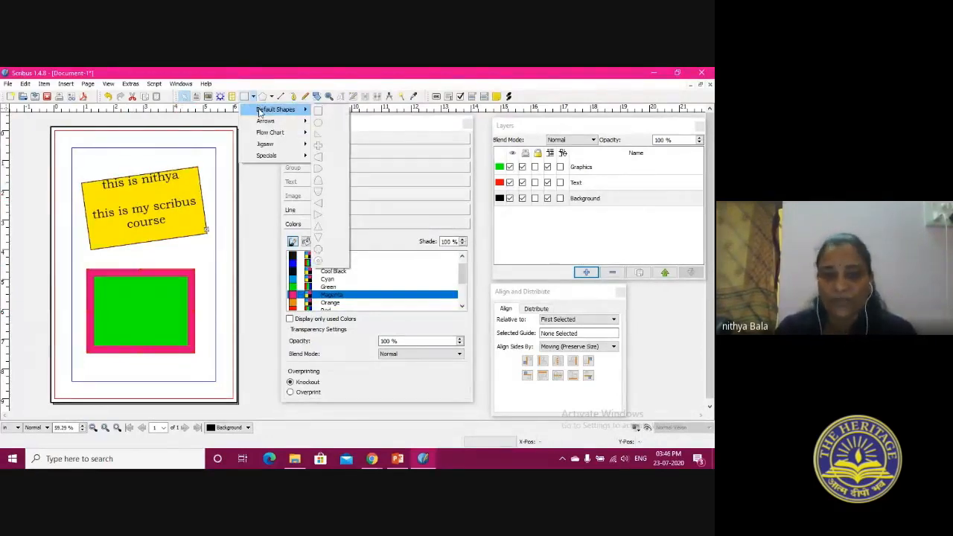
pyautogui.click(322, 182)
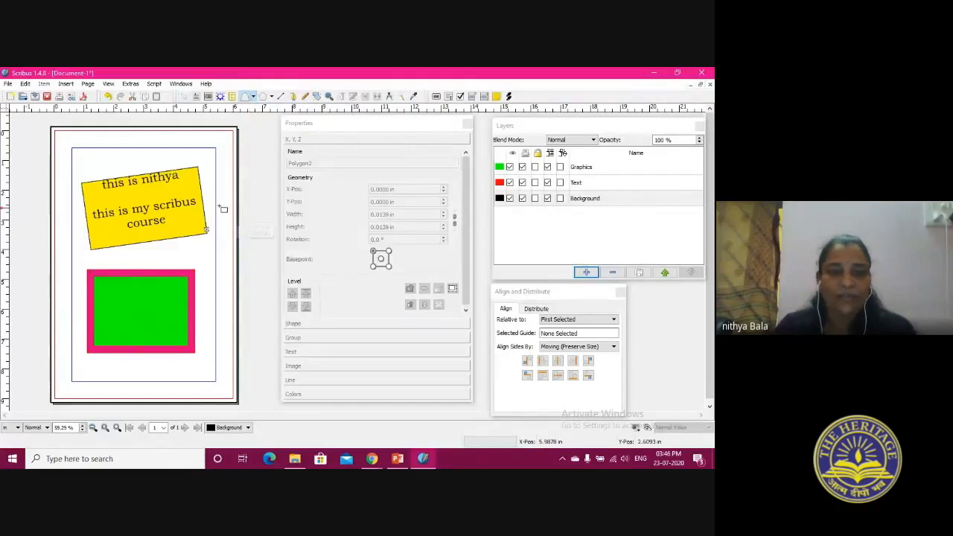
pyautogui.moveTo(132, 250); pyautogui.dragTo(194, 321)
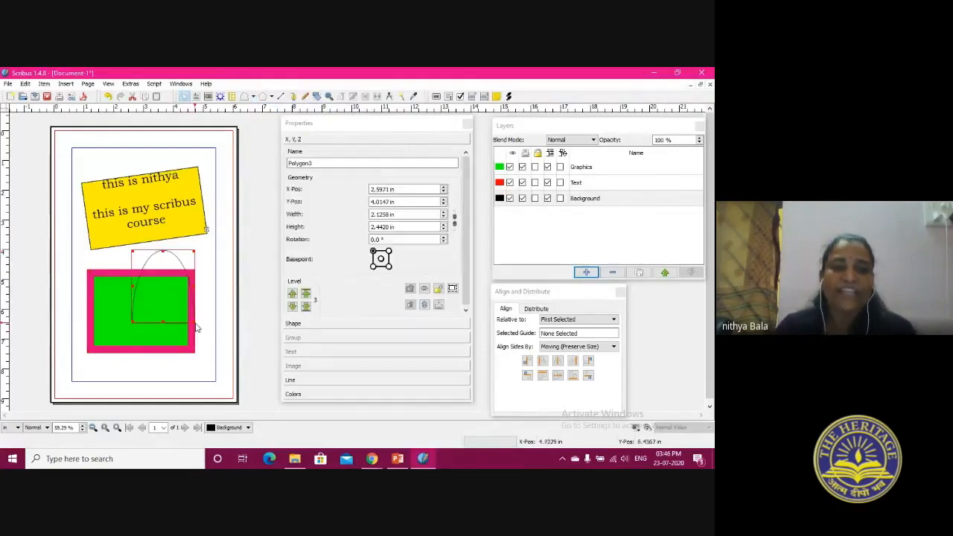
pyautogui.rightClick(169, 277)
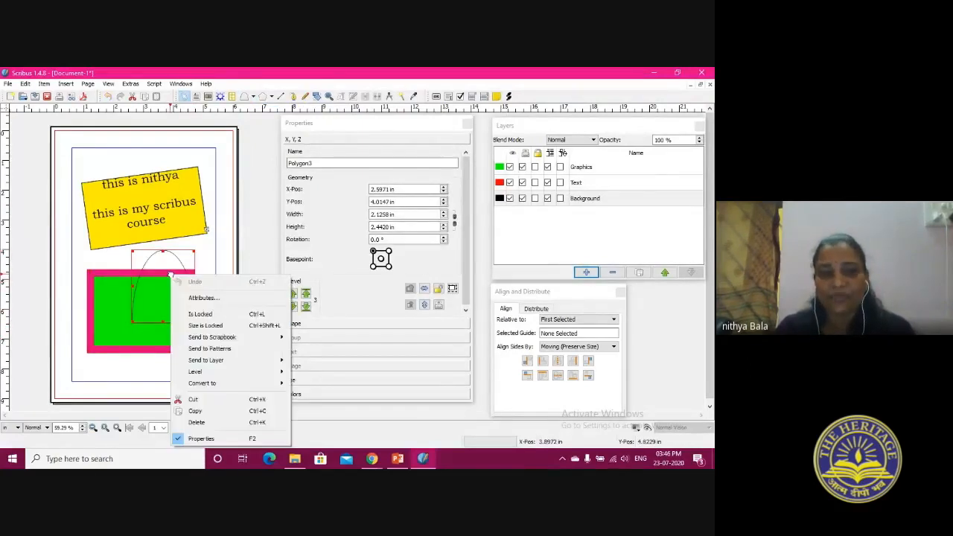
pyautogui.click(204, 422)
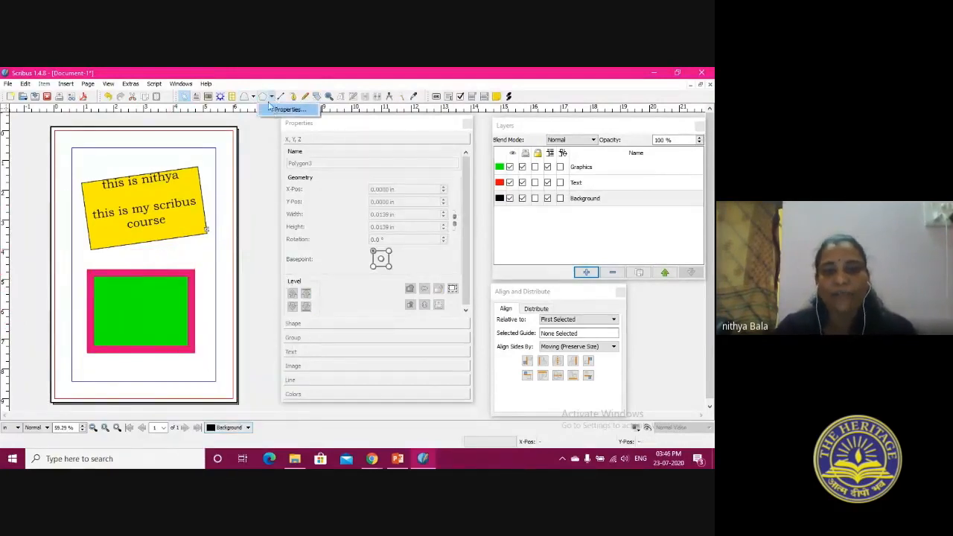
# Set the polygon properties to 3 corners
pyautogui.click(277, 111)
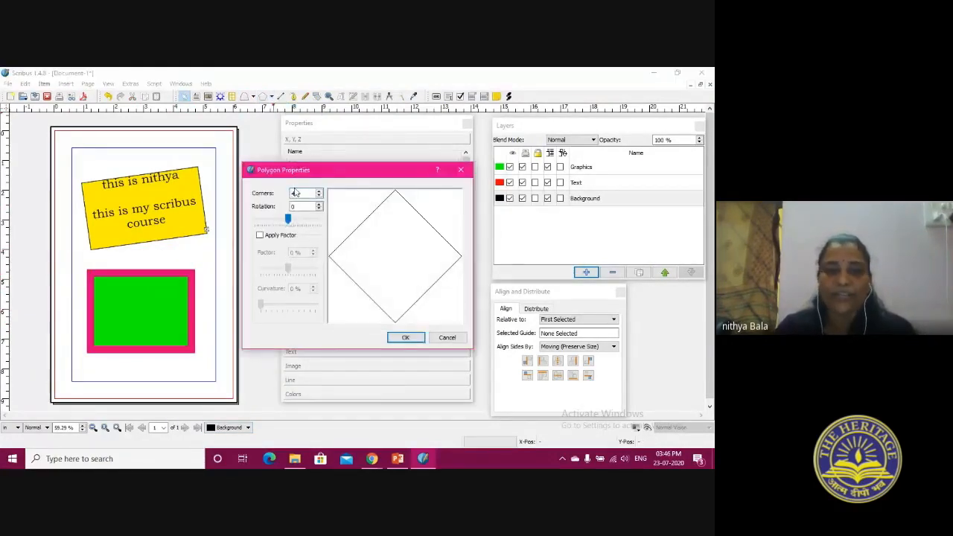
pyautogui.click(319, 196)
pyautogui.click(320, 191)
pyautogui.click(319, 192)
pyautogui.click(319, 191)
pyautogui.click(320, 191)
pyautogui.click(320, 192)
pyautogui.click(319, 191)
pyautogui.click(320, 192)
pyautogui.click(319, 191)
pyautogui.click(319, 191)
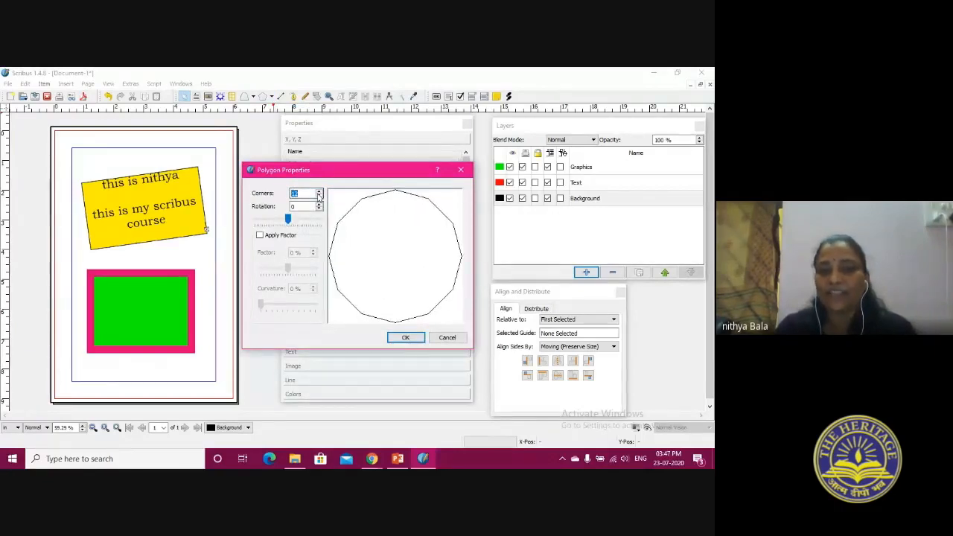
pyautogui.click(319, 196)
pyautogui.click(320, 196)
pyautogui.click(319, 196)
pyautogui.click(320, 195)
pyautogui.click(320, 196)
pyautogui.click(319, 196)
pyautogui.click(320, 196)
pyautogui.click(320, 196)
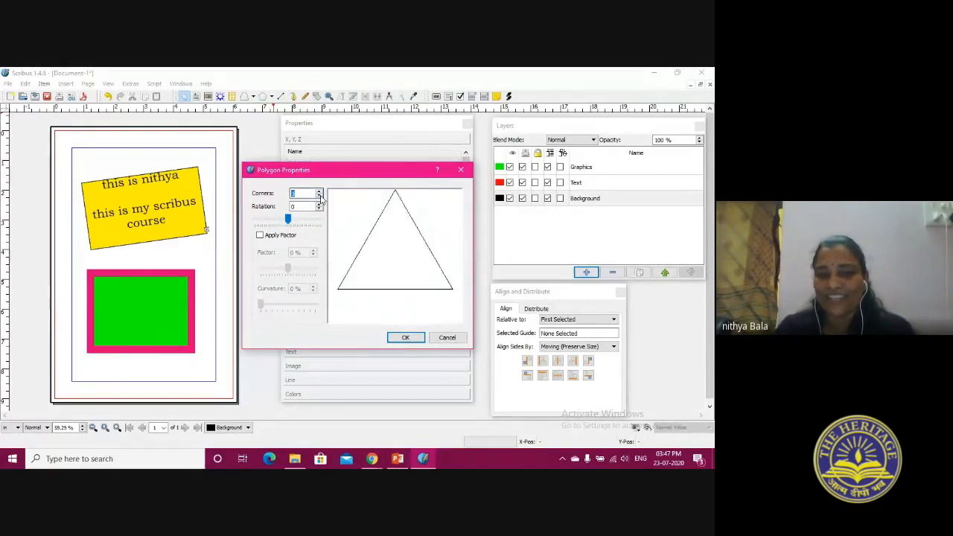
pyautogui.click(406, 337)
# Draw a triangle about 2.04 by 0.84 in and move it to the yellow frame's lower right corner, about X 3.38, Y 3.28 in
pyautogui.moveTo(95, 154); pyautogui.dragTo(172, 295)
pyautogui.moveTo(110, 246); pyautogui.dragTo(184, 364)
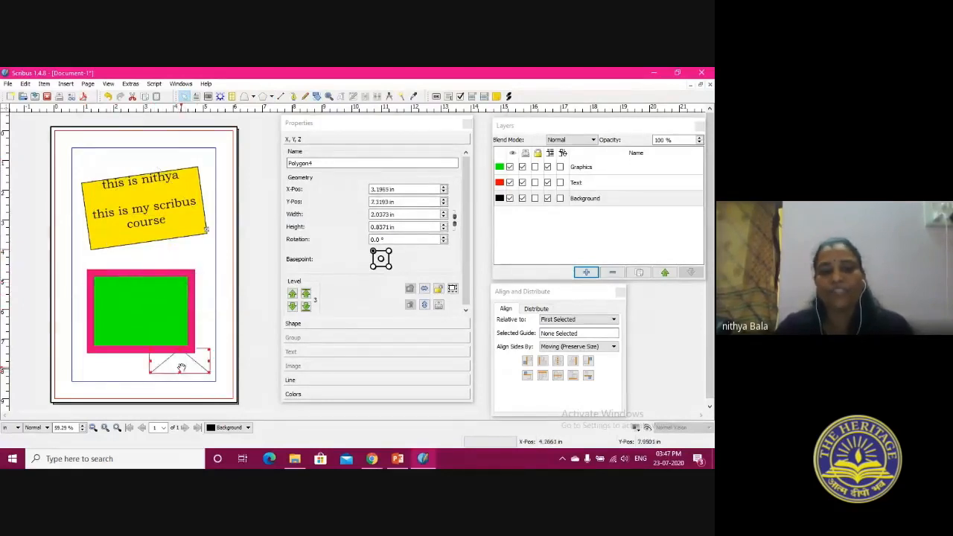
pyautogui.moveTo(170, 195); pyautogui.dragTo(187, 248)
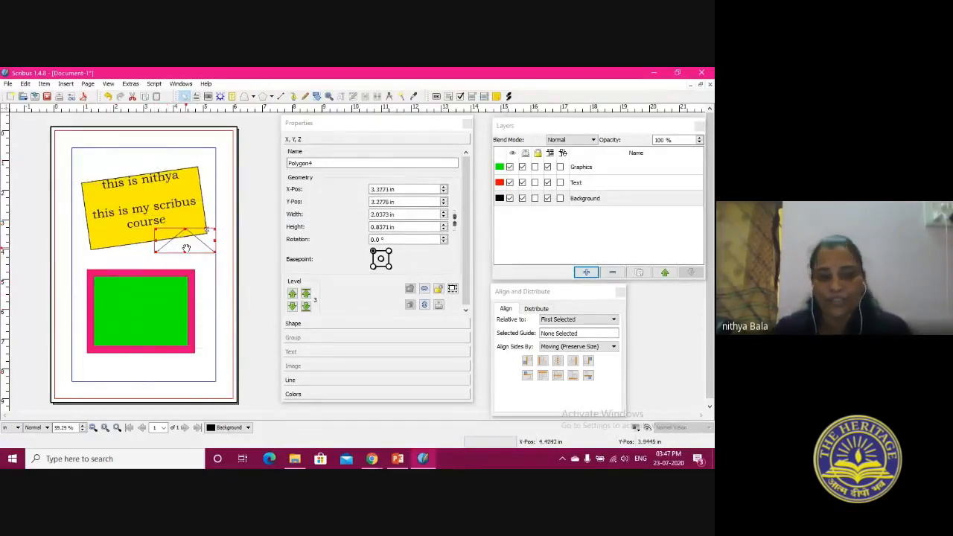
# Delete the yellow text frame, the triangle and the green rectangle to clear the page
pyautogui.click(122, 202)
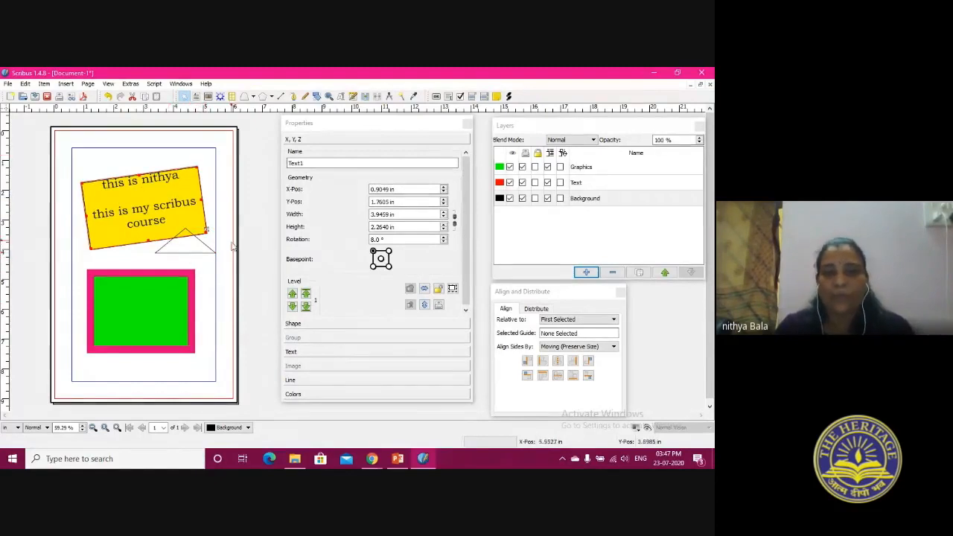
pyautogui.click(434, 126)
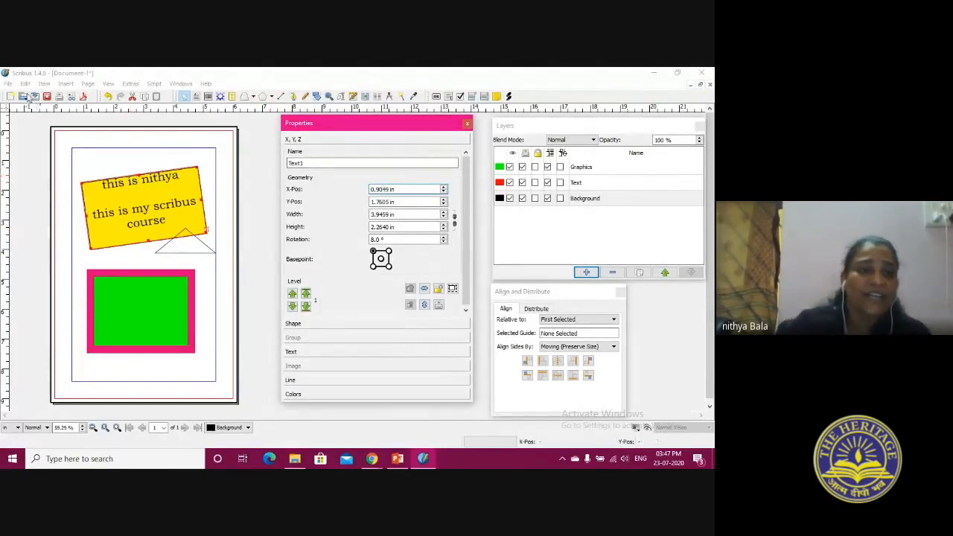
pyautogui.click(119, 199)
pyautogui.rightClick(119, 200)
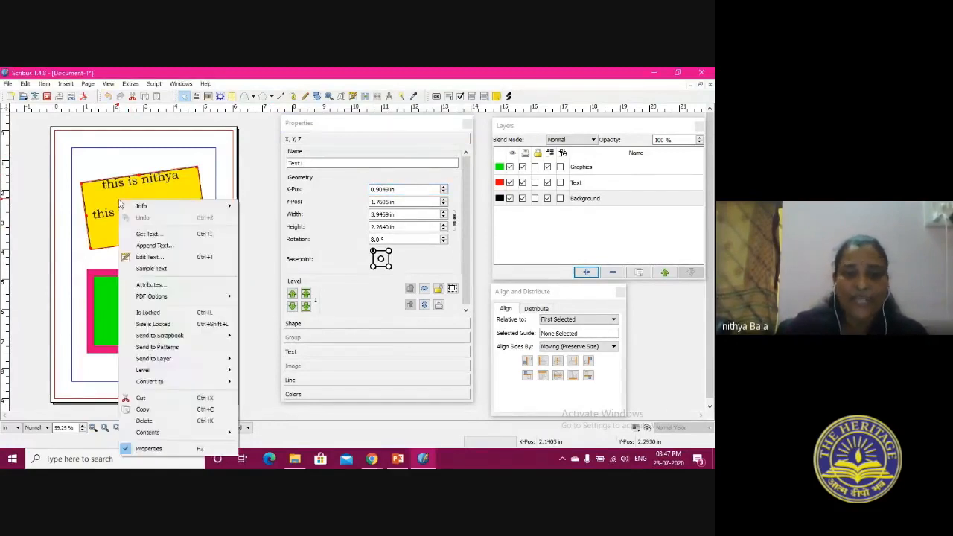
pyautogui.click(153, 420)
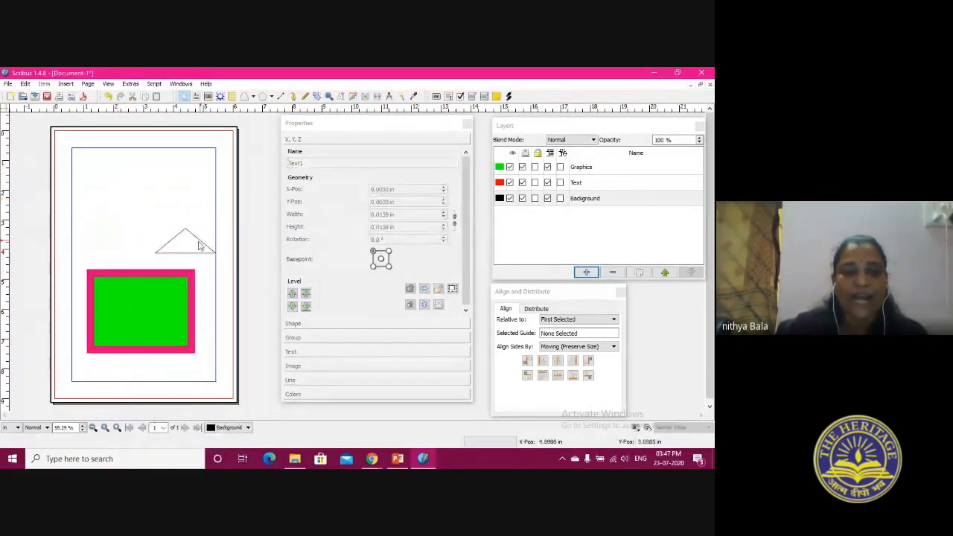
pyautogui.click(191, 244)
pyautogui.rightClick(191, 243)
pyautogui.click(205, 392)
pyautogui.click(151, 310)
pyautogui.rightClick(151, 311)
pyautogui.click(158, 283)
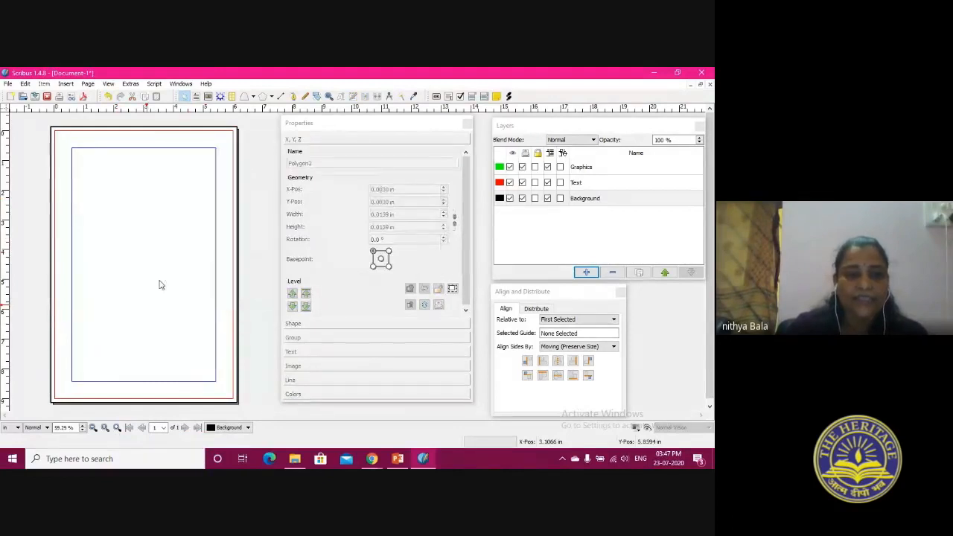
# Draw a text frame about 4.83 by 5.02 in across the upper page and move it up to the top margin
pyautogui.click(197, 97)
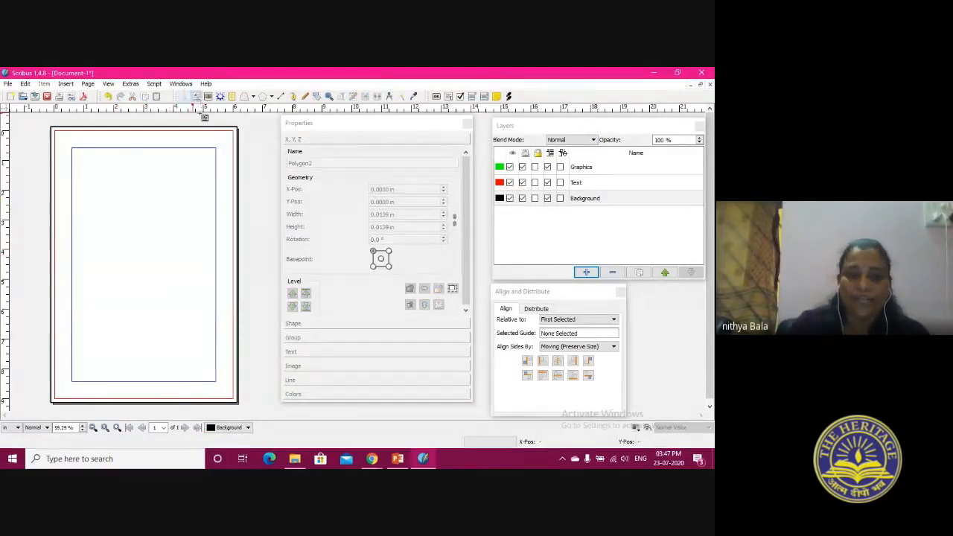
pyautogui.moveTo(78, 151); pyautogui.dragTo(215, 302)
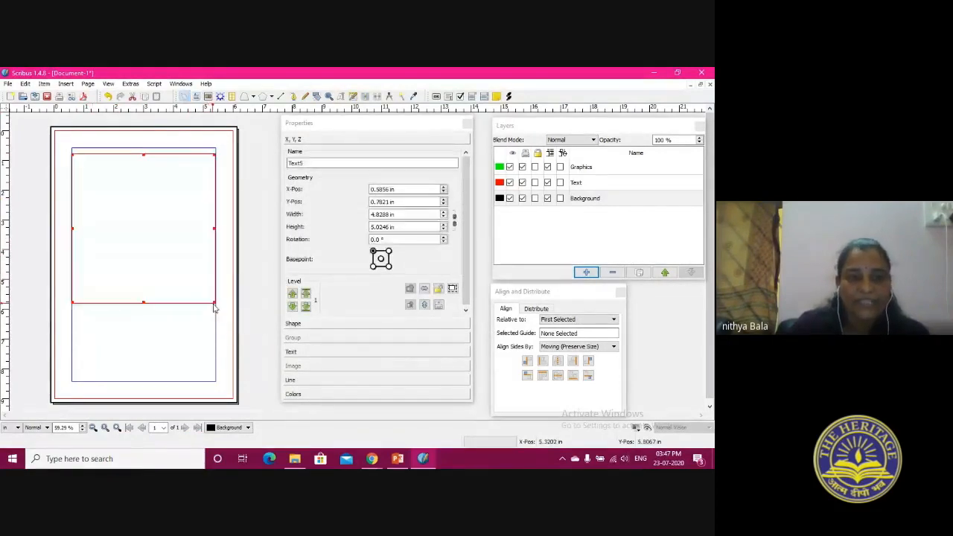
pyautogui.click(44, 83)
pyautogui.moveTo(66, 87)
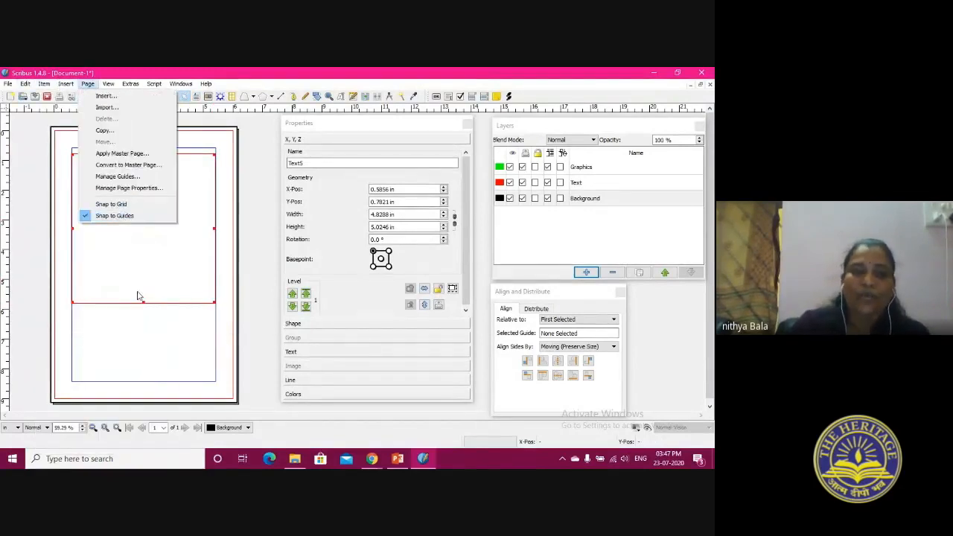
pyautogui.click(149, 321)
pyautogui.click(95, 194)
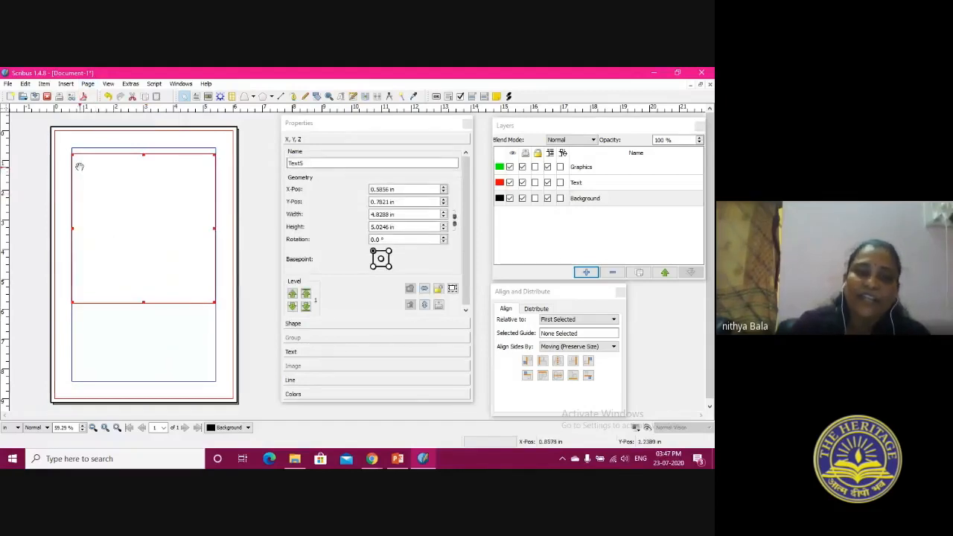
pyautogui.moveTo(100, 198)
pyautogui.mouseDown()
pyautogui.moveTo(109, 201)
pyautogui.moveTo(107, 189)
pyautogui.mouseUp()
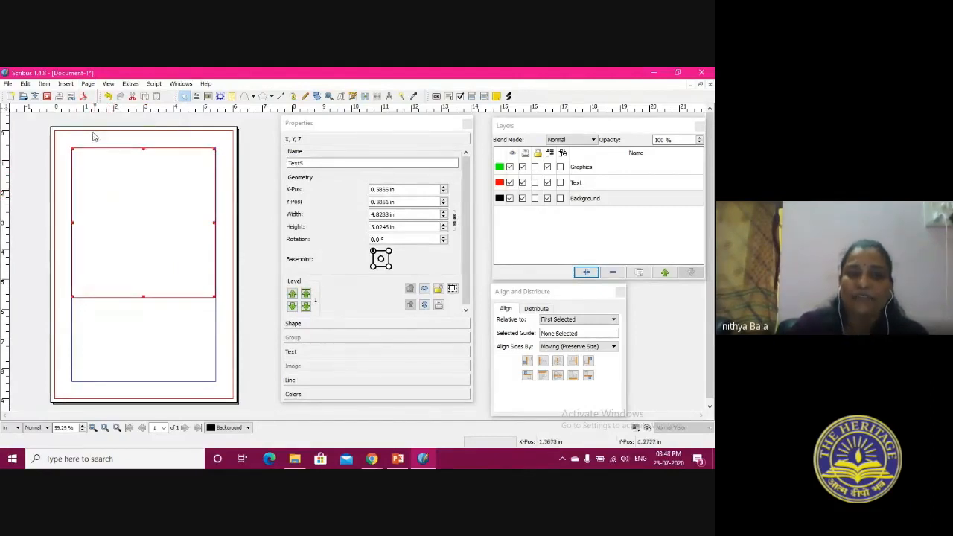
pyautogui.click(87, 83)
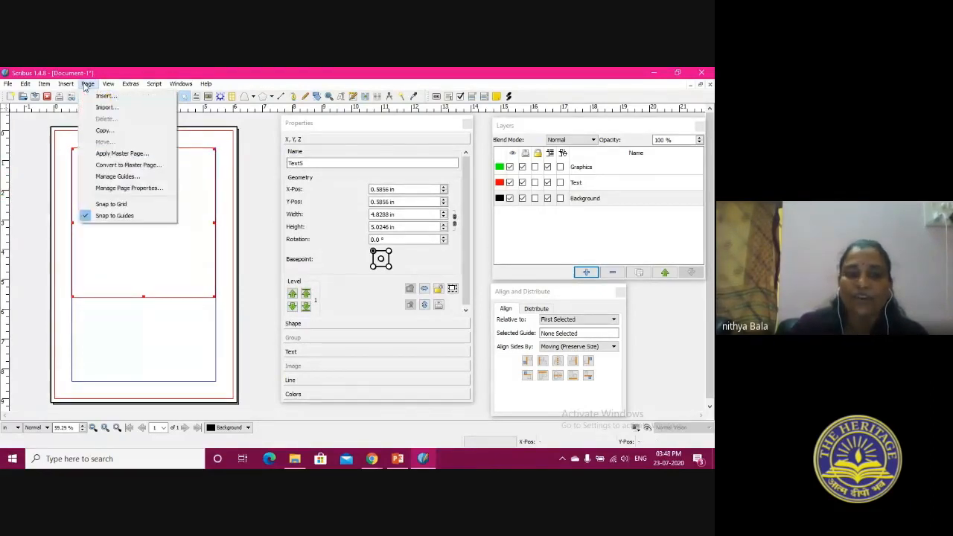
pyautogui.click(129, 279)
pyautogui.moveTo(134, 213)
pyautogui.mouseDown()
pyautogui.moveTo(120, 206)
pyautogui.moveTo(127, 199)
pyautogui.moveTo(138, 215)
pyautogui.mouseUp()
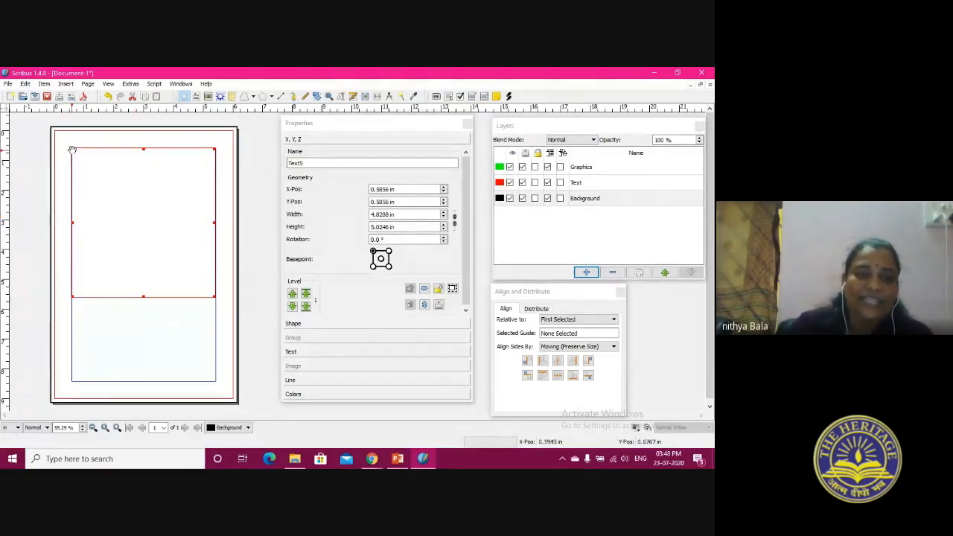
pyautogui.click(88, 84)
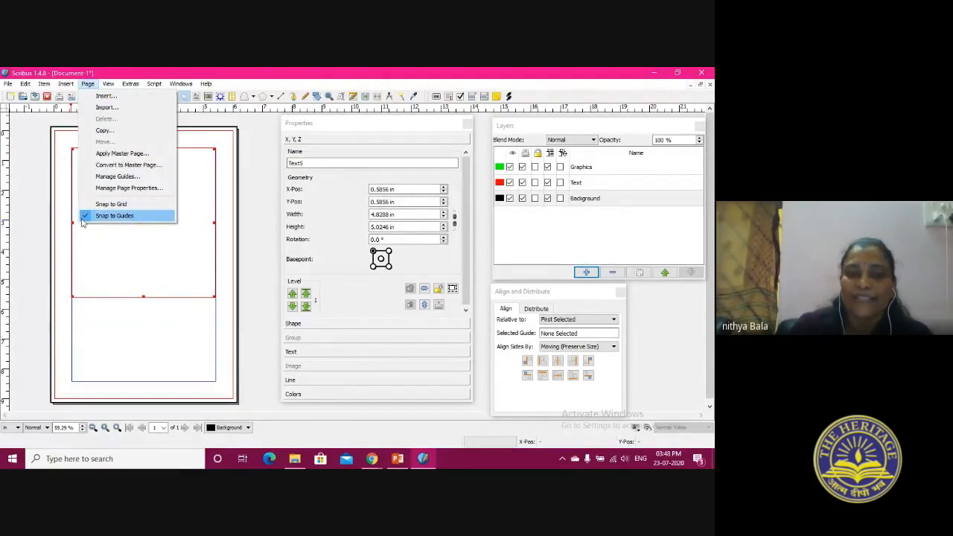
pyautogui.click(112, 259)
# Shrink the empty text frame to about 4.21 by 4.25 in and place it inside the margins at about X 0.98, Y 0.77 in
pyautogui.moveTo(72, 149); pyautogui.dragTo(102, 184)
pyautogui.moveTo(155, 265); pyautogui.dragTo(137, 237)
pyautogui.moveTo(193, 265); pyautogui.dragTo(212, 285)
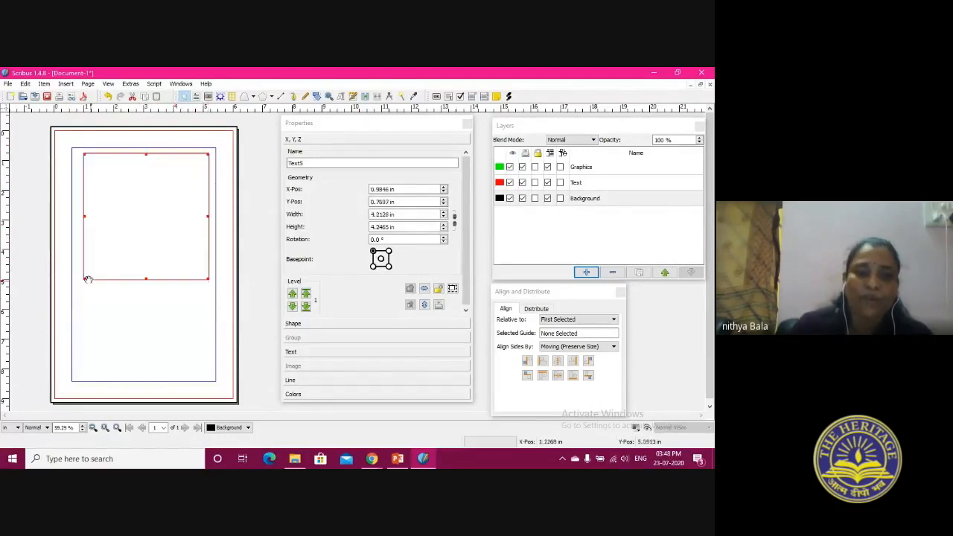
# Widen the empty text frame to about 4.37 by 4.26 in and briefly view its contents in the Story Editor
pyautogui.moveTo(85, 277); pyautogui.dragTo(77, 280)
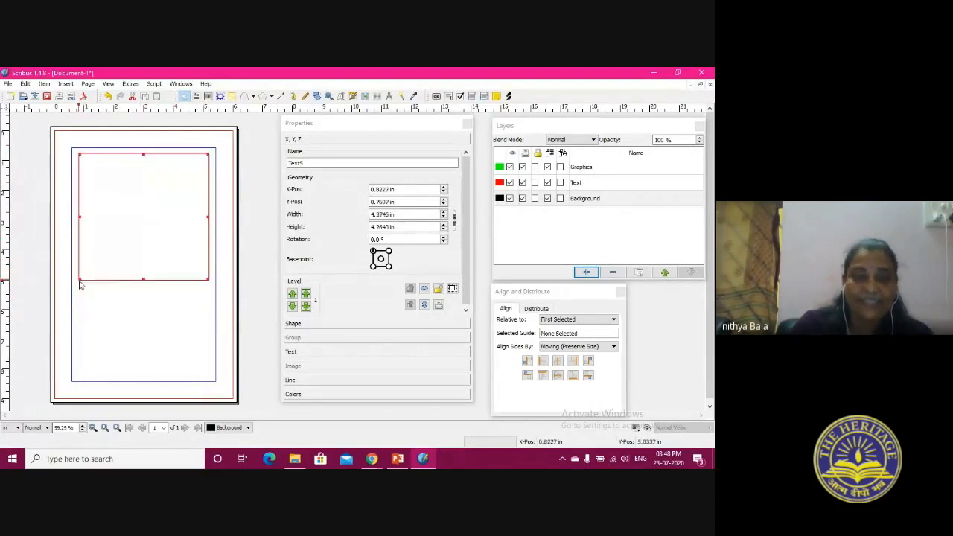
pyautogui.rightClick(126, 186)
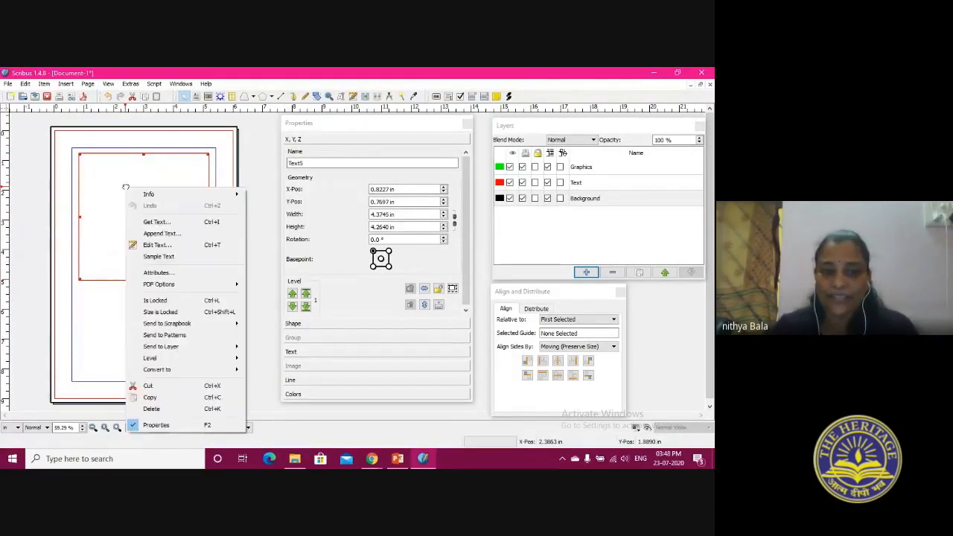
pyautogui.click(146, 244)
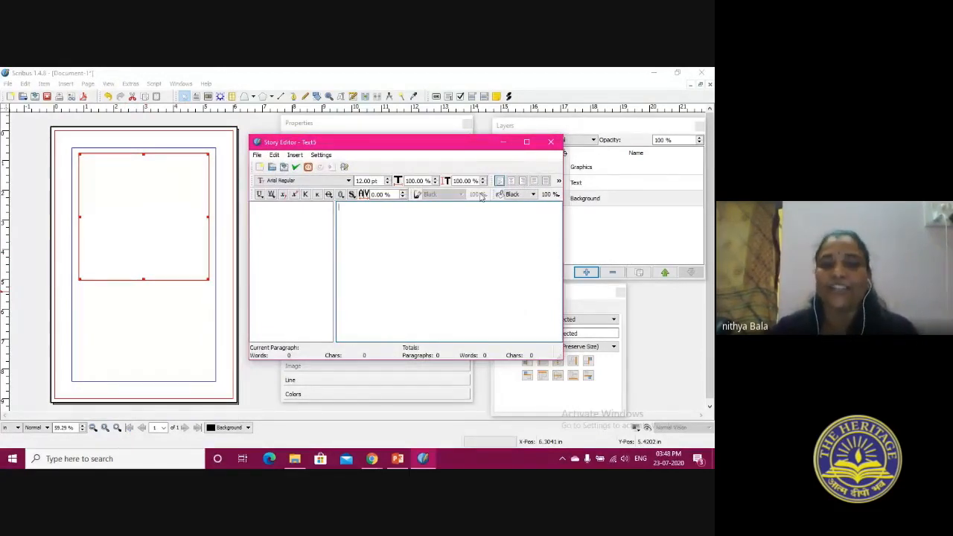
pyautogui.click(555, 146)
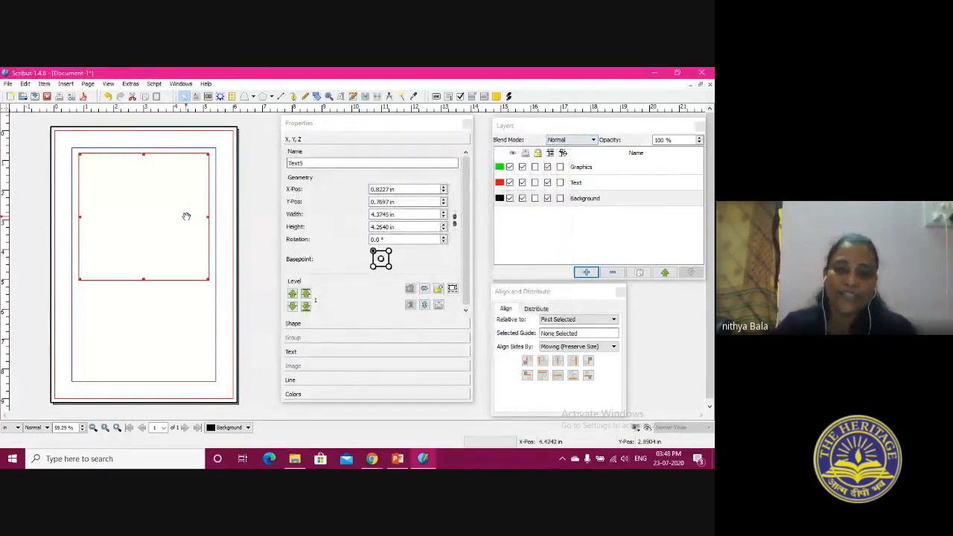
# Fill the frame with 10 random paragraphs of English sample text and enlarge it to about 4.30 by 7.44 in
pyautogui.rightClick(139, 188)
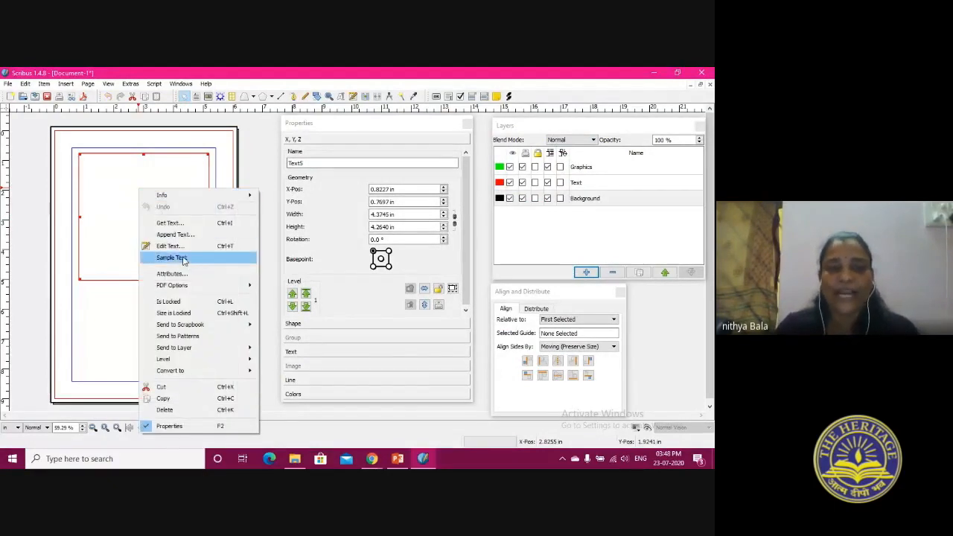
pyautogui.click(97, 196)
pyautogui.rightClick(99, 198)
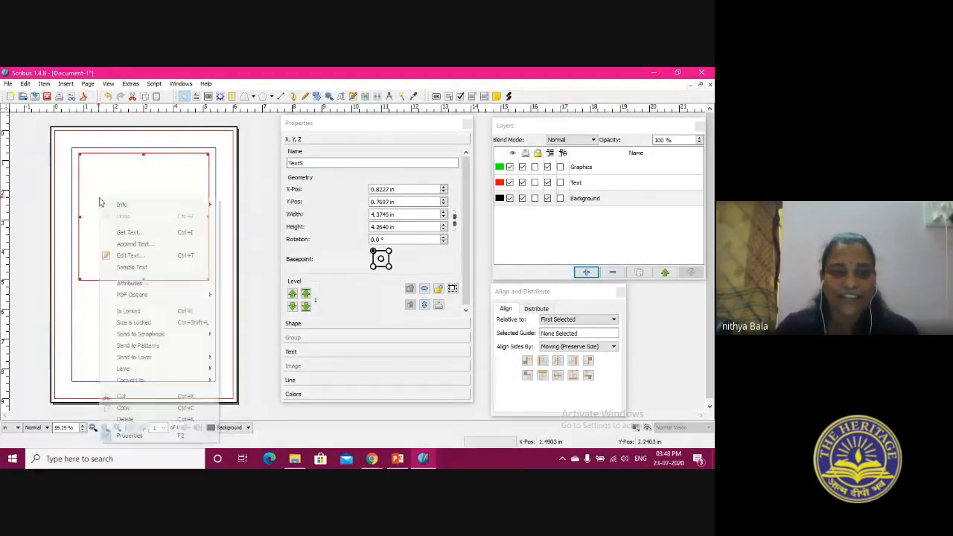
pyautogui.click(135, 267)
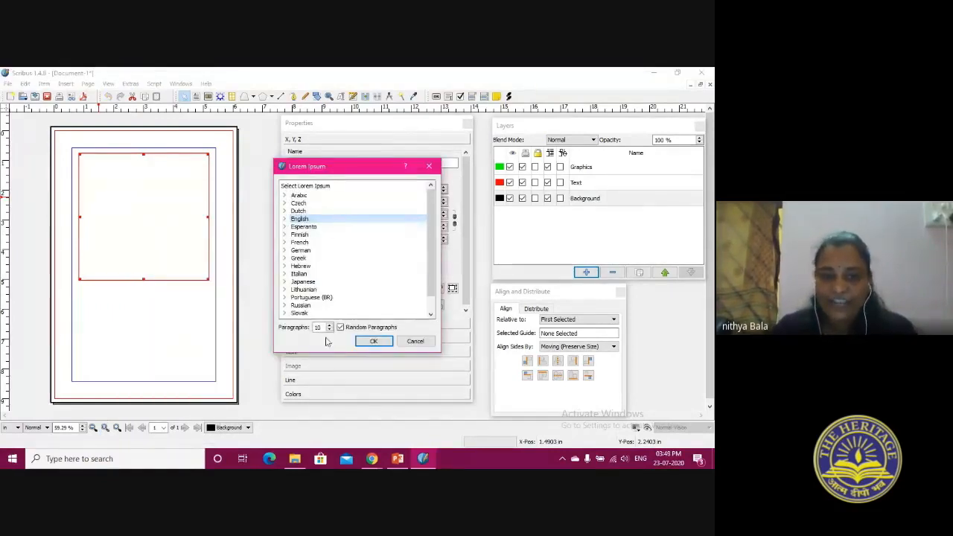
pyautogui.click(369, 344)
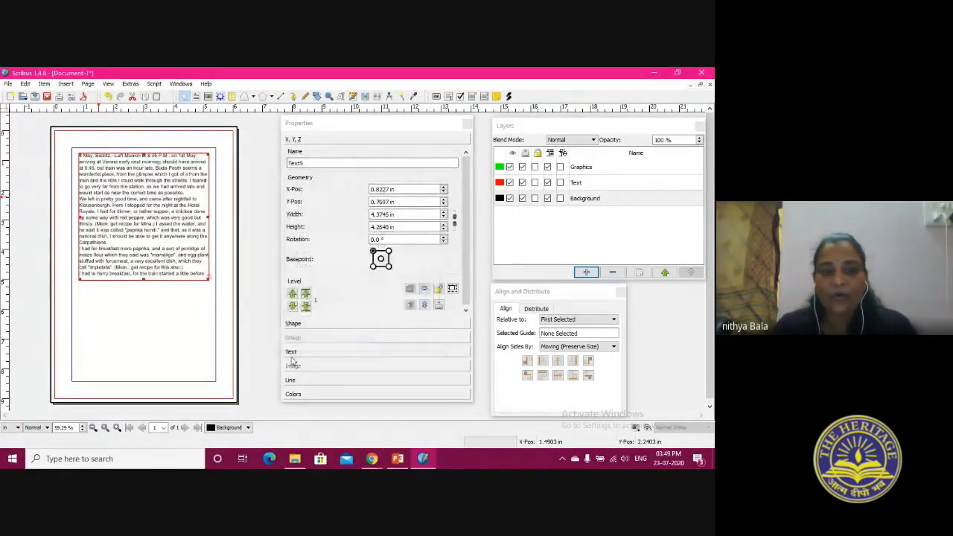
pyautogui.moveTo(208, 277); pyautogui.dragTo(207, 375)
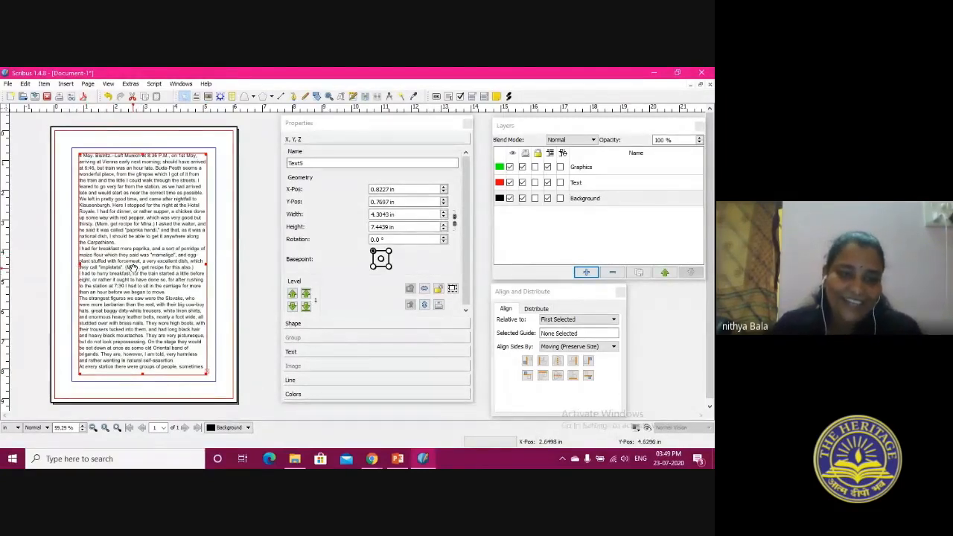
# Open the frame's sample text for editing in a maximized Story Editor
pyautogui.rightClick(132, 212)
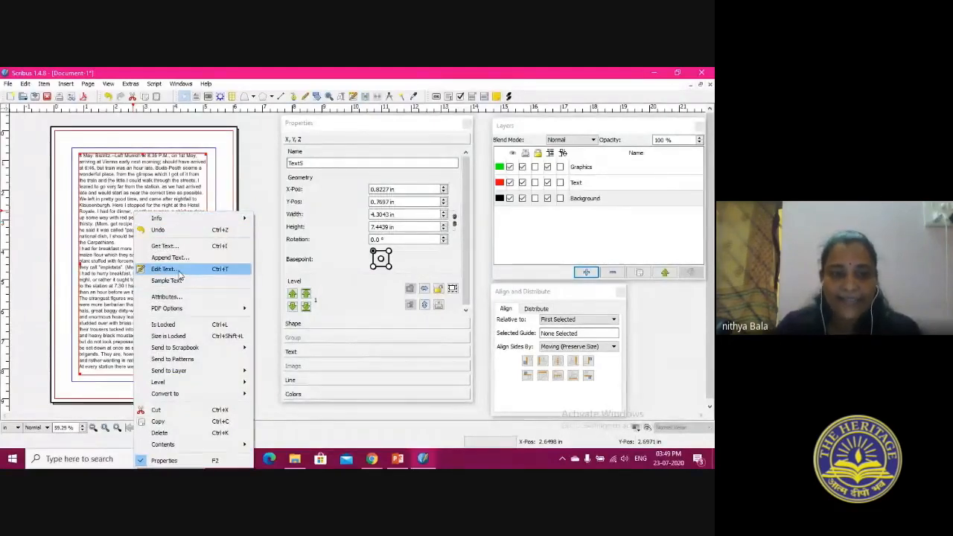
pyautogui.click(165, 269)
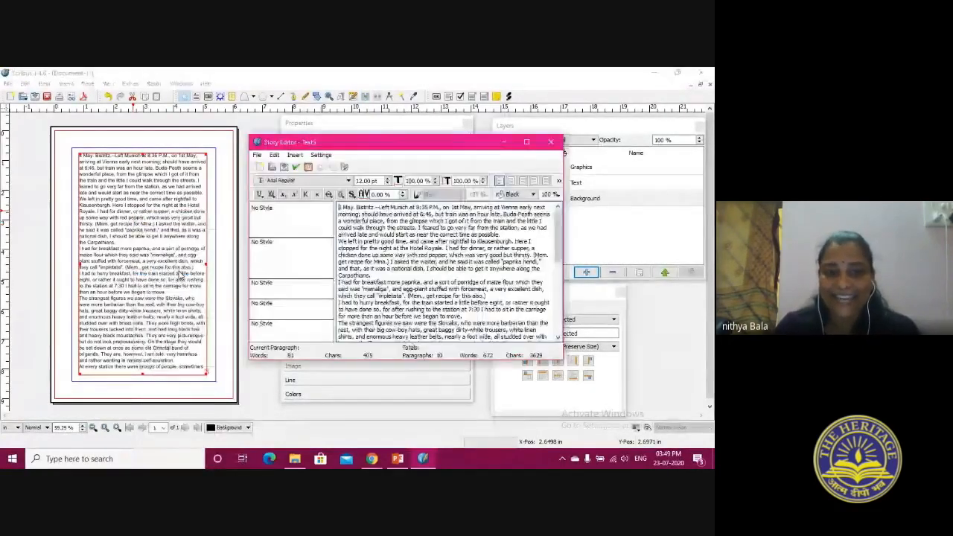
pyautogui.click(526, 142)
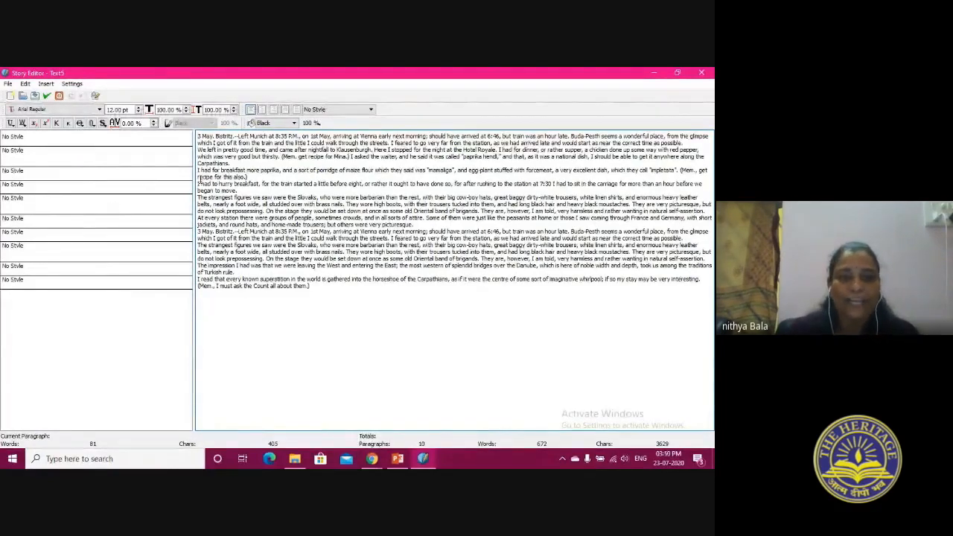
pyautogui.moveTo(198, 136); pyautogui.dragTo(345, 340)
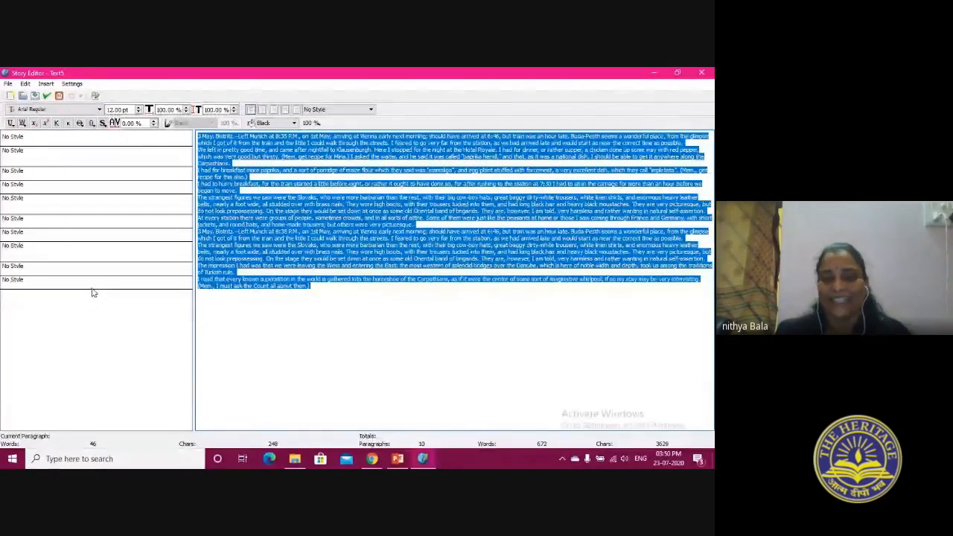
pyautogui.click(283, 339)
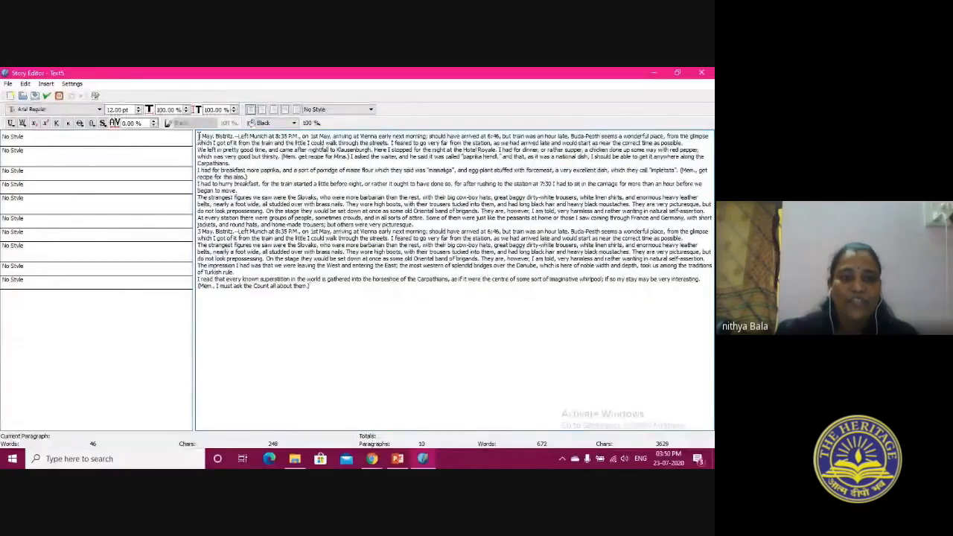
# Set the first two paragraphs to 16 pt in the Story Editor and update the text frame with the change
pyautogui.moveTo(199, 137); pyautogui.dragTo(245, 164)
pyautogui.click(139, 109)
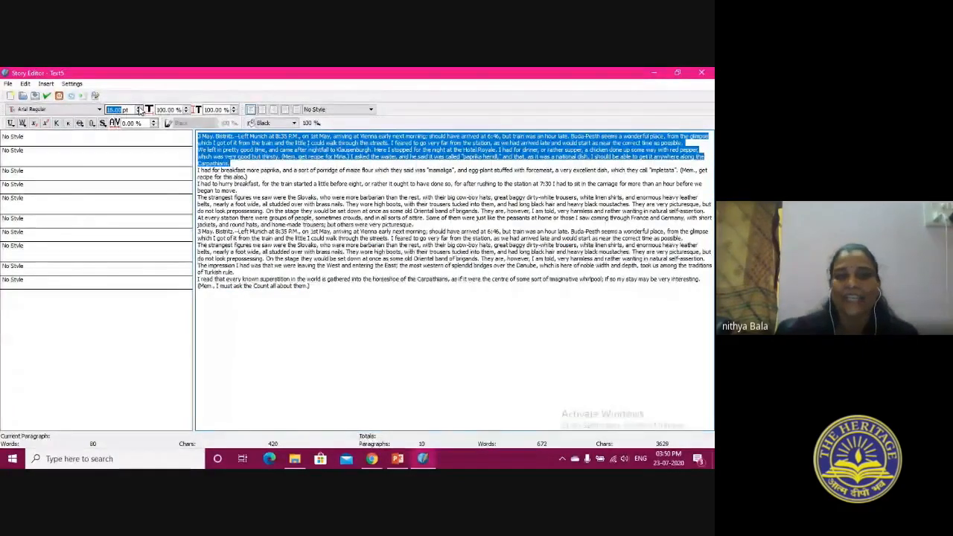
pyautogui.click(677, 72)
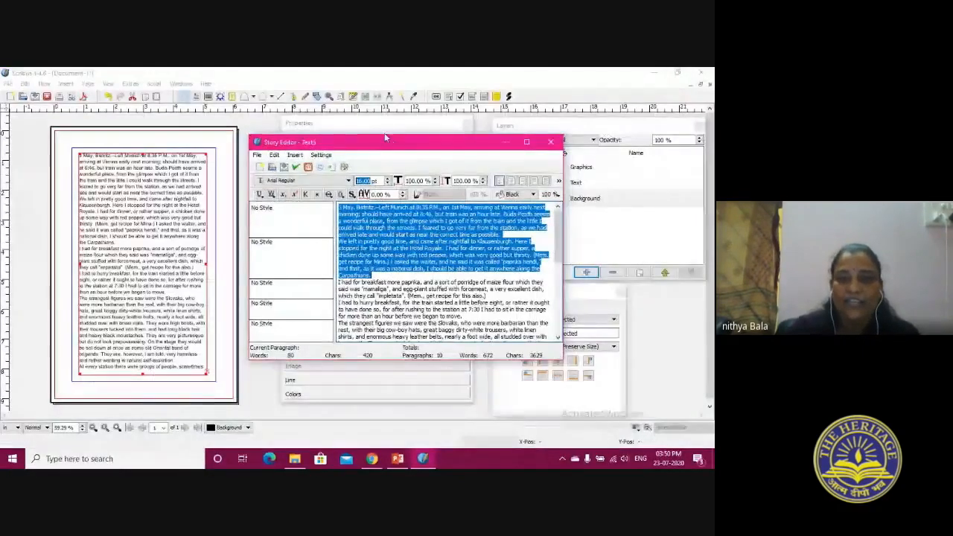
pyautogui.moveTo(444, 146); pyautogui.dragTo(468, 124)
pyautogui.moveTo(582, 337); pyautogui.dragTo(613, 423)
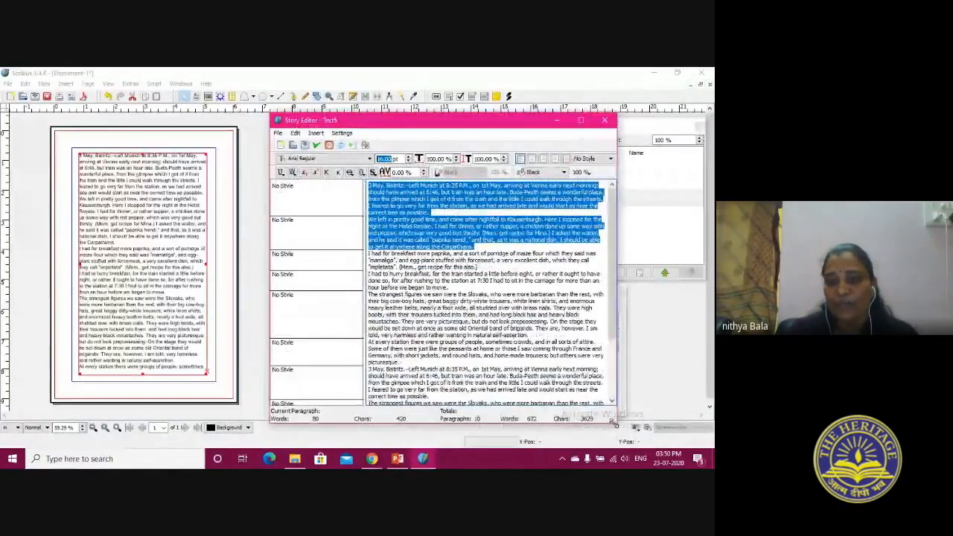
pyautogui.click(317, 147)
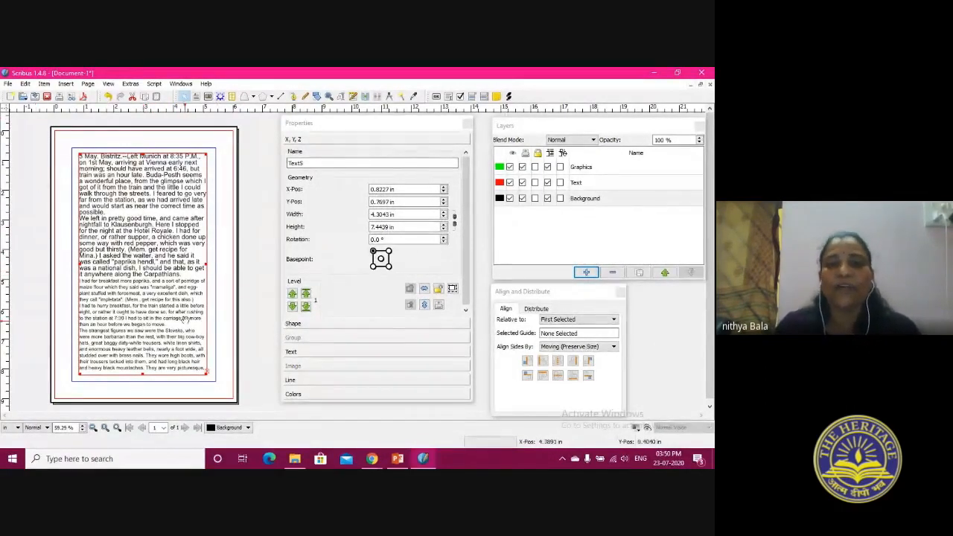
# Insert one custom 6 by 9 in portrait page after page 1, using the Normal master page
pyautogui.click(88, 84)
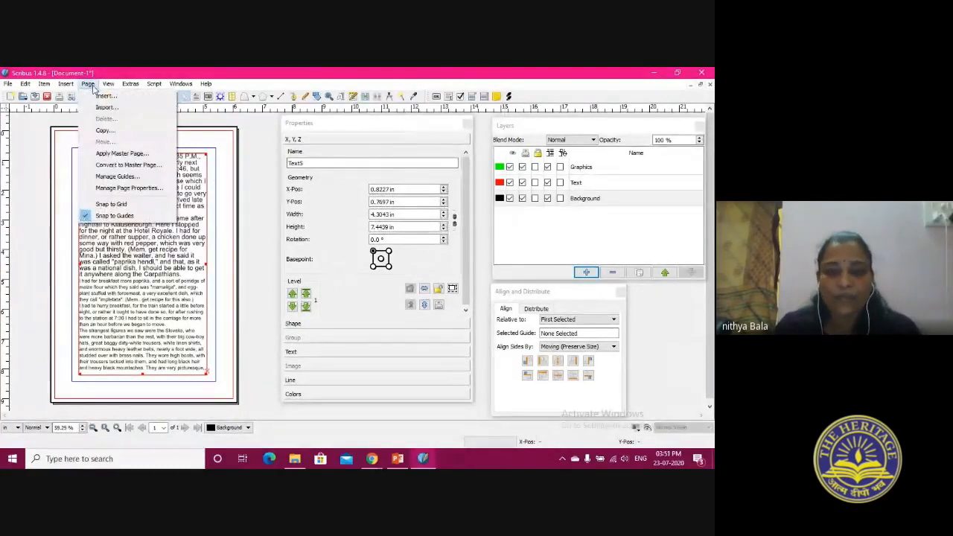
pyautogui.click(105, 95)
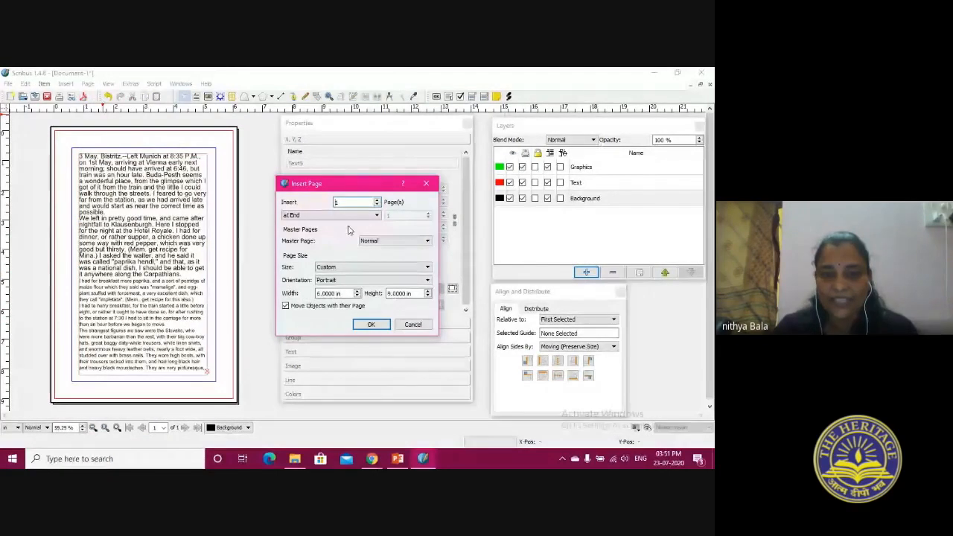
pyautogui.click(377, 201)
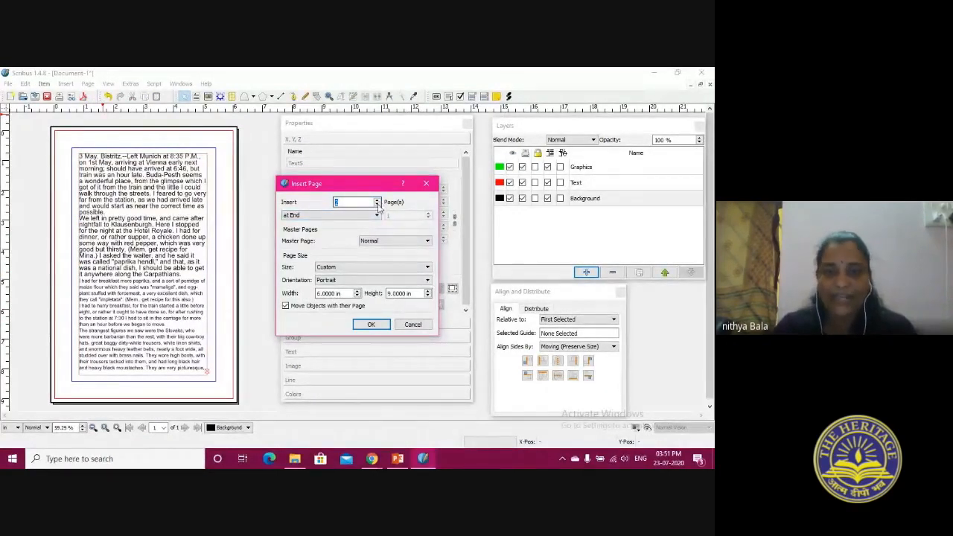
pyautogui.click(378, 215)
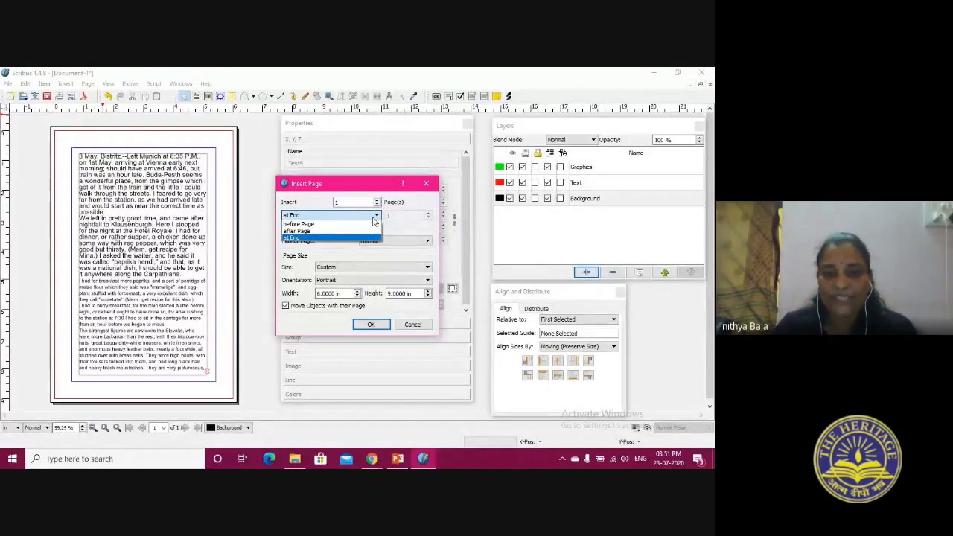
pyautogui.click(324, 232)
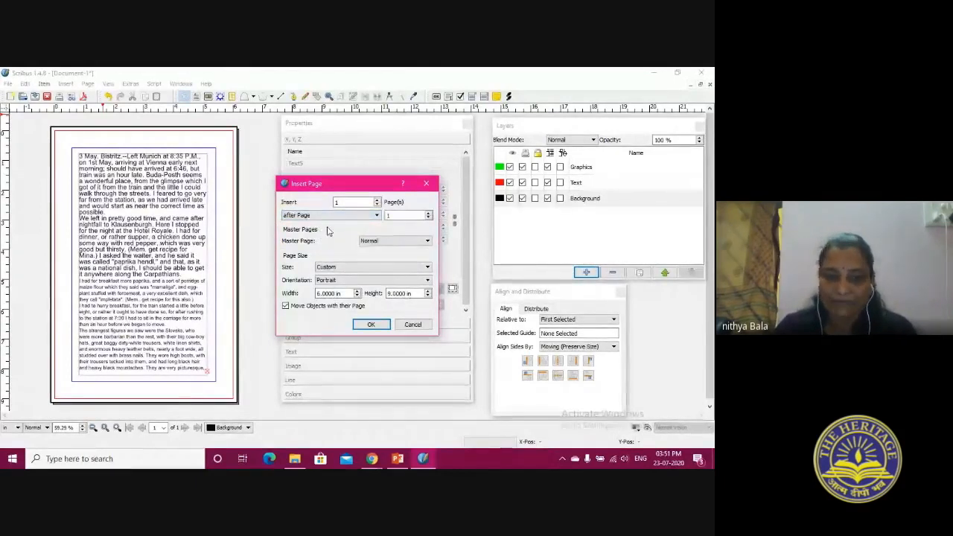
pyautogui.click(361, 330)
# Examine the end of the text on page 1 and the newly added page below it
pyautogui.scroll(-2, 137, 186)
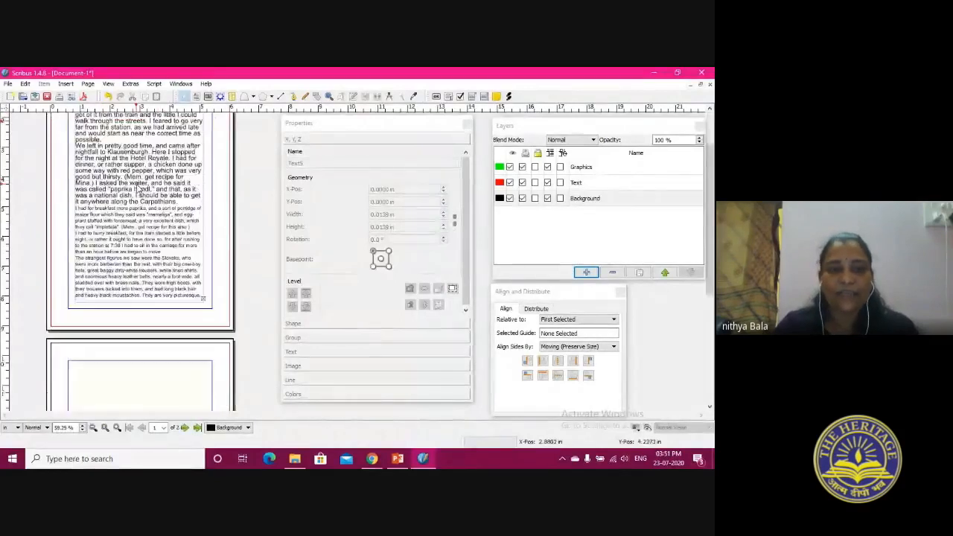
pyautogui.scroll(-1, 138, 186)
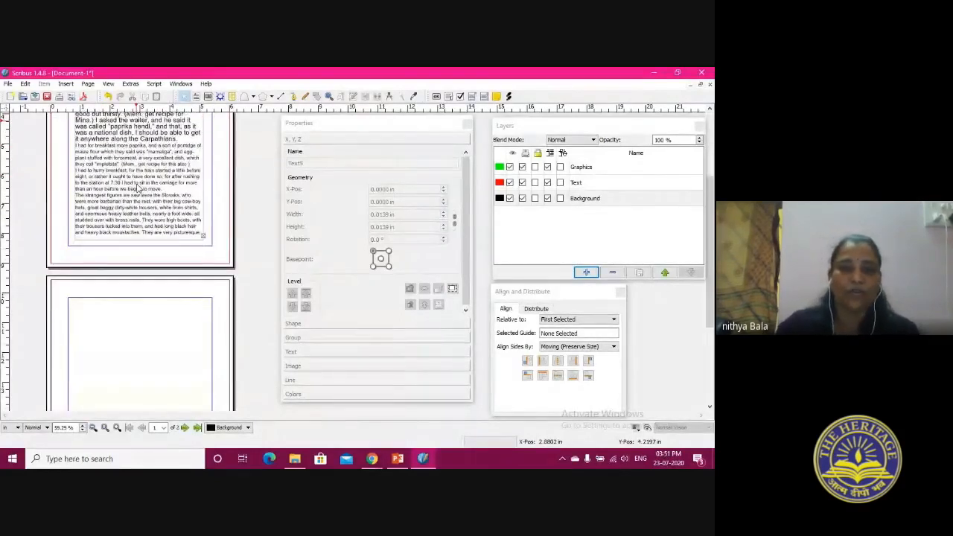
pyautogui.scroll(-2, 138, 186)
pyautogui.scroll(4, 130, 187)
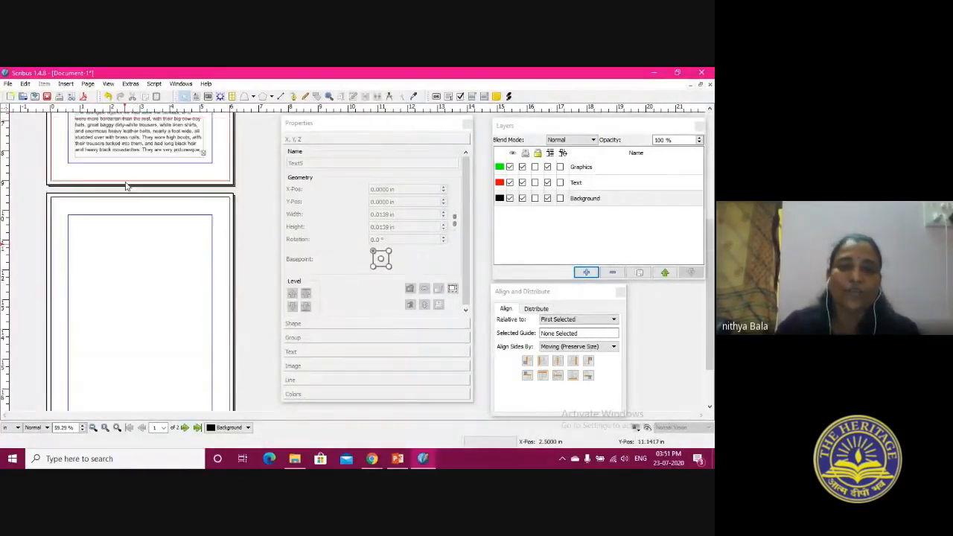
pyautogui.scroll(-1, 128, 187)
pyautogui.scroll(-3, 128, 187)
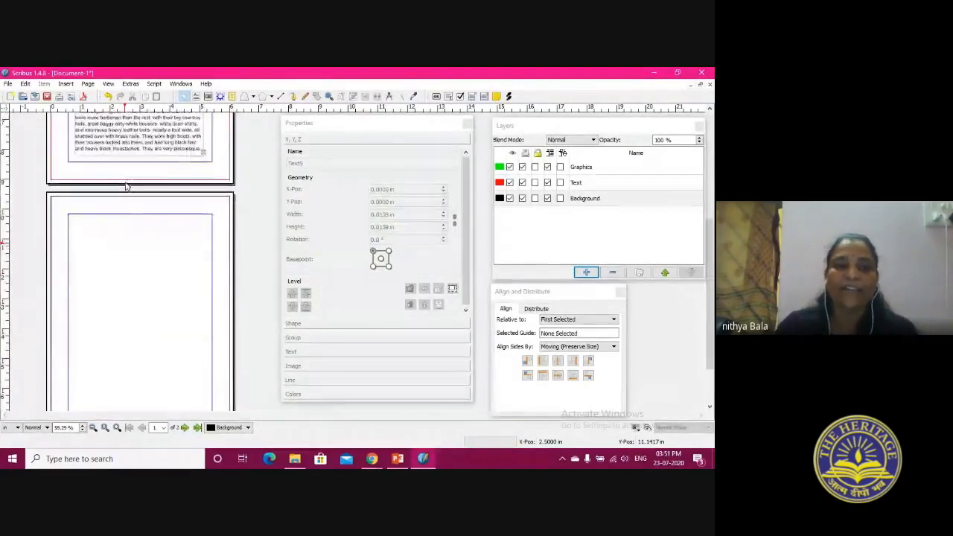
pyautogui.scroll(2, 127, 187)
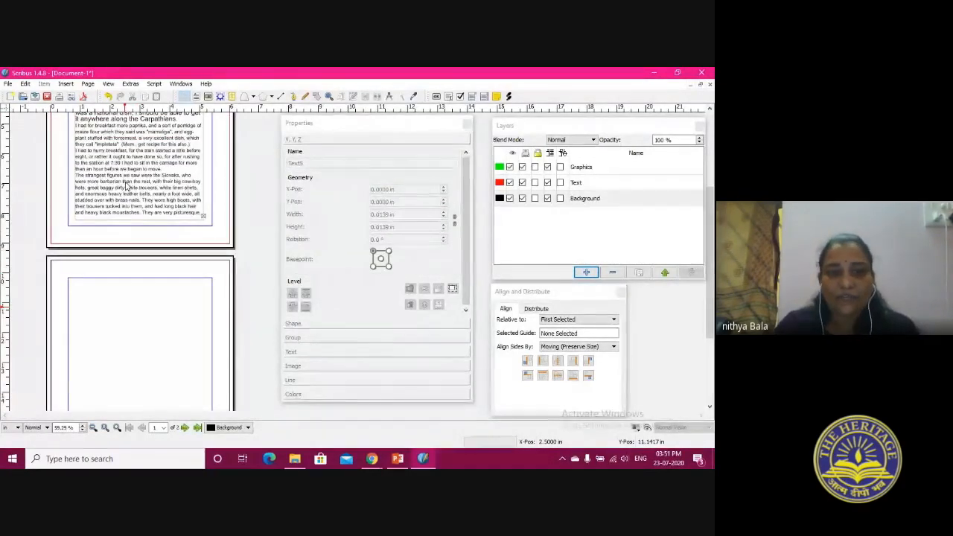
pyautogui.scroll(1, 127, 187)
pyautogui.click(142, 233)
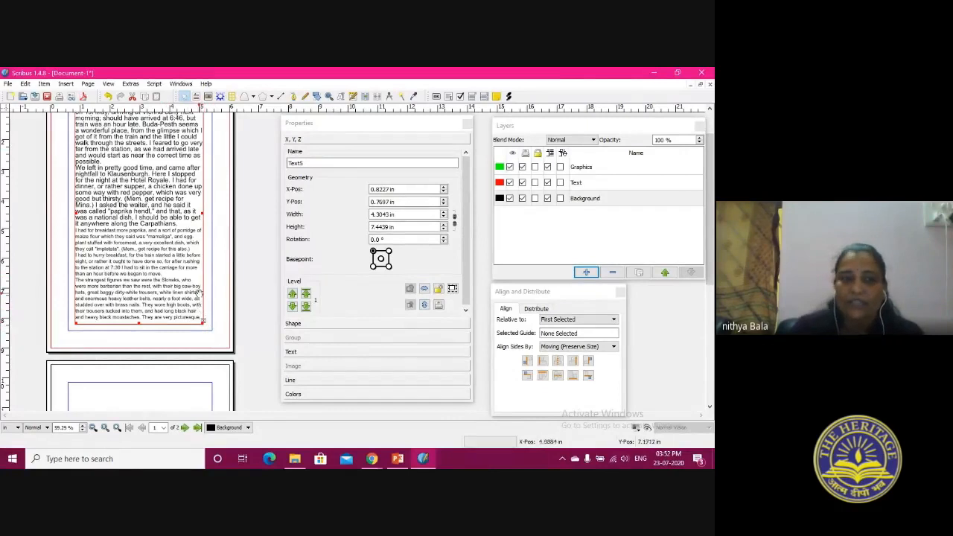
# Draw a text frame about 4.83 by 4.20 in at the top of page 2, fitted to its top and side margins
pyautogui.scroll(-3, 94, 137)
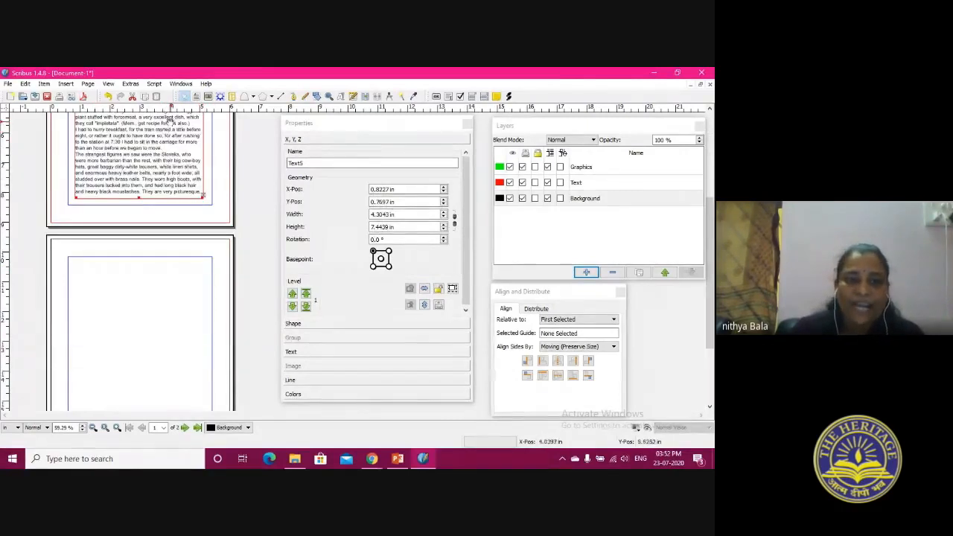
pyautogui.click(196, 96)
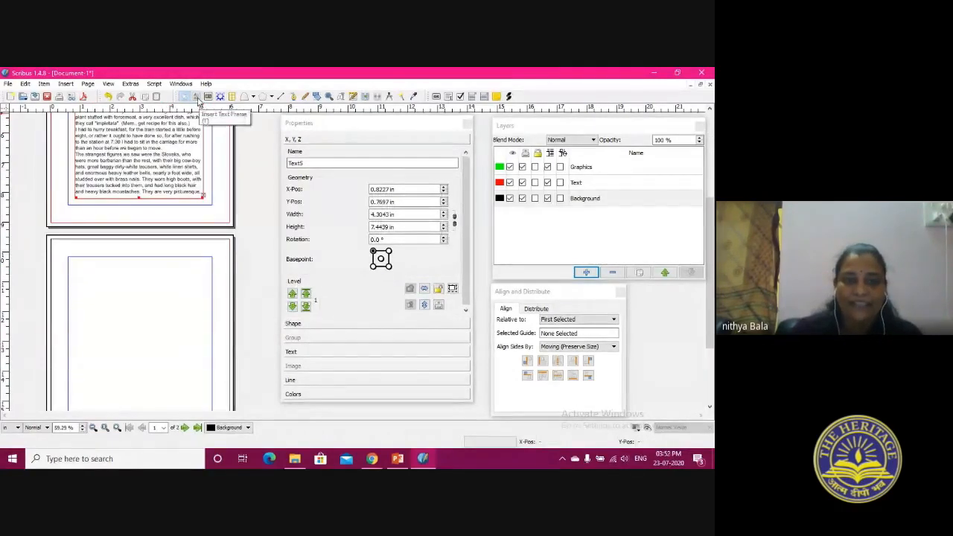
pyautogui.moveTo(74, 257)
pyautogui.mouseDown()
pyautogui.moveTo(142, 343)
pyautogui.moveTo(212, 382)
pyautogui.mouseUp()
pyautogui.moveTo(74, 321); pyautogui.dragTo(67, 319)
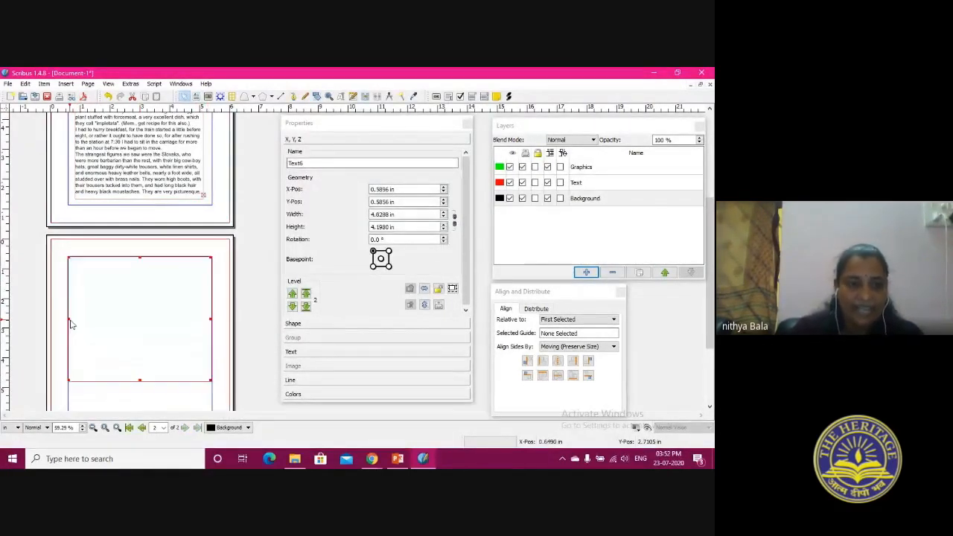
# Compare the filled text frame on page 1 with the empty frame on page 2 by selecting each one
pyautogui.click(141, 162)
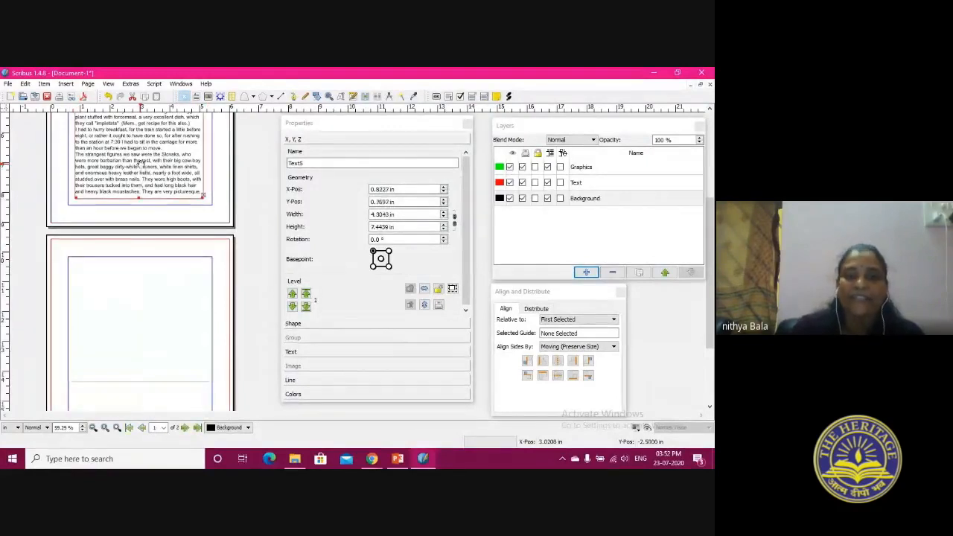
pyautogui.scroll(3, 152, 165)
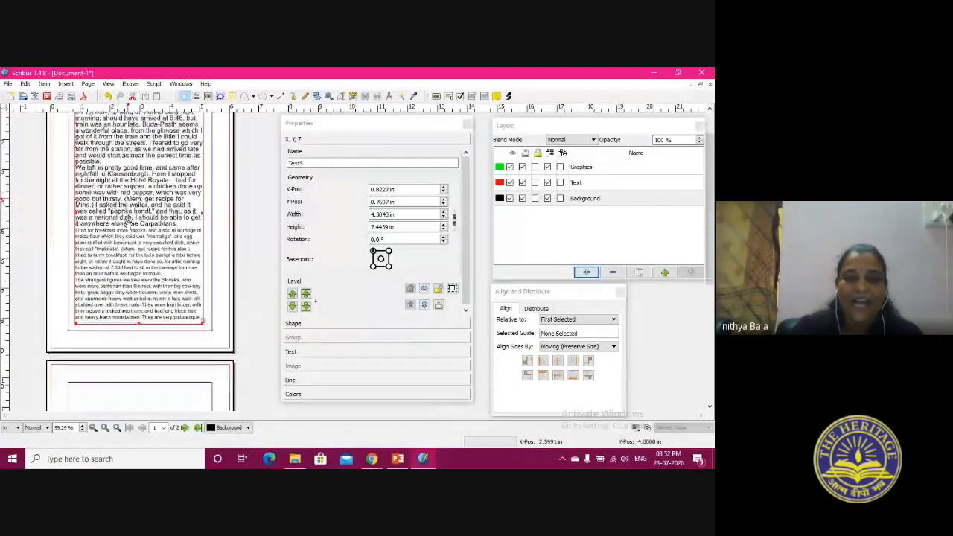
pyautogui.scroll(-1, 128, 221)
pyautogui.click(148, 365)
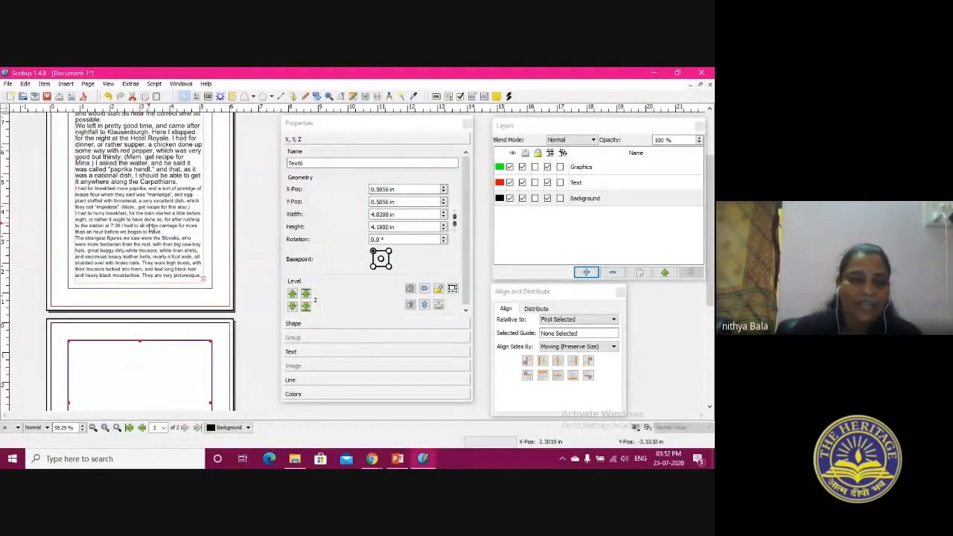
# Link the filled text frame on page 1 to the empty text frame on page 2
pyautogui.click(142, 195)
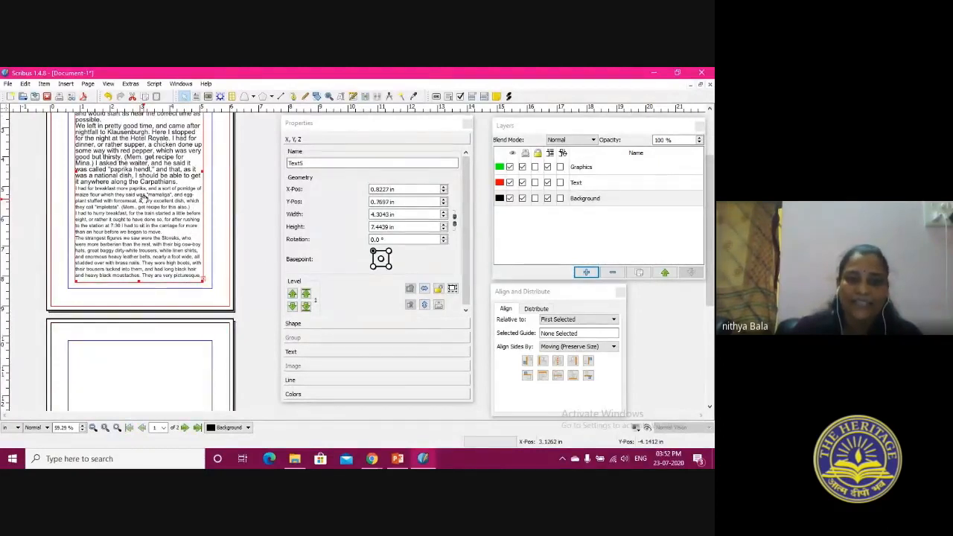
pyautogui.click(365, 98)
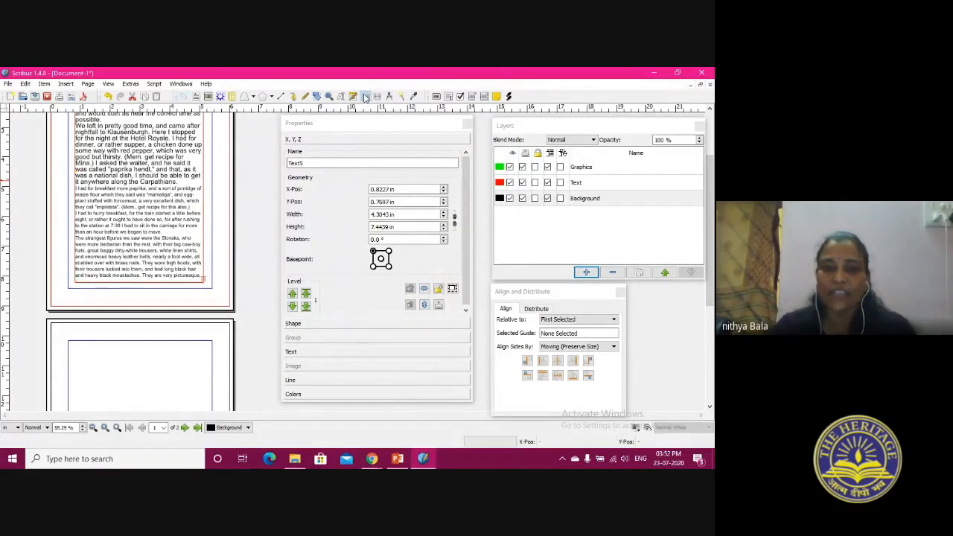
pyautogui.click(173, 362)
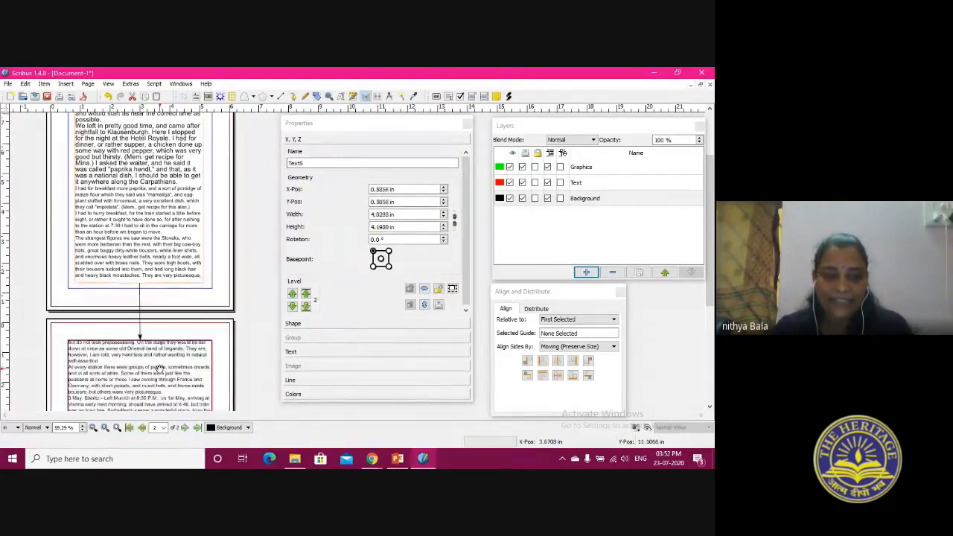
# Extend the page 2 text frame down to the bottom margin and shorten it back to a height of about 4.97 in
pyautogui.scroll(-2, 160, 370)
pyautogui.scroll(-2, 159, 370)
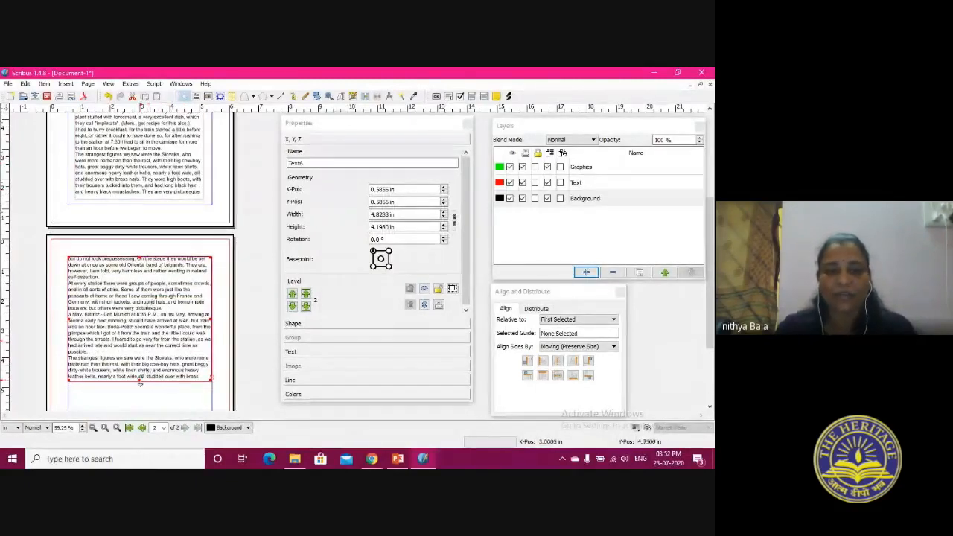
pyautogui.moveTo(139, 381)
pyautogui.mouseDown()
pyautogui.moveTo(141, 410)
pyautogui.moveTo(145, 342)
pyautogui.moveTo(140, 396)
pyautogui.mouseUp()
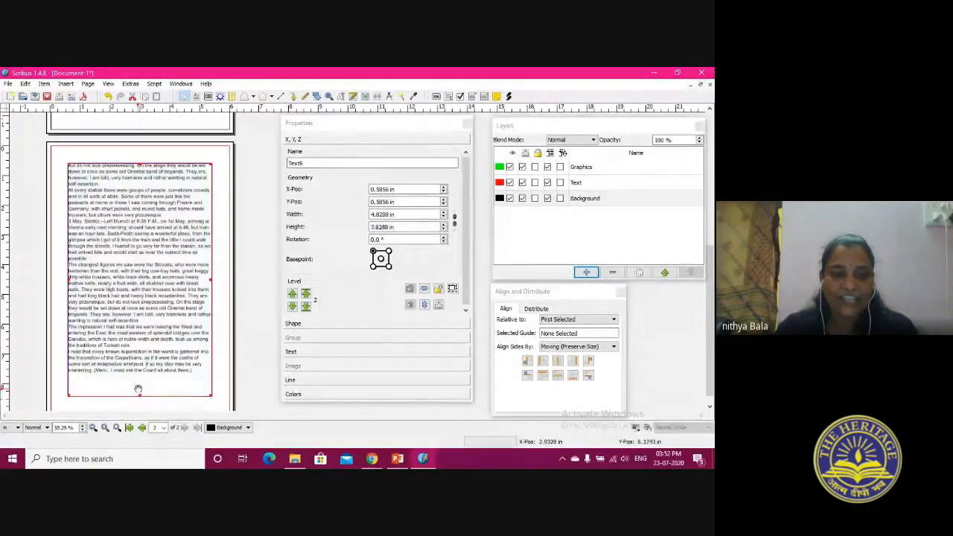
pyautogui.scroll(3, 149, 258)
pyautogui.scroll(-6, 171, 295)
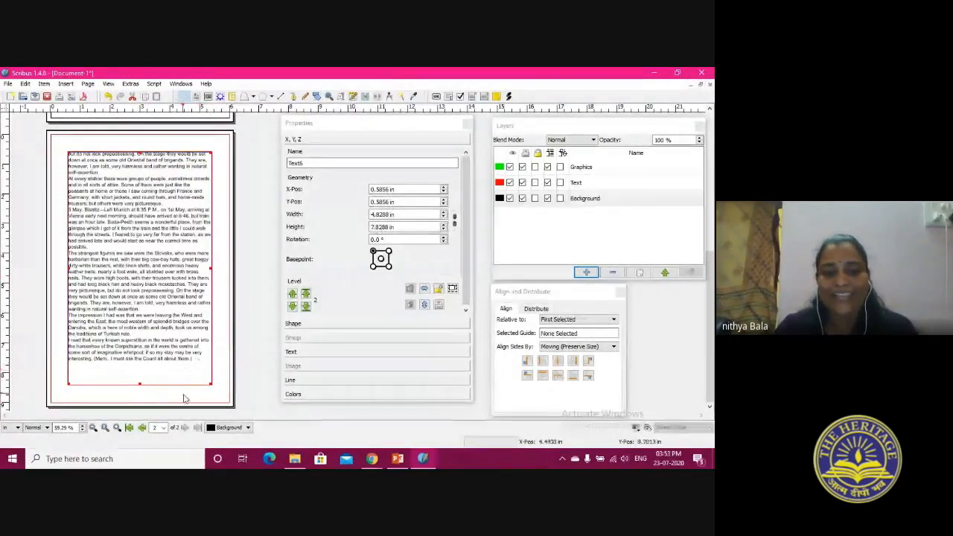
pyautogui.moveTo(134, 386); pyautogui.dragTo(139, 300)
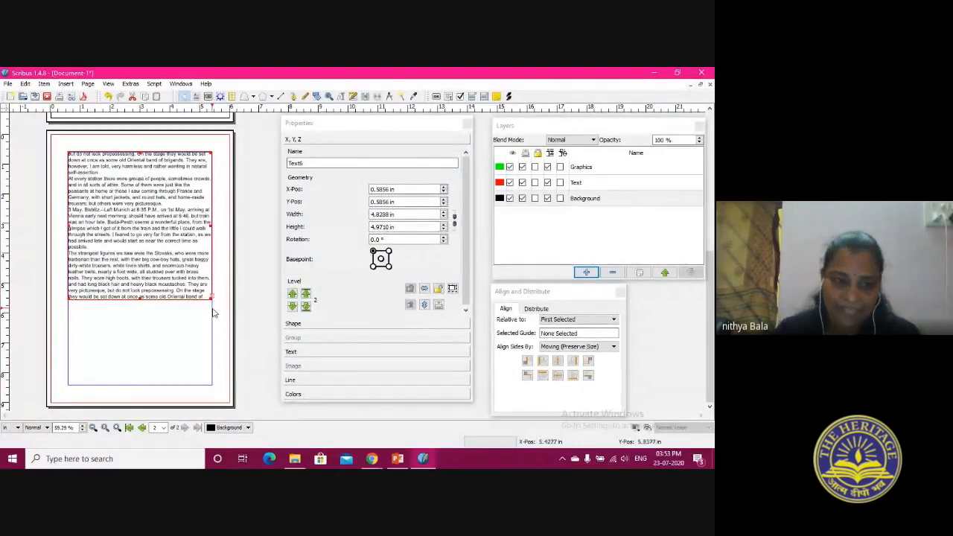
# Examine the linked text frames on pages 1 and 2 by selecting each one in turn
pyautogui.scroll(5, 213, 313)
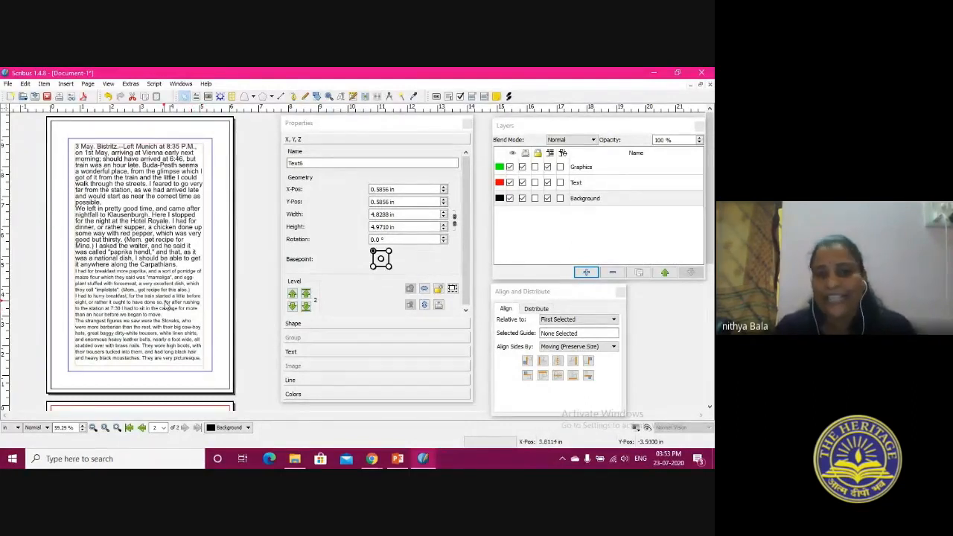
pyautogui.click(167, 308)
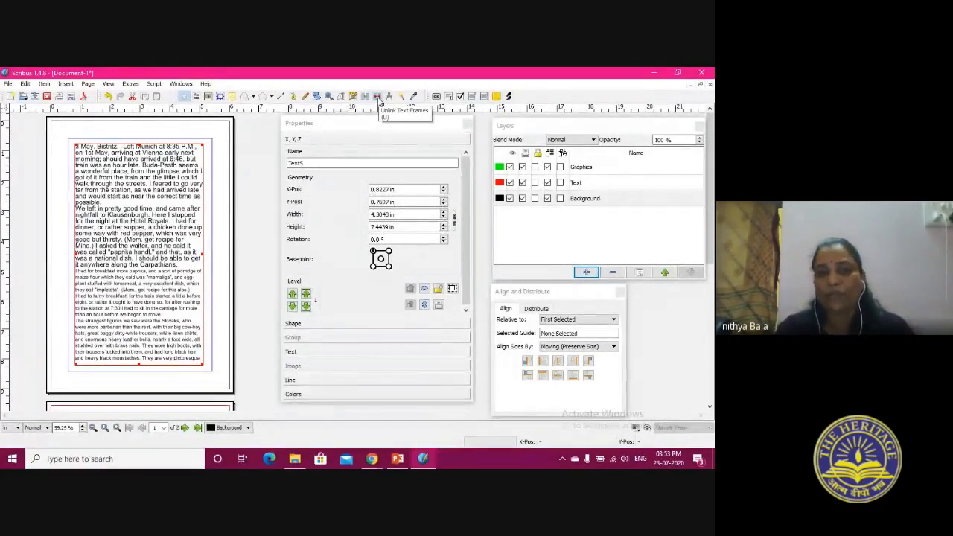
pyautogui.scroll(-5, 218, 231)
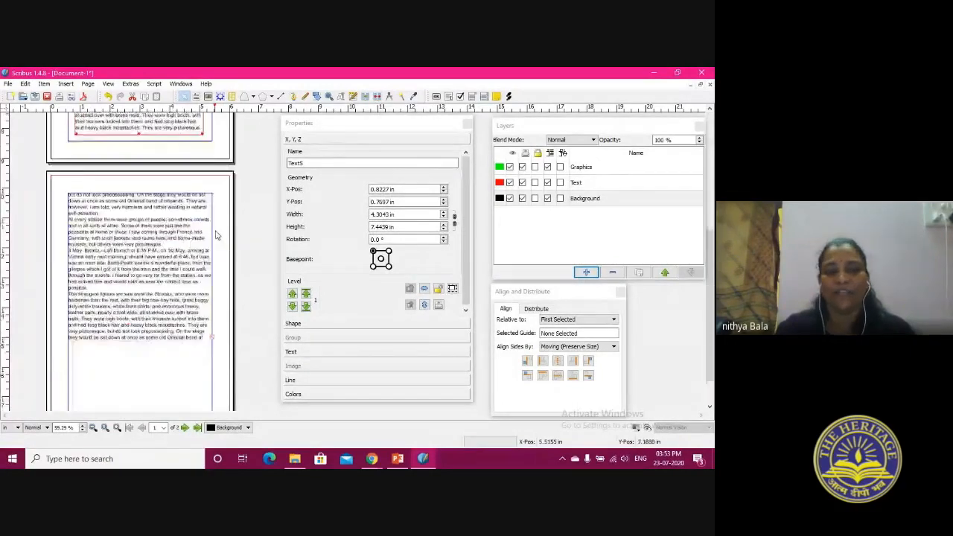
pyautogui.scroll(-1, 214, 236)
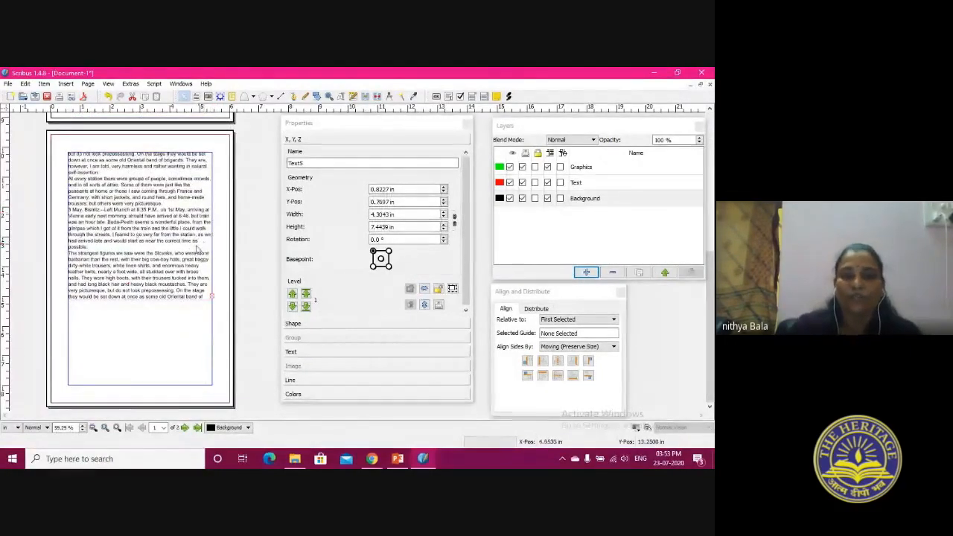
pyautogui.click(161, 240)
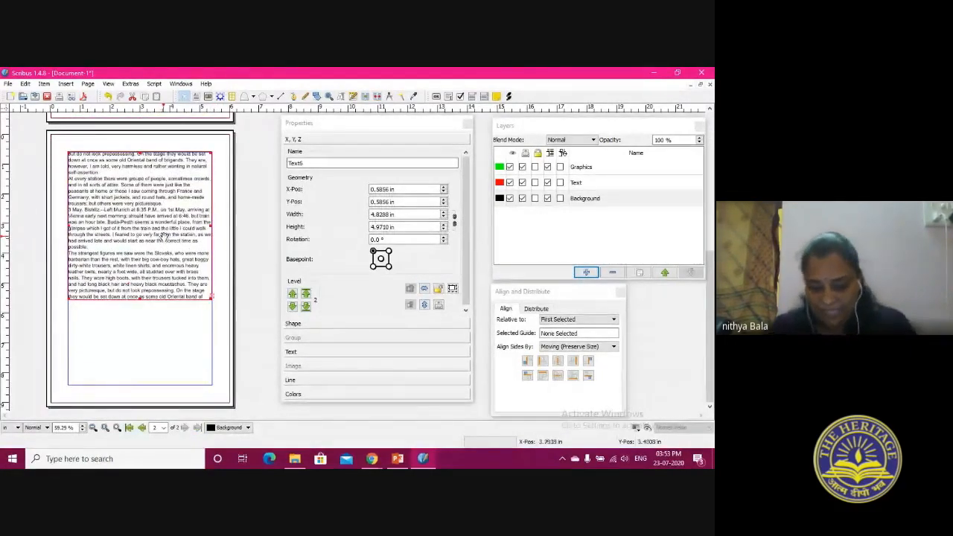
pyautogui.scroll(3, 154, 233)
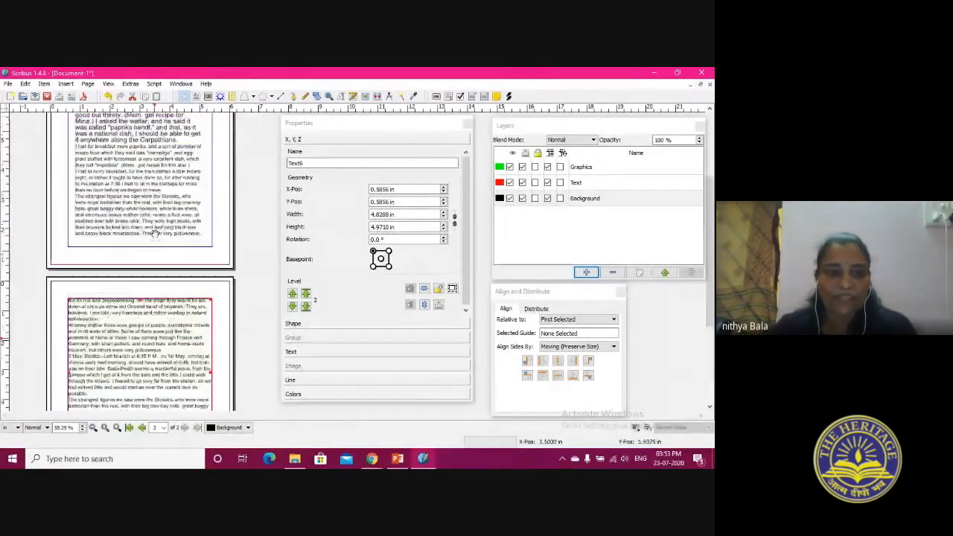
# Insert three custom 6 by 9 in portrait pages at the end of the document, using the Normal master page
pyautogui.click(88, 83)
pyautogui.click(98, 95)
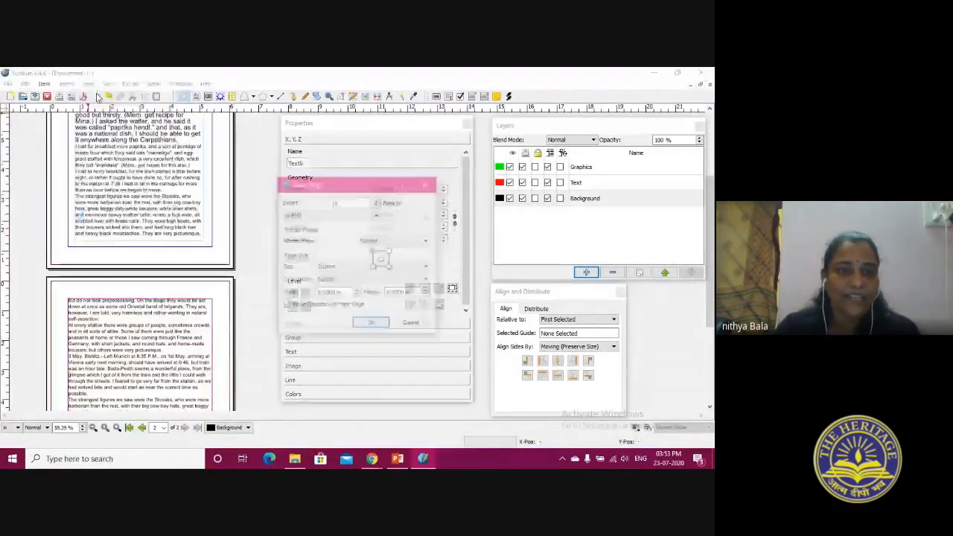
pyautogui.click(378, 200)
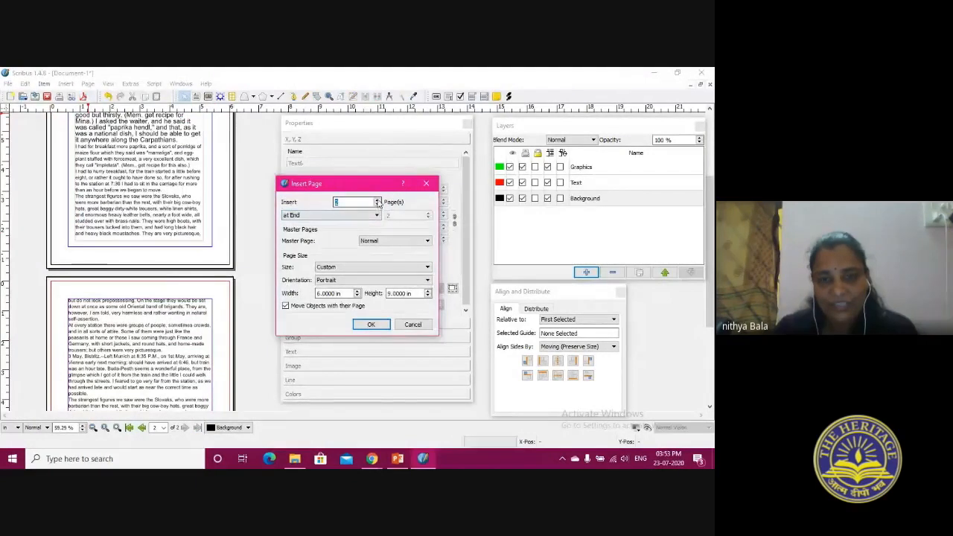
pyautogui.click(378, 200)
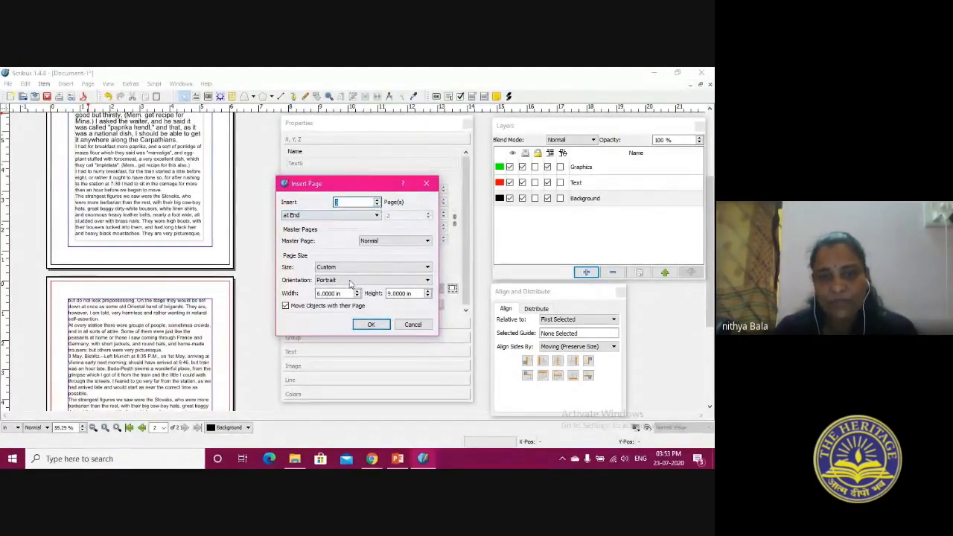
pyautogui.click(370, 326)
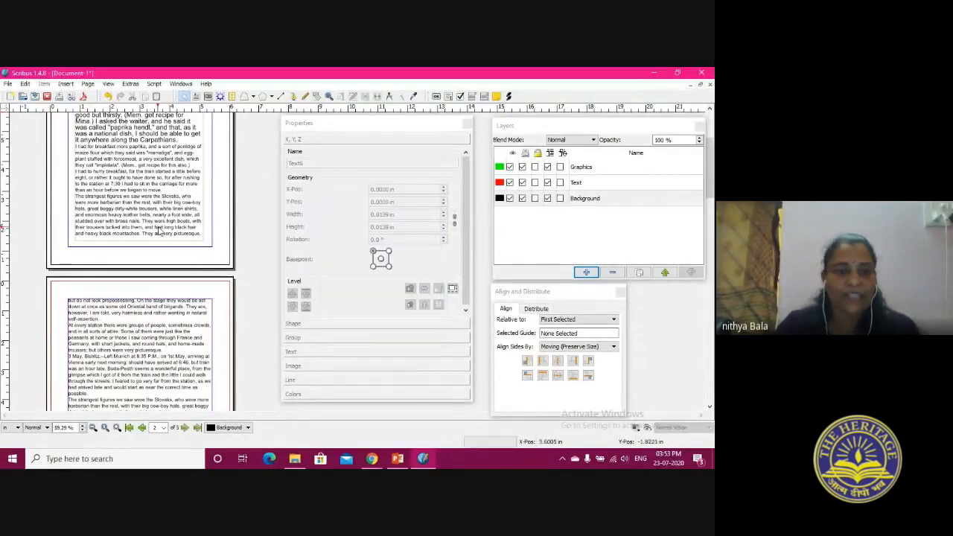
pyautogui.scroll(-5, 159, 231)
pyautogui.scroll(-8, 164, 229)
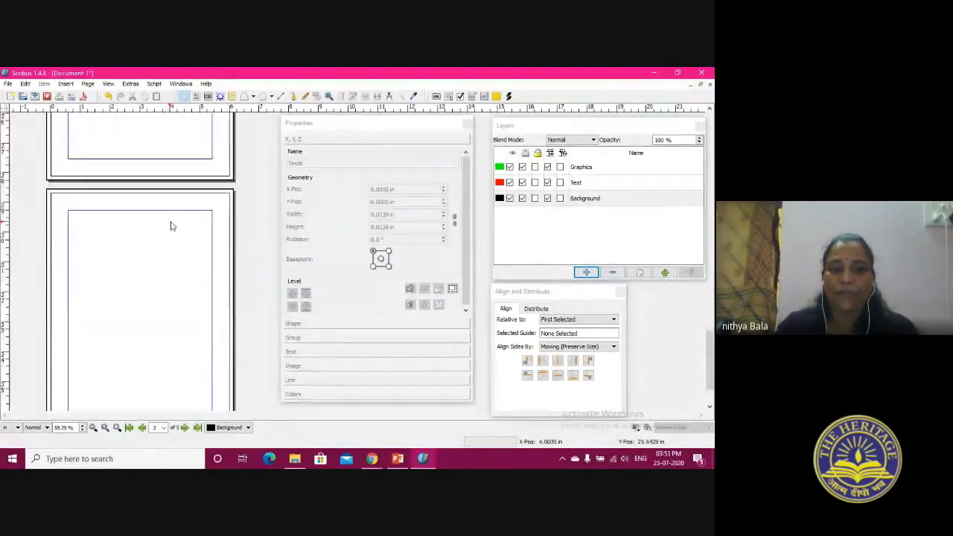
pyautogui.scroll(-2, 171, 225)
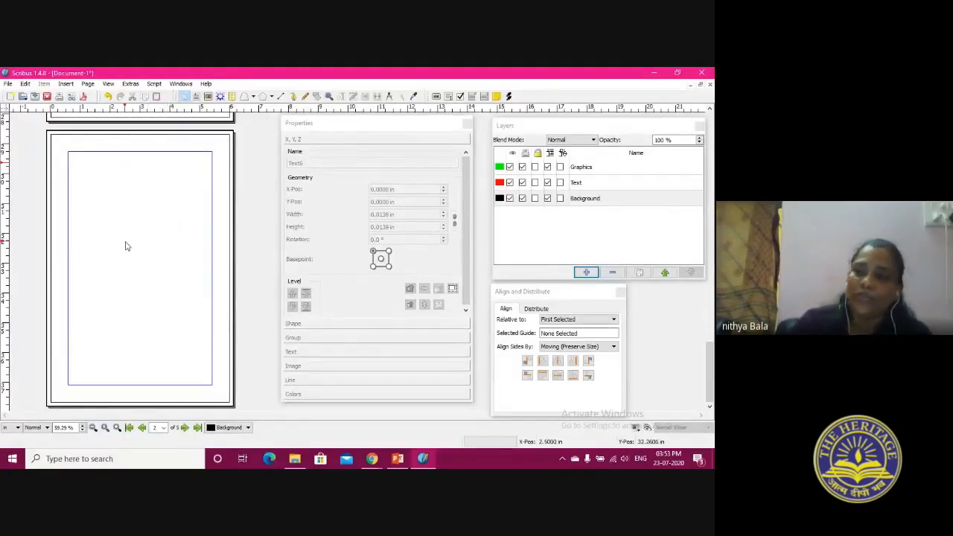
# Add a new layer named "page number" and make it the active layer
pyautogui.click(586, 272)
pyautogui.doubleClick(584, 168)
pyautogui.write('page number')
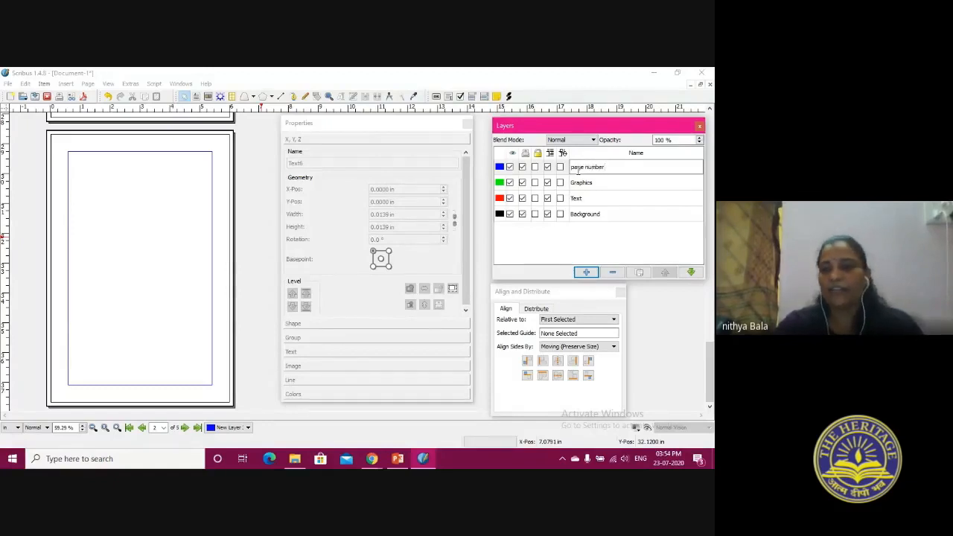
pyautogui.click(543, 249)
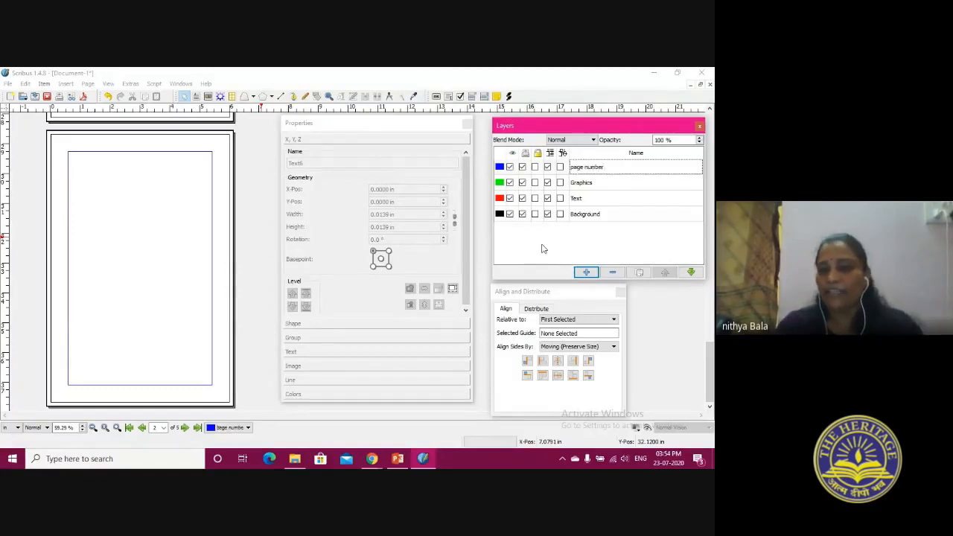
pyautogui.click(589, 167)
# Draw a text frame about 5.03 by 0.42 in along the bottom margin of page 1
pyautogui.scroll(-2, 192, 252)
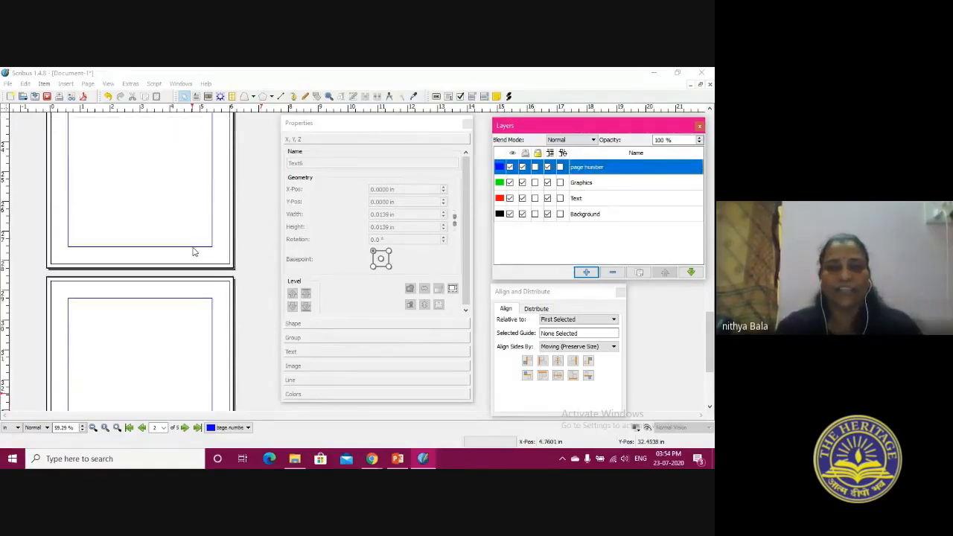
pyautogui.scroll(2, 193, 252)
pyautogui.scroll(-2, 193, 252)
pyautogui.scroll(2, 188, 258)
pyautogui.scroll(-3, 184, 266)
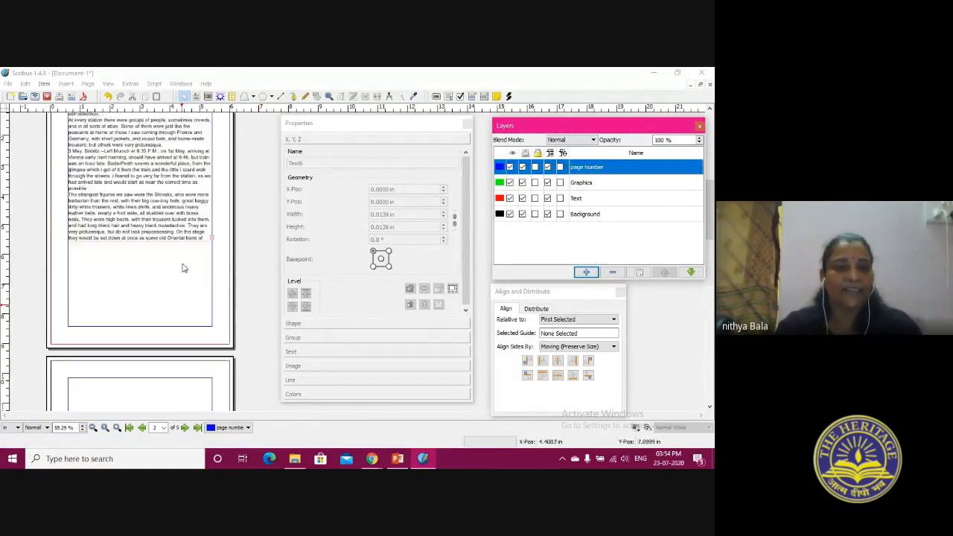
pyautogui.scroll(2, 184, 271)
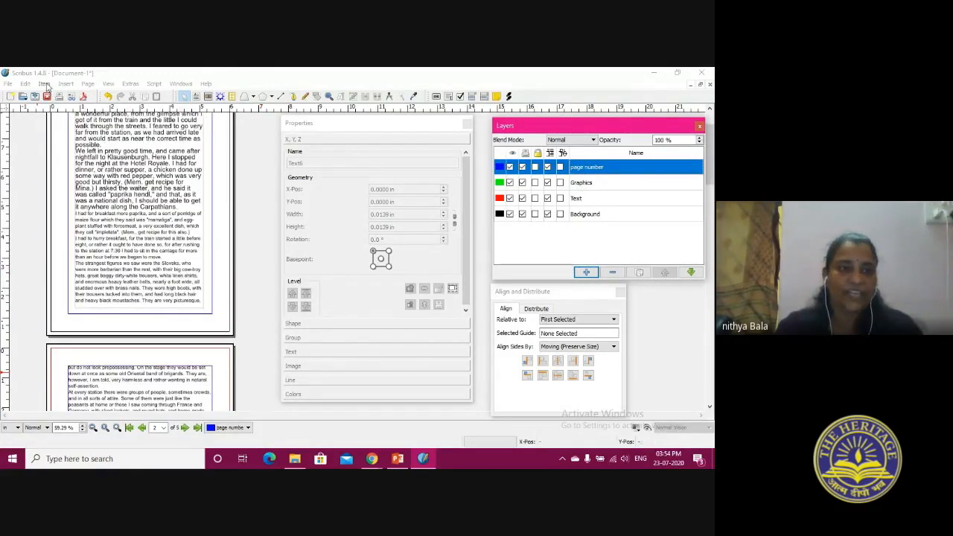
pyautogui.click(196, 96)
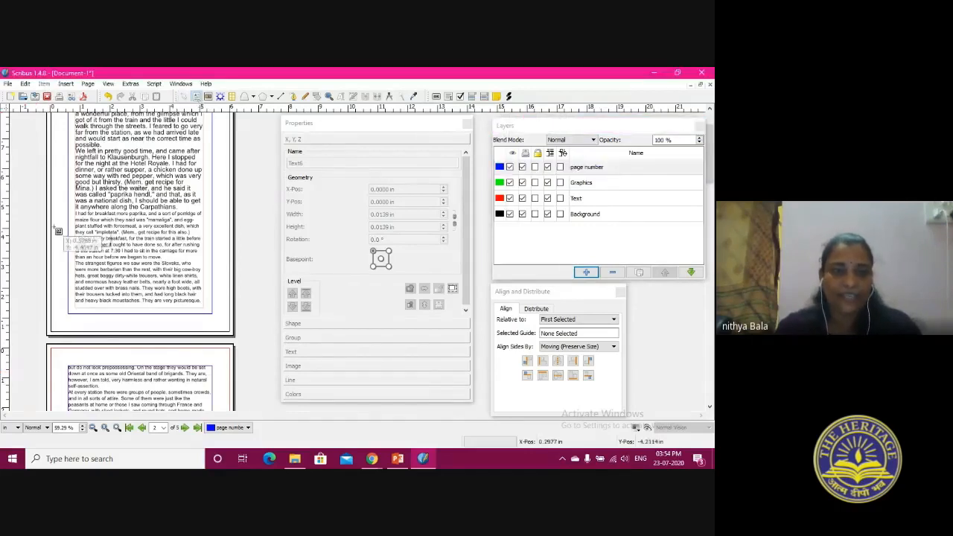
pyautogui.moveTo(66, 314); pyautogui.dragTo(166, 309)
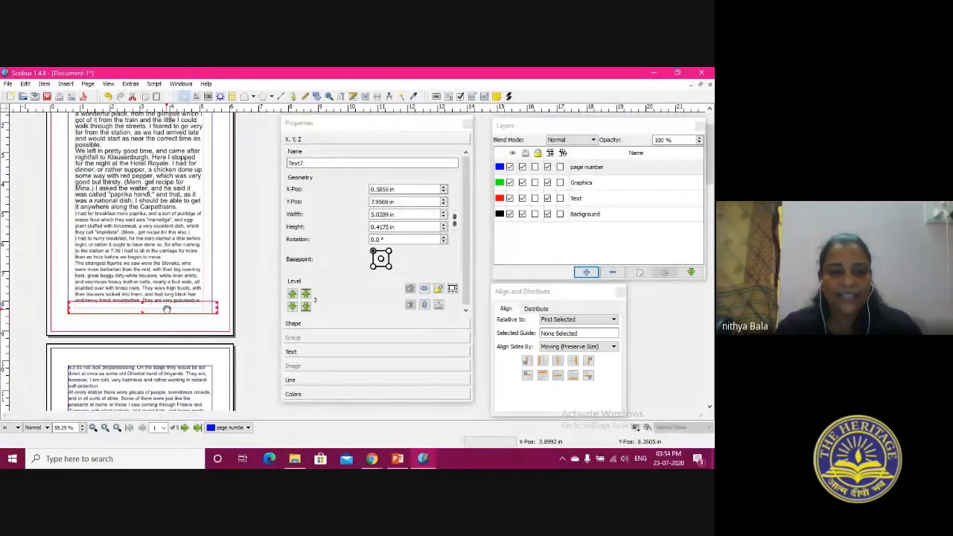
# Insert the automatic page number character in the new frame at the bottom of page 1
pyautogui.doubleClick(168, 312)
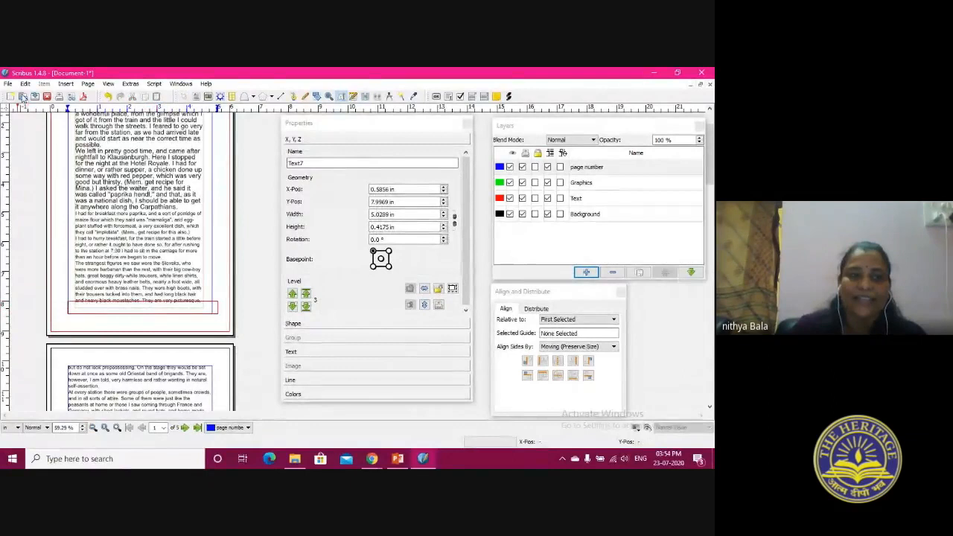
pyautogui.click(65, 84)
pyautogui.moveTo(91, 252)
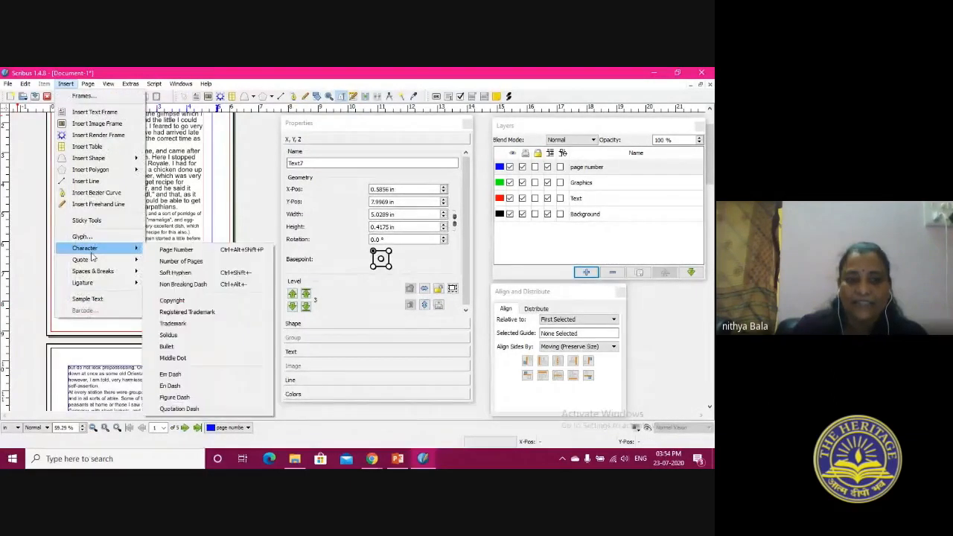
pyautogui.click(176, 250)
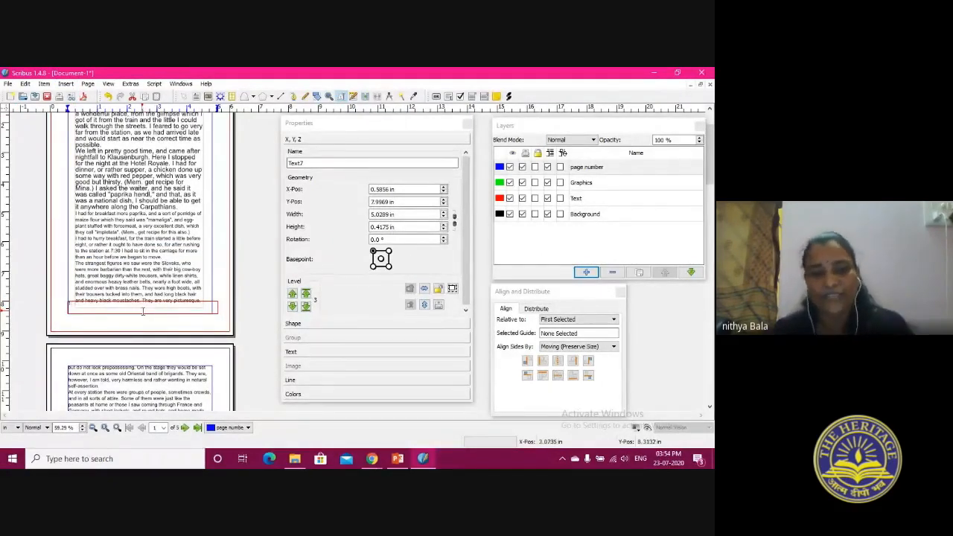
# Set the font size of the page number to 25 pt
pyautogui.click(309, 355)
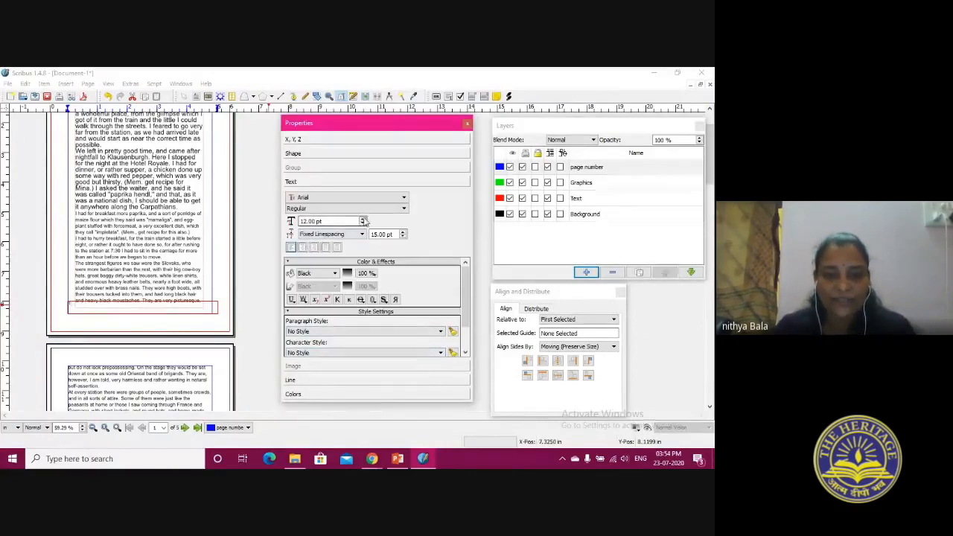
pyautogui.click(364, 220)
pyautogui.click(132, 303)
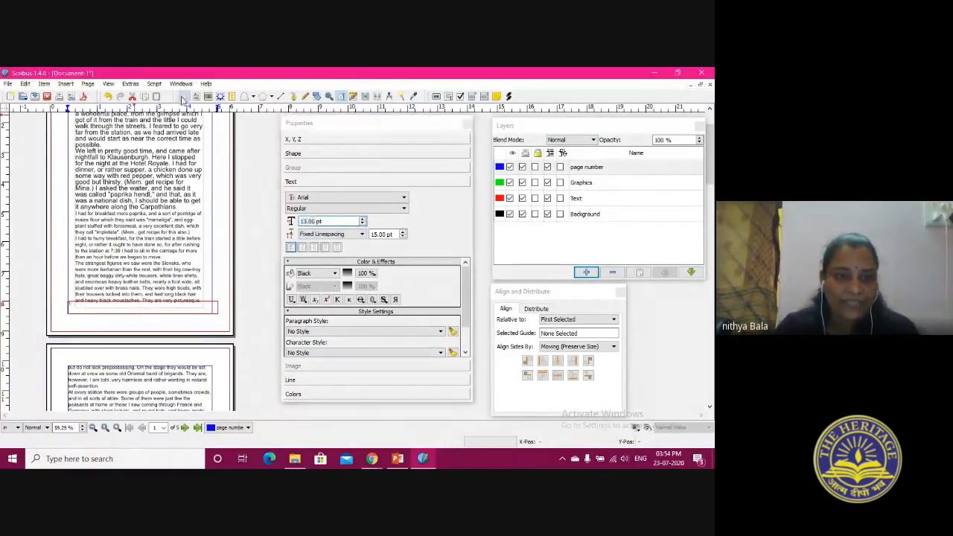
pyautogui.click(364, 223)
pyautogui.click(365, 222)
pyautogui.click(364, 222)
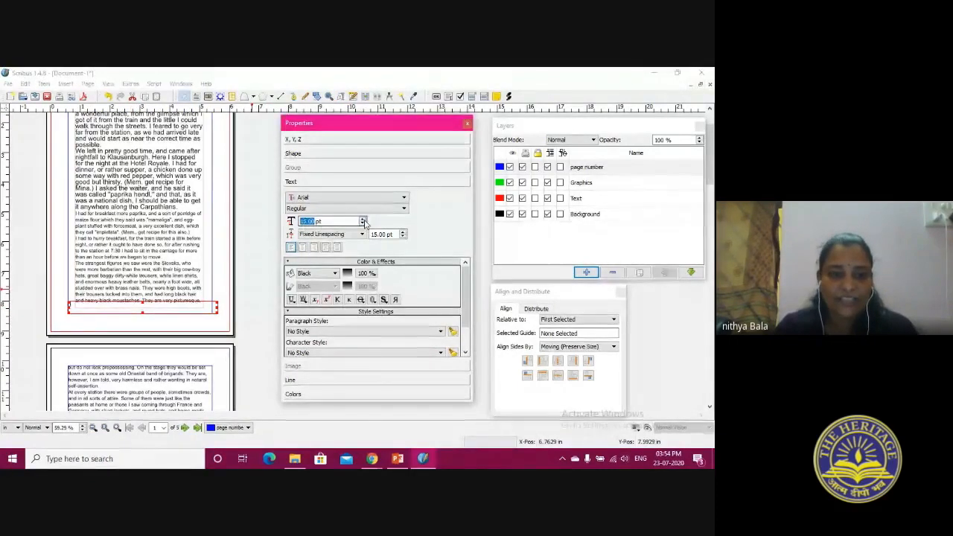
# Centre the page number and move its frame down over the bottom margin line, to about X 0.39 in, Y 8.22 in
pyautogui.click(313, 248)
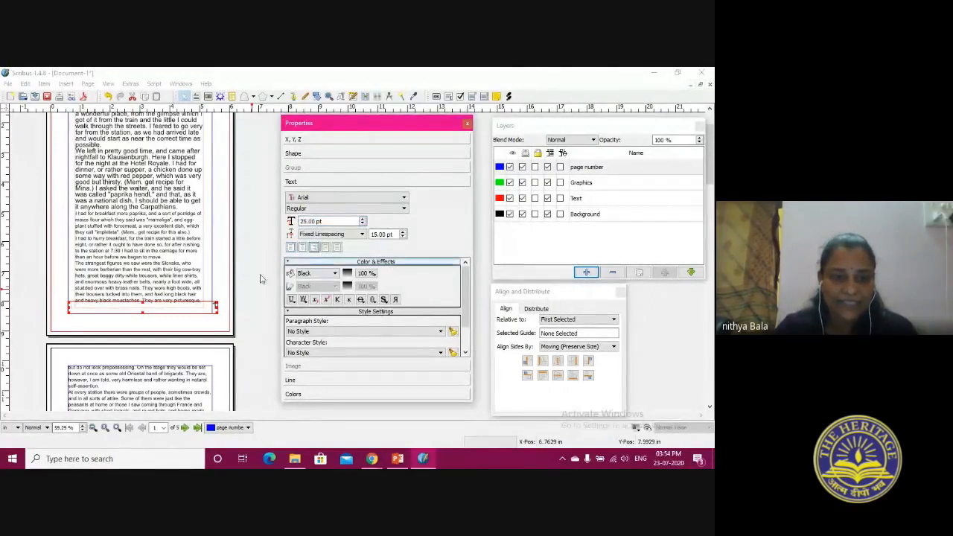
pyautogui.click(303, 248)
pyautogui.moveTo(134, 307); pyautogui.dragTo(134, 315)
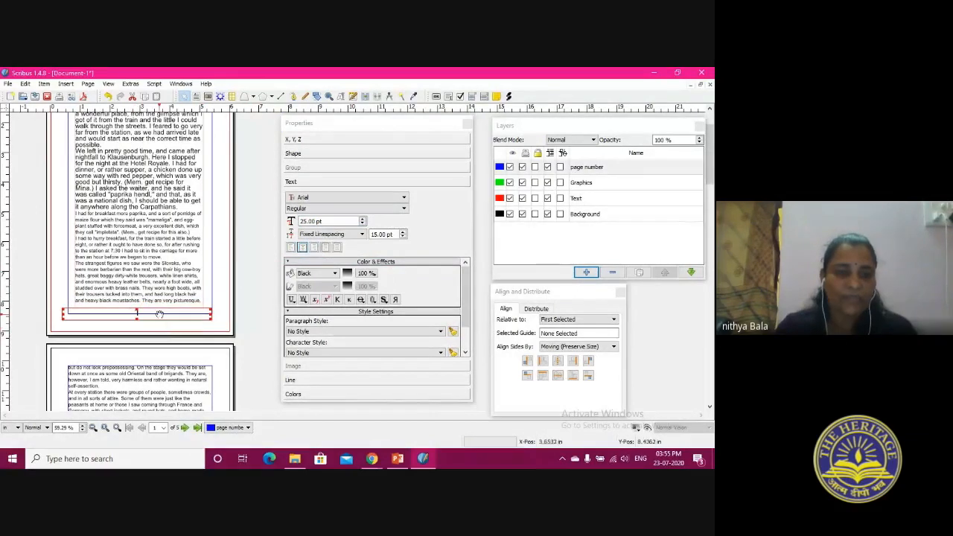
pyautogui.click(145, 314)
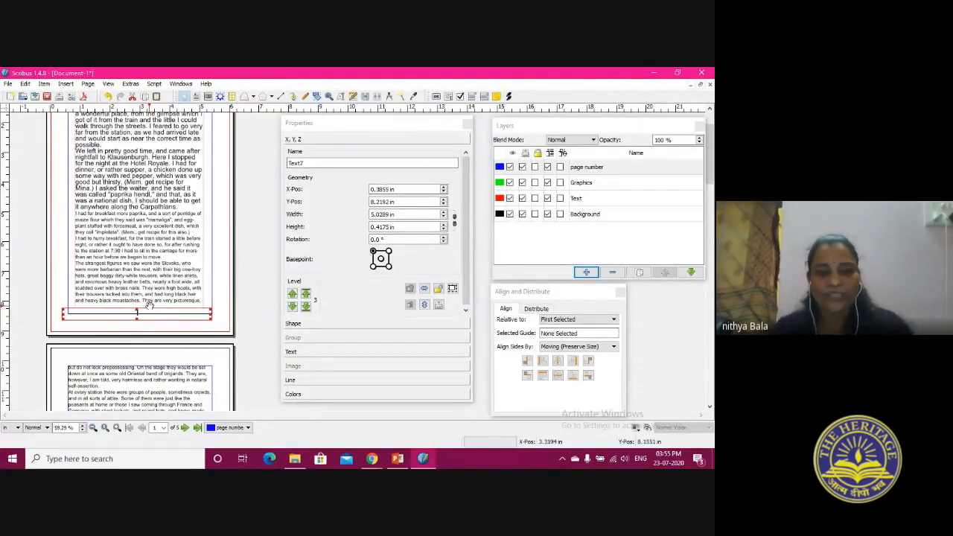
# Copy the page number frame from page 1 and paste it at the same place on pages 2 and 3
pyautogui.scroll(-3, 134, 315)
pyautogui.scroll(-4, 134, 315)
pyautogui.click(132, 310)
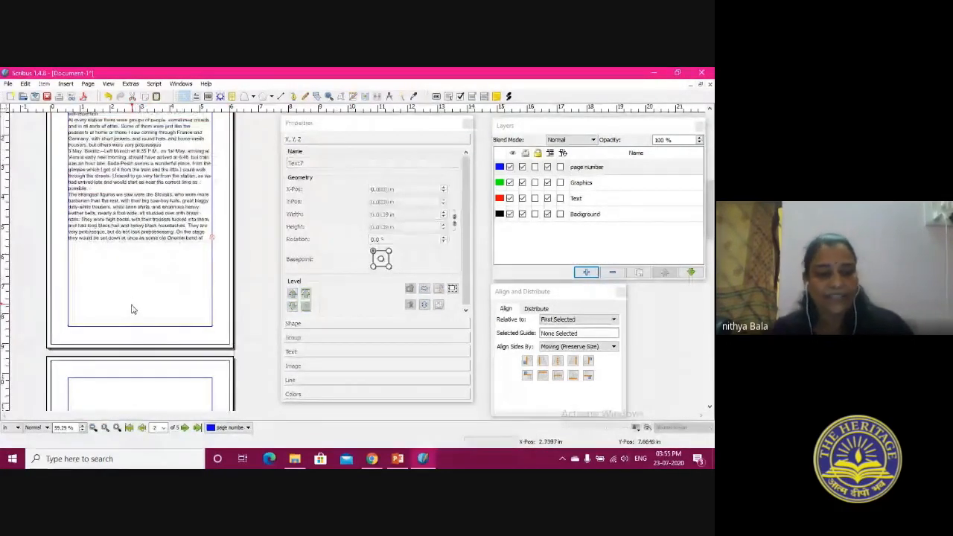
pyautogui.click(132, 309)
pyautogui.scroll(-8, 134, 309)
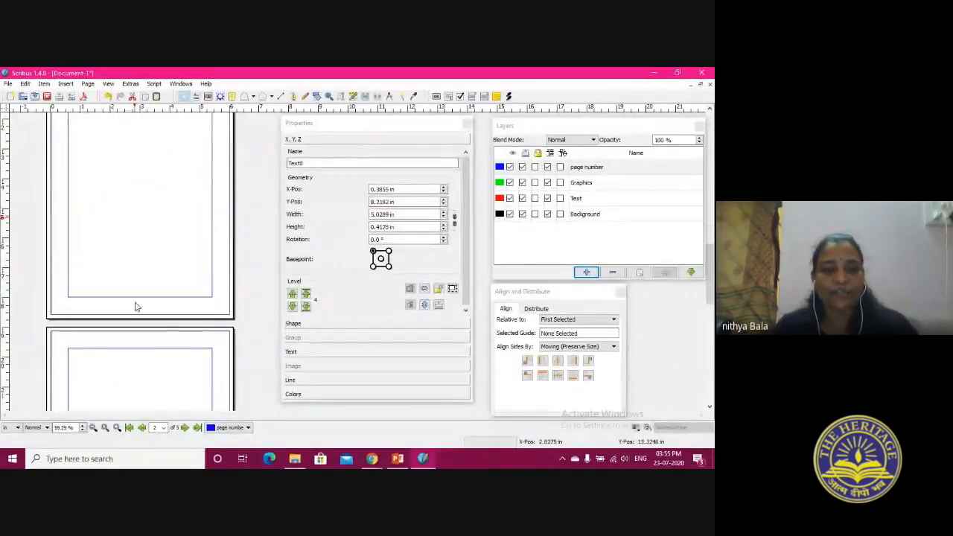
pyautogui.click(137, 307)
pyautogui.click(136, 306)
# Paste the page number frame at the same place on pages 4 and 5
pyautogui.scroll(-3, 138, 304)
pyautogui.scroll(2, 138, 304)
pyautogui.click(128, 253)
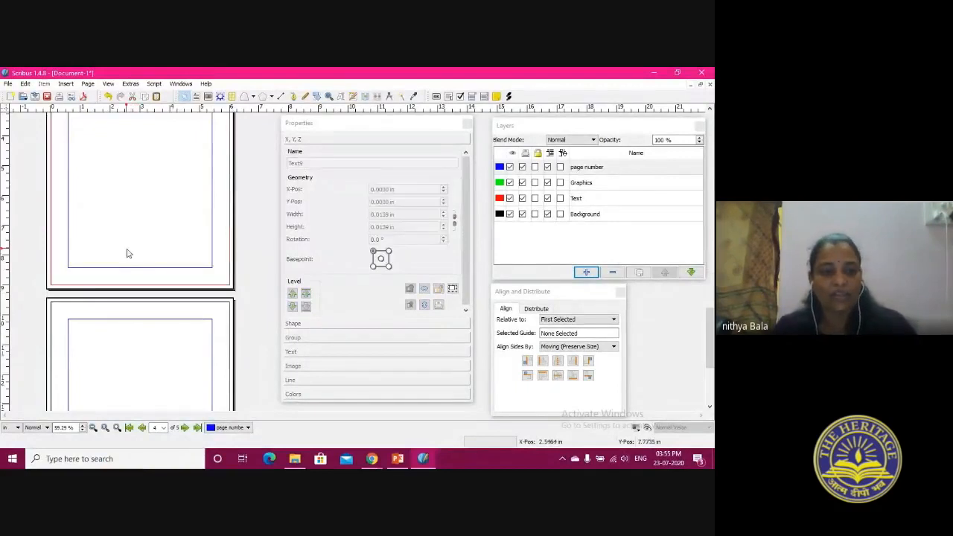
pyautogui.click(126, 257)
pyautogui.scroll(-3, 124, 259)
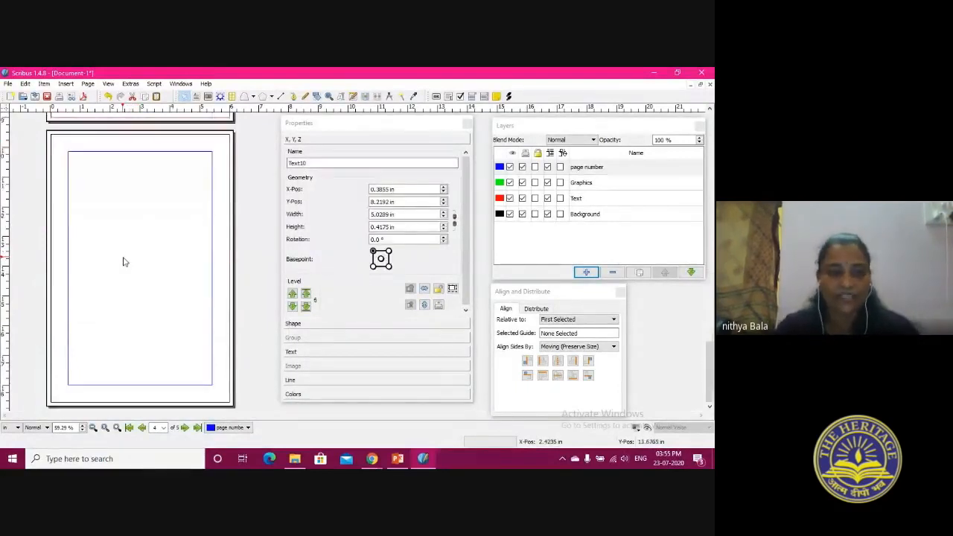
pyautogui.click(121, 336)
pyautogui.hotkey('ctrl', 'v')
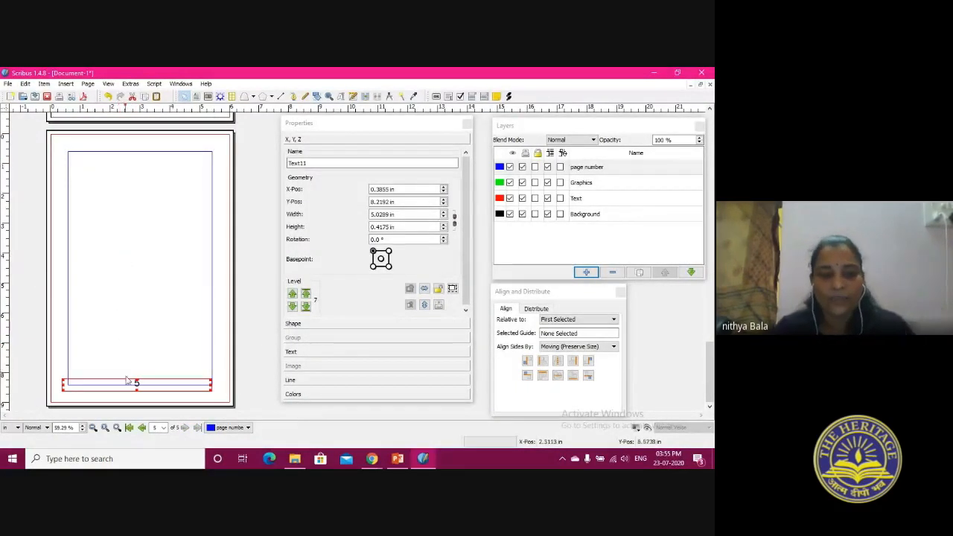
# Move the page number frames on pages 5 and 4 up inside the bottom margin, page 4's to about X 0.59 in, Y 8.00 in
pyautogui.moveTo(128, 383); pyautogui.dragTo(128, 376)
pyautogui.click(164, 311)
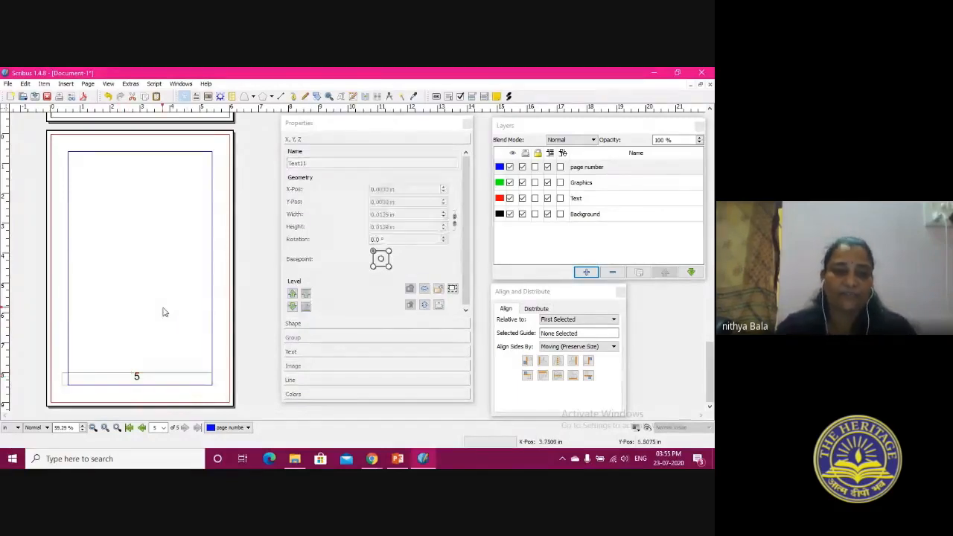
pyautogui.scroll(3, 136, 375)
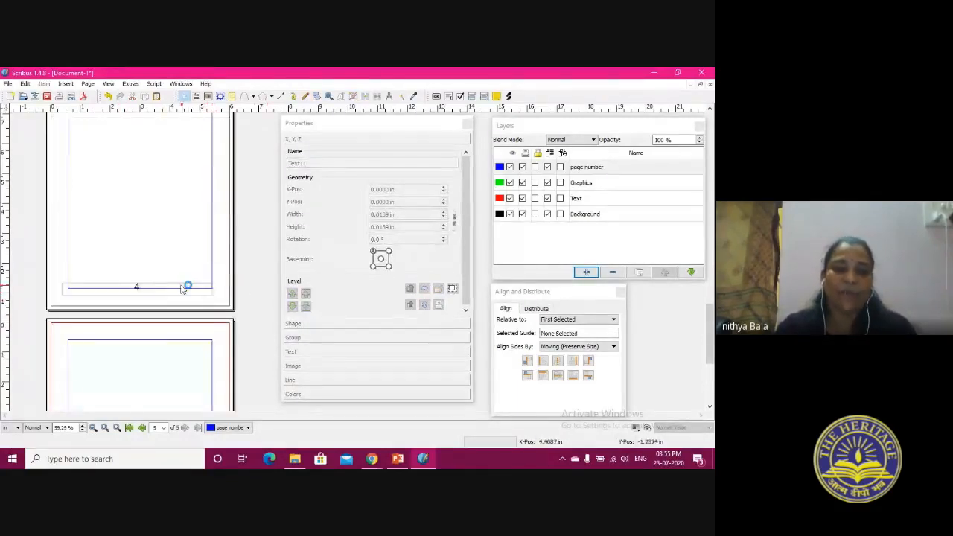
pyautogui.click(184, 281)
pyautogui.moveTo(184, 281); pyautogui.dragTo(190, 274)
pyautogui.click(227, 296)
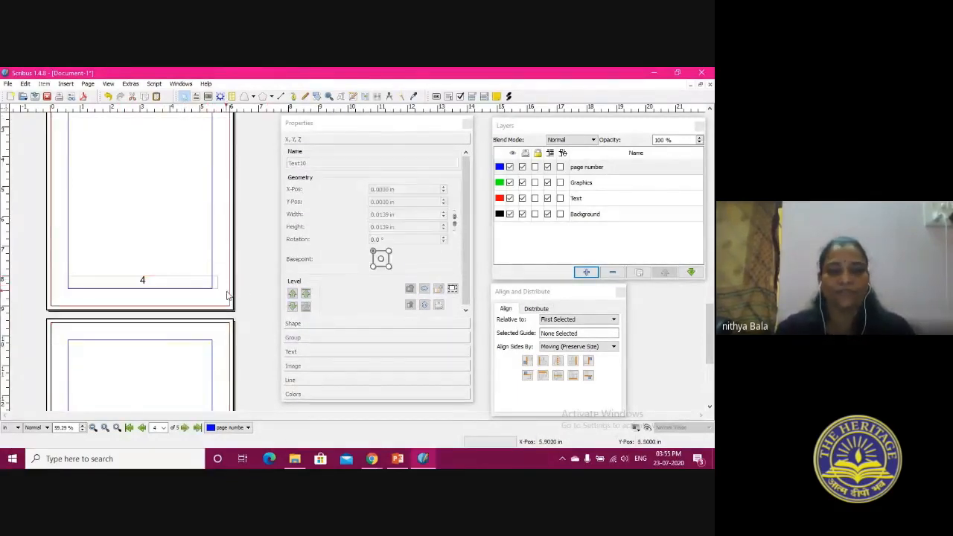
pyautogui.click(136, 284)
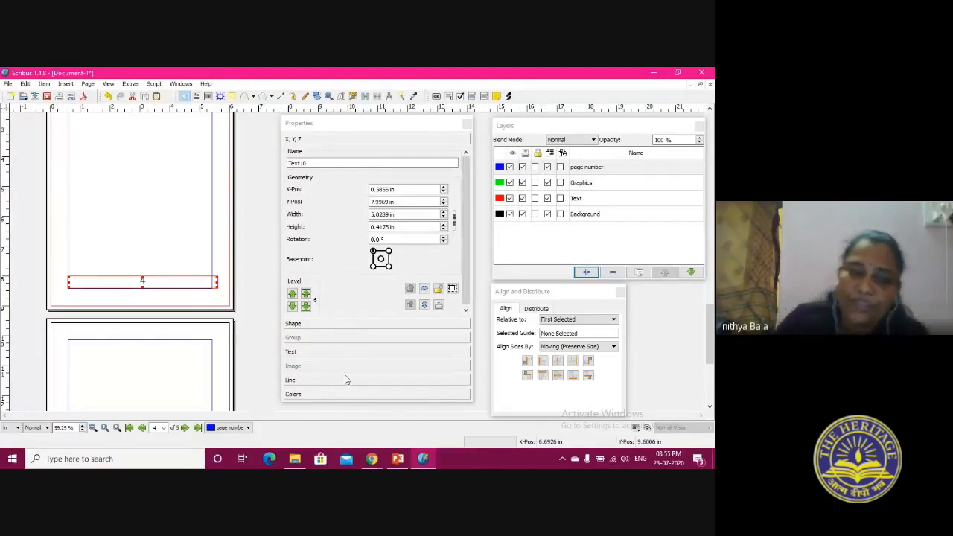
# Insert one blank page before page 1
pyautogui.scroll(10, 164, 304)
pyautogui.scroll(5, 166, 304)
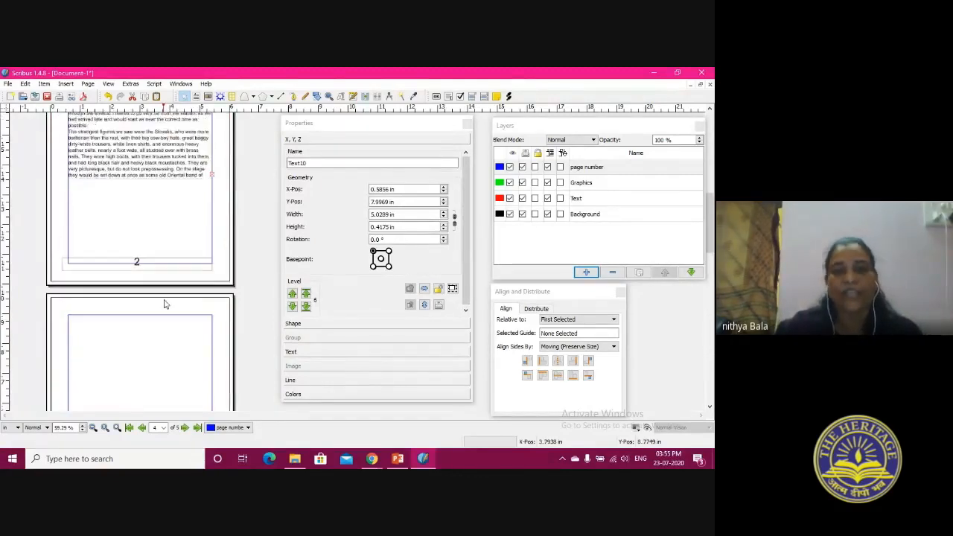
pyautogui.scroll(2, 166, 303)
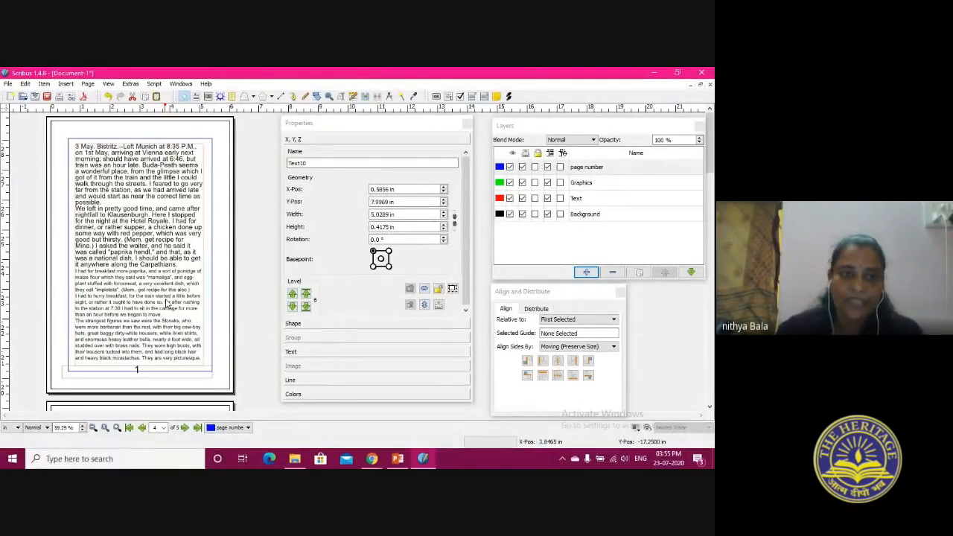
pyautogui.click(98, 164)
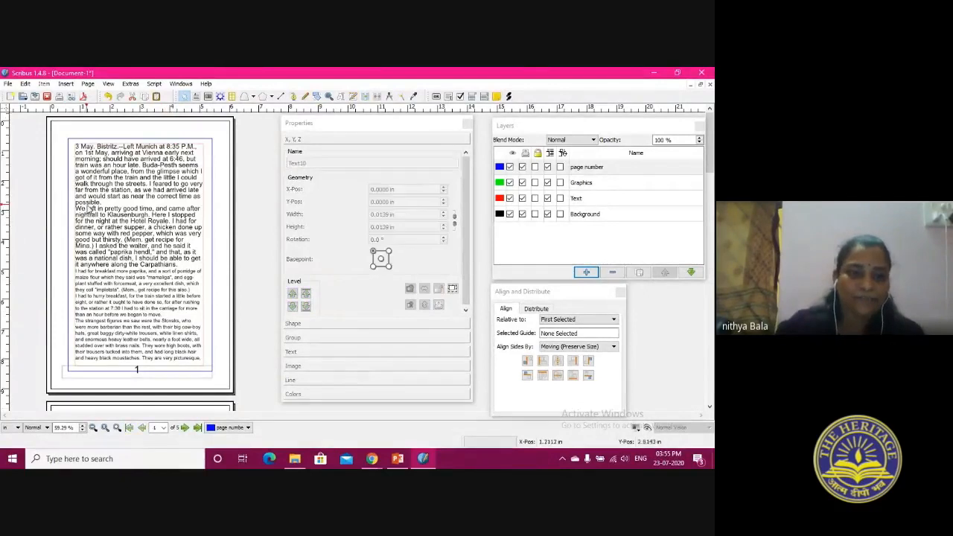
pyautogui.click(87, 84)
pyautogui.click(104, 91)
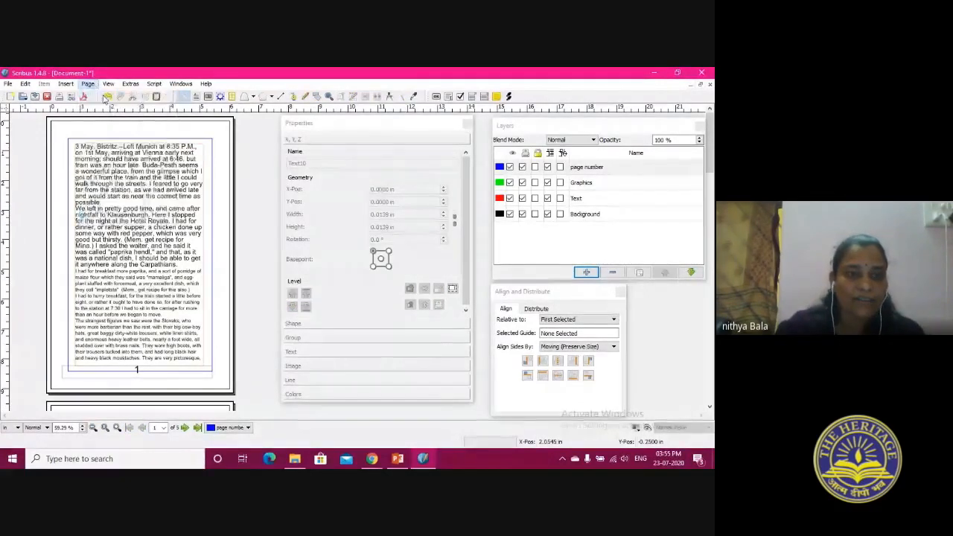
pyautogui.click(332, 216)
pyautogui.click(328, 222)
pyautogui.click(375, 324)
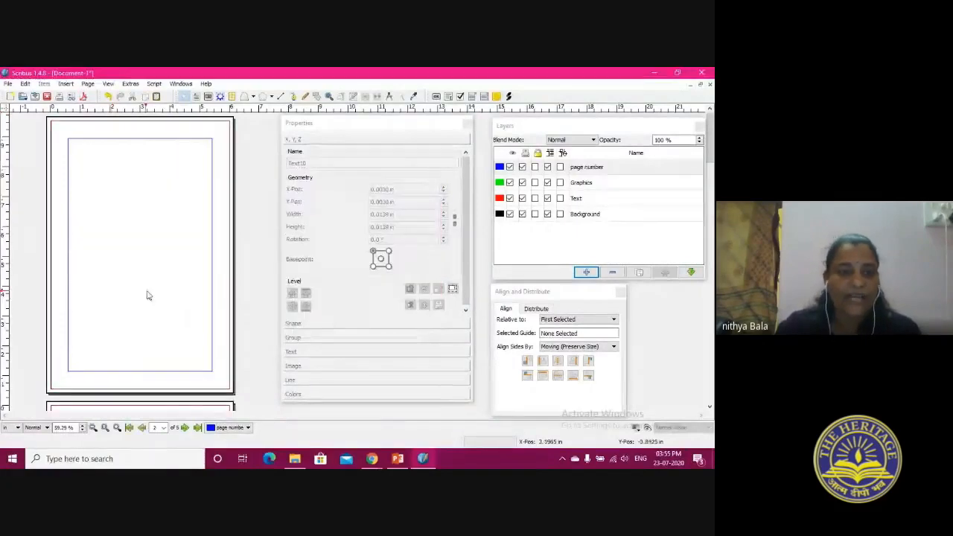
# Draw a text frame about 4.11 by 2.51 in on the new first page, at about X 1.09 in, Y 2.80 in
pyautogui.scroll(-3, 149, 296)
pyautogui.scroll(3, 149, 294)
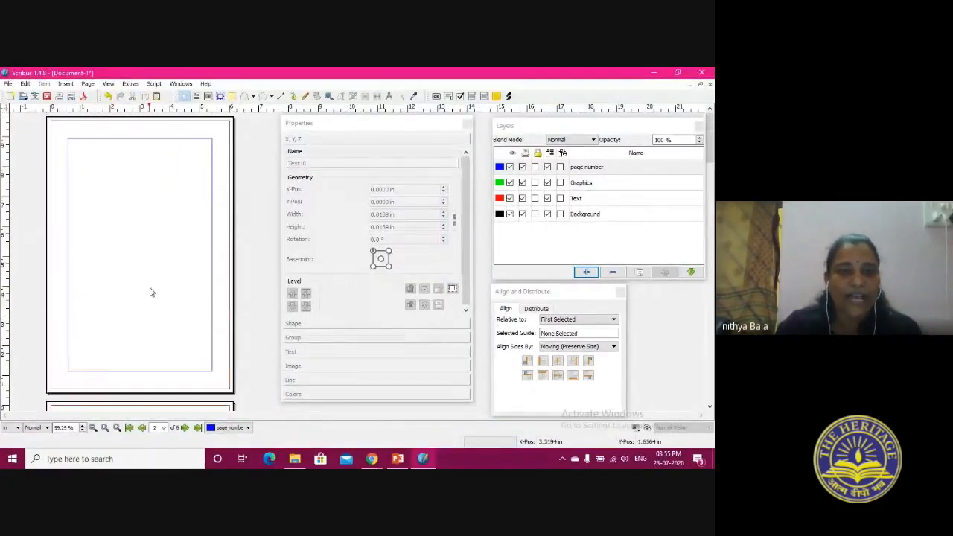
pyautogui.click(196, 96)
pyautogui.moveTo(83, 204)
pyautogui.mouseDown()
pyautogui.moveTo(130, 253)
pyautogui.moveTo(205, 278)
pyautogui.mouseUp()
pyautogui.press('a')
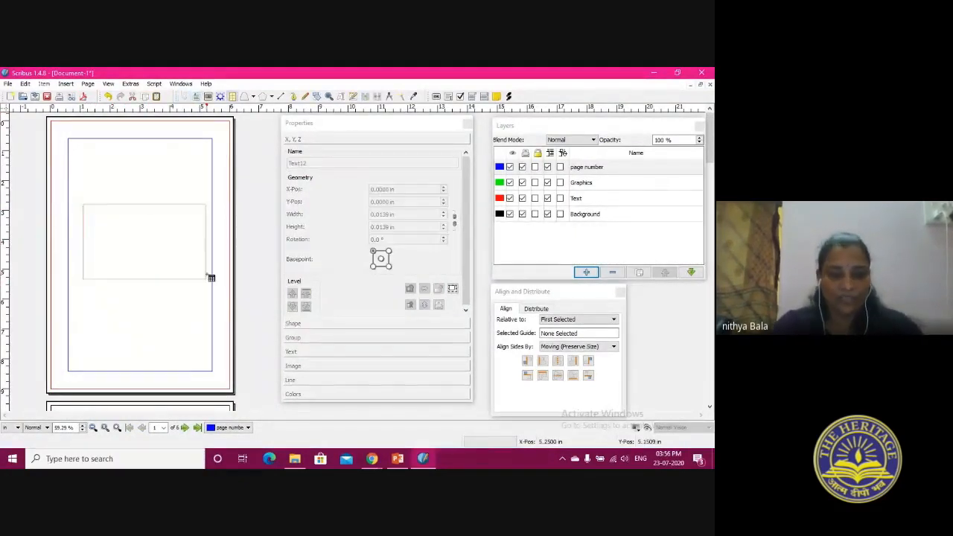
pyautogui.moveTo(211, 278); pyautogui.dragTo(184, 248)
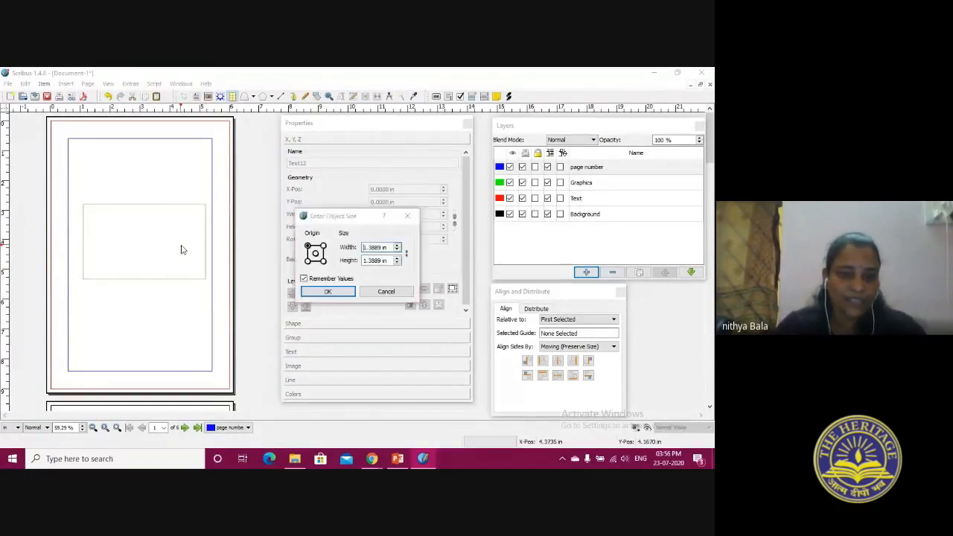
pyautogui.click(380, 292)
# Enter the title "Dracula" in the text frame on the first page
pyautogui.click(142, 250)
pyautogui.doubleClick(142, 245)
pyautogui.write('Dracula')
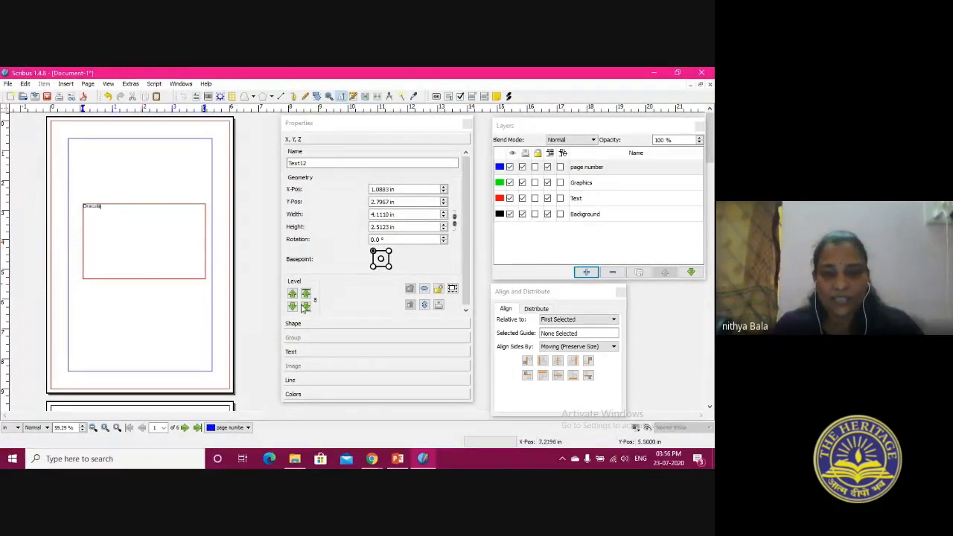
# Enlarge the title's font size to about 32 pt and centre the title in its frame
pyautogui.click(307, 353)
pyautogui.click(362, 221)
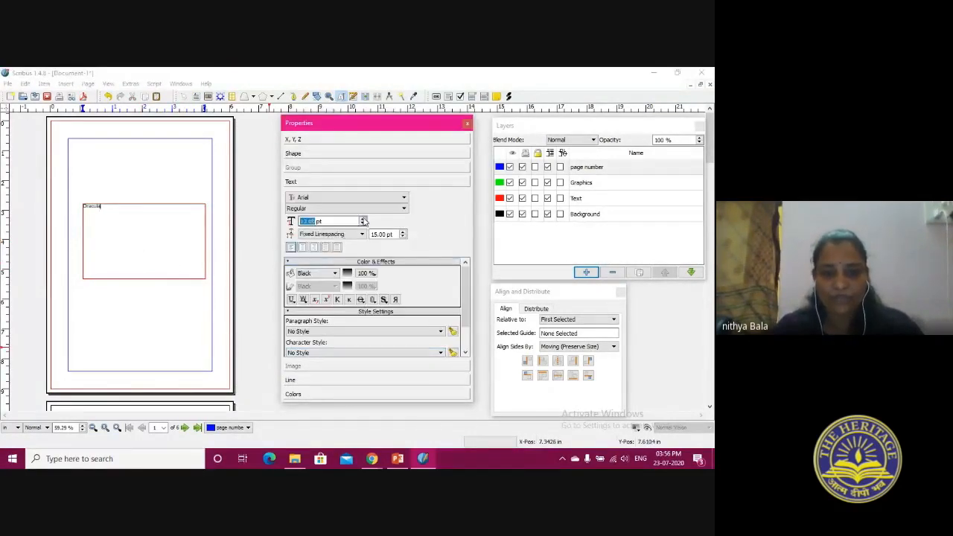
pyautogui.click(162, 238)
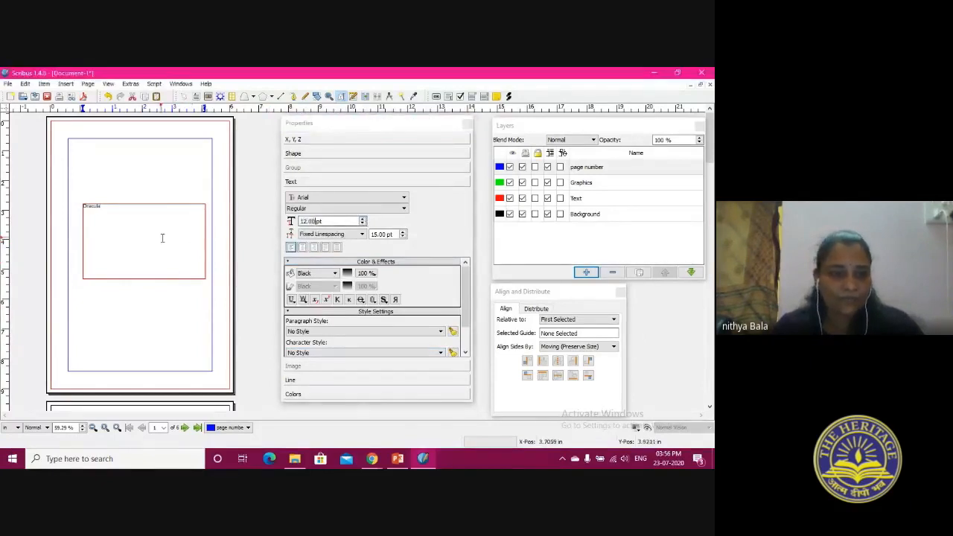
pyautogui.click(183, 96)
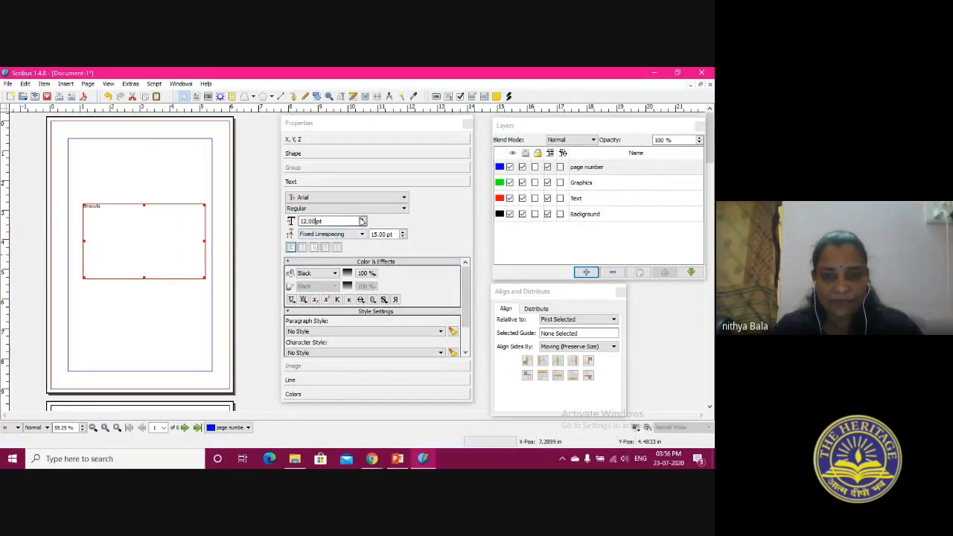
pyautogui.click(363, 221)
pyautogui.click(363, 221)
pyautogui.click(363, 221)
pyautogui.click(362, 220)
pyautogui.click(363, 220)
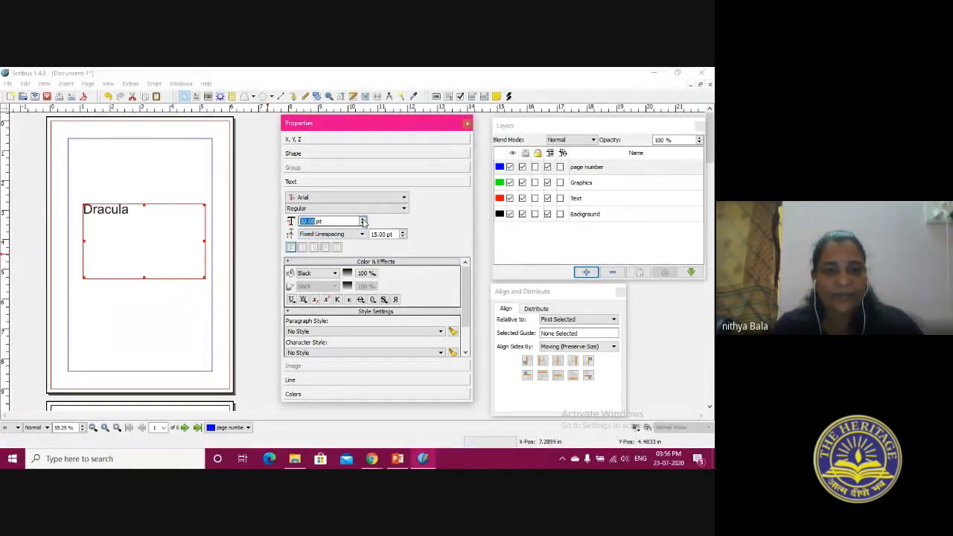
pyautogui.click(302, 247)
pyautogui.click(146, 329)
pyautogui.scroll(-10, 146, 328)
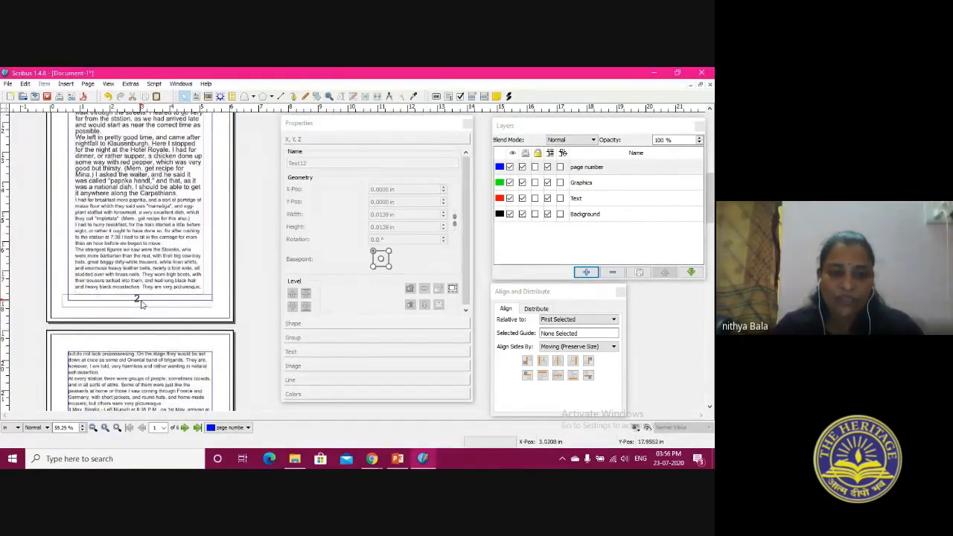
pyautogui.click(142, 303)
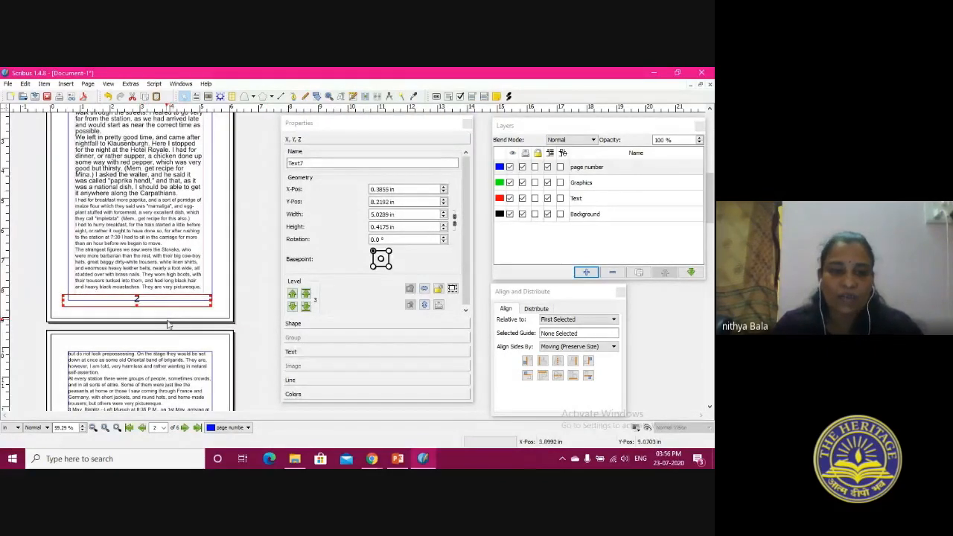
pyautogui.scroll(6, 168, 325)
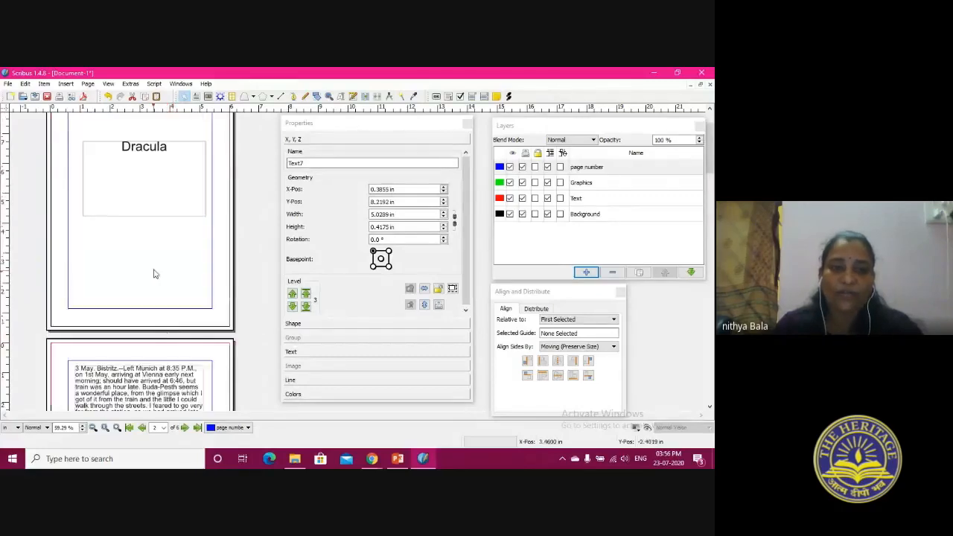
pyautogui.click(172, 283)
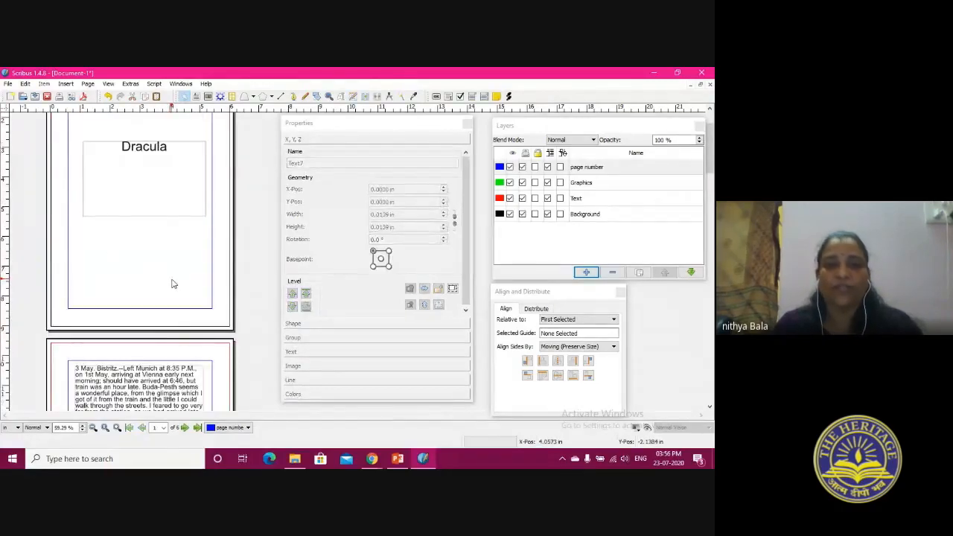
pyautogui.scroll(1, 172, 284)
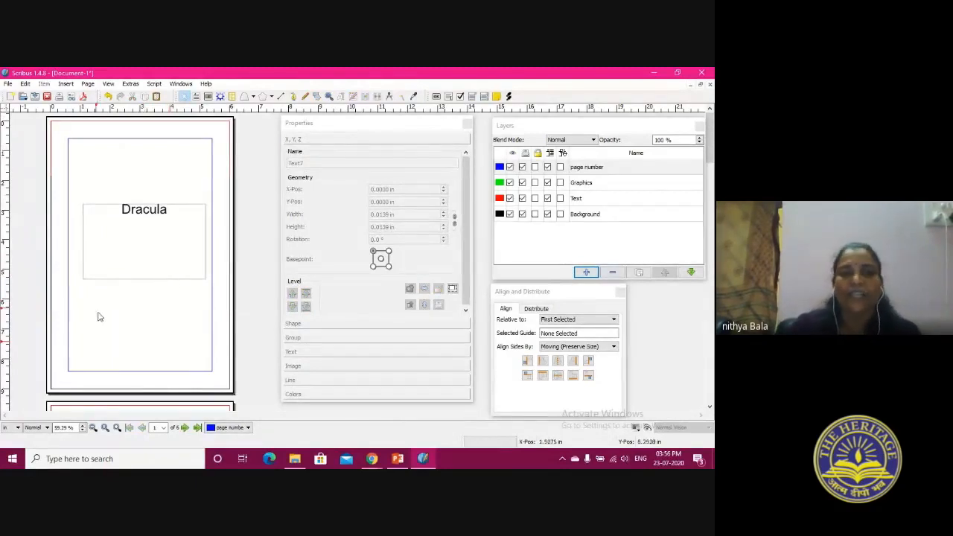
# Rename the existing section as Title Page in the Sections settings of the document setup
pyautogui.click(8, 84)
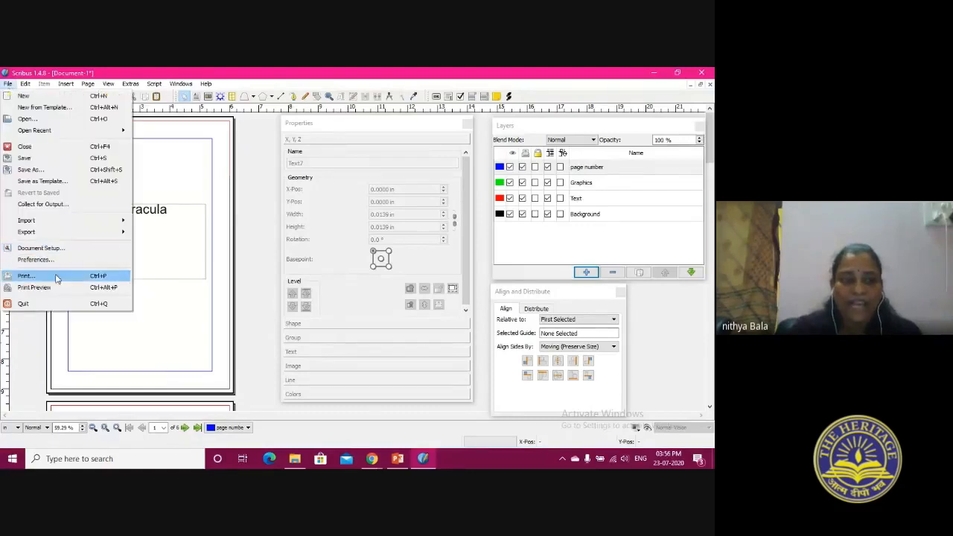
pyautogui.click(51, 250)
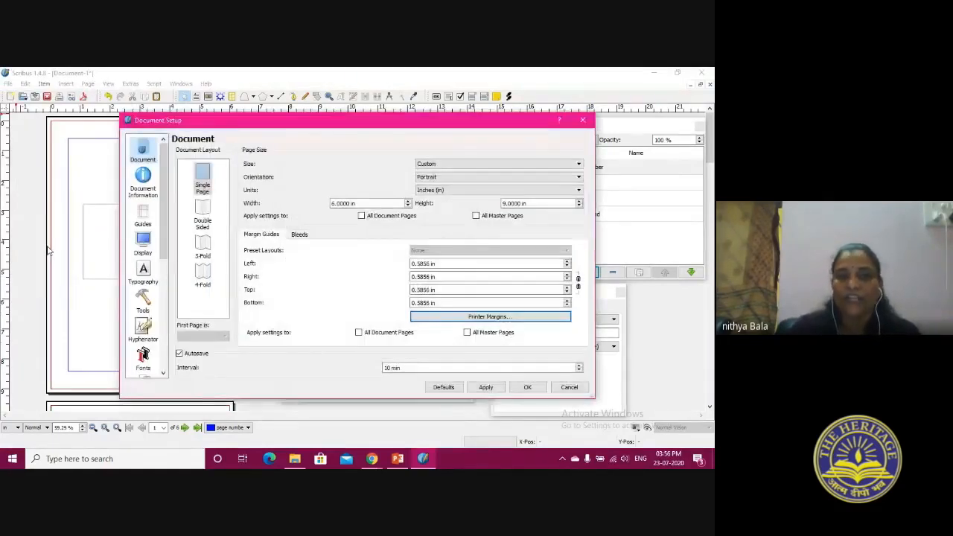
pyautogui.moveTo(163, 173); pyautogui.dragTo(160, 288)
pyautogui.click(143, 332)
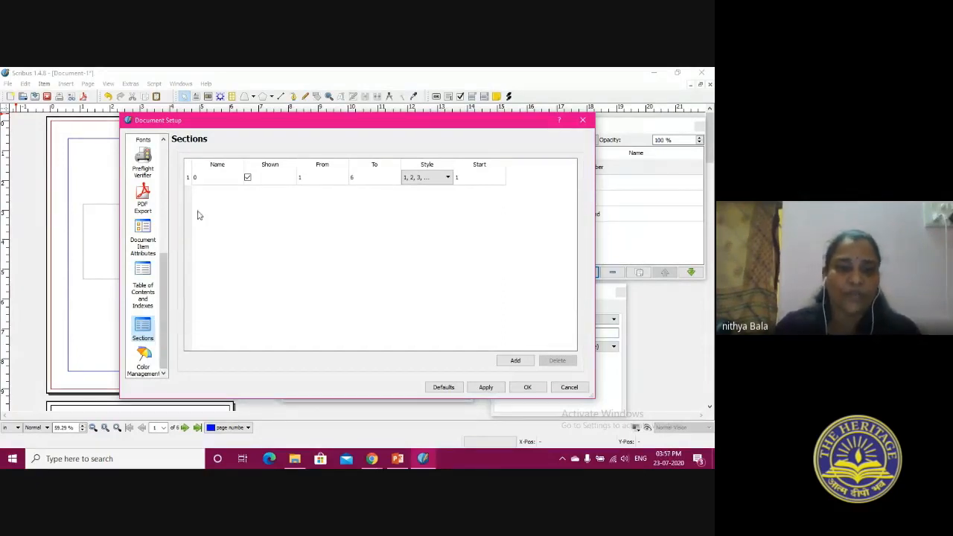
pyautogui.doubleClick(199, 178)
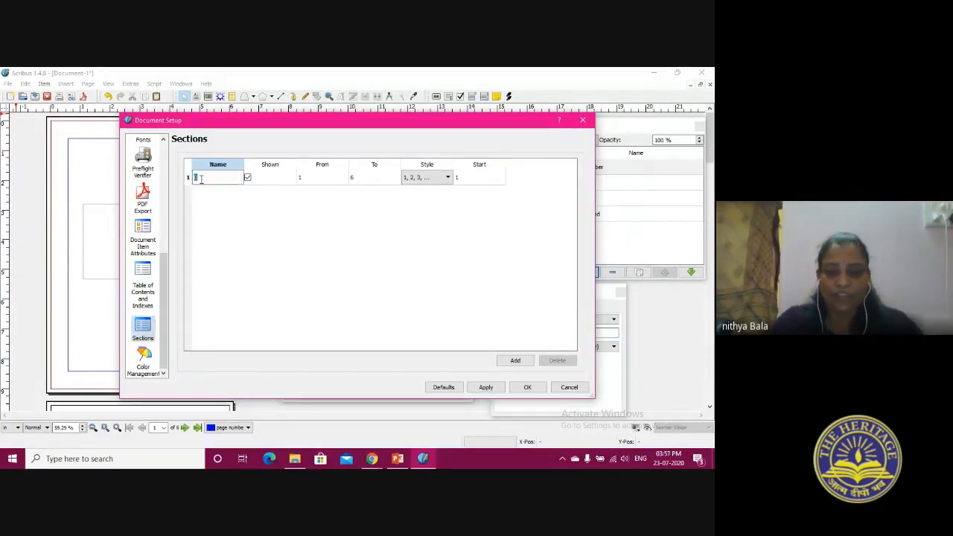
pyautogui.write('Titl')
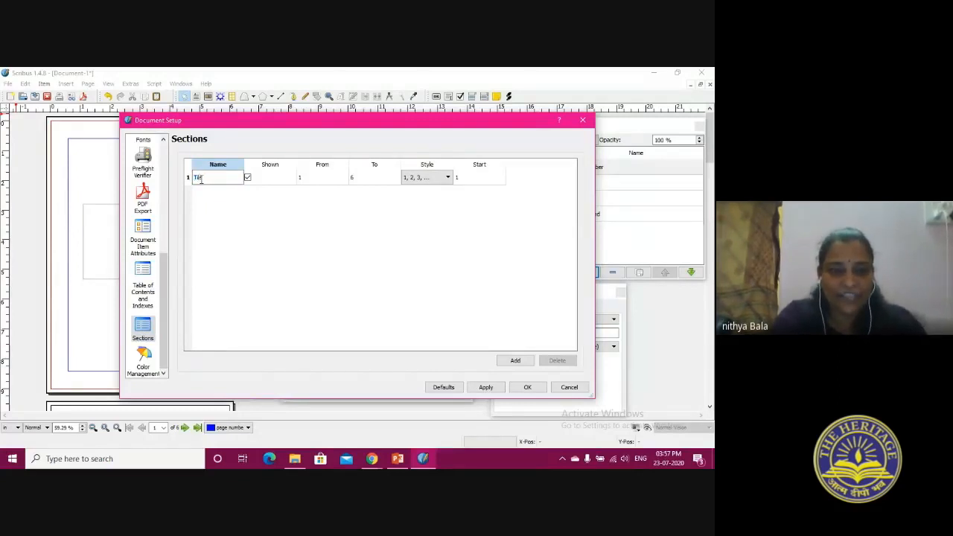
pyautogui.write('e Page')
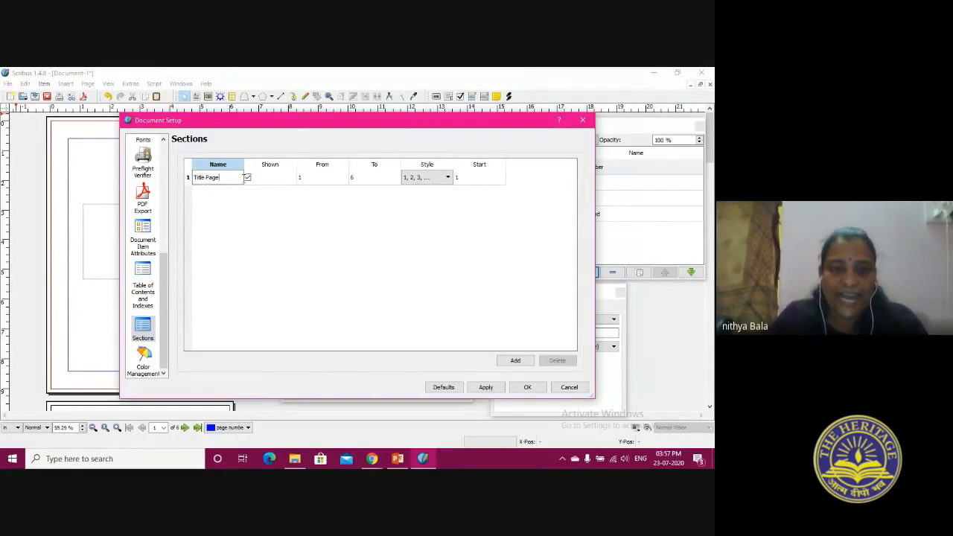
# End the Title Page section at page 1 and switch off the display of its page numbers
pyautogui.doubleClick(352, 184)
pyautogui.write('1')
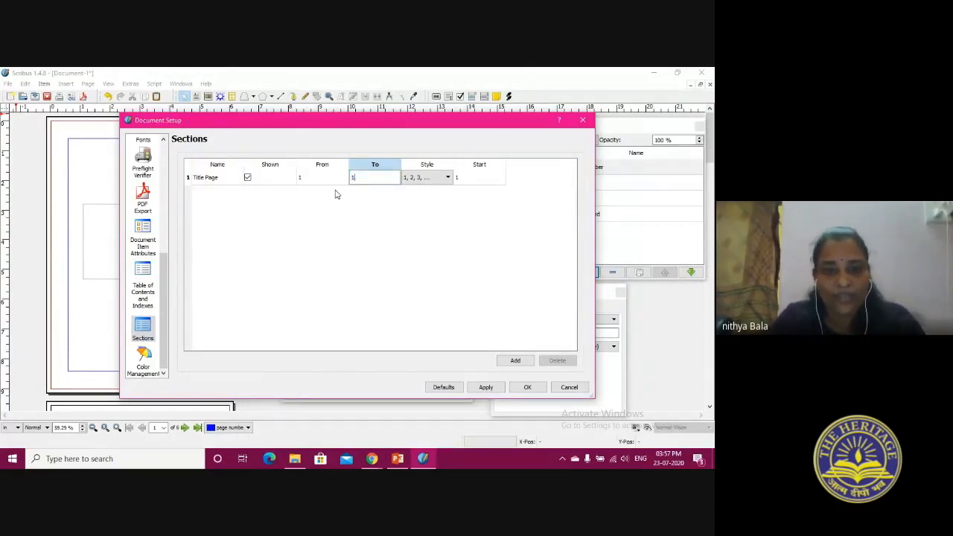
pyautogui.click(252, 181)
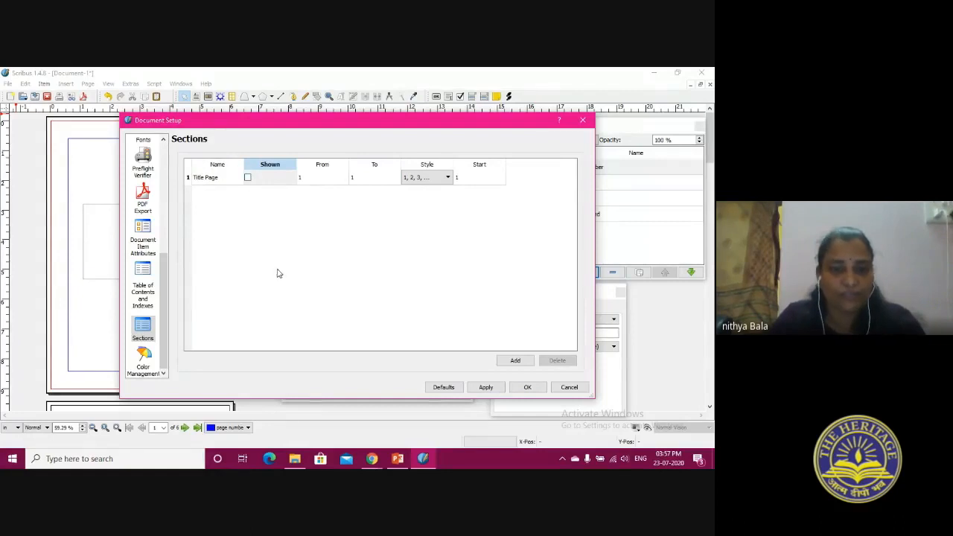
# Add a second section to the document and name it Body document
pyautogui.moveTo(277, 273)
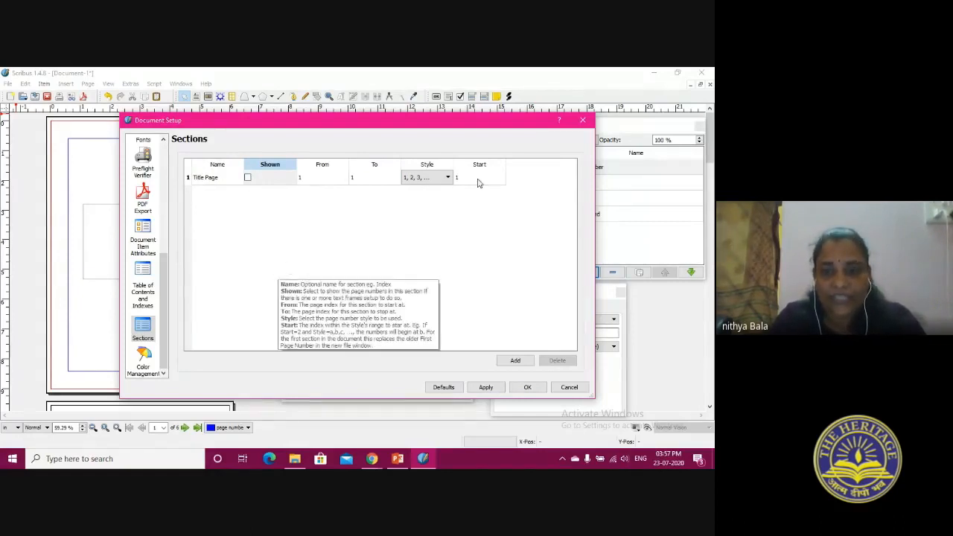
pyautogui.click(520, 363)
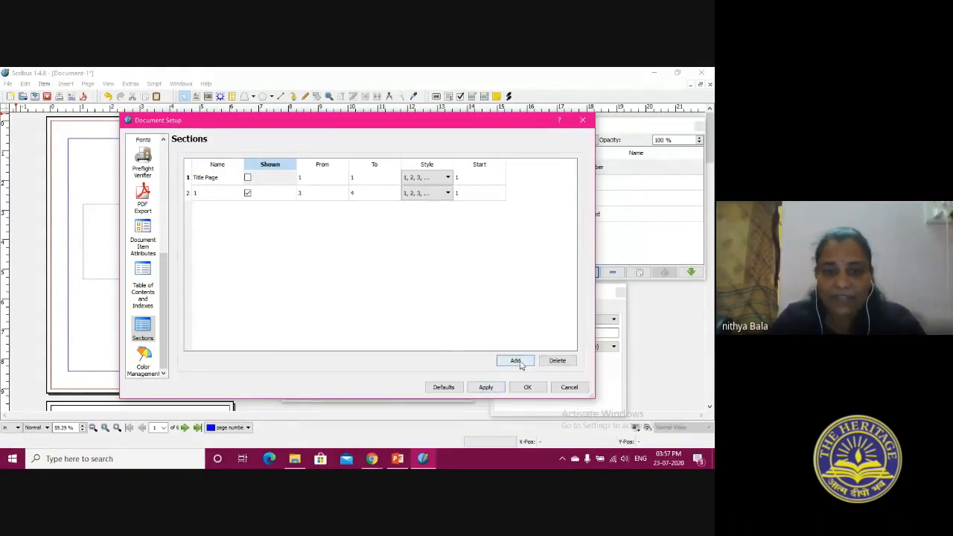
pyautogui.doubleClick(196, 194)
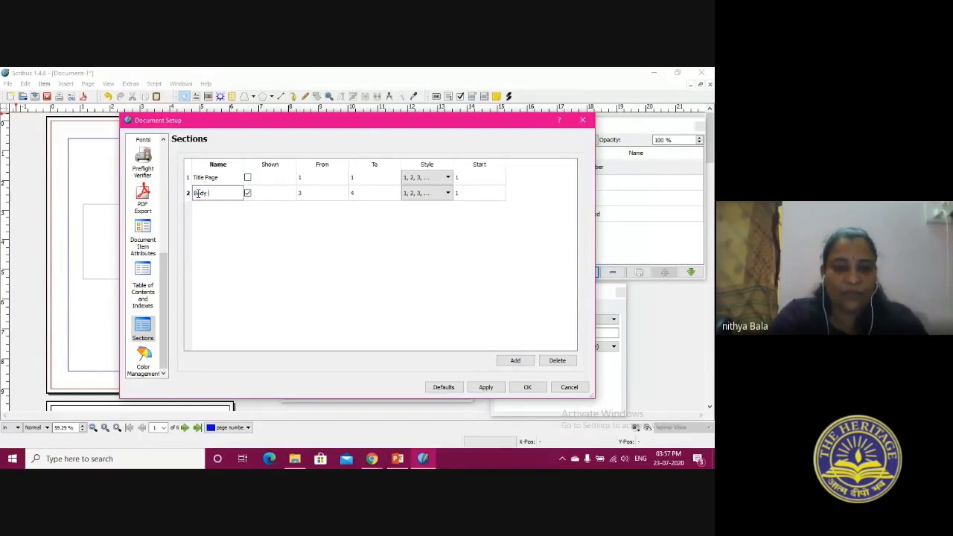
pyautogui.write('Body document')
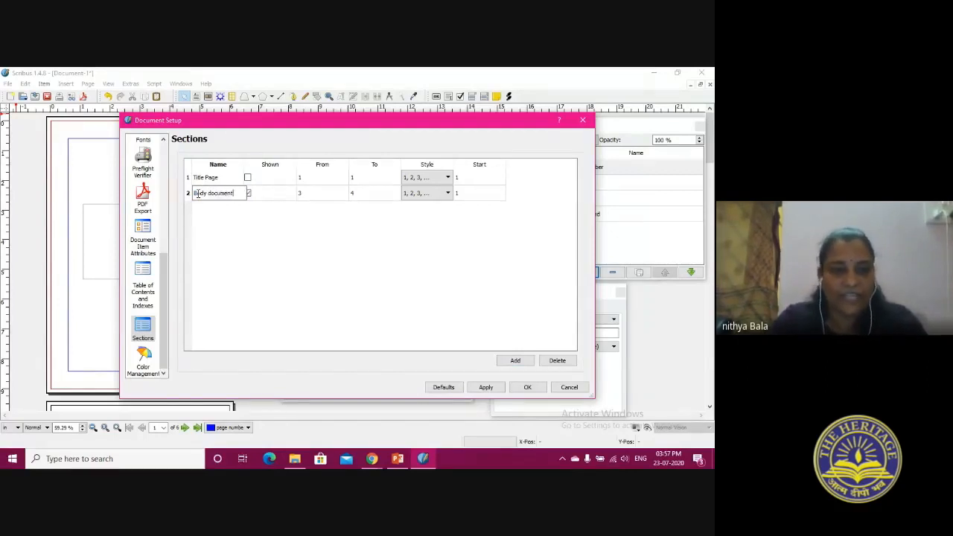
pyautogui.click(297, 283)
# Start the Body document section at page 2 and apply the section settings
pyautogui.doubleClick(301, 194)
pyautogui.write('2')
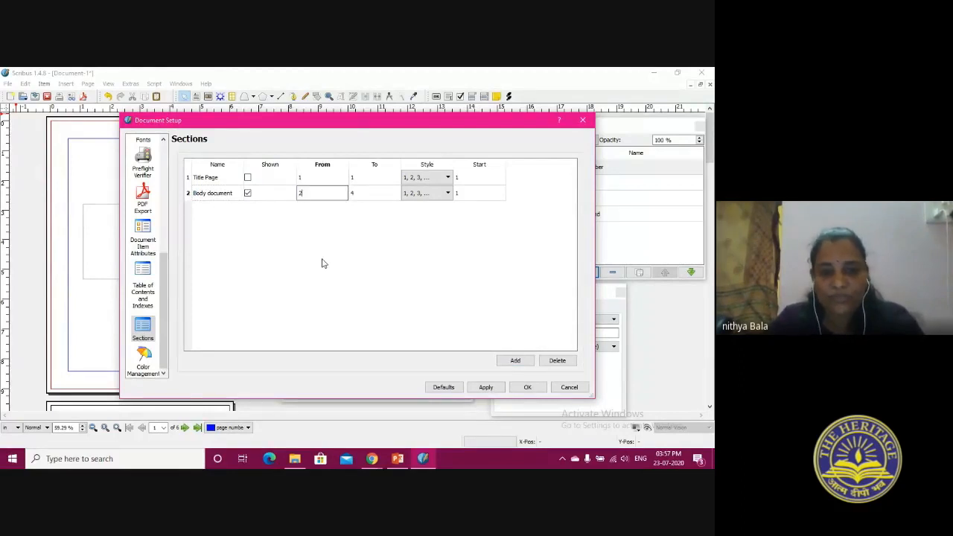
pyautogui.click(374, 195)
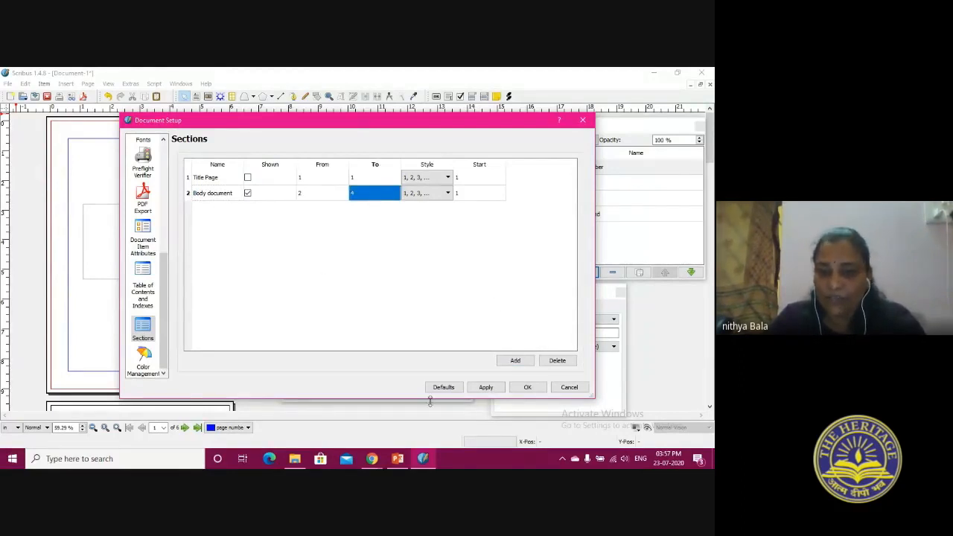
pyautogui.click(486, 388)
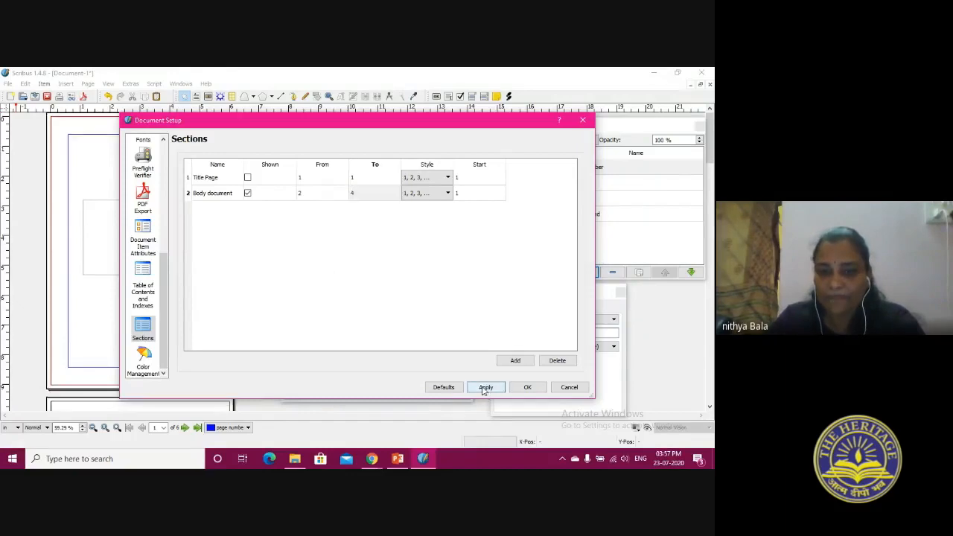
pyautogui.click(528, 387)
# Check the page number frame on the second page and compare it with the Dracula title page
pyautogui.scroll(-6, 153, 289)
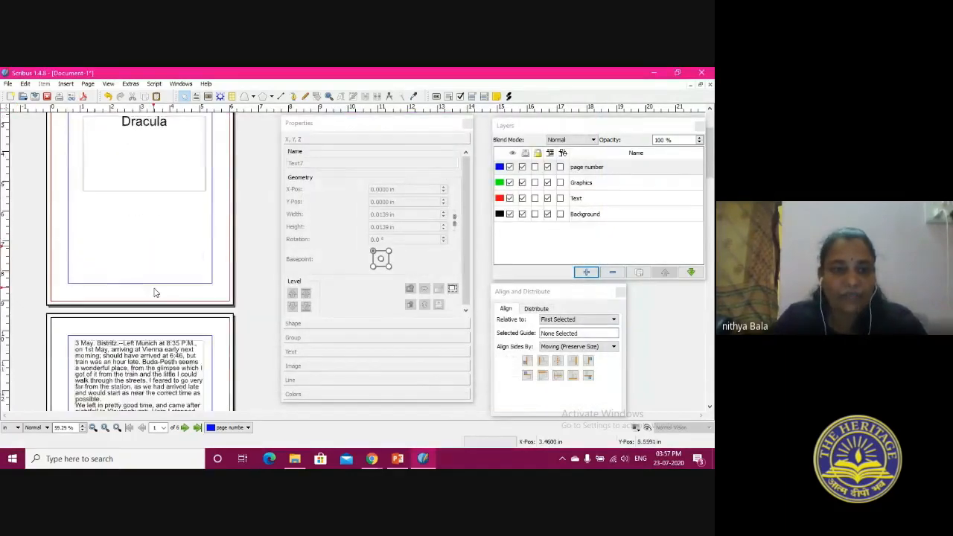
pyautogui.click(137, 359)
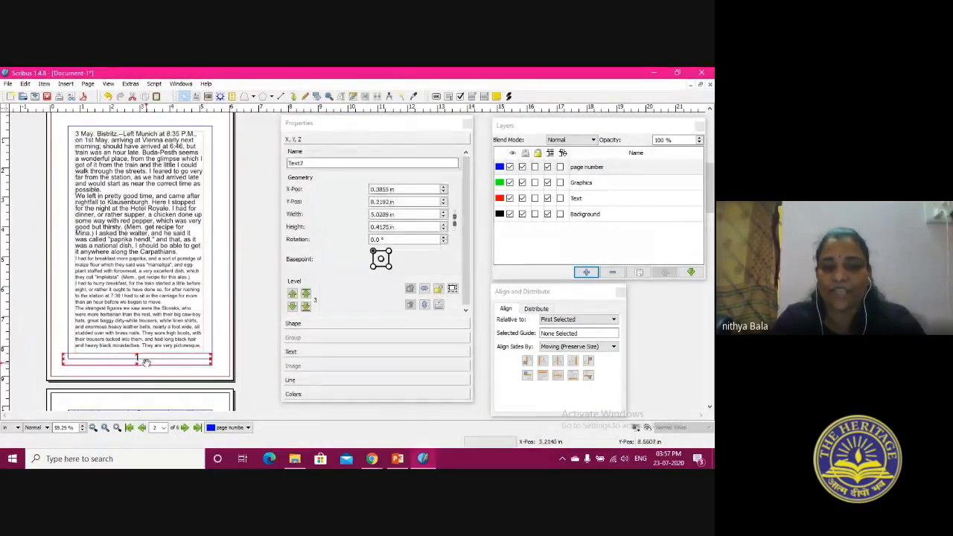
pyautogui.scroll(1, 147, 364)
pyautogui.scroll(6, 148, 363)
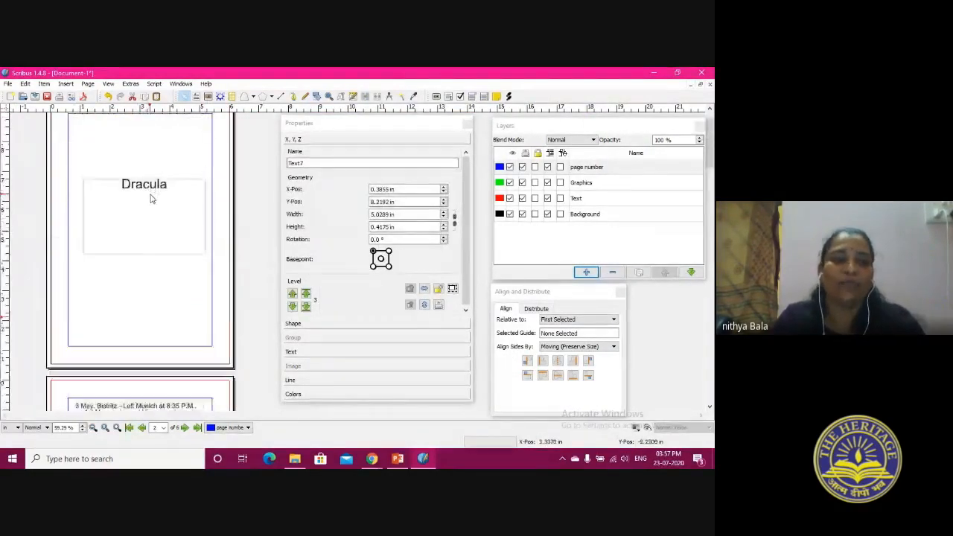
pyautogui.click(137, 192)
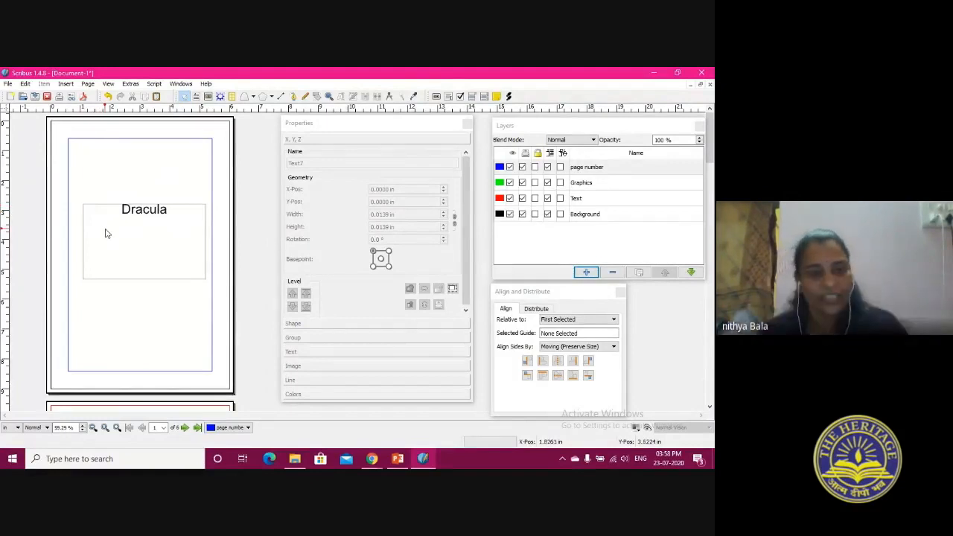
# Open Stacking and grouping.sla from the scribus folder on the desktop and fit the whole page in view
pyautogui.click(23, 97)
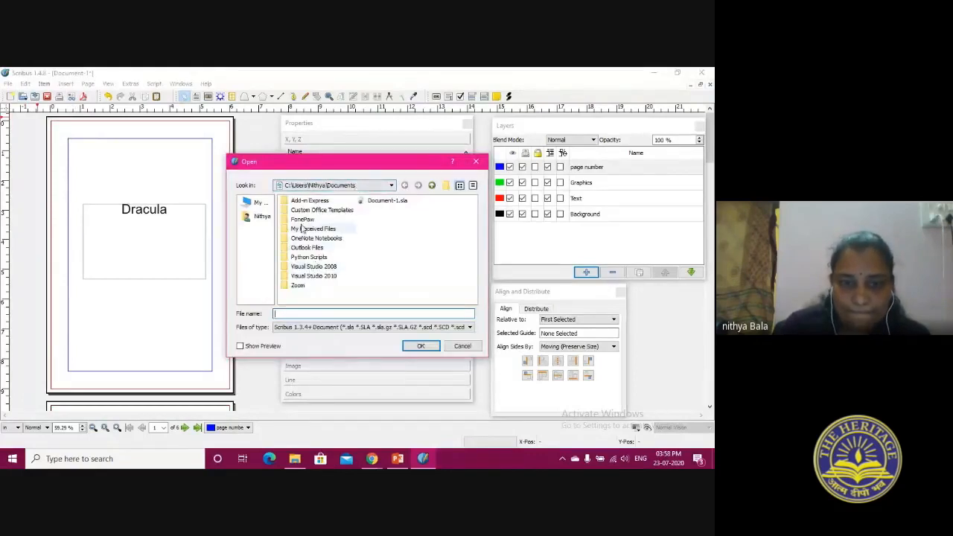
pyautogui.click(313, 186)
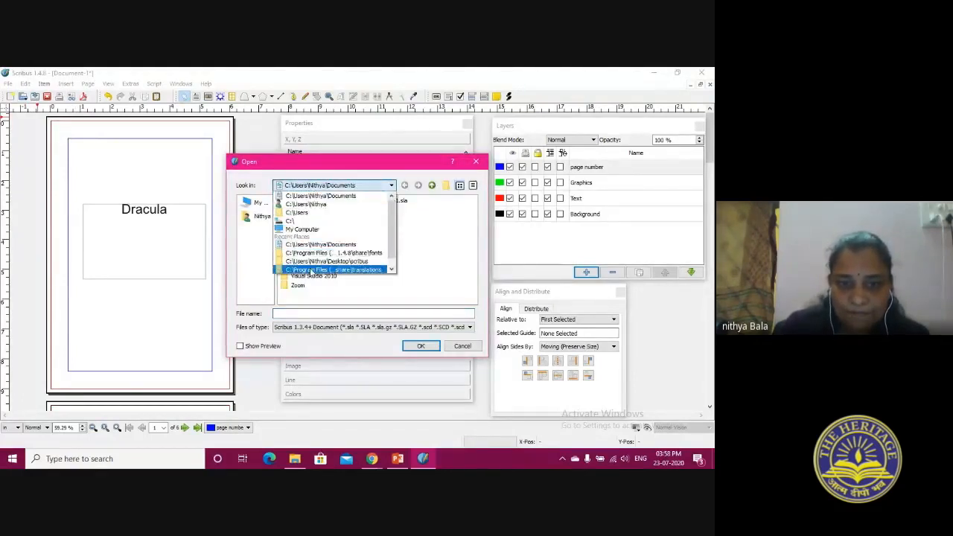
pyautogui.click(322, 262)
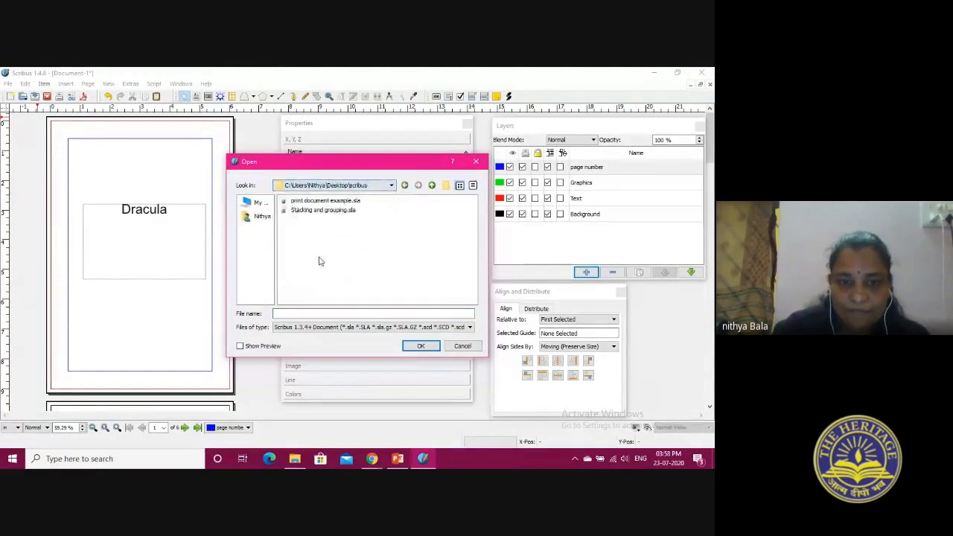
pyautogui.click(323, 210)
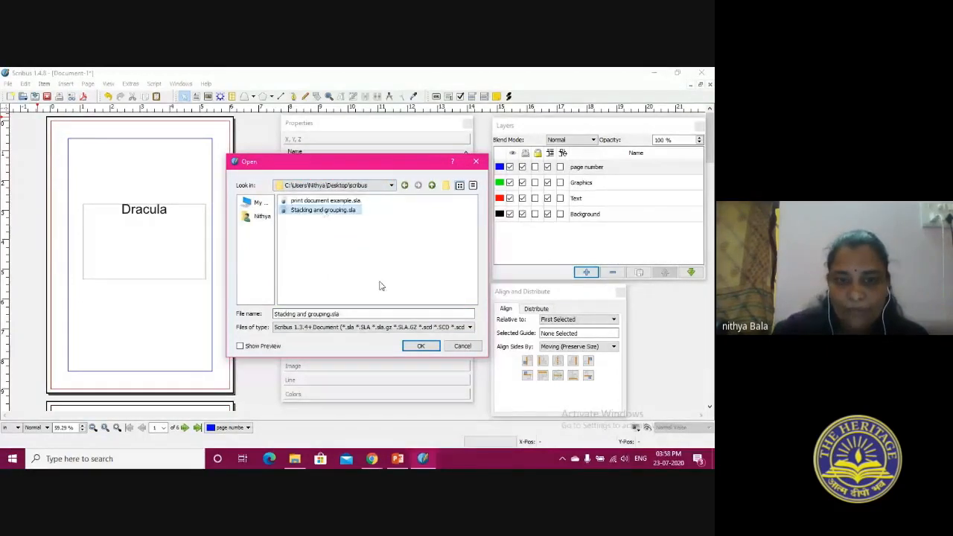
pyautogui.click(421, 346)
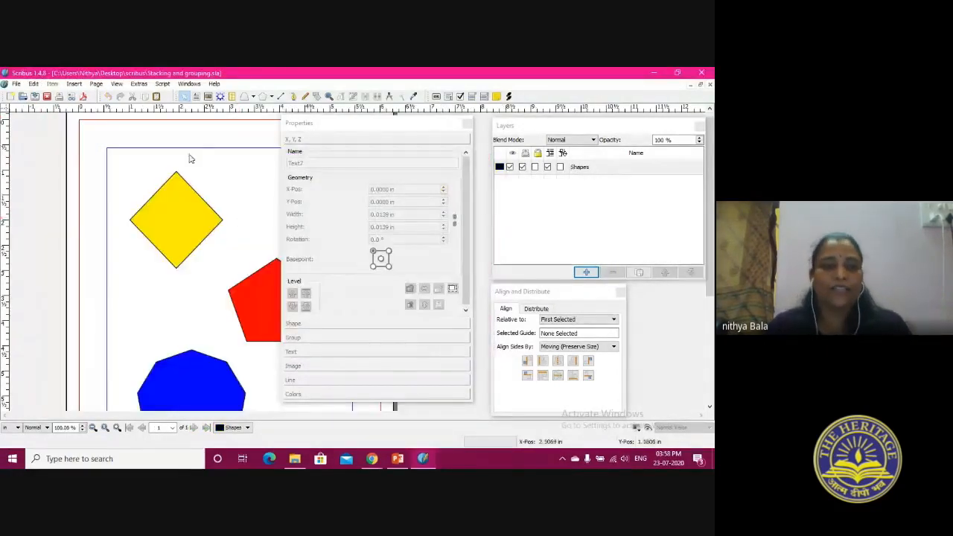
pyautogui.click(117, 84)
pyautogui.press('Escape')
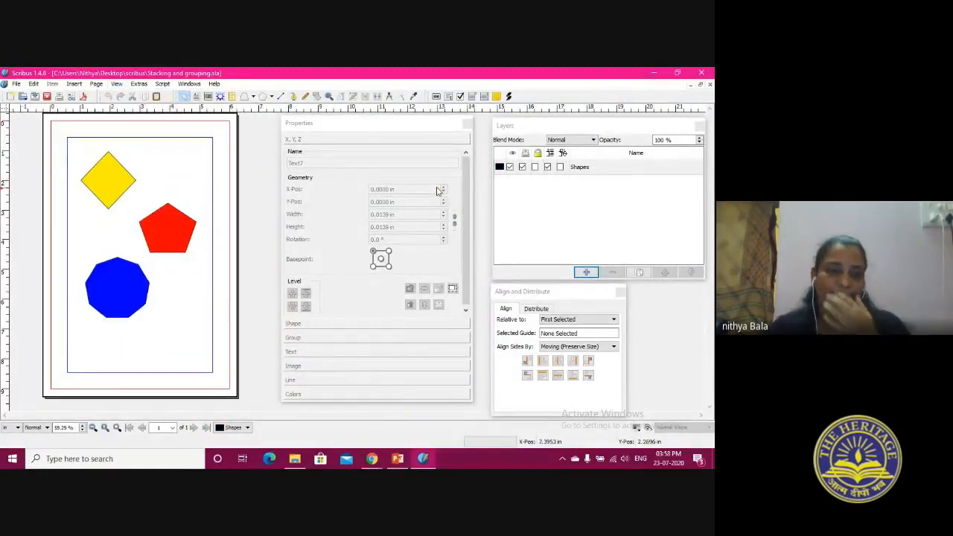
# Rearrange the shapes on the Shapes layer so the blue polygon overlaps both the yellow diamond and the red pentagon
pyautogui.click(632, 168)
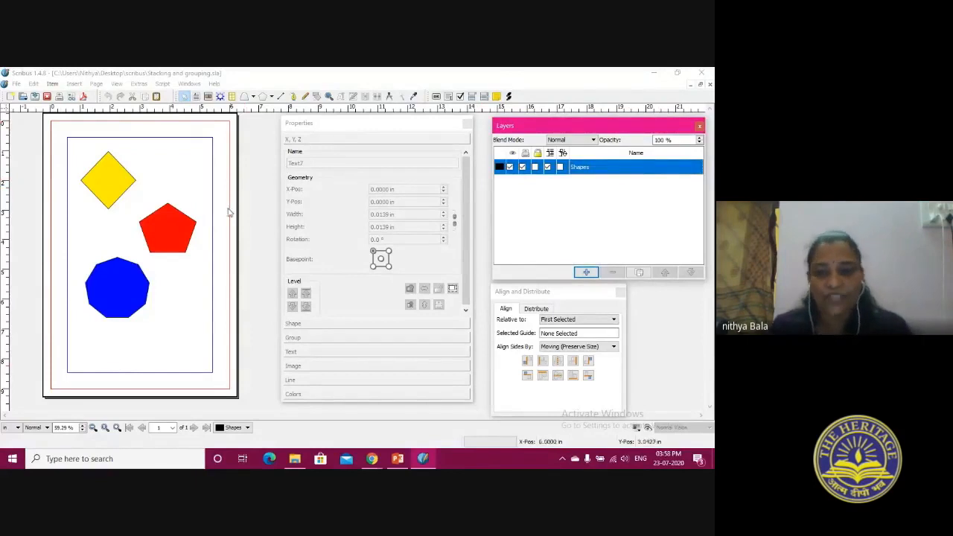
pyautogui.moveTo(111, 191); pyautogui.dragTo(131, 194)
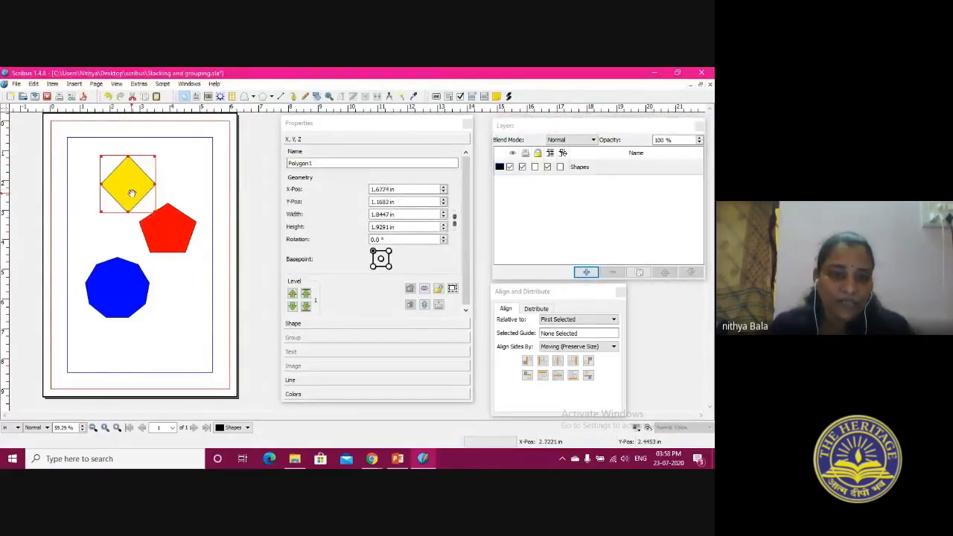
pyautogui.moveTo(160, 231)
pyautogui.mouseDown()
pyautogui.moveTo(196, 187)
pyautogui.moveTo(158, 208)
pyautogui.moveTo(148, 195)
pyautogui.moveTo(168, 233)
pyautogui.mouseUp()
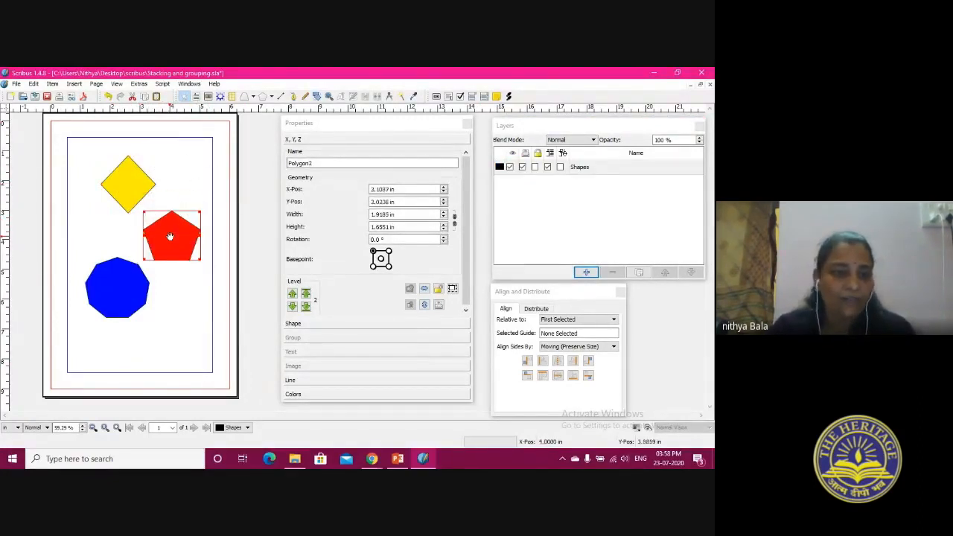
pyautogui.moveTo(129, 291); pyautogui.dragTo(121, 321)
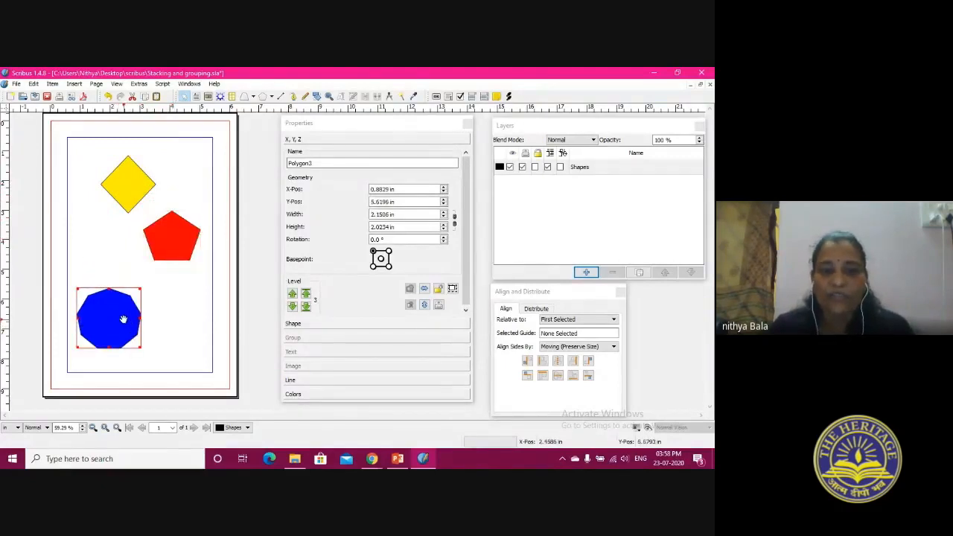
pyautogui.moveTo(120, 322); pyautogui.dragTo(153, 249)
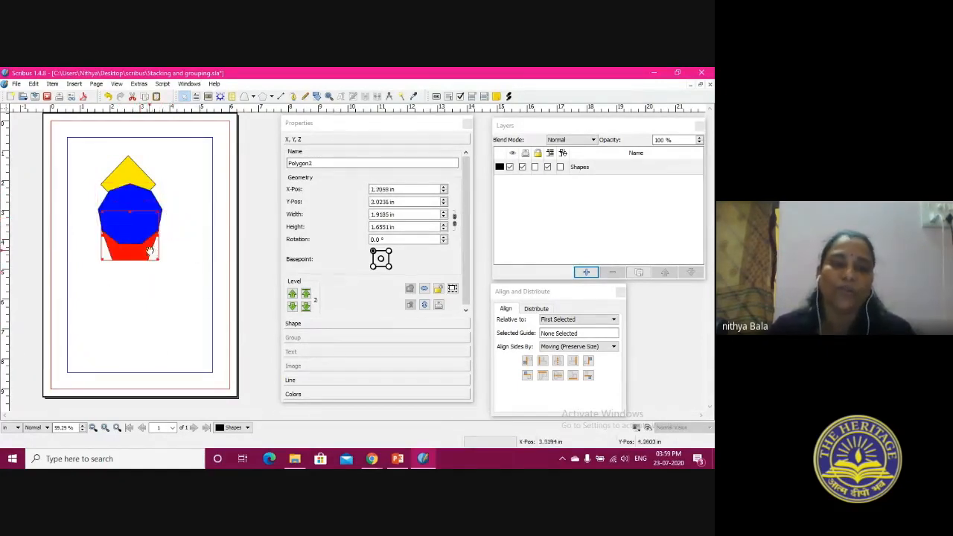
# Raise the red pentagon one level so it lies in front of the blue polygon
pyautogui.rightClick(142, 254)
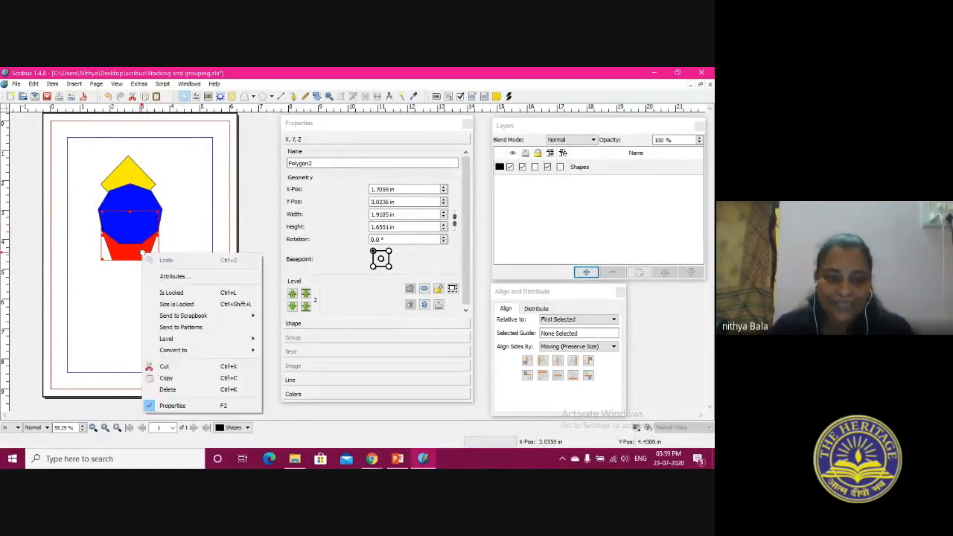
pyautogui.moveTo(186, 339)
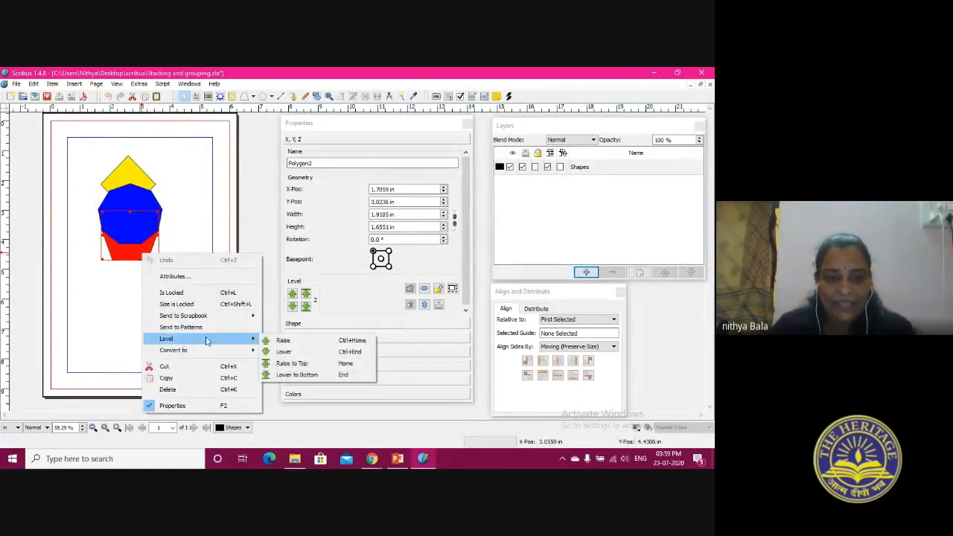
pyautogui.click(297, 342)
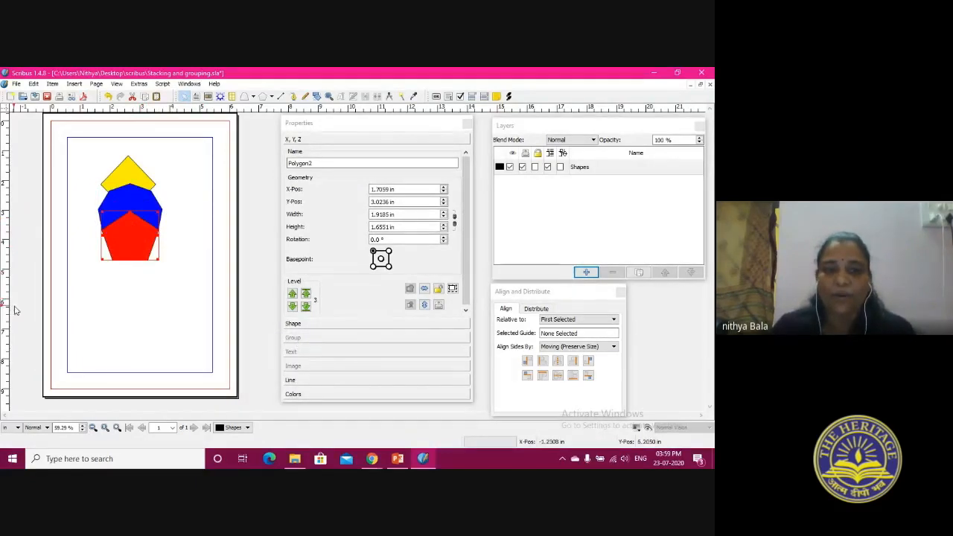
# Raise the yellow diamond to the top of the stack
pyautogui.click(128, 179)
pyautogui.rightClick(129, 181)
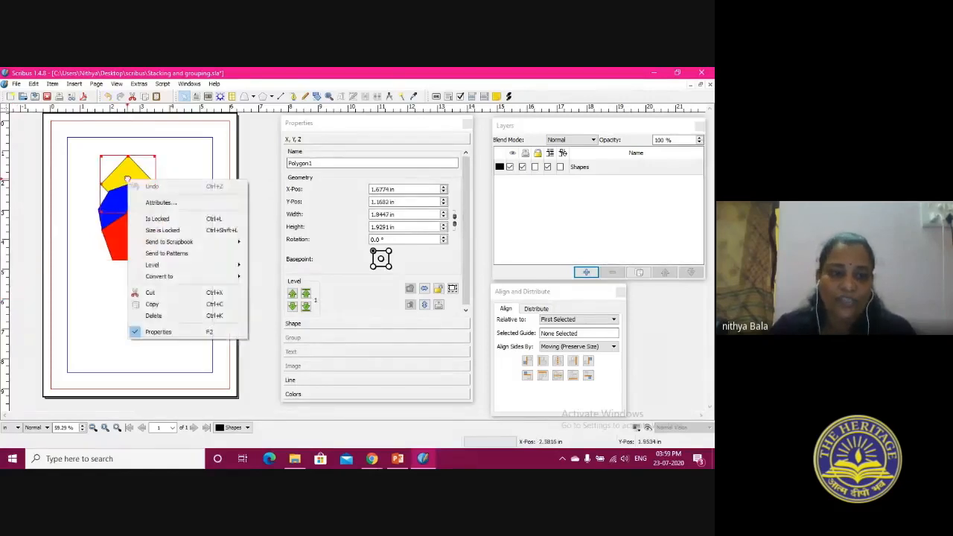
pyautogui.moveTo(223, 265)
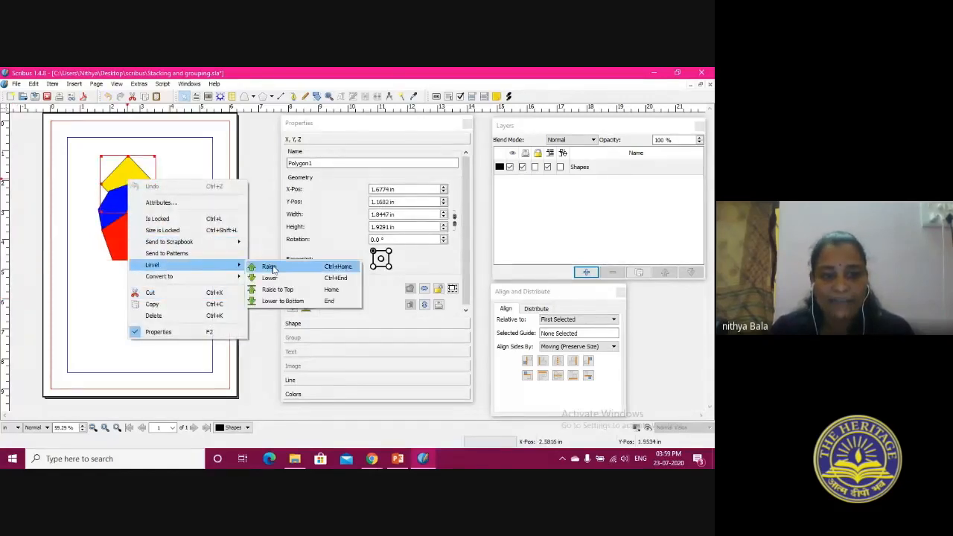
pyautogui.click(282, 289)
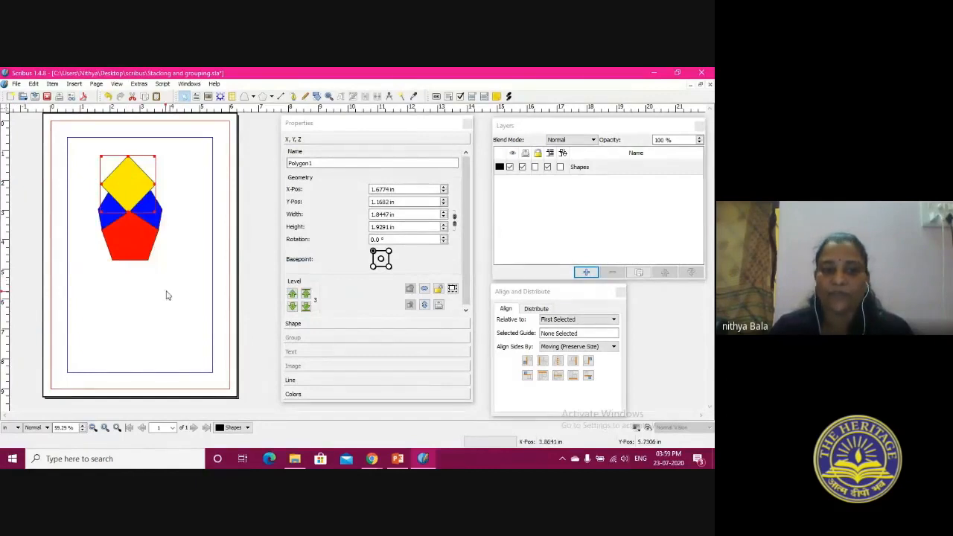
# Lower the yellow diamond by one level and send it on to the bottom of the stack
pyautogui.rightClick(128, 174)
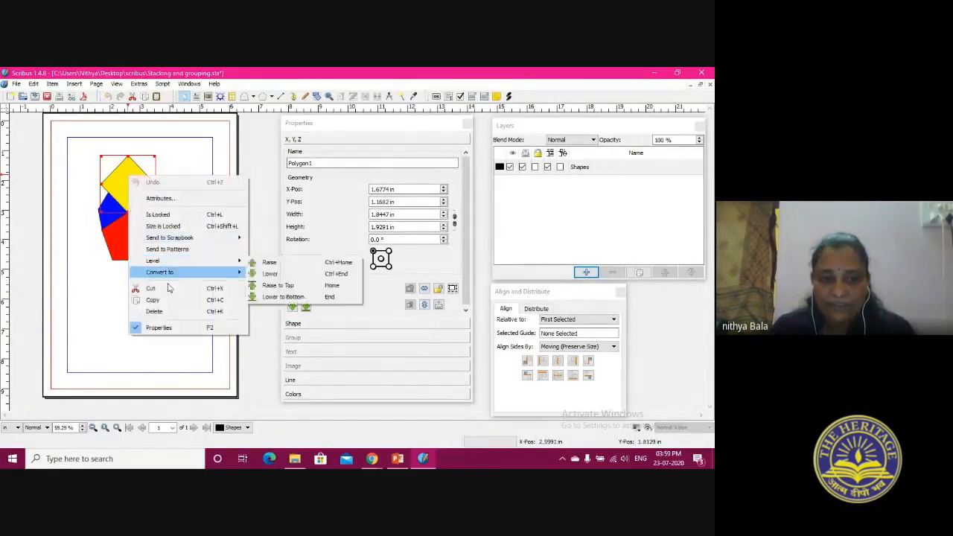
pyautogui.click(305, 274)
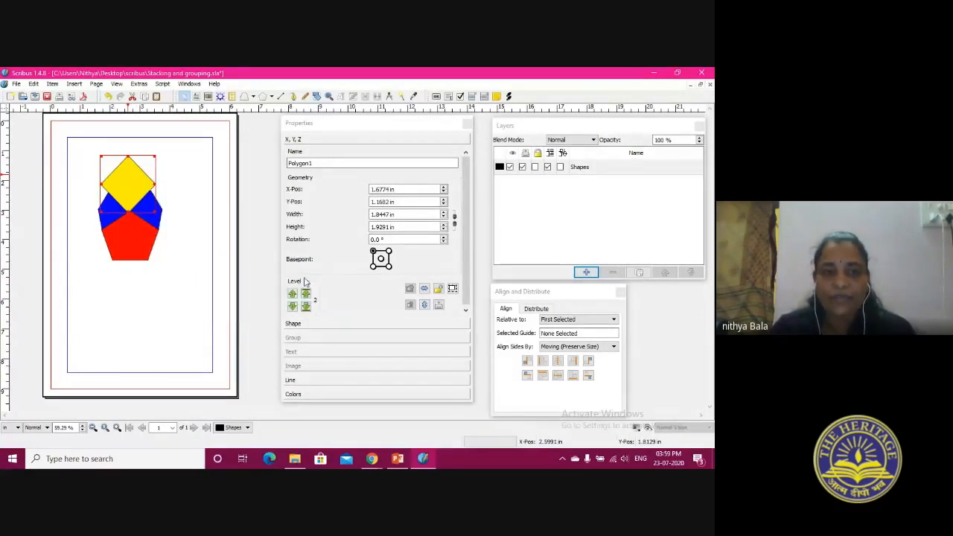
pyautogui.rightClick(126, 179)
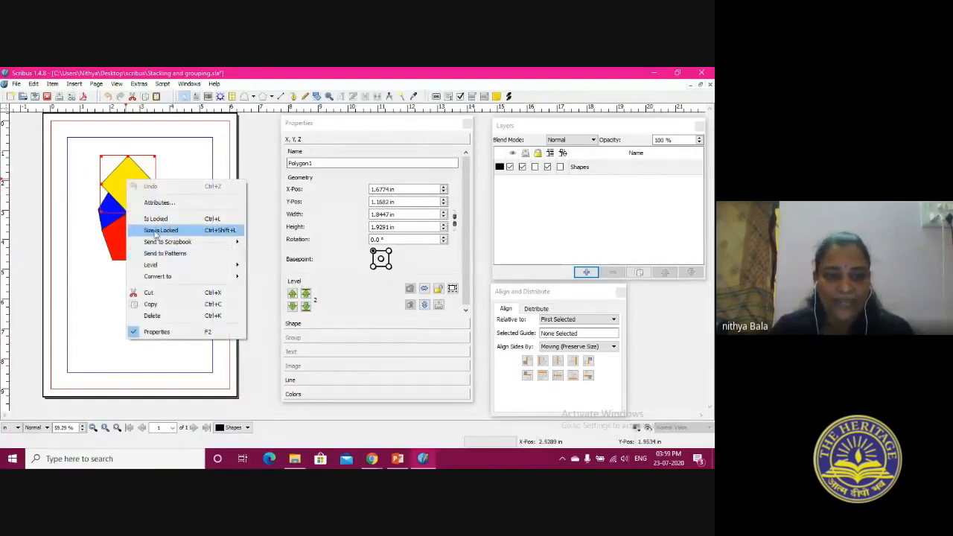
pyautogui.moveTo(156, 265)
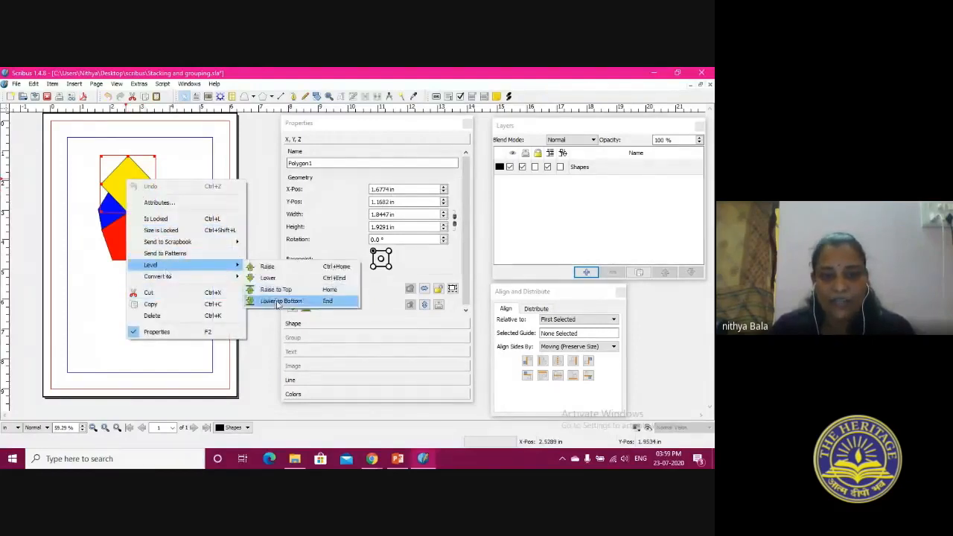
pyautogui.click(277, 301)
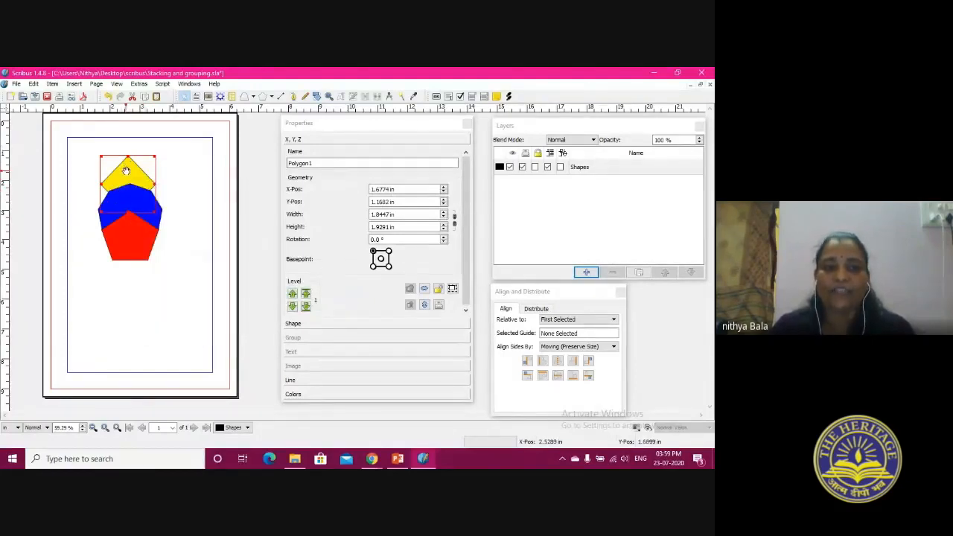
# Spread the stack out by moving the yellow diamond, the blue polygon and the red pentagon apart
pyautogui.moveTo(126, 171); pyautogui.dragTo(167, 164)
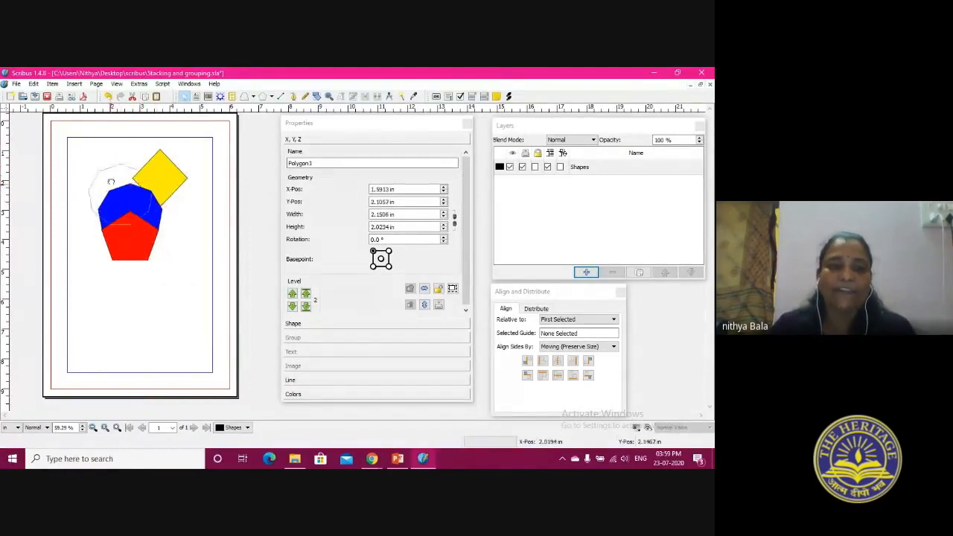
pyautogui.click(110, 196)
pyautogui.moveTo(126, 242); pyautogui.dragTo(165, 240)
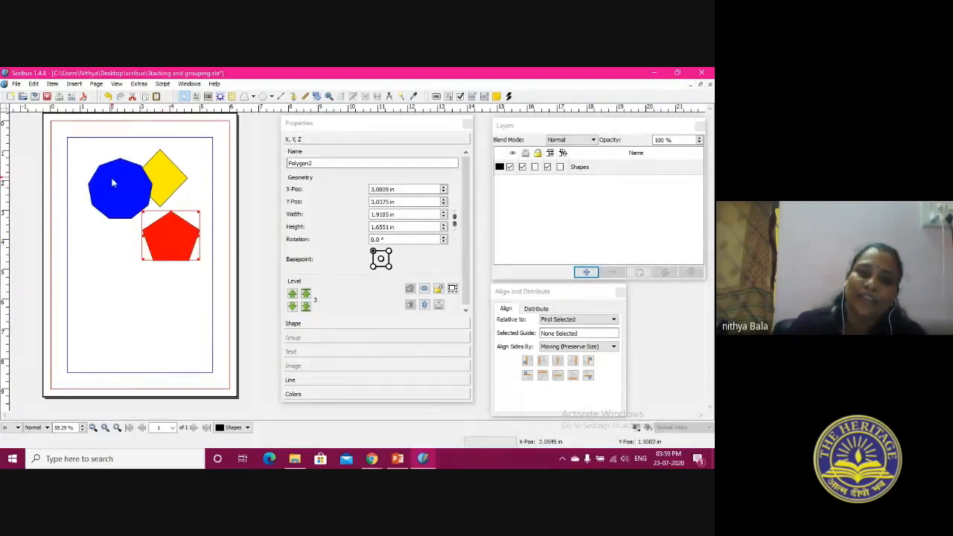
# Stack the blue polygon and the red pentagon over the yellow diamond, and spread the three shapes into an overlapping vertical column
pyautogui.moveTo(112, 183); pyautogui.dragTo(150, 183)
pyautogui.moveTo(177, 239); pyautogui.dragTo(164, 202)
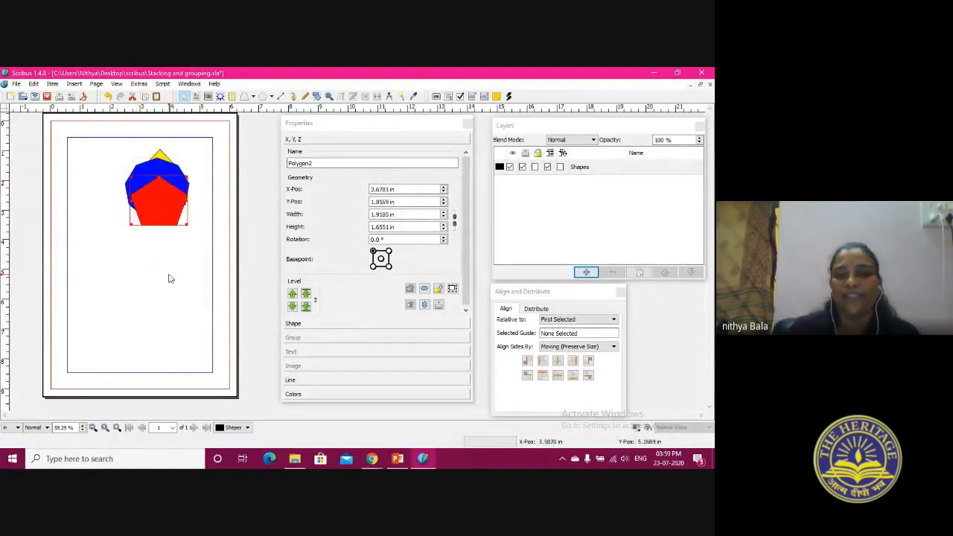
pyautogui.click(295, 296)
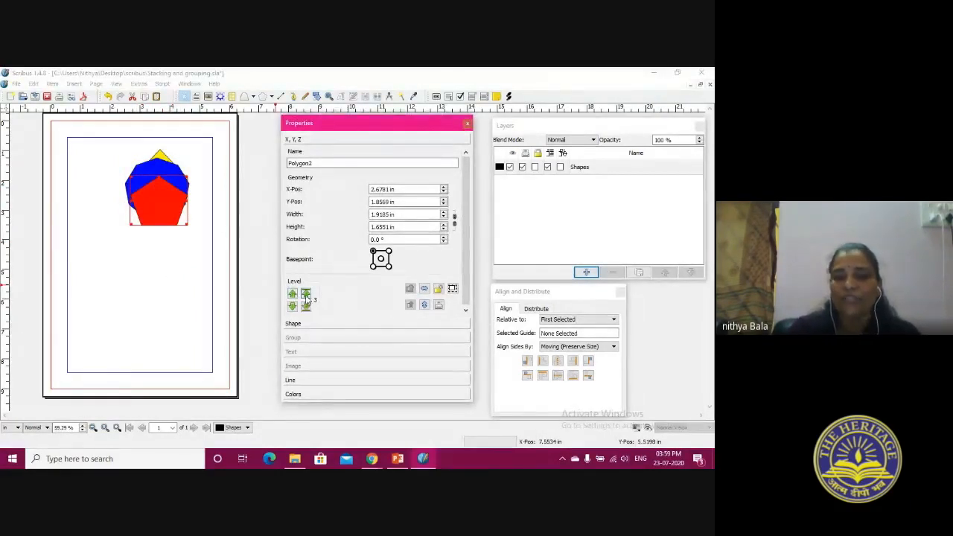
pyautogui.doubleClick(163, 198)
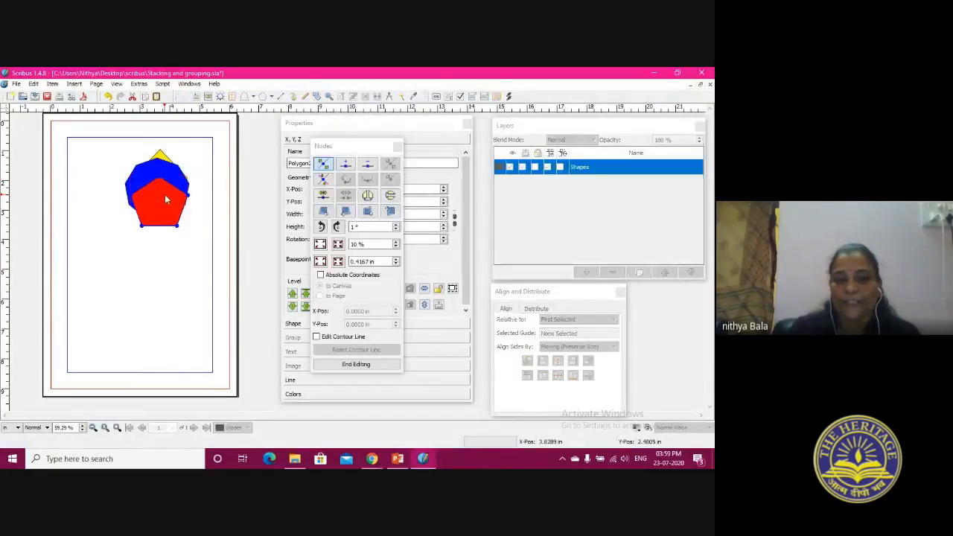
pyautogui.click(398, 146)
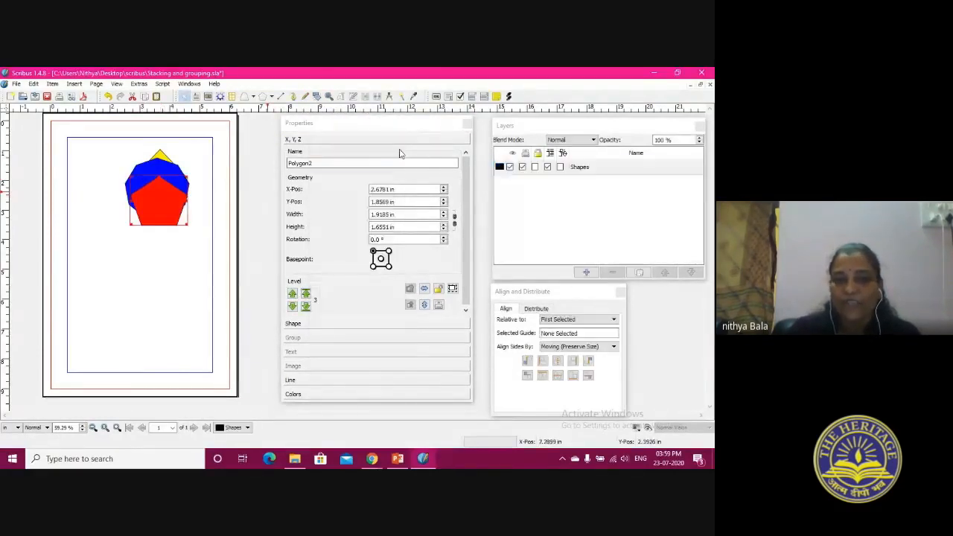
pyautogui.moveTo(152, 216); pyautogui.dragTo(131, 273)
pyautogui.moveTo(173, 190); pyautogui.dragTo(144, 168)
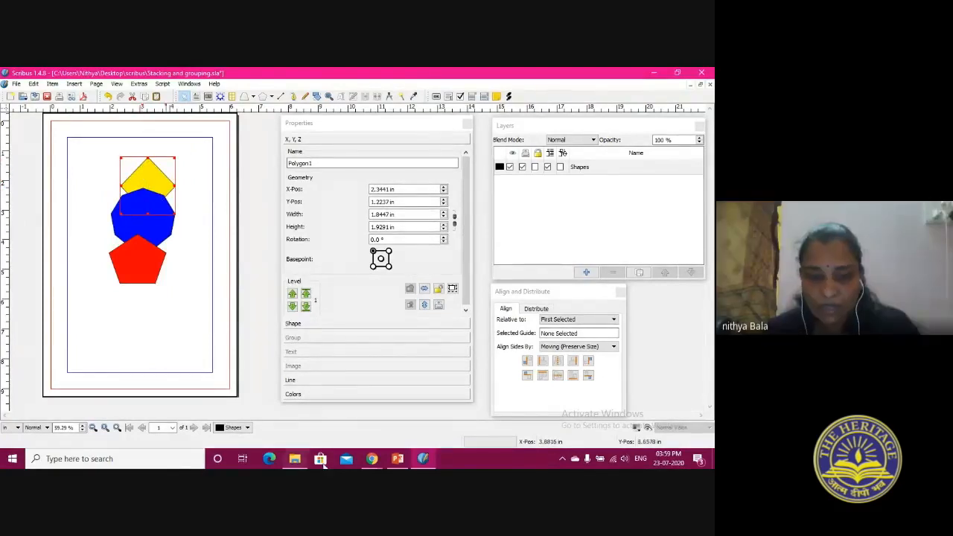
# Switch to the Google Meet page in Chrome to check the call, and return to the Scribus document
pyautogui.click(372, 459)
pyautogui.click(339, 430)
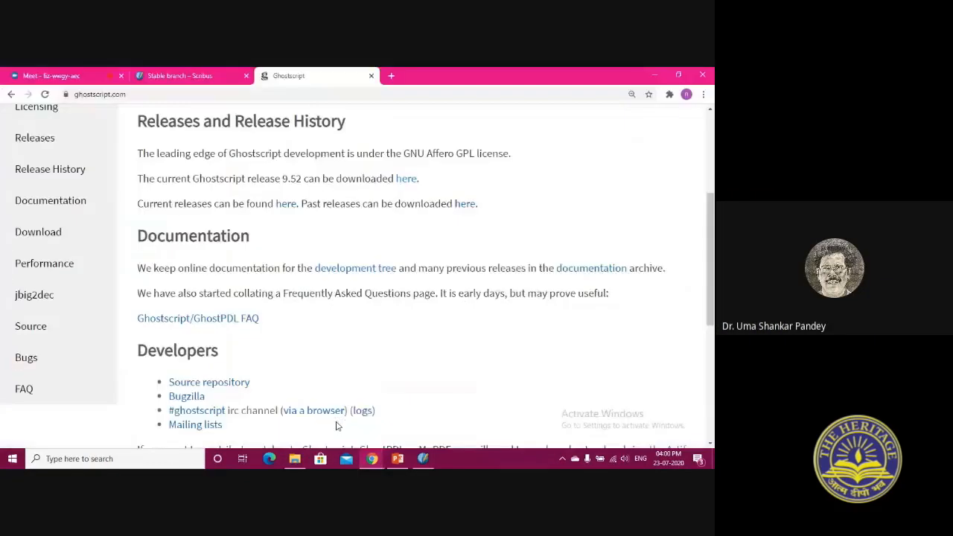
pyautogui.click(99, 72)
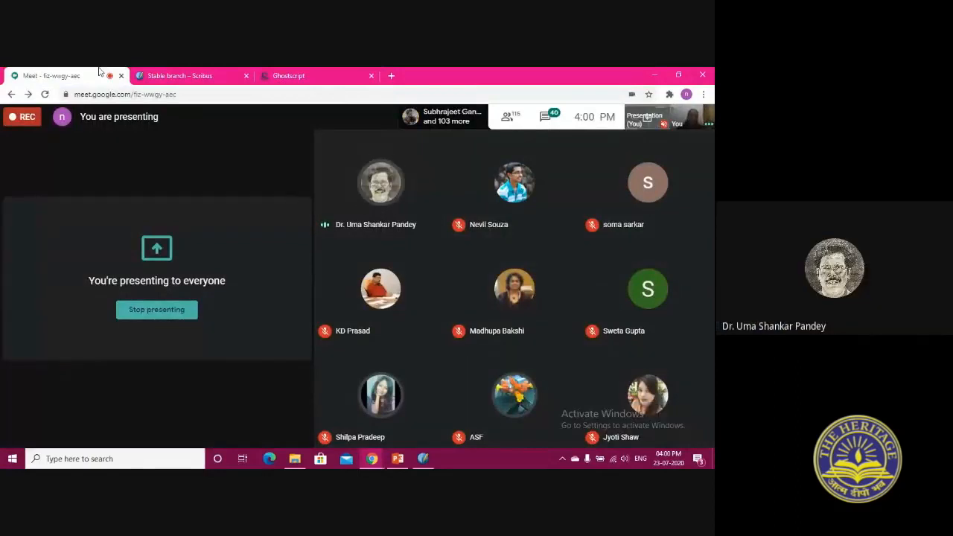
pyautogui.click(423, 458)
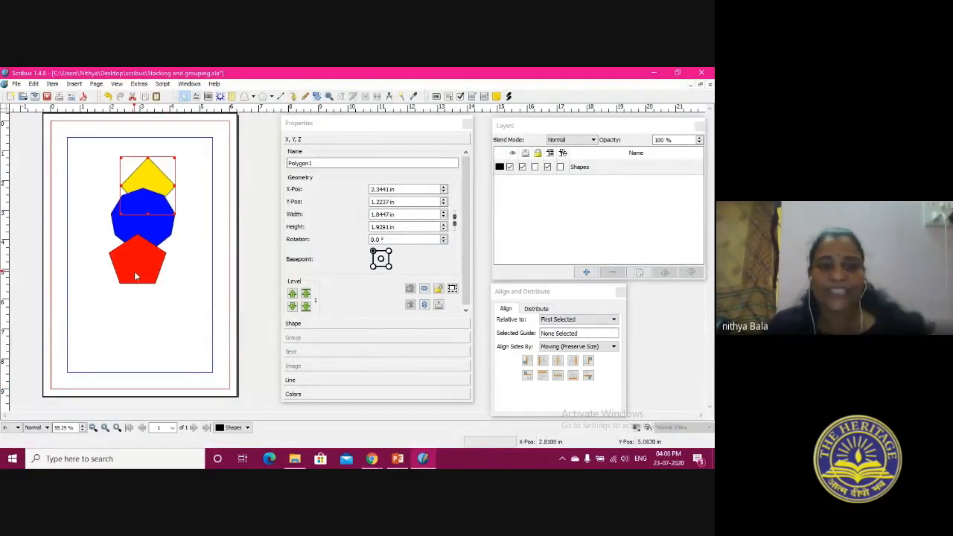
# Rearrange the shapes into an overlapping cluster with the blue polygon beside the yellow diamond and the red pentagon below them
pyautogui.moveTo(142, 184); pyautogui.dragTo(111, 174)
pyautogui.moveTo(161, 223); pyautogui.dragTo(172, 204)
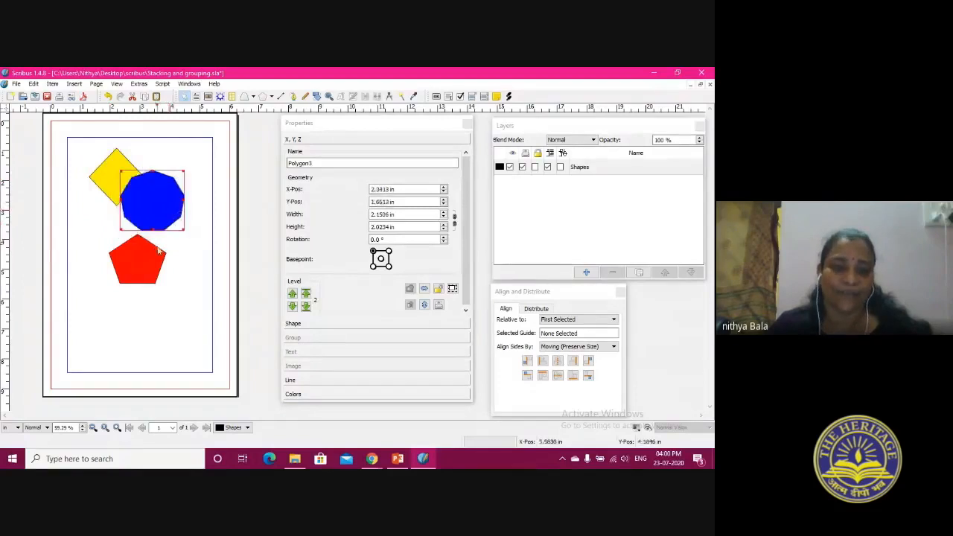
pyautogui.moveTo(147, 253); pyautogui.dragTo(142, 224)
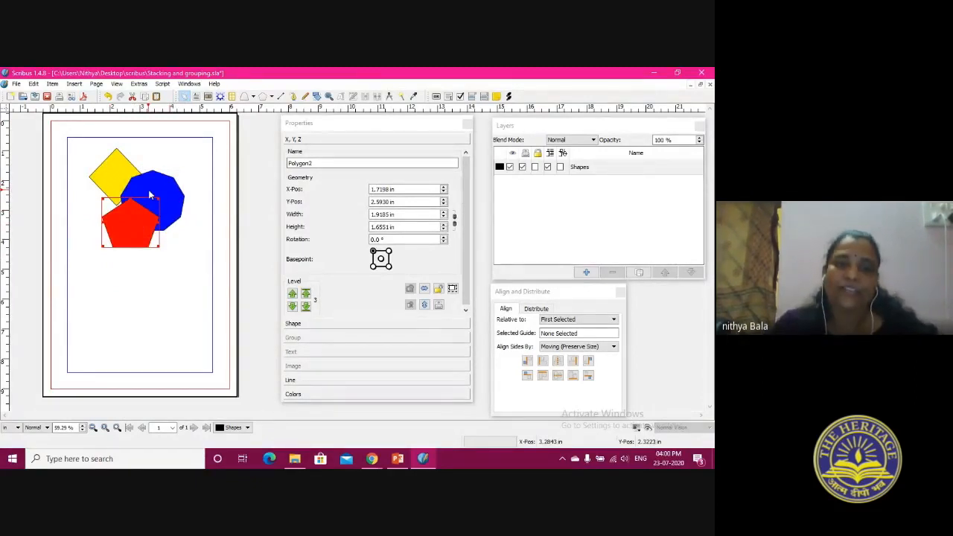
pyautogui.moveTo(149, 192); pyautogui.dragTo(110, 179)
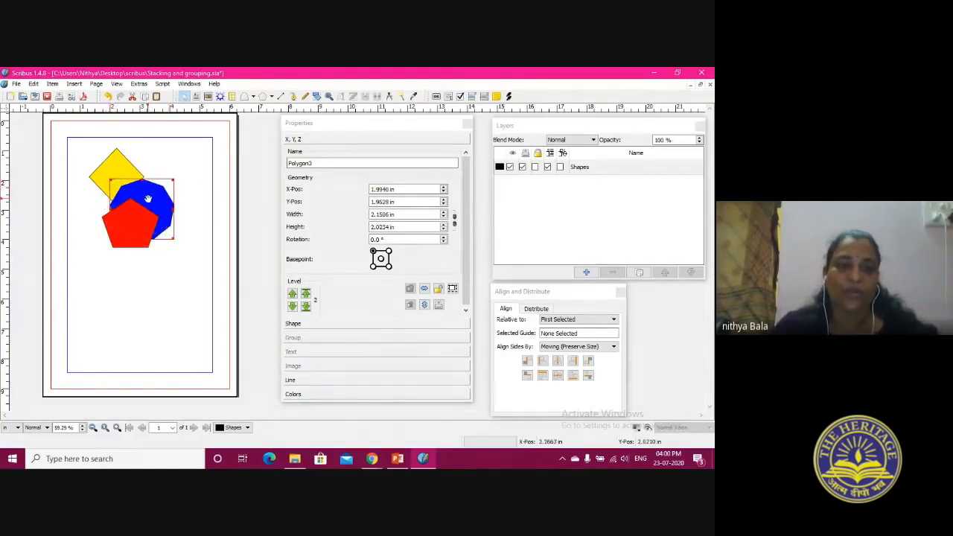
pyautogui.click(117, 162)
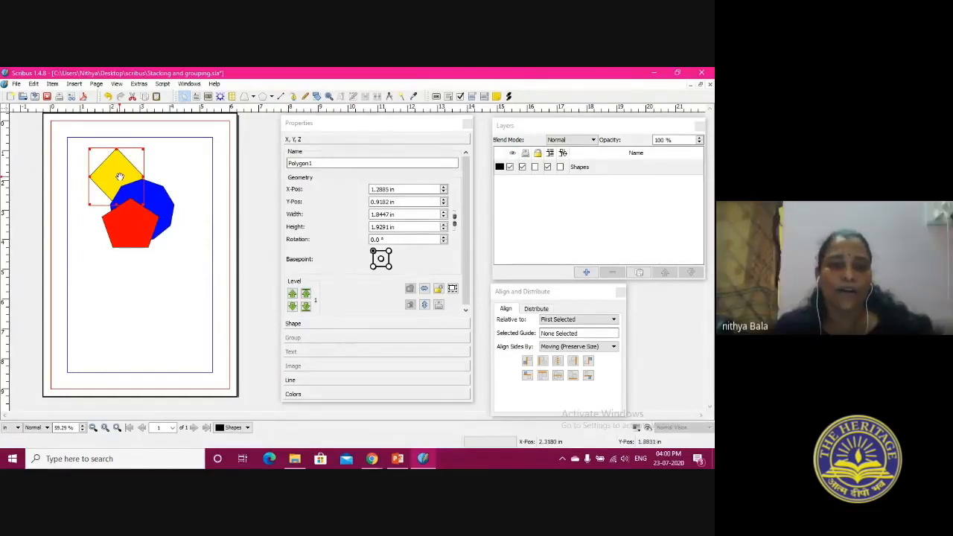
# Stack the blue polygon and the red pentagon over the yellow diamond, and pull the red and blue shapes partly apart
pyautogui.moveTo(123, 171)
pyautogui.mouseDown()
pyautogui.moveTo(139, 192)
pyautogui.moveTo(135, 171)
pyautogui.mouseUp()
pyautogui.moveTo(120, 213); pyautogui.dragTo(137, 271)
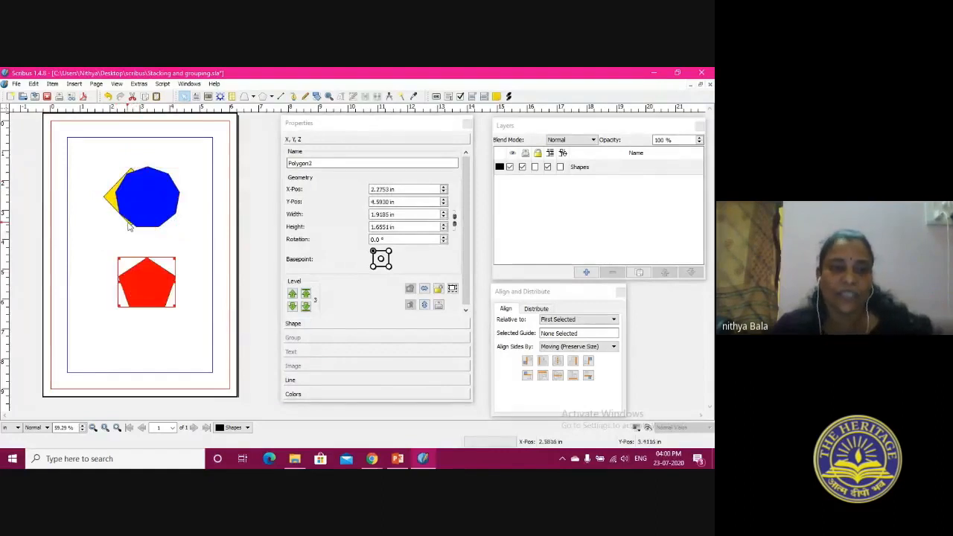
pyautogui.moveTo(150, 210)
pyautogui.mouseDown()
pyautogui.moveTo(171, 245)
pyautogui.moveTo(139, 206)
pyautogui.mouseUp()
pyautogui.click(122, 195)
pyautogui.moveTo(145, 271); pyautogui.dragTo(145, 204)
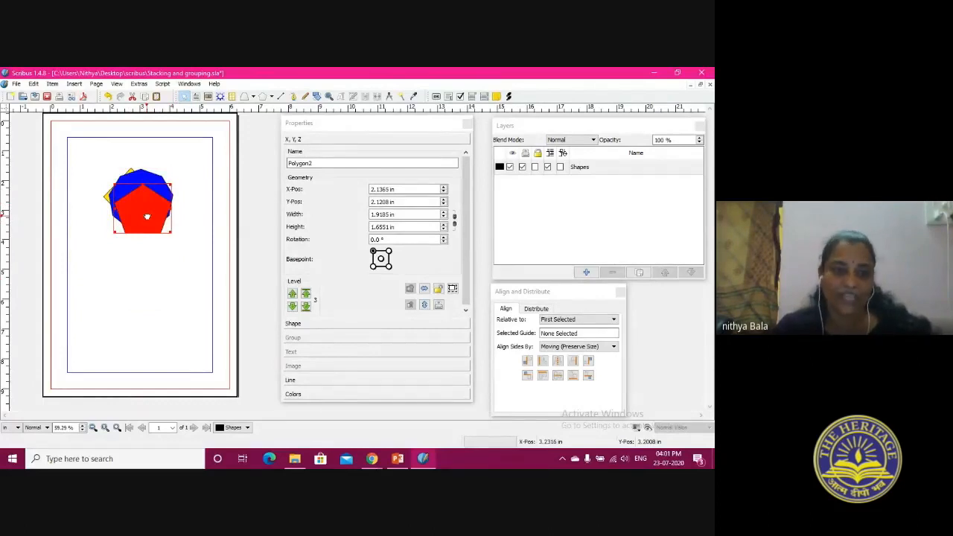
pyautogui.moveTo(147, 216); pyautogui.dragTo(150, 233)
pyautogui.moveTo(140, 188); pyautogui.dragTo(158, 186)
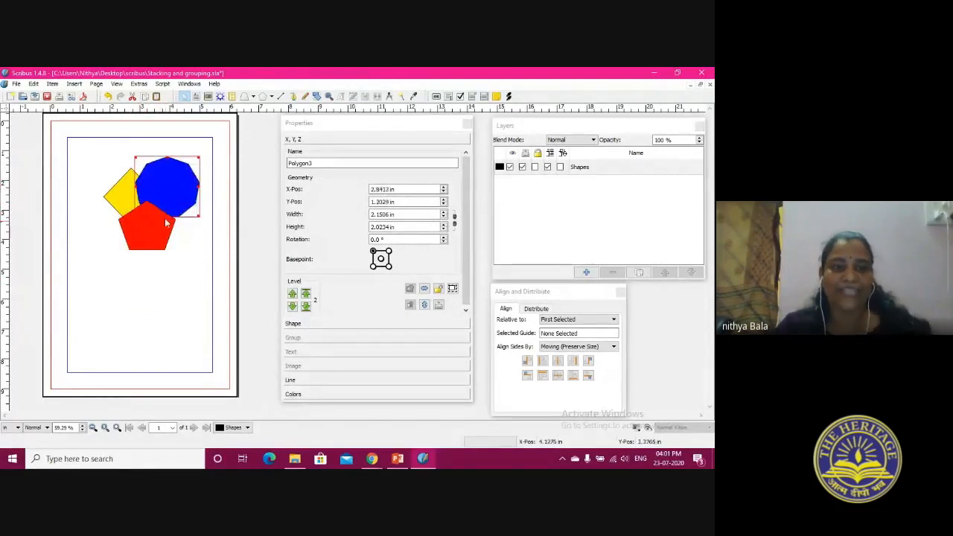
# Select all three shapes together and move them as one towards the page's upper left margin
pyautogui.moveTo(96, 148); pyautogui.dragTo(230, 298)
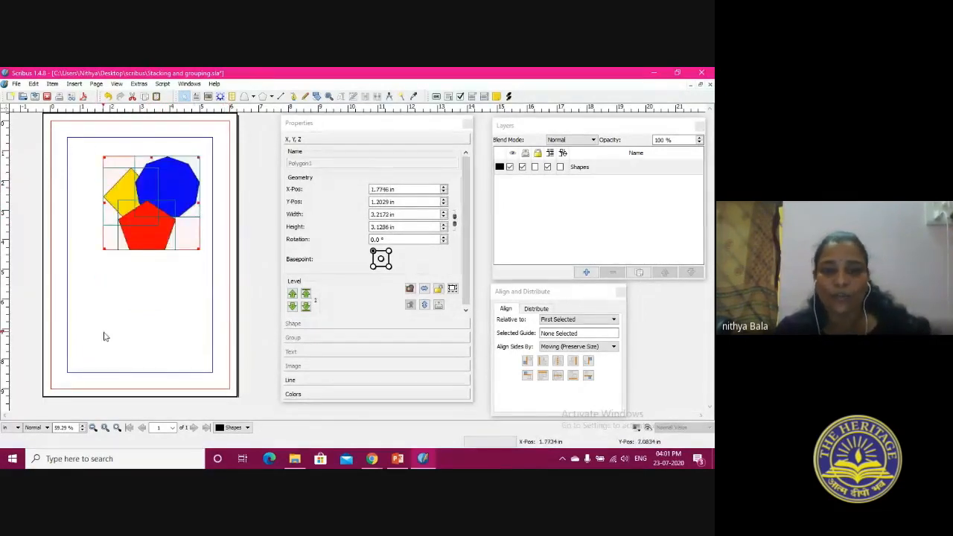
pyautogui.moveTo(153, 189); pyautogui.dragTo(131, 204)
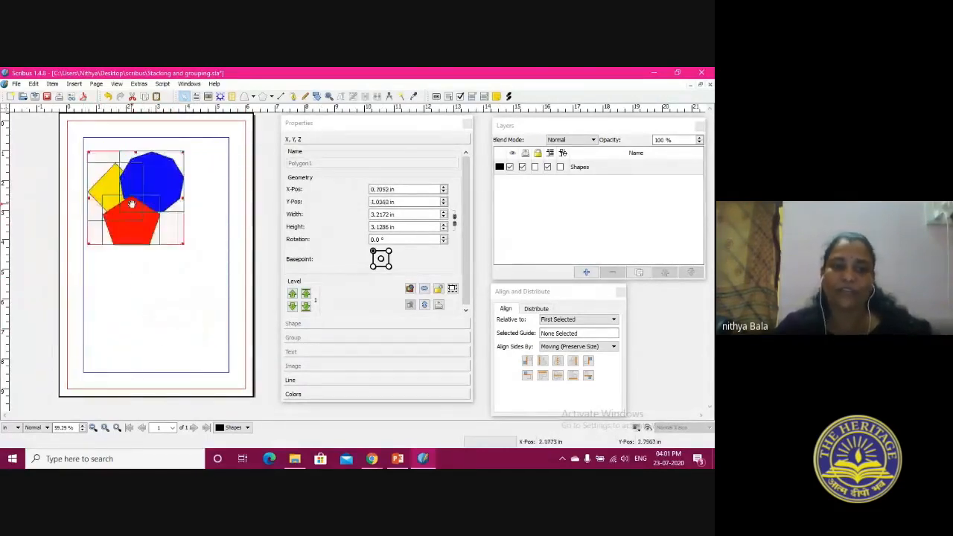
pyautogui.click(161, 336)
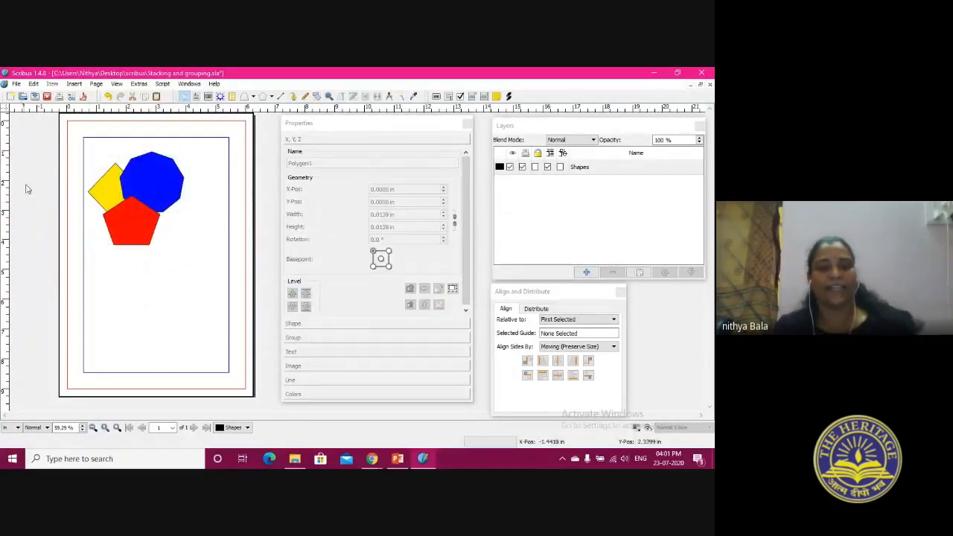
# Draw a text frame about 1.26 by 1.18 in beside the red pentagon and move it down the page together with the shapes
pyautogui.click(198, 97)
pyautogui.moveTo(153, 207); pyautogui.dragTo(181, 240)
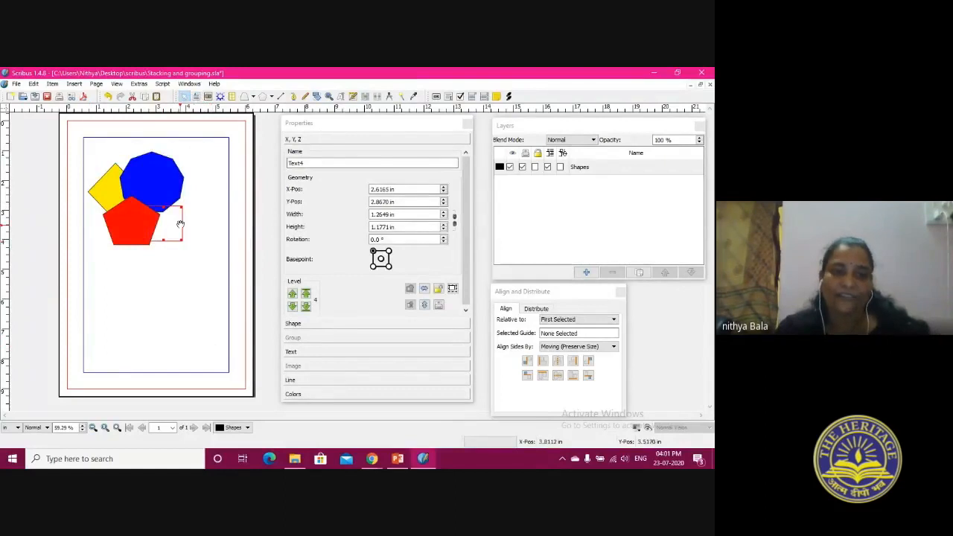
pyautogui.moveTo(88, 143); pyautogui.dragTo(207, 270)
pyautogui.moveTo(129, 195); pyautogui.dragTo(134, 240)
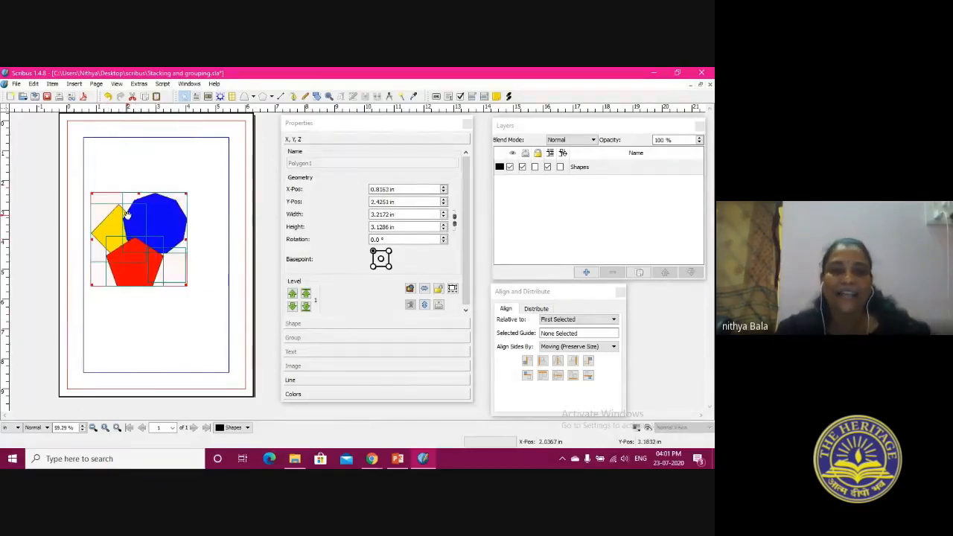
pyautogui.click(149, 322)
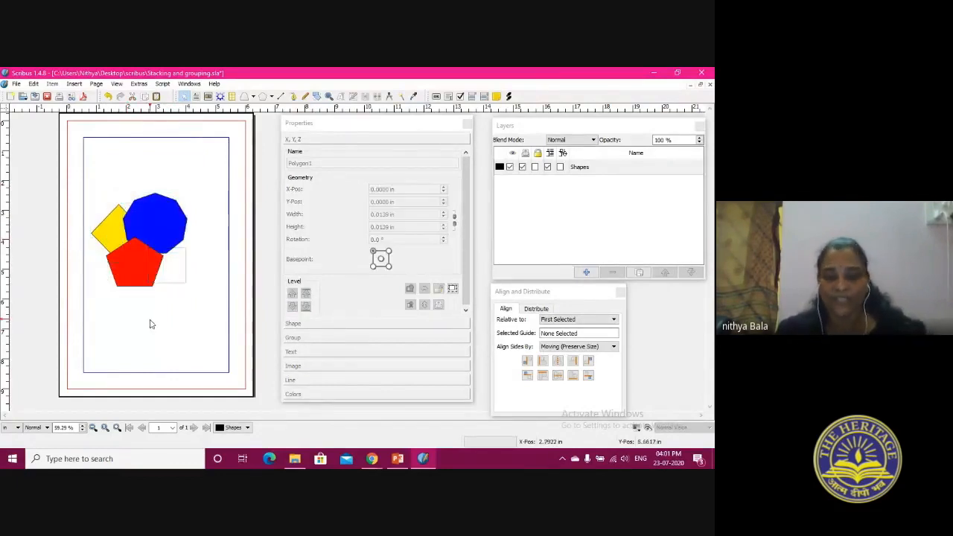
# Move the blue polygon and the yellow diamond clear of the red pentagon, and widen the Align and Distribute palette
pyautogui.moveTo(151, 219); pyautogui.dragTo(165, 175)
pyautogui.click(572, 291)
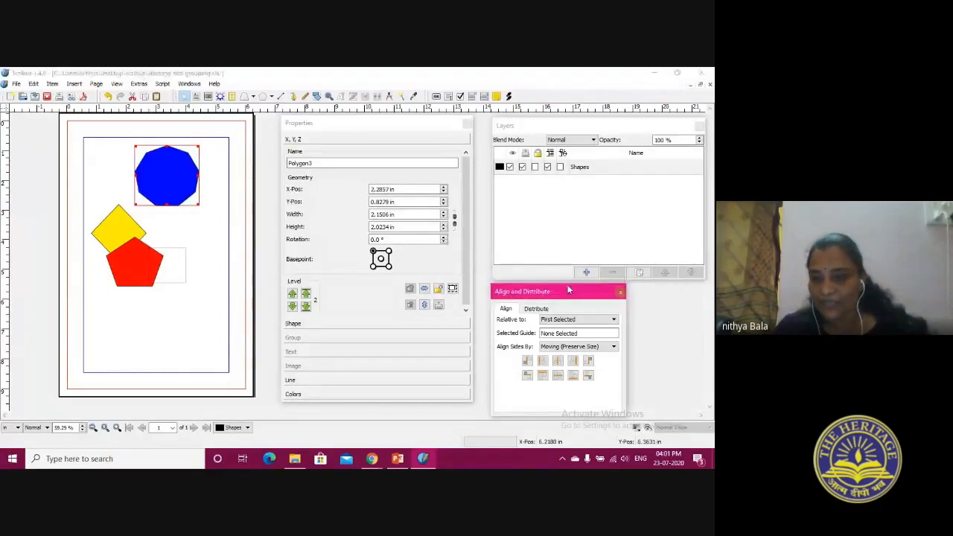
pyautogui.moveTo(625, 373); pyautogui.dragTo(693, 372)
pyautogui.moveTo(134, 227); pyautogui.dragTo(131, 204)
# Delete the empty text frame beside the red pentagon
pyautogui.click(172, 259)
pyautogui.rightClick(172, 260)
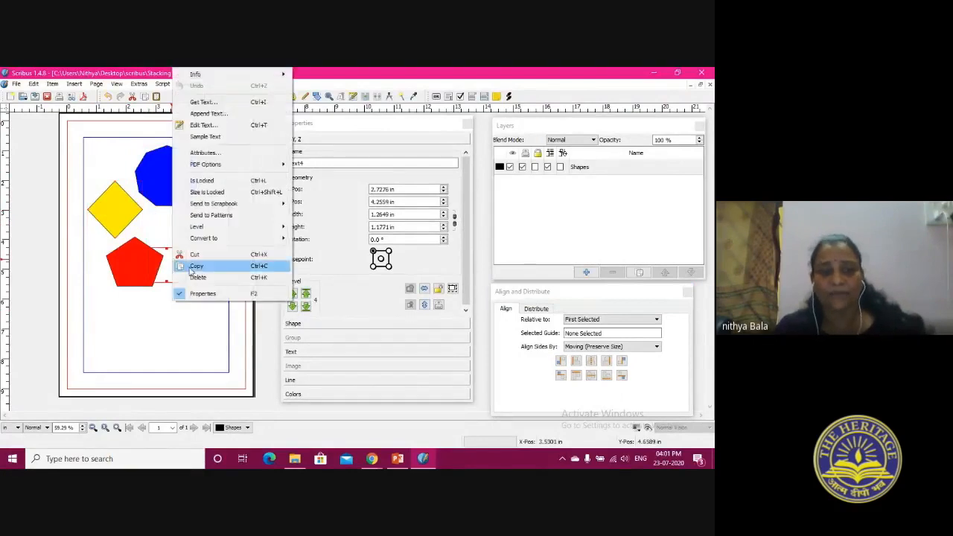
pyautogui.click(194, 276)
# Place the yellow diamond and the red pentagon in a loose vertical column beneath the blue polygon
pyautogui.moveTo(144, 277); pyautogui.dragTo(149, 358)
pyautogui.moveTo(117, 221); pyautogui.dragTo(165, 259)
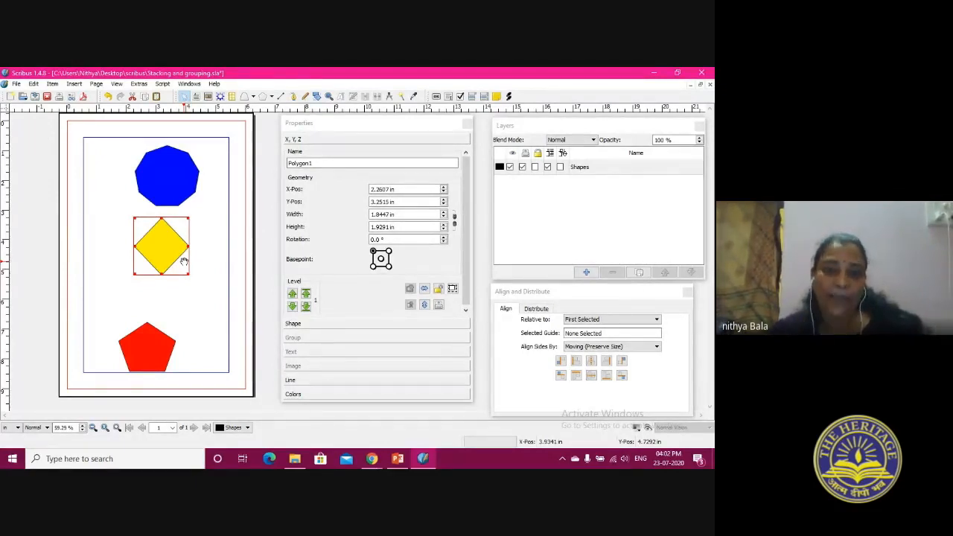
pyautogui.moveTo(170, 253); pyautogui.dragTo(172, 274)
pyautogui.click(137, 360)
pyautogui.moveTo(137, 359); pyautogui.dragTo(159, 354)
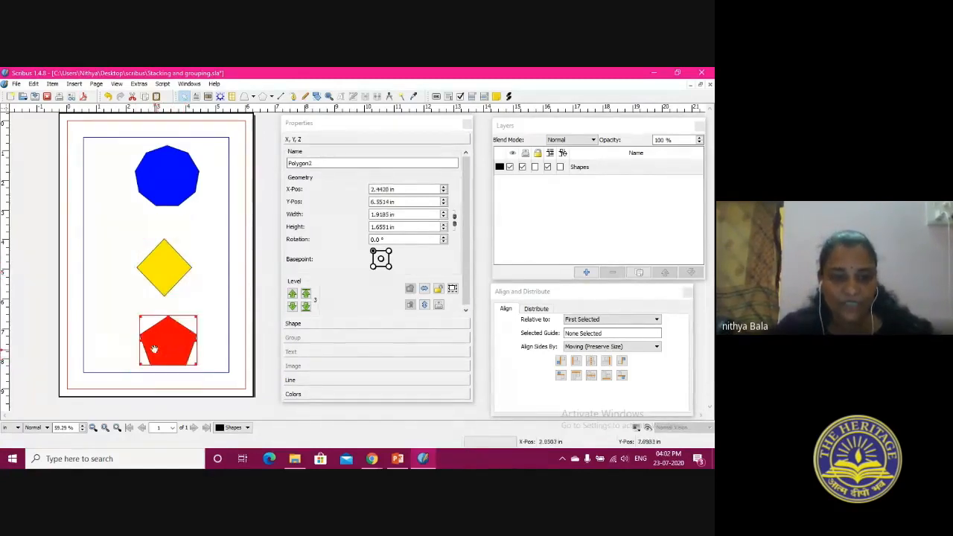
# Select the blue polygon, yellow diamond and red pentagon together and align their centers on a vertical axis relative to First Selected
pyautogui.click(157, 152)
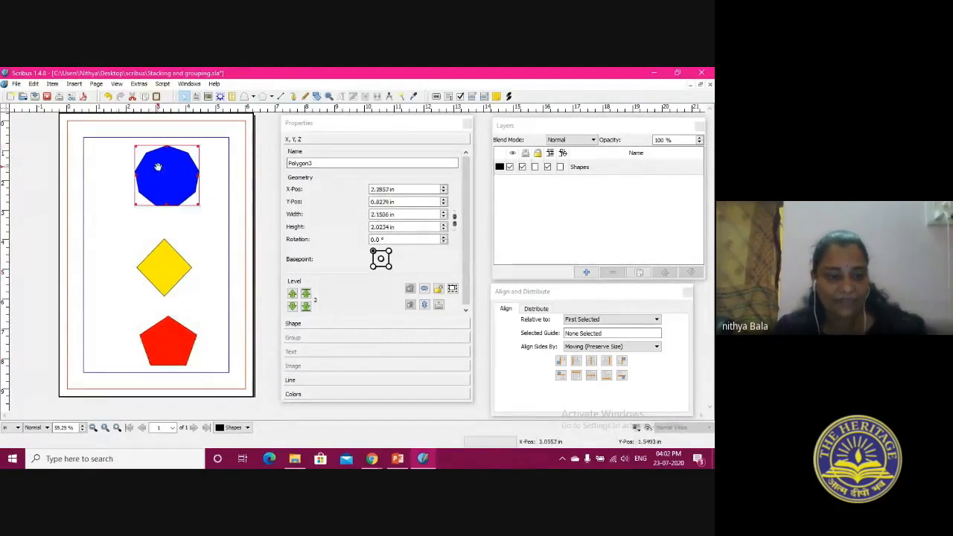
pyautogui.keyDown('shift'); pyautogui.click(163, 261); pyautogui.keyUp('shift')
pyautogui.keyDown('shift'); pyautogui.click(160, 341); pyautogui.keyUp('shift')
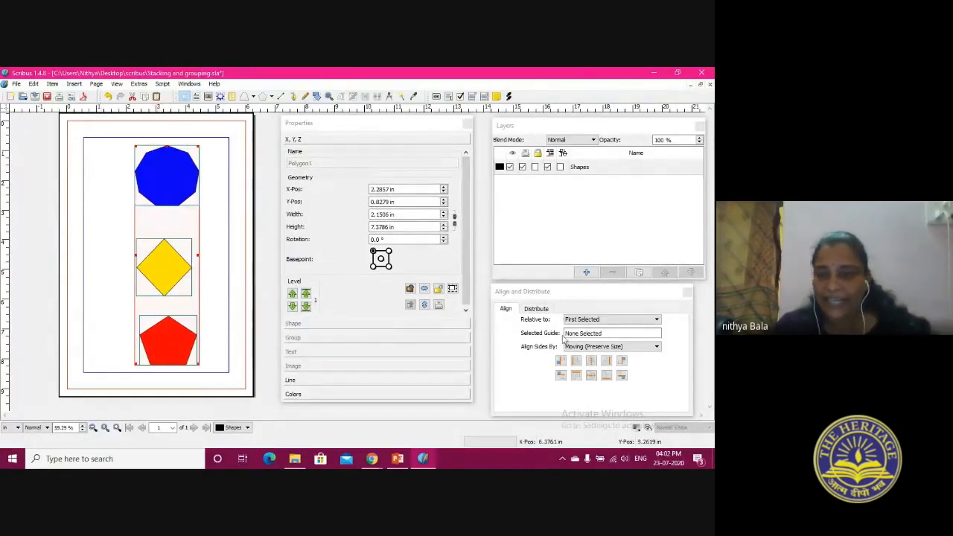
pyautogui.click(578, 292)
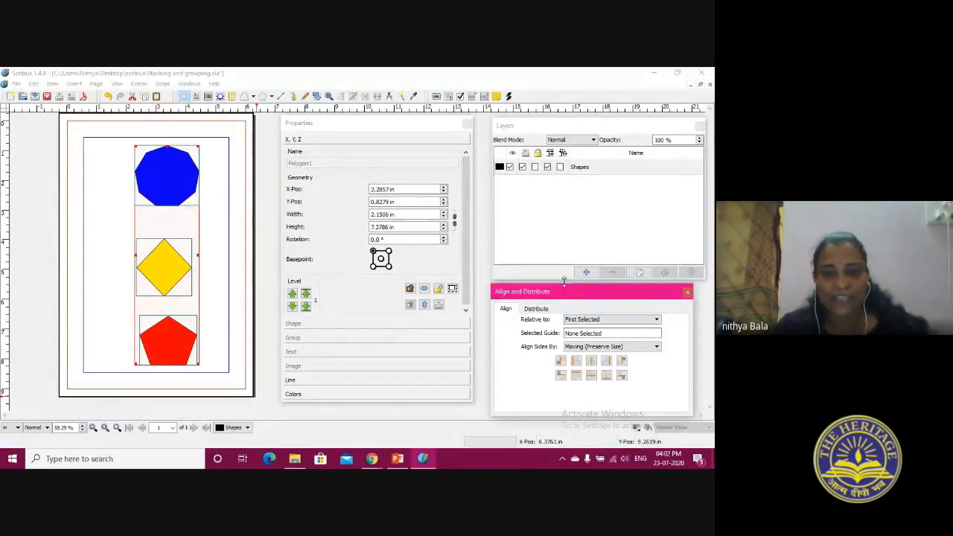
pyautogui.click(594, 320)
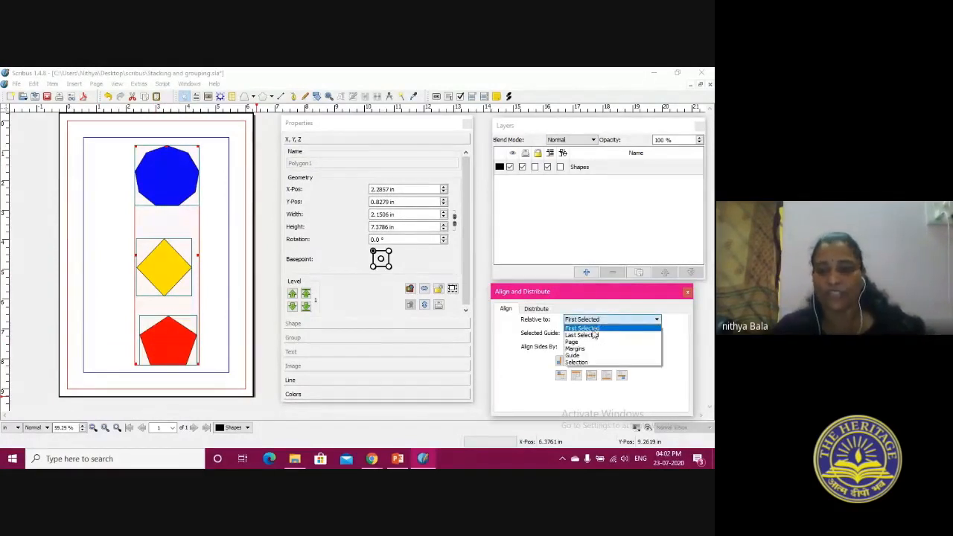
pyautogui.click(589, 328)
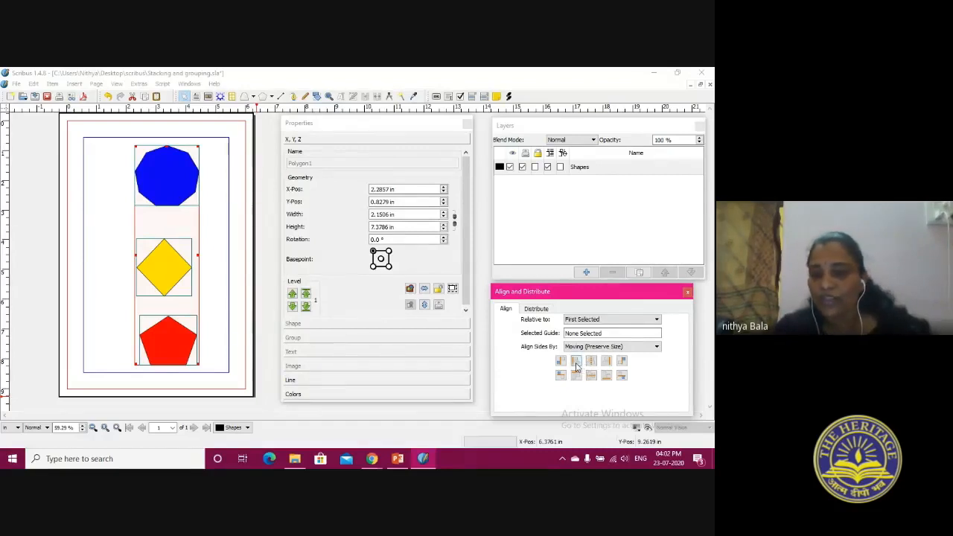
pyautogui.click(591, 362)
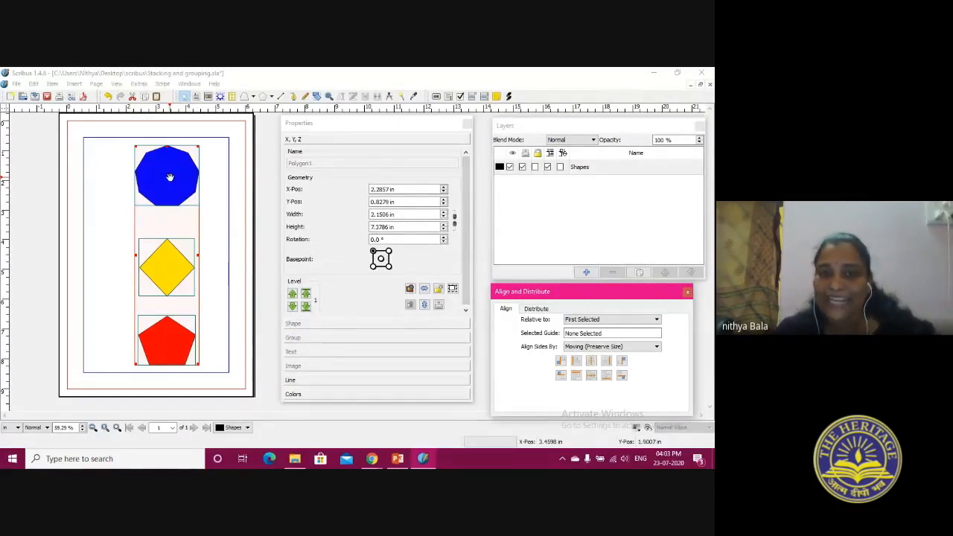
# Align the centers of the three selected shapes on a vertical axis relative to Page, and deselect them
pyautogui.click(580, 320)
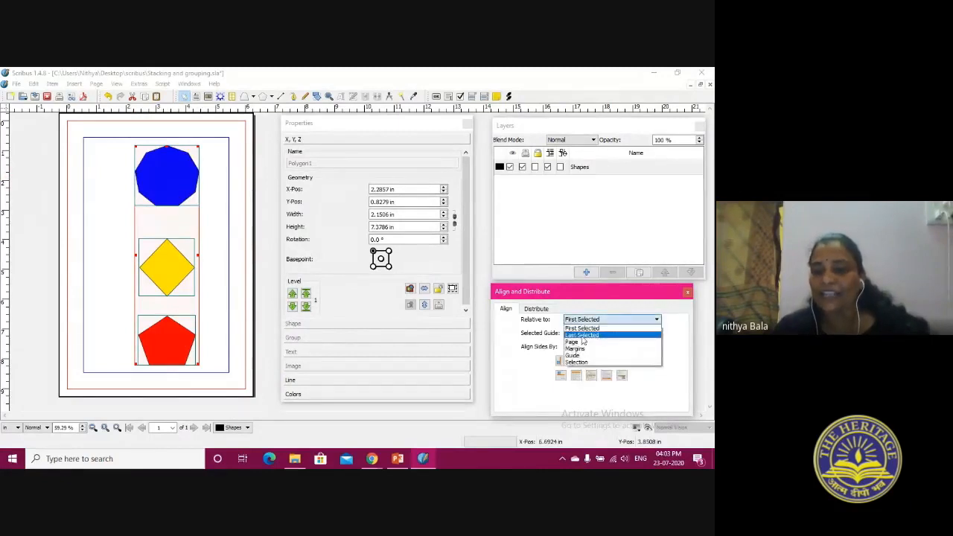
pyautogui.click(584, 343)
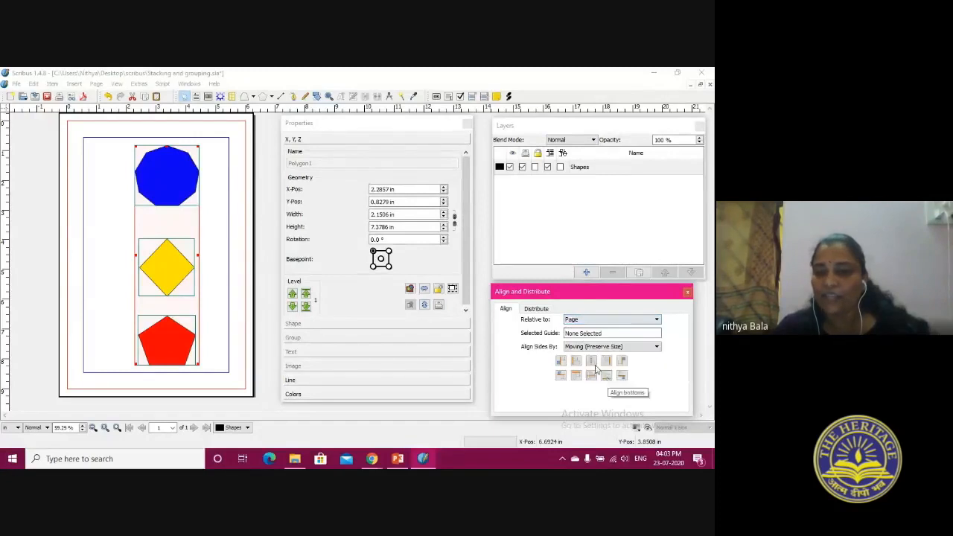
pyautogui.click(593, 361)
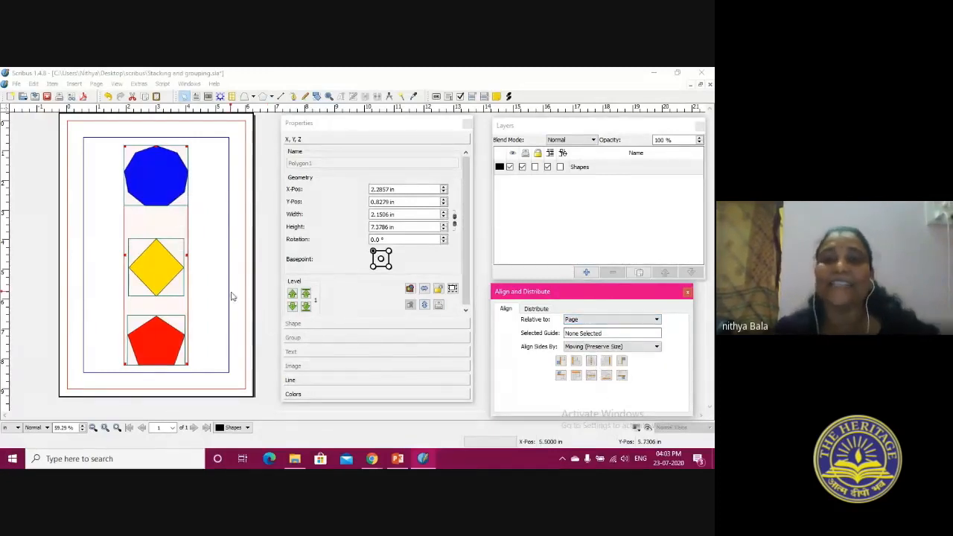
pyautogui.click(215, 271)
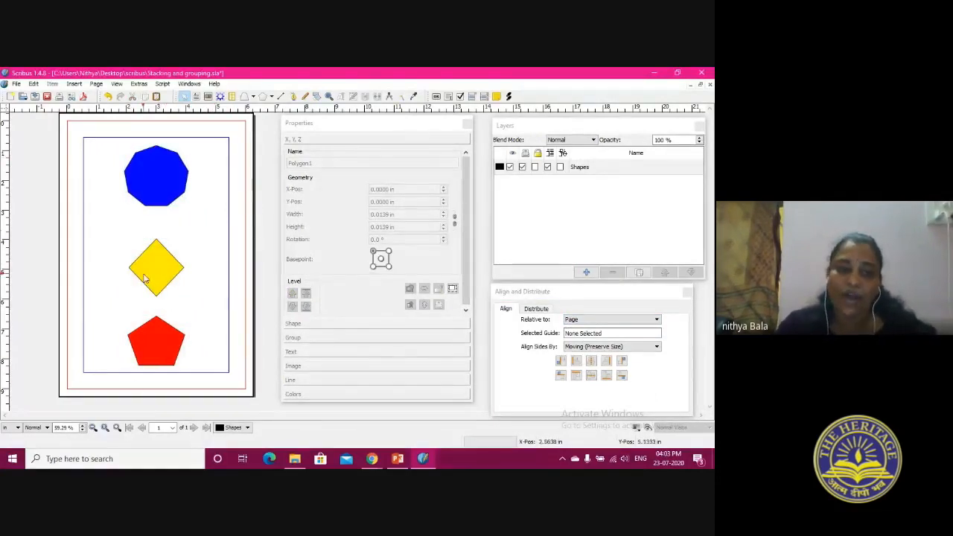
# Move the blue polygon toward the right margin, add the diamond and pentagon to the selection, and align centers on a vertical axis relative to First Selected
pyautogui.moveTo(164, 183); pyautogui.dragTo(203, 176)
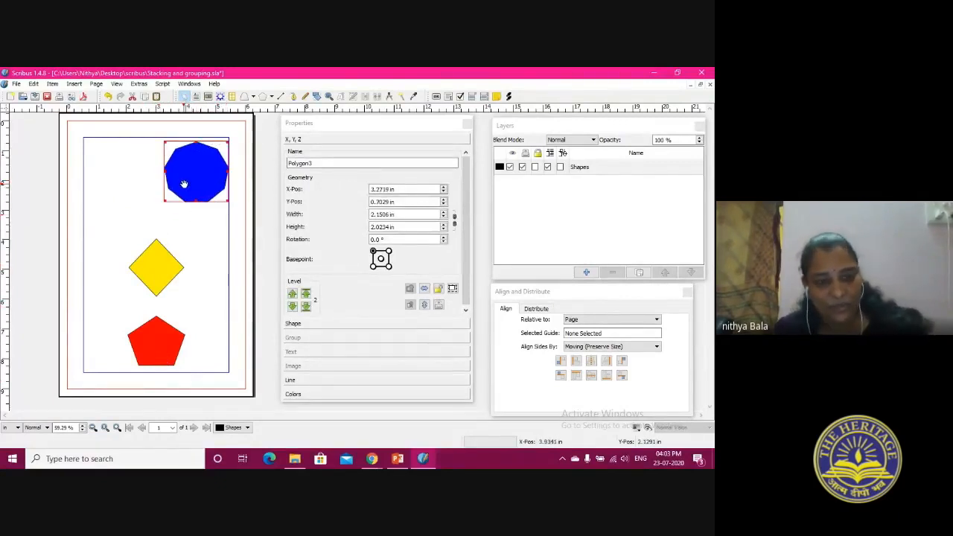
pyautogui.keyDown('shift'); pyautogui.click(154, 287); pyautogui.keyUp('shift')
pyautogui.keyDown('shift'); pyautogui.click(163, 341); pyautogui.keyUp('shift')
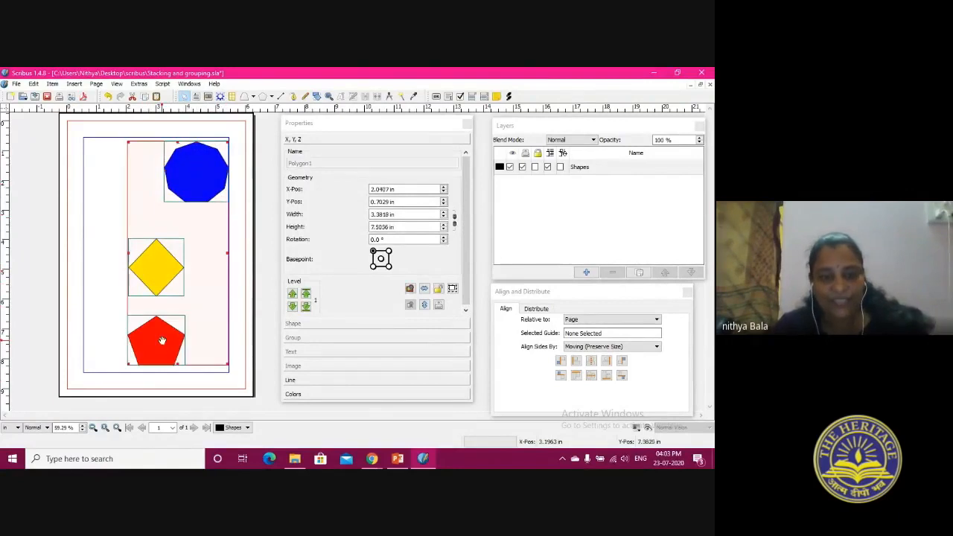
pyautogui.click(657, 319)
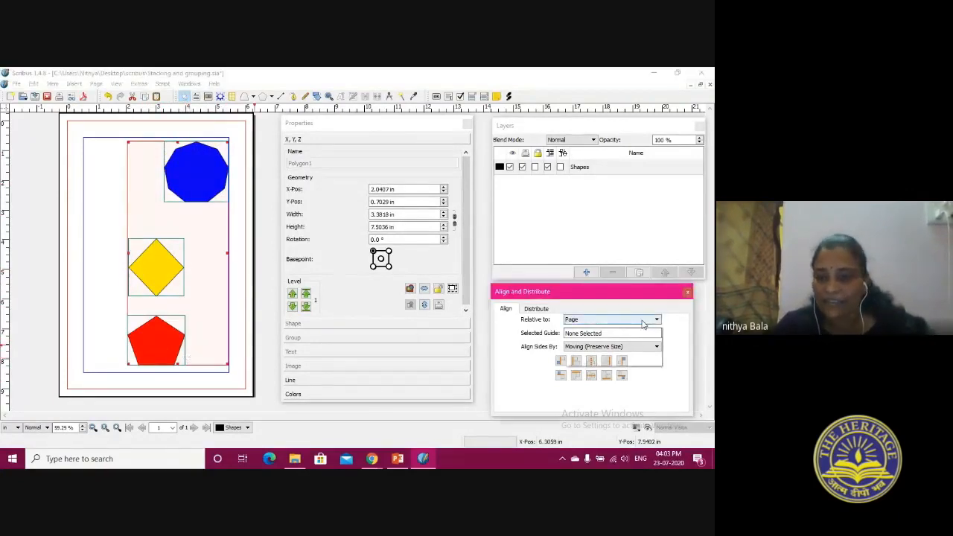
pyautogui.click(638, 327)
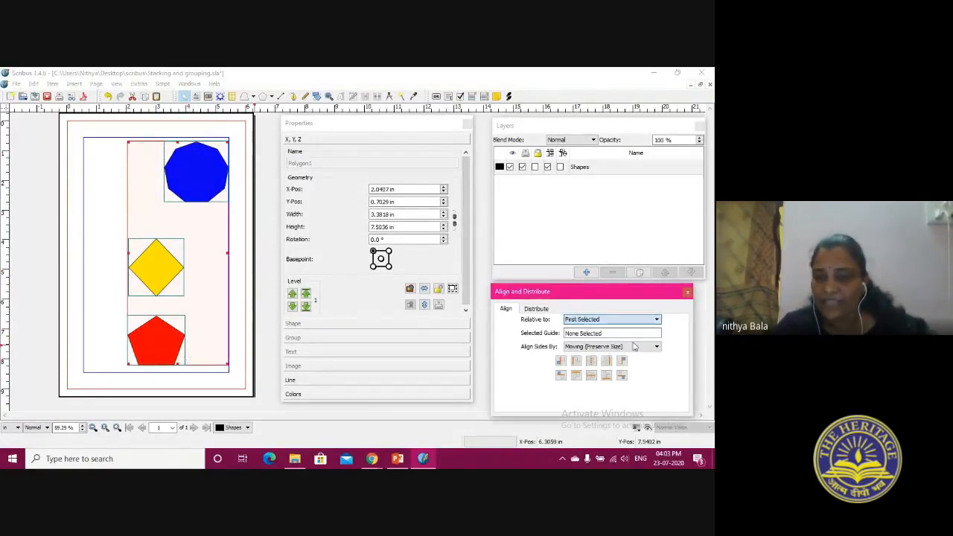
pyautogui.click(591, 362)
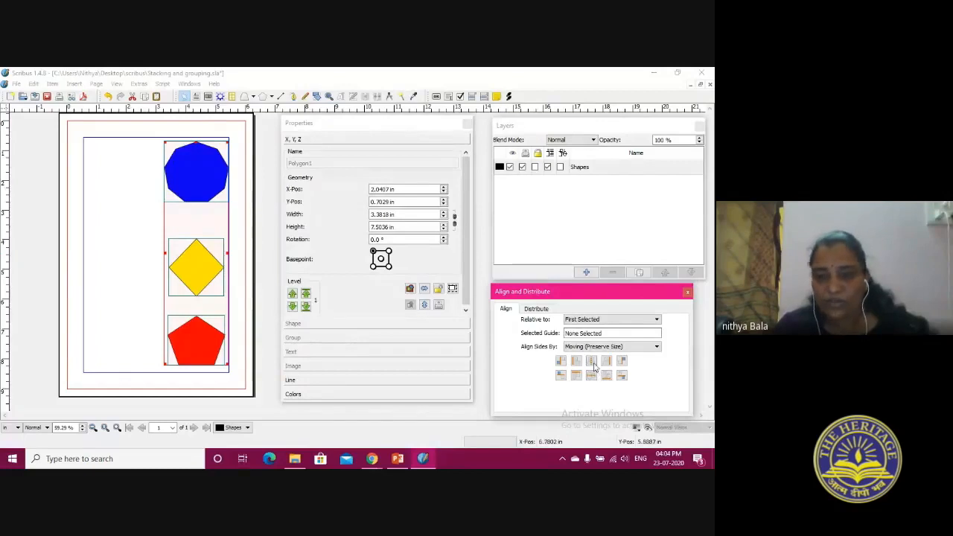
# Align the centers of the three selected shapes on both the vertical and the horizontal axis relative to Page
pyautogui.click(591, 321)
pyautogui.click(590, 343)
pyautogui.click(592, 362)
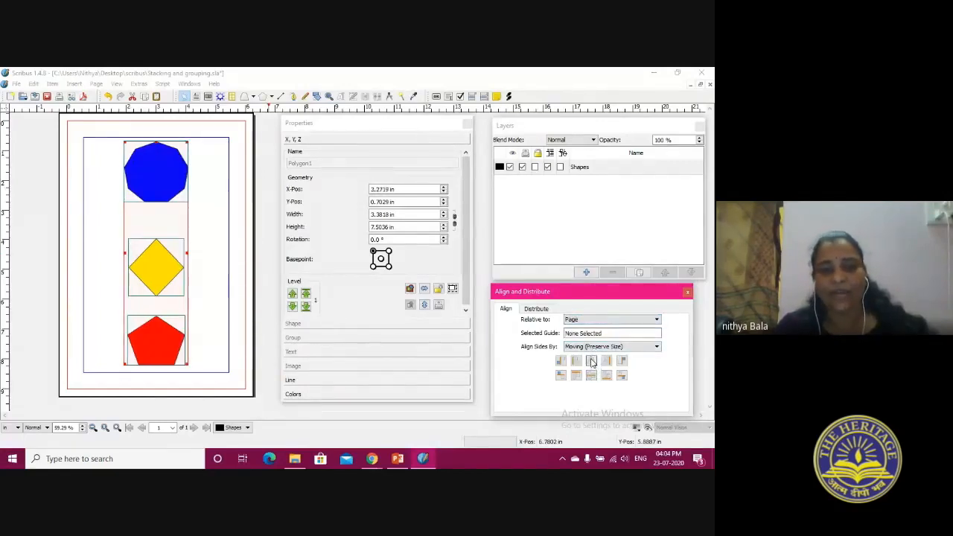
pyautogui.click(591, 376)
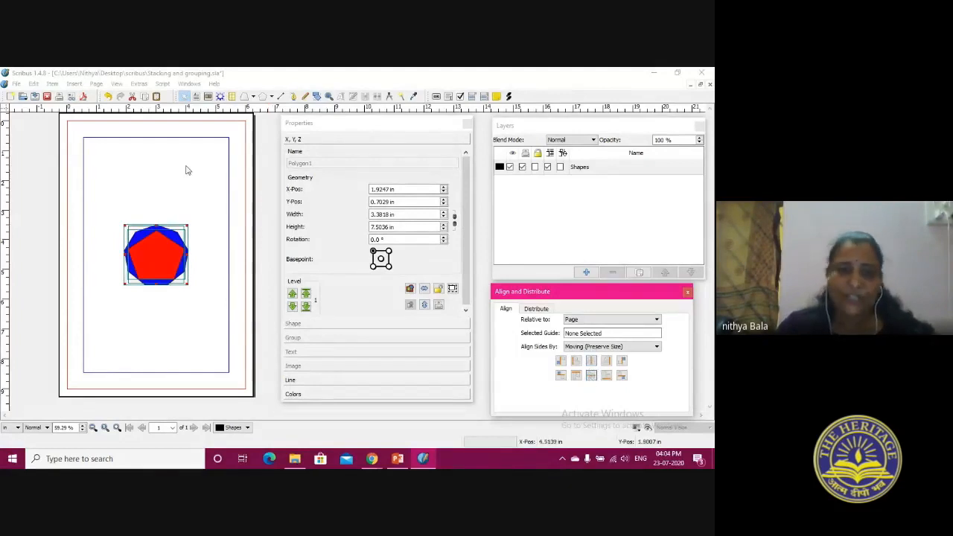
# Separate the overlapping shapes into a loose column with the red pentagon above, the blue polygon in the middle and the yellow diamond below, and deselect them
pyautogui.moveTo(140, 245); pyautogui.dragTo(152, 183)
pyautogui.click(170, 260)
pyautogui.moveTo(153, 344)
pyautogui.mouseDown()
pyautogui.moveTo(160, 253)
pyautogui.moveTo(181, 357)
pyautogui.moveTo(155, 330)
pyautogui.mouseUp()
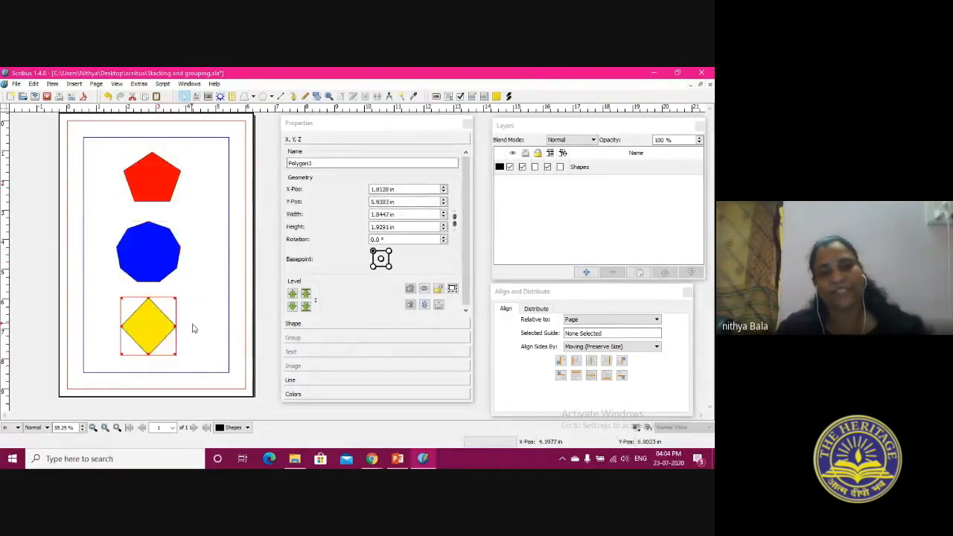
pyautogui.click(192, 328)
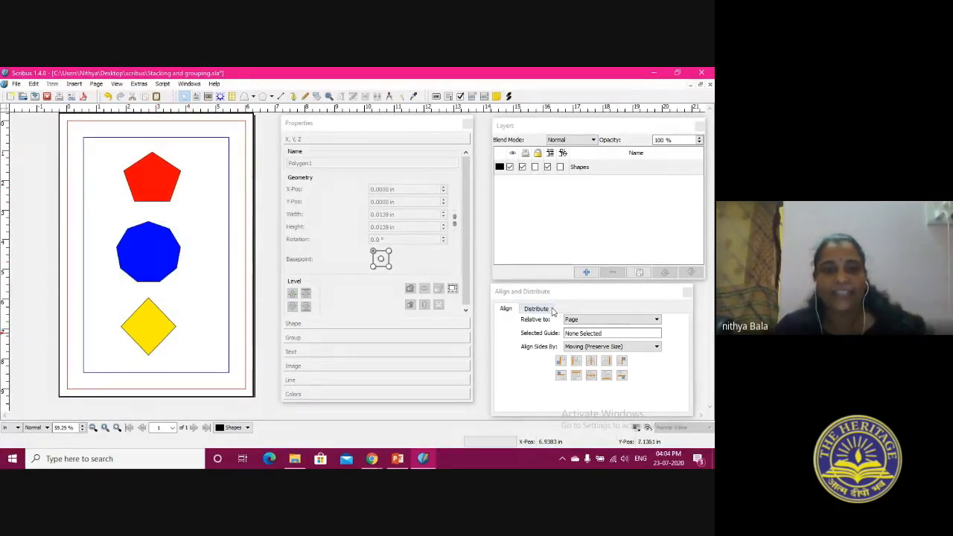
# Distribute the centers of all three shapes equidistantly vertically, and set the distribution distance to 3 in
pyautogui.click(551, 310)
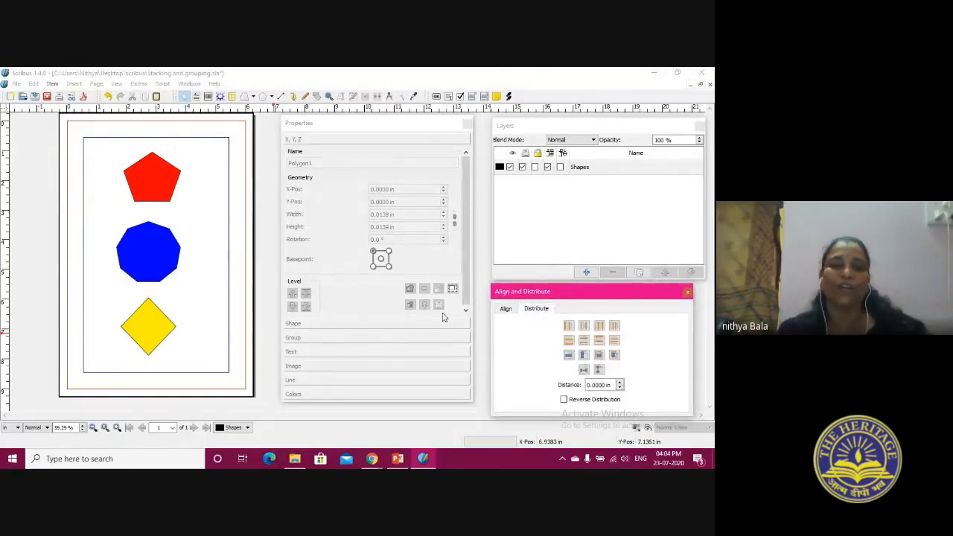
pyautogui.moveTo(112, 145); pyautogui.dragTo(217, 382)
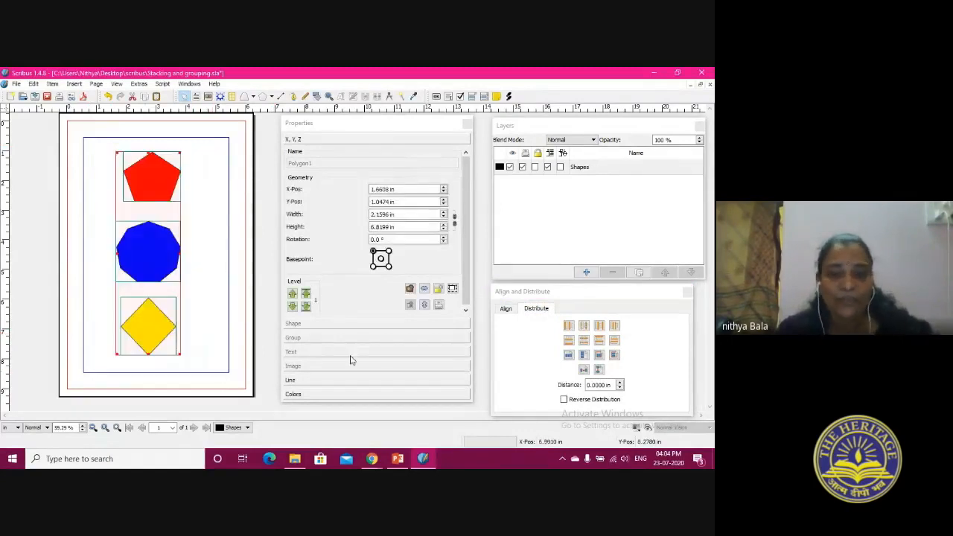
pyautogui.click(585, 342)
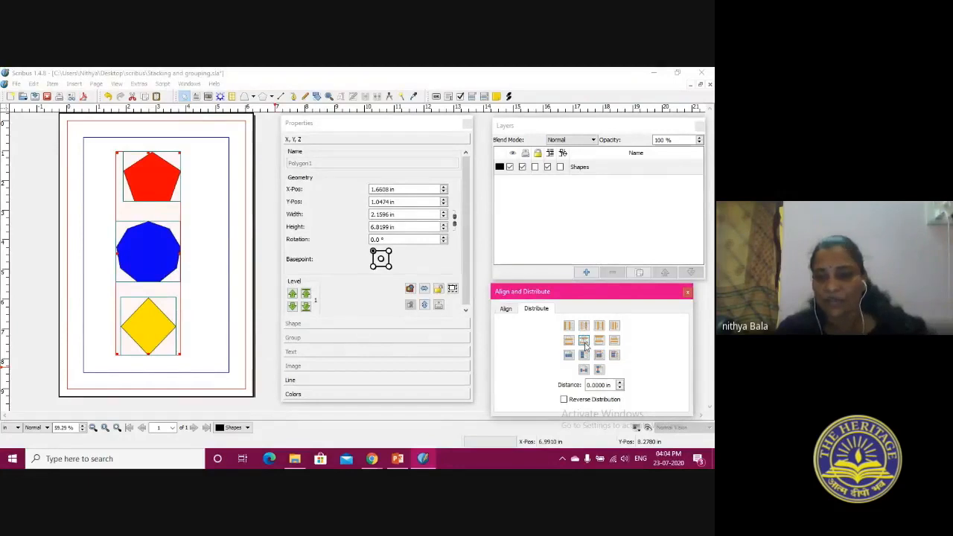
pyautogui.doubleClick(598, 385)
pyautogui.write('3')
pyautogui.click(238, 312)
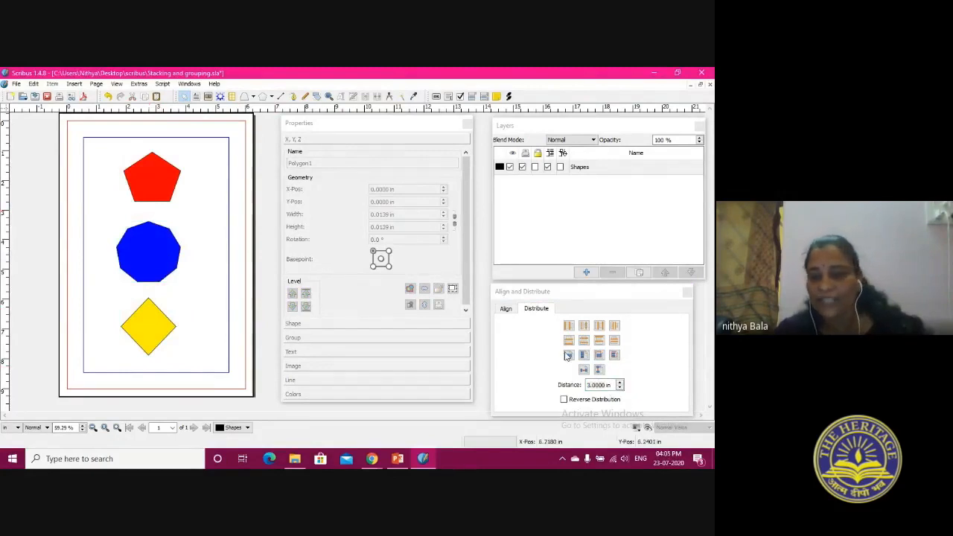
# Reselect the three shapes, apply the horizontal and vertical distribution options for centers, edges and equal gaps one after another, and deselect the shapes
pyautogui.moveTo(109, 149); pyautogui.dragTo(206, 366)
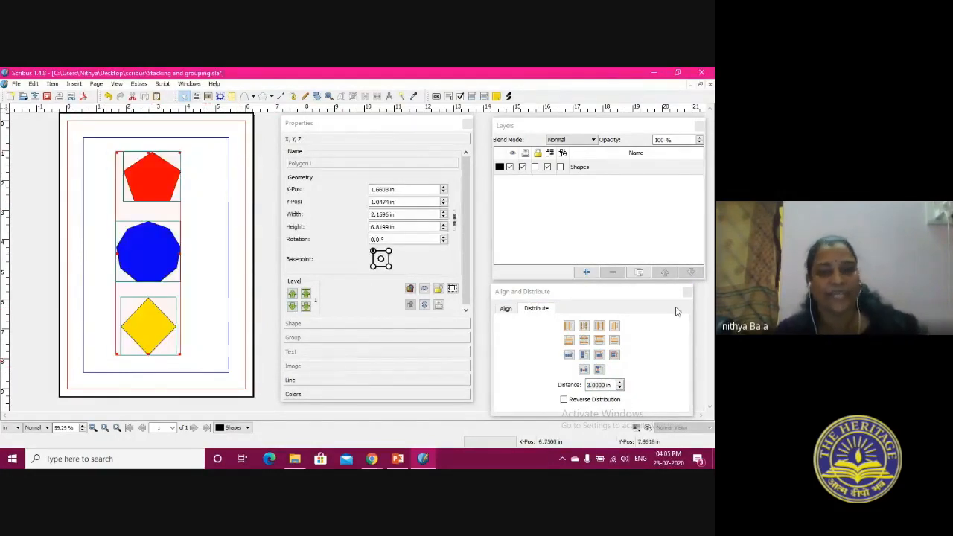
pyautogui.click(584, 328)
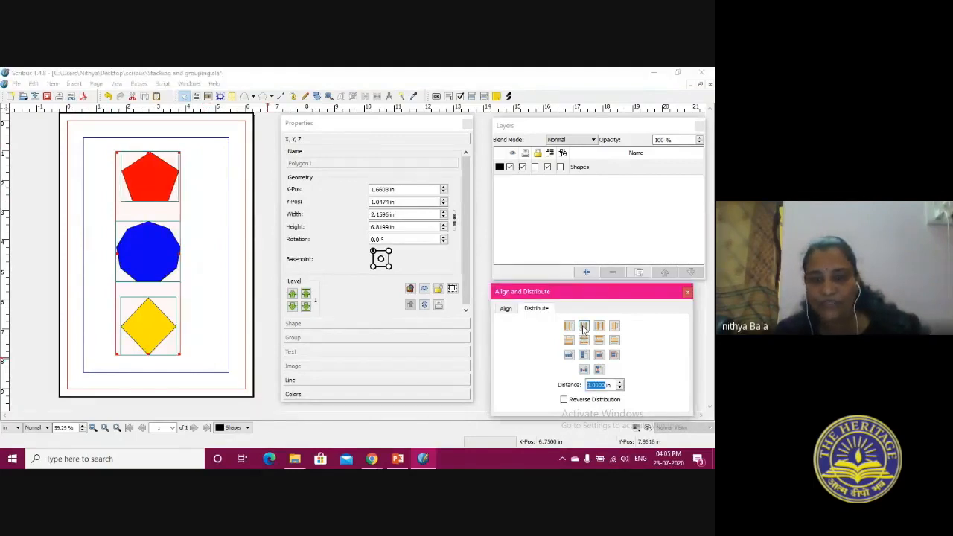
pyautogui.click(571, 340)
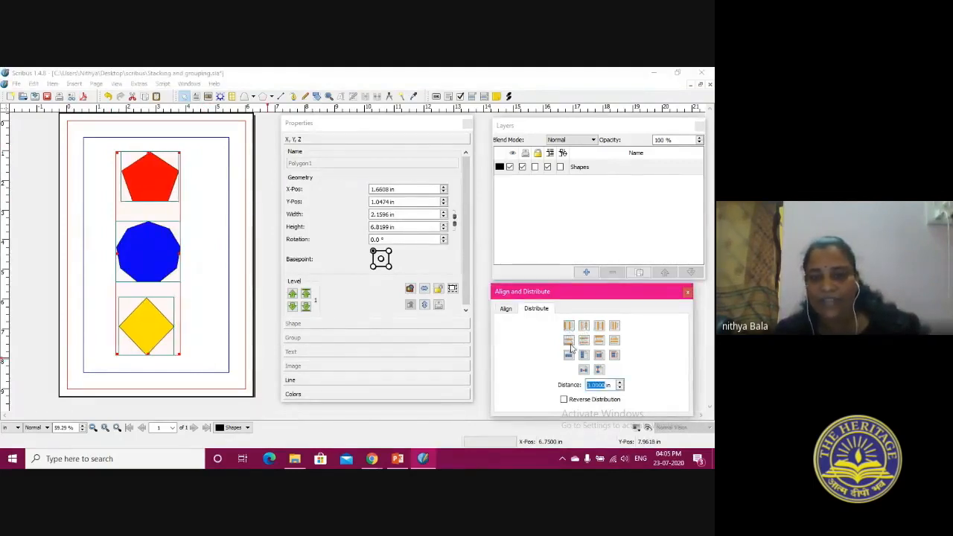
pyautogui.click(572, 346)
pyautogui.click(586, 343)
pyautogui.click(601, 343)
pyautogui.click(616, 342)
pyautogui.click(615, 329)
pyautogui.click(598, 331)
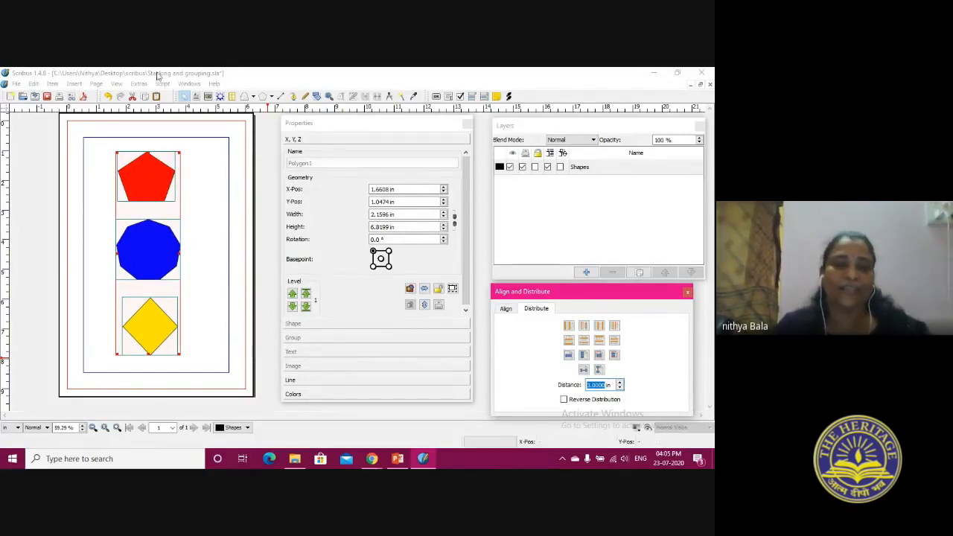
pyautogui.click(199, 248)
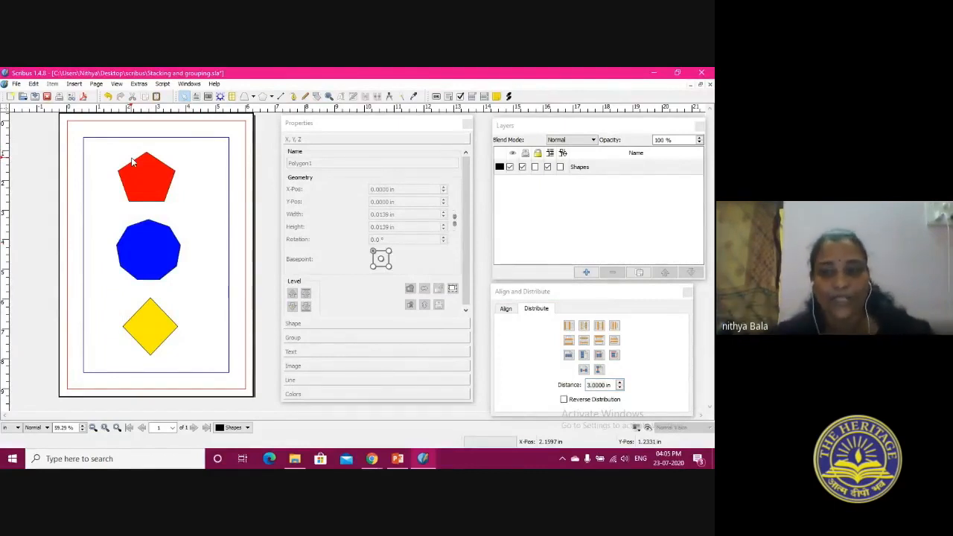
# Select the red pentagon, blue polygon and yellow diamond together and delete them from the page
pyautogui.click(599, 295)
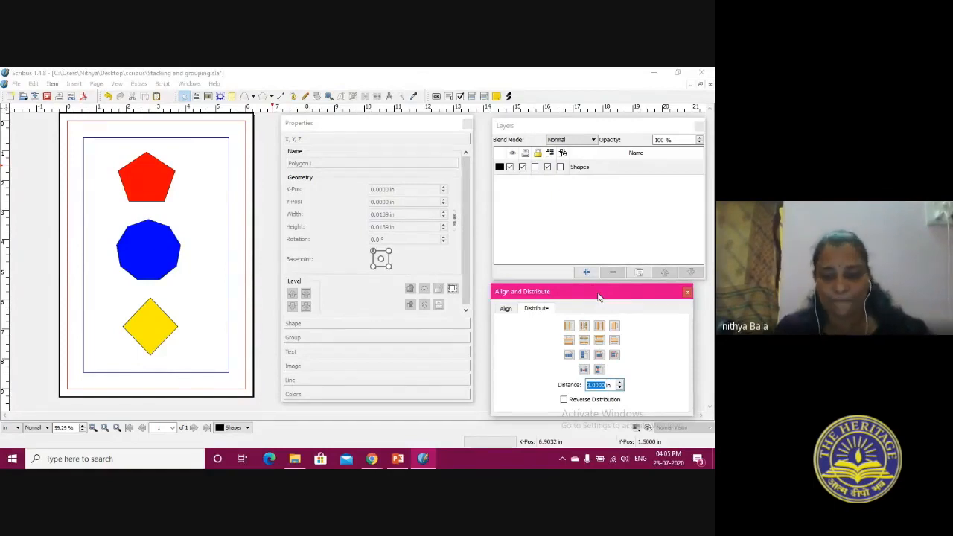
pyautogui.click(191, 172)
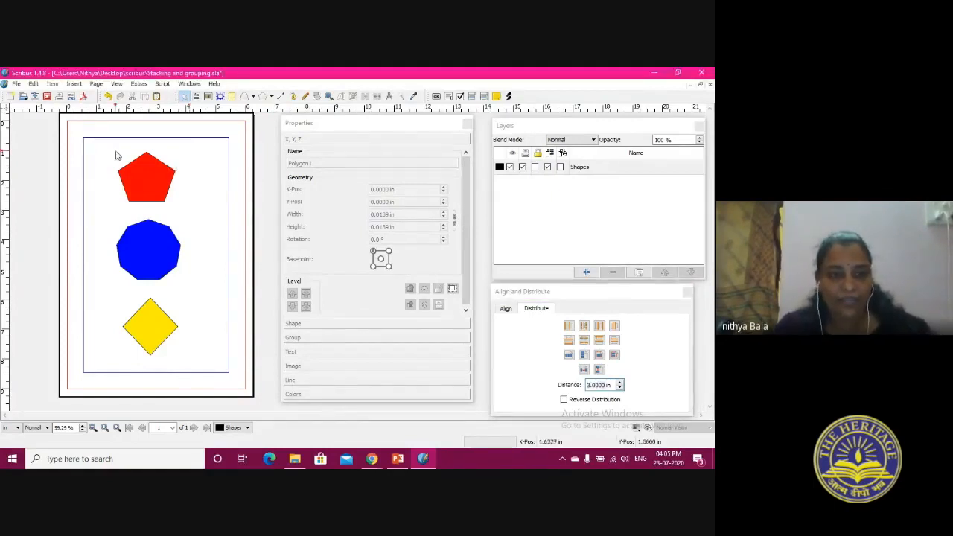
pyautogui.moveTo(102, 156); pyautogui.dragTo(198, 368)
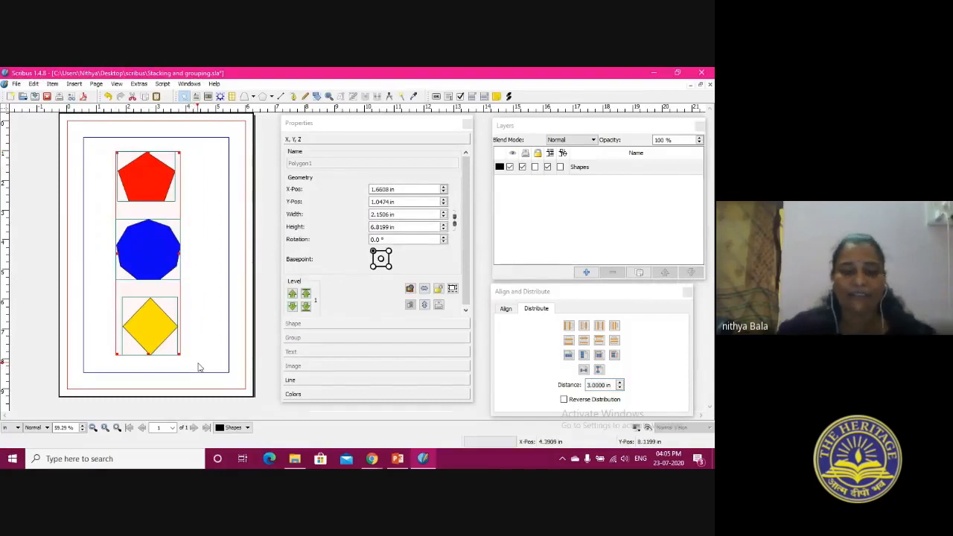
pyautogui.press('Delete')
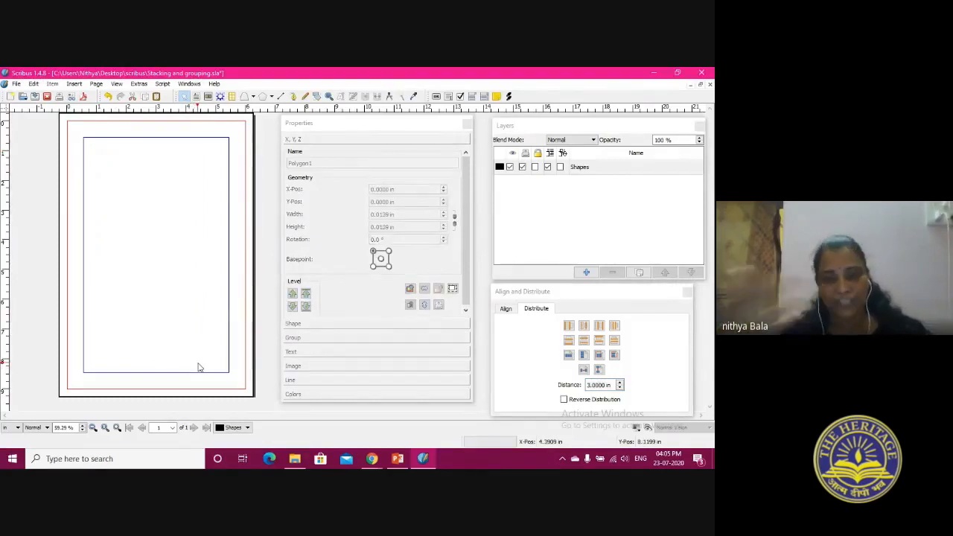
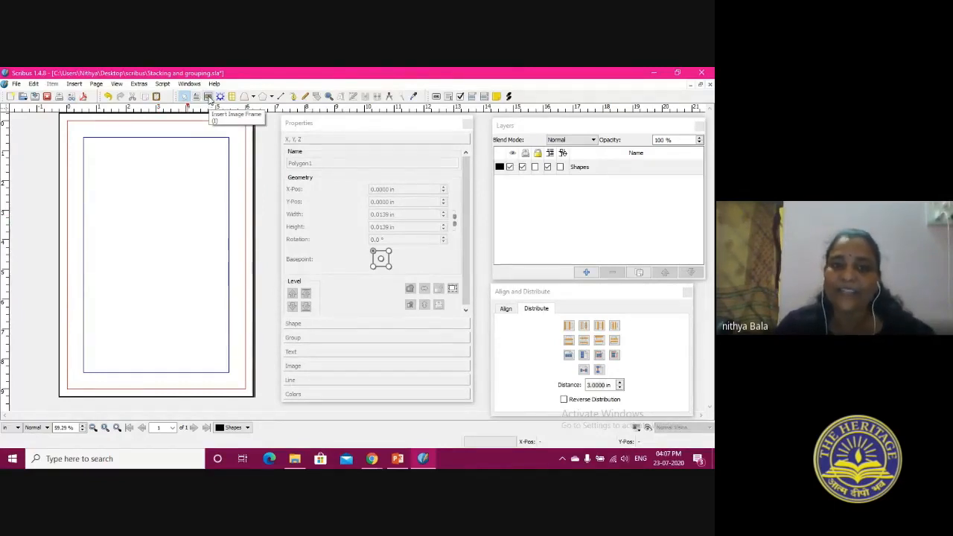
# Draw an image frame about 3.62 × 4.13 in on the page and load Indian-Railways-serves-home-cooked-food-on-trains.jpg into it
pyautogui.click(214, 98)
pyautogui.moveTo(102, 168); pyautogui.dragTo(208, 289)
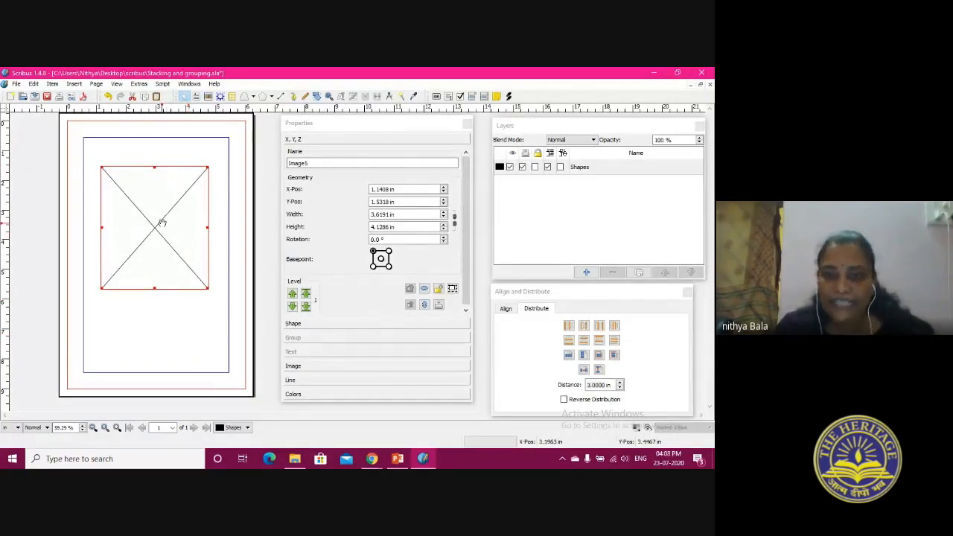
pyautogui.doubleClick(162, 222)
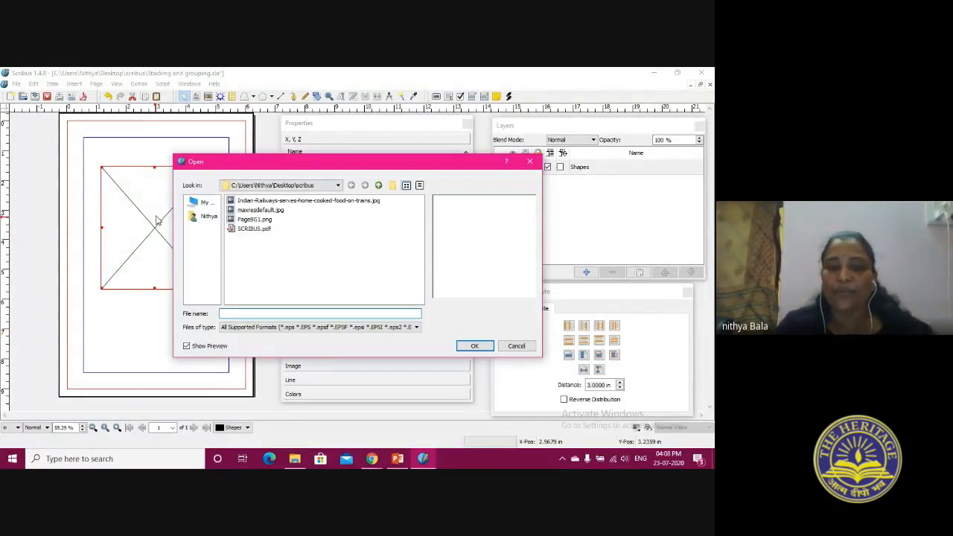
pyautogui.click(261, 201)
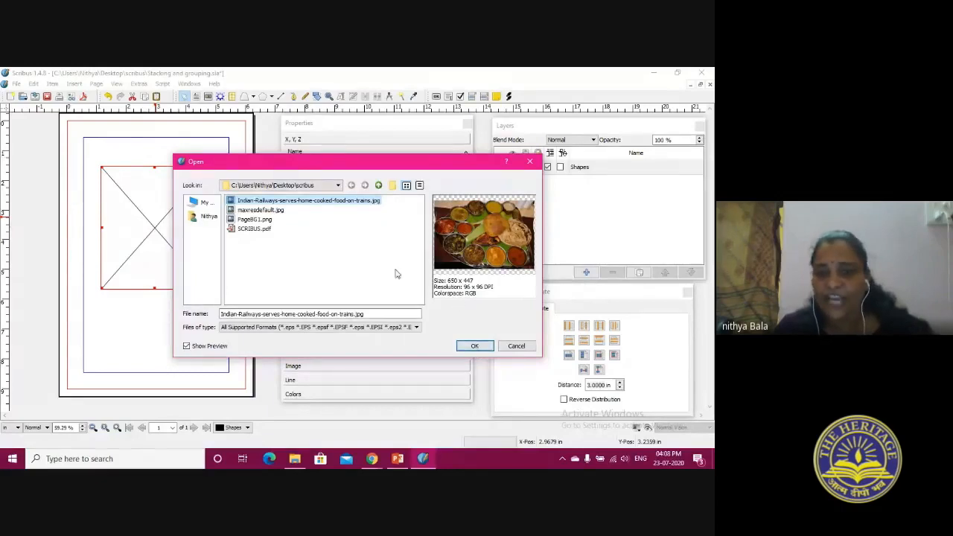
pyautogui.click(474, 347)
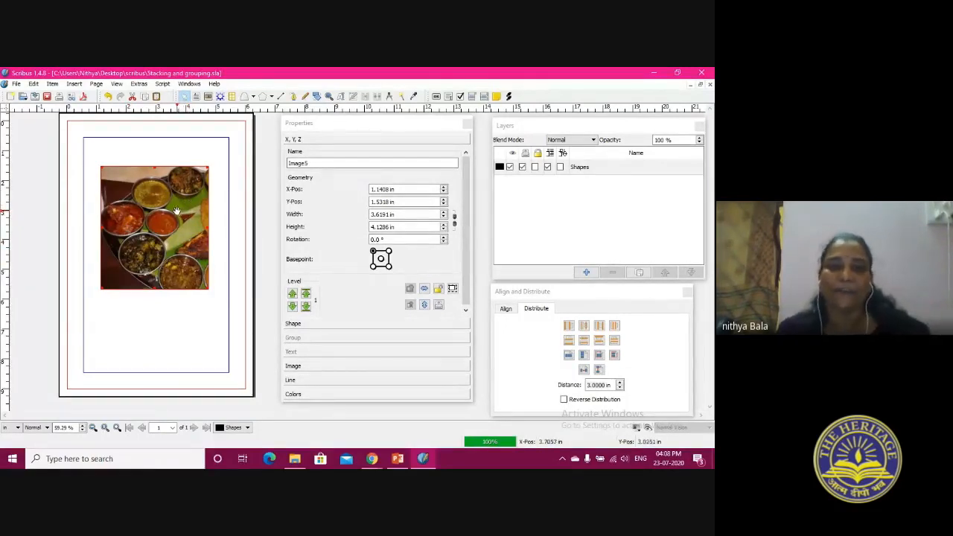
# Resize the image frame to about 4.41 × 4.64 in, place it near the page top, and adjust the image to the frame
pyautogui.moveTo(209, 289); pyautogui.dragTo(257, 327)
pyautogui.moveTo(101, 327); pyautogui.dragTo(73, 337)
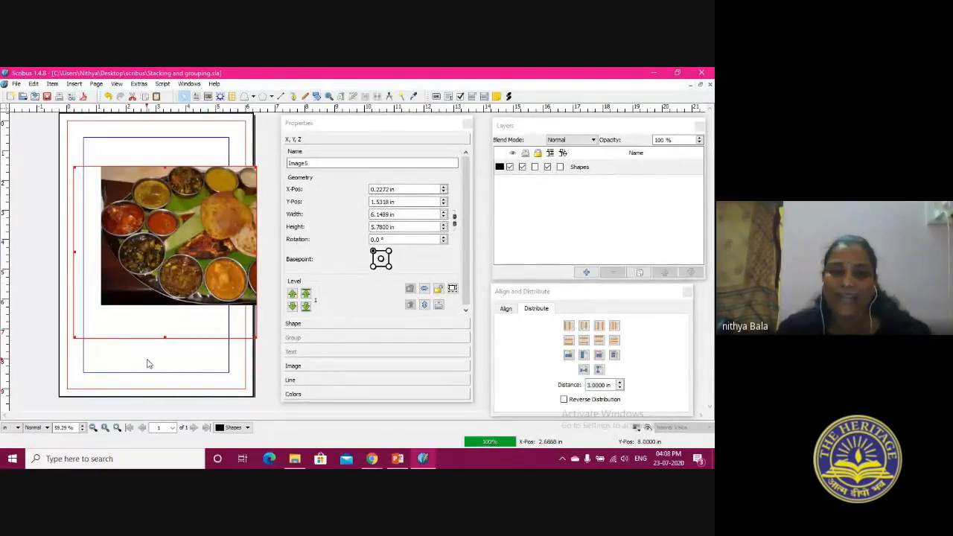
pyautogui.moveTo(73, 166); pyautogui.dragTo(126, 201)
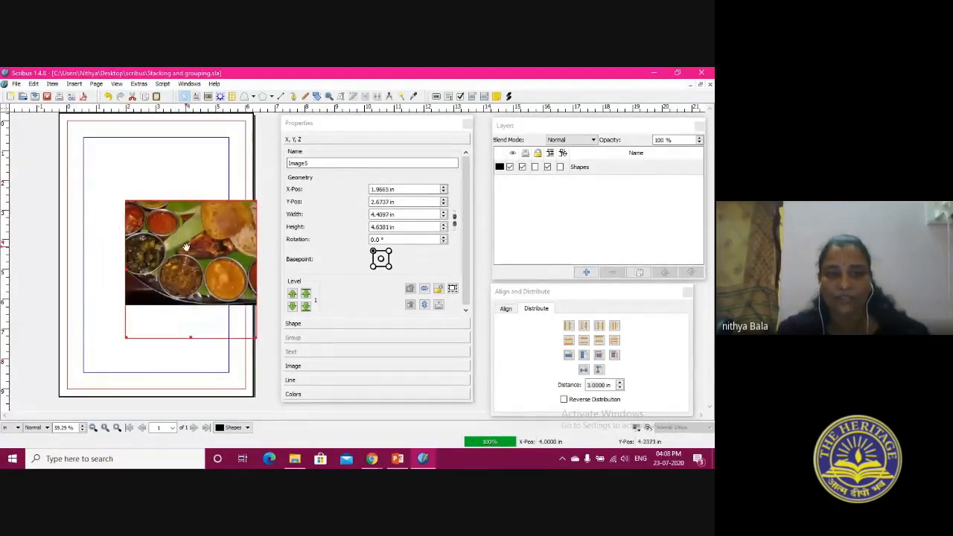
pyautogui.rightClick(152, 179)
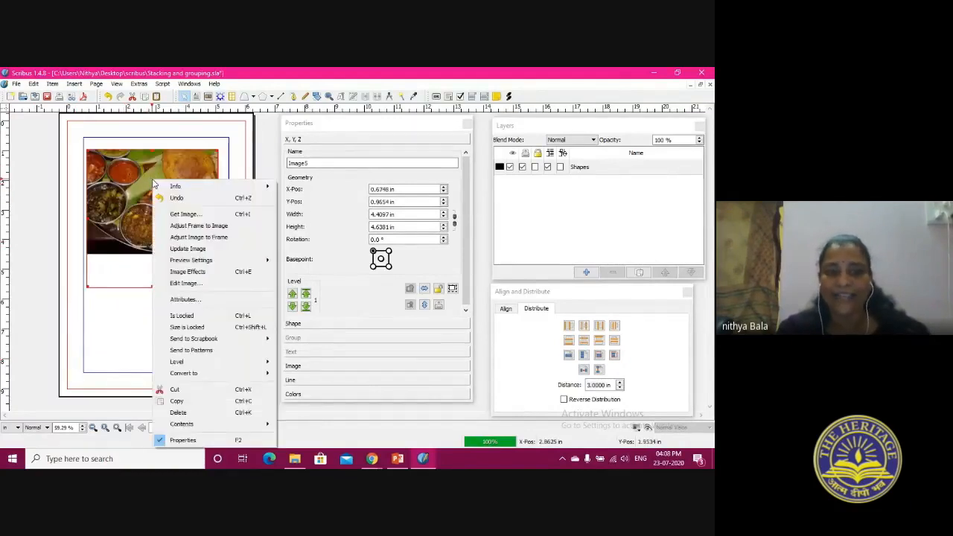
pyautogui.click(202, 237)
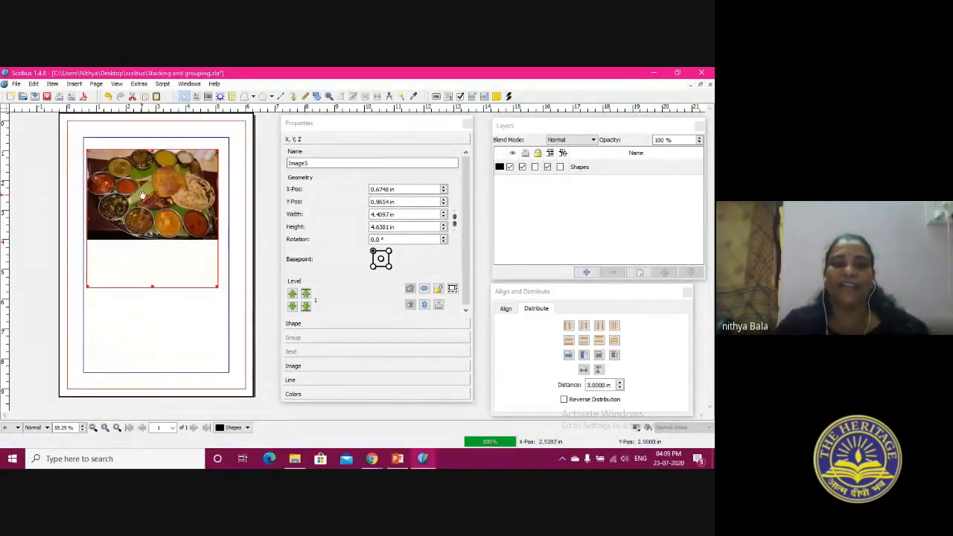
pyautogui.moveTo(142, 194); pyautogui.dragTo(147, 192)
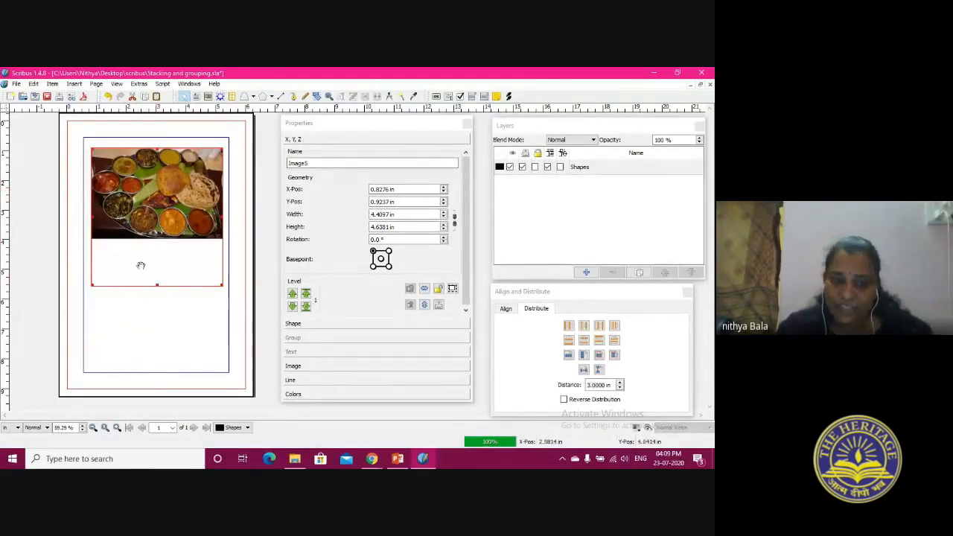
# Adjust the frame to the food image and move it down toward the middle of the page
pyautogui.rightClick(167, 186)
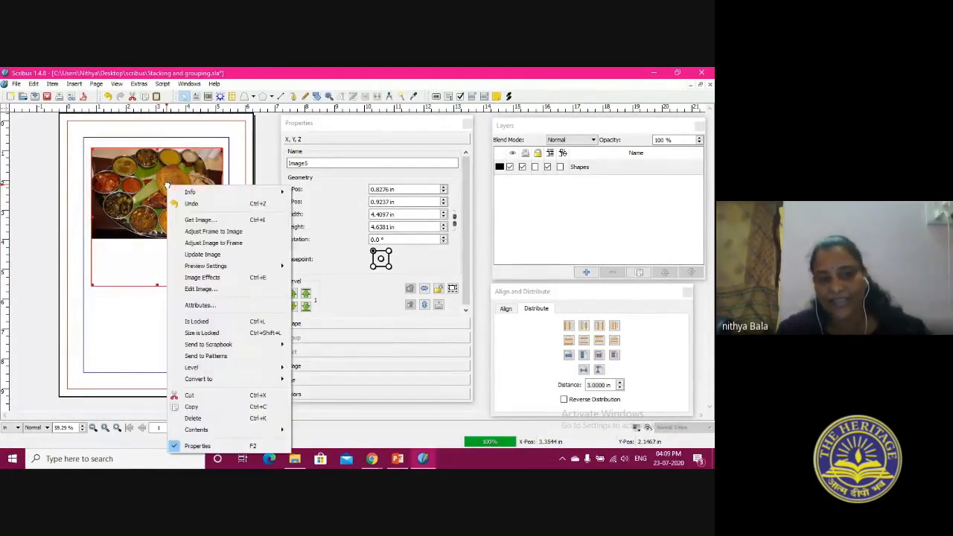
pyautogui.click(205, 235)
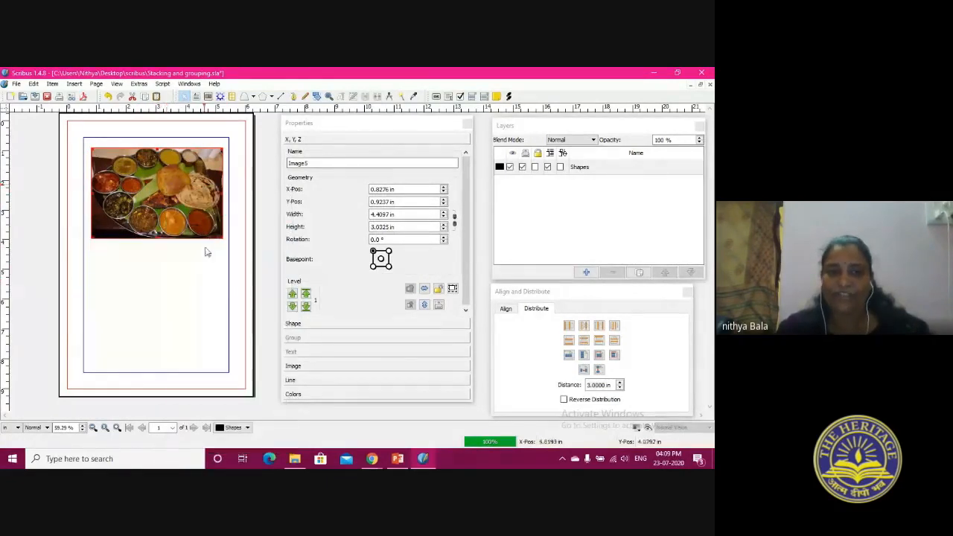
pyautogui.moveTo(176, 174); pyautogui.dragTo(147, 252)
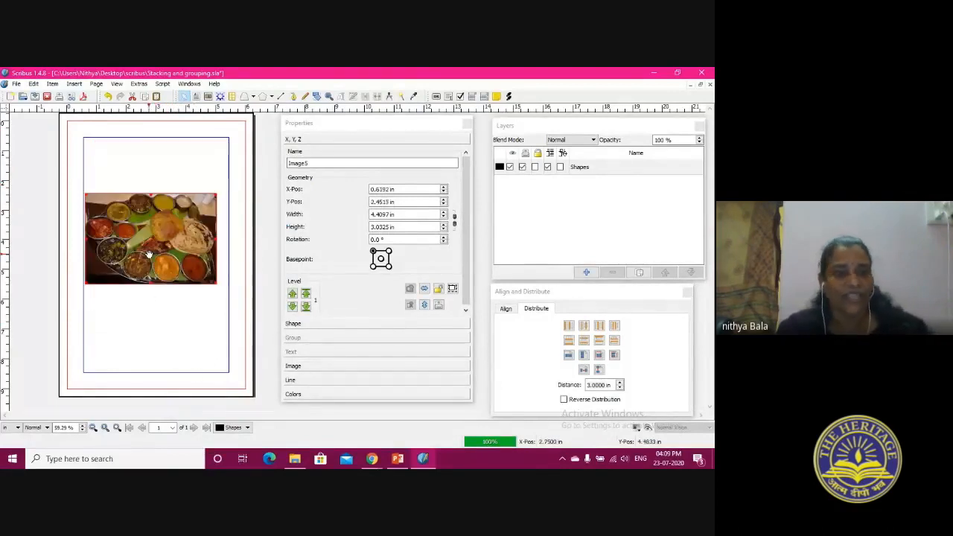
# Try rotating the food image to 7°, move it up the page, and reset its rotation to 0°
pyautogui.click(444, 239)
pyautogui.scroll(8, 444, 239)
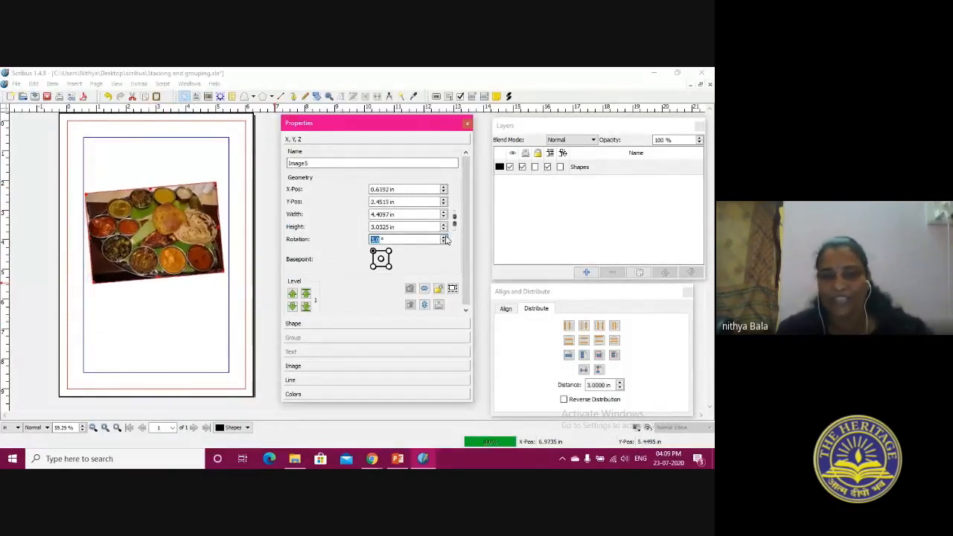
pyautogui.click(445, 242)
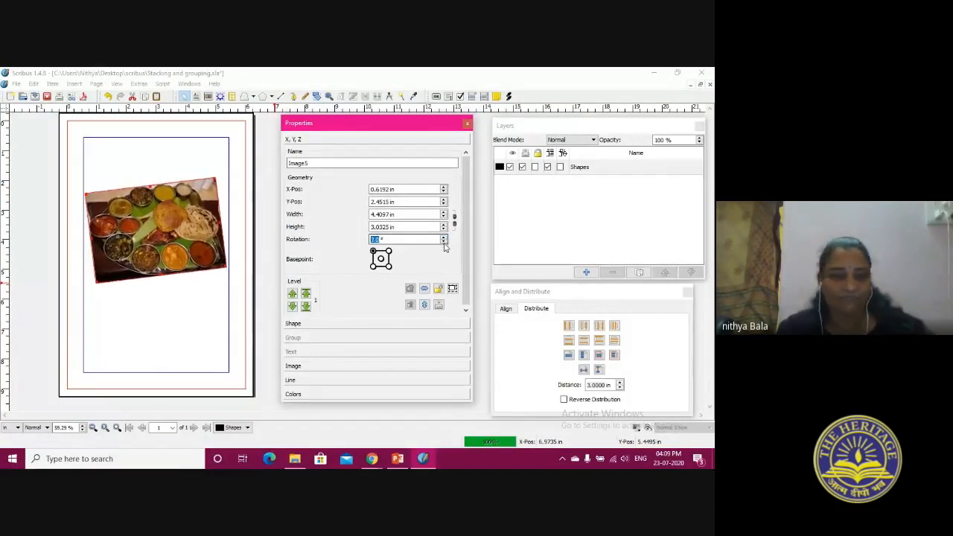
pyautogui.moveTo(149, 246); pyautogui.dragTo(155, 189)
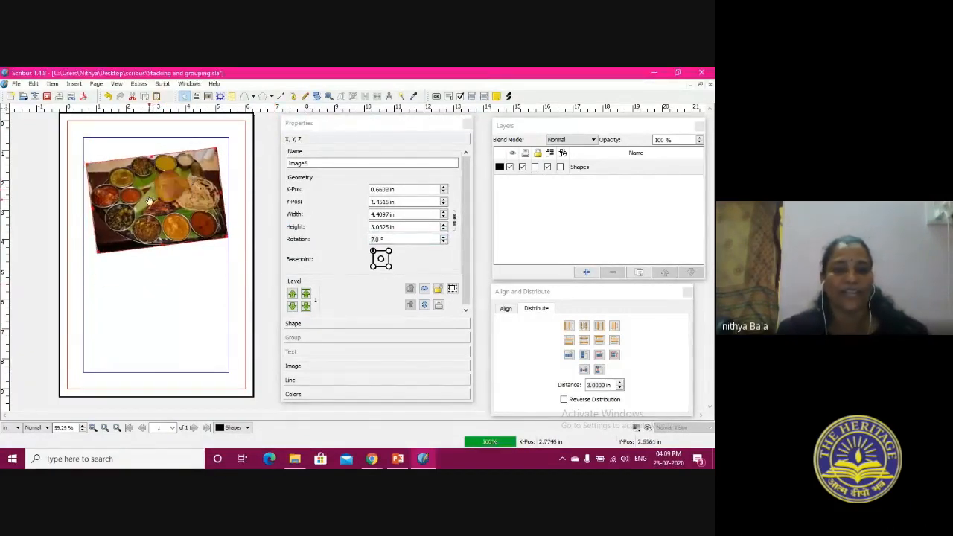
pyautogui.click(443, 243)
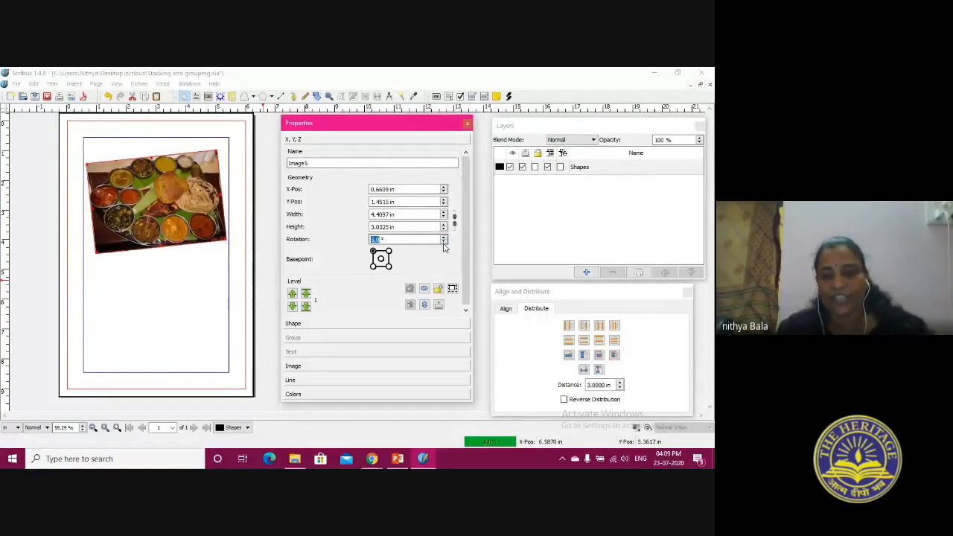
# Move the food image to the upper-left corner of the margins and shrink its frame to about 3.70 × 2.41 in
pyautogui.click(139, 219)
pyautogui.moveTo(135, 192); pyautogui.dragTo(137, 193)
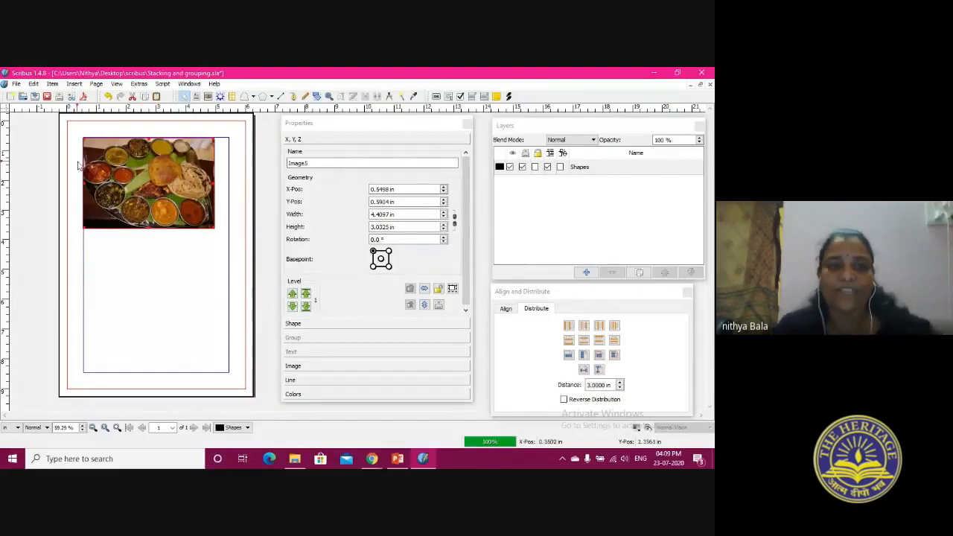
pyautogui.moveTo(84, 139); pyautogui.dragTo(104, 157)
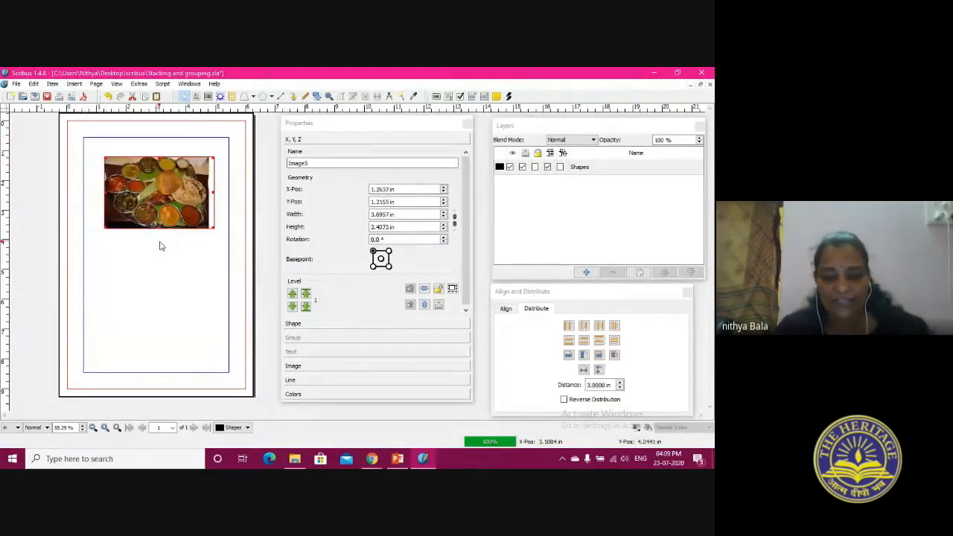
# Adjust the food image to its smaller frame, adjust the frame to the image, and deselect it
pyautogui.rightClick(173, 178)
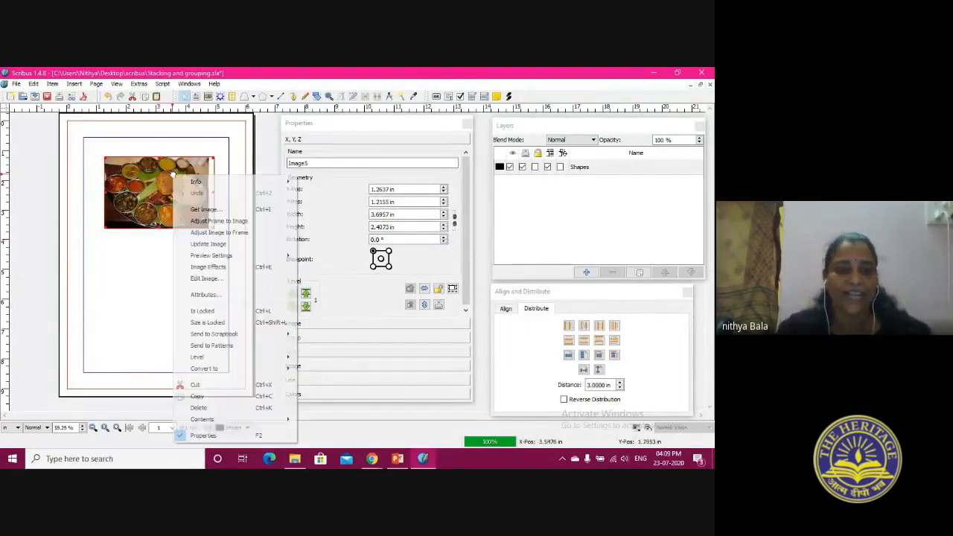
pyautogui.click(202, 231)
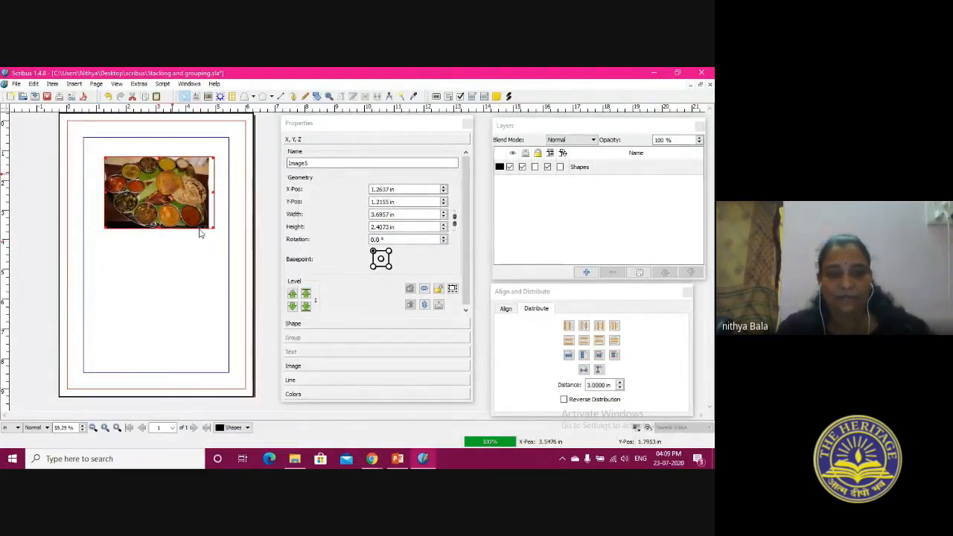
pyautogui.rightClick(182, 192)
pyautogui.click(207, 240)
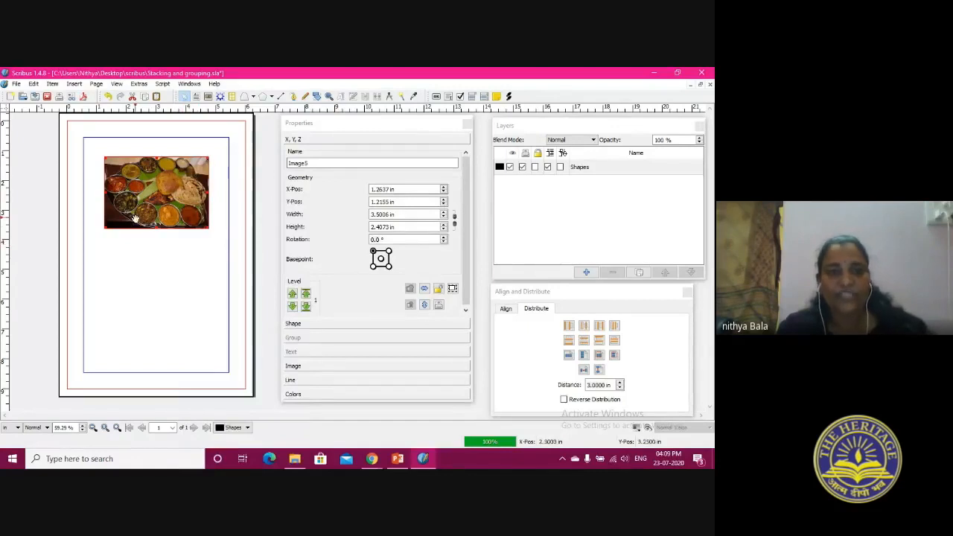
pyautogui.click(155, 256)
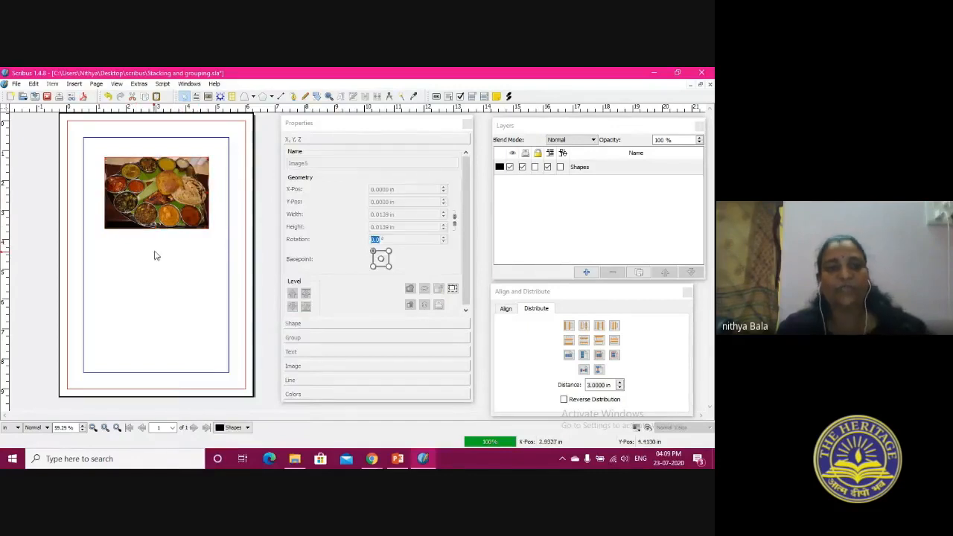
# Reselect the food image and review its line, color and image scaling properties
pyautogui.click(134, 168)
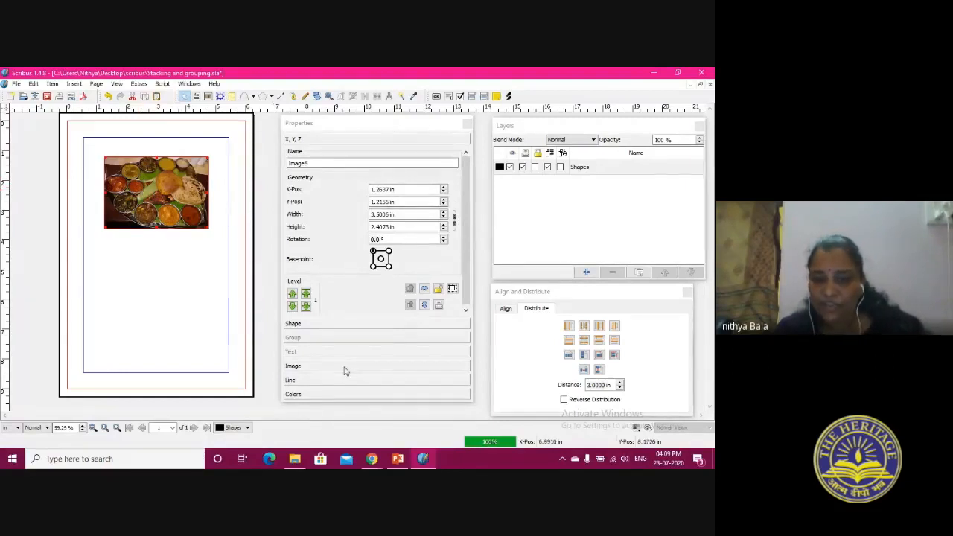
pyautogui.click(309, 382)
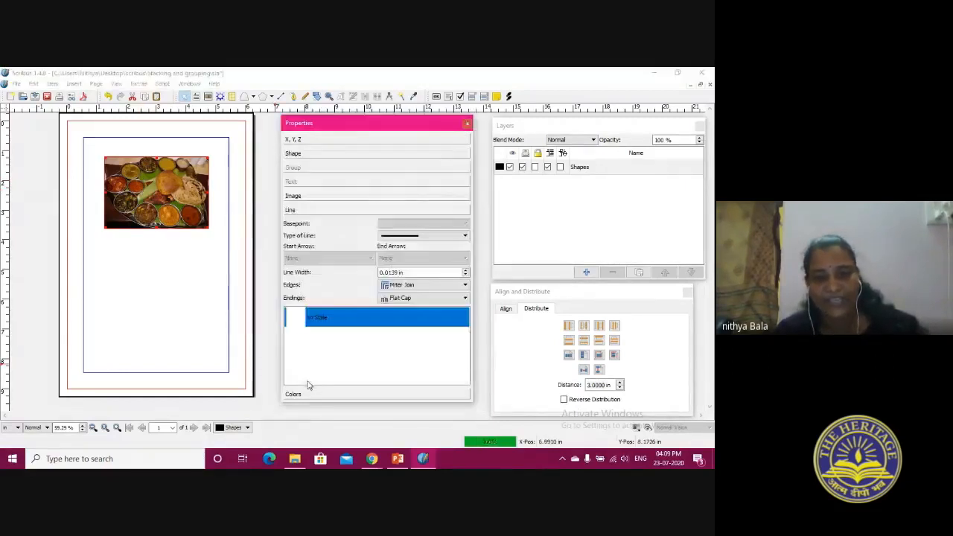
pyautogui.click(353, 394)
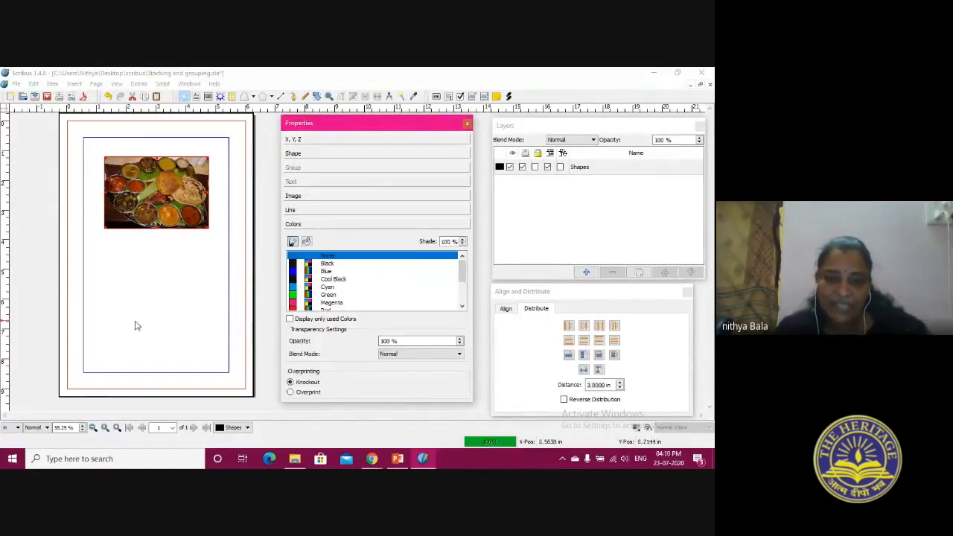
pyautogui.click(353, 197)
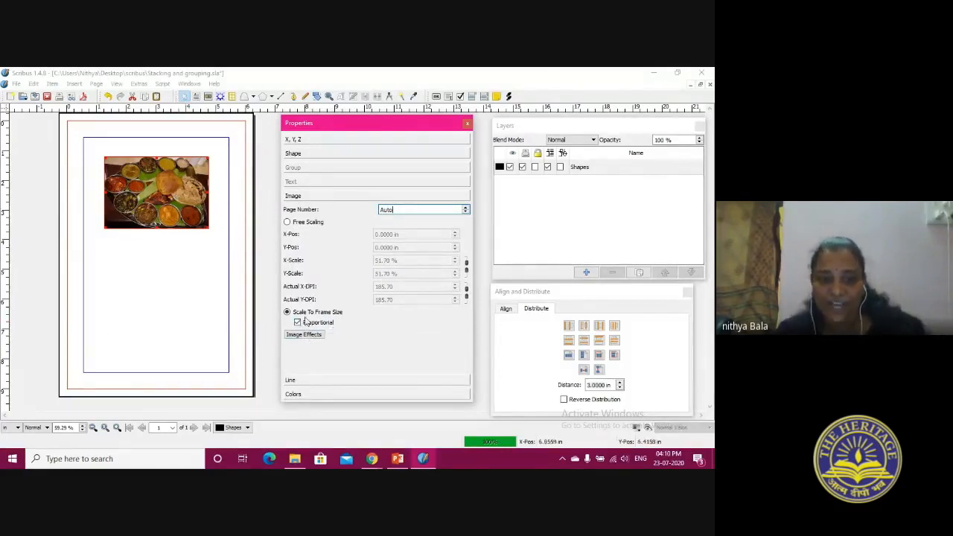
# Enlarge and reposition the food image's frame, turn off proportional scaling, and stretch the frame past the page's right edge
pyautogui.moveTo(206, 227); pyautogui.dragTo(238, 256)
pyautogui.moveTo(181, 207); pyautogui.dragTo(180, 261)
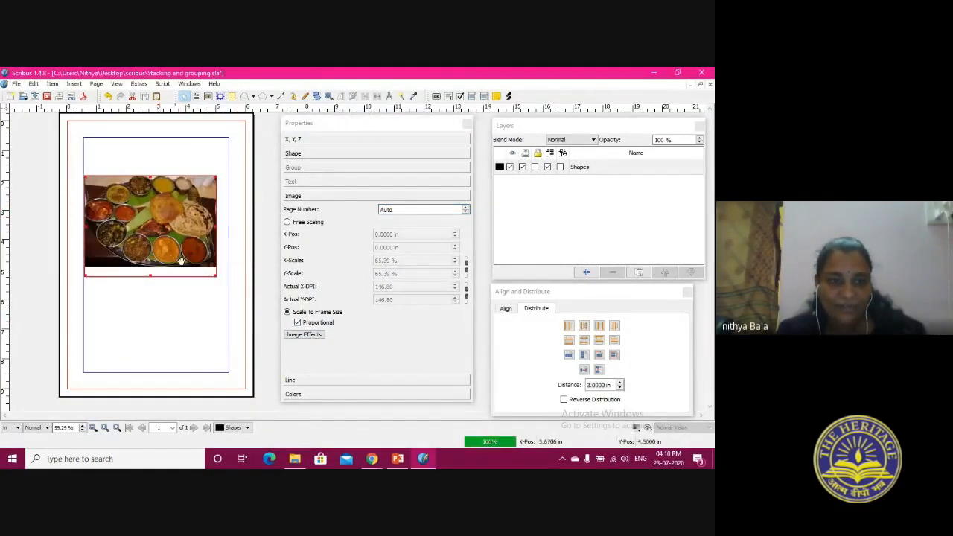
pyautogui.click(298, 322)
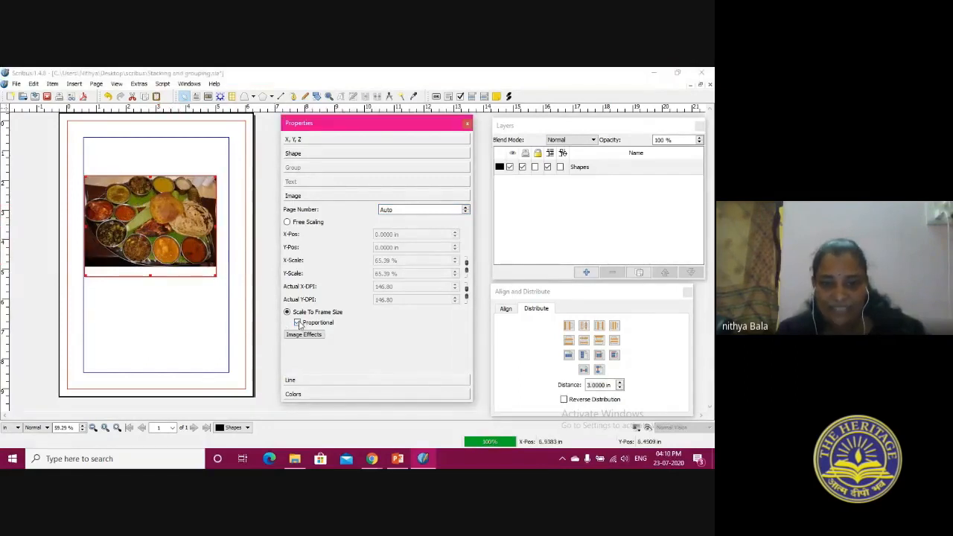
pyautogui.click(215, 275)
pyautogui.moveTo(215, 275); pyautogui.dragTo(260, 325)
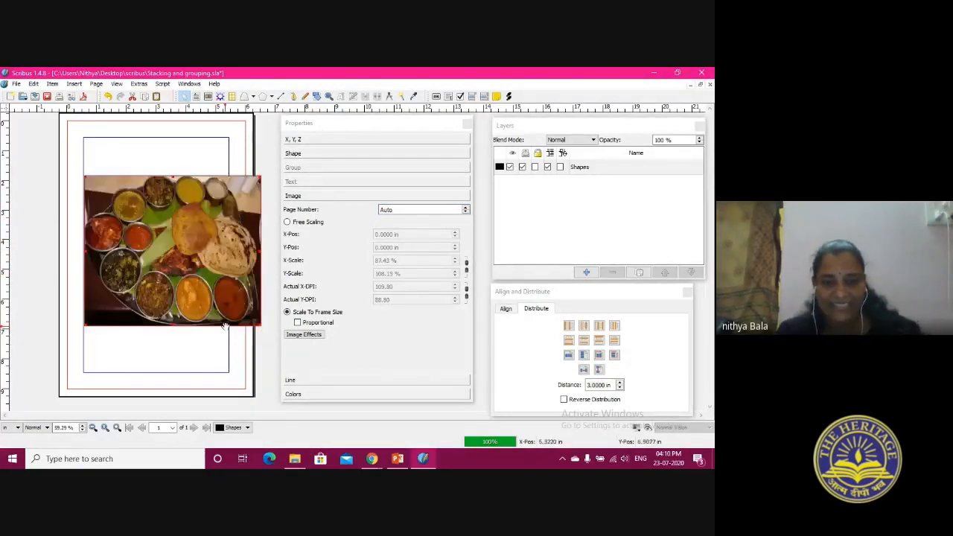
# Turn proportional scaling back on, adjust the frame to the food image, and move it to the upper part of the page
pyautogui.click(297, 324)
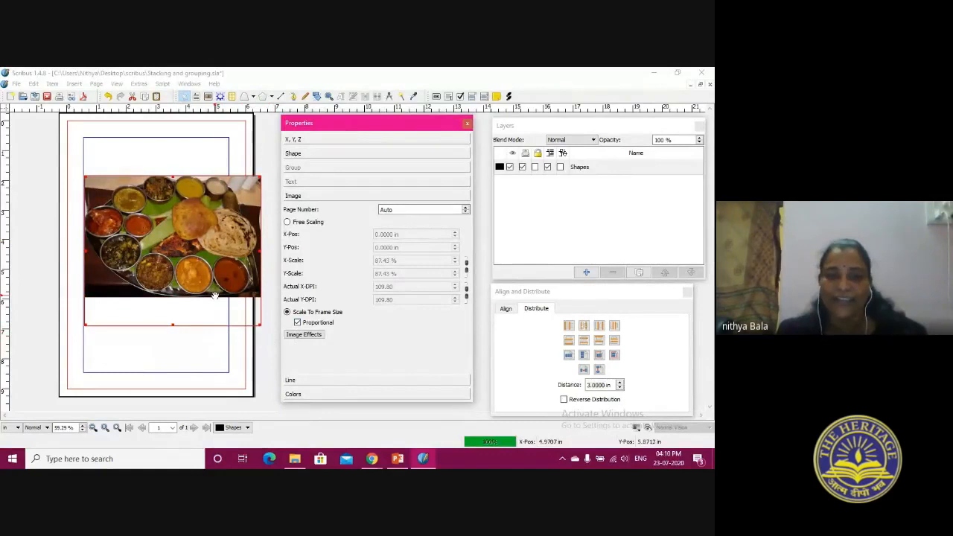
pyautogui.rightClick(161, 250)
pyautogui.moveTo(164, 250)
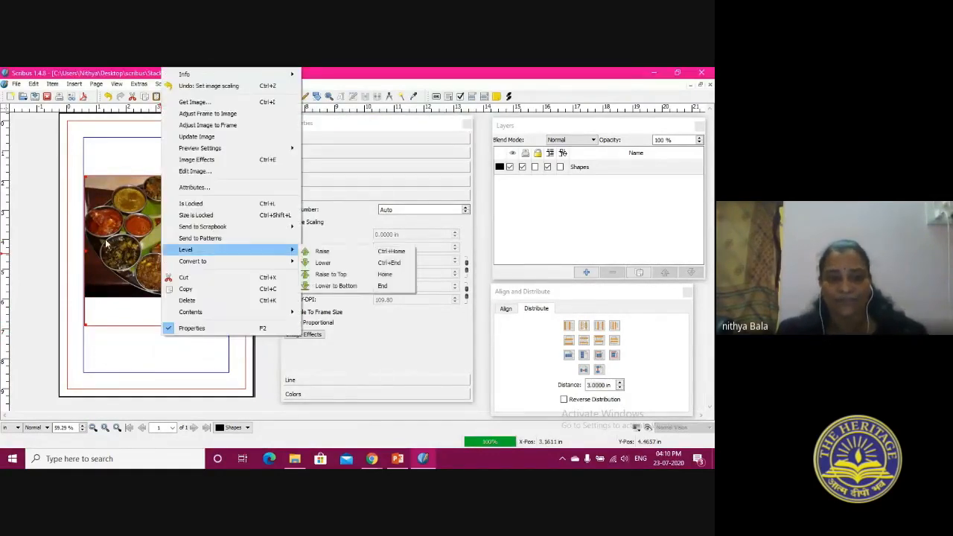
pyautogui.click(194, 114)
pyautogui.moveTo(193, 232); pyautogui.dragTo(180, 208)
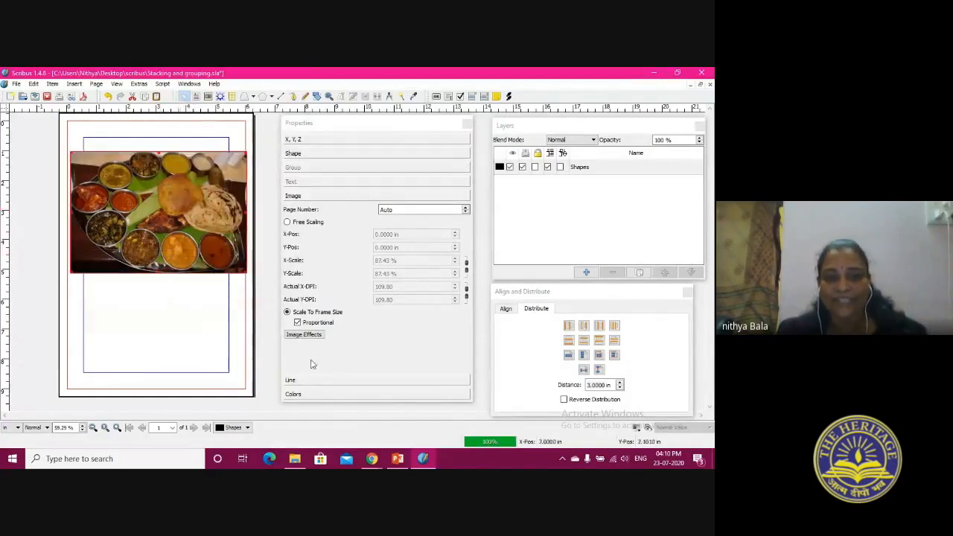
# Shrink the food image's frame, move it inside the margins, and adjust the image to the frame and the frame to the image
pyautogui.moveTo(71, 153); pyautogui.dragTo(120, 192)
pyautogui.moveTo(203, 241); pyautogui.dragTo(177, 196)
pyautogui.rightClick(177, 196)
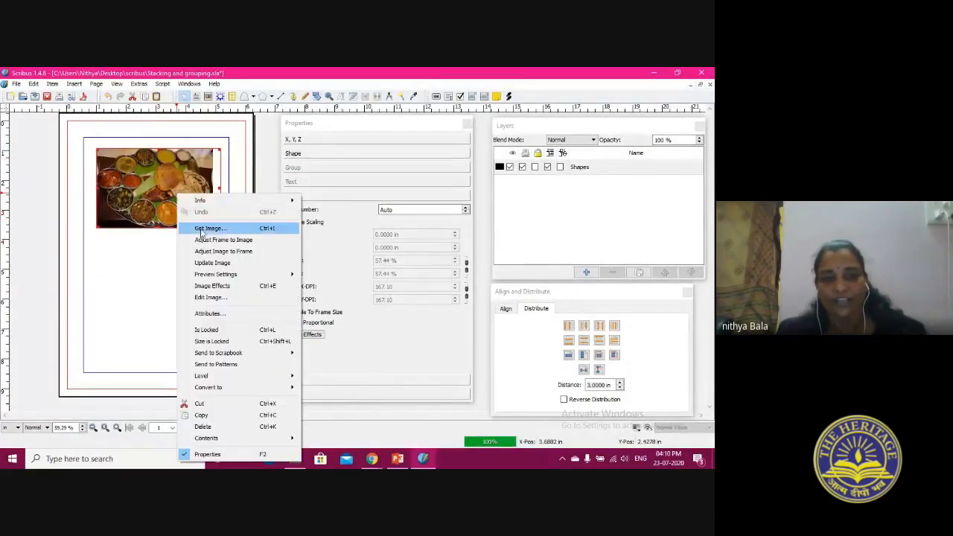
pyautogui.click(211, 251)
pyautogui.rightClick(199, 188)
pyautogui.click(223, 230)
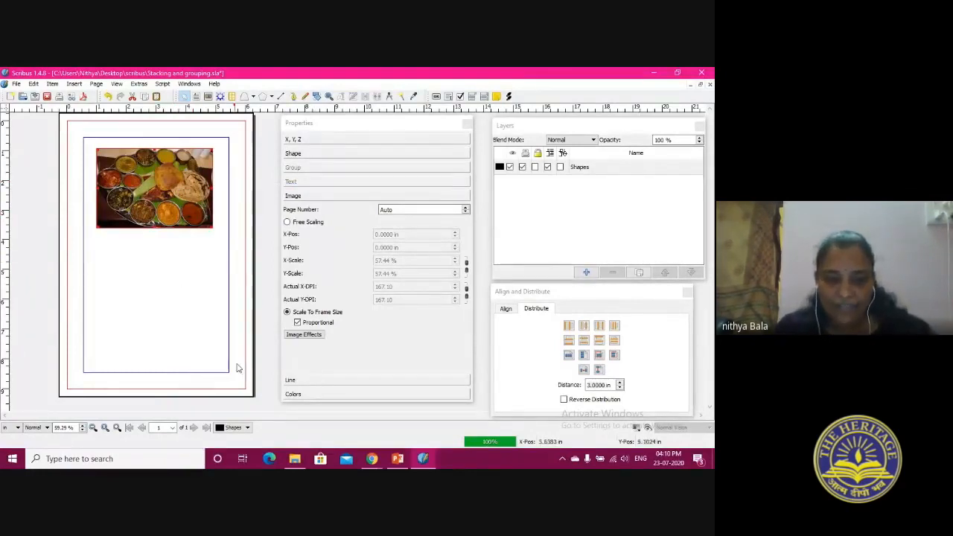
# Open the food image frame's shape for node editing and add new nodes along its right, bottom and left edges
pyautogui.click(330, 153)
pyautogui.click(330, 153)
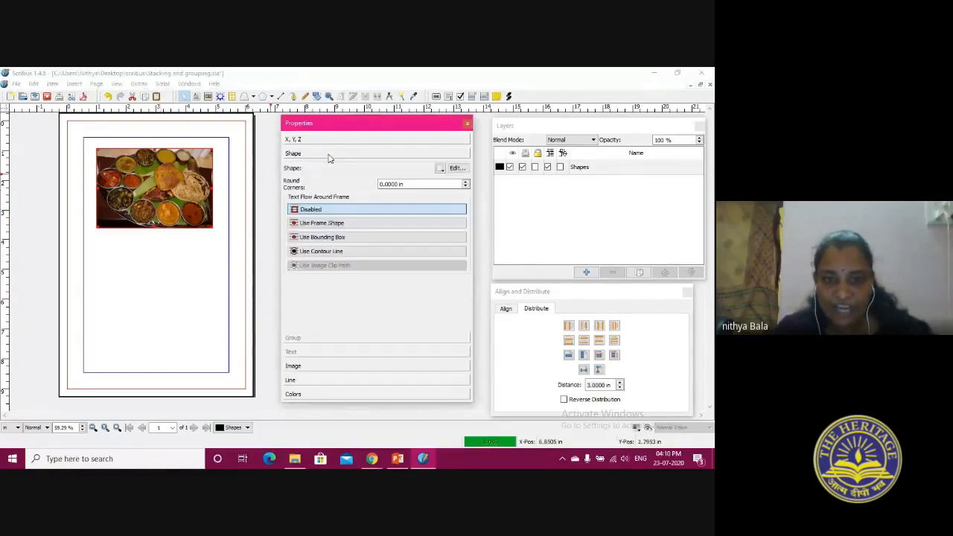
pyautogui.click(460, 169)
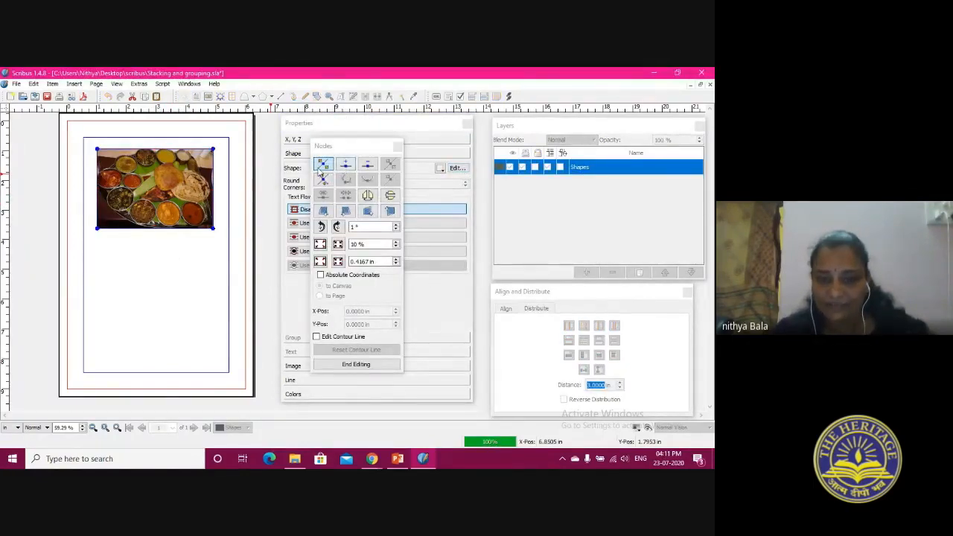
pyautogui.click(320, 167)
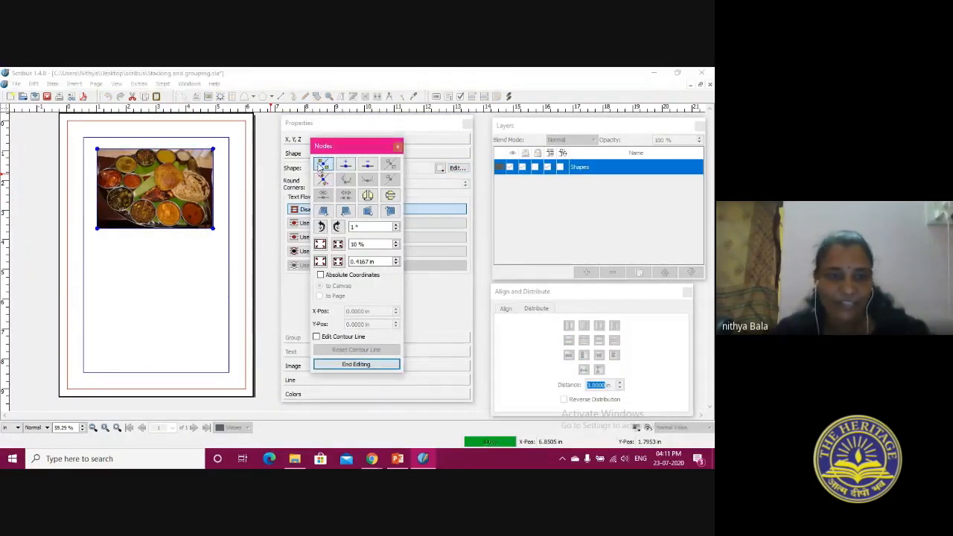
pyautogui.click(213, 157)
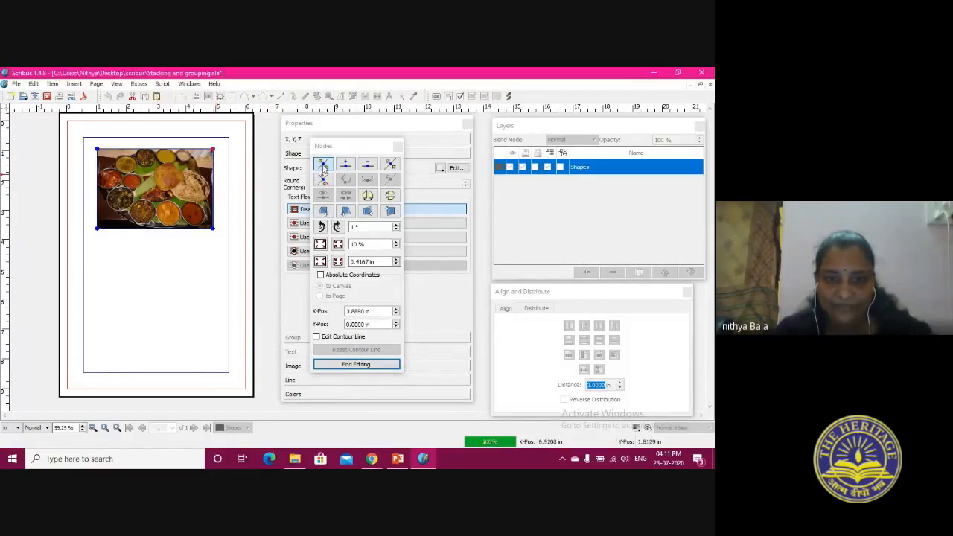
pyautogui.click(346, 165)
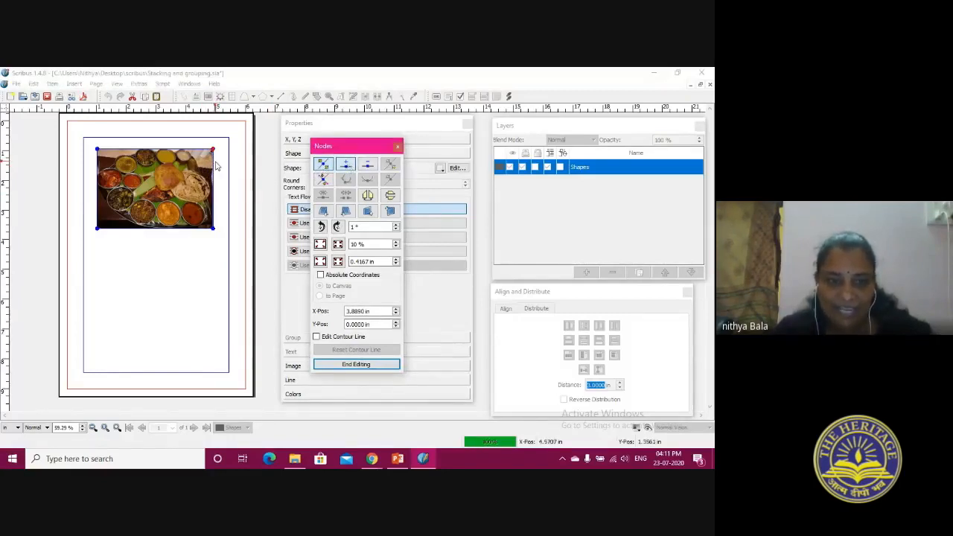
pyautogui.click(213, 178)
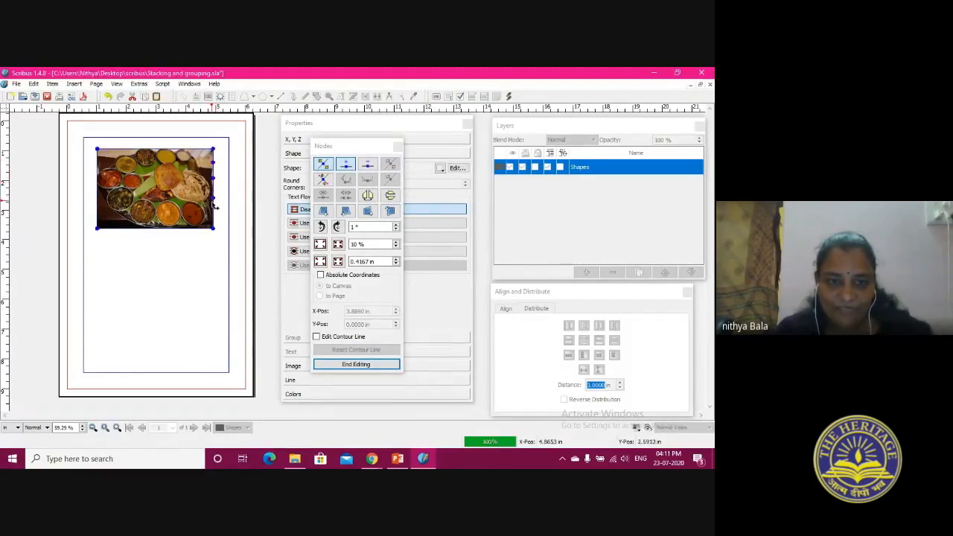
pyautogui.click(186, 232)
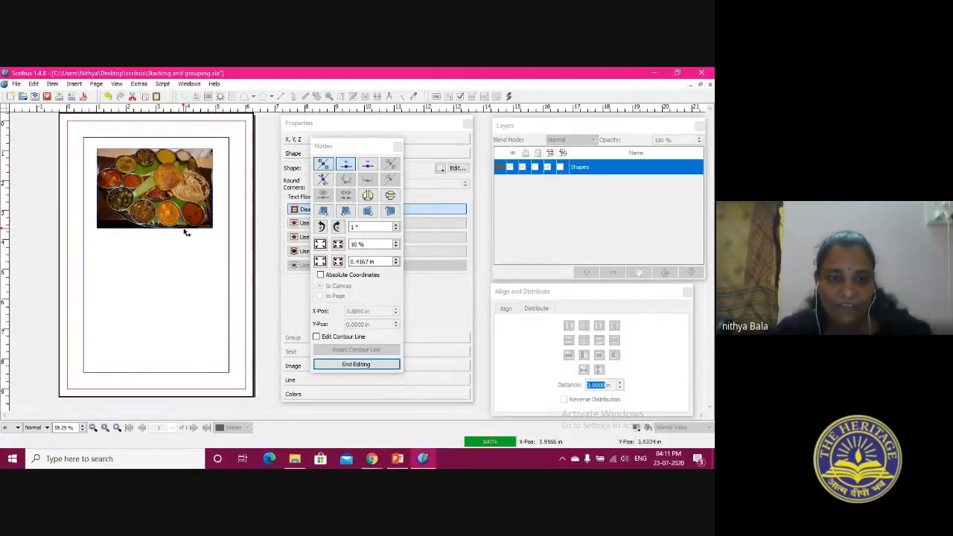
pyautogui.click(156, 229)
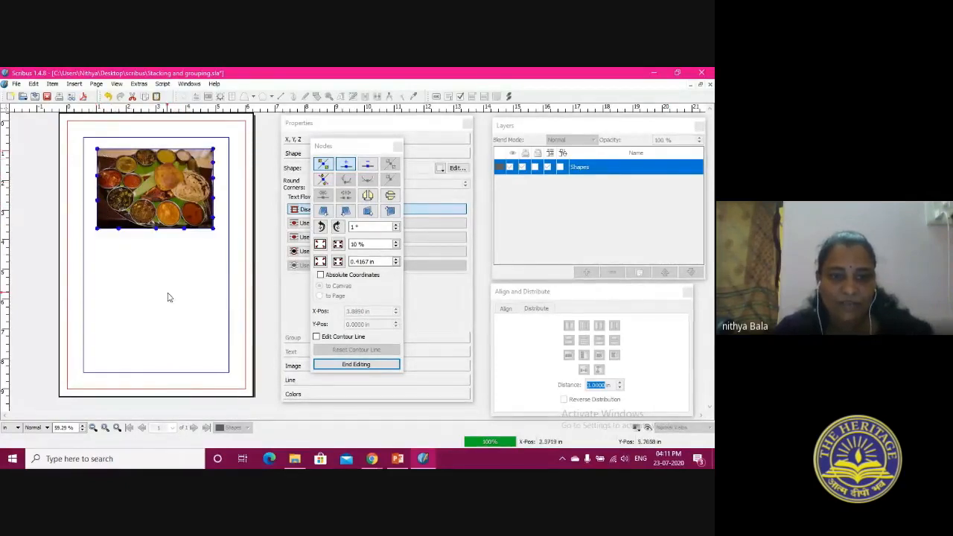
# Move nodes on the food image frame's left, bottom and right edges inward to cut notches into its outline
pyautogui.moveTo(98, 177); pyautogui.dragTo(128, 173)
pyautogui.moveTo(120, 229); pyautogui.dragTo(125, 203)
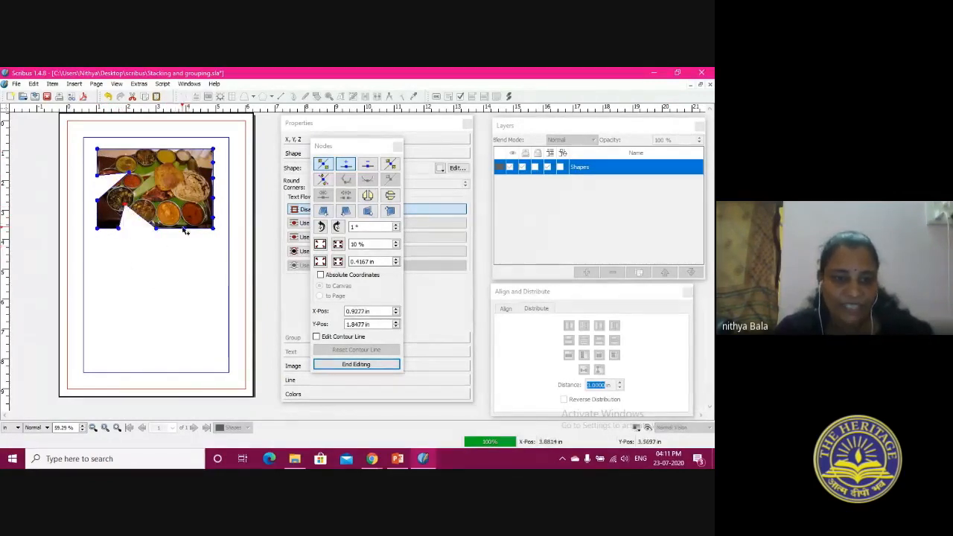
pyautogui.moveTo(186, 228); pyautogui.dragTo(173, 199)
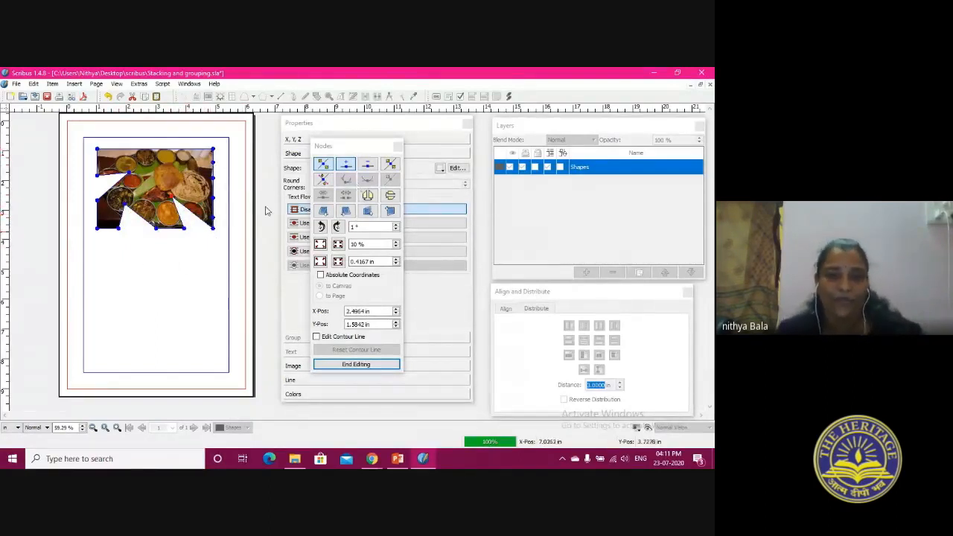
pyautogui.click(215, 167)
pyautogui.moveTo(214, 167); pyautogui.dragTo(208, 198)
# Delete nodes along the right side and at the upper-left corner of the food image's frame, and end node editing
pyautogui.click(365, 169)
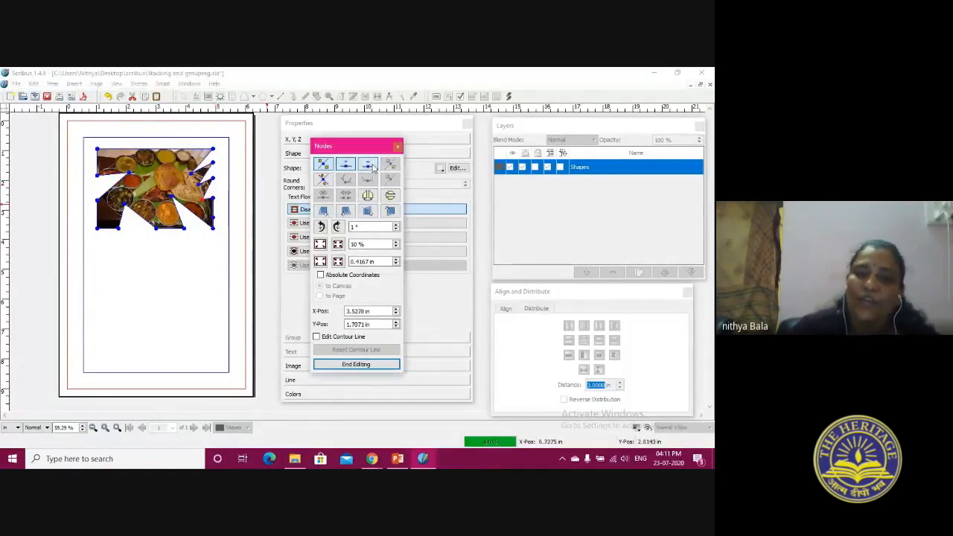
pyautogui.click(213, 180)
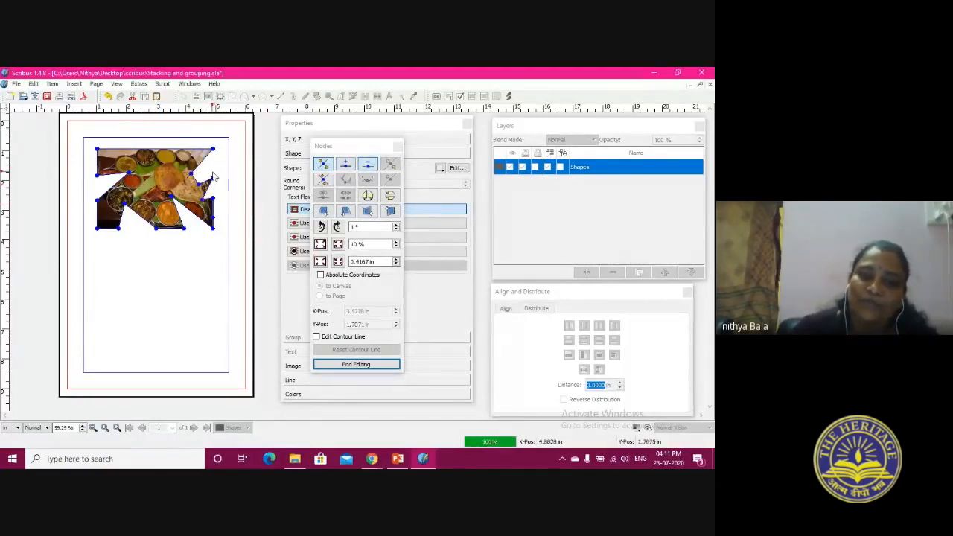
pyautogui.click(213, 181)
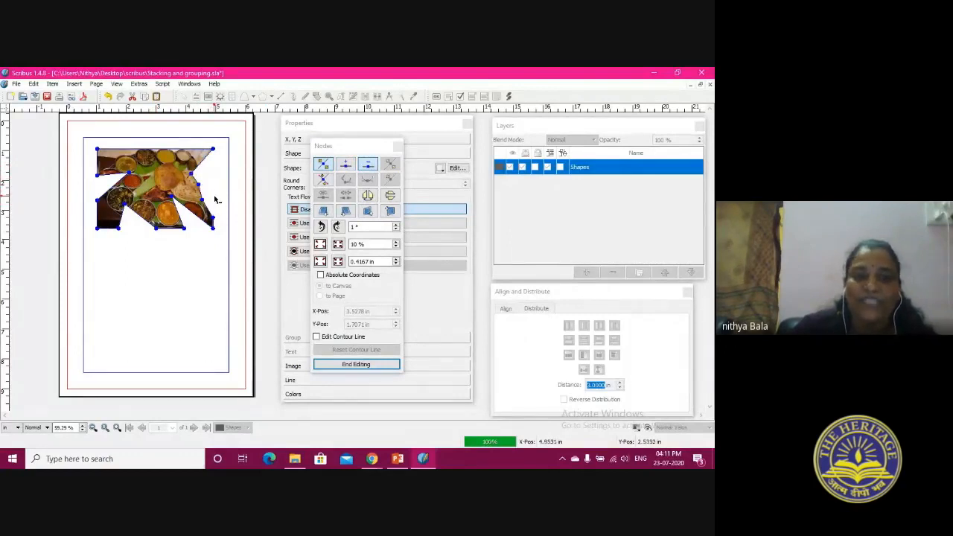
pyautogui.click(214, 227)
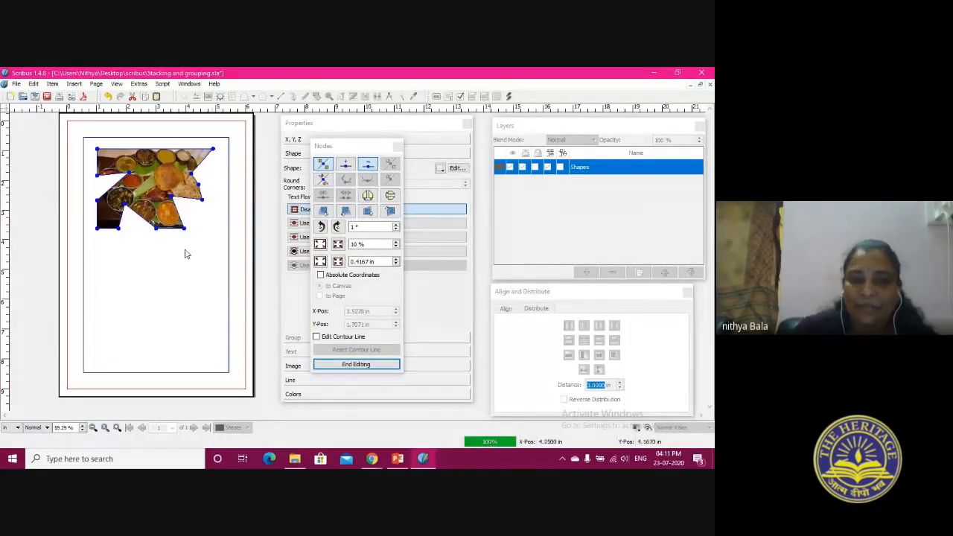
pyautogui.click(97, 150)
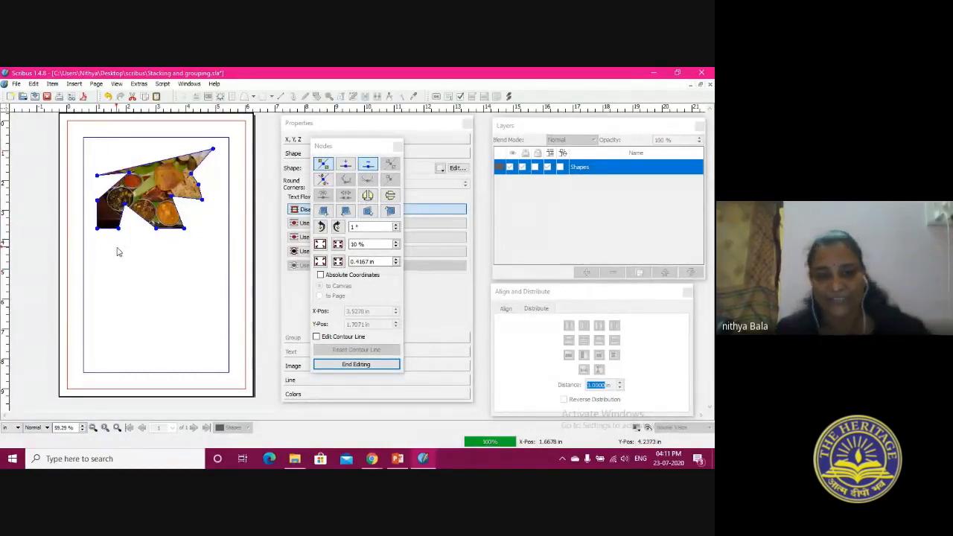
pyautogui.click(399, 147)
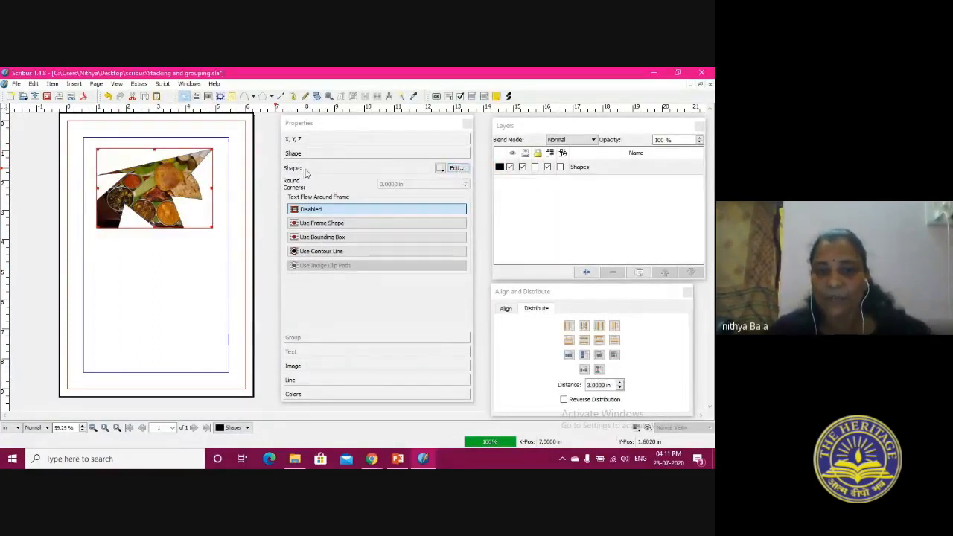
# Briefly reopen the food image's node editing, close it, and delete the image from the page
pyautogui.click(456, 168)
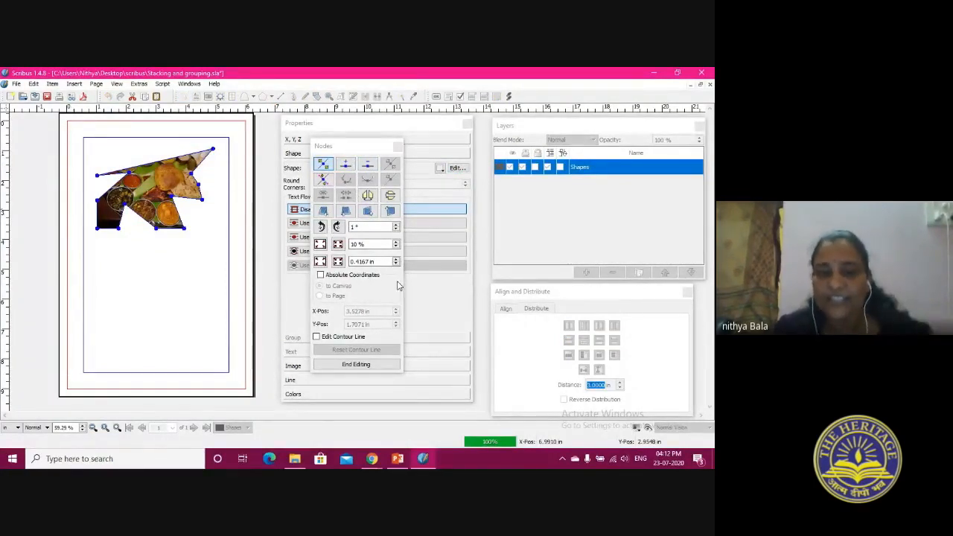
pyautogui.click(398, 146)
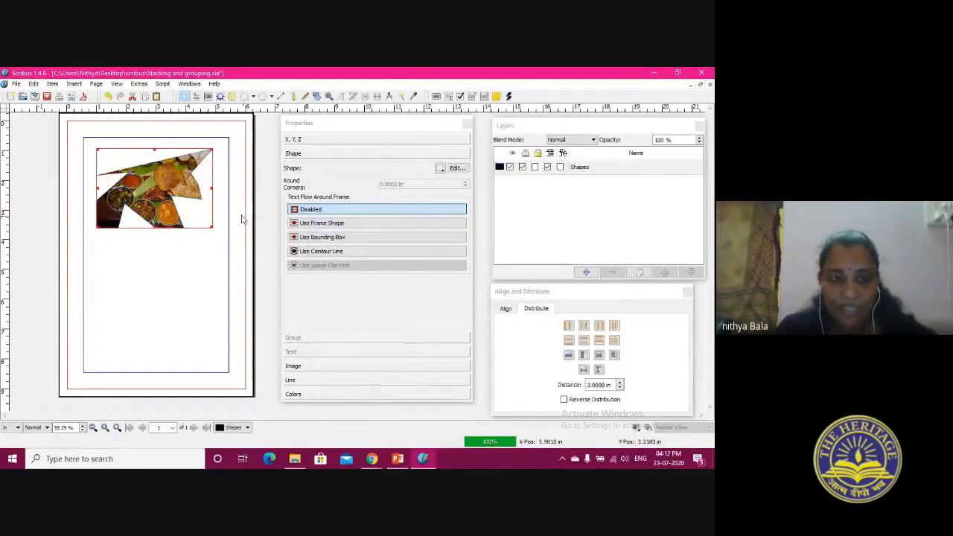
pyautogui.rightClick(148, 186)
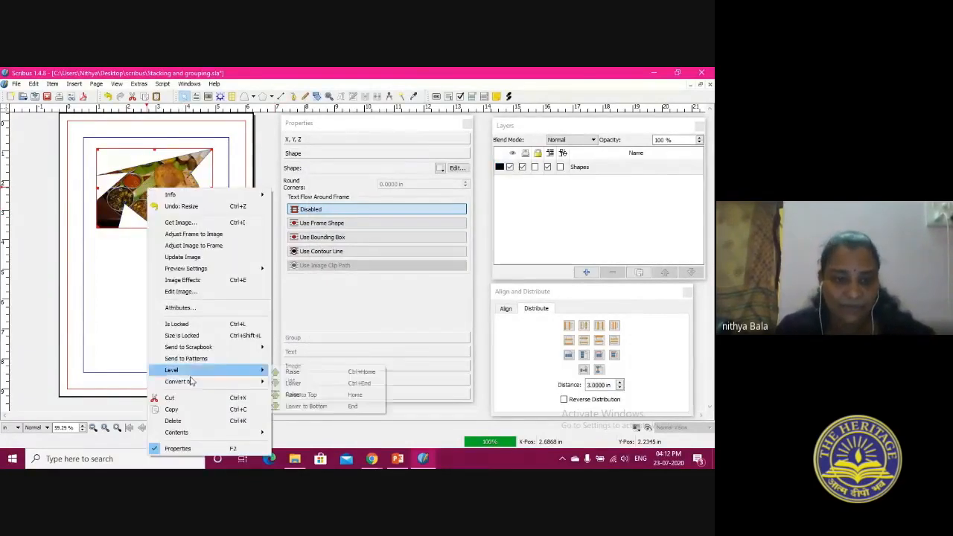
pyautogui.click(191, 420)
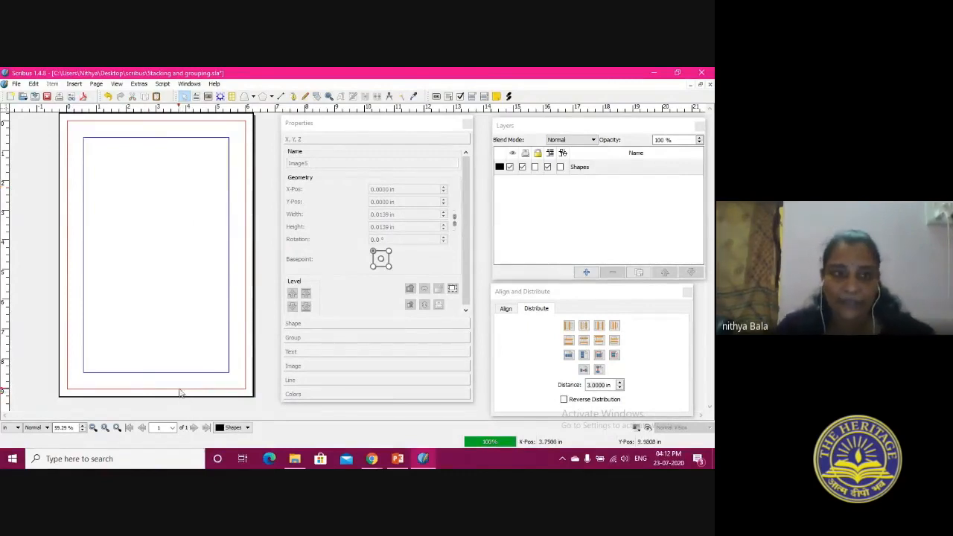
# Import the vector file SampleVector.svg, place the red hexagon within the page margins, and deselect it
pyautogui.click(16, 84)
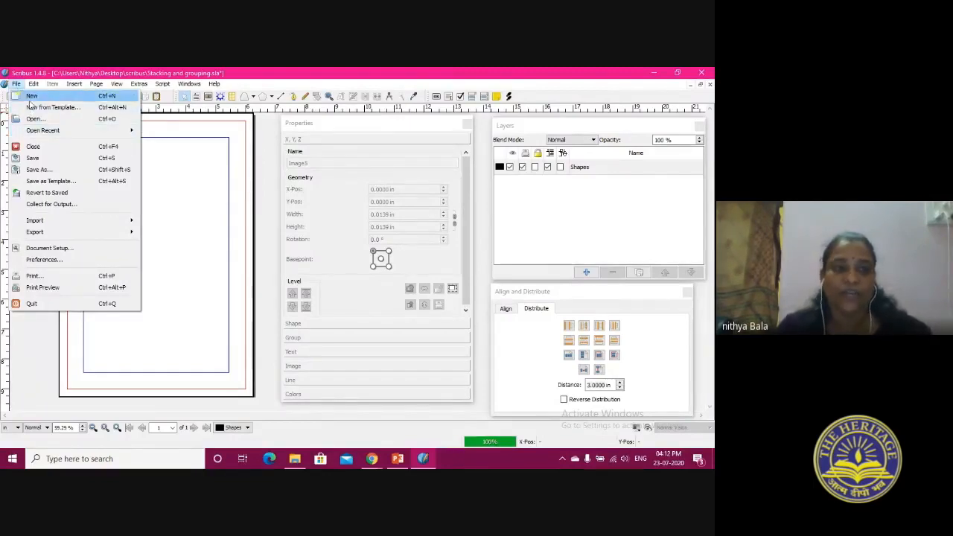
pyautogui.click(21, 87)
pyautogui.click(20, 87)
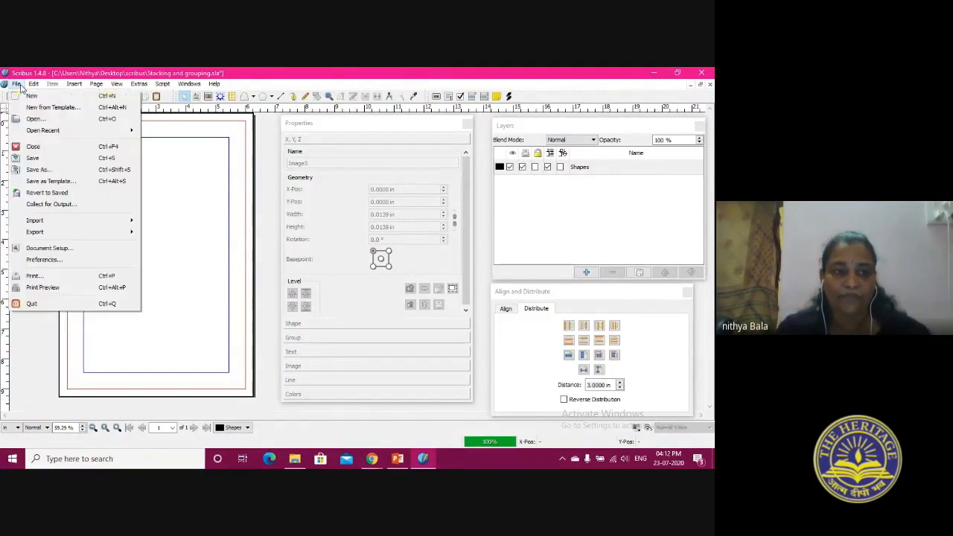
pyautogui.moveTo(42, 233)
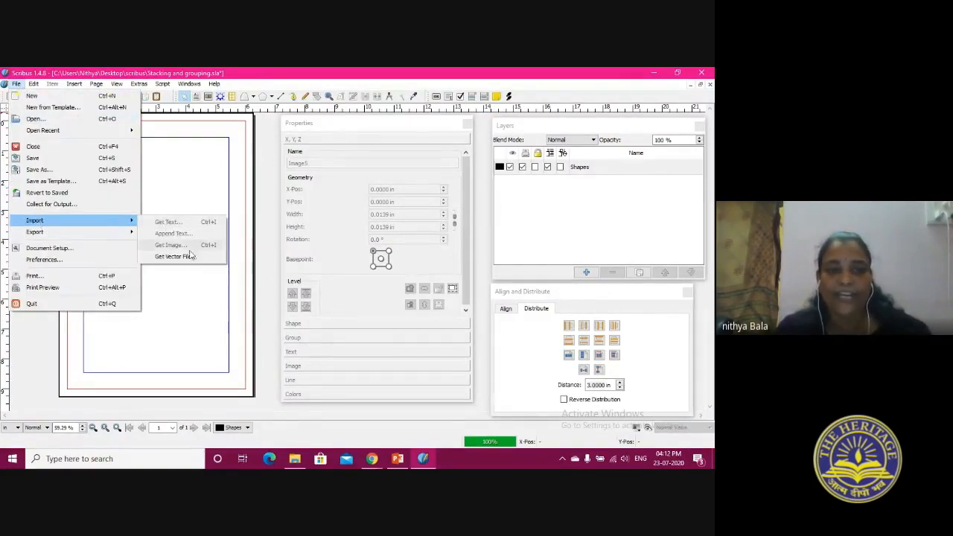
pyautogui.click(174, 257)
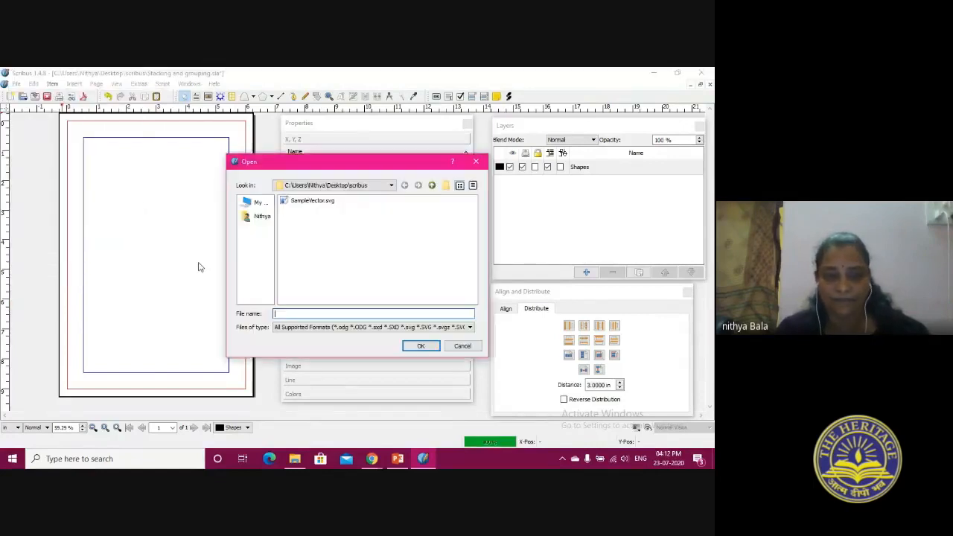
pyautogui.click(296, 203)
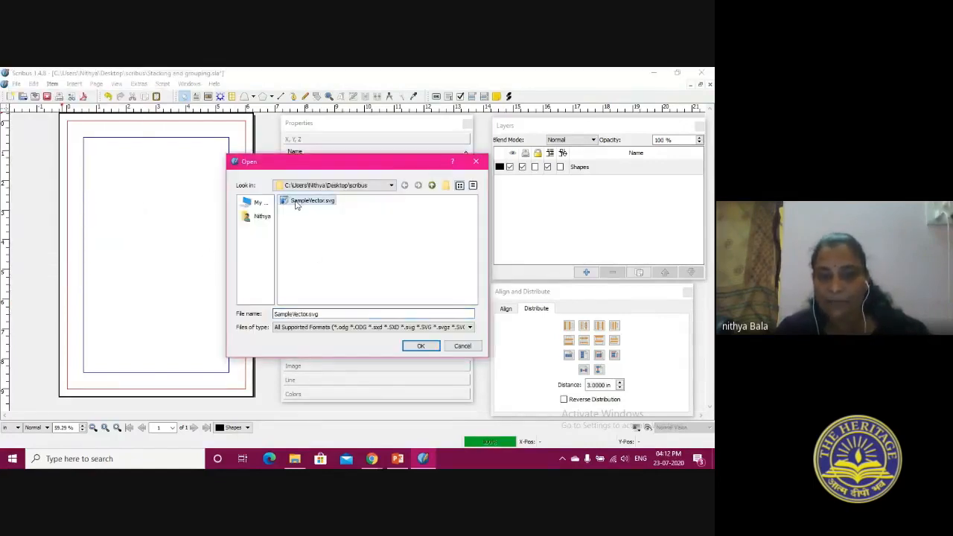
pyautogui.click(418, 346)
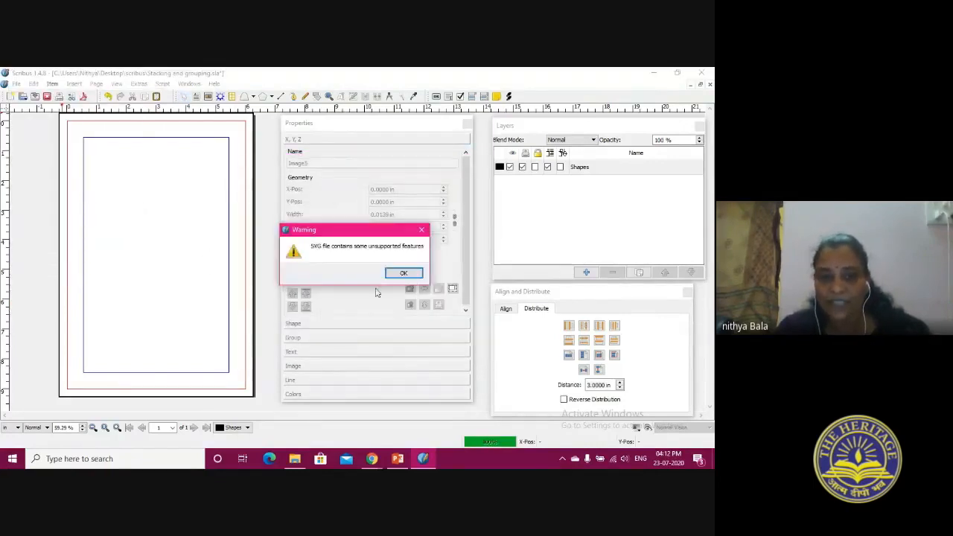
pyautogui.click(401, 273)
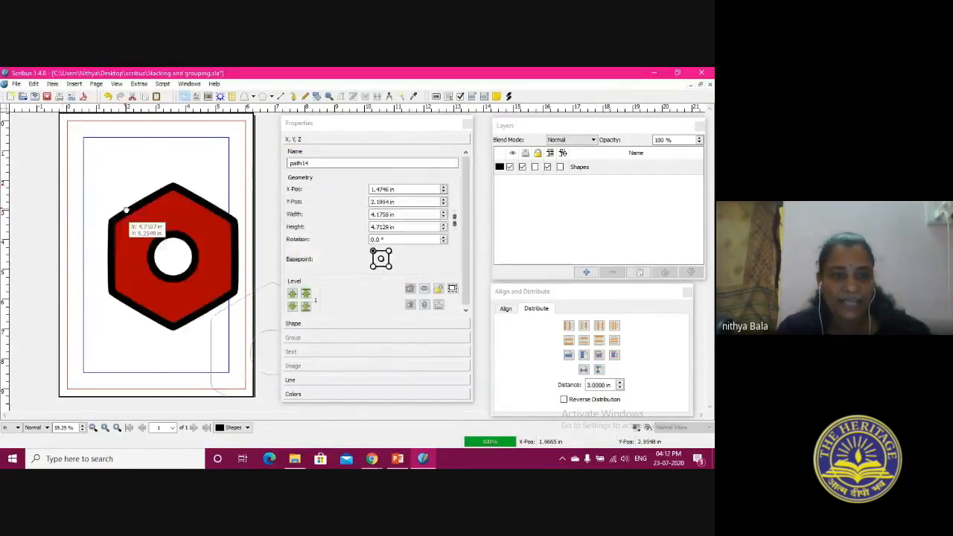
pyautogui.moveTo(246, 338); pyautogui.dragTo(123, 234)
pyautogui.click(181, 361)
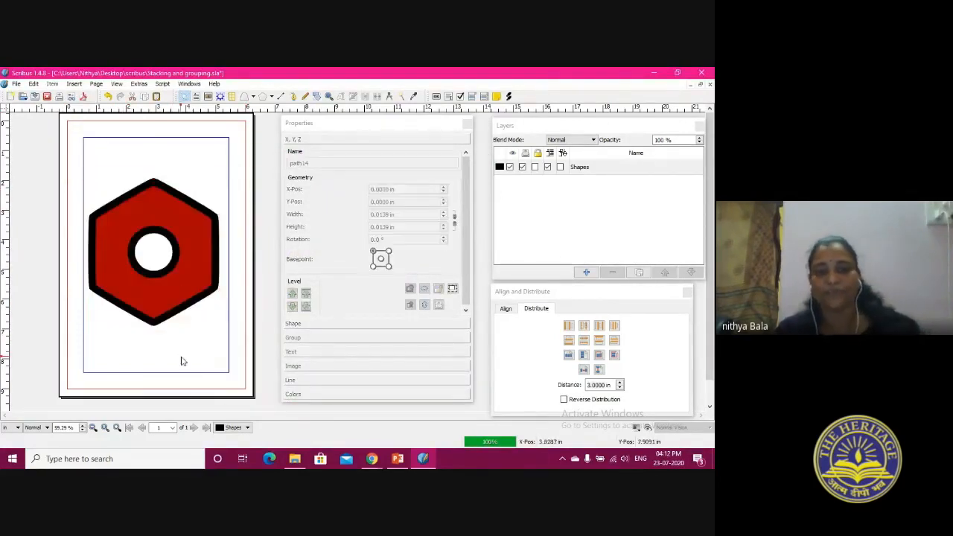
# Shrink the hexagon to about 3 by 3.3 in and move it to about X 1.6 in, Y 2.0 in
pyautogui.click(137, 255)
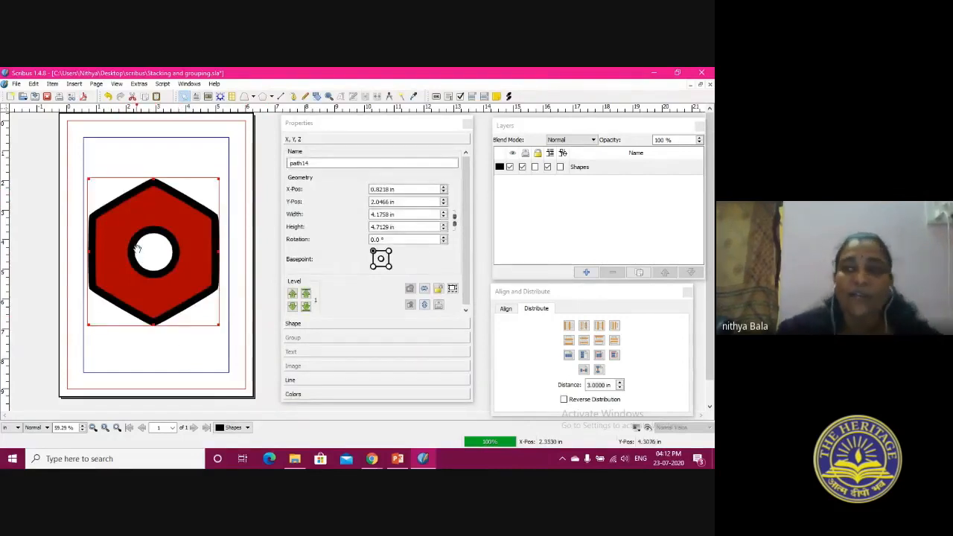
pyautogui.moveTo(89, 177); pyautogui.dragTo(140, 234)
pyautogui.moveTo(217, 324); pyautogui.dragTo(198, 276)
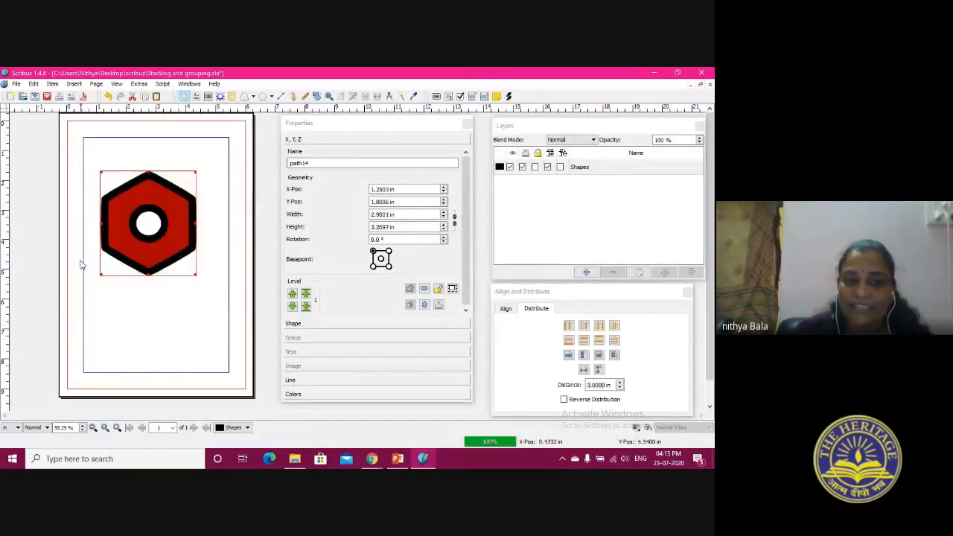
pyautogui.moveTo(137, 206); pyautogui.dragTo(148, 212)
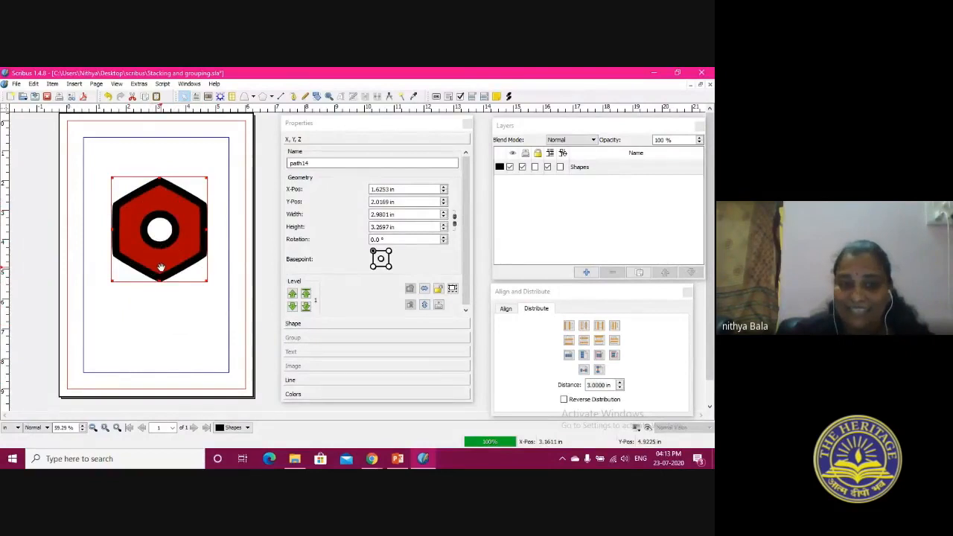
# Review the hexagon's shape settings and nodes, close node editing, and change its line color to cyan
pyautogui.click(321, 326)
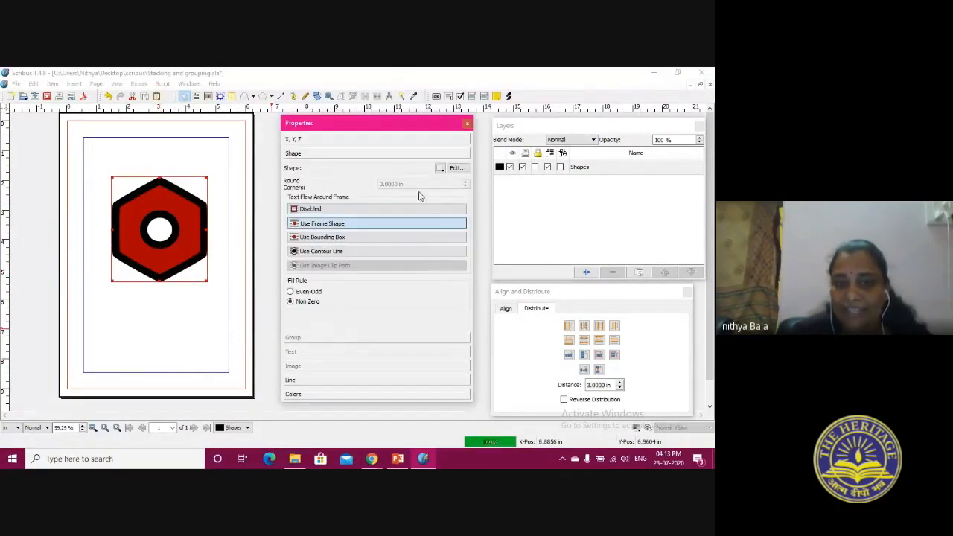
pyautogui.click(456, 169)
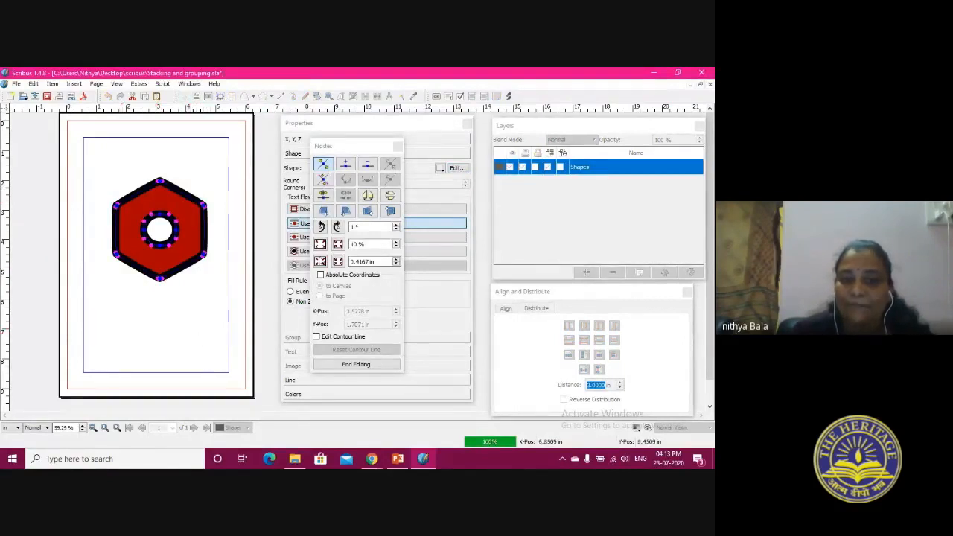
pyautogui.click(397, 146)
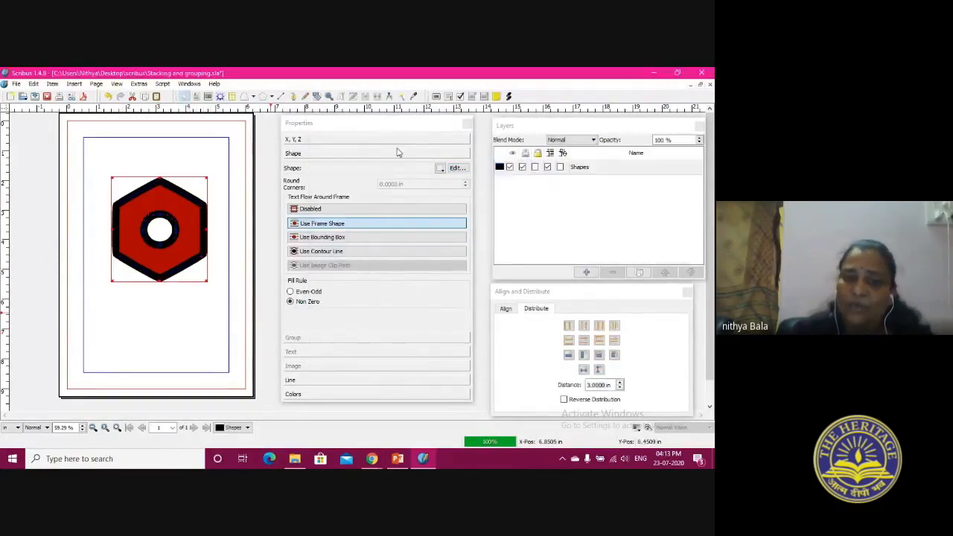
pyautogui.click(294, 394)
pyautogui.click(335, 288)
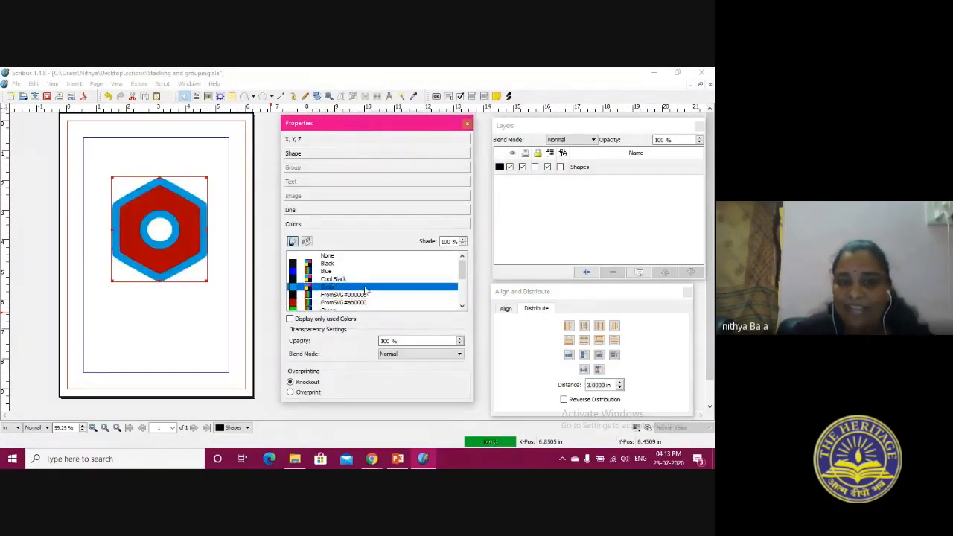
# Change the hexagon's line color to Blue, try Cool Black and White fills, settle on Warm Black, and deselect the shape
pyautogui.click(336, 272)
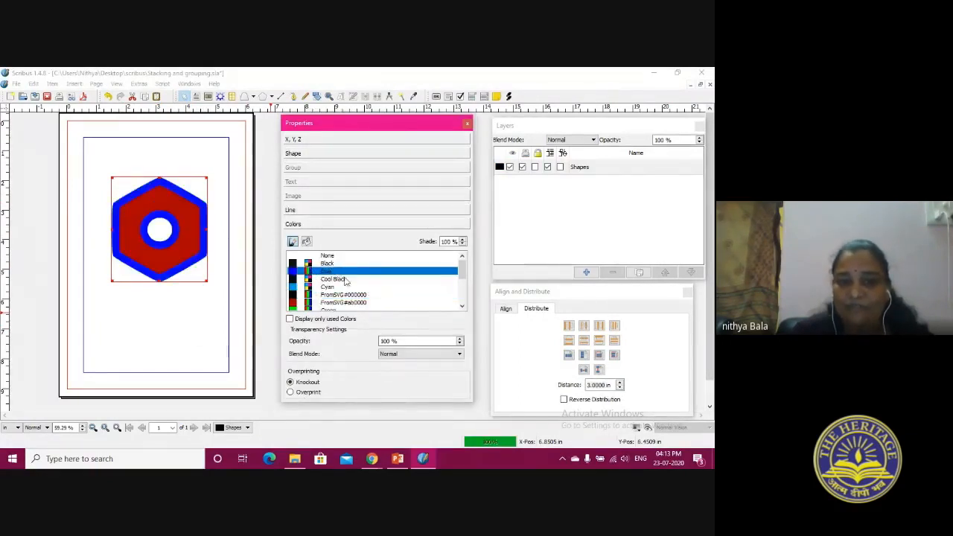
pyautogui.click(308, 242)
pyautogui.click(340, 277)
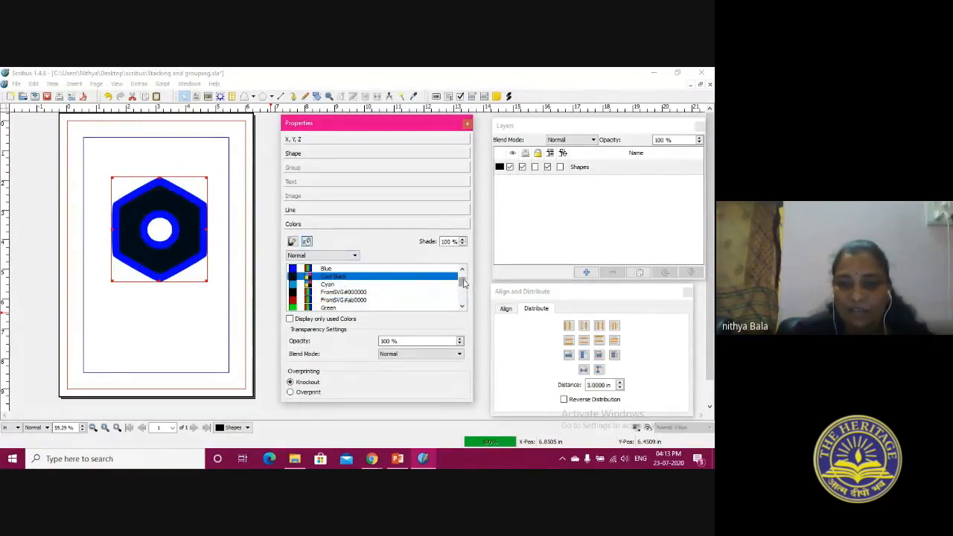
pyautogui.moveTo(464, 282); pyautogui.dragTo(463, 301)
pyautogui.click(352, 293)
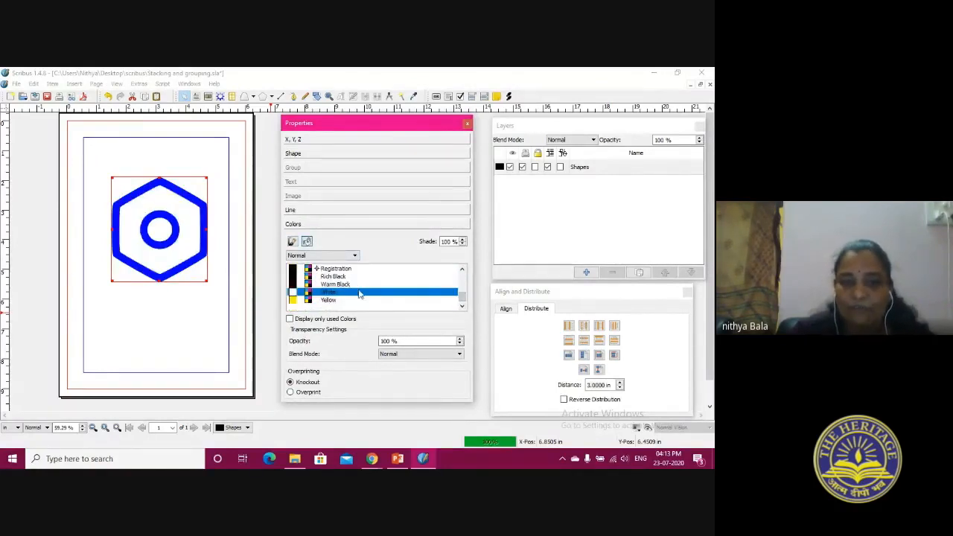
pyautogui.click(356, 286)
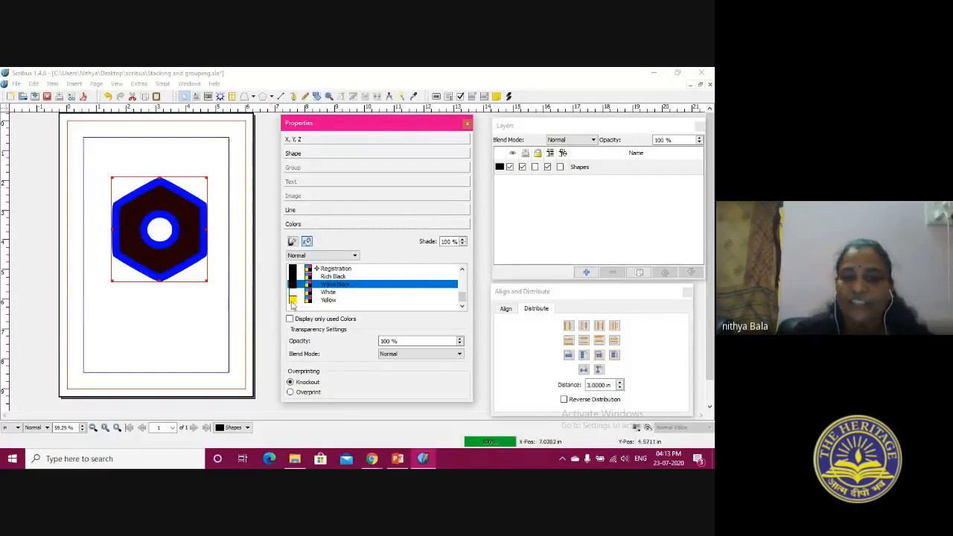
pyautogui.click(138, 355)
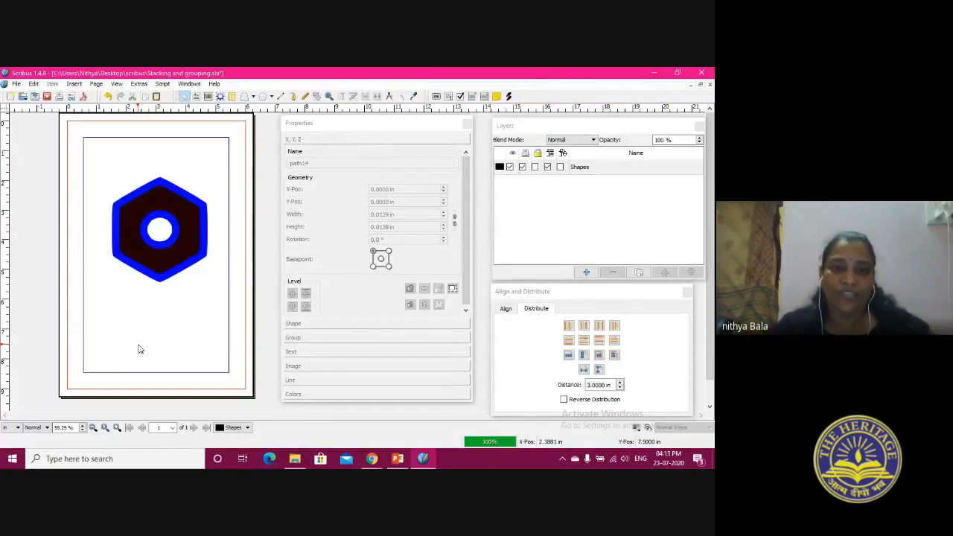
# Open the hexagon's node editing, distort the inner circle by moving one of its nodes, and pull the outer corners outward
pyautogui.click(171, 232)
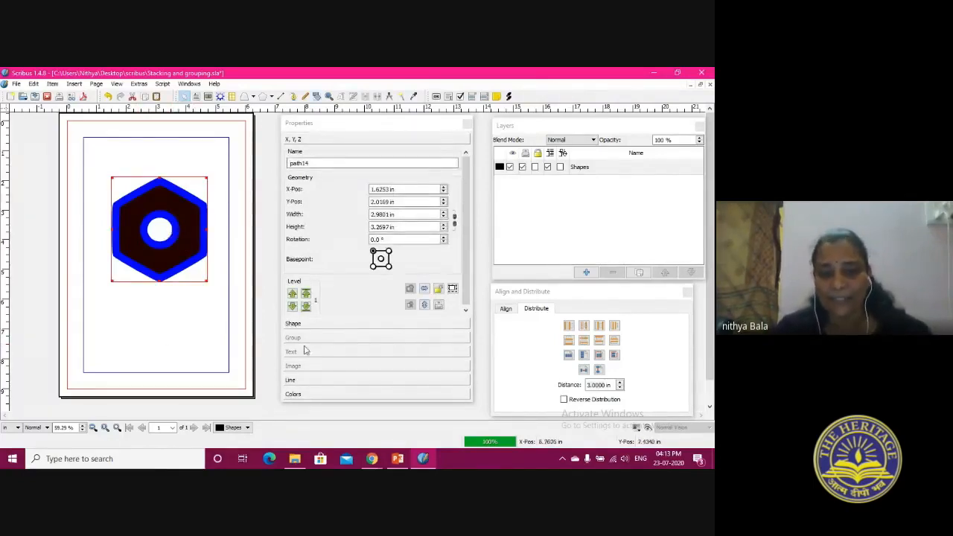
pyautogui.click(294, 324)
pyautogui.click(457, 168)
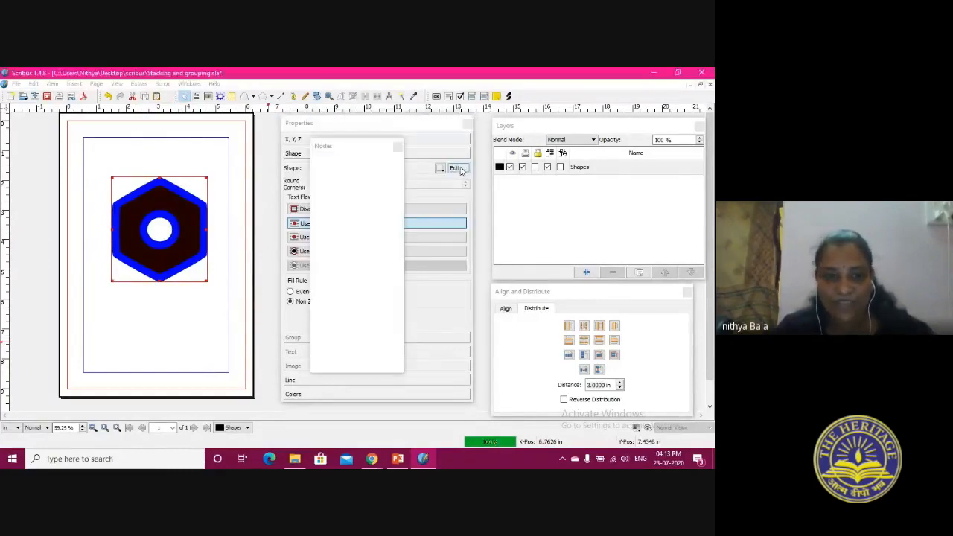
pyautogui.moveTo(152, 216); pyautogui.dragTo(160, 267)
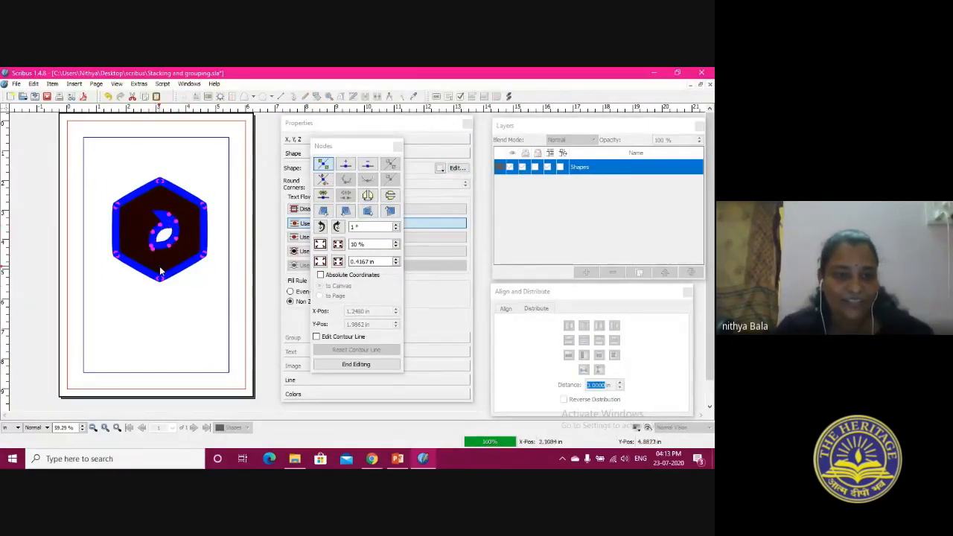
pyautogui.moveTo(116, 204); pyautogui.dragTo(97, 180)
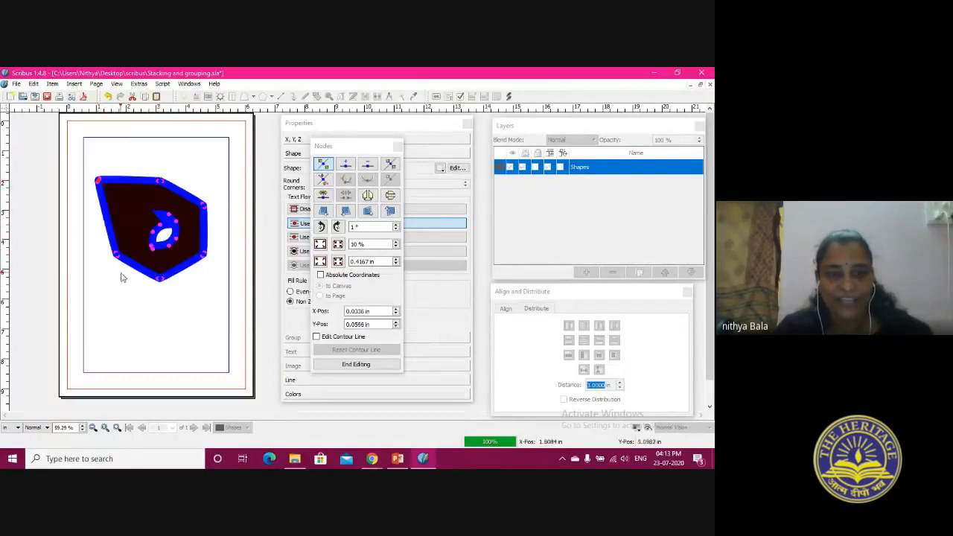
pyautogui.moveTo(115, 257); pyautogui.dragTo(105, 295)
pyautogui.moveTo(161, 280); pyautogui.dragTo(172, 320)
pyautogui.moveTo(204, 207); pyautogui.dragTo(234, 196)
# Add extra nodes along the upper edge of the reshaped hexagon and end node editing
pyautogui.click(352, 164)
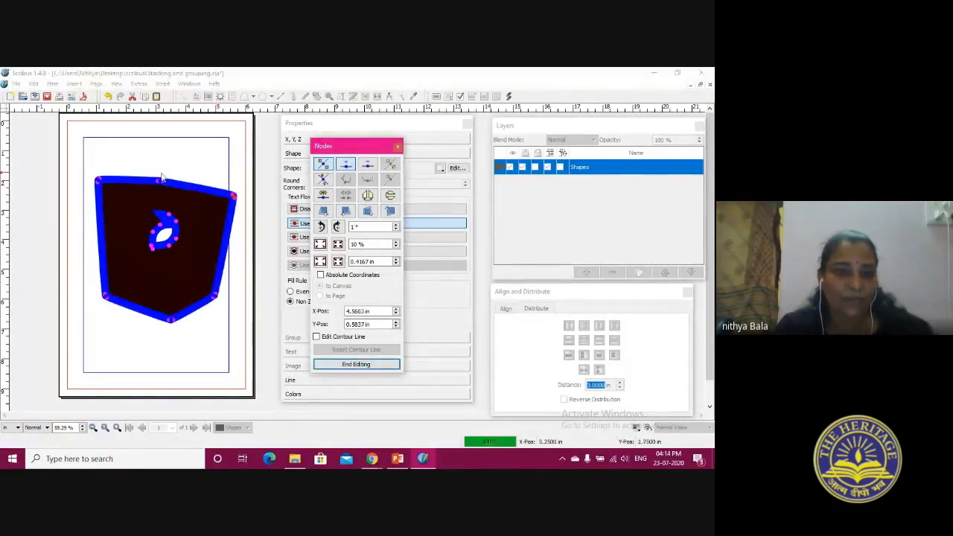
pyautogui.click(134, 180)
pyautogui.click(123, 180)
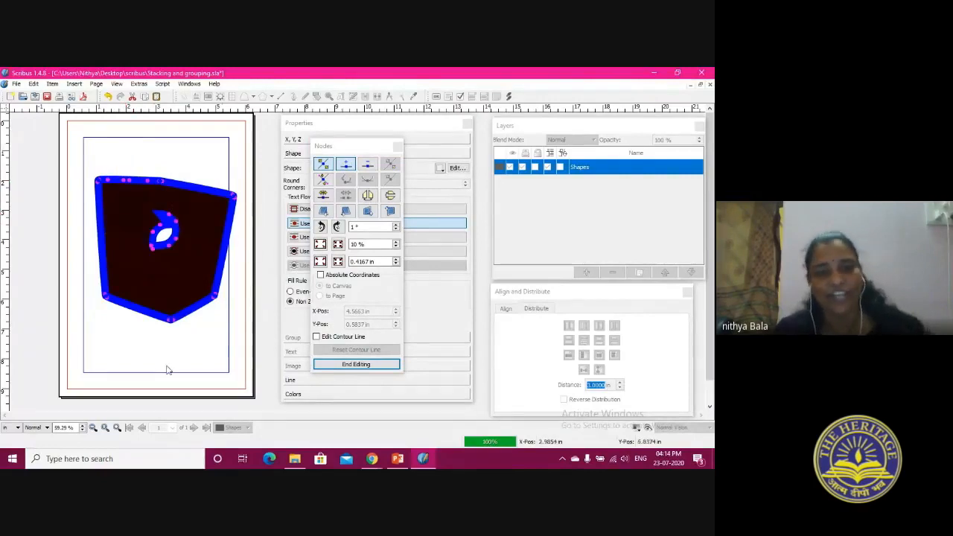
pyautogui.click(321, 366)
# Reposition the reshaped drawing and shrink it to about 1.08 by 0.60 in at about X 2.55 in, Y 3.61 in
pyautogui.moveTo(147, 244); pyautogui.dragTo(140, 257)
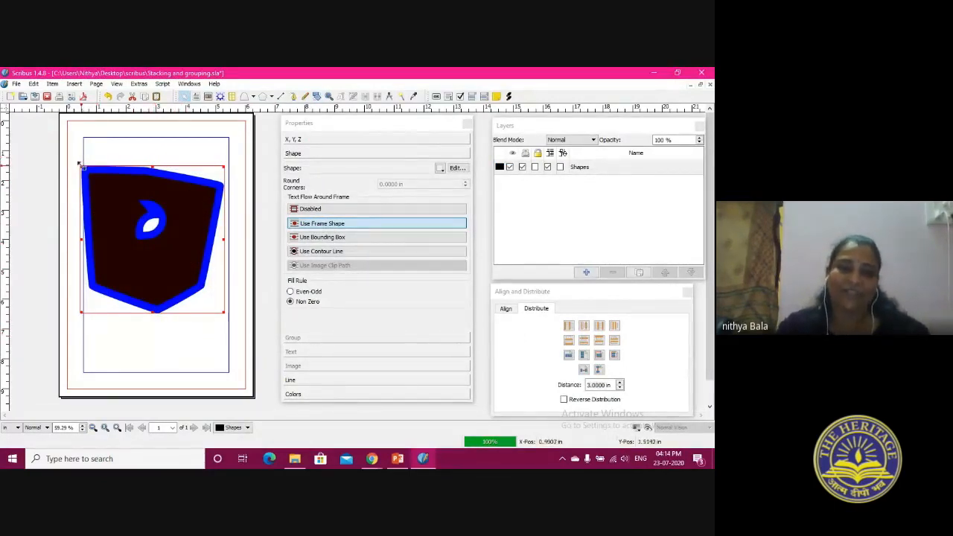
pyautogui.moveTo(82, 165); pyautogui.dragTo(130, 213)
pyautogui.moveTo(189, 282); pyautogui.dragTo(143, 217)
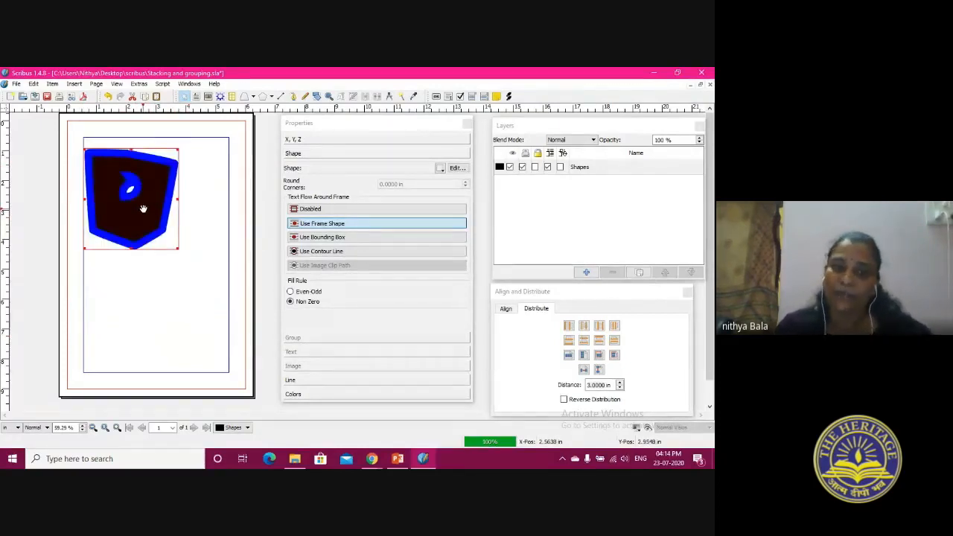
pyautogui.moveTo(81, 148); pyautogui.dragTo(139, 224)
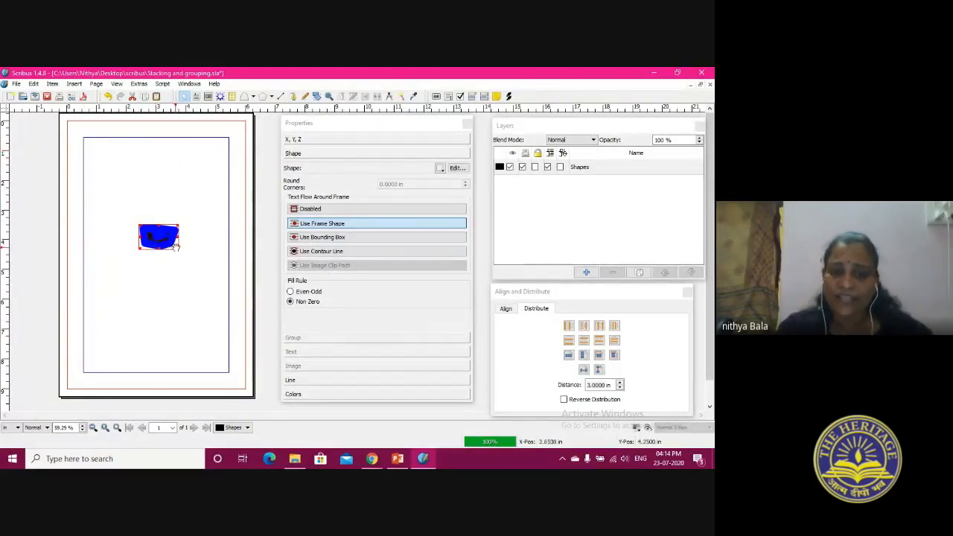
pyautogui.click(164, 242)
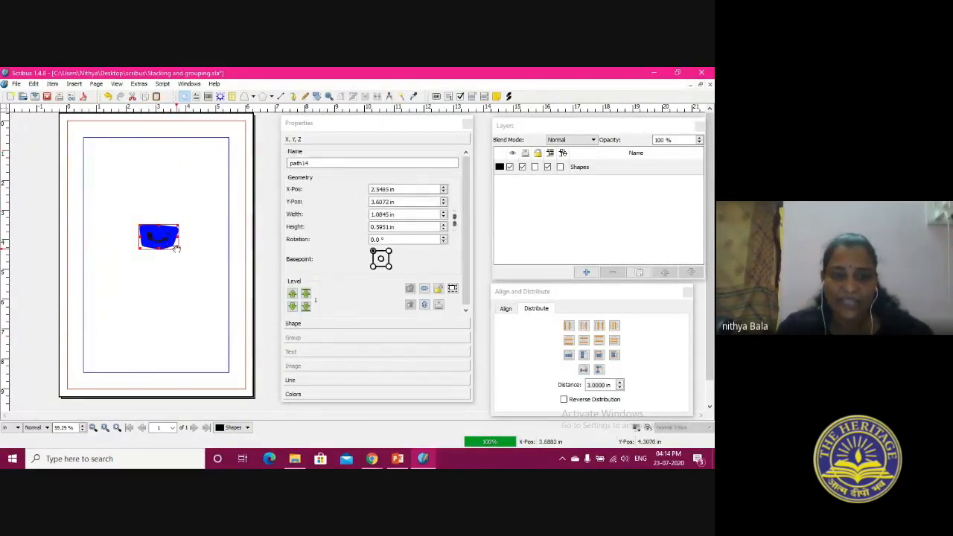
pyautogui.click(183, 256)
pyautogui.click(149, 237)
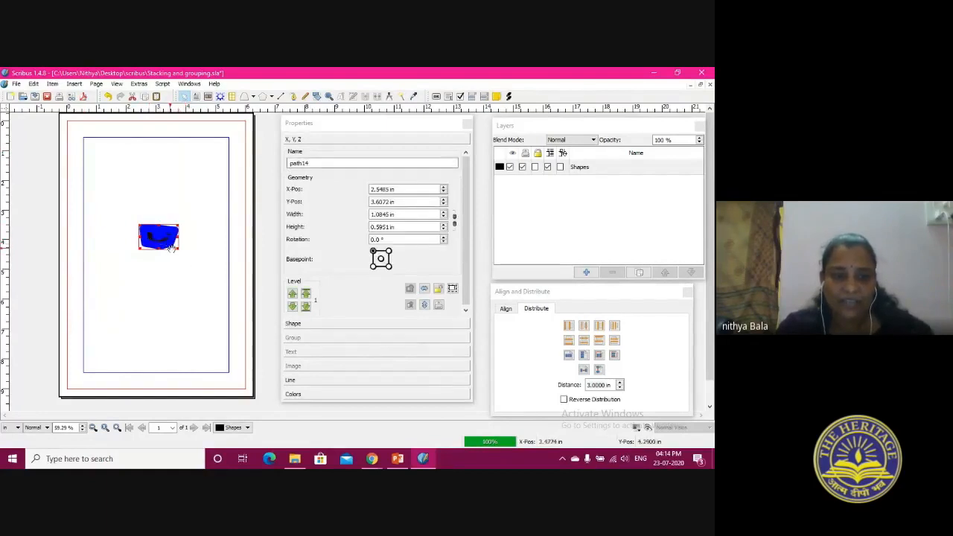
# Enlarge the drawing to about 1.77 by 2.52 in and move it to about X 1.45 in, Y 1.73 in
pyautogui.moveTo(180, 249); pyautogui.dragTo(199, 307)
pyautogui.moveTo(160, 251); pyautogui.dragTo(105, 159)
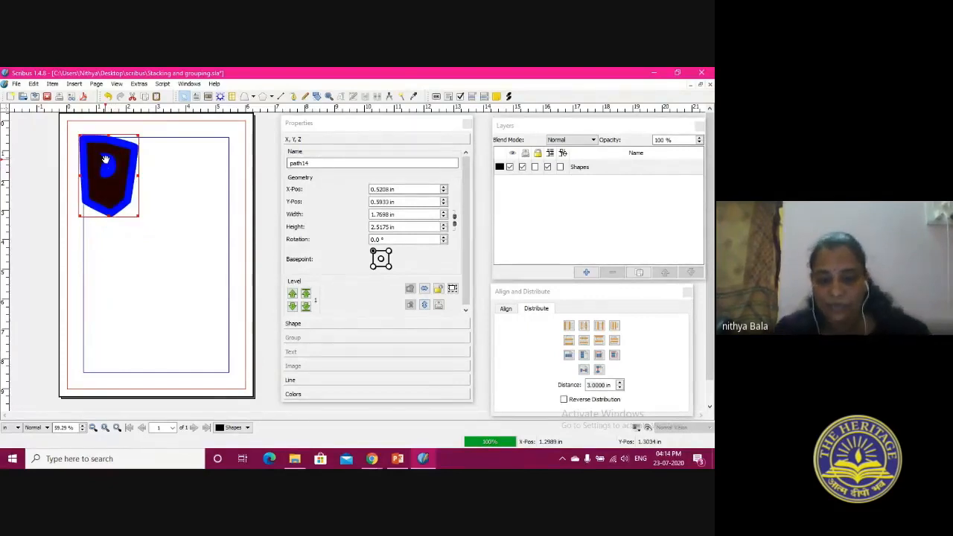
pyautogui.moveTo(109, 162); pyautogui.dragTo(135, 195)
# Delete the reshaped vector drawing from the page
pyautogui.rightClick(135, 195)
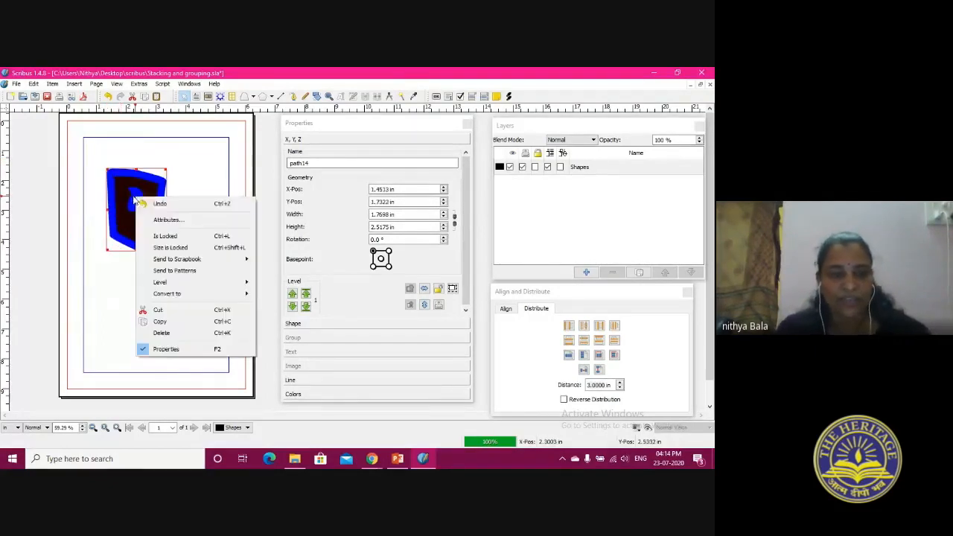
pyautogui.moveTo(152, 265)
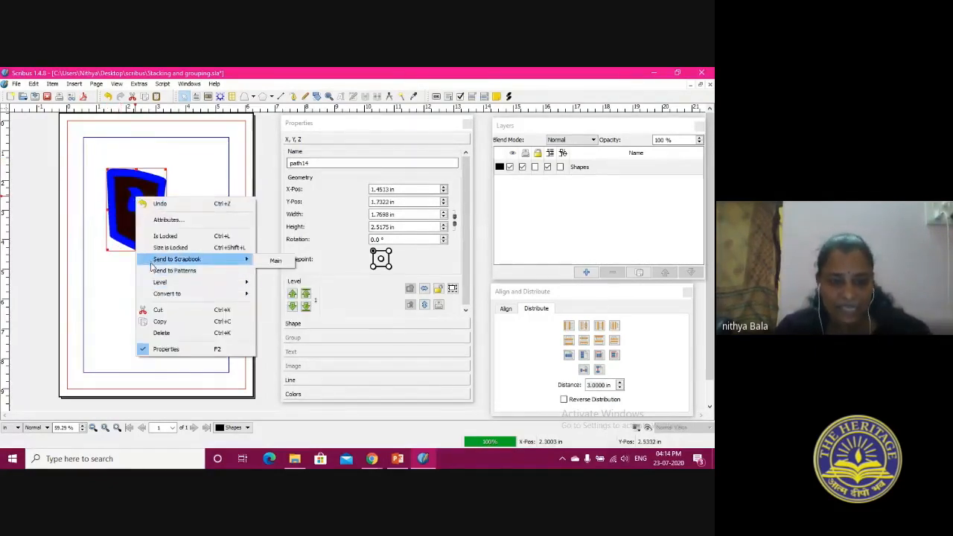
pyautogui.click(170, 334)
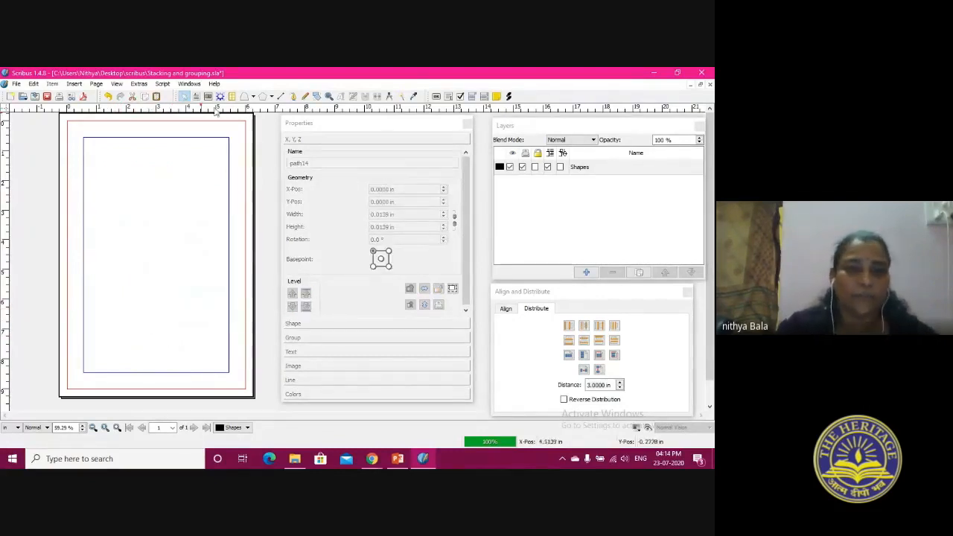
# Draw a text frame about 4.9 by 7.9 in along the inner blue guides and fill it with English sample text
pyautogui.click(195, 97)
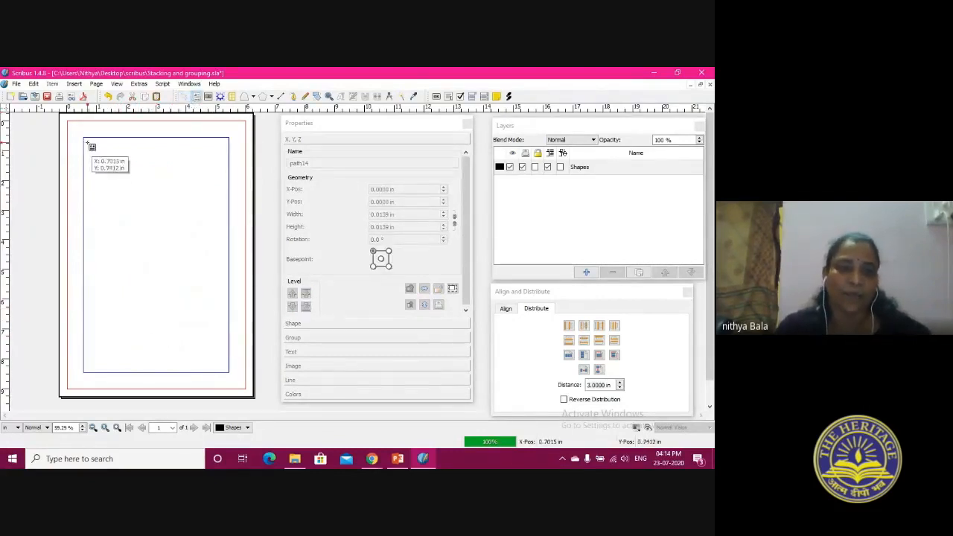
pyautogui.moveTo(85, 139); pyautogui.dragTo(231, 371)
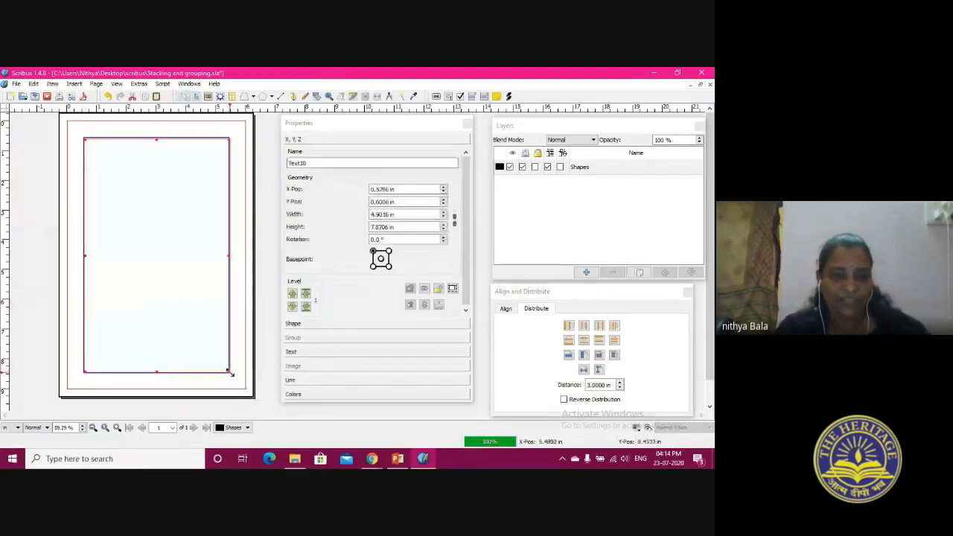
pyautogui.rightClick(145, 222)
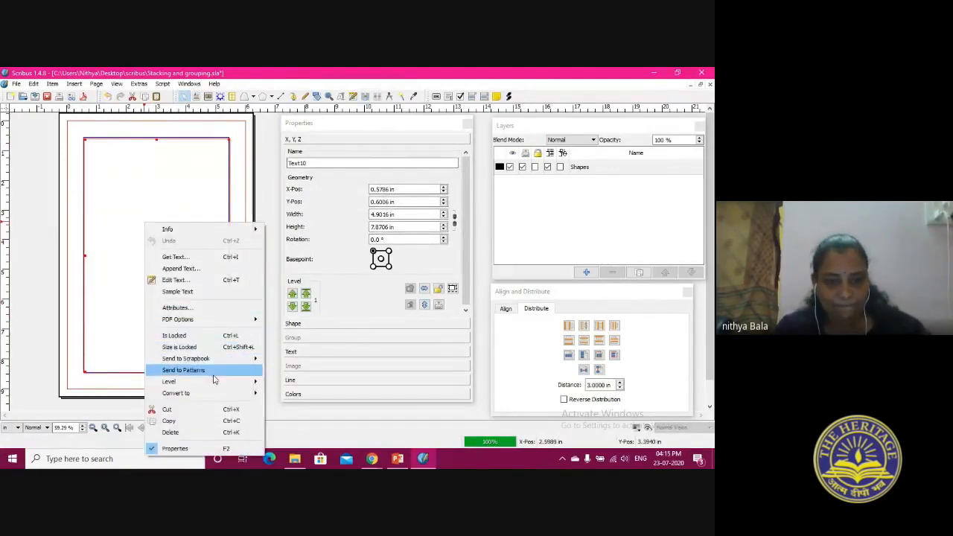
pyautogui.click(192, 298)
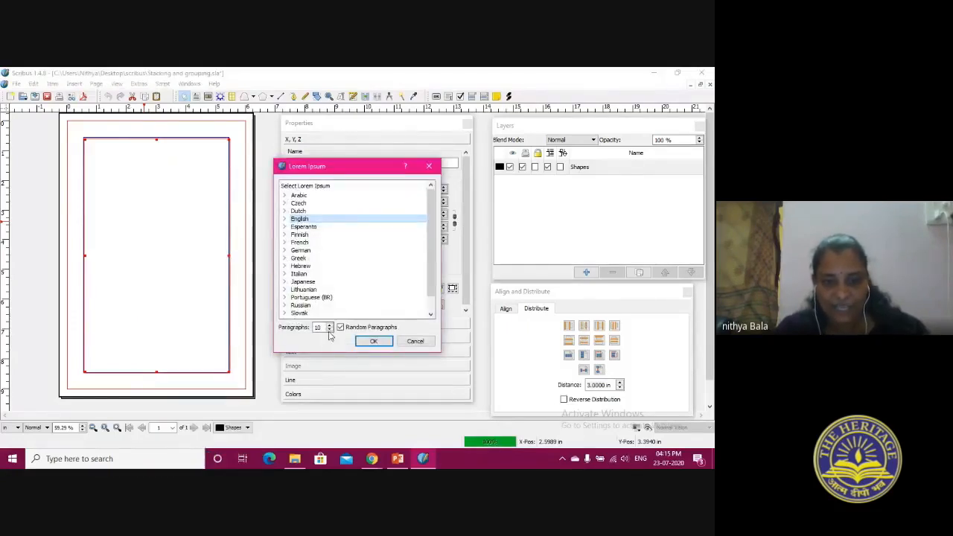
pyautogui.click(365, 344)
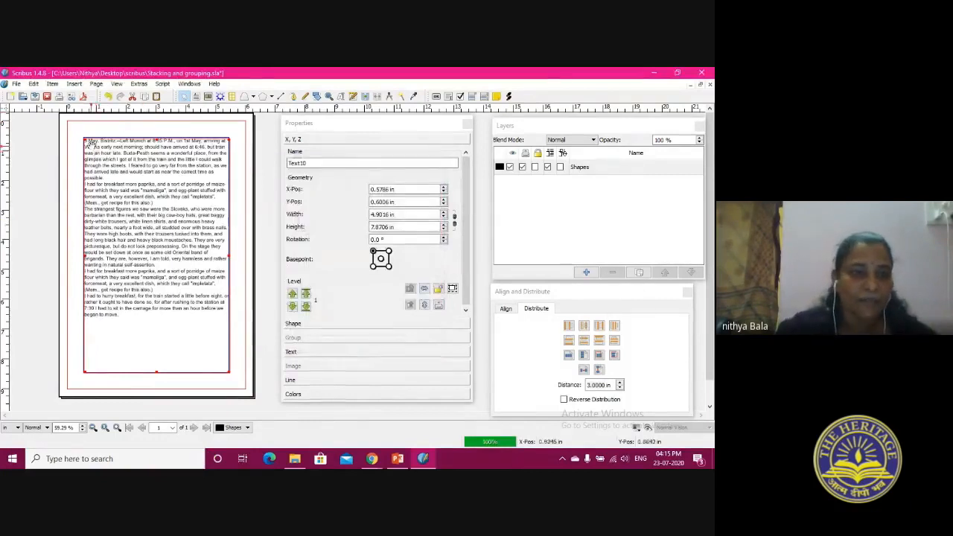
# Resize the text frame to about 4.5 by 6.4 in, with its upper-left corner at about X 0.63 in, Y 1.00 in
pyautogui.moveTo(87, 140); pyautogui.dragTo(94, 150)
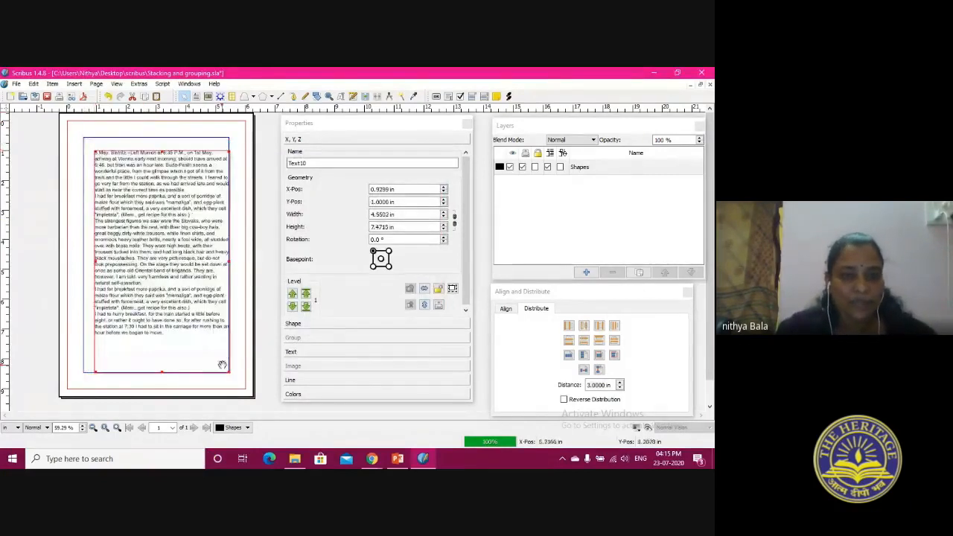
pyautogui.moveTo(226, 373); pyautogui.dragTo(210, 340)
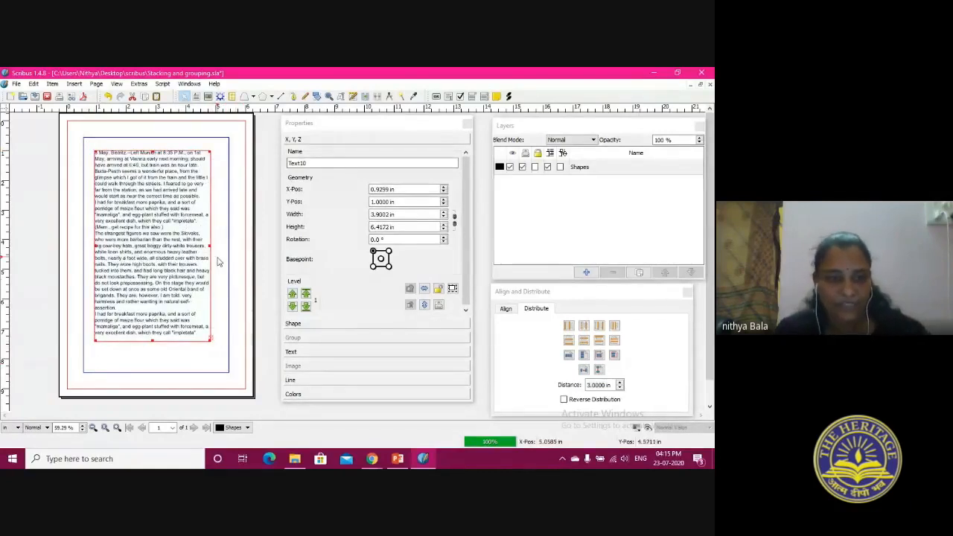
pyautogui.moveTo(210, 246); pyautogui.dragTo(220, 246)
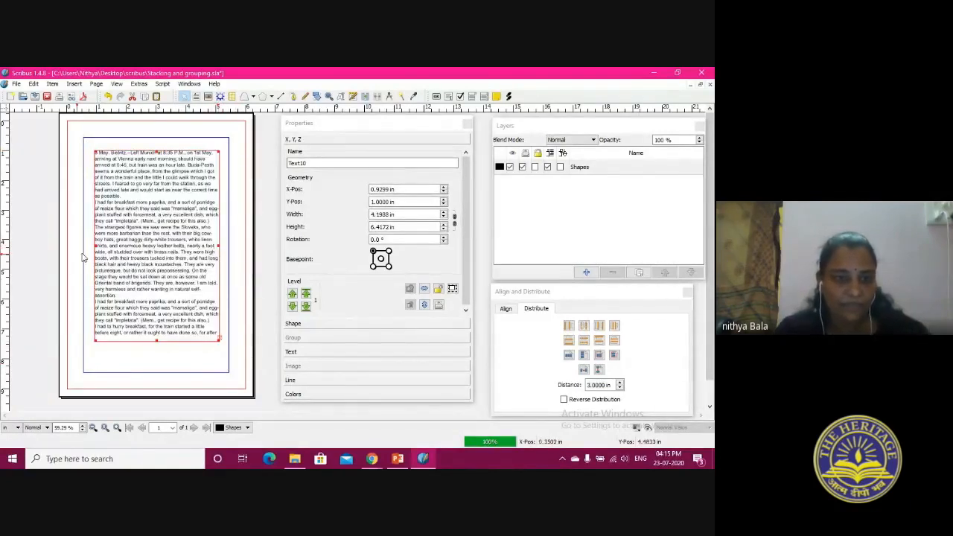
pyautogui.moveTo(95, 245); pyautogui.dragTo(85, 245)
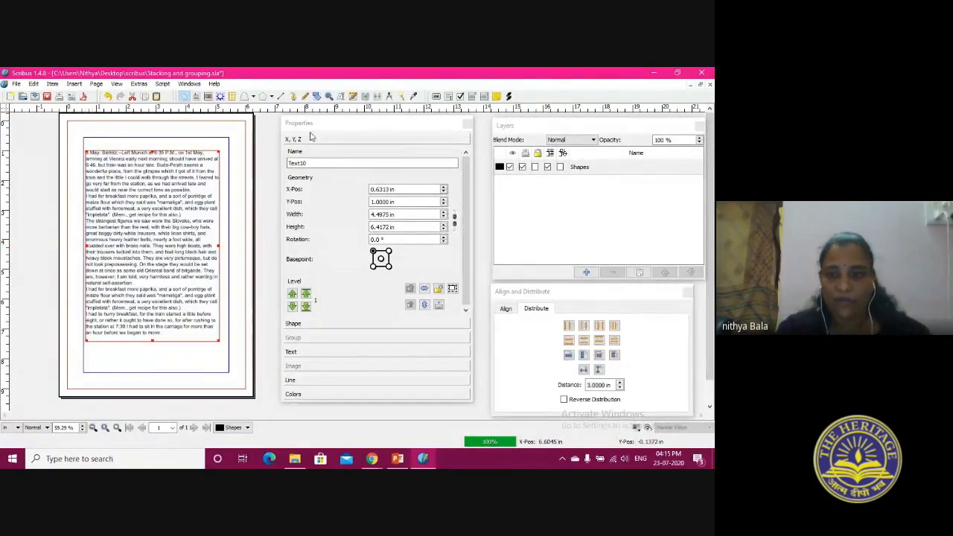
# Rename the Shapes layer as text
pyautogui.click(579, 167)
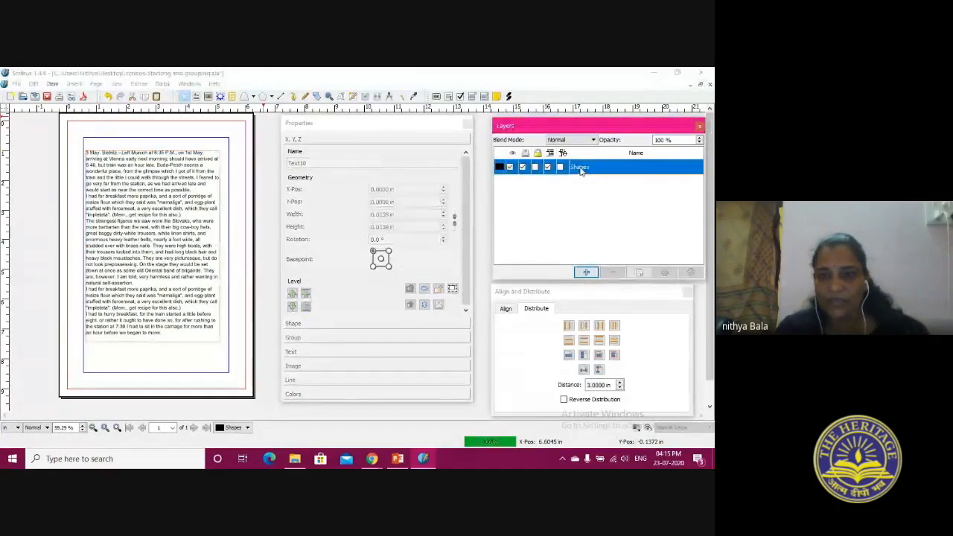
pyautogui.doubleClick(580, 167)
pyautogui.doubleClick(580, 167)
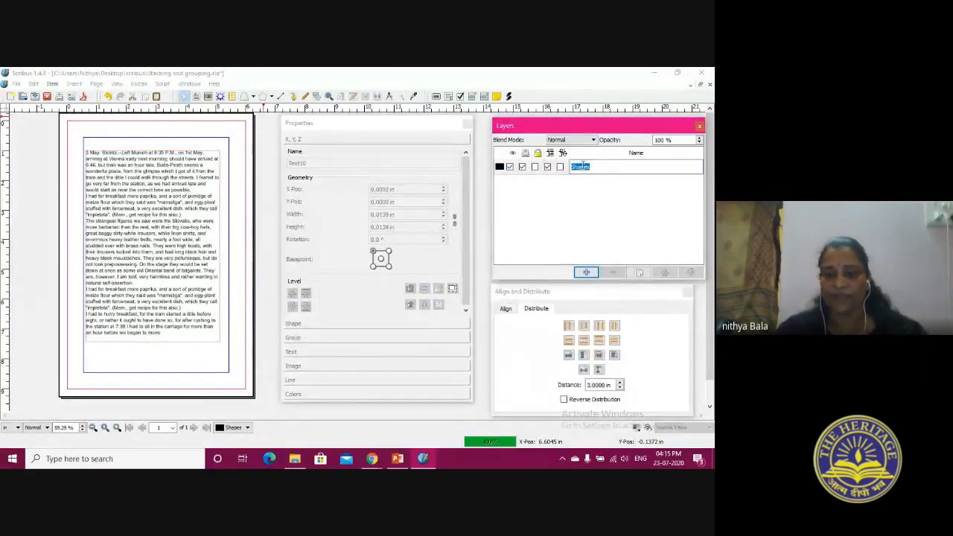
pyautogui.write('test')
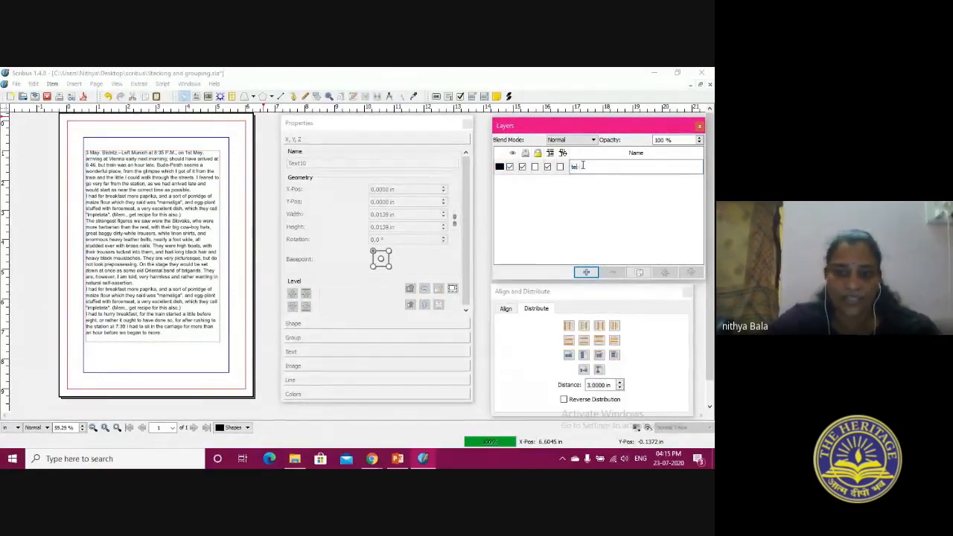
# Add a new layer above the text layer, name it image, and make it the active layer
pyautogui.click(586, 272)
pyautogui.doubleClick(580, 167)
pyautogui.write('image')
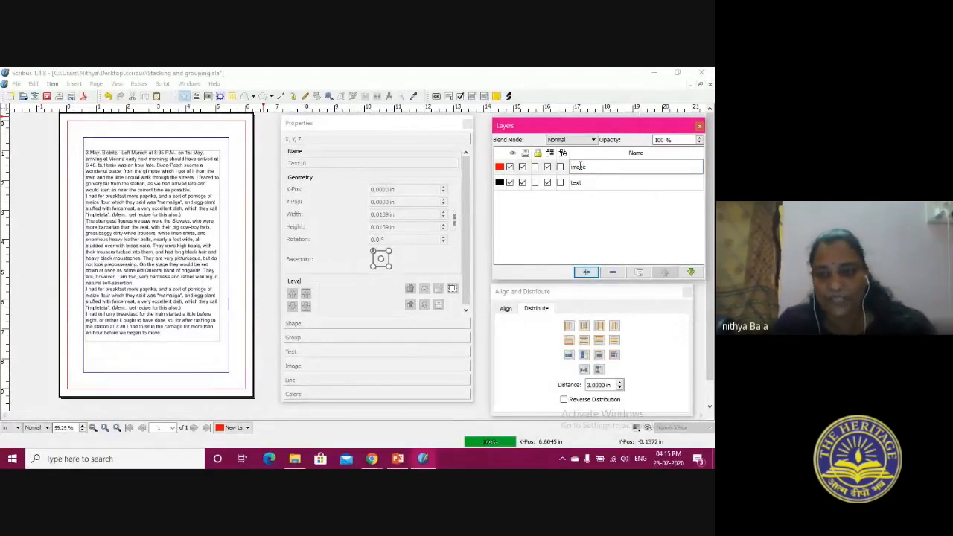
pyautogui.press('Return')
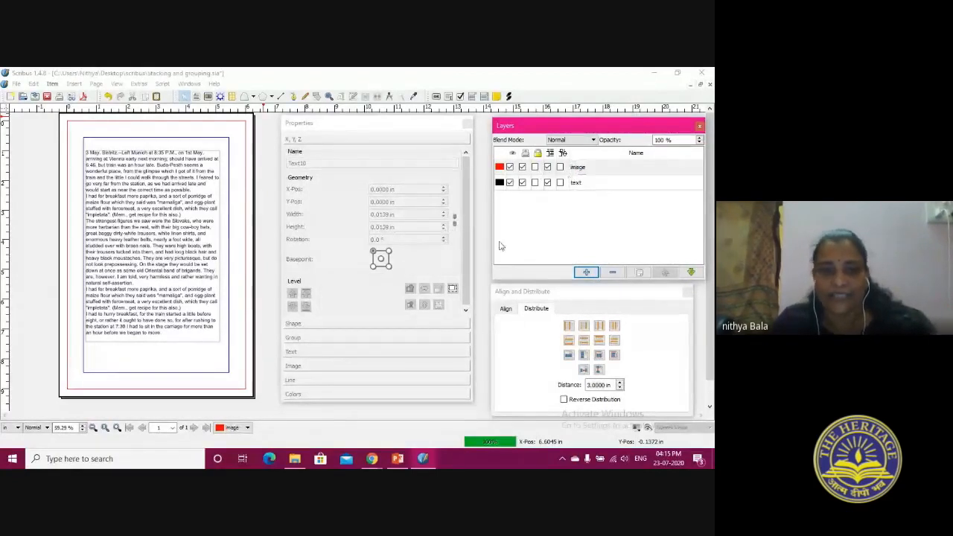
pyautogui.click(625, 170)
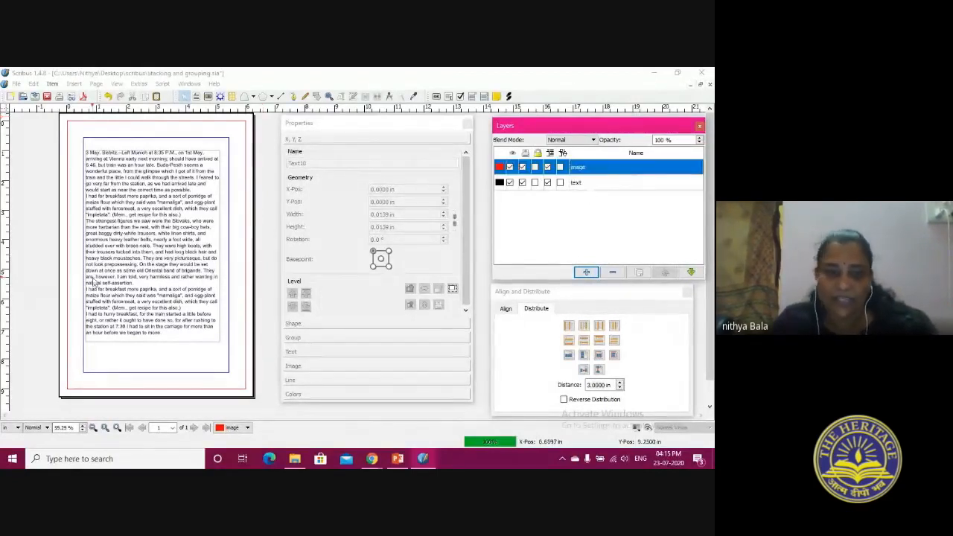
# On the text layer, draw an image frame about 3.2 by 2.1 in over the end of the text and load maxresdefault.jpg into it
pyautogui.click(596, 184)
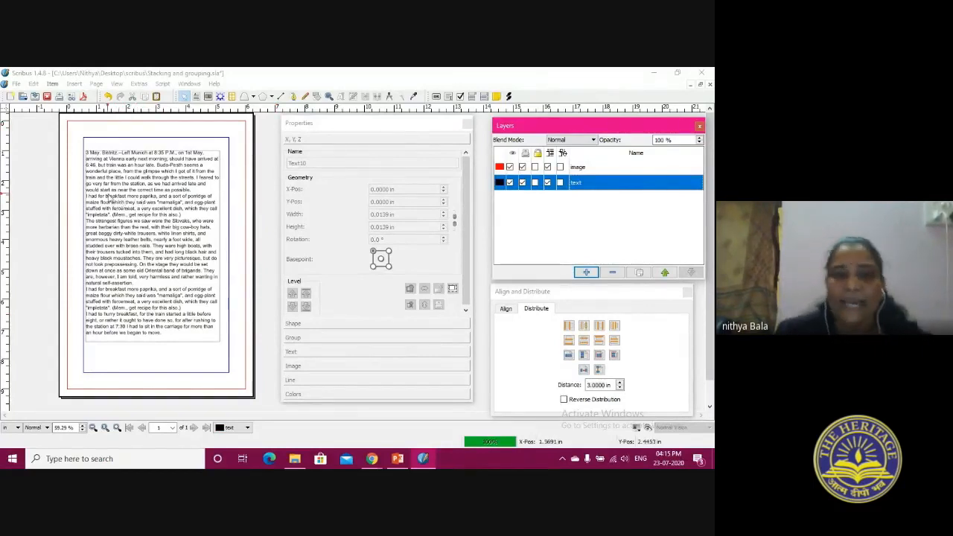
pyautogui.click(208, 97)
pyautogui.moveTo(88, 311); pyautogui.dragTo(183, 372)
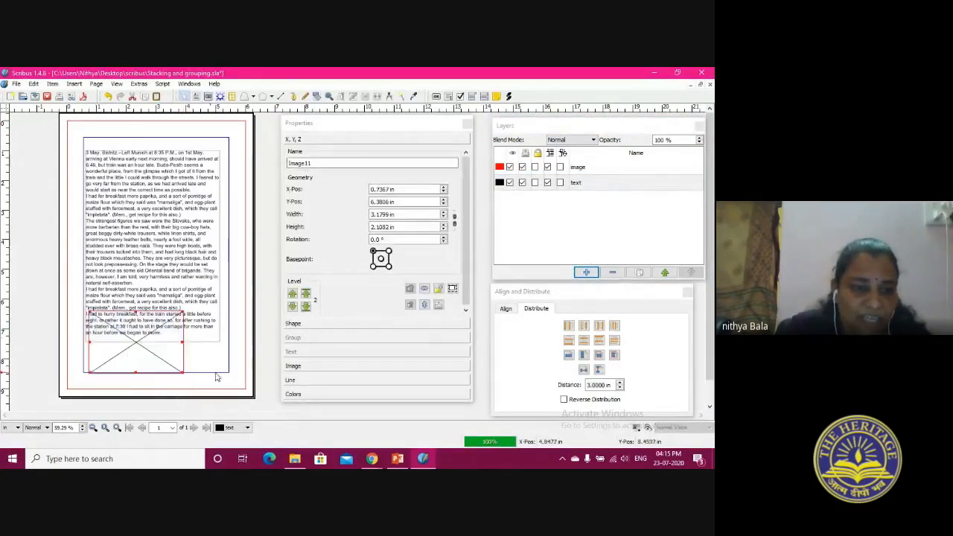
pyautogui.doubleClick(124, 355)
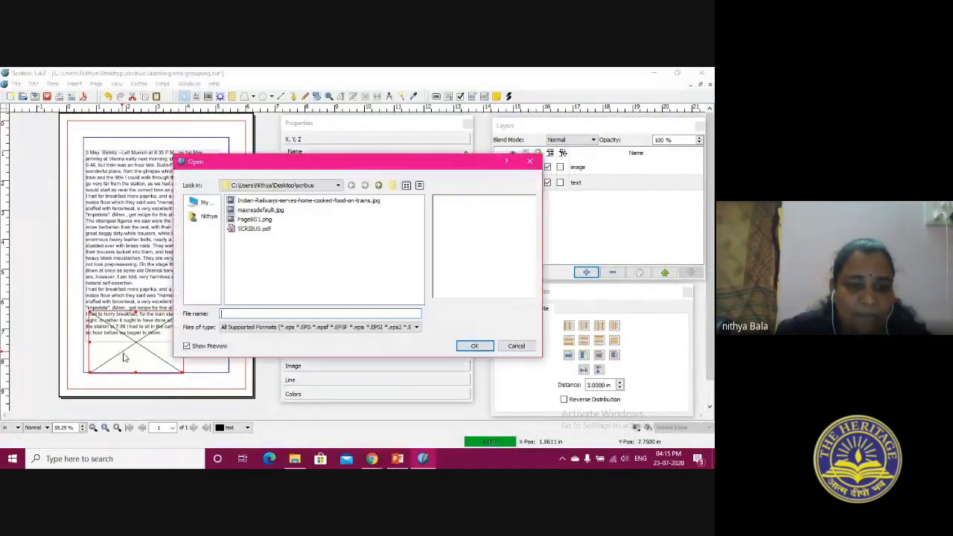
pyautogui.click(261, 210)
pyautogui.click(478, 347)
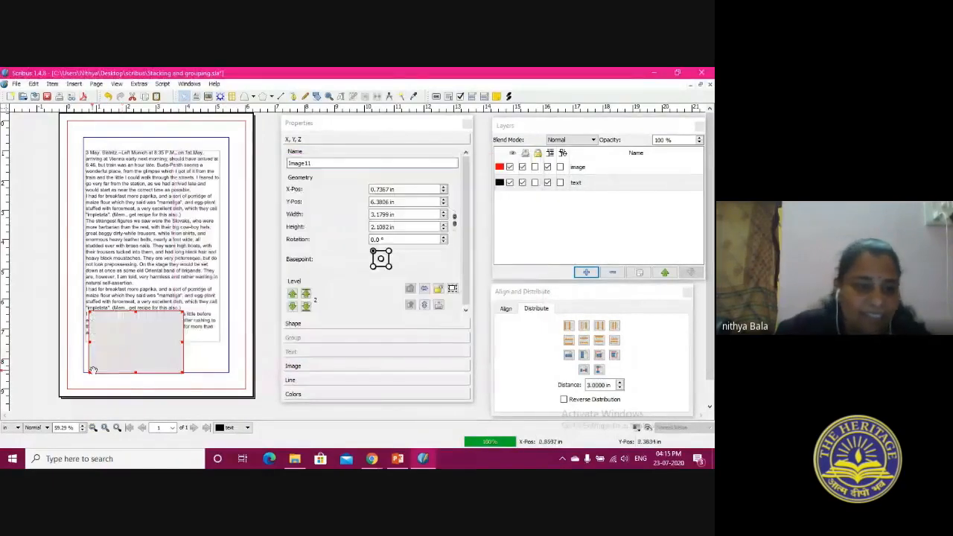
# Scale the cartoon image to fit its frame, then adjust the frame to the image's proportions
pyautogui.rightClick(122, 347)
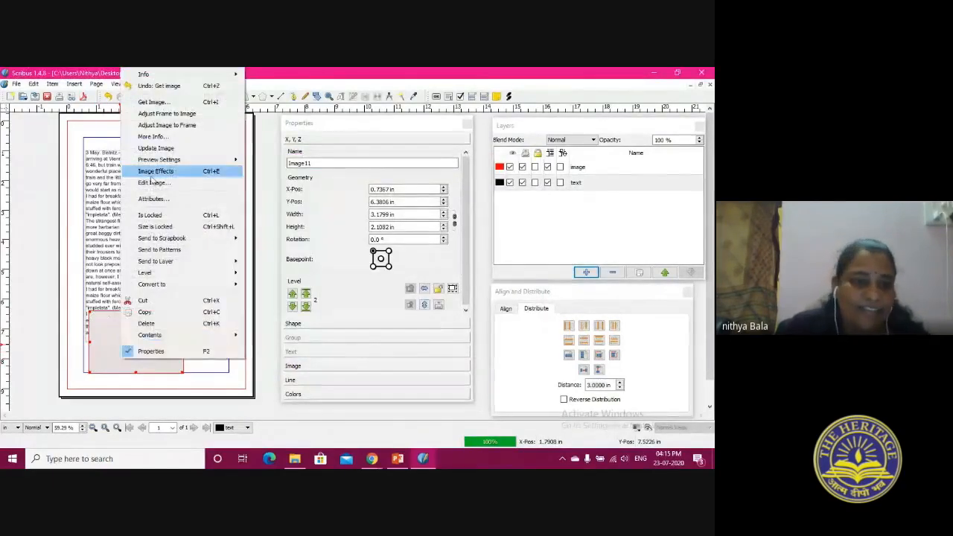
pyautogui.click(147, 126)
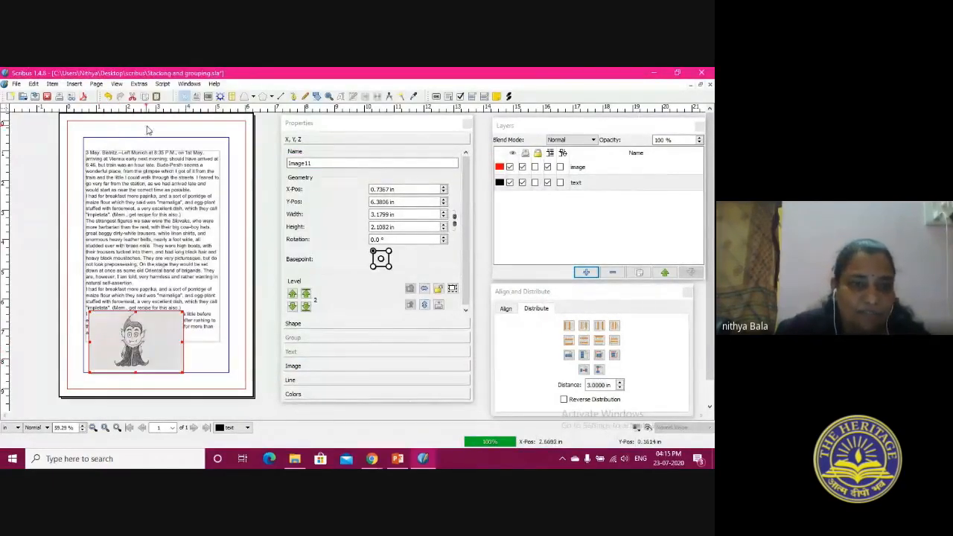
pyautogui.rightClick(152, 349)
pyautogui.click(213, 136)
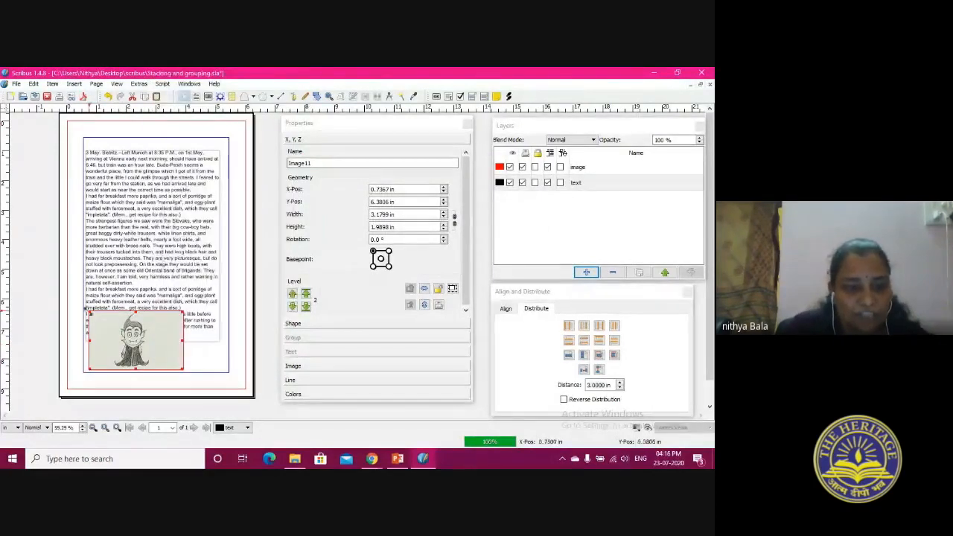
# Resize the image frame to about 2.7 by 2.4 in at about X 0.87 in, Y 4.43 in, and send it to the image layer
pyautogui.moveTo(90, 312); pyautogui.dragTo(179, 331)
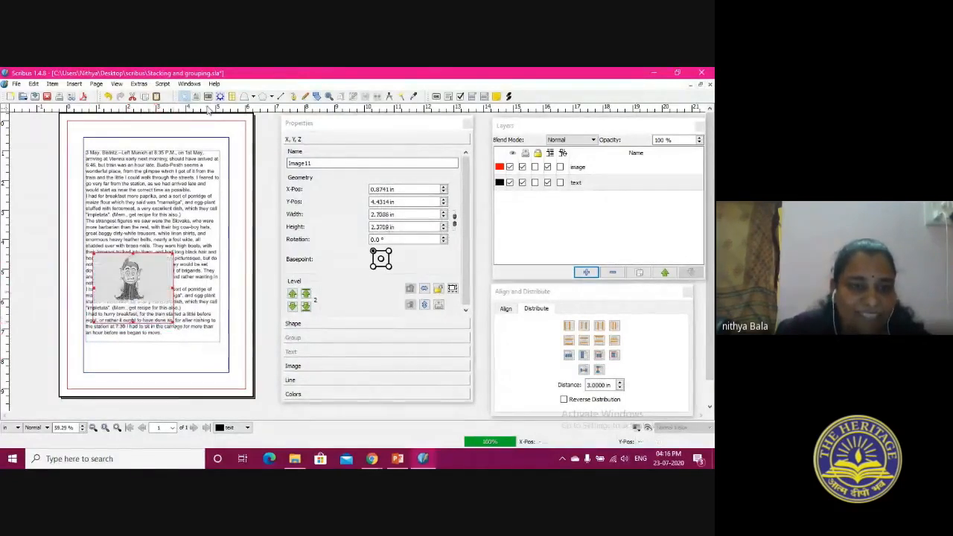
pyautogui.click(613, 184)
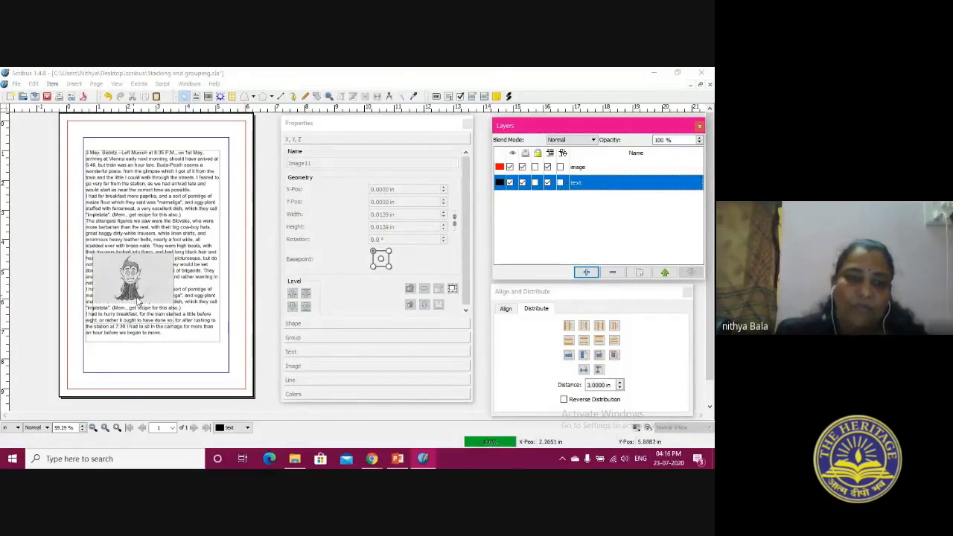
pyautogui.click(135, 277)
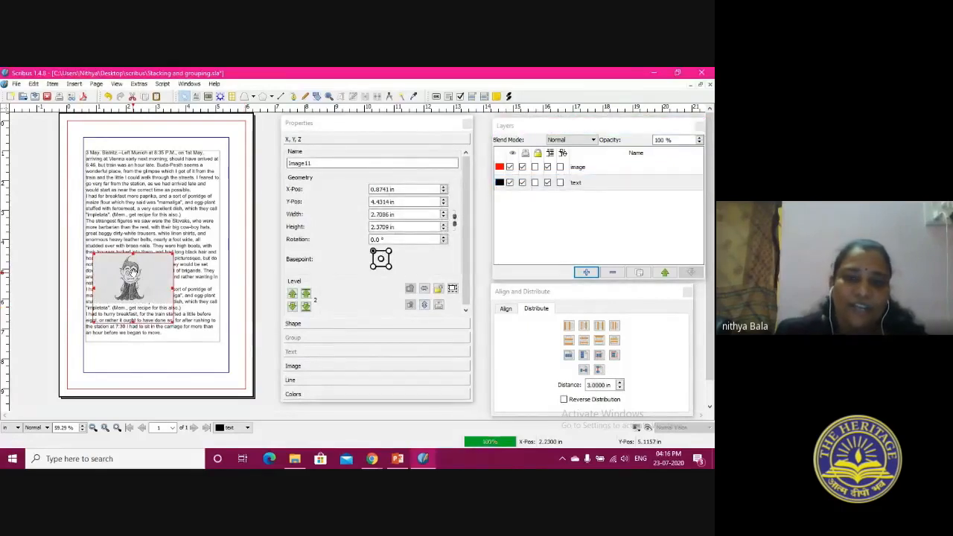
pyautogui.rightClick(135, 274)
pyautogui.moveTo(147, 268)
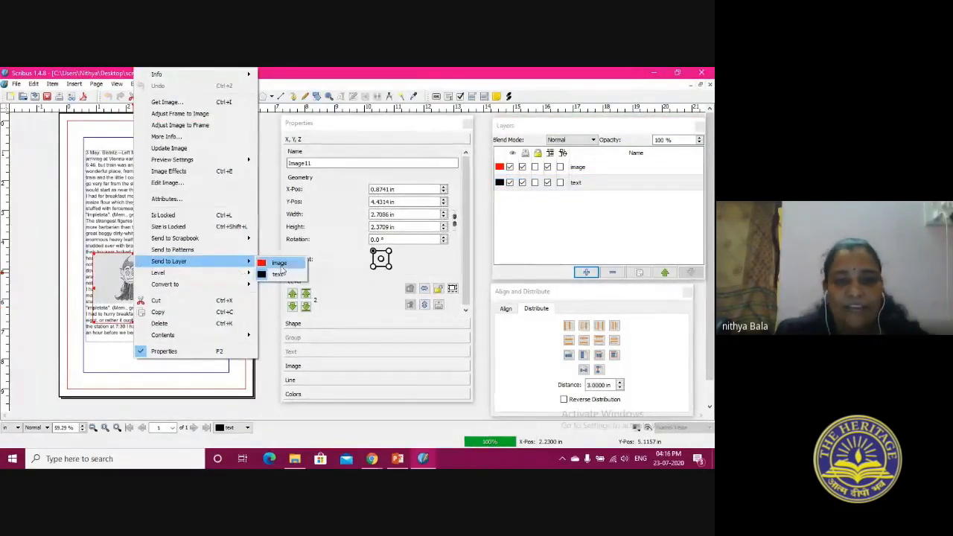
pyautogui.click(279, 265)
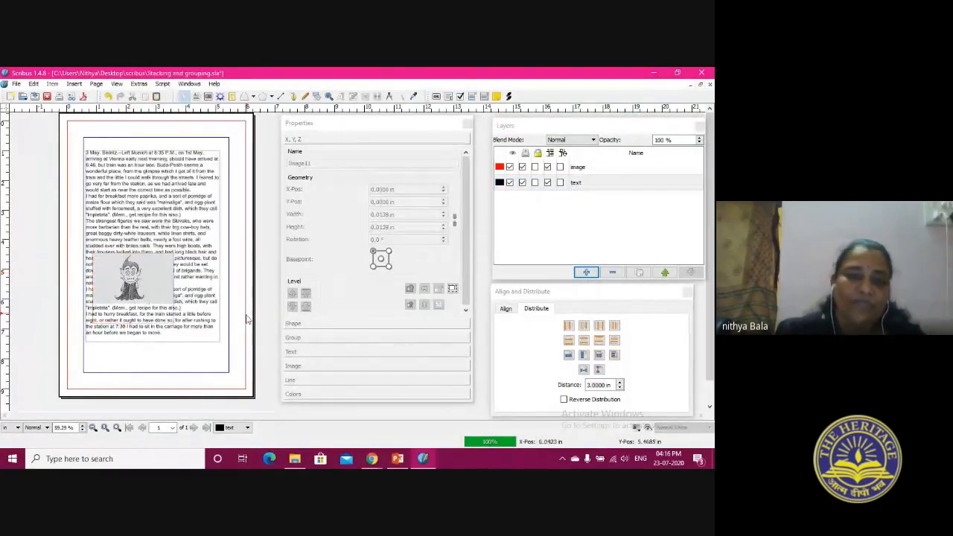
# With the text layer active, test whether the text frame and the image lying over it can be selected
pyautogui.click(216, 327)
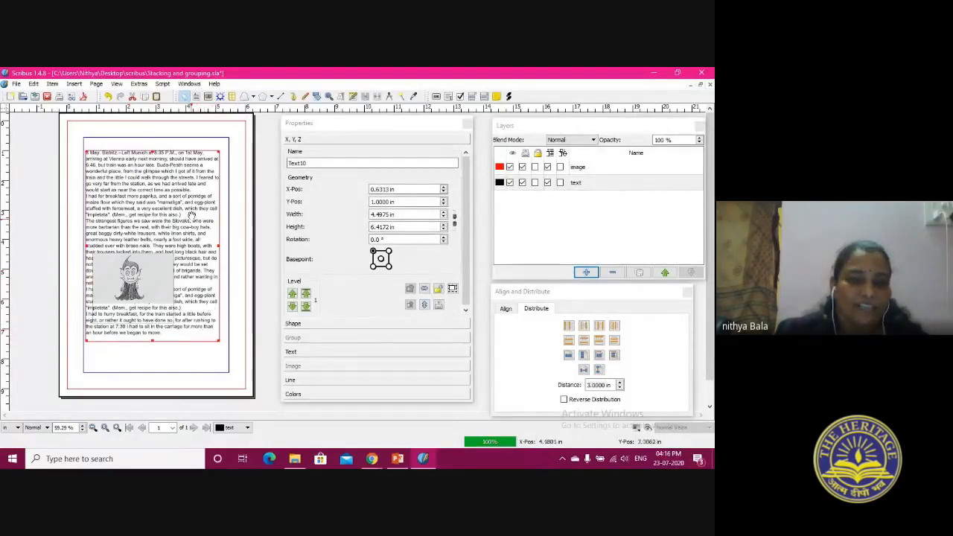
pyautogui.click(662, 183)
pyautogui.click(163, 269)
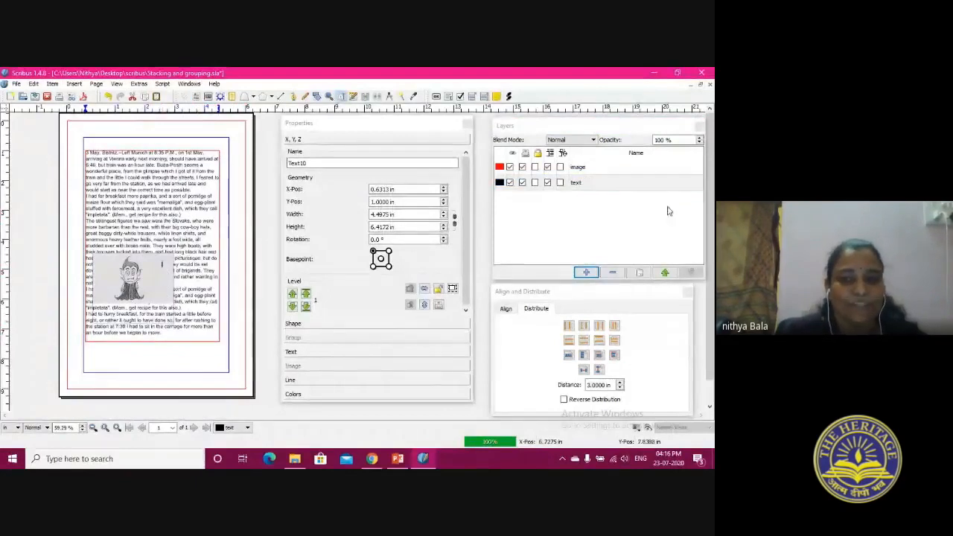
pyautogui.click(616, 188)
pyautogui.click(197, 270)
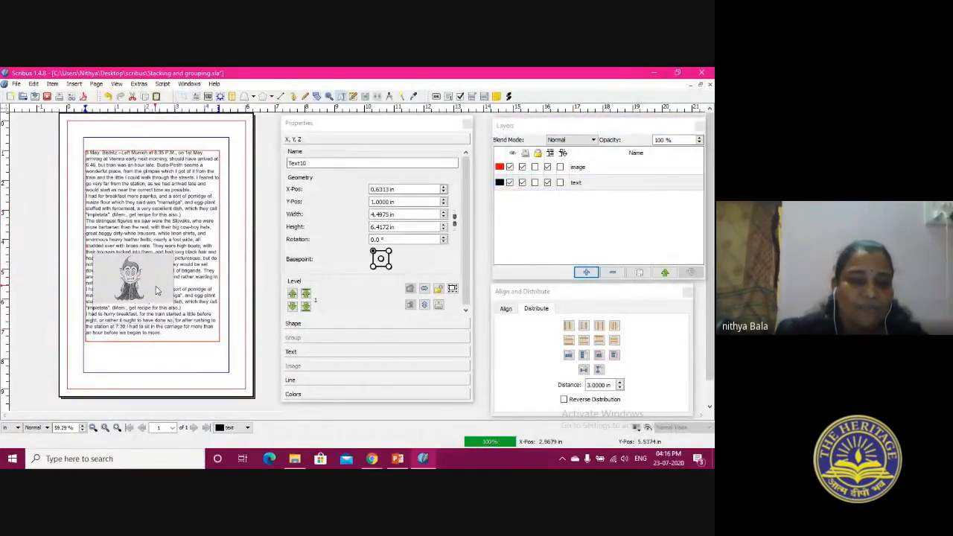
# On the image layer, shorten the image frame to about 2.7 by 1.7 in and move it to about X 1.24 in, Y 3.24 in
pyautogui.click(595, 167)
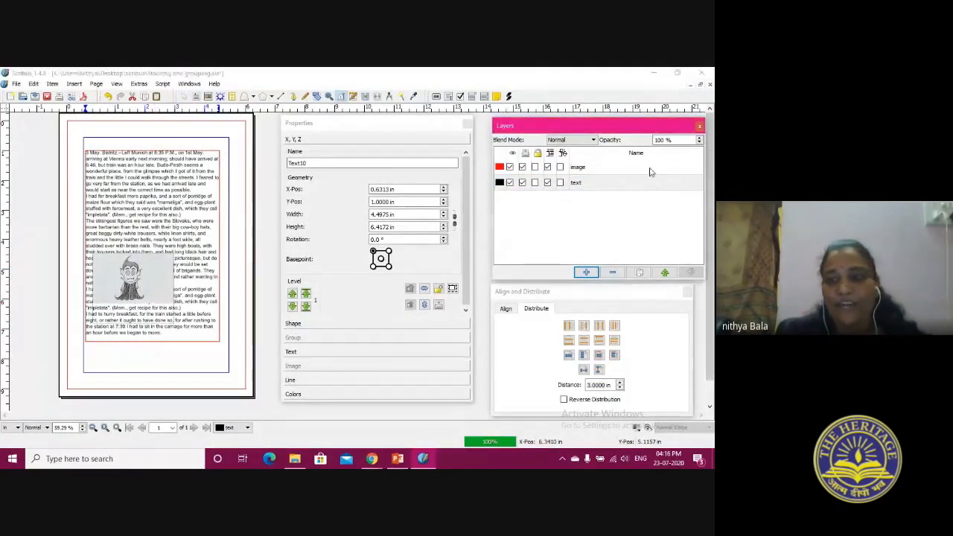
pyautogui.click(155, 278)
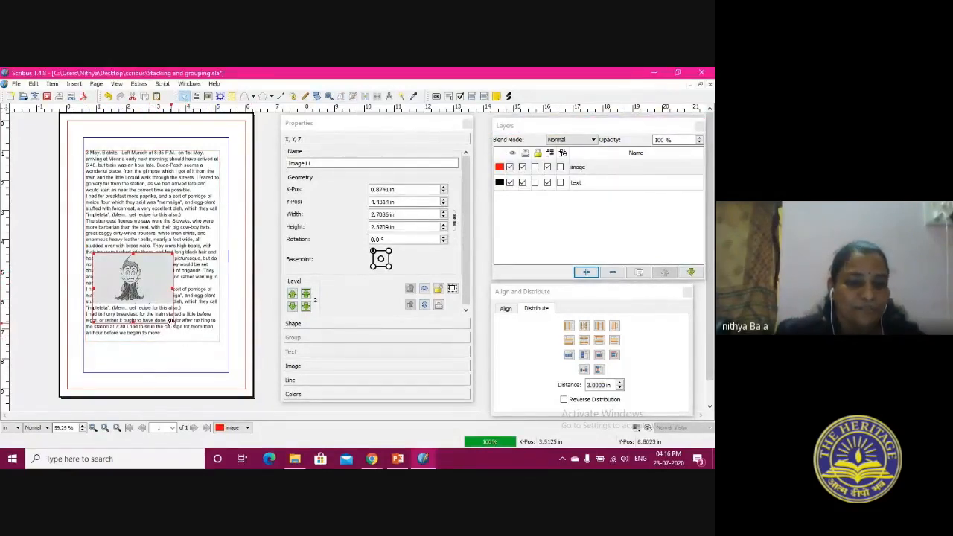
pyautogui.moveTo(170, 320); pyautogui.dragTo(140, 221)
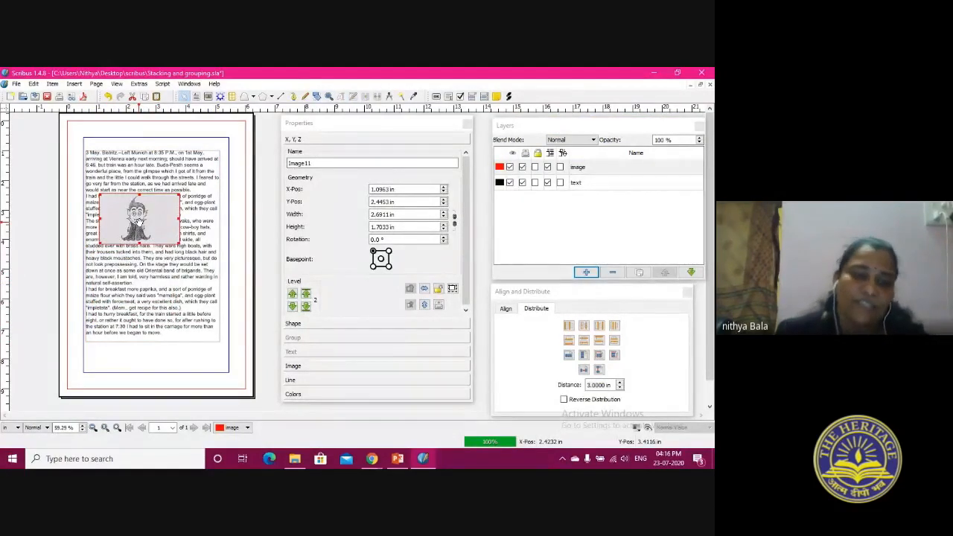
pyautogui.moveTo(138, 222)
pyautogui.mouseDown()
pyautogui.moveTo(139, 236)
pyautogui.moveTo(144, 228)
pyautogui.mouseUp()
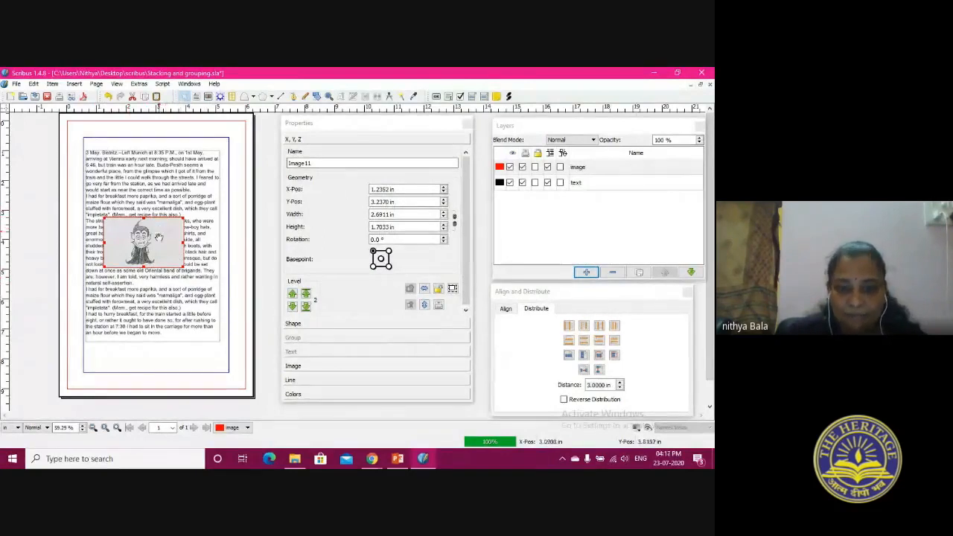
# Edit the image frame's shape and add two nodes along each of its four sides
pyautogui.click(411, 326)
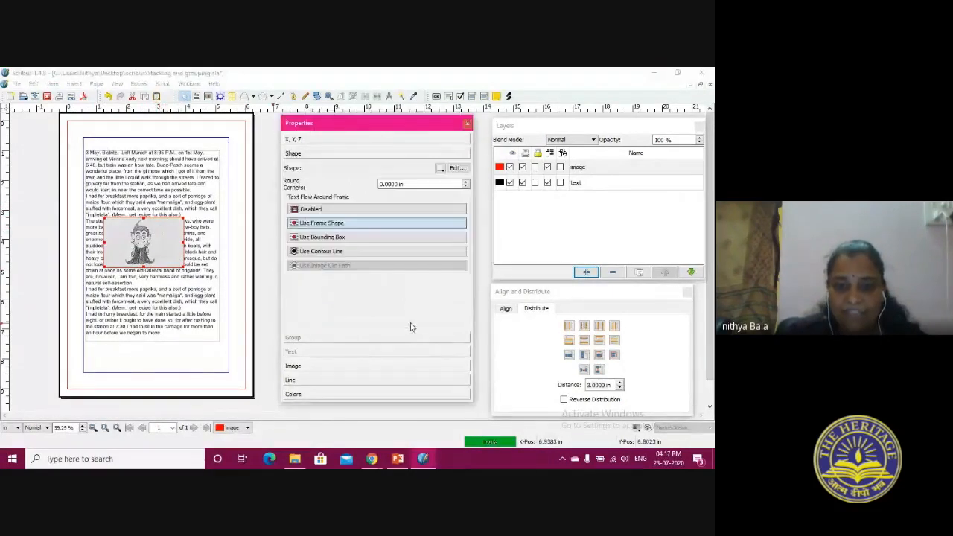
pyautogui.click(455, 168)
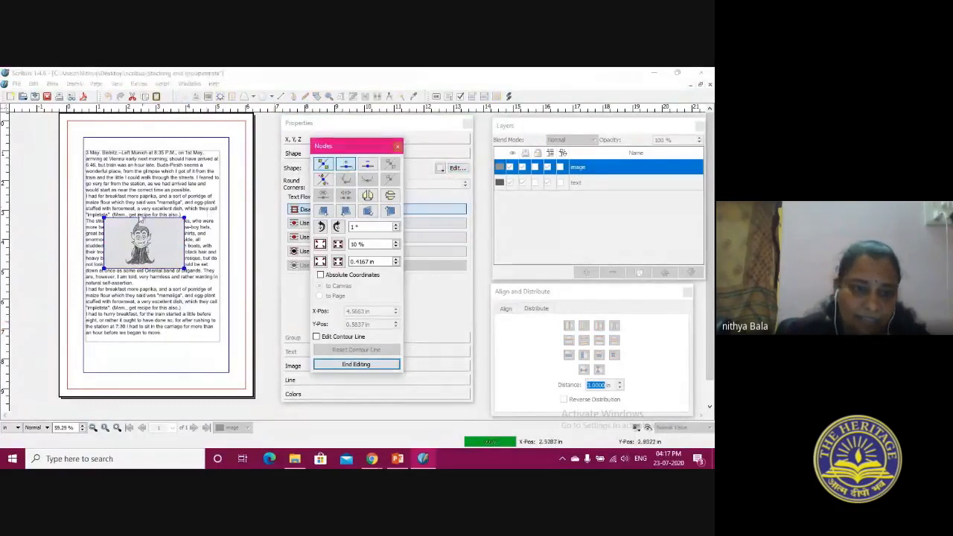
pyautogui.click(163, 218)
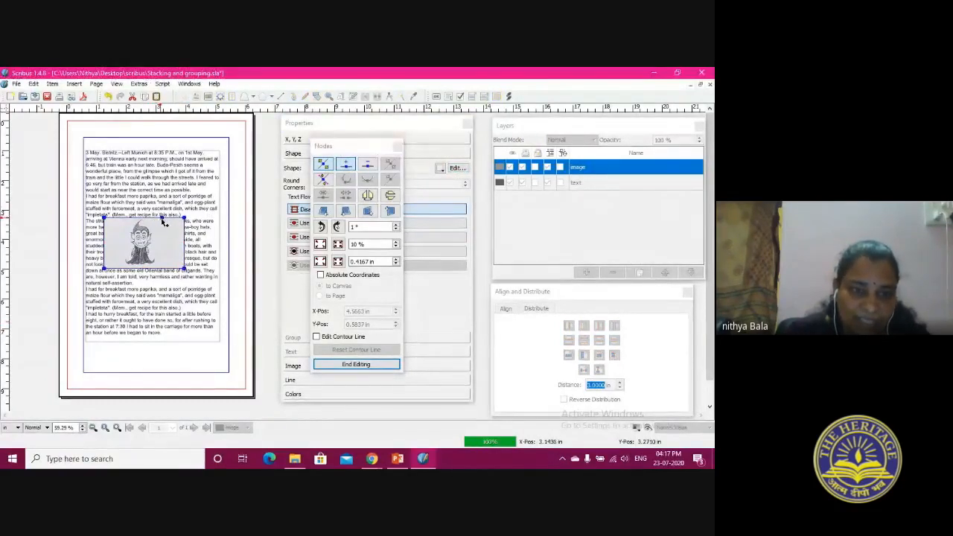
pyautogui.click(185, 238)
pyautogui.click(184, 258)
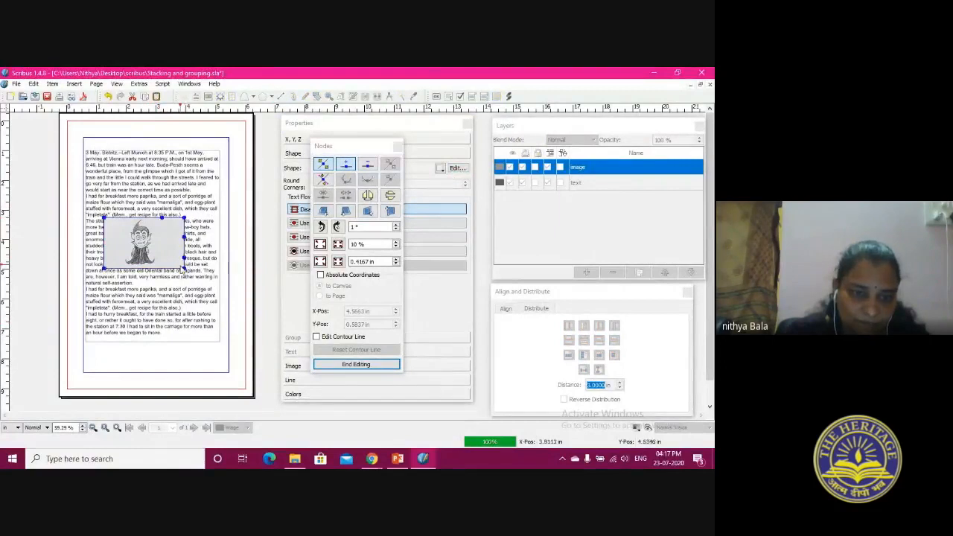
pyautogui.click(121, 219)
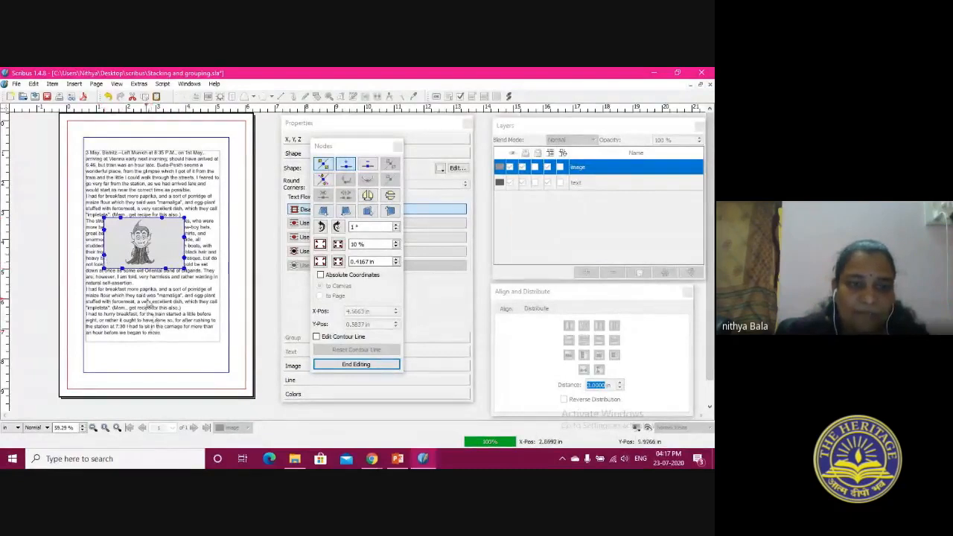
# Move several of the image frame's nodes inward to follow the left and right sides of the cartoon figure
pyautogui.moveTo(120, 218); pyautogui.dragTo(124, 270)
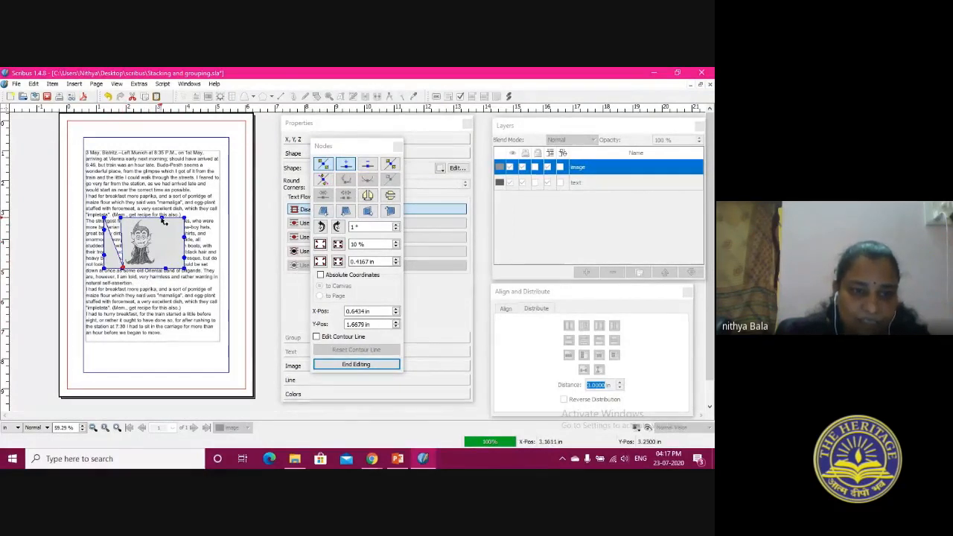
pyautogui.moveTo(185, 240); pyautogui.dragTo(163, 222)
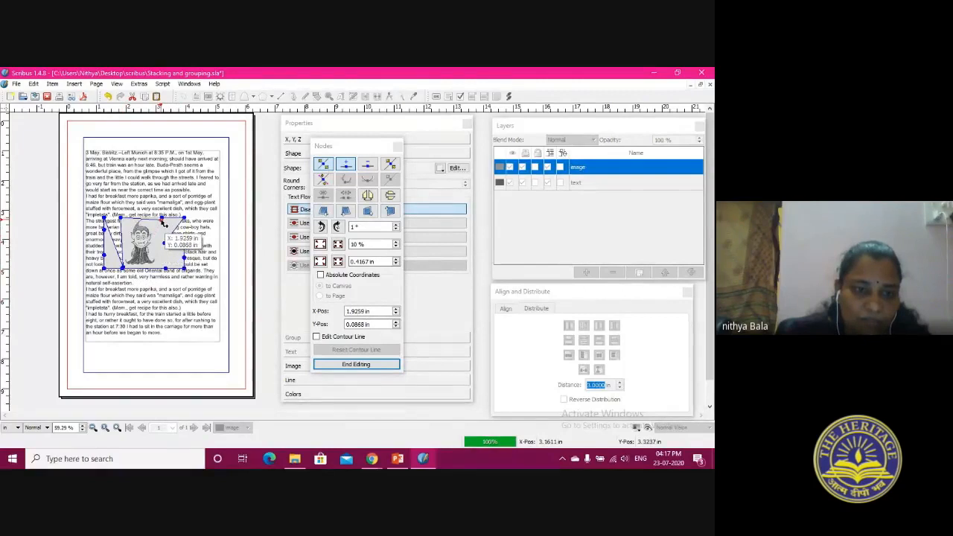
pyautogui.moveTo(170, 268); pyautogui.dragTo(164, 262)
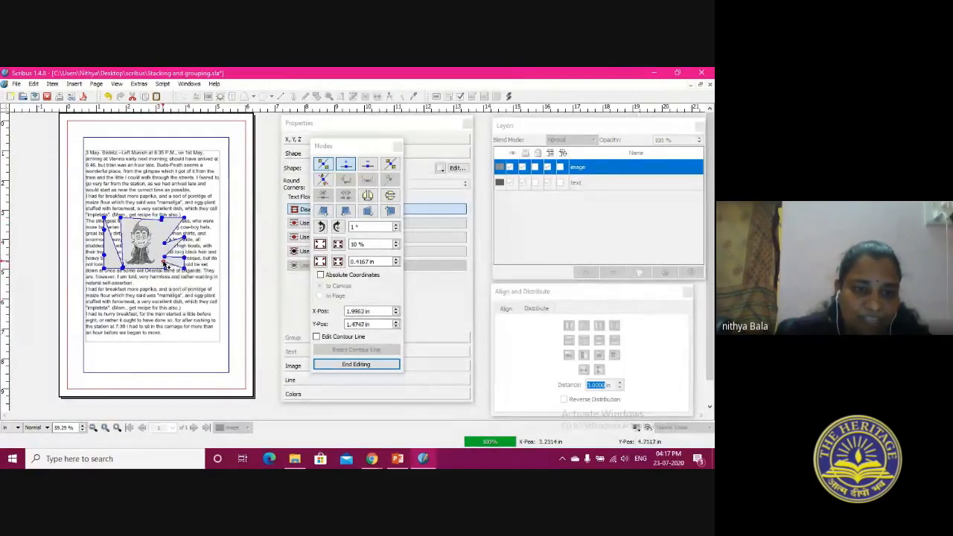
# Delete the leftover outer nodes on both sides of the image frame so it closes around the figure, and finish shape editing
pyautogui.click(368, 165)
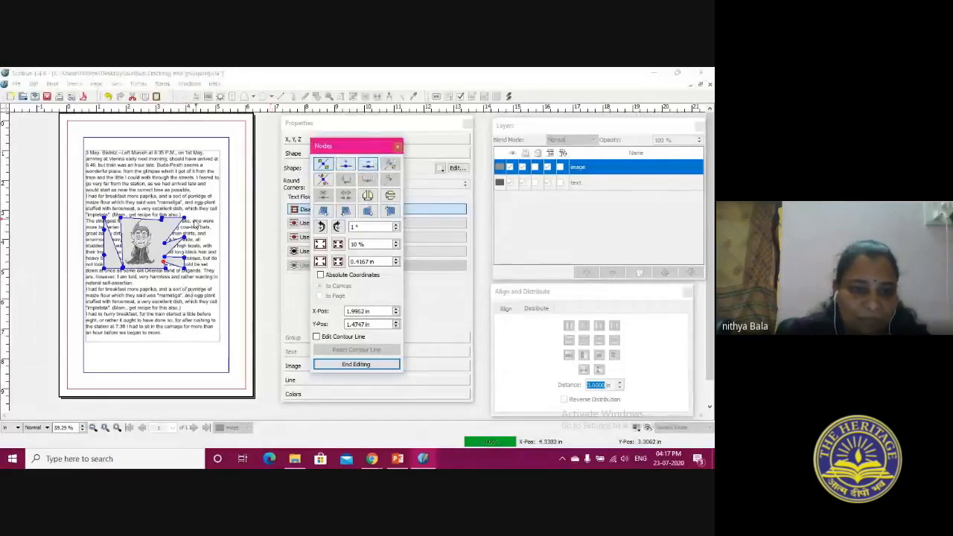
pyautogui.click(185, 238)
pyautogui.click(185, 258)
pyautogui.click(185, 272)
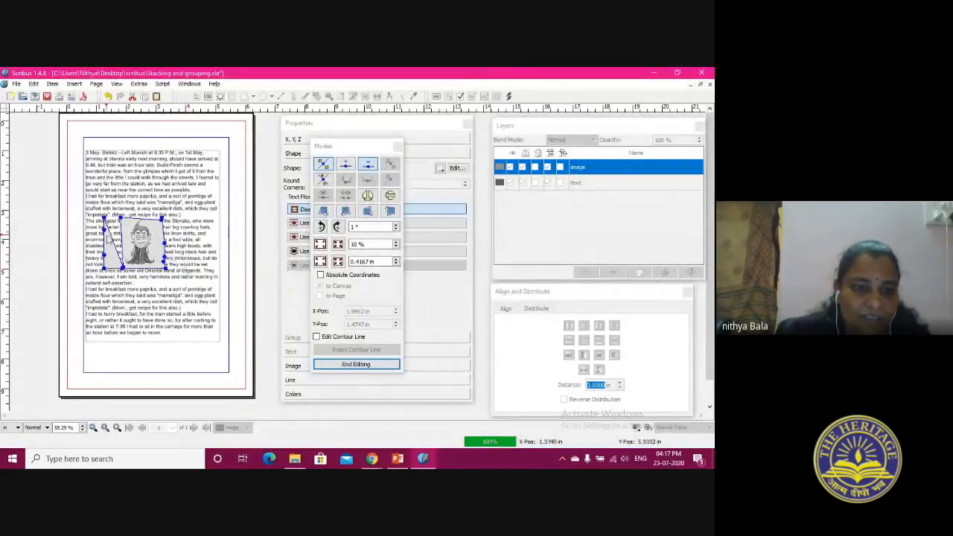
pyautogui.click(104, 220)
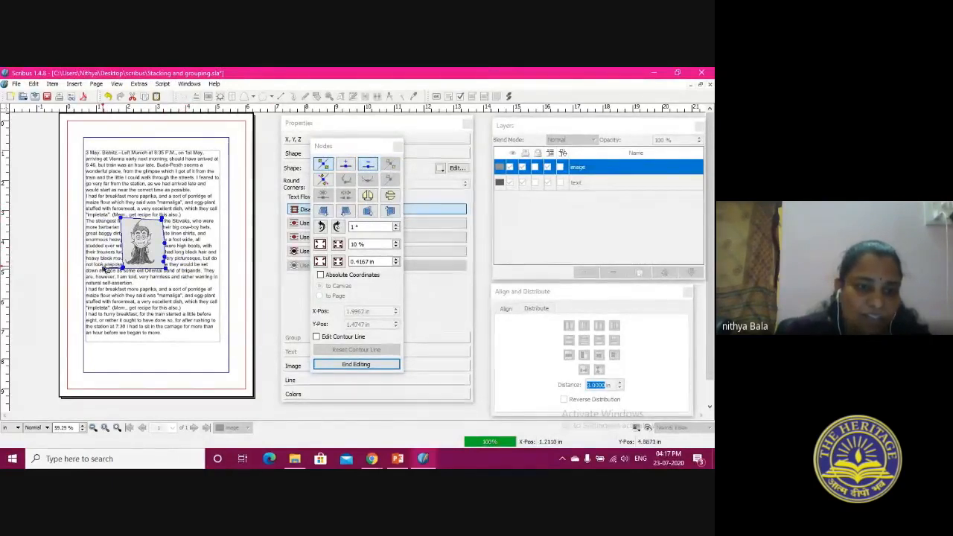
pyautogui.click(104, 269)
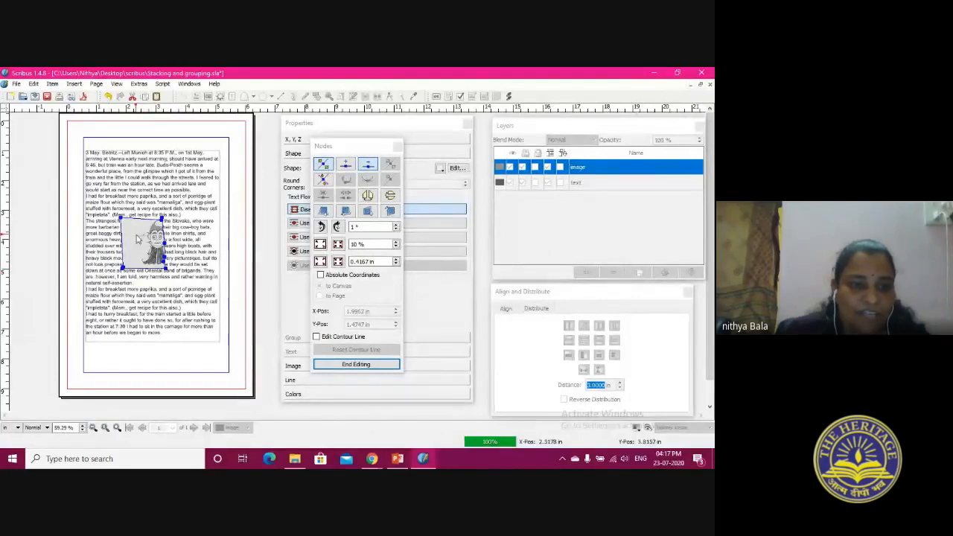
pyautogui.click(356, 364)
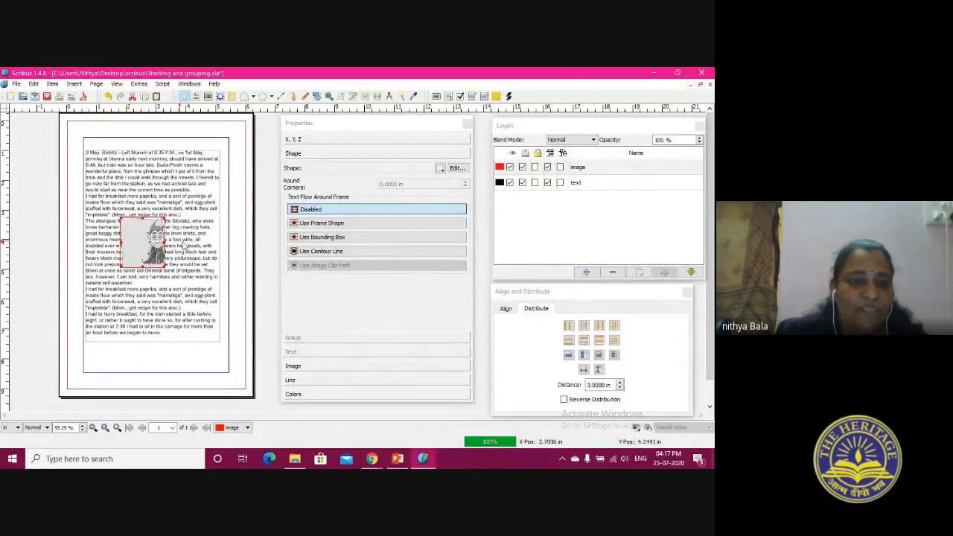
# Make the text flow around the image using its frame shape, and move the image to the left edge of the text's lower half
pyautogui.click(321, 224)
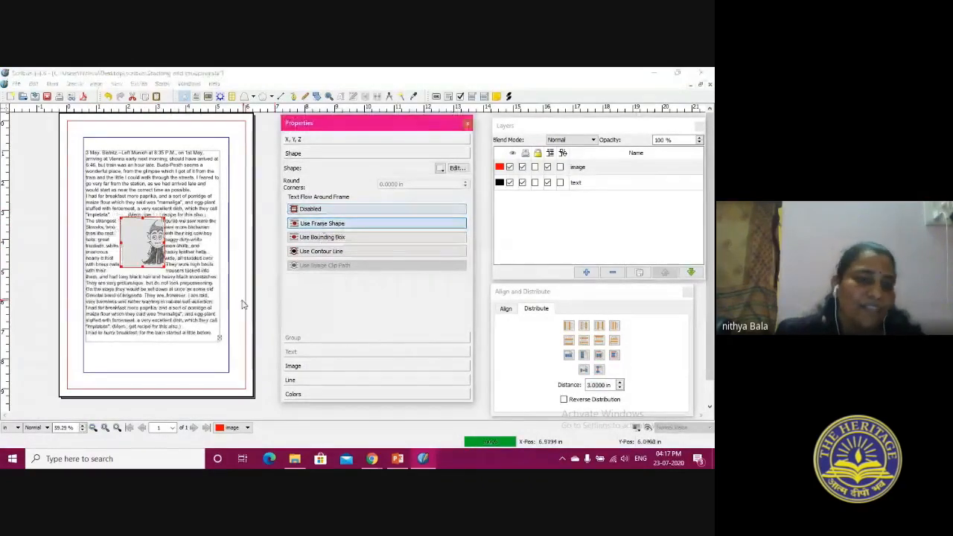
pyautogui.moveTo(153, 240)
pyautogui.mouseDown()
pyautogui.moveTo(134, 255)
pyautogui.moveTo(138, 289)
pyautogui.moveTo(160, 280)
pyautogui.moveTo(168, 221)
pyautogui.moveTo(183, 238)
pyautogui.moveTo(160, 257)
pyautogui.moveTo(142, 237)
pyautogui.mouseUp()
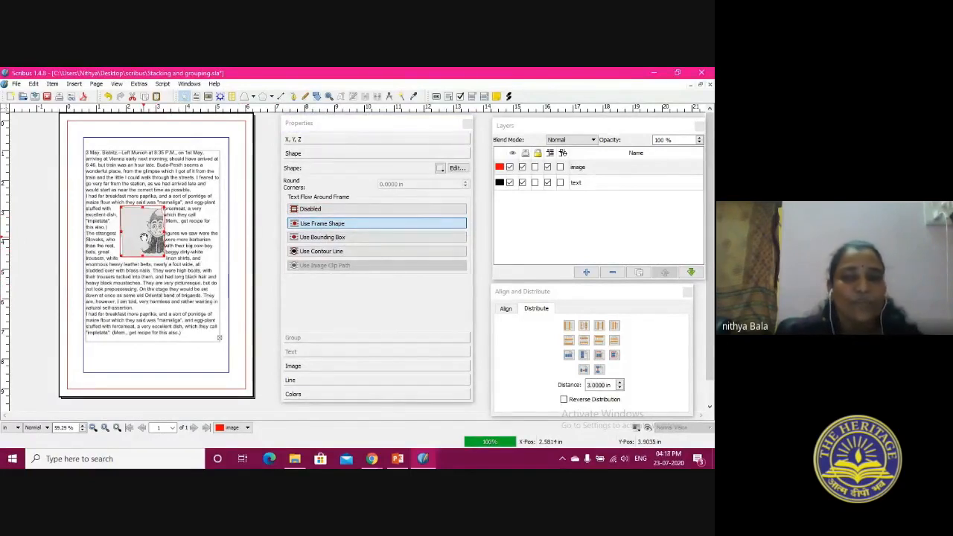
pyautogui.moveTo(143, 238); pyautogui.dragTo(91, 261)
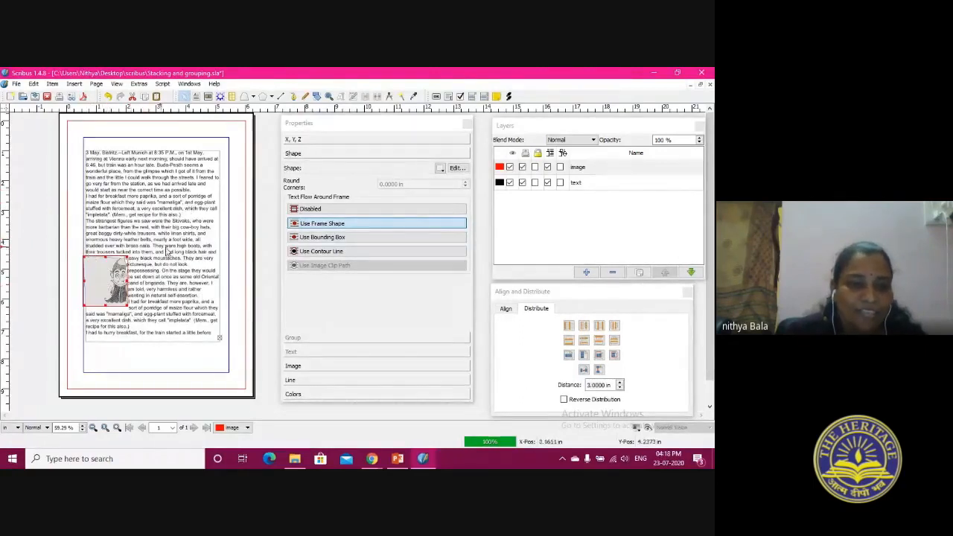
# Move the wrapped image to the text's lower right and into its middle, and delete the image from the page
pyautogui.moveTo(125, 281); pyautogui.dragTo(191, 309)
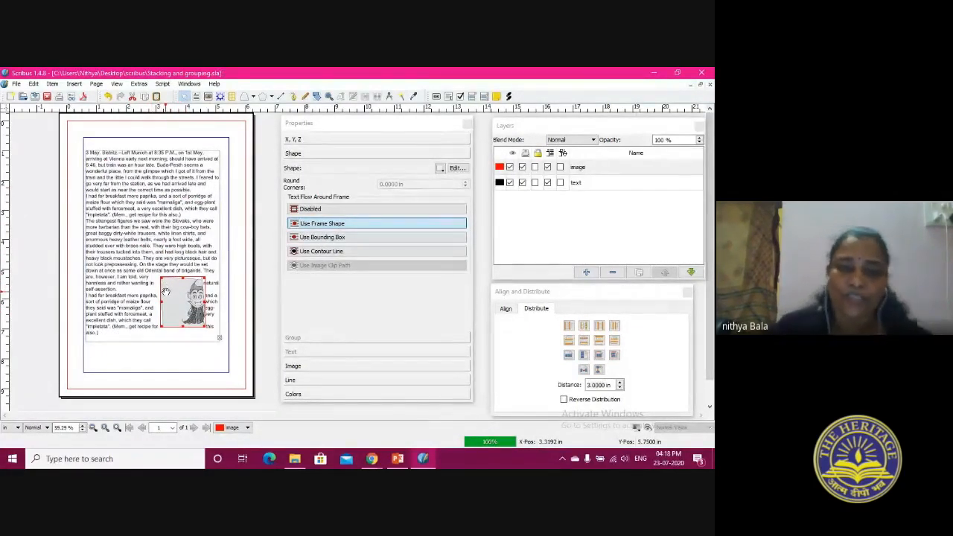
pyautogui.moveTo(167, 295); pyautogui.dragTo(157, 271)
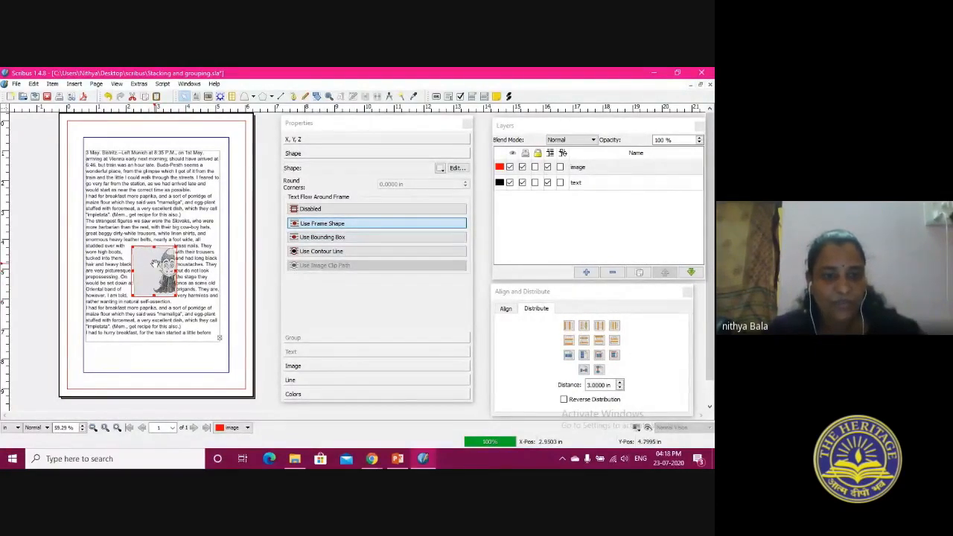
pyautogui.rightClick(158, 265)
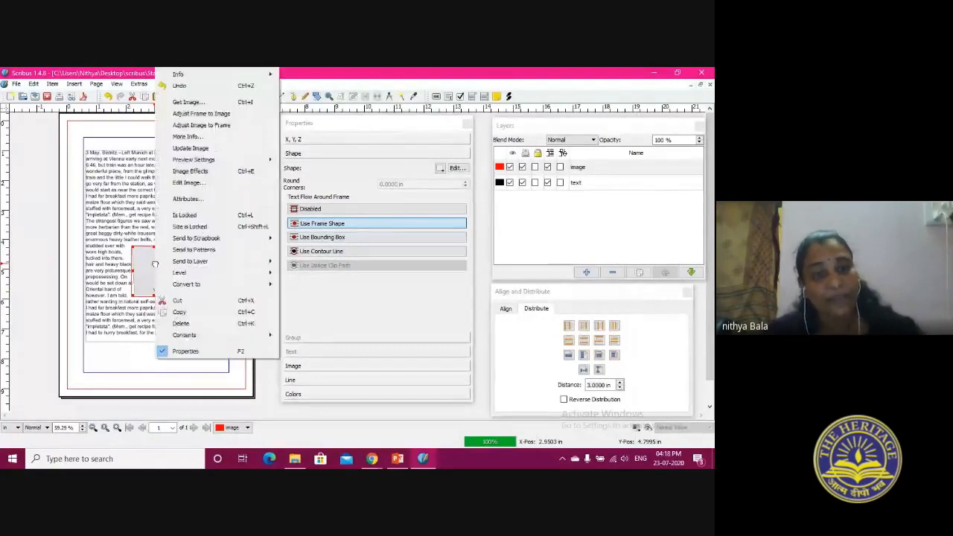
pyautogui.click(177, 333)
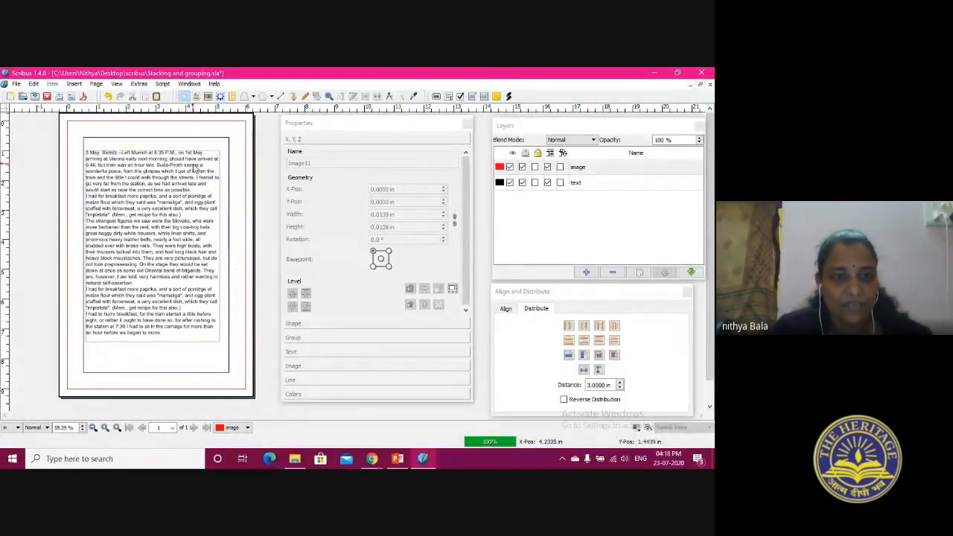
# Make the text layer active and delete its text frame from the page
pyautogui.rightClick(188, 164)
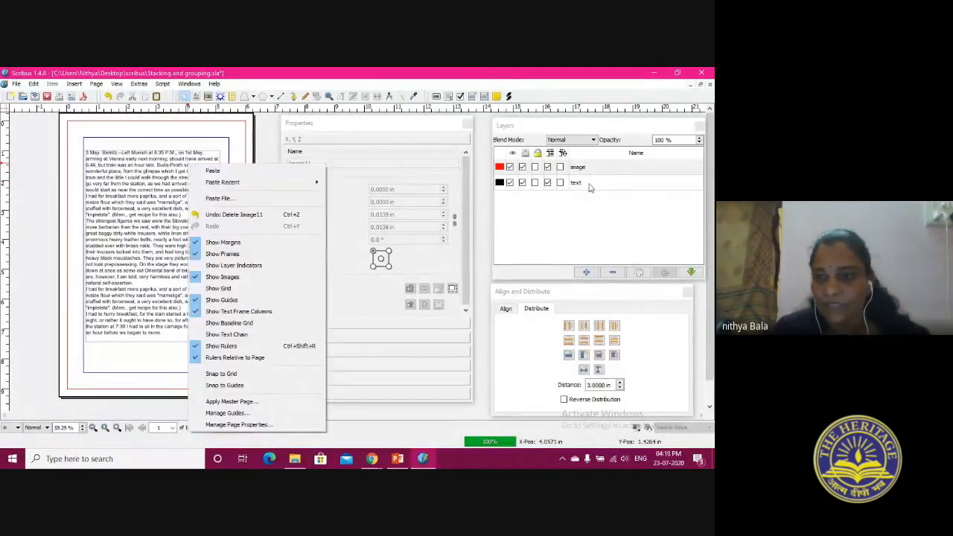
pyautogui.click(588, 215)
pyautogui.click(589, 182)
pyautogui.click(190, 219)
pyautogui.rightClick(190, 219)
pyautogui.click(214, 288)
# Rename the text layer as background and the image layer as text
pyautogui.click(592, 185)
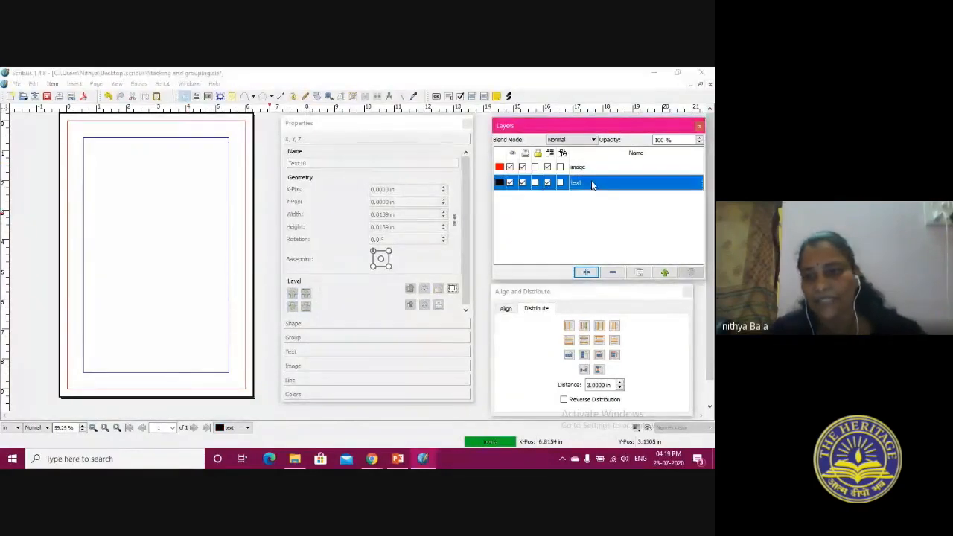
pyautogui.doubleClick(580, 183)
pyautogui.click(580, 182)
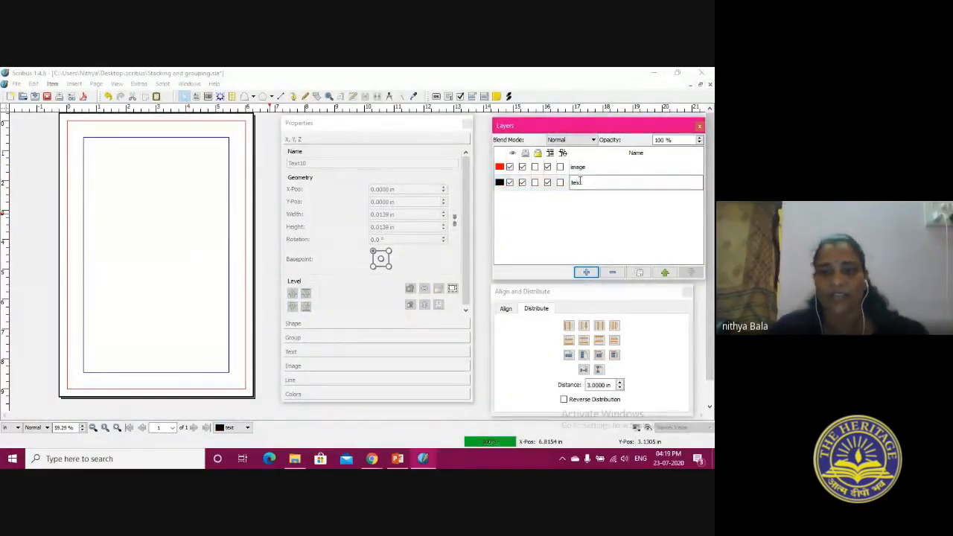
pyautogui.write('background')
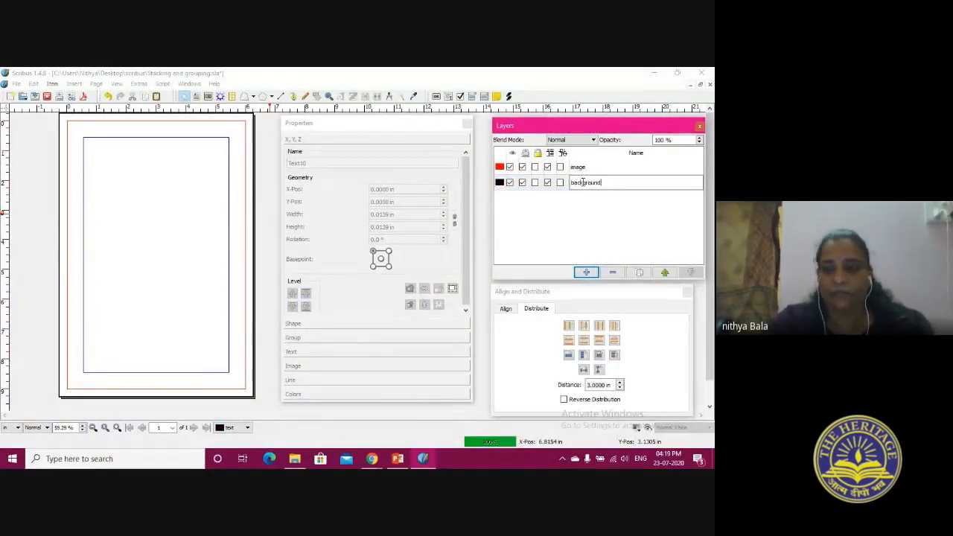
pyautogui.doubleClick(574, 170)
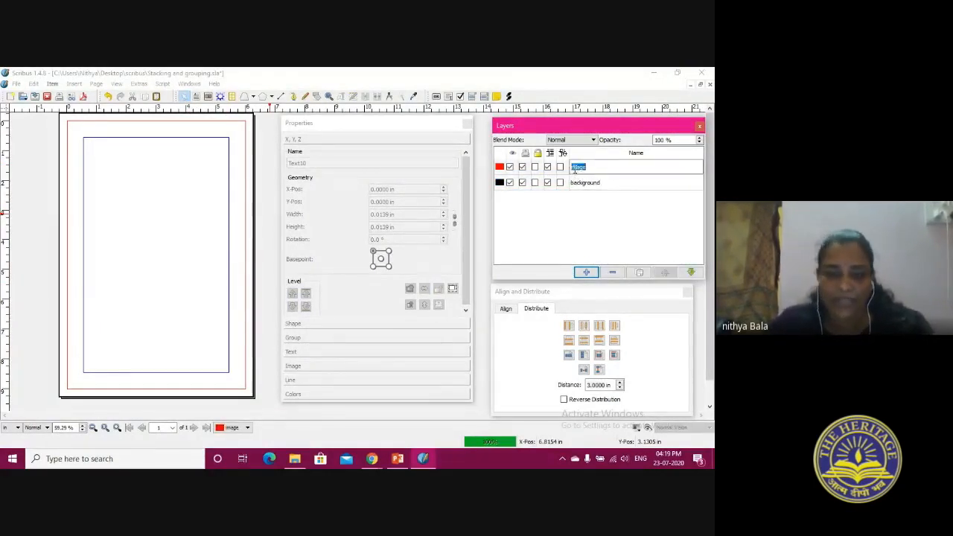
# Add a third layer above the others and name it graphics
pyautogui.click(586, 271)
pyautogui.doubleClick(581, 169)
pyautogui.write('graphics')
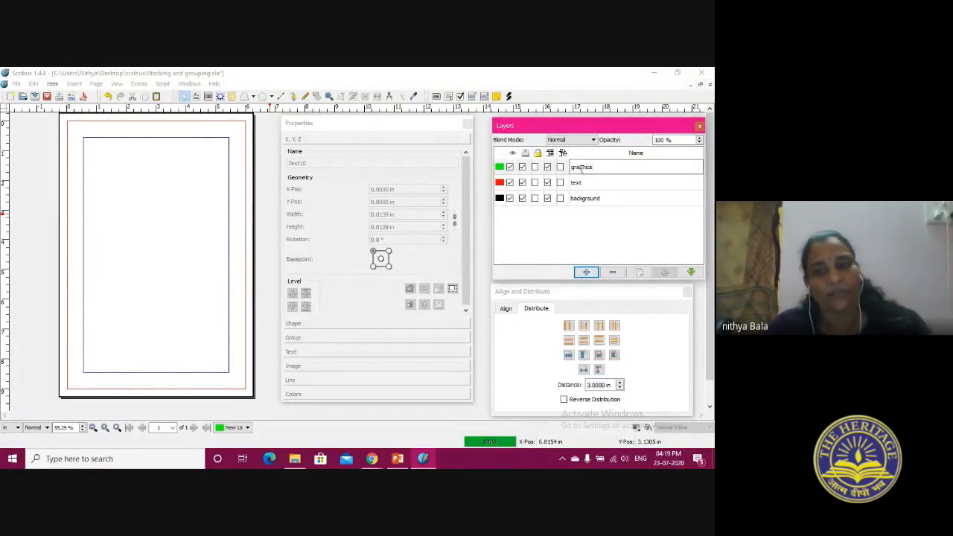
pyautogui.click(186, 250)
# On the background layer, place PageBG1.png in an image frame covering the whole page, about 6.48 by 9.40 in
pyautogui.click(605, 204)
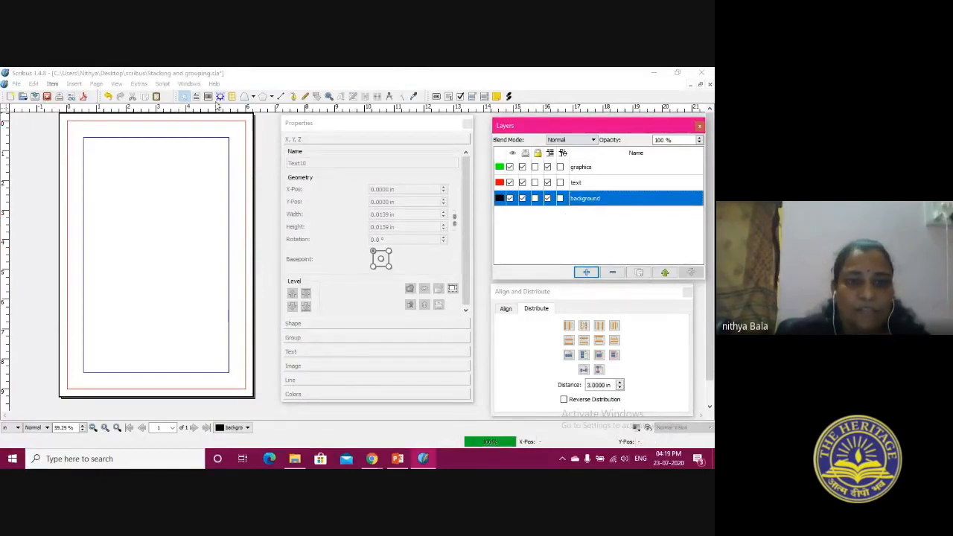
pyautogui.click(208, 97)
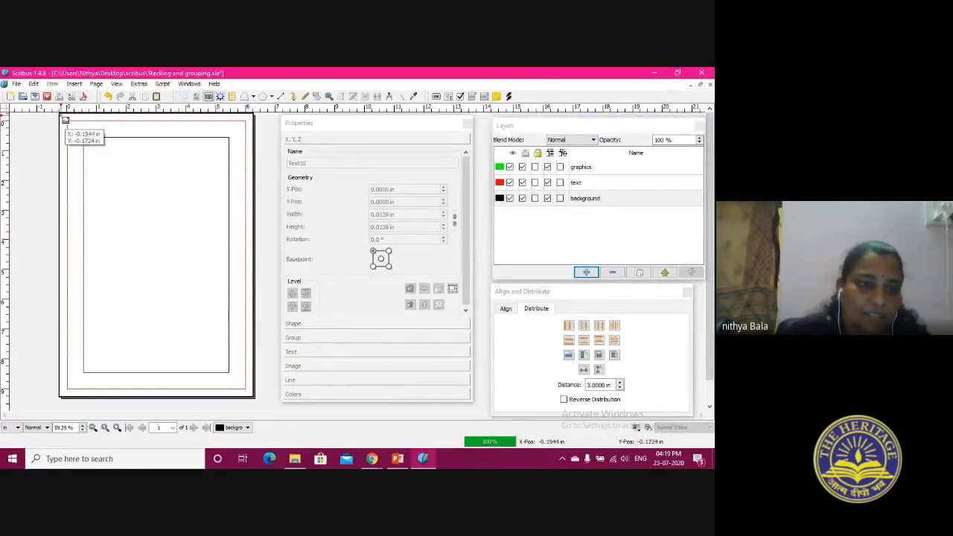
pyautogui.moveTo(95, 155); pyautogui.dragTo(255, 397)
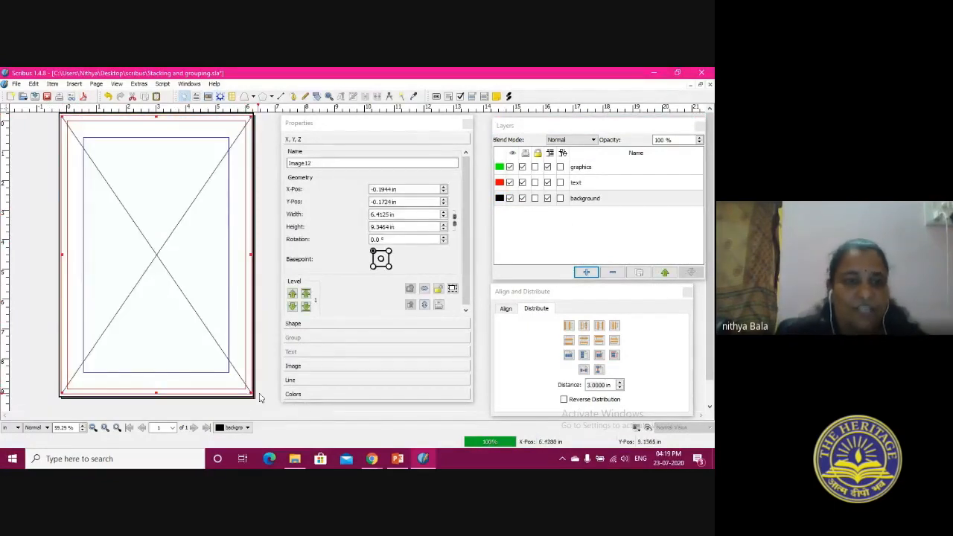
pyautogui.doubleClick(150, 155)
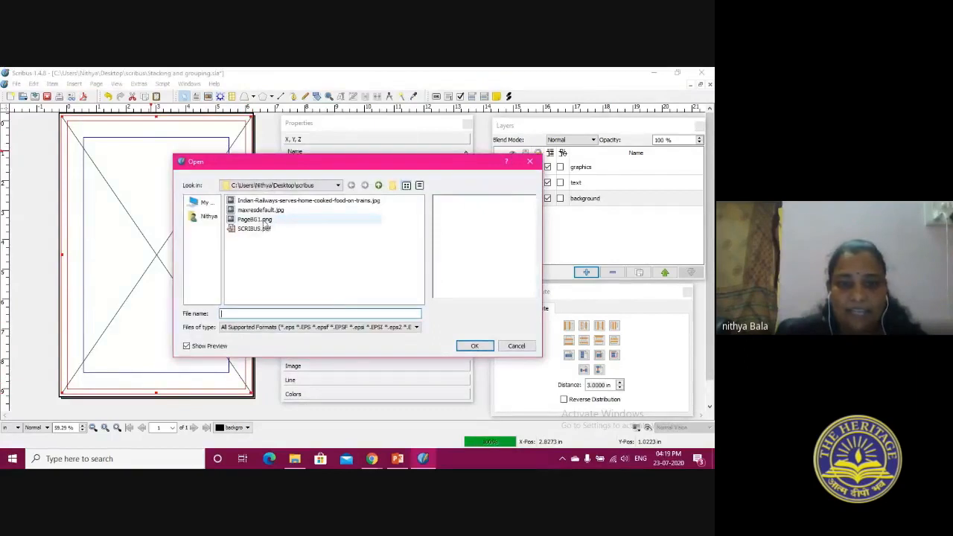
pyautogui.click(262, 220)
pyautogui.click(474, 346)
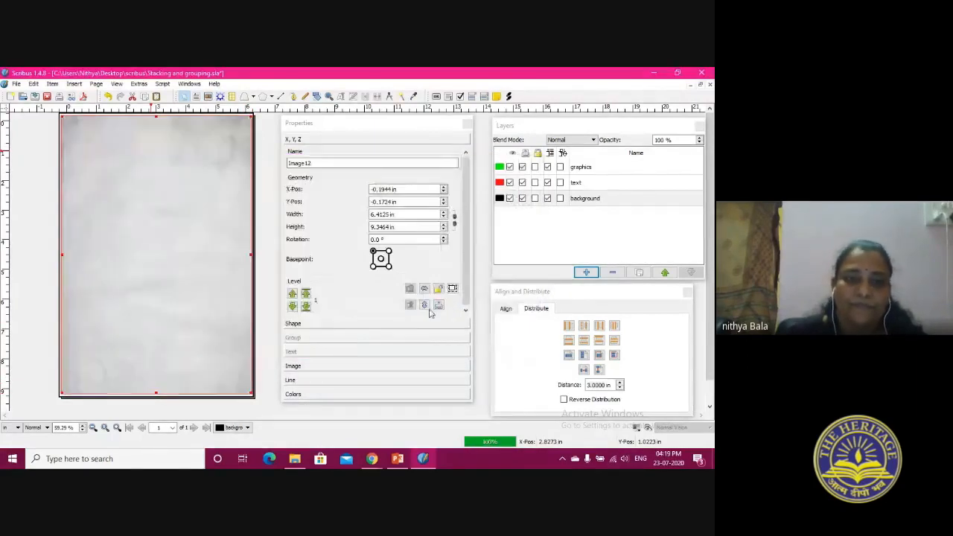
pyautogui.moveTo(61, 117); pyautogui.dragTo(60, 116)
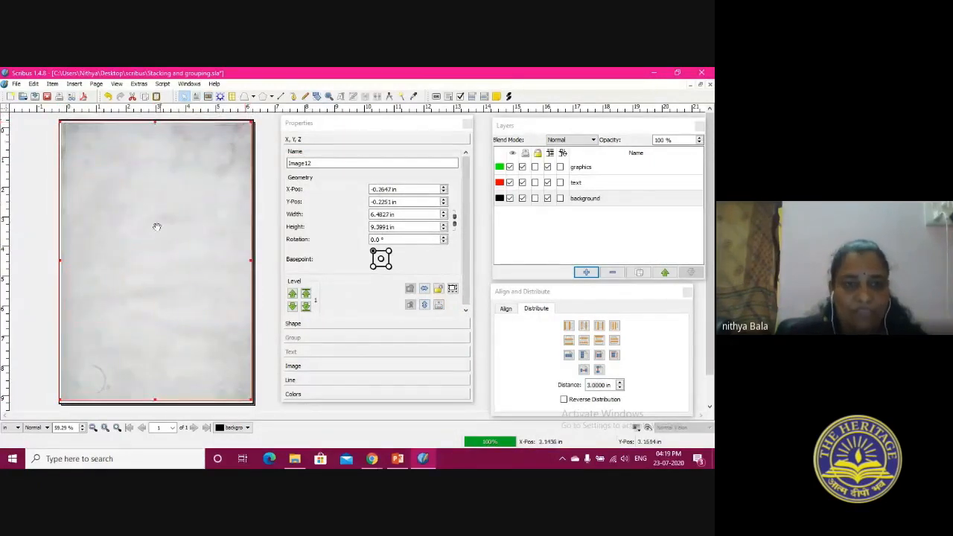
# Hide the background layer and make the text layer active
pyautogui.click(624, 195)
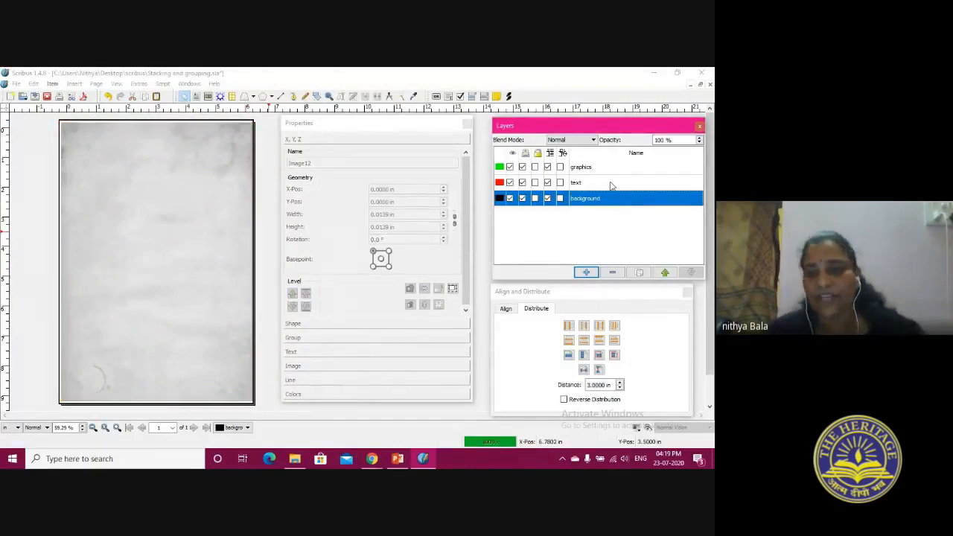
pyautogui.click(610, 185)
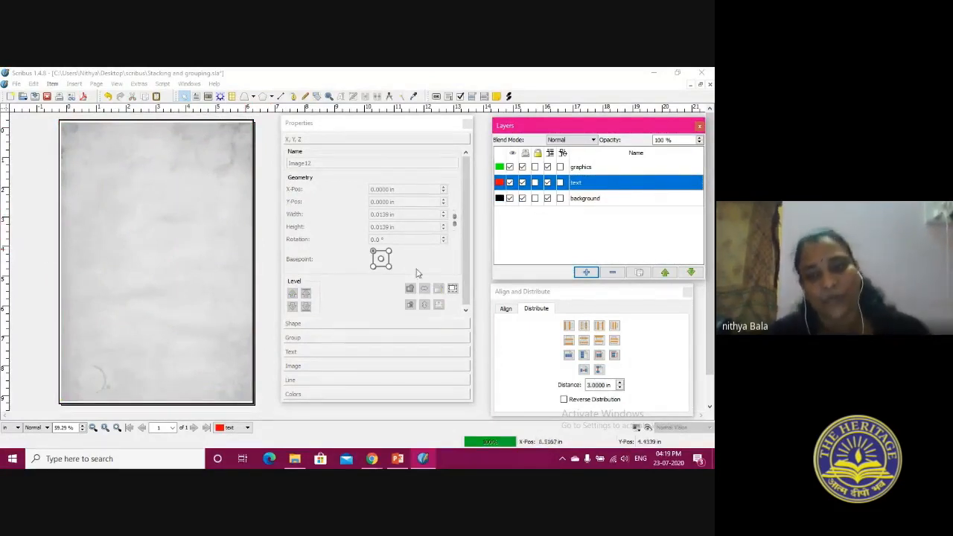
pyautogui.click(509, 198)
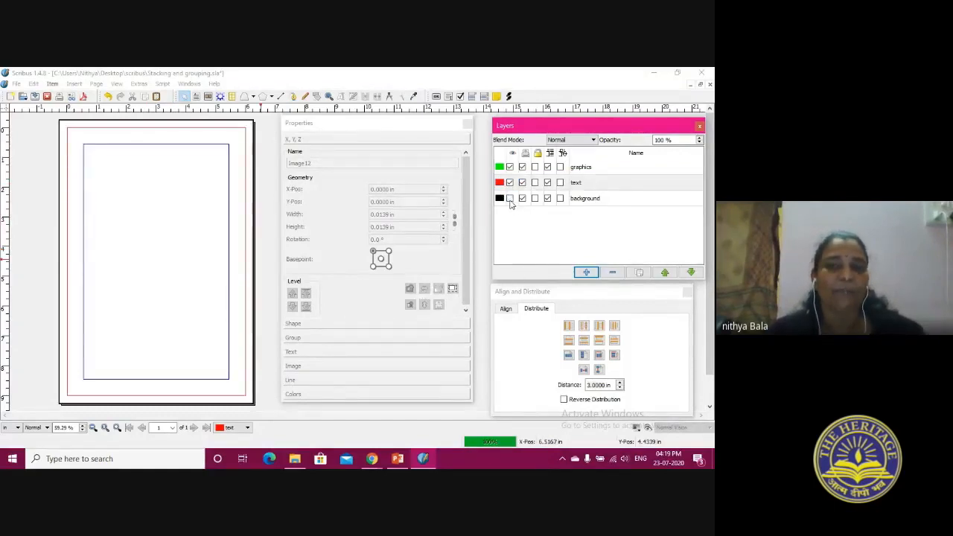
pyautogui.click(650, 185)
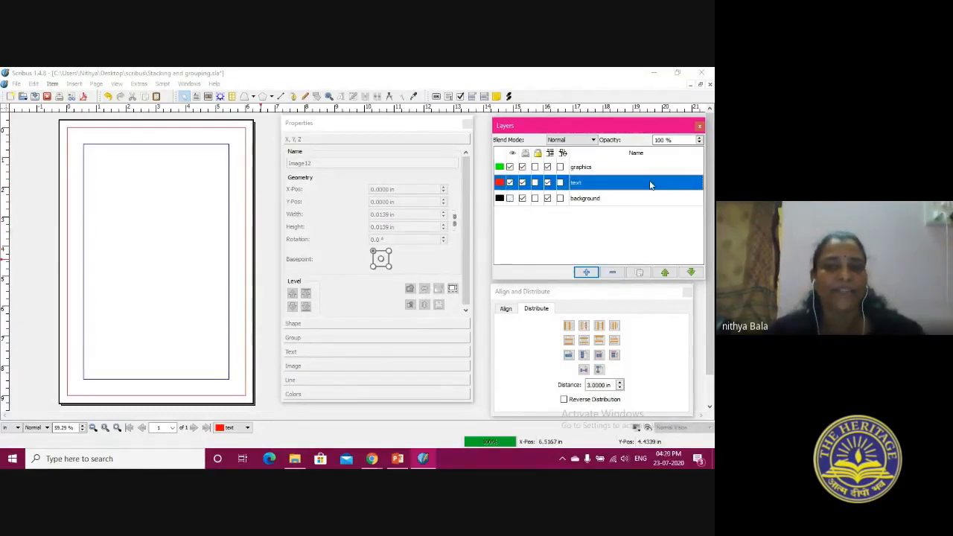
# Draw a text frame about 4.32 by 5.11 in inside the margins and fill it with 5 paragraphs of English sample text
pyautogui.click(197, 97)
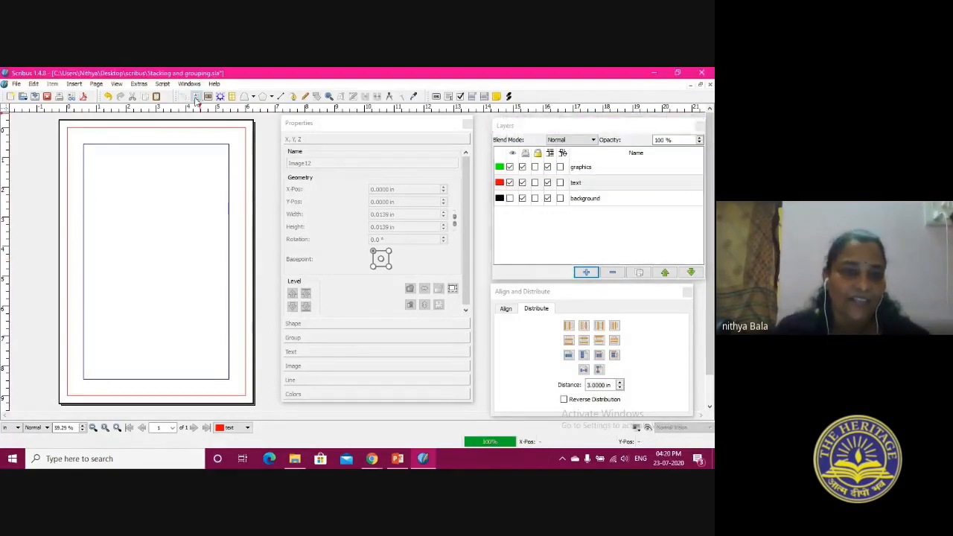
pyautogui.moveTo(91, 155); pyautogui.dragTo(223, 314)
pyautogui.rightClick(160, 234)
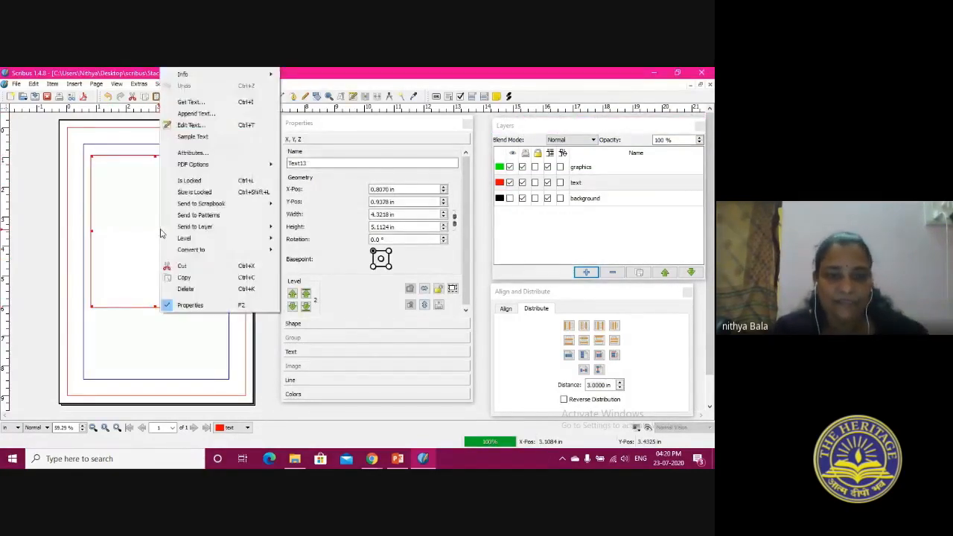
pyautogui.click(192, 136)
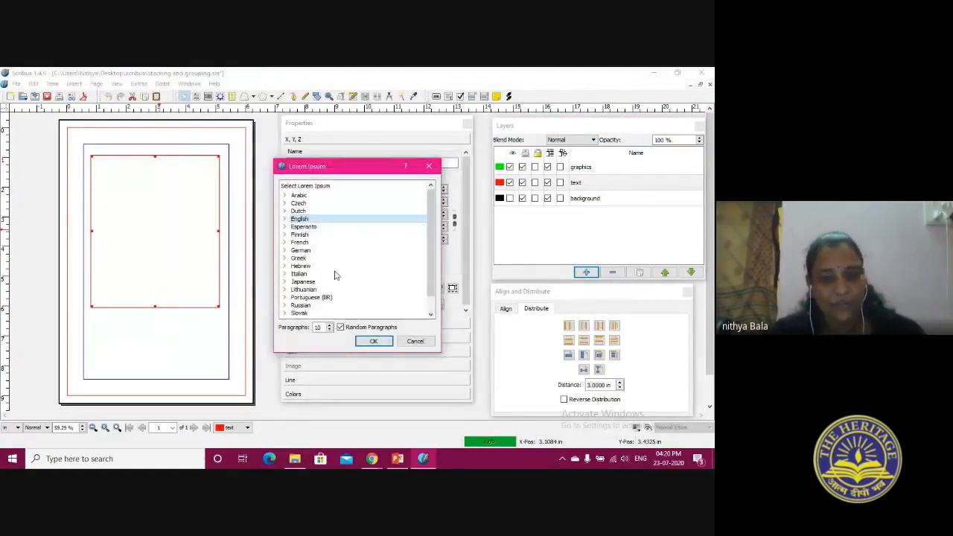
pyautogui.click(330, 331)
pyautogui.click(329, 331)
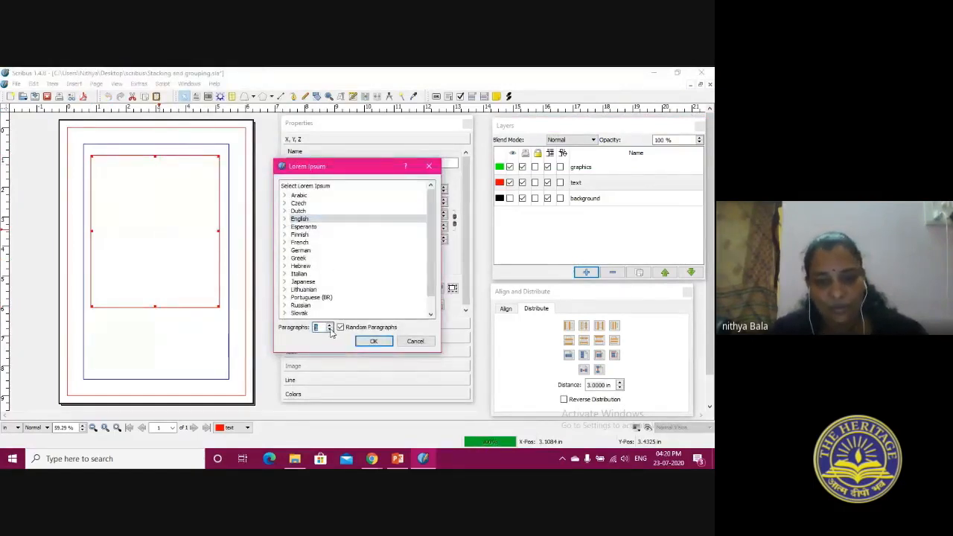
pyautogui.click(372, 340)
# Enlarge the text frame downward and to both sides to about 4.59 by 6.75 in
pyautogui.moveTo(156, 309); pyautogui.dragTo(155, 355)
pyautogui.moveTo(216, 257); pyautogui.dragTo(222, 257)
pyautogui.moveTo(90, 257); pyautogui.dragTo(86, 257)
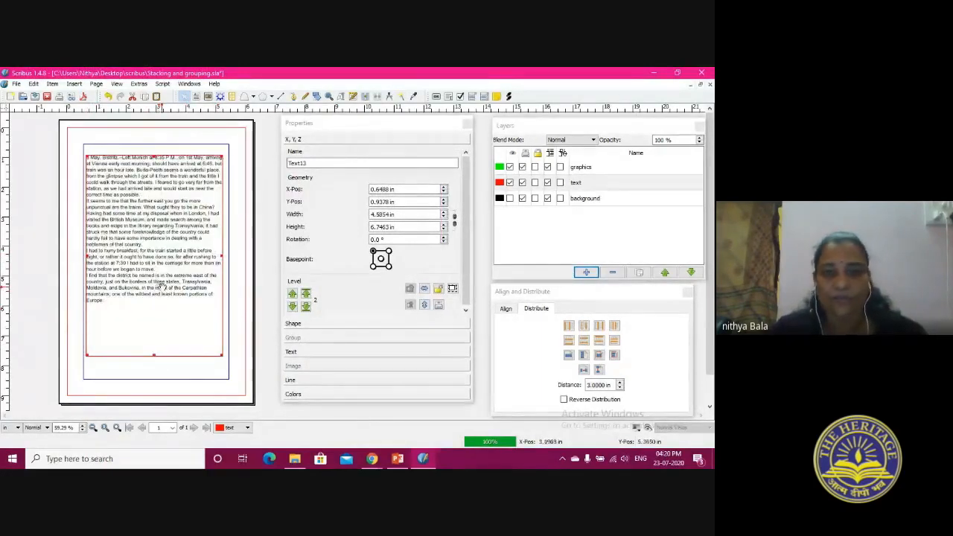
# Insert the heading "Dracula" followed by two blank lines above the sample text and update the frame
pyautogui.rightClick(124, 195)
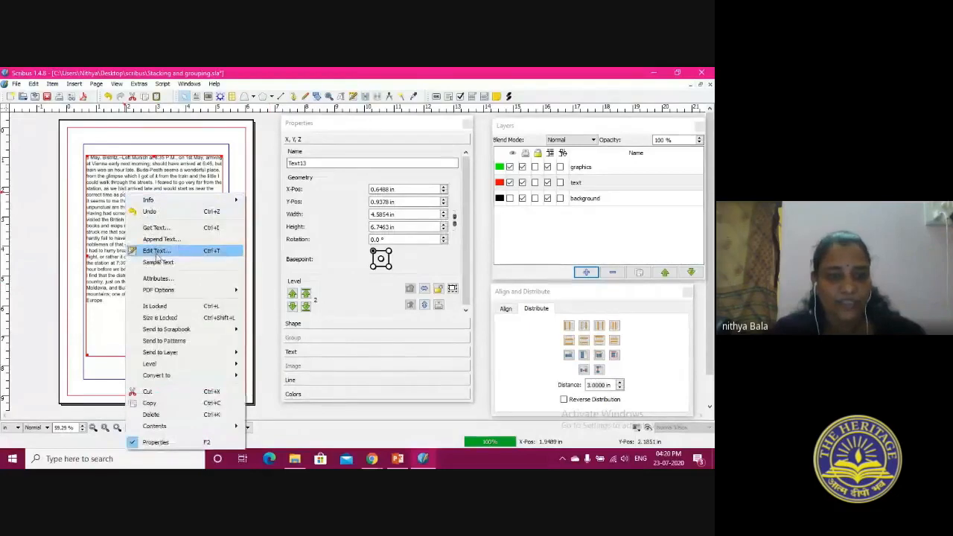
pyautogui.click(156, 251)
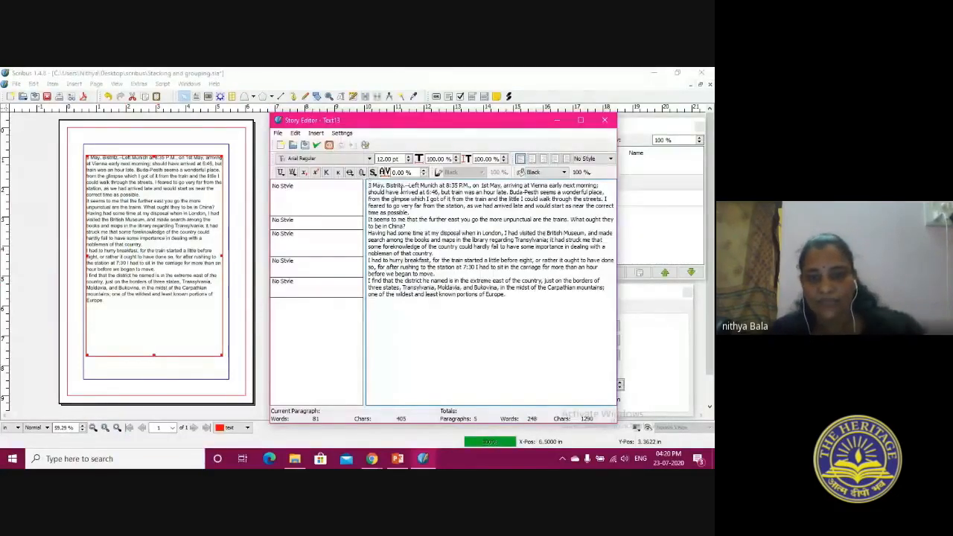
pyautogui.press('Return')
pyautogui.press('Return')
pyautogui.press('Return')
pyautogui.press('Return')
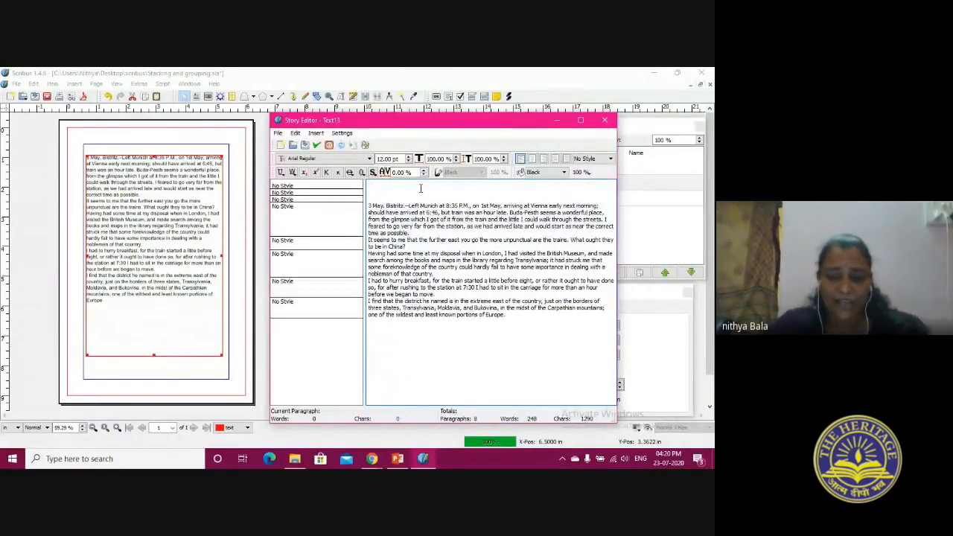
pyautogui.write('Dracu')
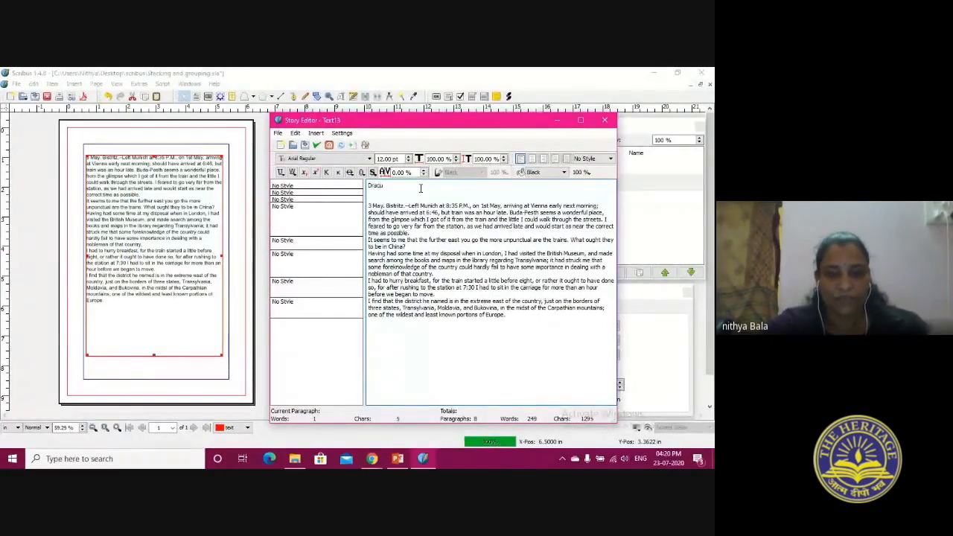
pyautogui.write('la')
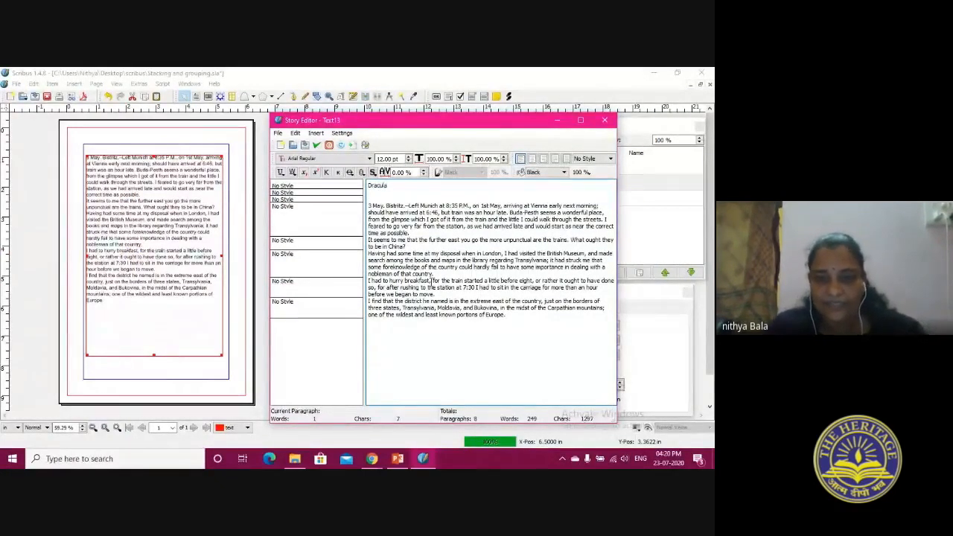
pyautogui.click(317, 144)
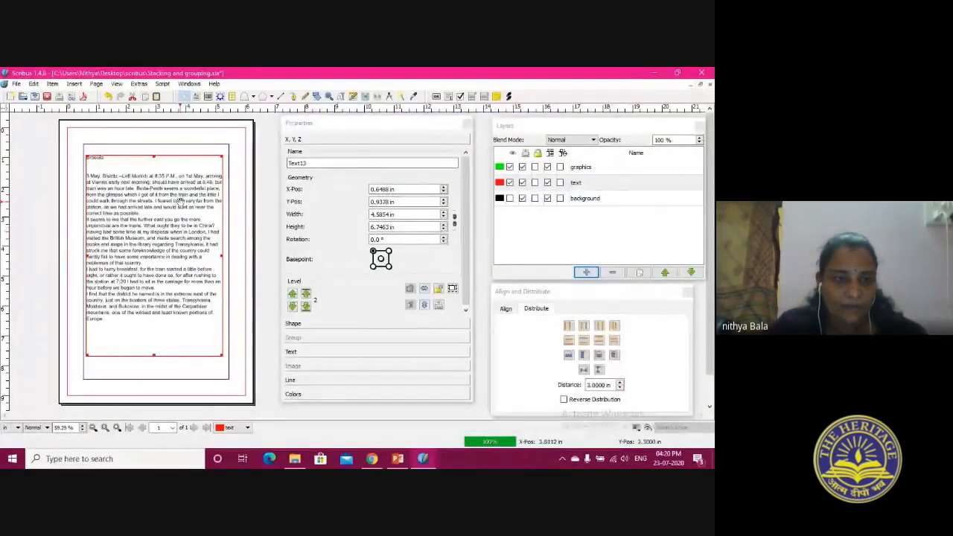
# Increase the font size of all body paragraphs below the Dracula heading and update the text frame
pyautogui.rightClick(128, 229)
pyautogui.click(170, 126)
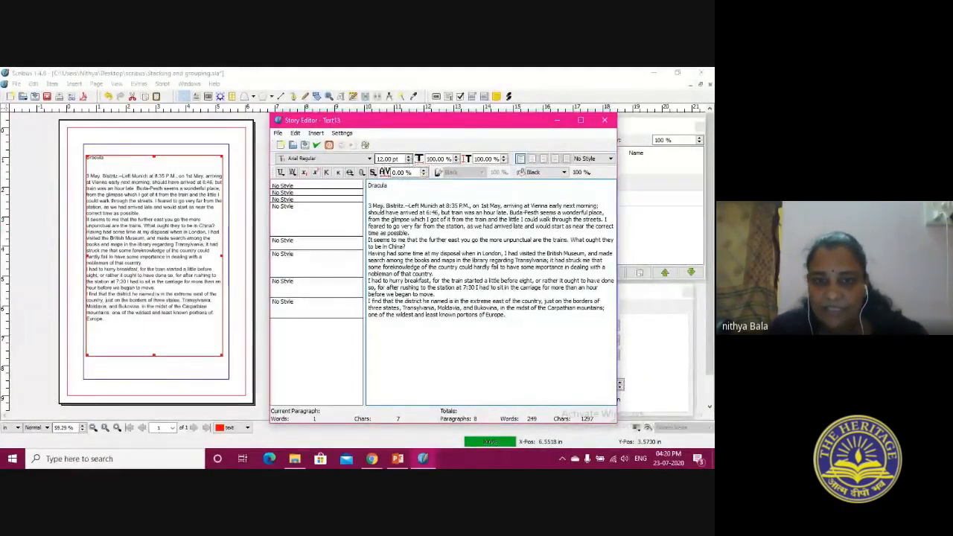
pyautogui.moveTo(370, 206); pyautogui.dragTo(526, 325)
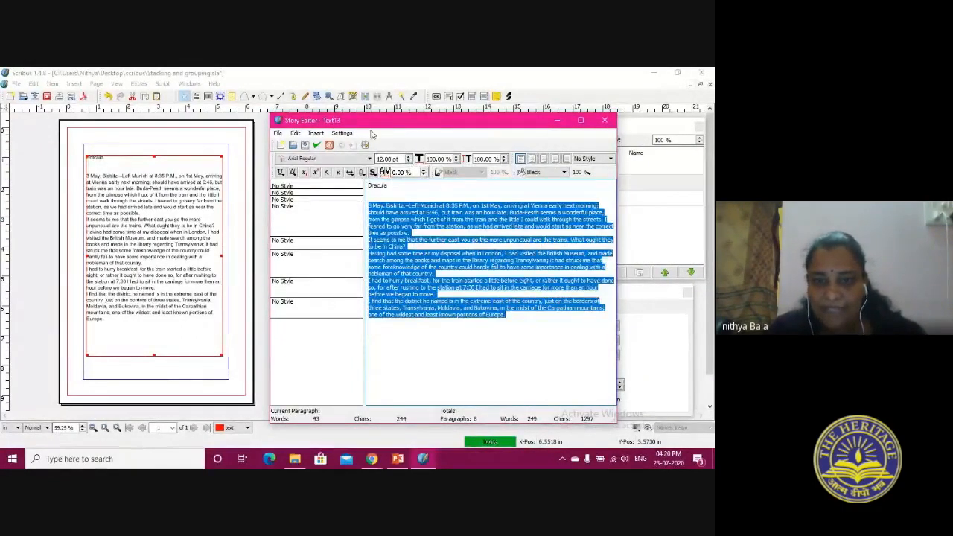
pyautogui.doubleClick(387, 159)
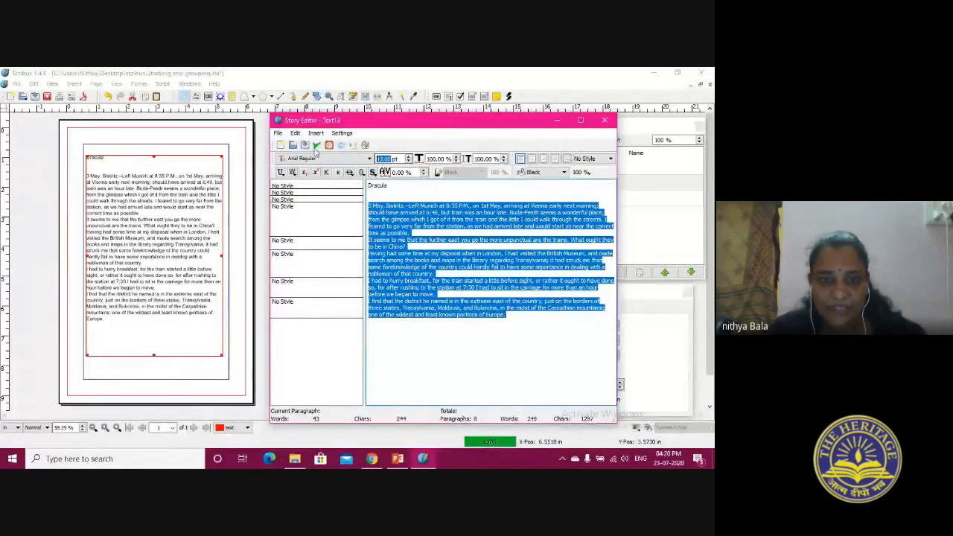
pyautogui.click(317, 146)
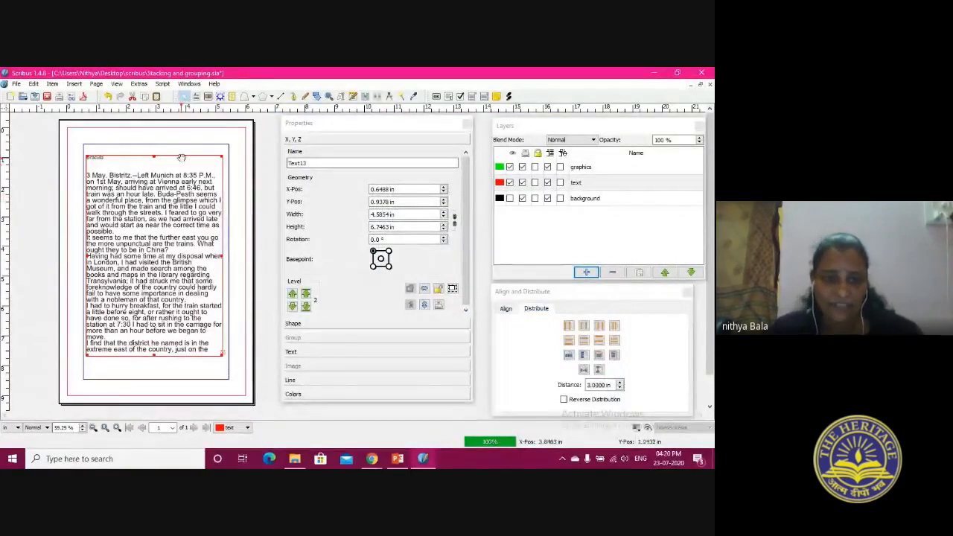
# Add a new layer at the top of the layer stack and name it "page number"
pyautogui.click(236, 153)
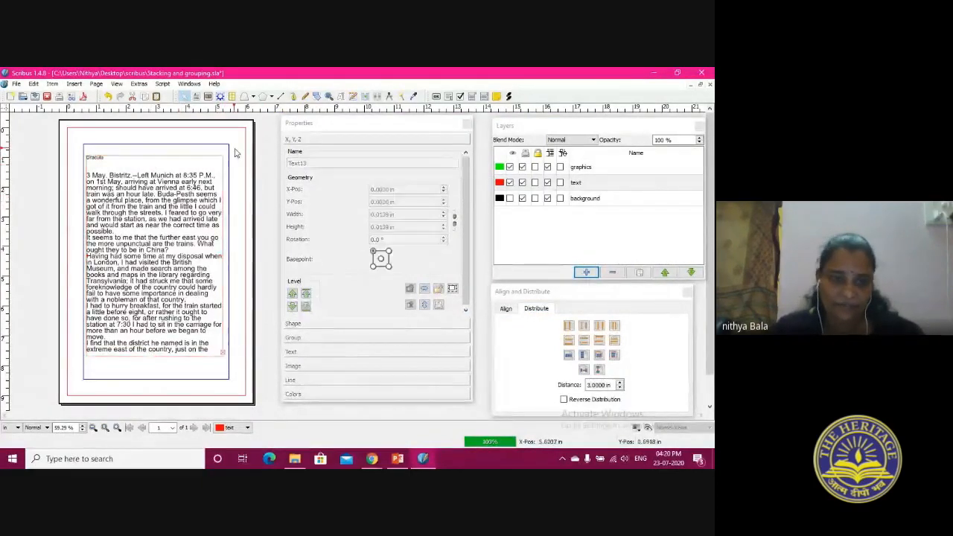
pyautogui.click(587, 201)
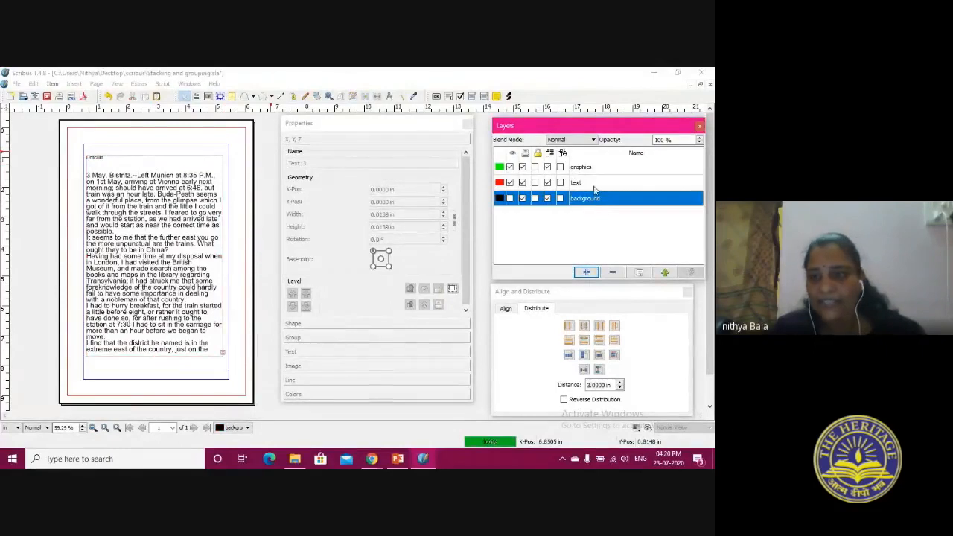
pyautogui.click(594, 170)
pyautogui.click(586, 272)
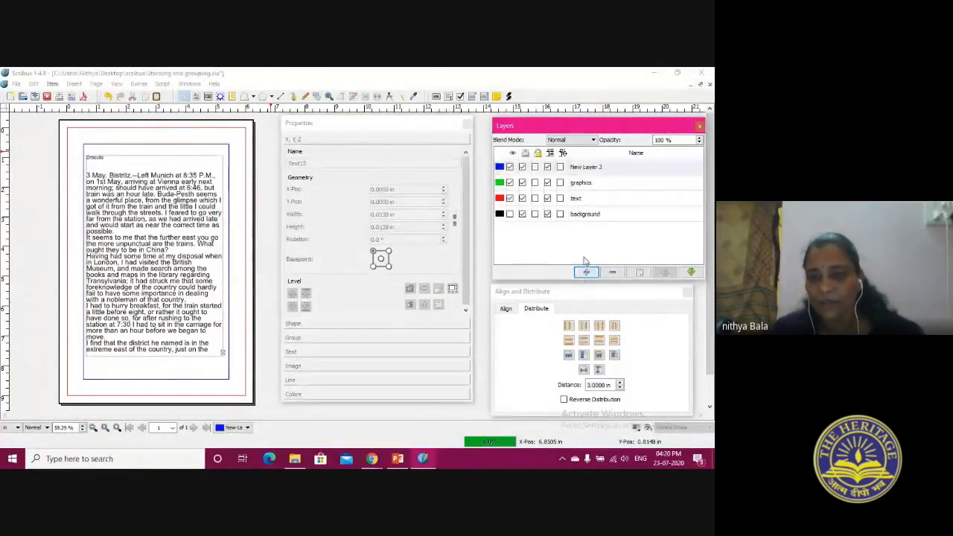
pyautogui.click(586, 169)
pyautogui.write('pg')
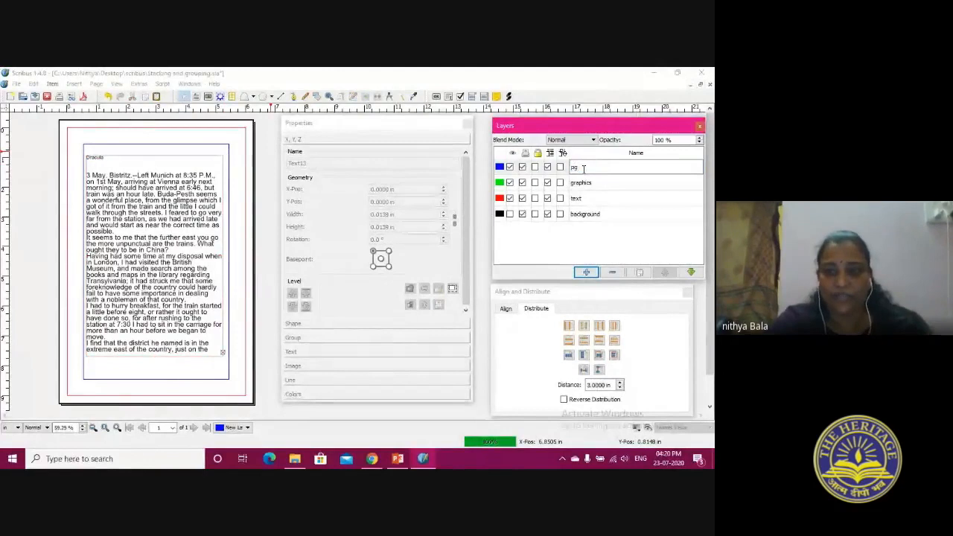
pyautogui.press('BackSpace')
pyautogui.write('age me')
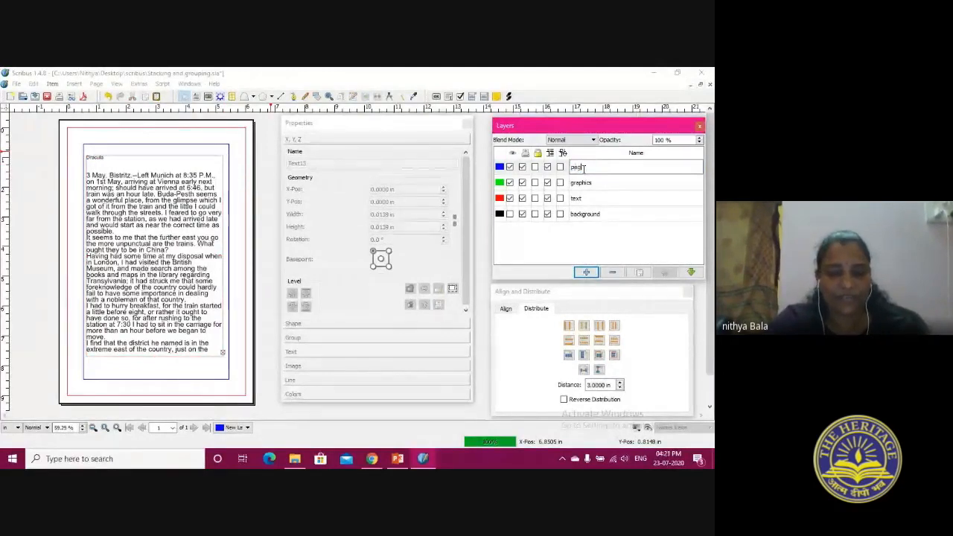
pyautogui.press('BackSpace')
pyautogui.press('BackSpace')
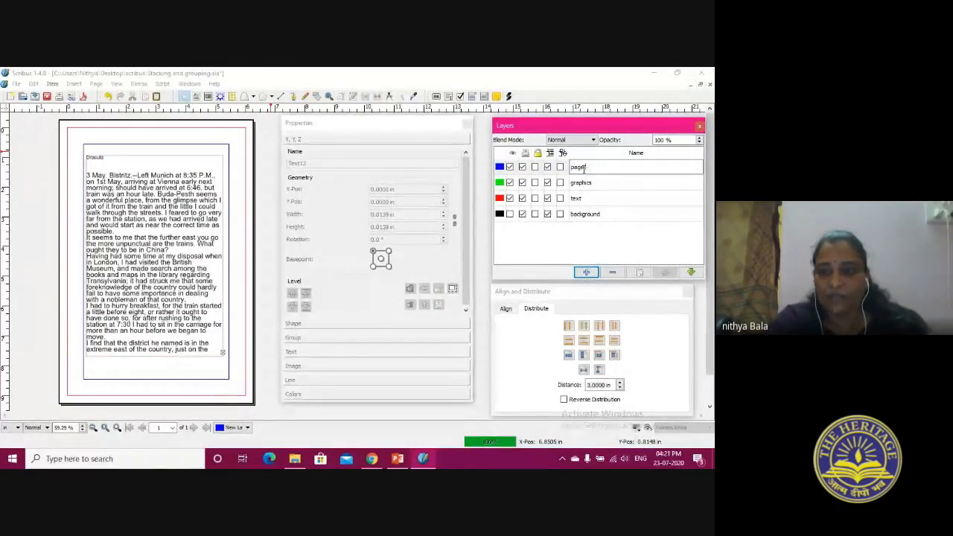
pyautogui.write('number')
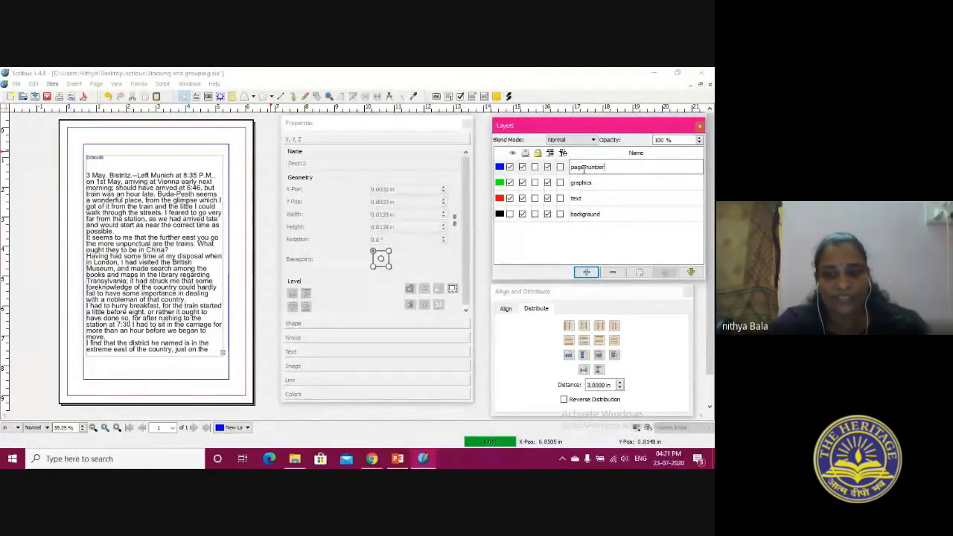
pyautogui.click(609, 216)
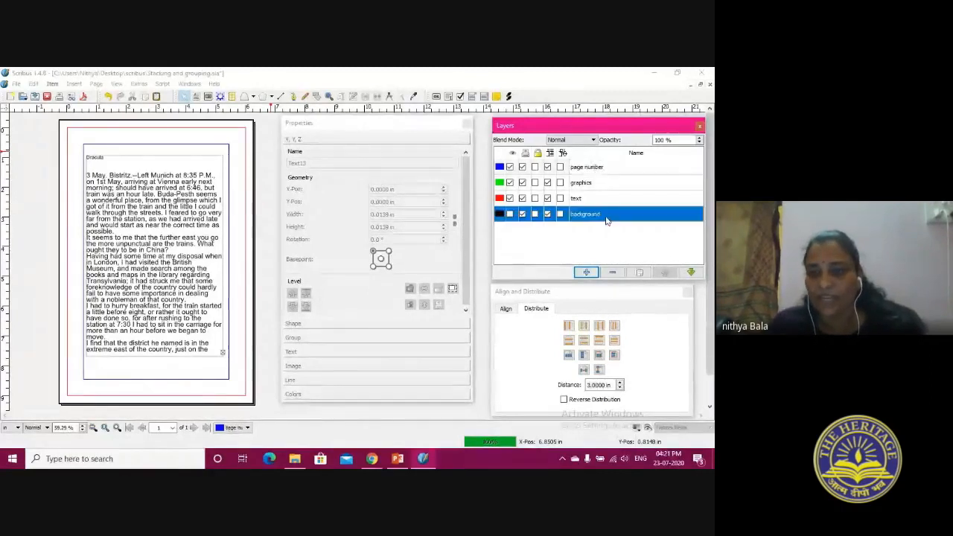
# Delete the Dracula text frame from the text layer
pyautogui.click(605, 170)
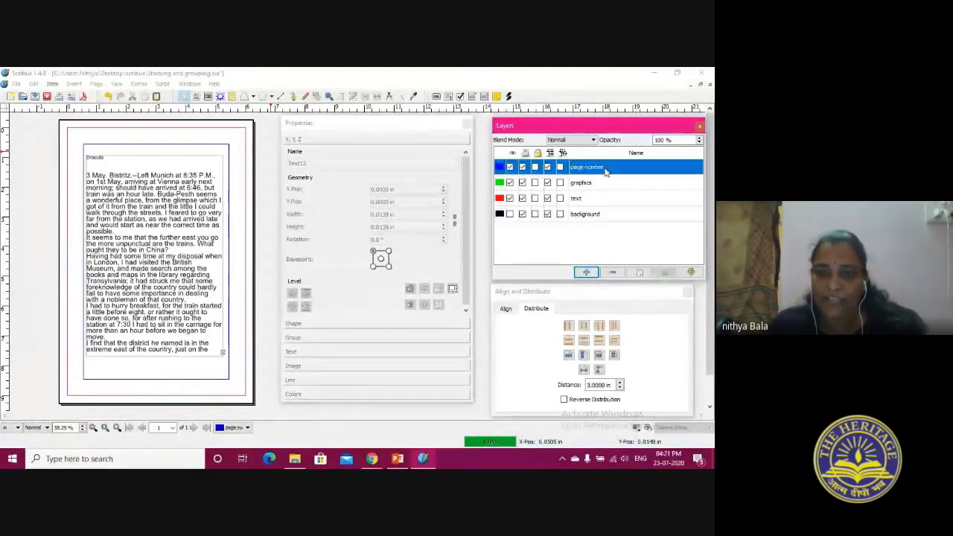
pyautogui.click(586, 204)
pyautogui.click(160, 163)
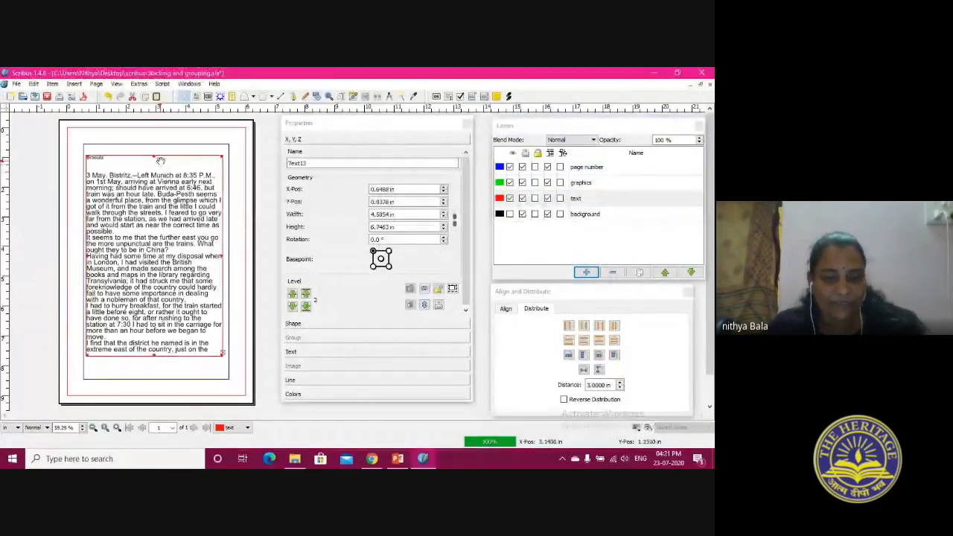
pyautogui.press('Delete')
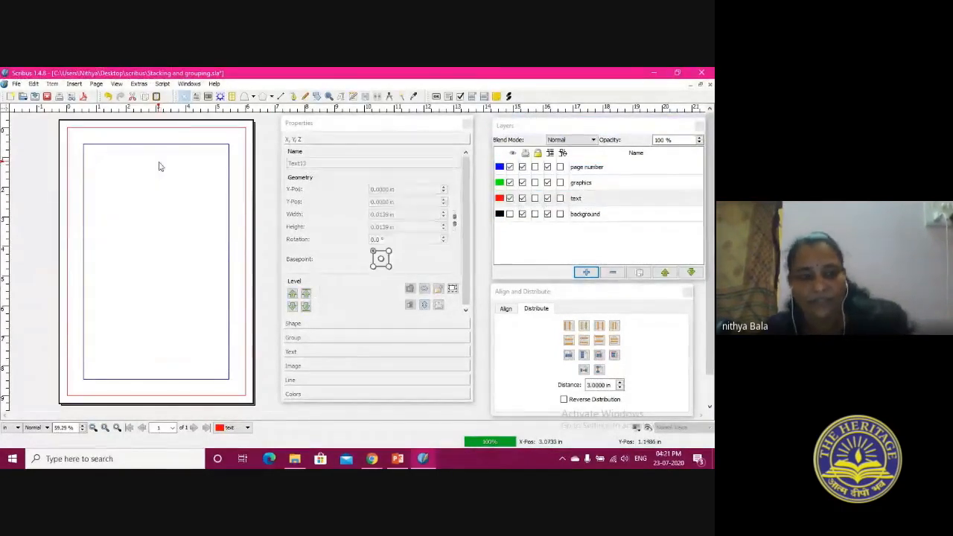
# Make the background layer visible again
pyautogui.click(586, 198)
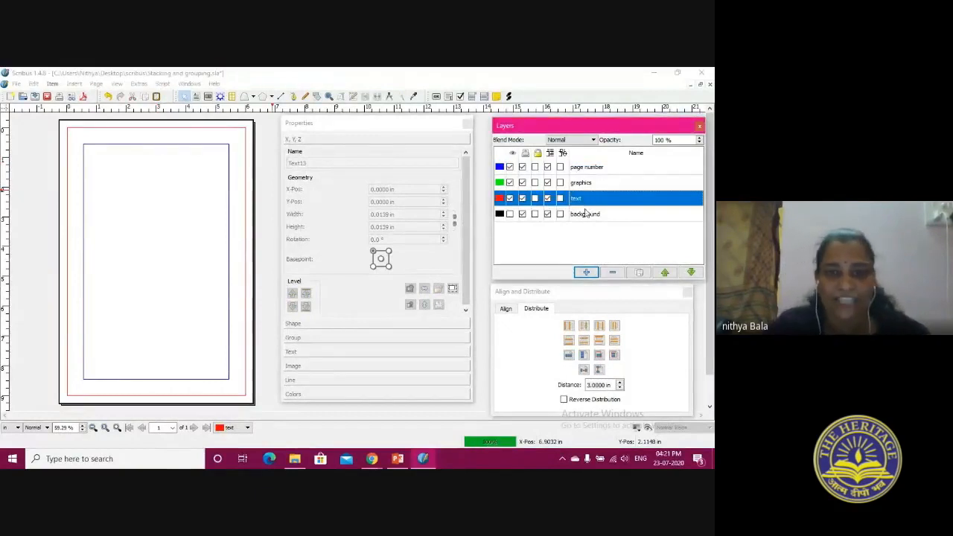
pyautogui.click(589, 214)
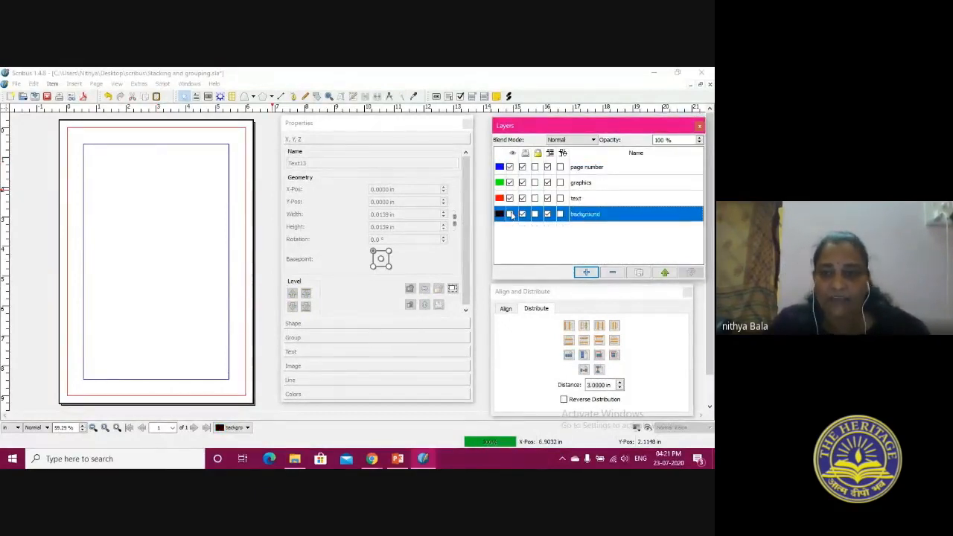
pyautogui.click(510, 215)
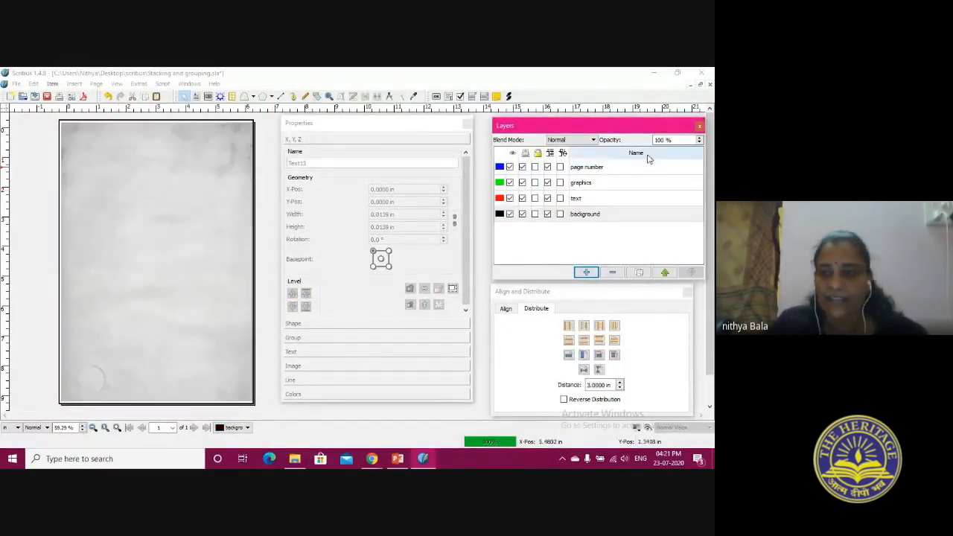
# Draw a text frame about 4.66 by 0.58 in near the page's lower edge on the page number layer
pyautogui.click(629, 169)
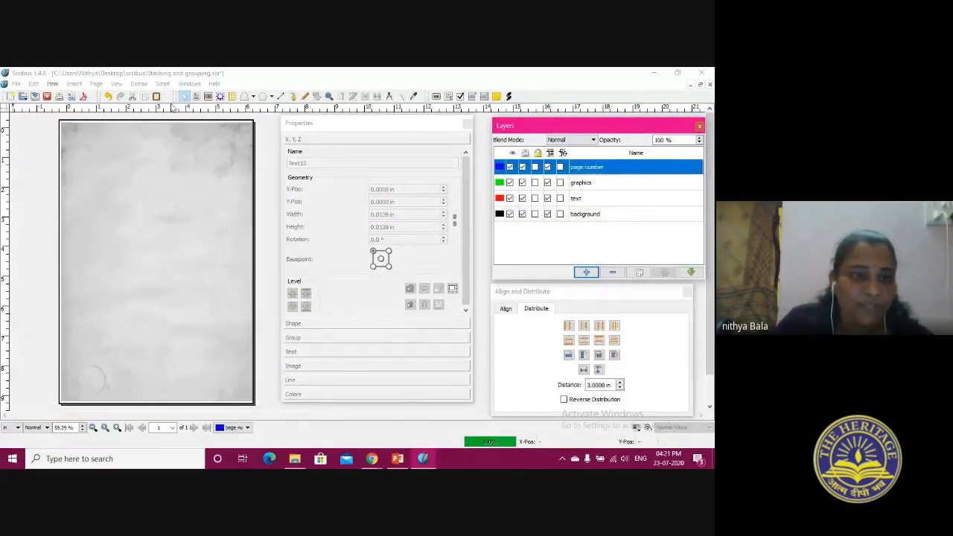
pyautogui.click(207, 97)
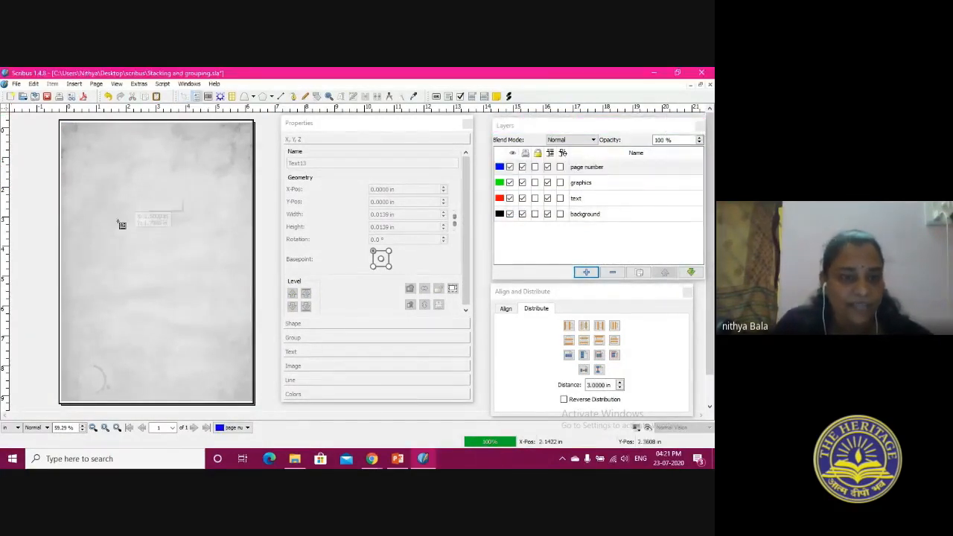
pyautogui.moveTo(86, 365); pyautogui.dragTo(224, 382)
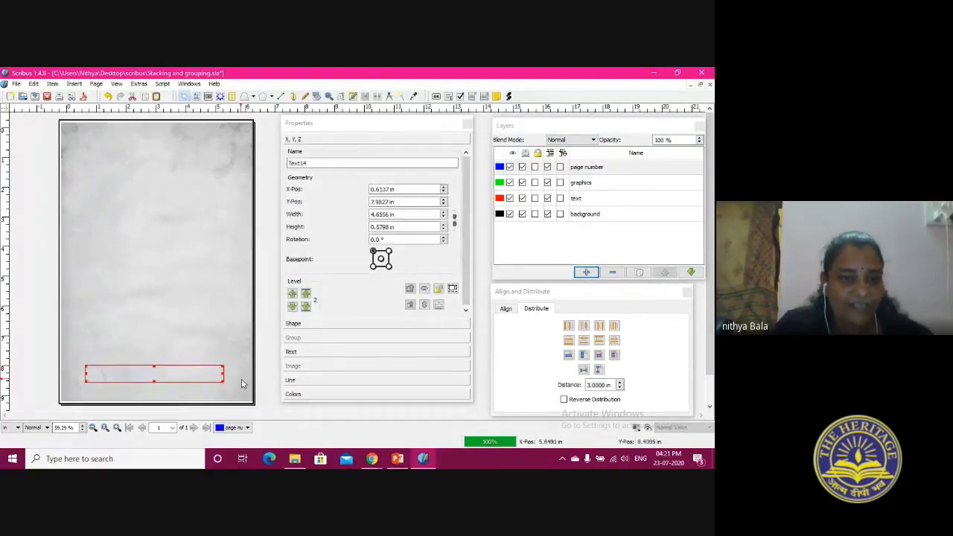
pyautogui.click(605, 170)
# Insert the automatic page number character into the new text frame
pyautogui.click(140, 373)
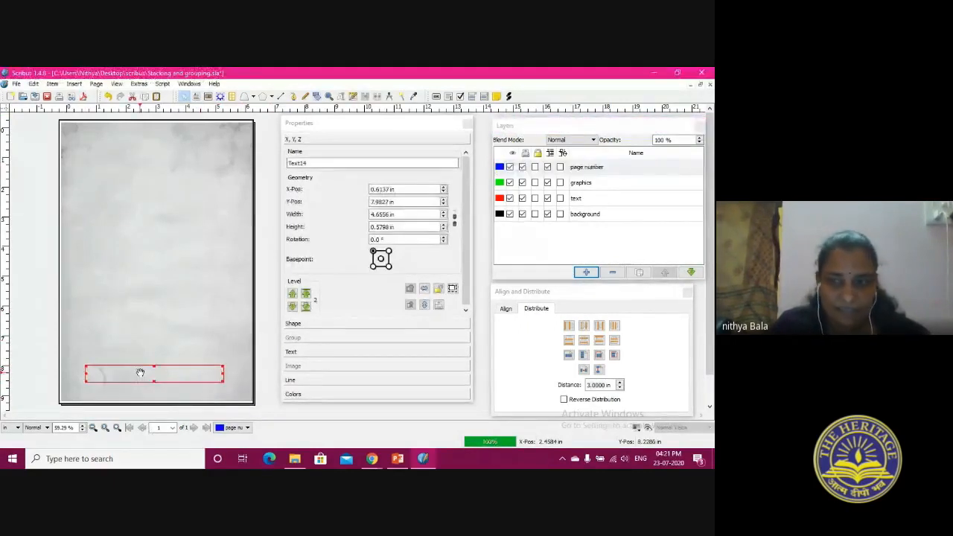
pyautogui.doubleClick(140, 376)
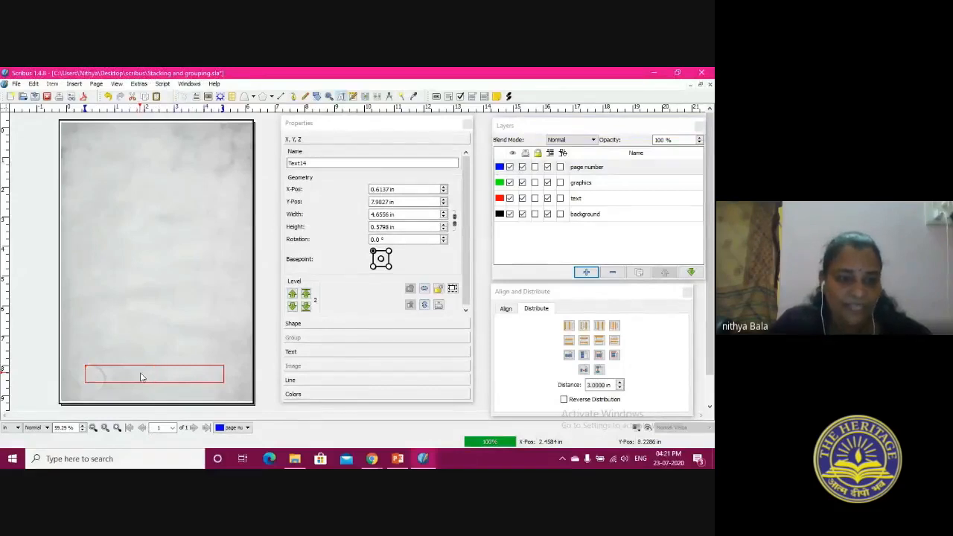
pyautogui.click(73, 84)
pyautogui.moveTo(85, 309)
pyautogui.click(197, 308)
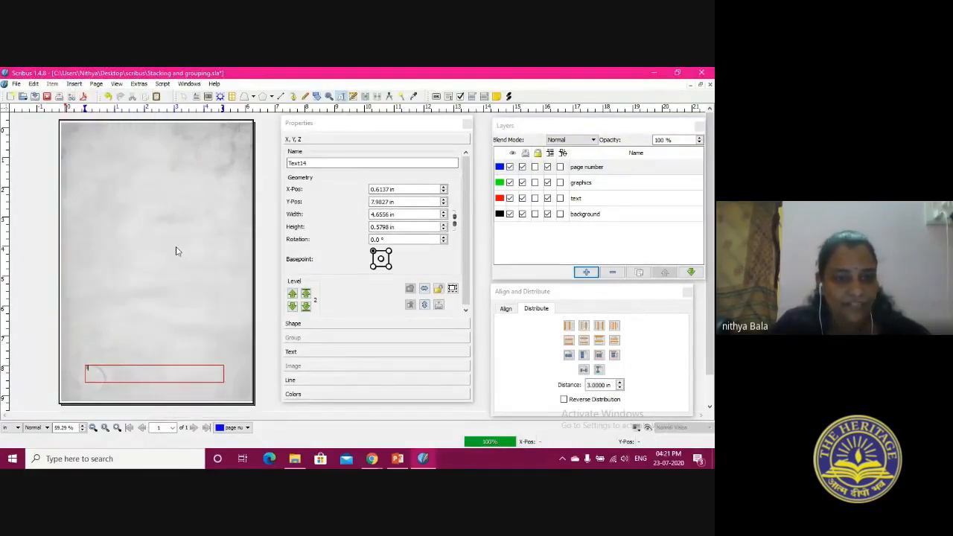
# Set the page number's font size to 19 pt and center it in its frame
pyautogui.click(298, 352)
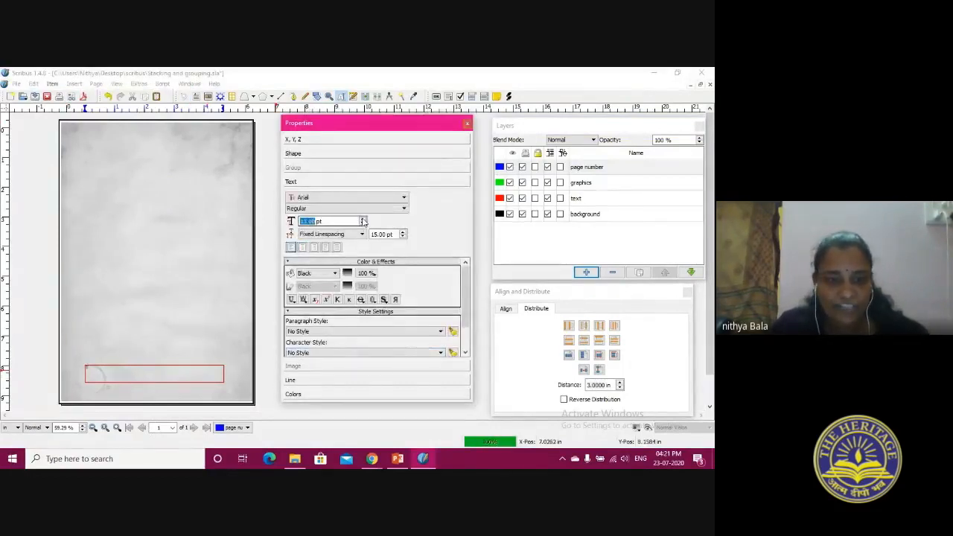
pyautogui.click(210, 370)
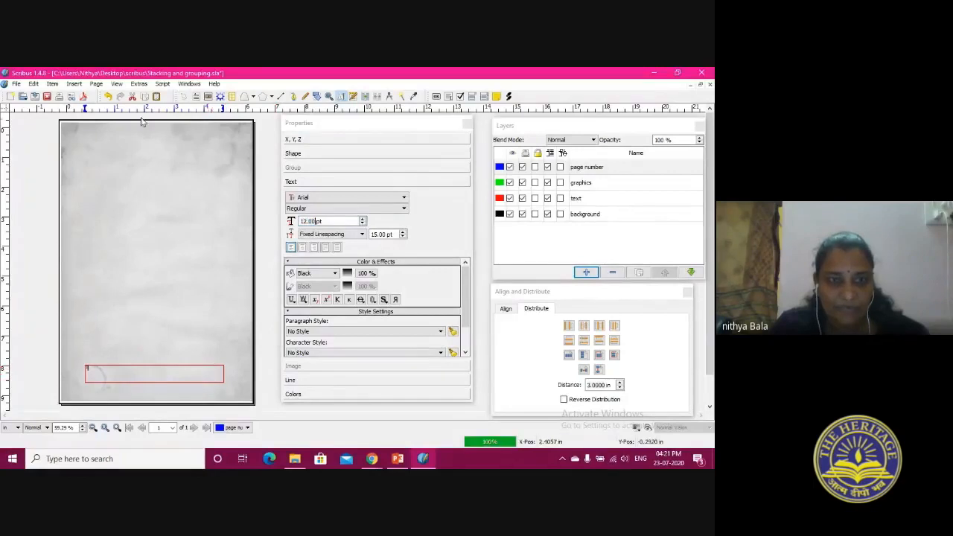
pyautogui.click(185, 98)
pyautogui.click(155, 372)
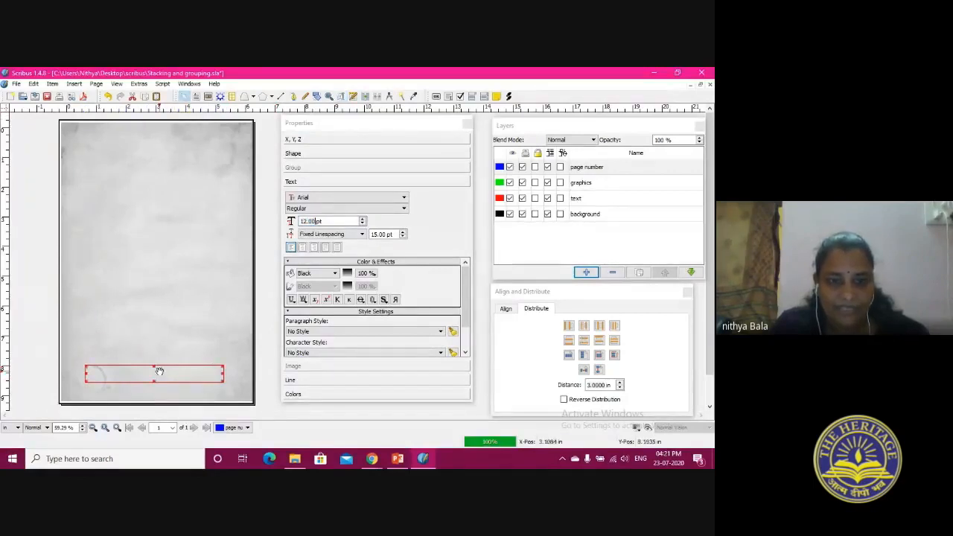
pyautogui.click(362, 219)
pyautogui.click(363, 219)
pyautogui.click(363, 219)
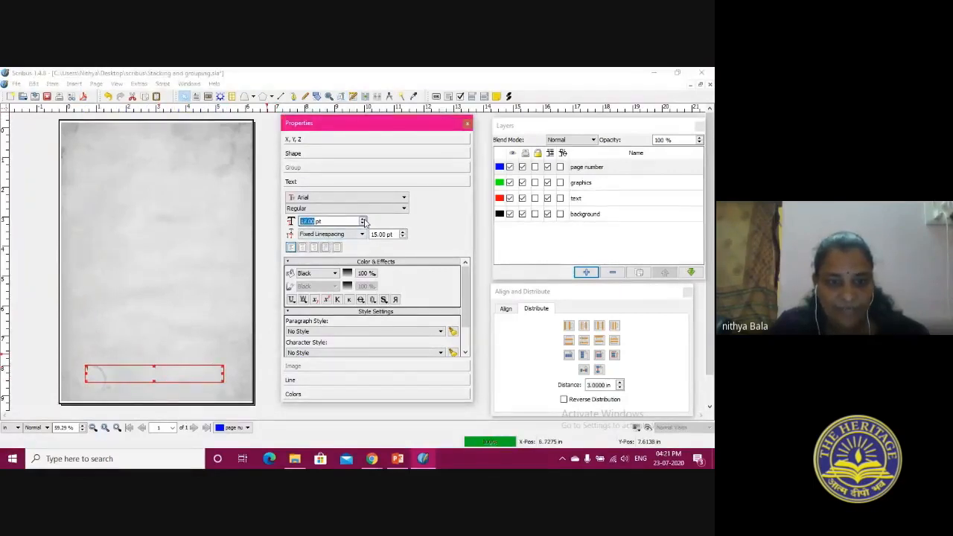
pyautogui.click(302, 247)
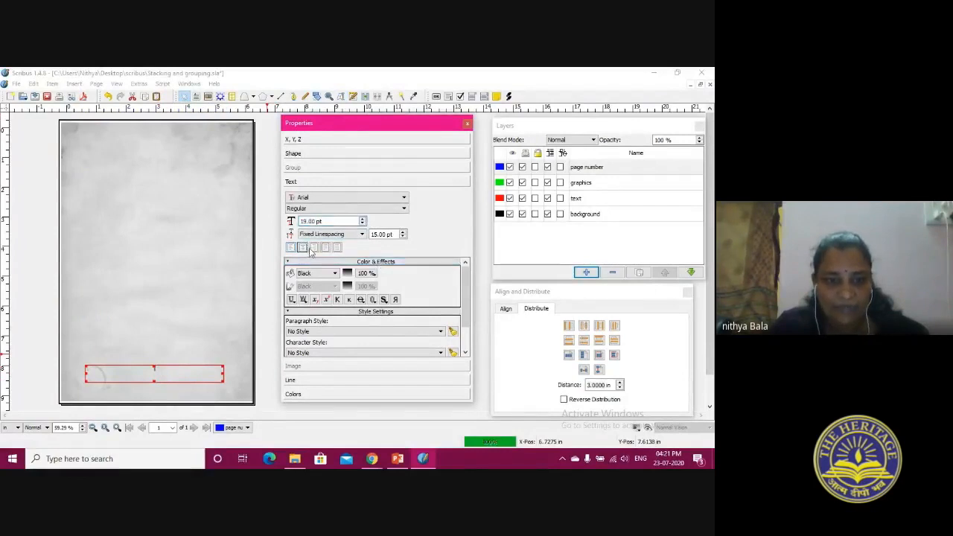
pyautogui.click(155, 278)
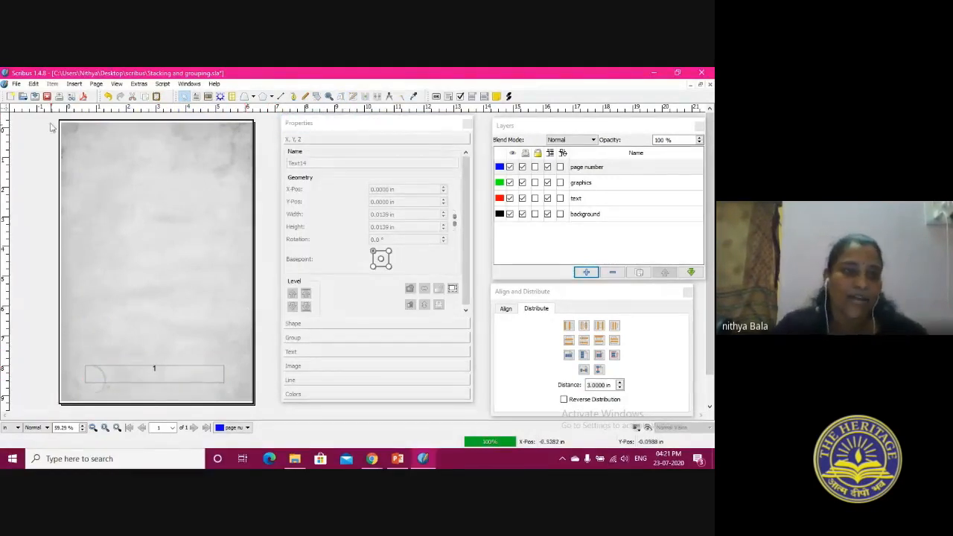
# Apply the Normal master page to the current page
pyautogui.click(34, 84)
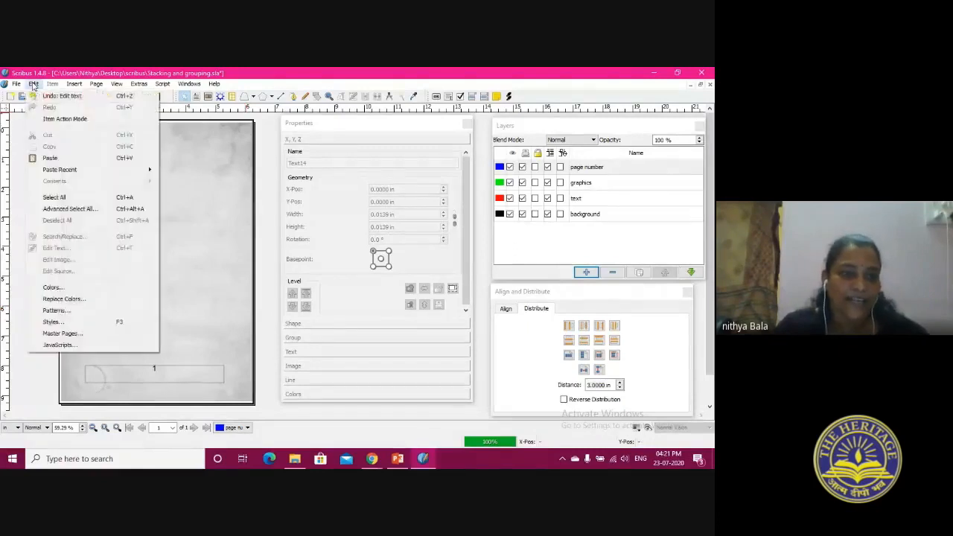
pyautogui.click(195, 218)
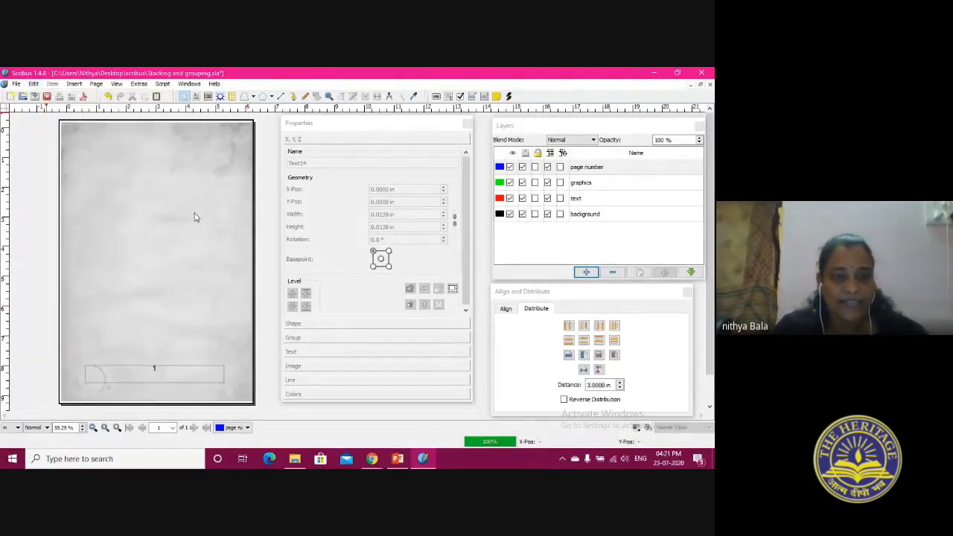
pyautogui.rightClick(195, 218)
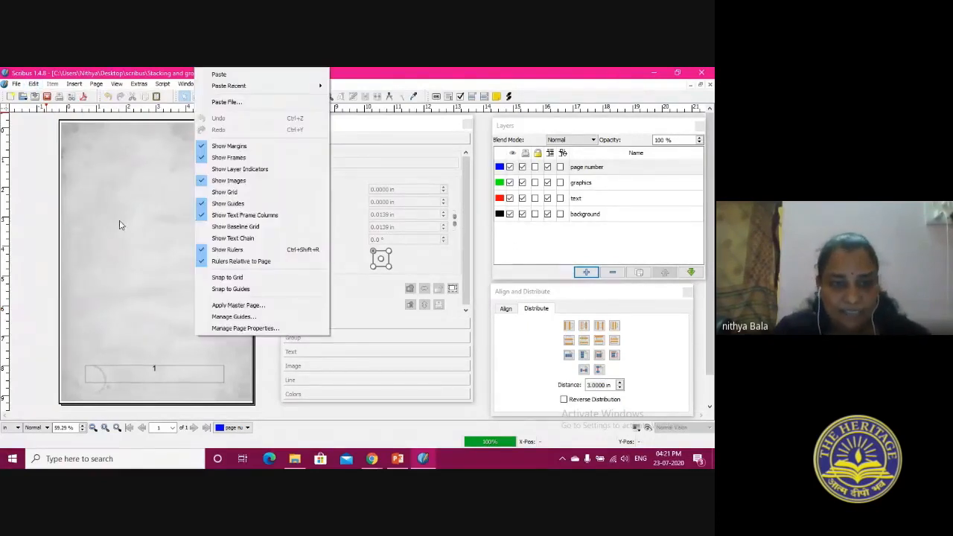
pyautogui.click(209, 310)
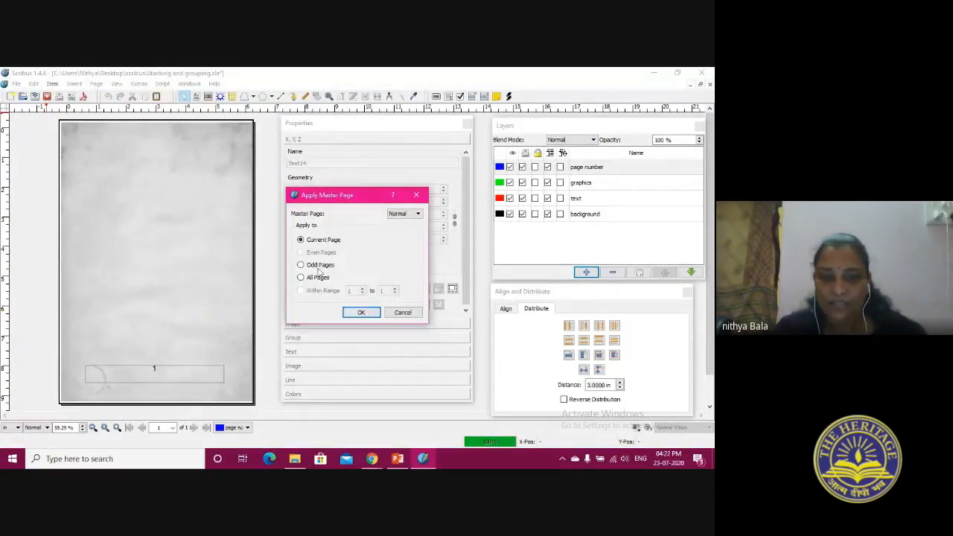
pyautogui.click(362, 313)
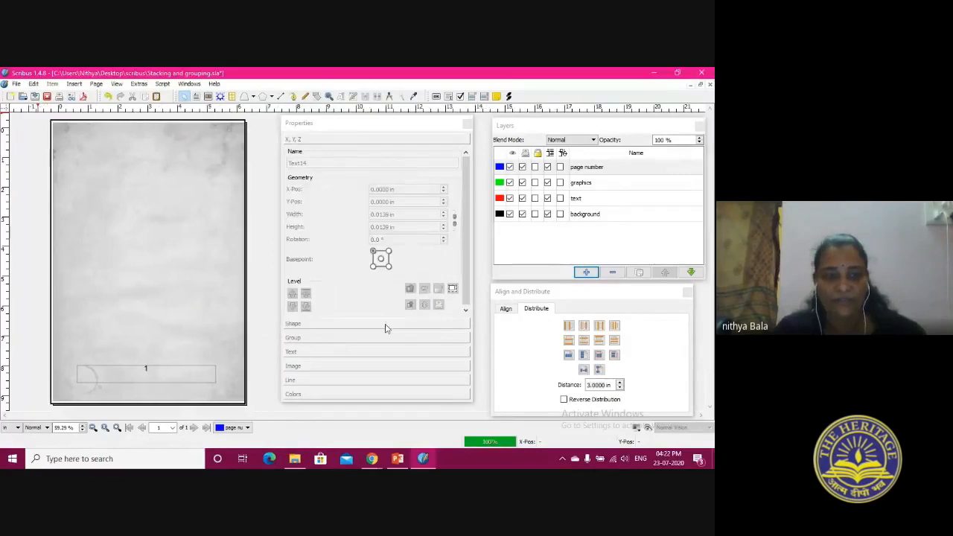
pyautogui.click(16, 84)
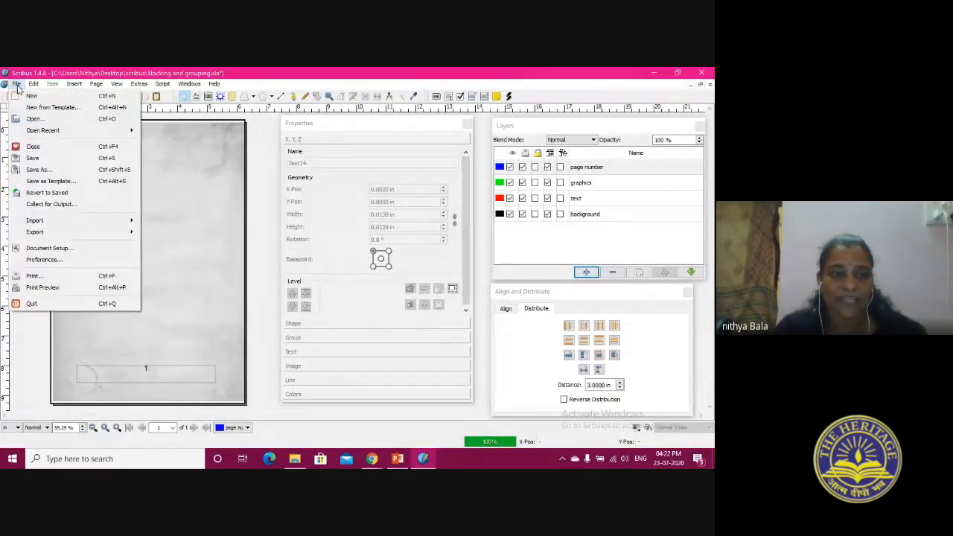
pyautogui.moveTo(37, 86)
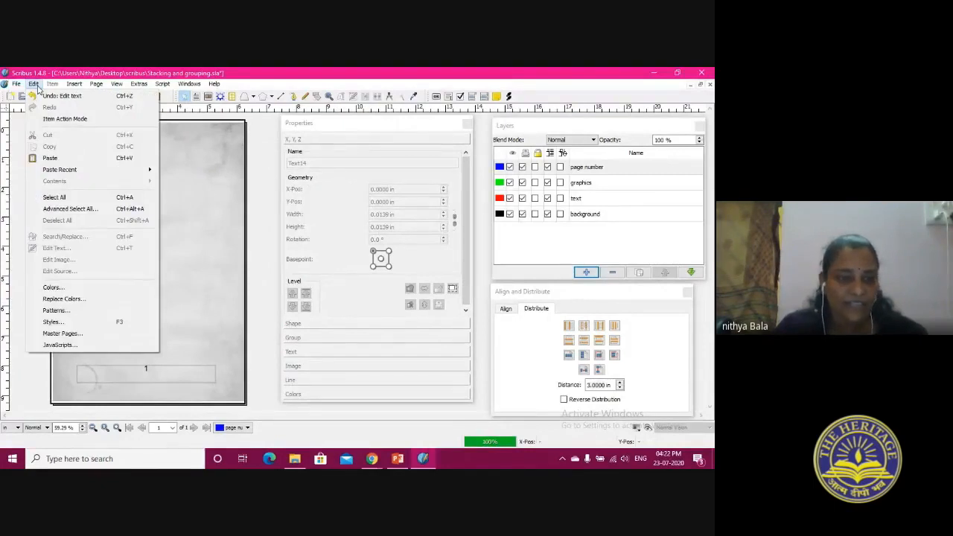
pyautogui.moveTo(75, 87)
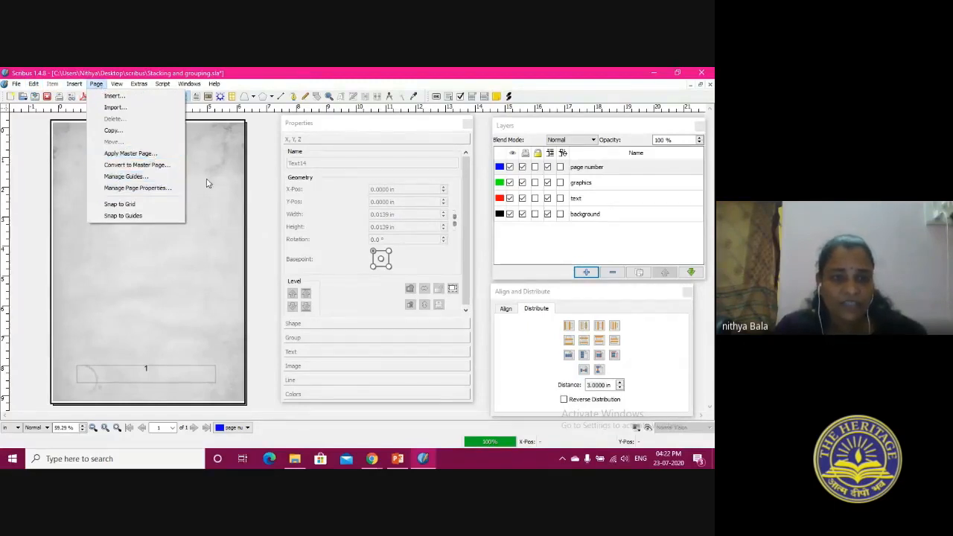
pyautogui.click(214, 212)
pyautogui.rightClick(213, 212)
pyautogui.click(139, 195)
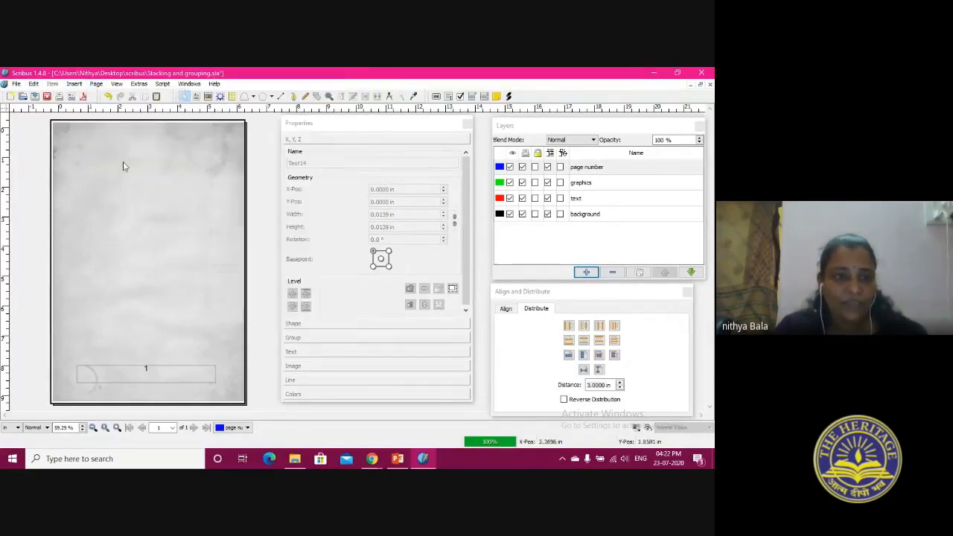
# Convert the current page to a master page named BNN, without copying the applied master page items
pyautogui.click(98, 85)
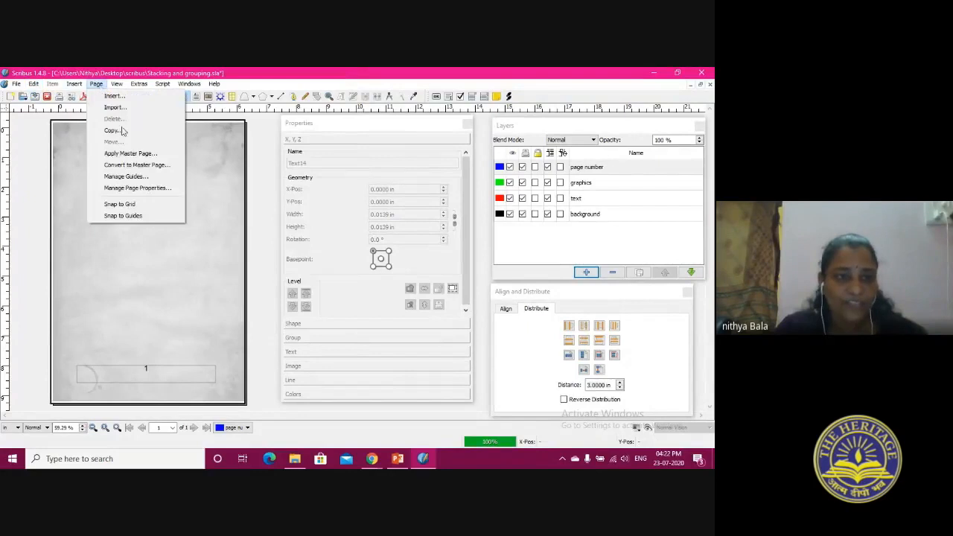
pyautogui.click(137, 167)
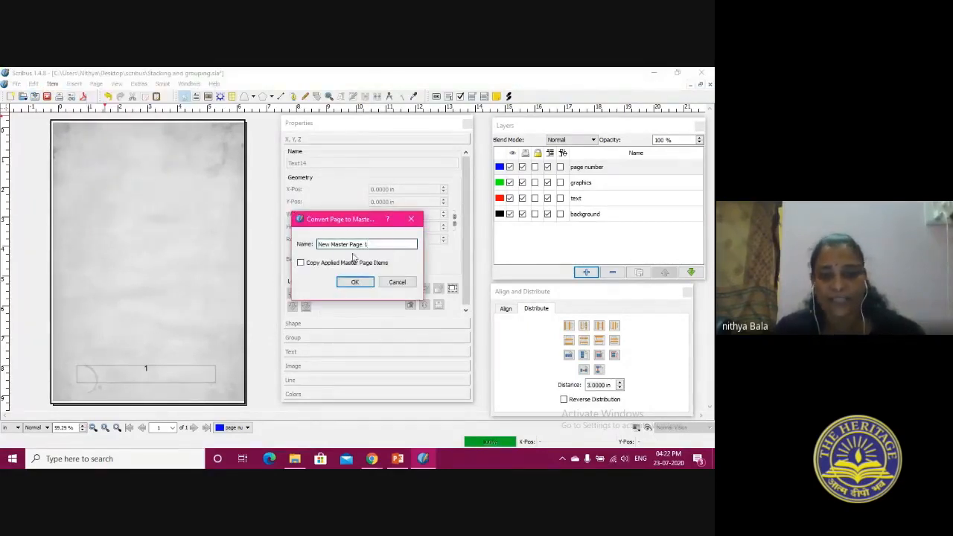
pyautogui.moveTo(396, 244); pyautogui.dragTo(263, 255)
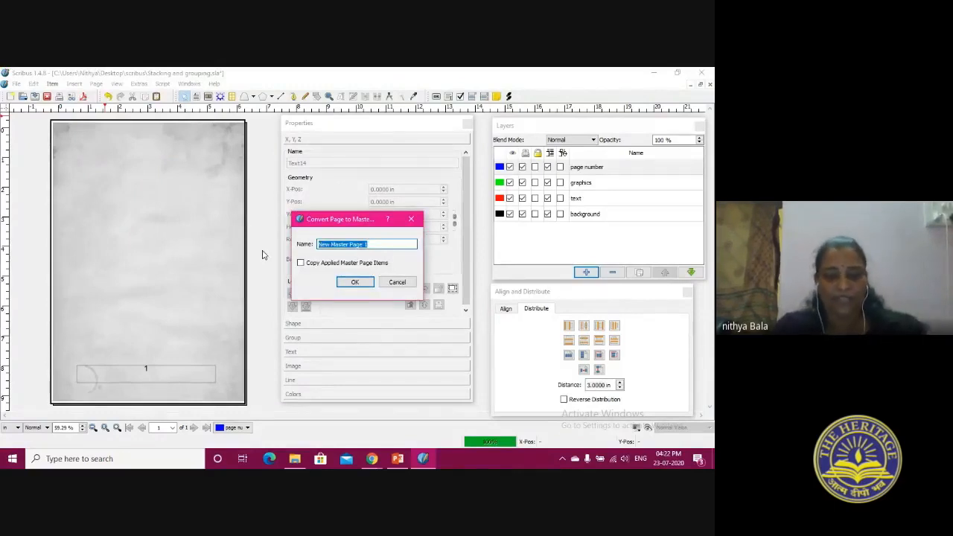
pyautogui.write('BNN')
pyautogui.click(354, 283)
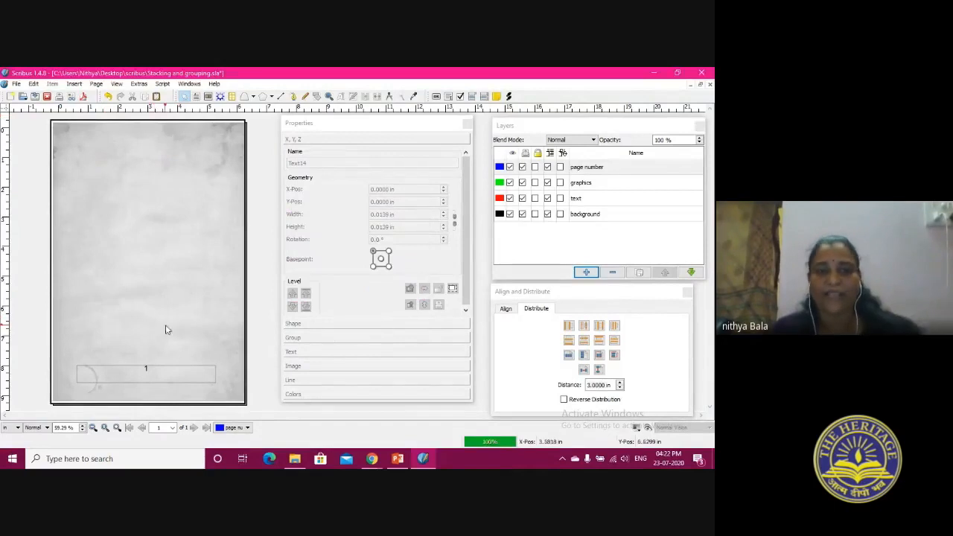
# Insert 4 pages at the end of the document using the BNN master page and check their page numbers
pyautogui.click(94, 83)
pyautogui.click(110, 94)
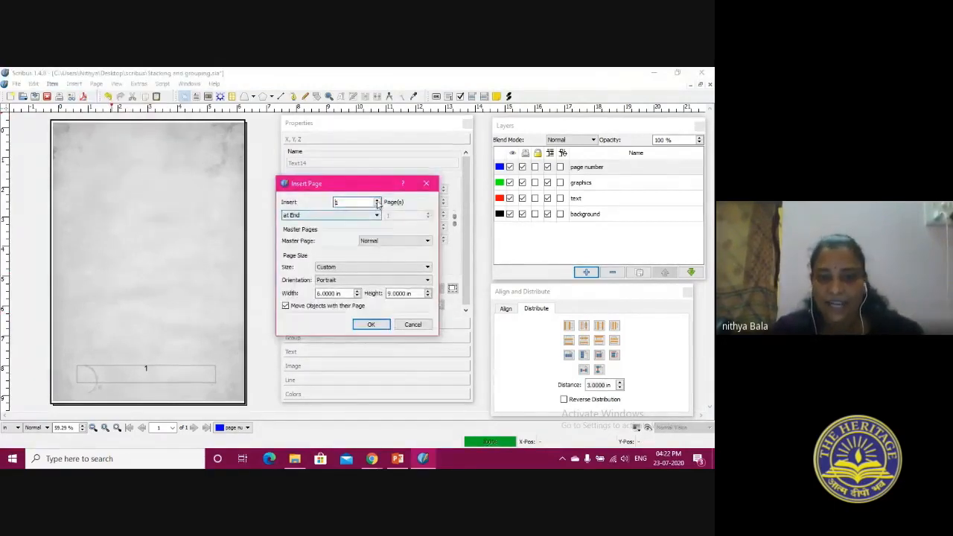
pyautogui.write('4')
pyautogui.click(390, 240)
pyautogui.click(430, 255)
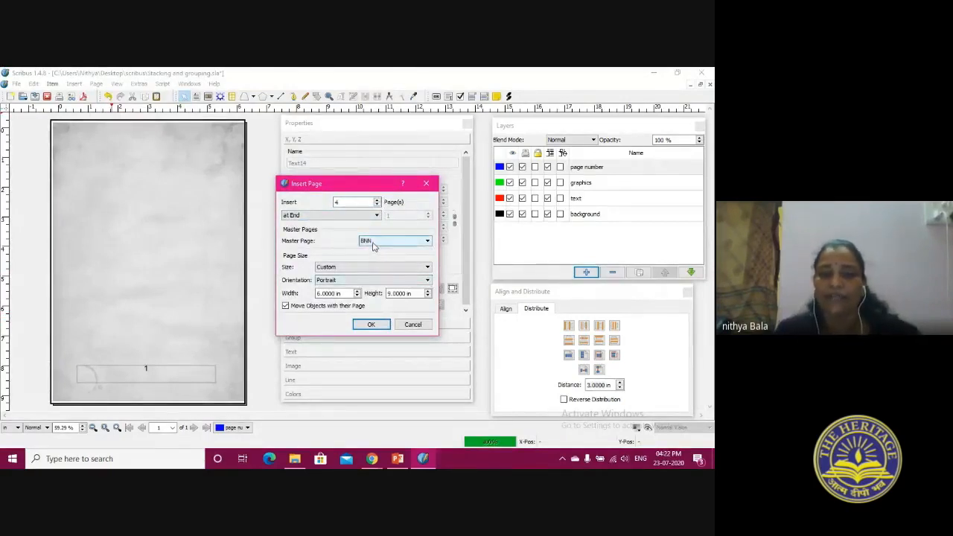
pyautogui.click(371, 324)
pyautogui.scroll(-5, 141, 292)
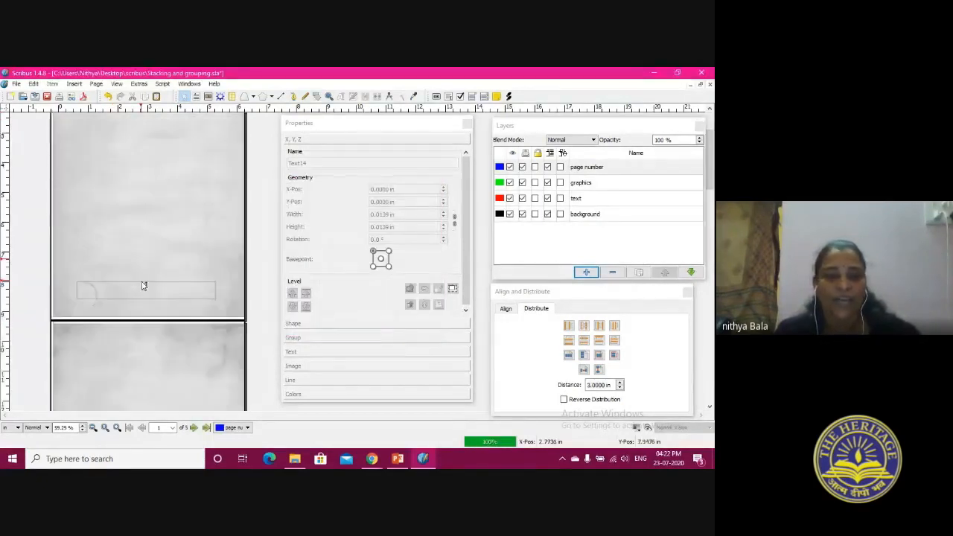
pyautogui.scroll(-18, 143, 294)
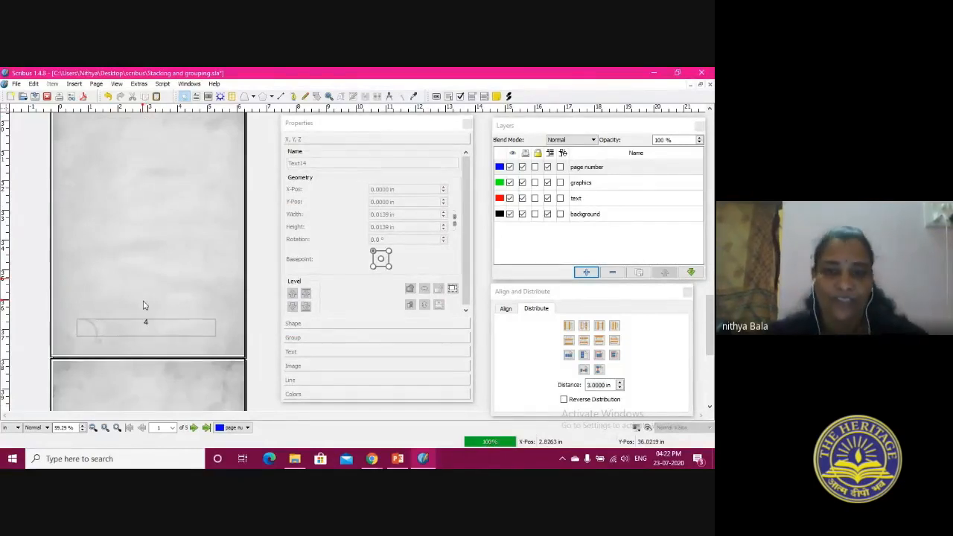
pyautogui.scroll(18, 144, 306)
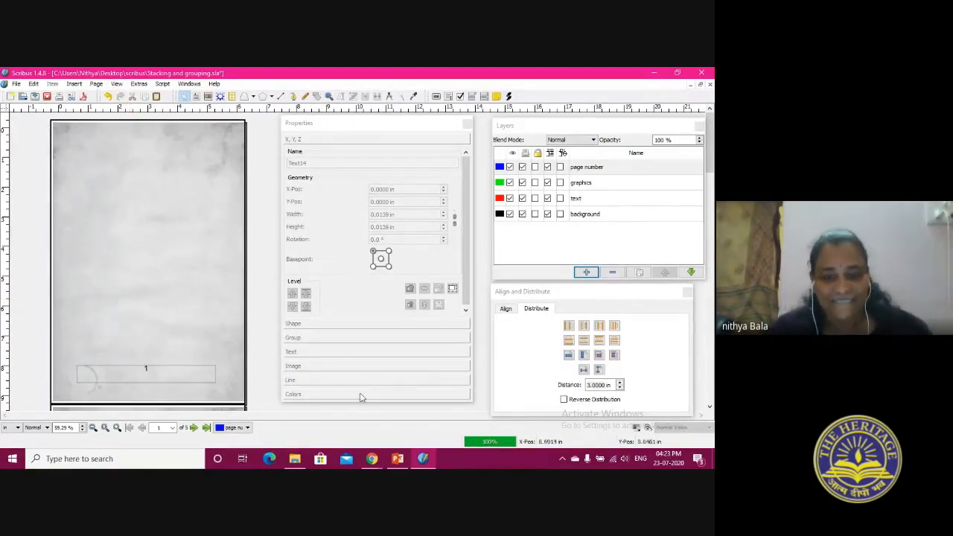
pyautogui.click(372, 459)
pyautogui.click(283, 421)
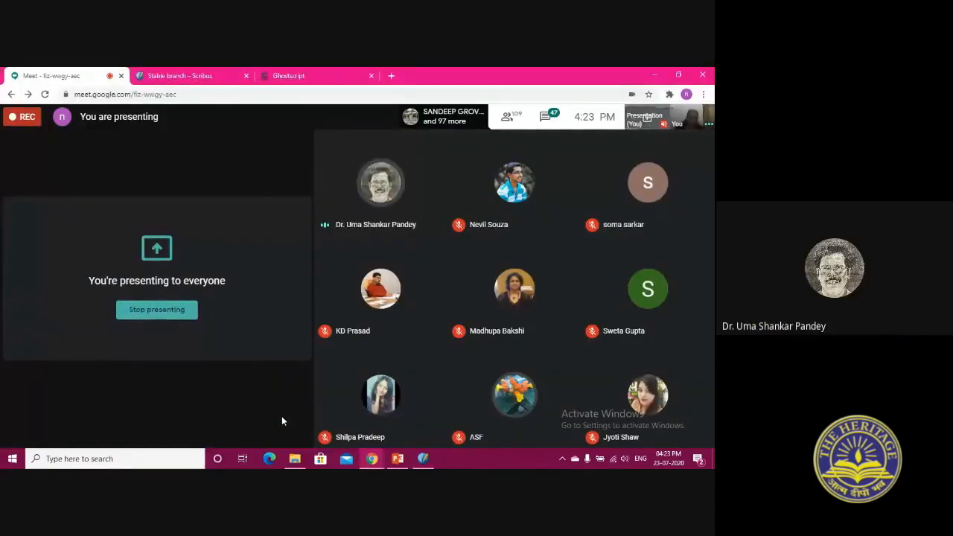
pyautogui.click(423, 459)
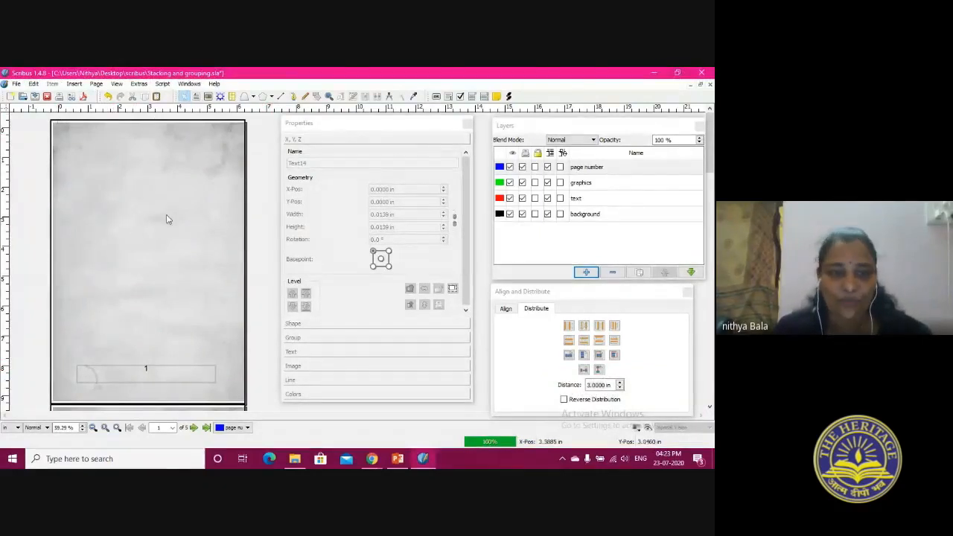
# On the text layer, draw a text frame about 3.18 by 2.74 in in the upper part of page 1 and start editing its contents
pyautogui.click(625, 199)
pyautogui.moveTo(88, 162); pyautogui.dragTo(182, 244)
pyautogui.doubleClick(115, 210)
pyautogui.click(33, 83)
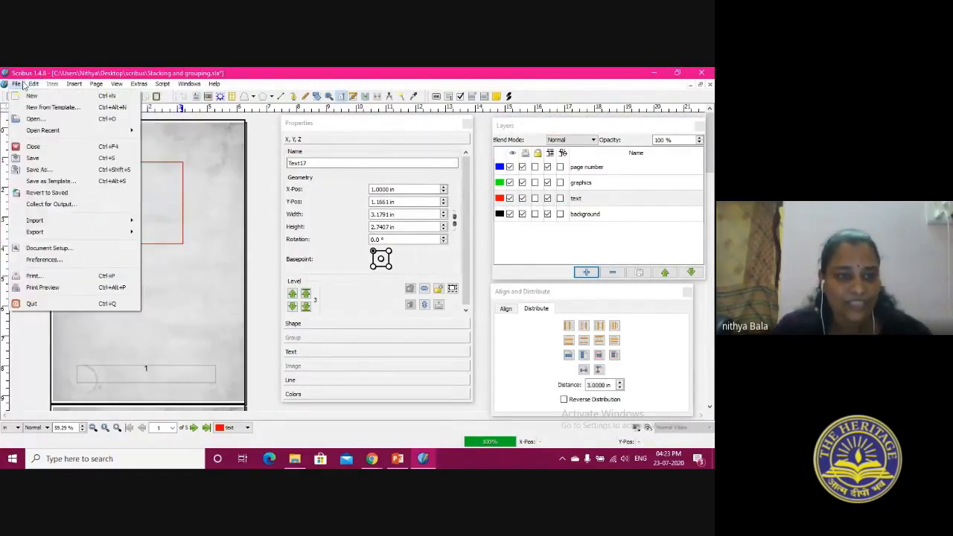
pyautogui.moveTo(74, 86)
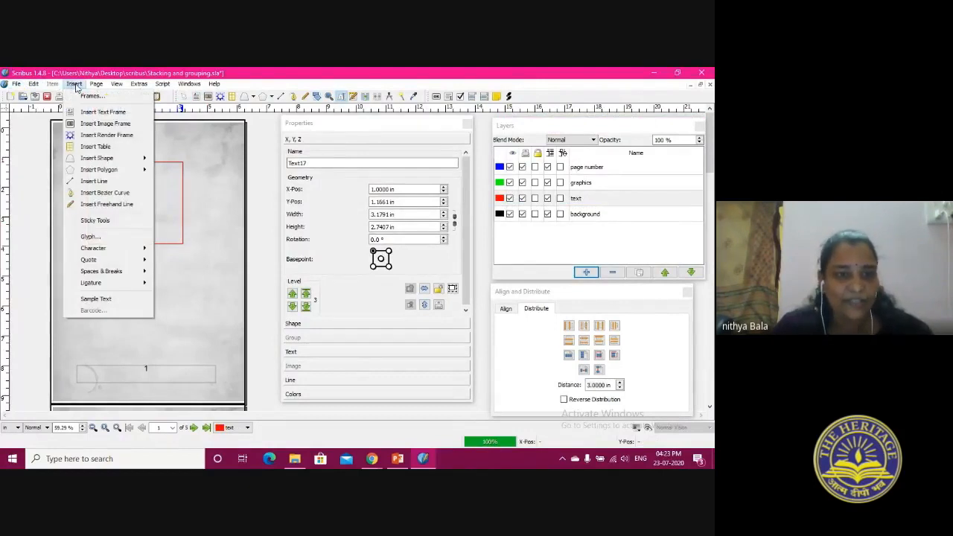
pyautogui.moveTo(115, 86)
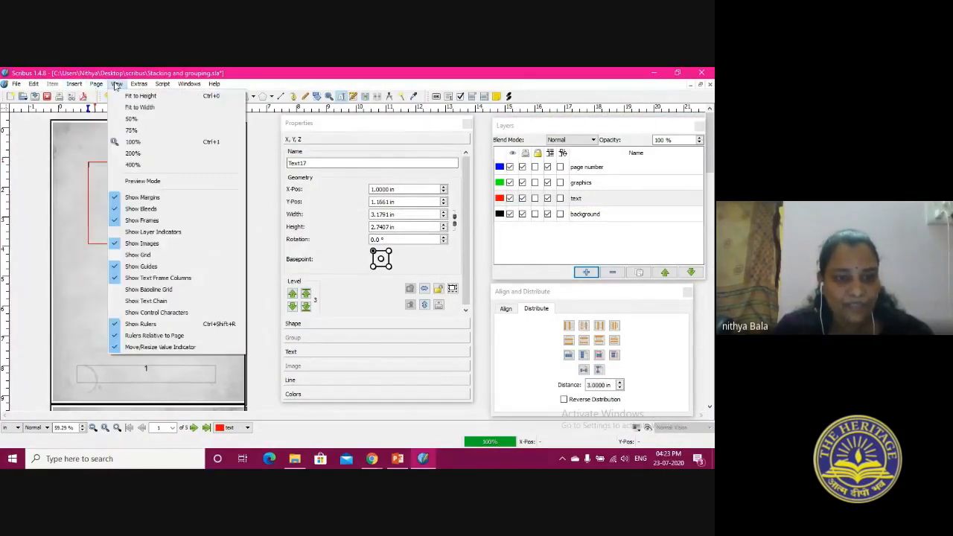
pyautogui.moveTo(189, 88)
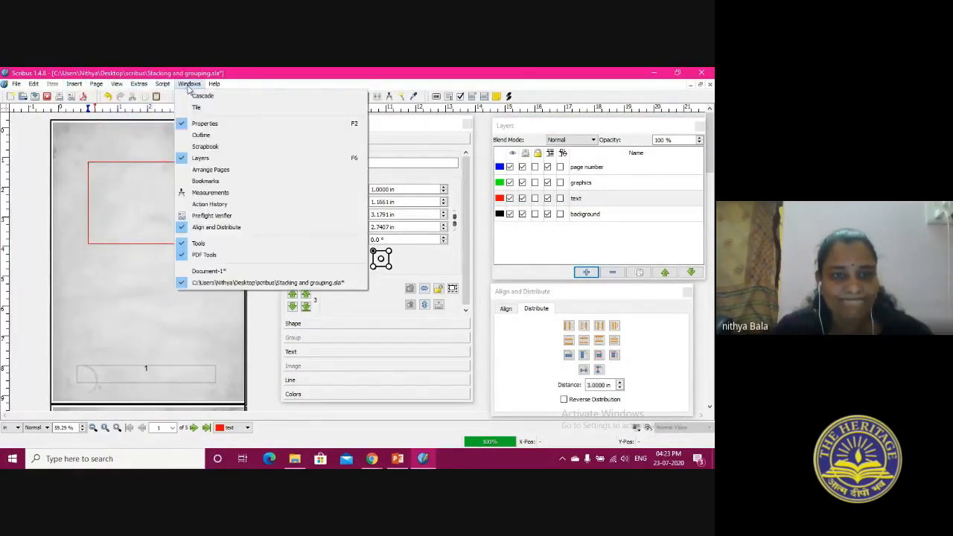
pyautogui.click(139, 211)
pyautogui.rightClick(140, 210)
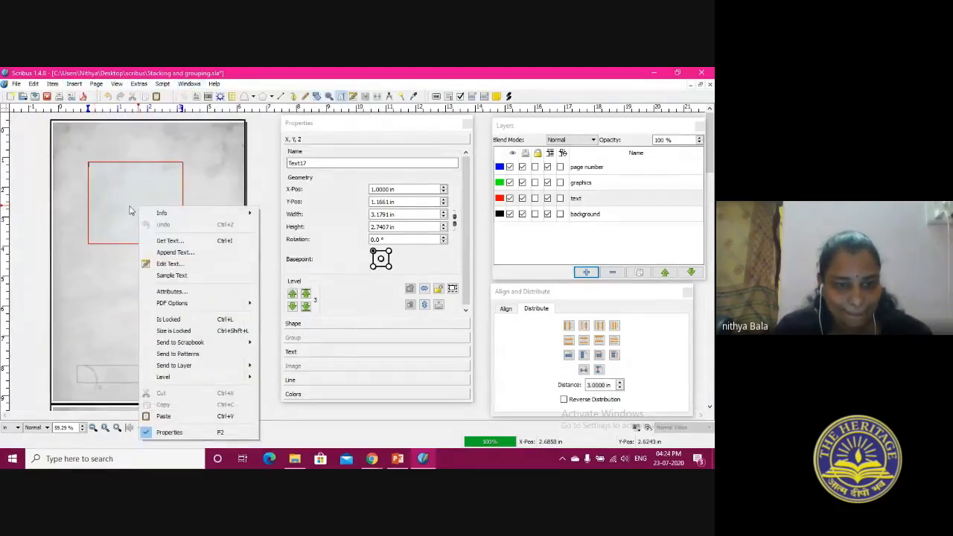
# Open the Style Manager to work with the document's paragraph and character styles
pyautogui.click(53, 84)
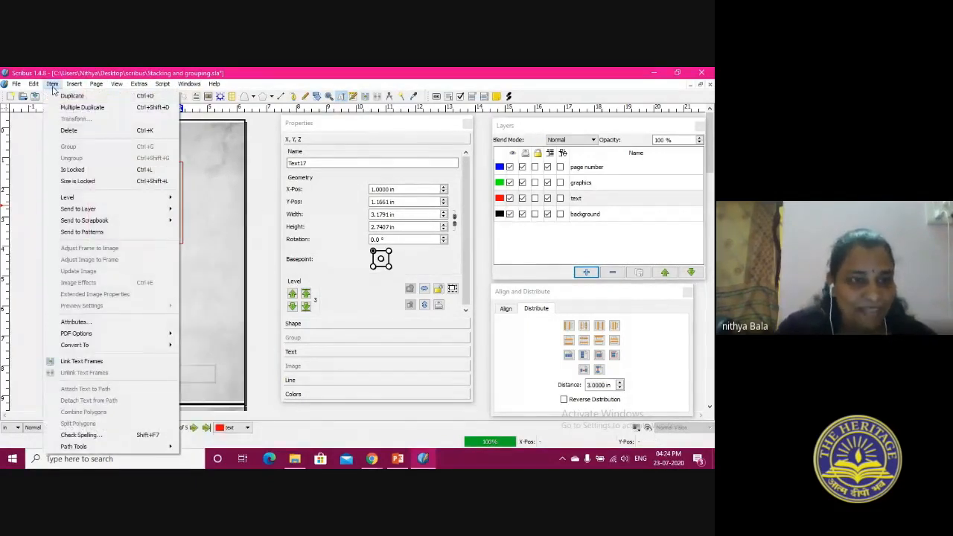
pyautogui.moveTo(34, 84)
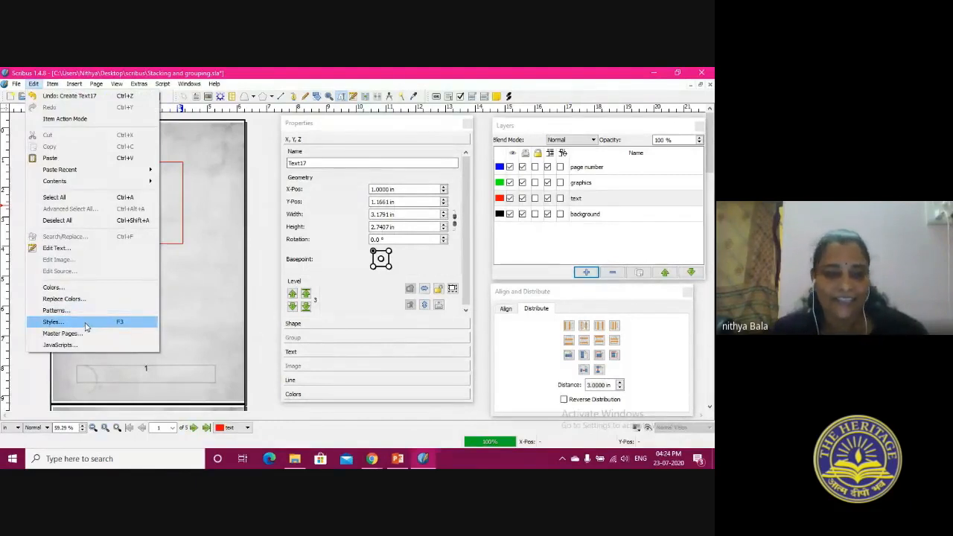
pyautogui.click(85, 324)
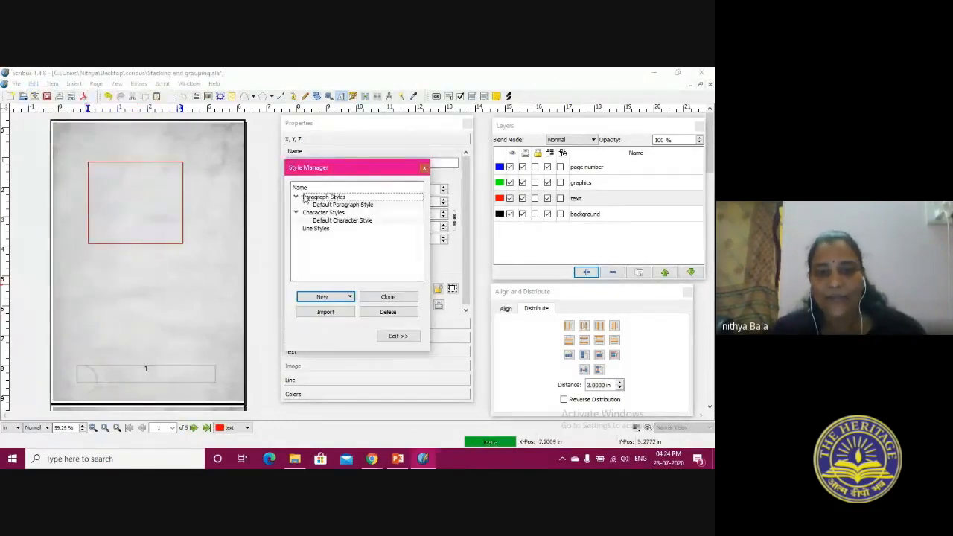
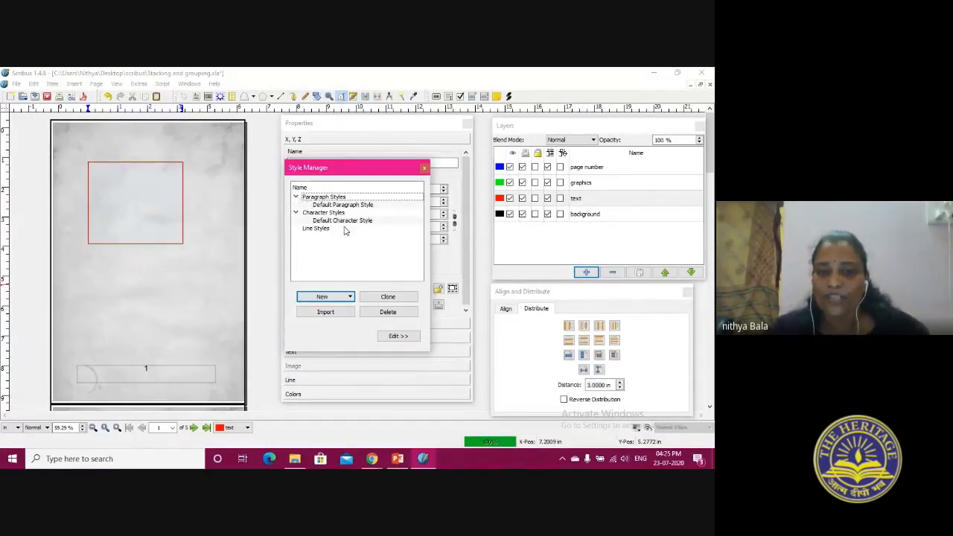
# Create a paragraph style named heading with automatic line spacing and right alignment, and save it
pyautogui.click(331, 297)
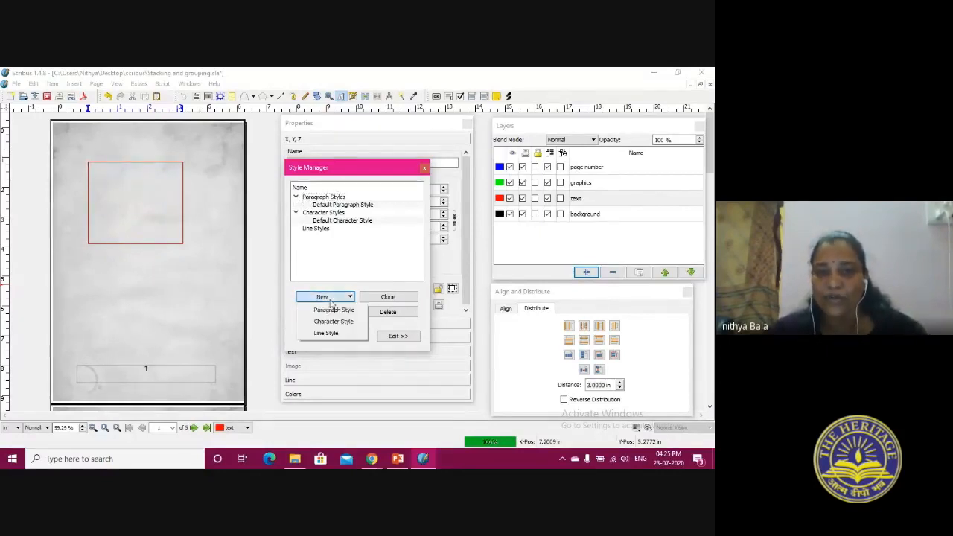
pyautogui.click(334, 310)
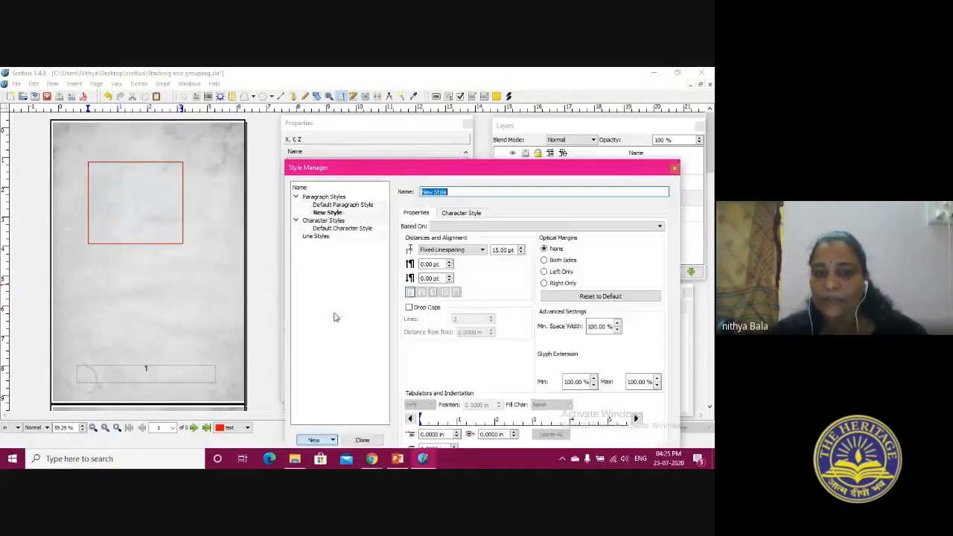
pyautogui.write('heading')
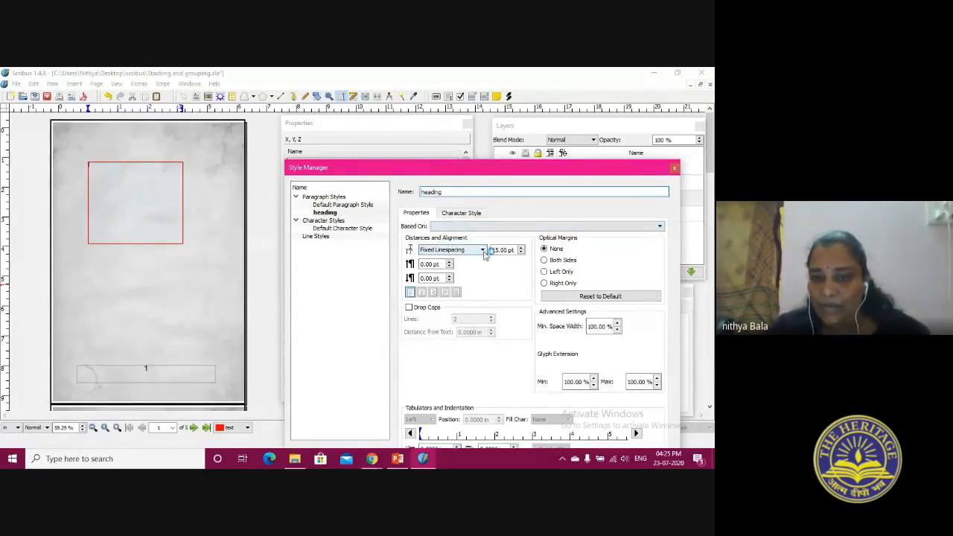
pyautogui.click(482, 251)
pyautogui.click(455, 266)
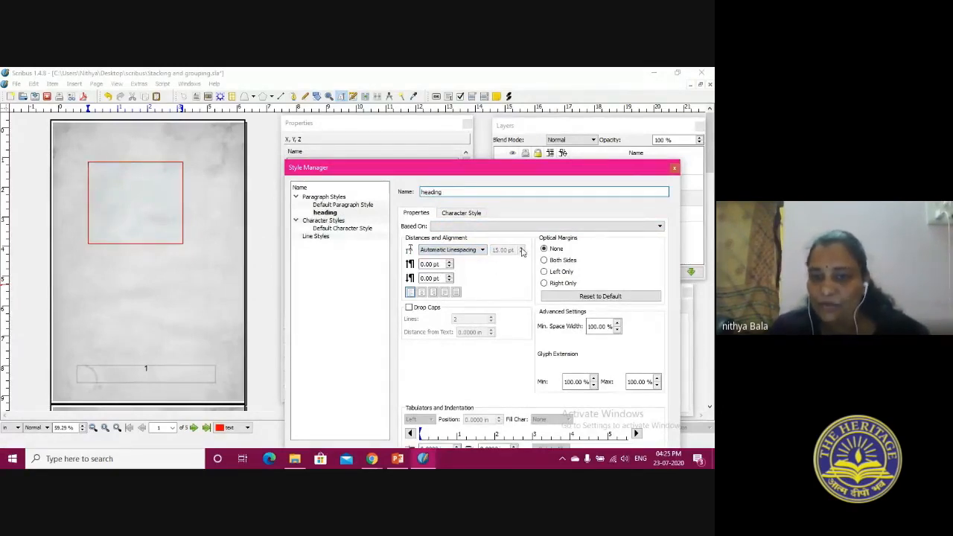
pyautogui.click(462, 226)
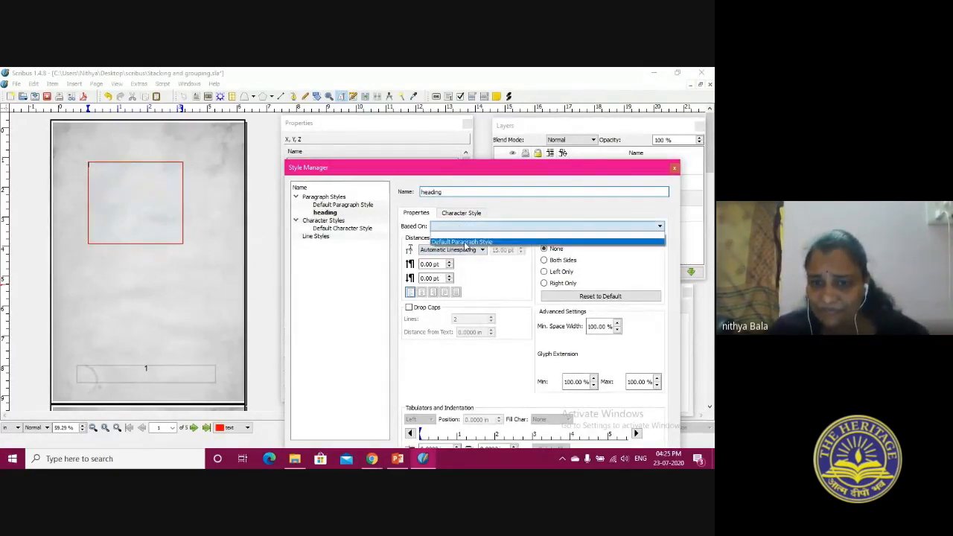
pyautogui.click(465, 233)
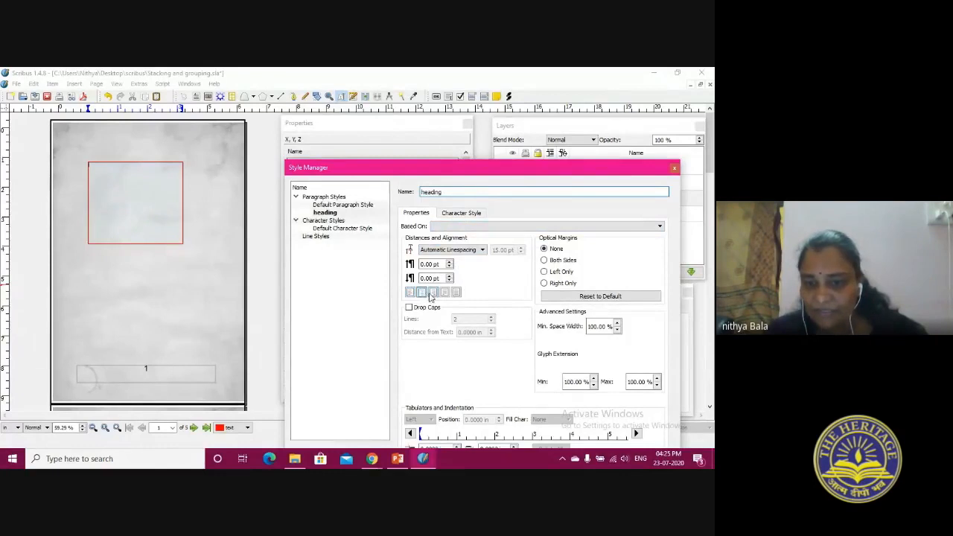
pyautogui.click(432, 295)
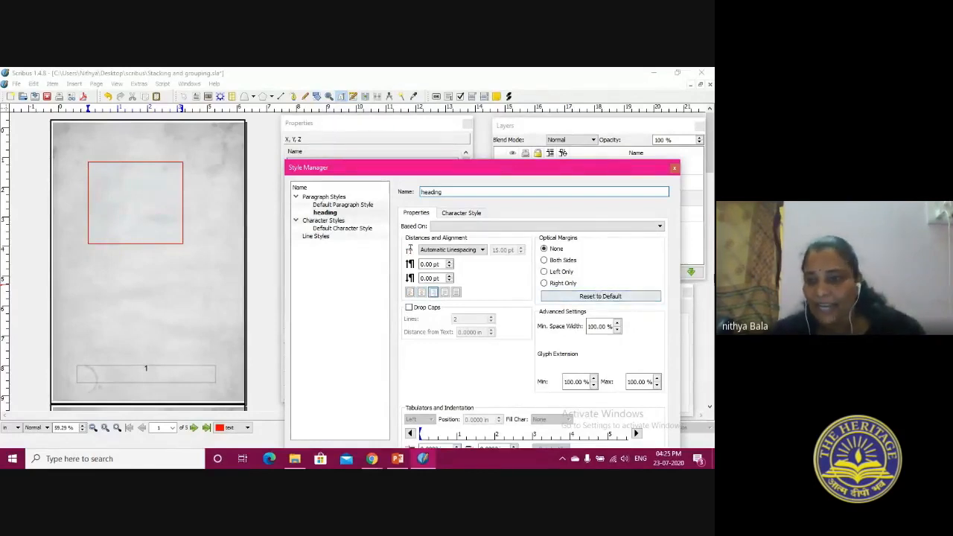
pyautogui.moveTo(622, 171); pyautogui.dragTo(611, 79)
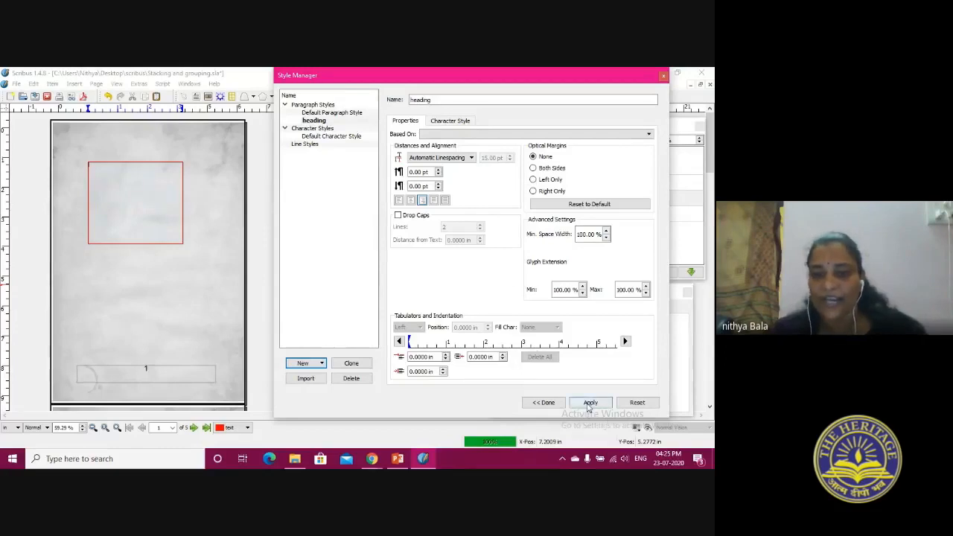
pyautogui.click(544, 402)
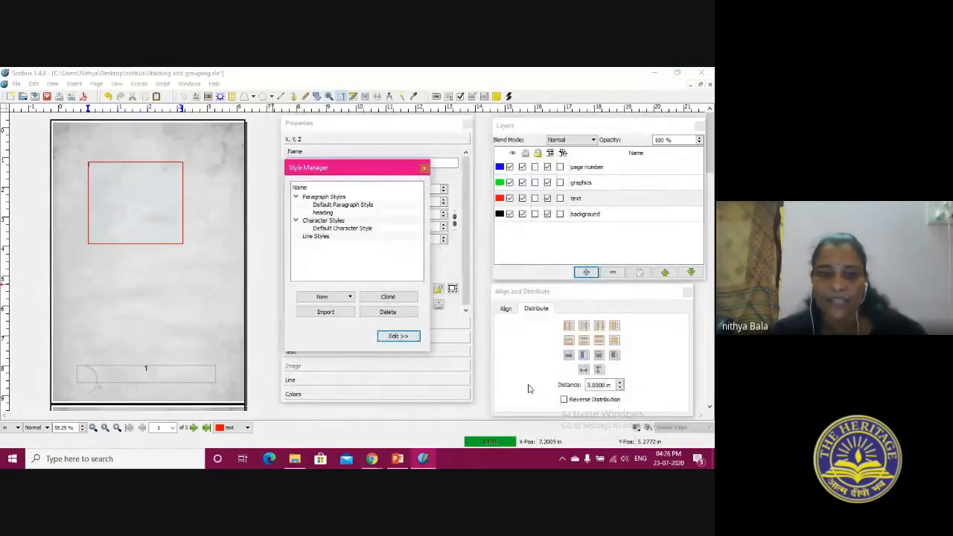
pyautogui.click(323, 213)
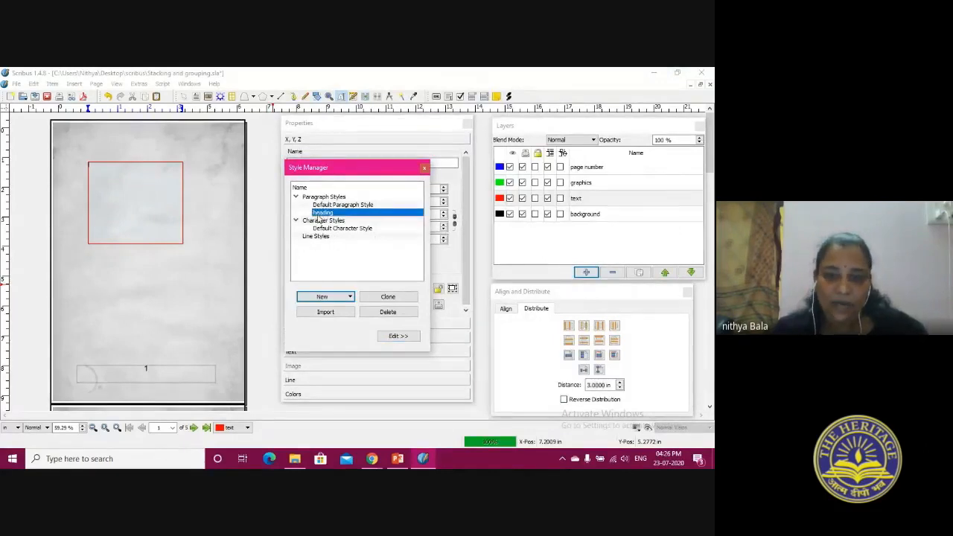
# Create a paragraph style named body with fixed line spacing of 10 pt and save it
pyautogui.click(323, 297)
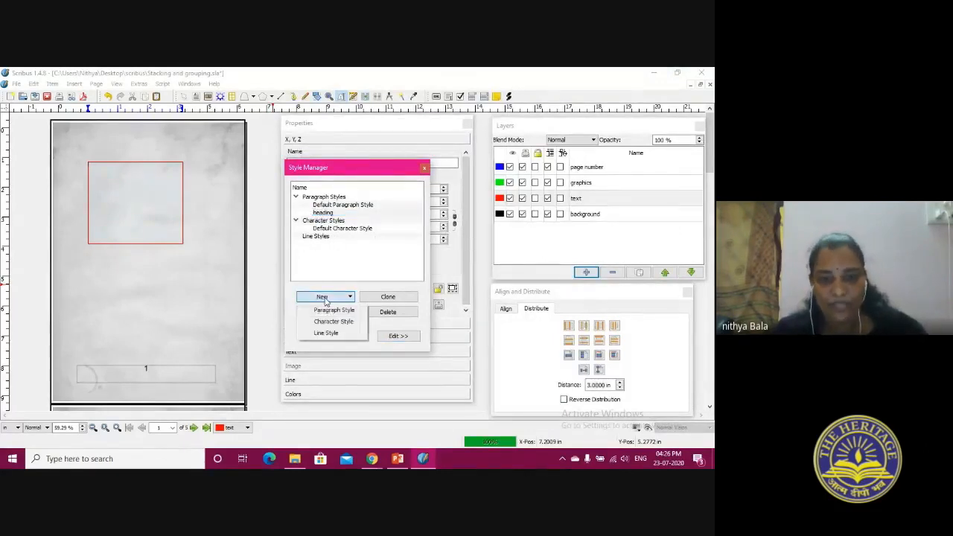
pyautogui.click(333, 313)
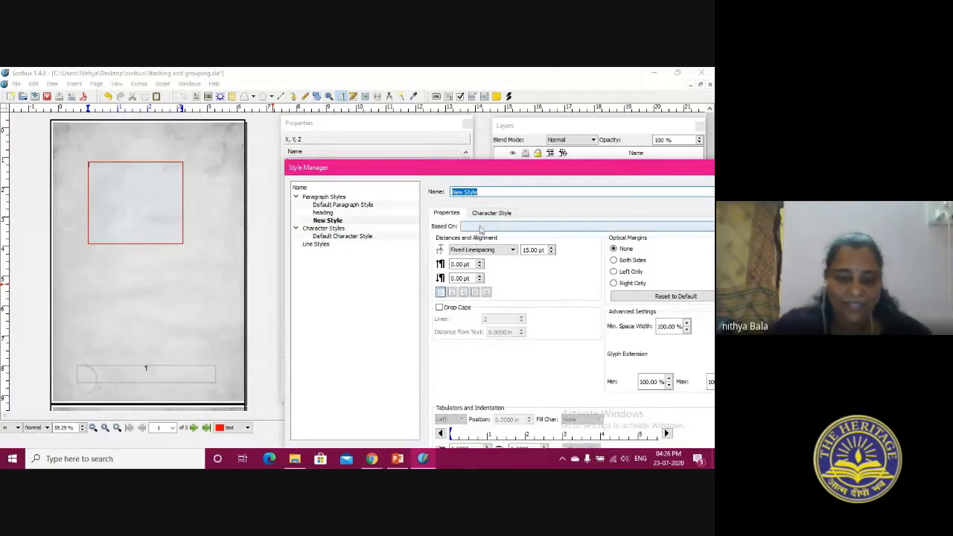
pyautogui.write('body')
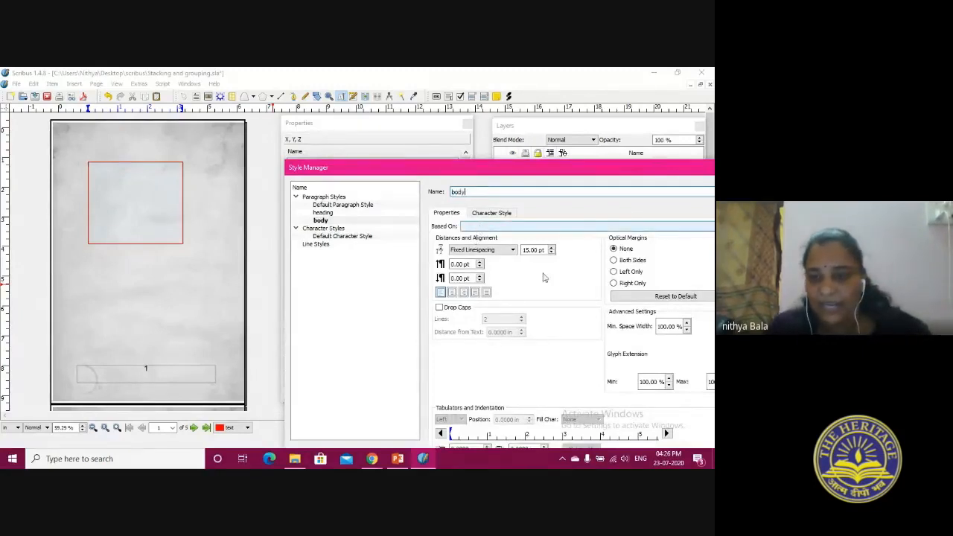
pyautogui.click(551, 252)
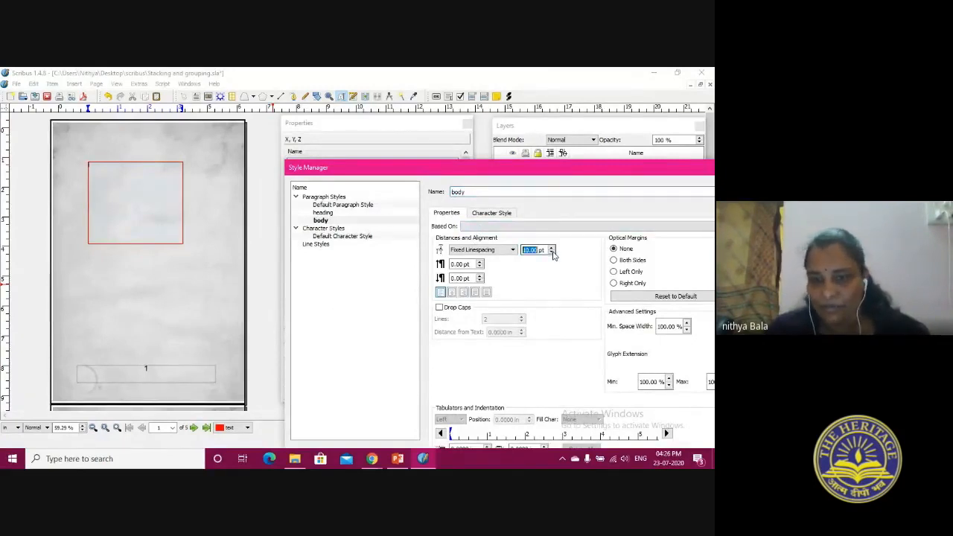
pyautogui.moveTo(558, 171); pyautogui.dragTo(411, 100)
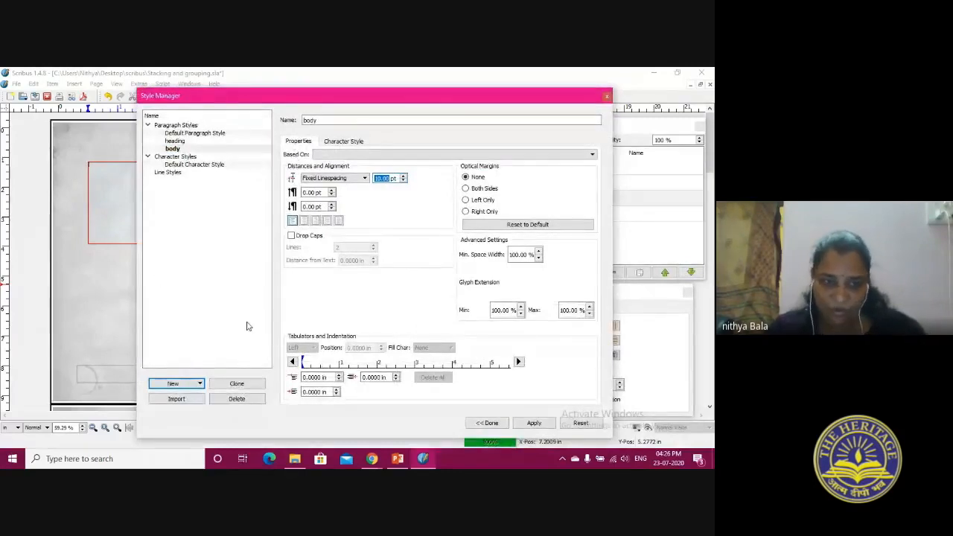
pyautogui.click(489, 423)
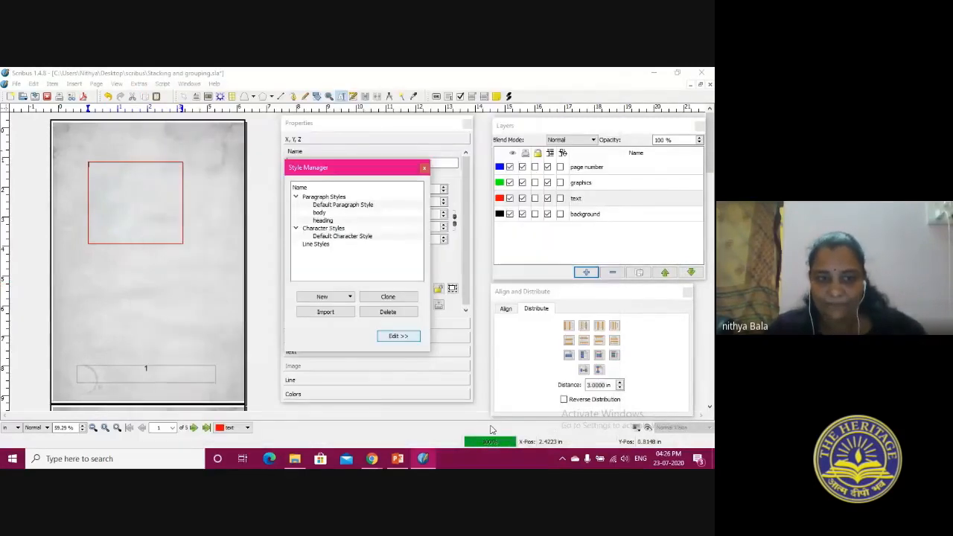
# Reopen the heading style to review its settings, and close the Style Manager
pyautogui.click(320, 213)
pyautogui.click(323, 221)
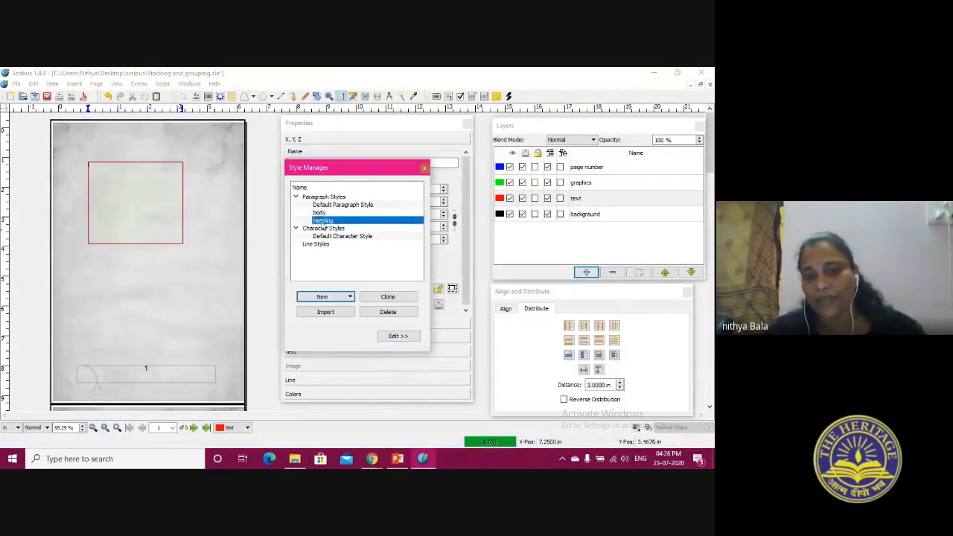
pyautogui.click(398, 337)
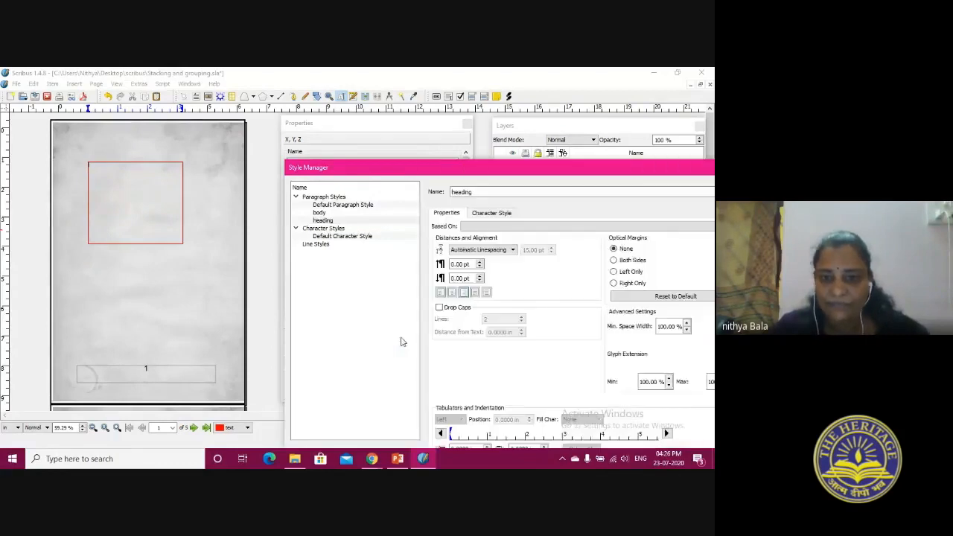
pyautogui.moveTo(368, 167); pyautogui.dragTo(165, 125)
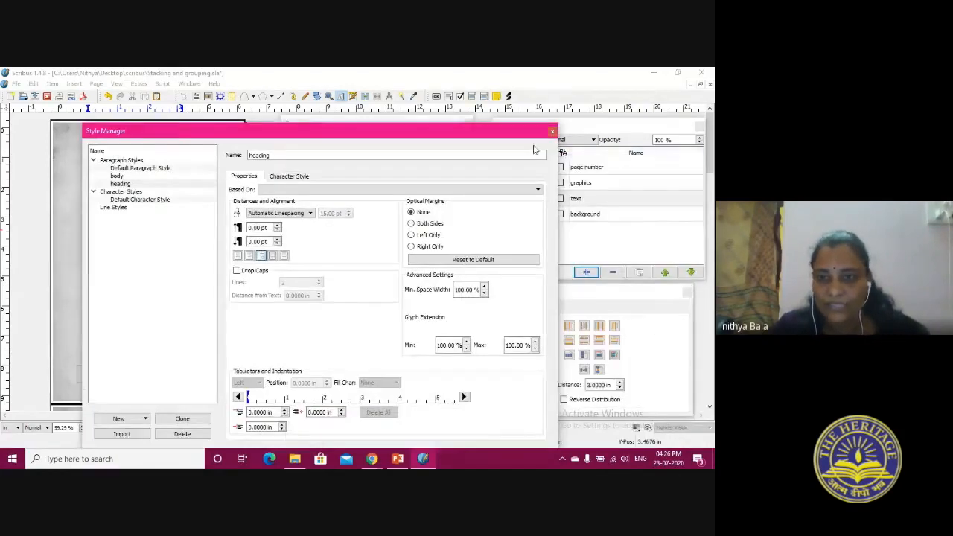
pyautogui.click(553, 128)
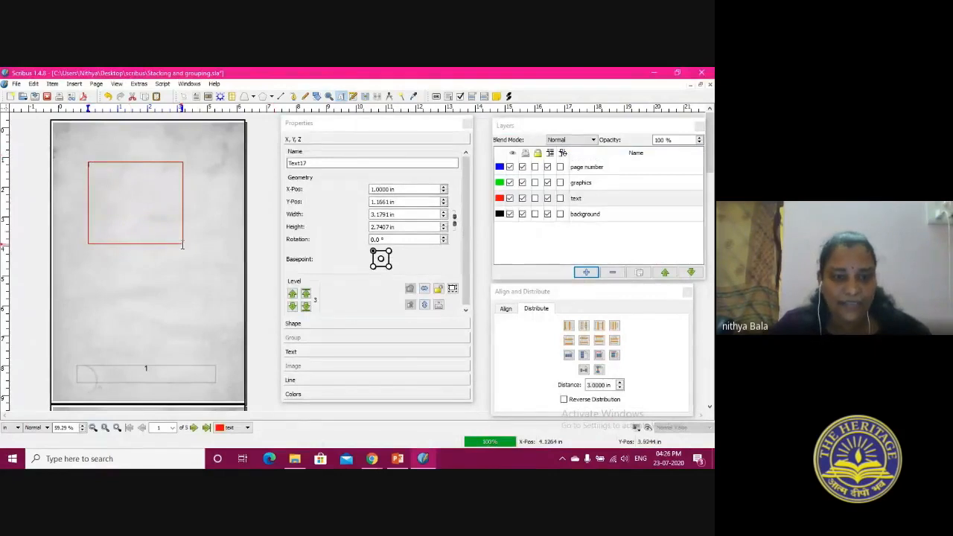
# Enlarge the text frame on page 1 to about 4.2 by 6.3 in and fill it with 3 paragraphs of English sample text
pyautogui.click(577, 201)
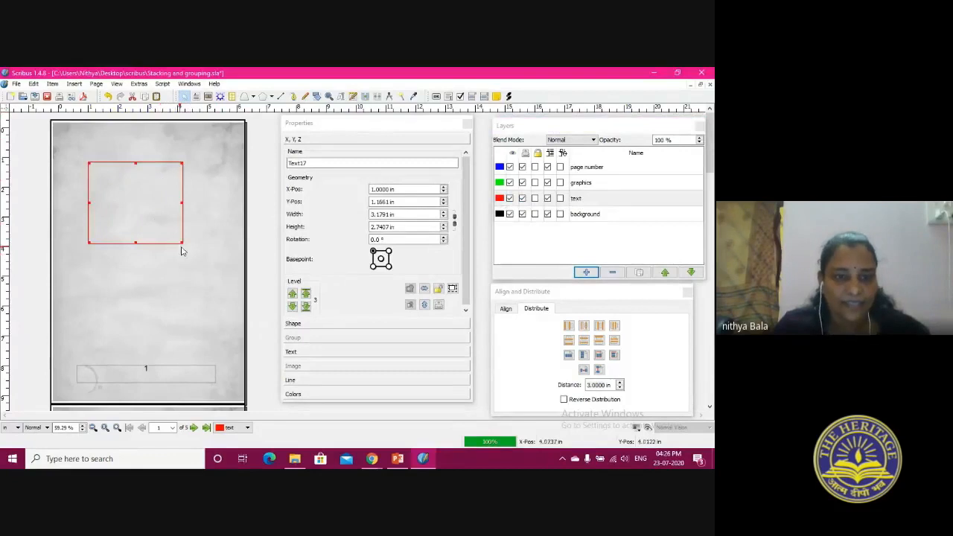
pyautogui.moveTo(182, 243); pyautogui.dragTo(211, 350)
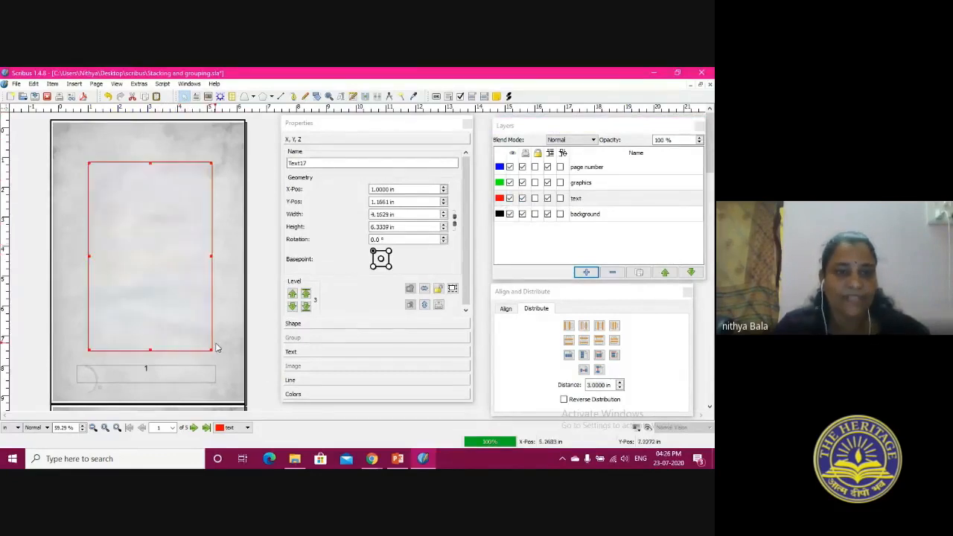
pyautogui.rightClick(160, 230)
pyautogui.click(191, 138)
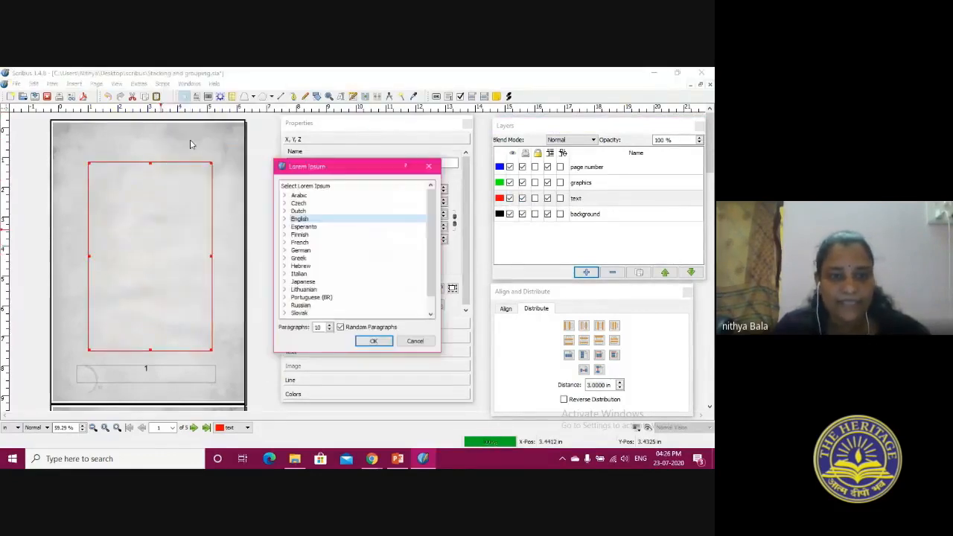
pyautogui.click(338, 327)
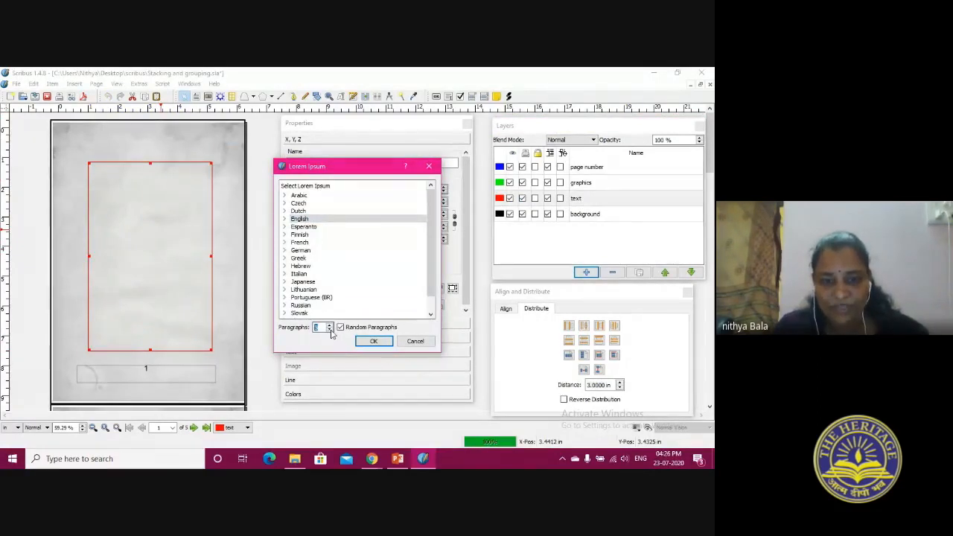
pyautogui.click(374, 341)
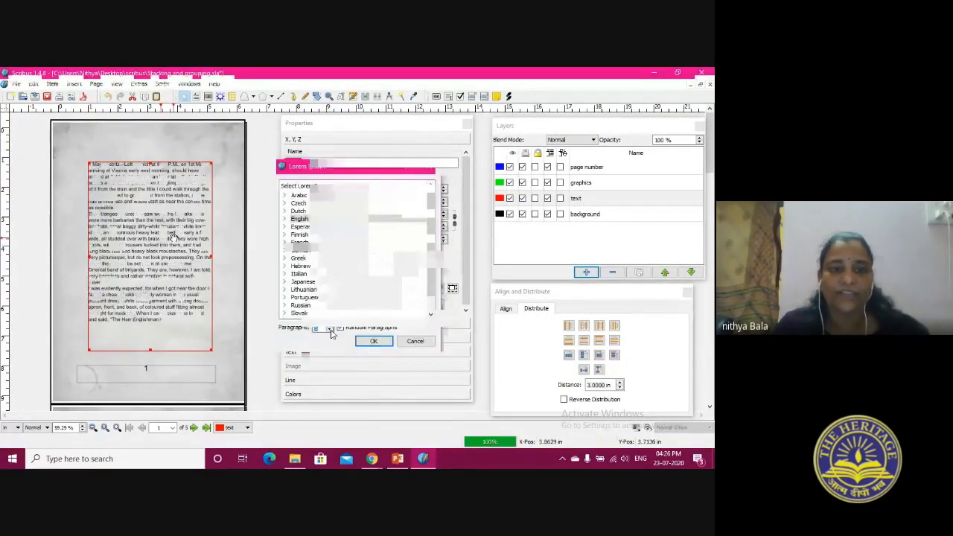
# Open the frame's text in the Story Editor and add the title Dracula with blank lines above the first paragraph
pyautogui.rightClick(141, 215)
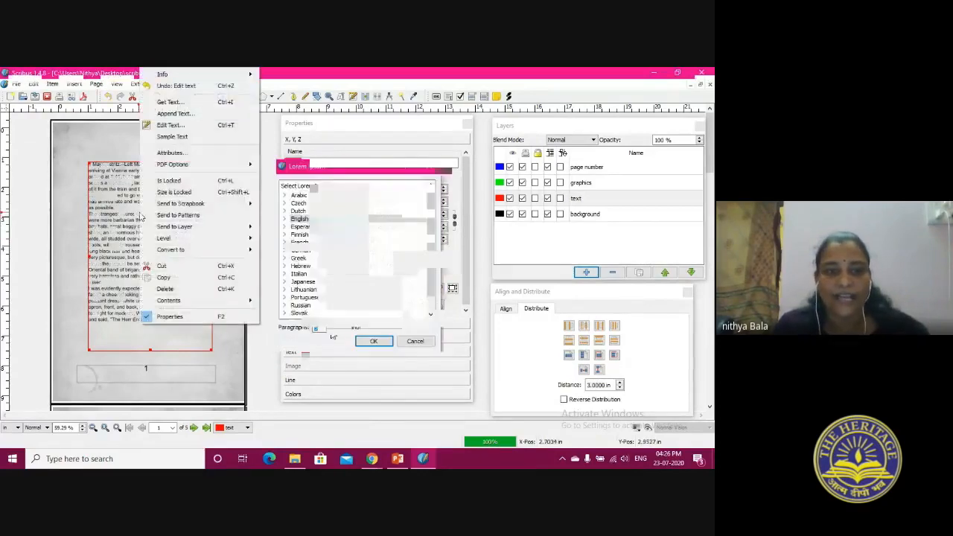
pyautogui.click(159, 127)
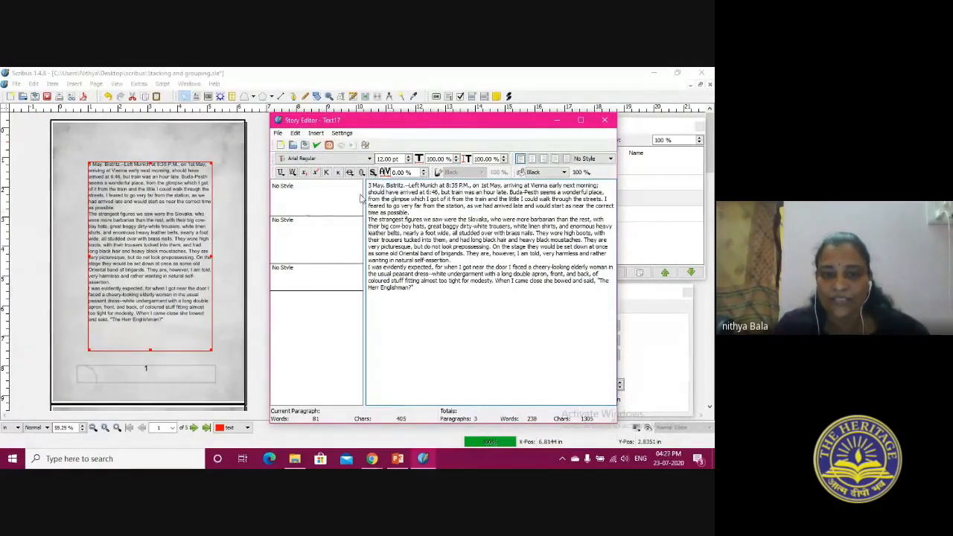
pyautogui.press('Return')
pyautogui.press('Return')
pyautogui.press('Return')
pyautogui.press('Return')
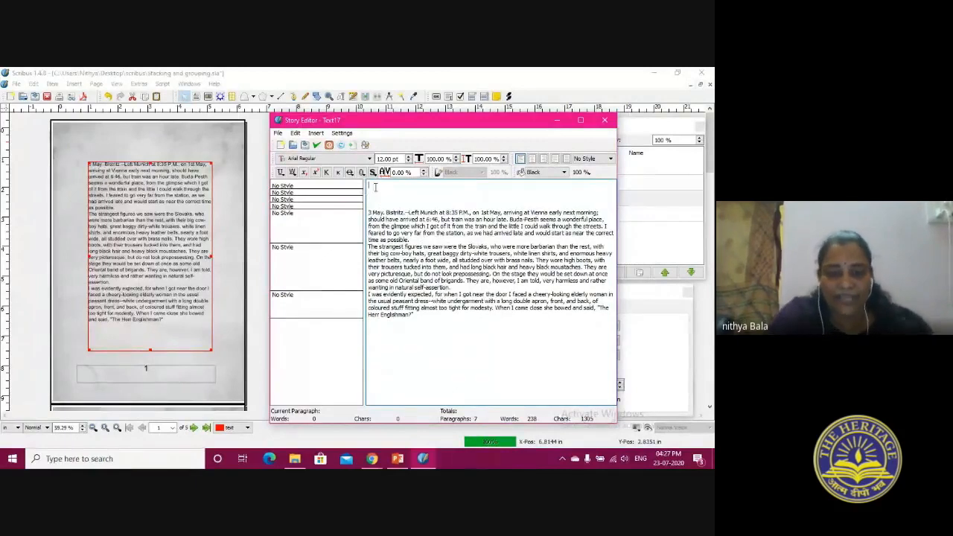
pyautogui.write('Dr')
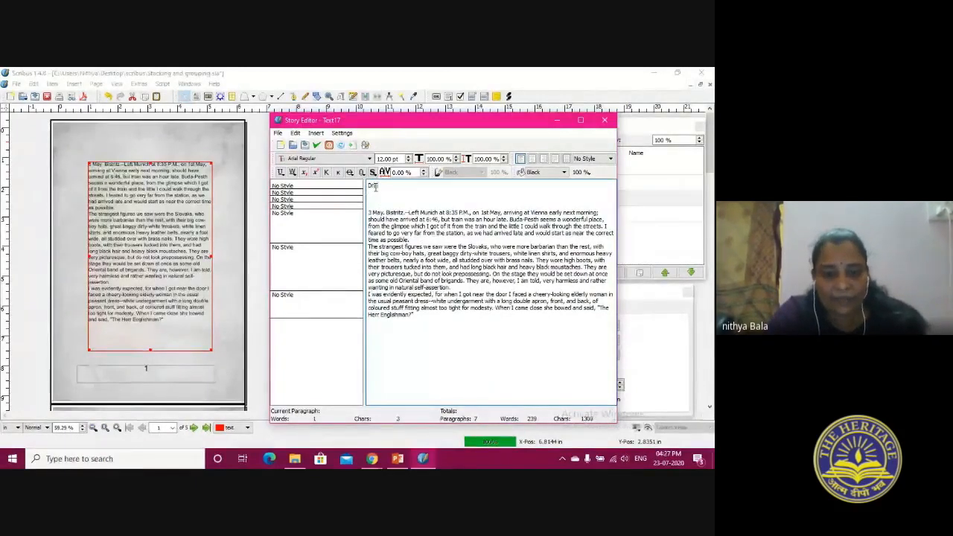
pyautogui.write('acula')
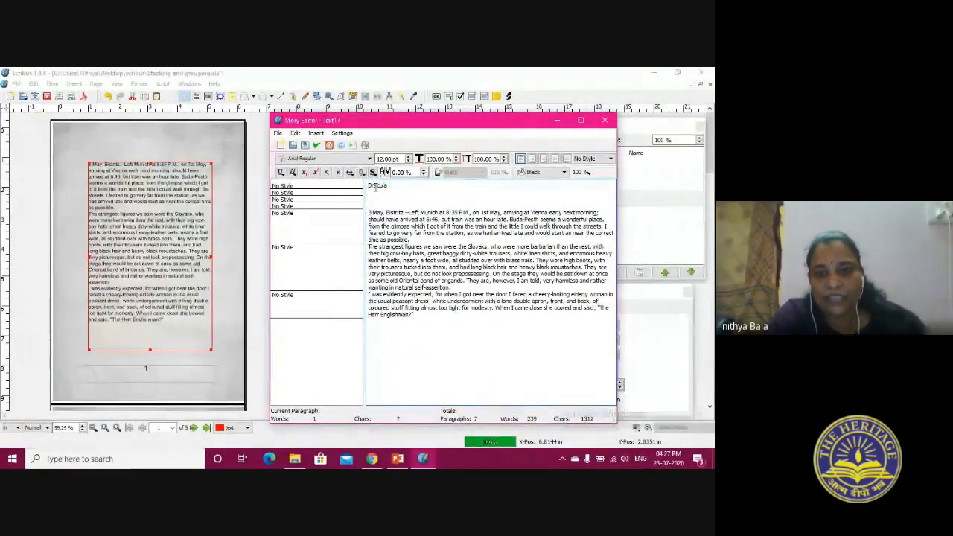
# Apply the heading paragraph style to the Dracula title line
pyautogui.click(356, 186)
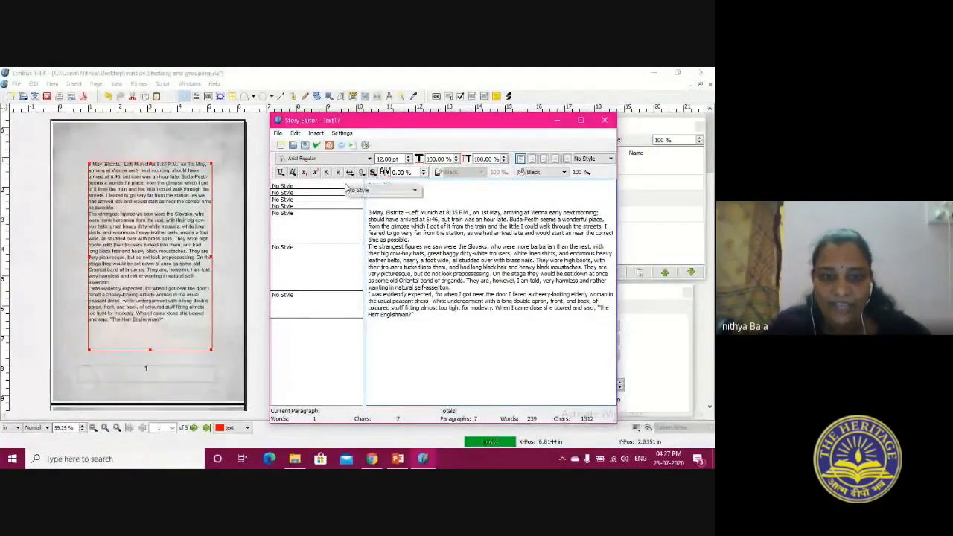
pyautogui.click(358, 190)
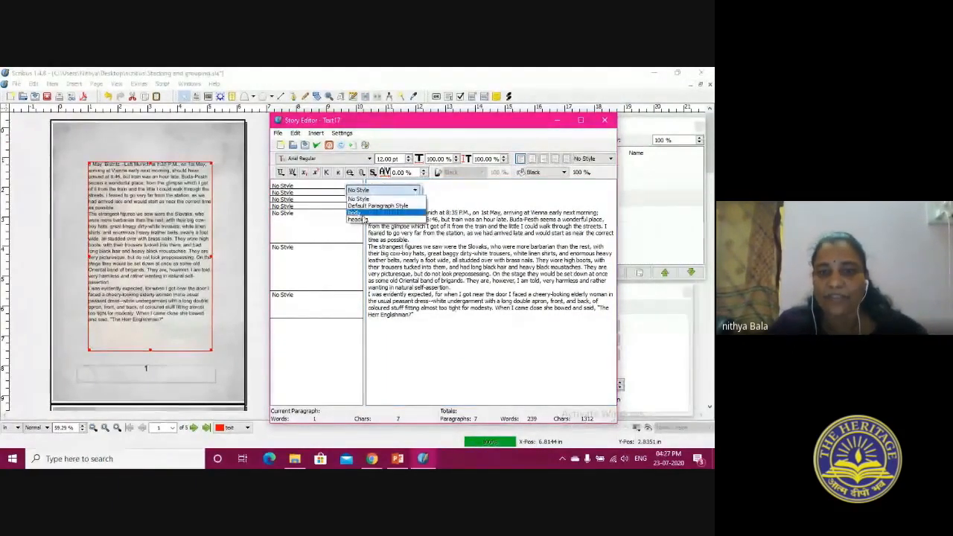
pyautogui.click(364, 219)
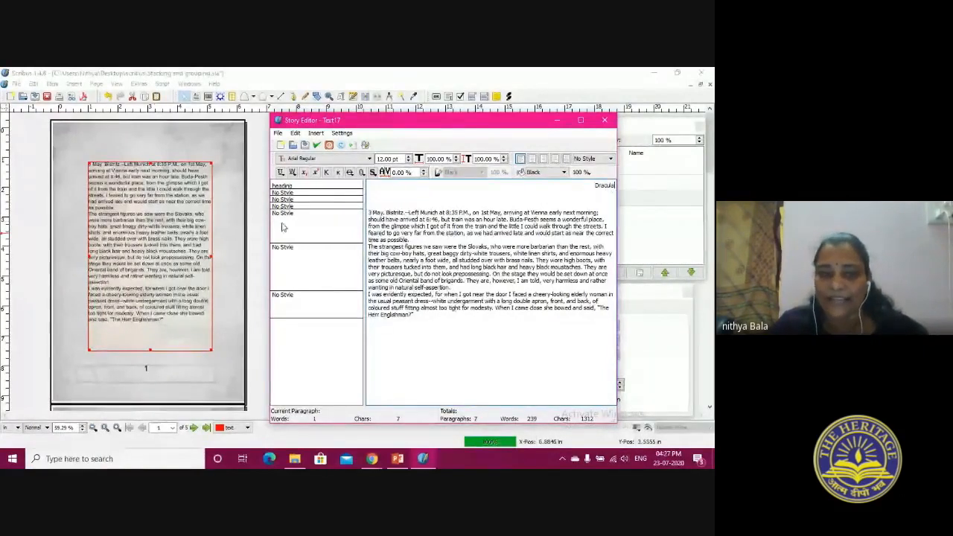
# Apply the body paragraph style to each of the three sample text paragraphs below the title
pyautogui.click(347, 219)
pyautogui.click(350, 221)
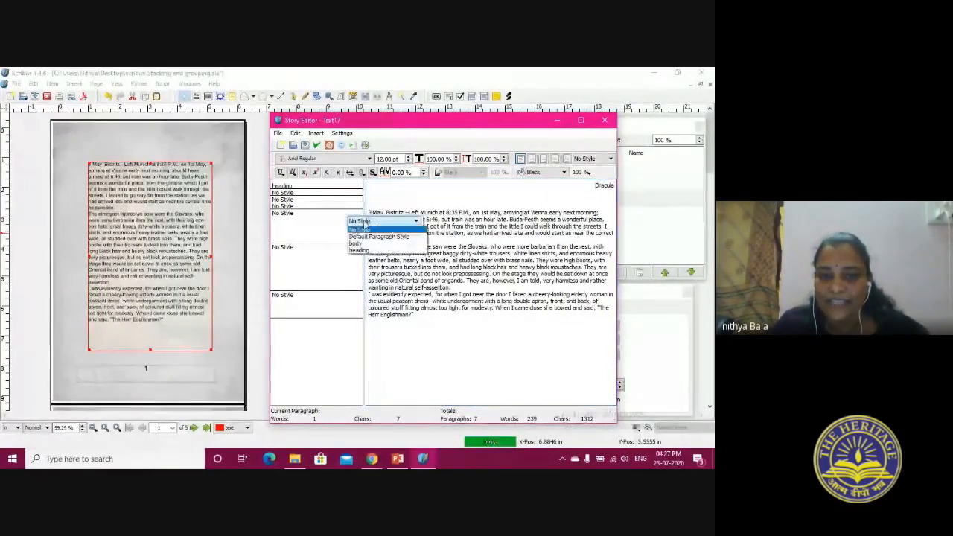
pyautogui.click(353, 253)
pyautogui.click(353, 259)
pyautogui.click(353, 260)
pyautogui.click(361, 289)
pyautogui.click(362, 297)
pyautogui.click(368, 305)
pyautogui.click(361, 330)
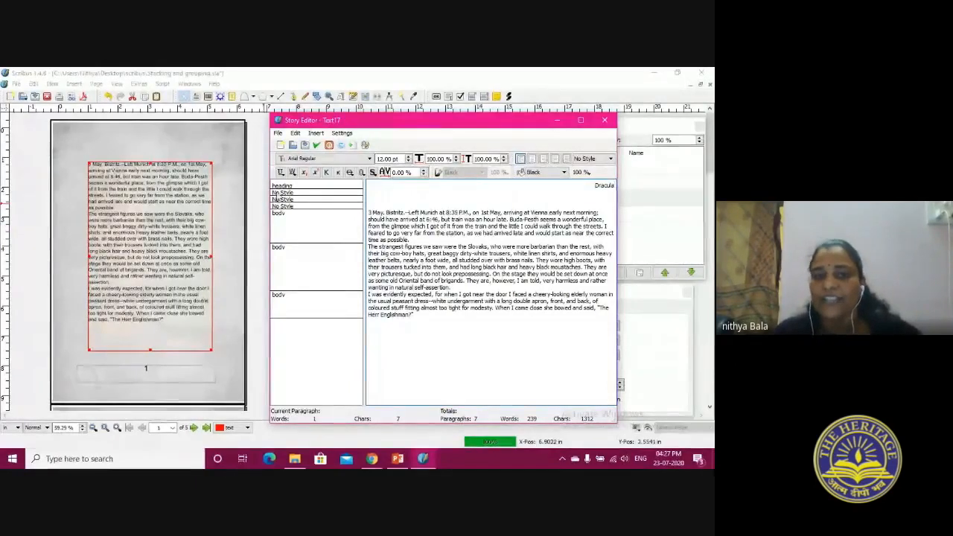
# Apply the Story Editor changes to the text frame on page 1 and nudge the frame to about X 0.99, Y 1.19 in
pyautogui.click(317, 144)
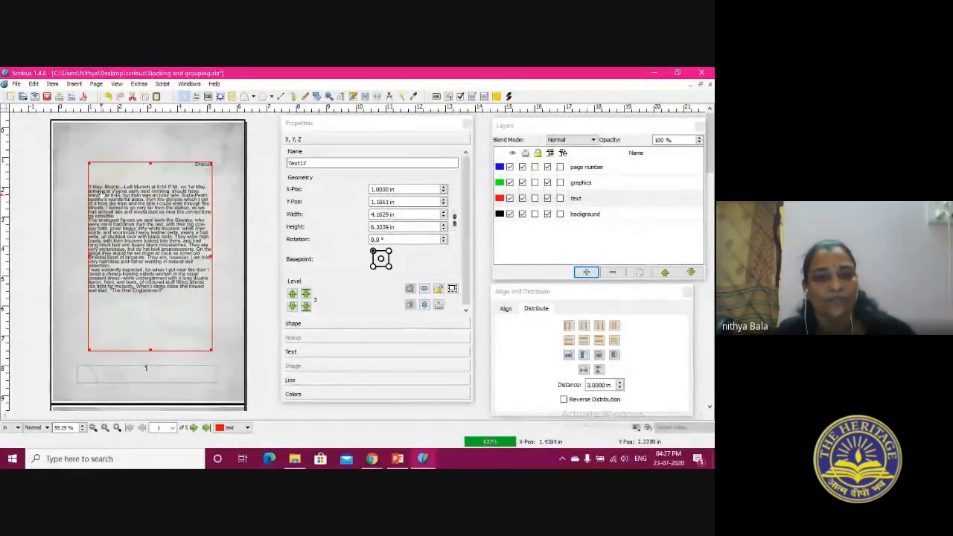
pyautogui.click(52, 225)
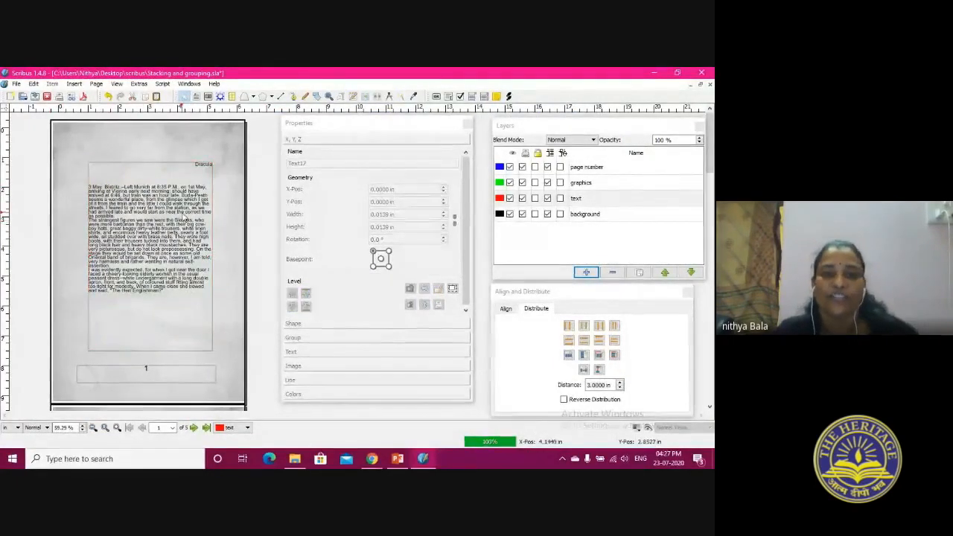
pyautogui.click(203, 168)
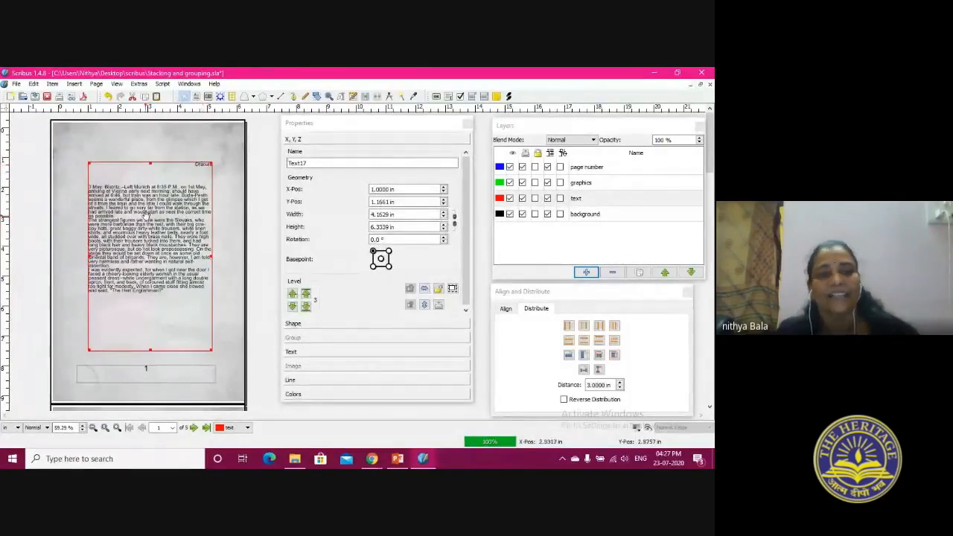
pyautogui.moveTo(146, 214); pyautogui.dragTo(146, 215)
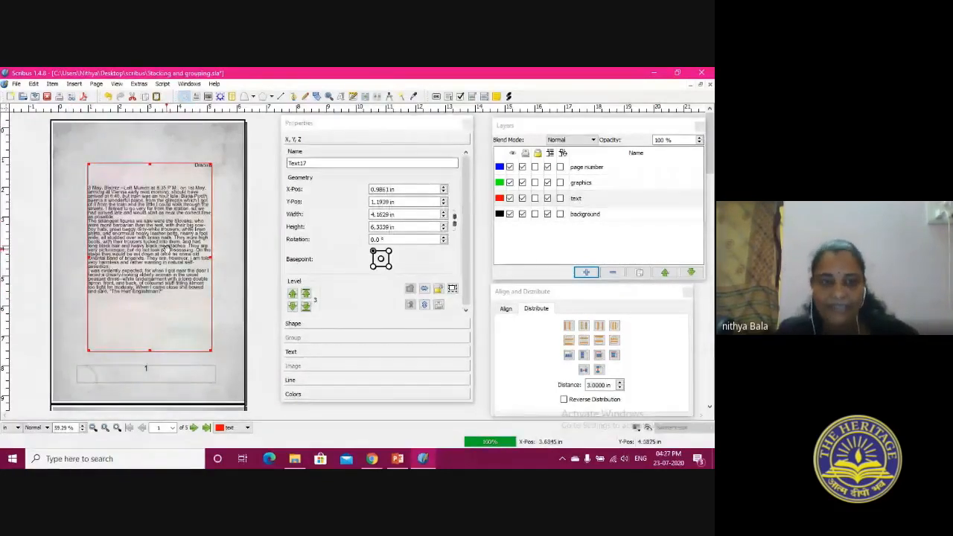
pyautogui.click(121, 139)
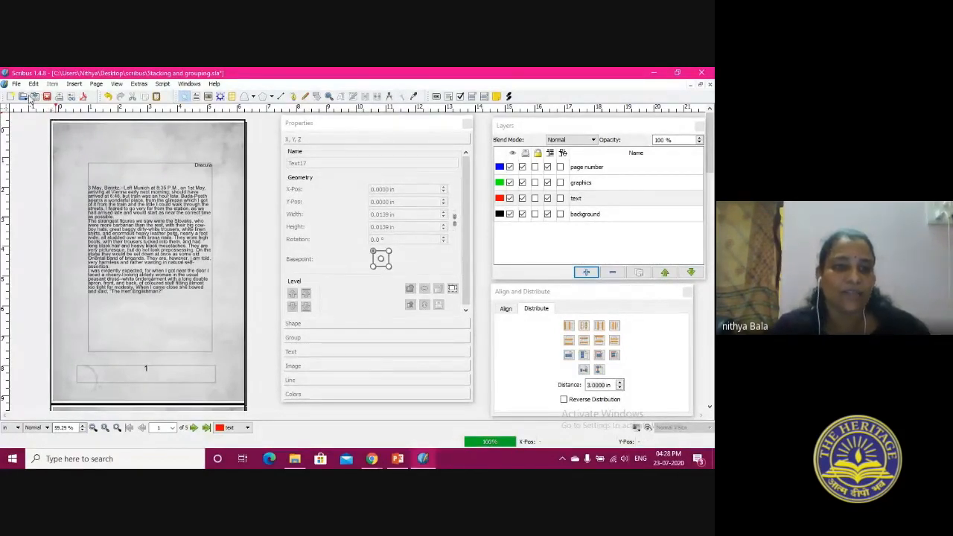
# Open the document print document example.sla from the scribus folder
pyautogui.click(23, 97)
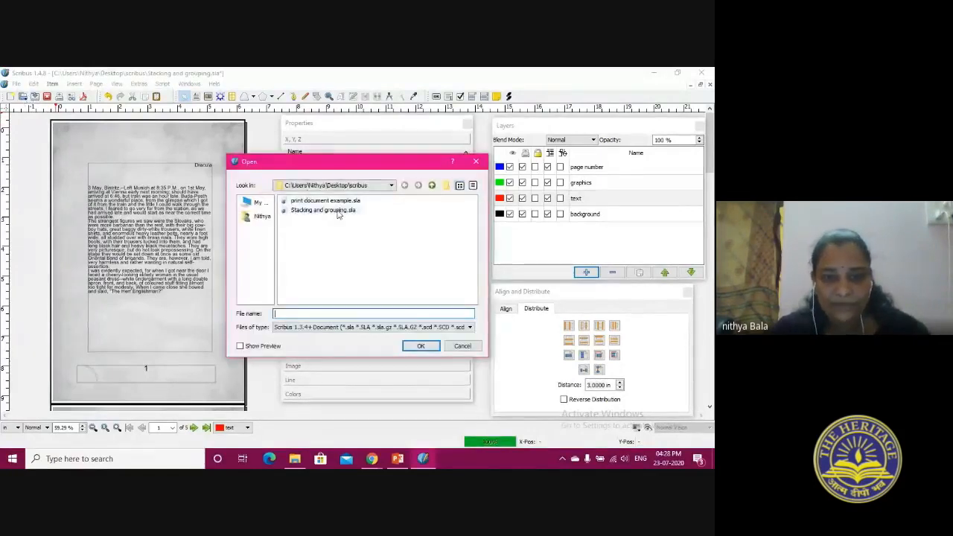
pyautogui.click(328, 201)
pyautogui.click(419, 347)
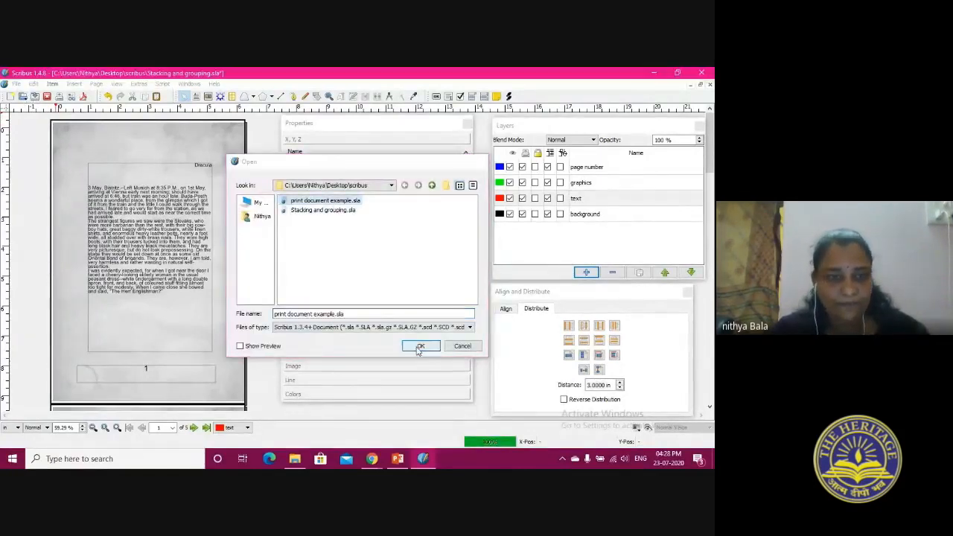
pyautogui.click(119, 85)
pyautogui.click(138, 94)
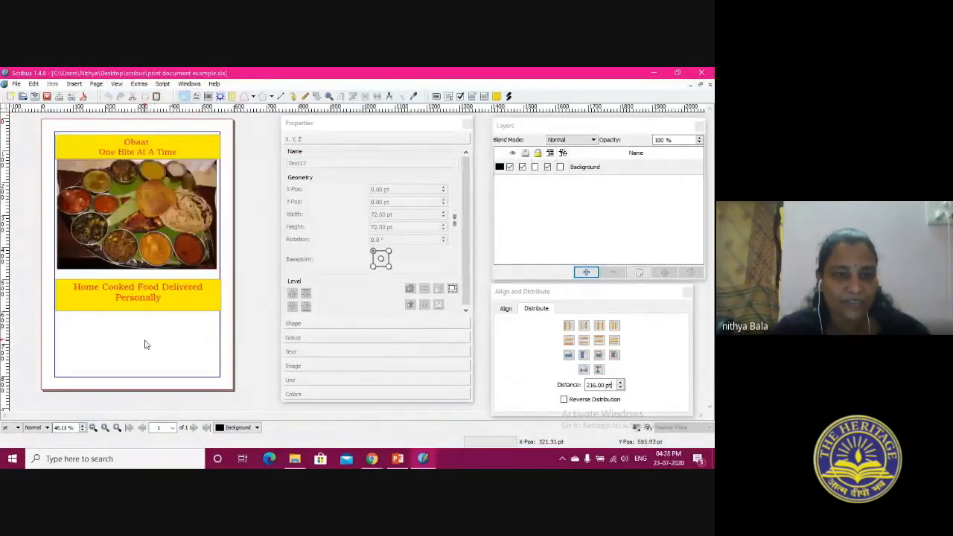
# Nudge the Home Cooked Food text frame to about X 40.5, Y 505.9 pt and the food photo to about X 50.2, Y 134.8 pt
pyautogui.click(147, 297)
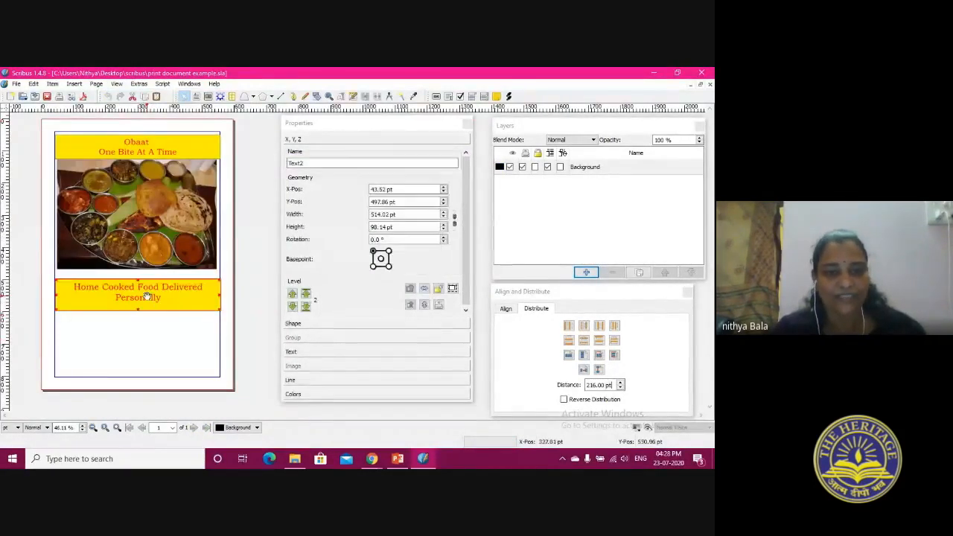
pyautogui.moveTo(146, 297); pyautogui.dragTo(145, 300)
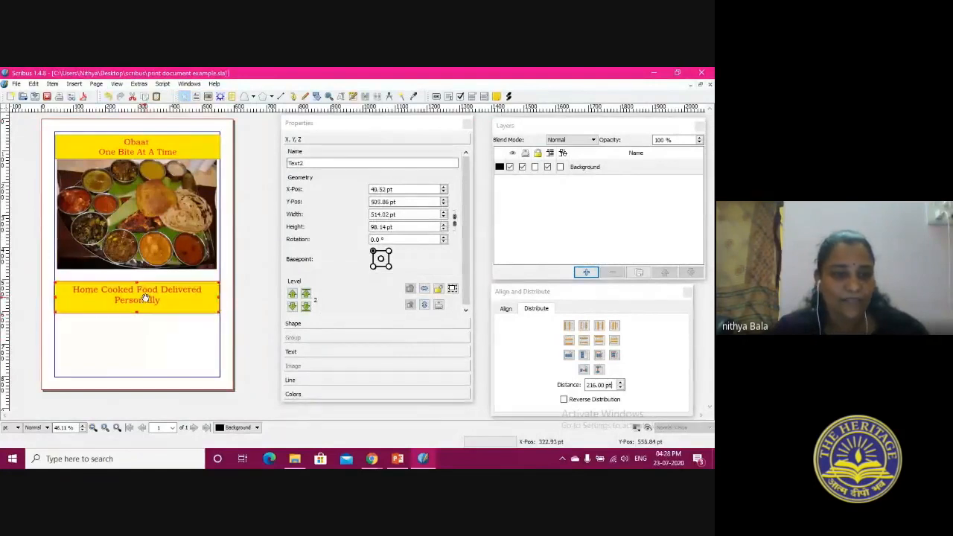
pyautogui.moveTo(143, 225); pyautogui.dragTo(144, 228)
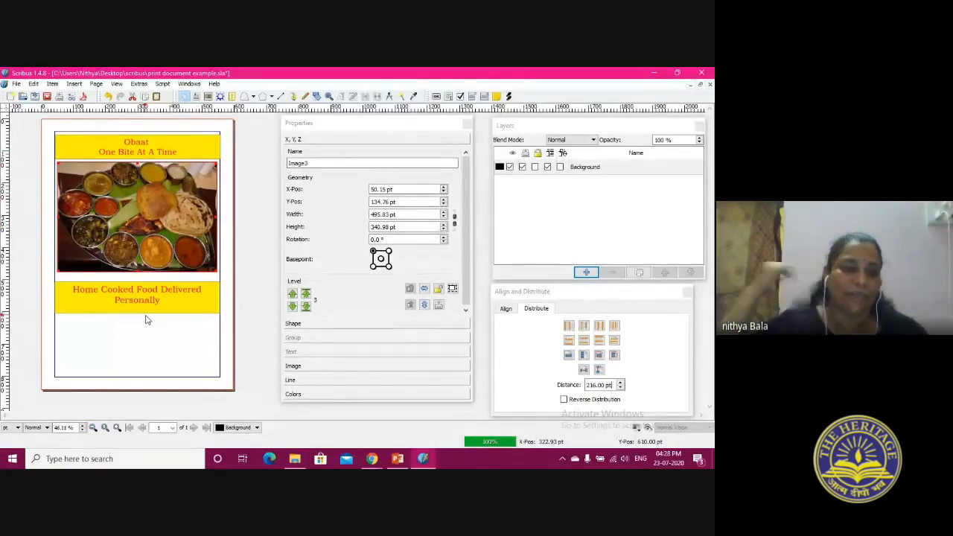
# Draw an empty text frame about 494.5 by 190 pt below the Home Cooked Food Delivered Personally banner
pyautogui.click(157, 300)
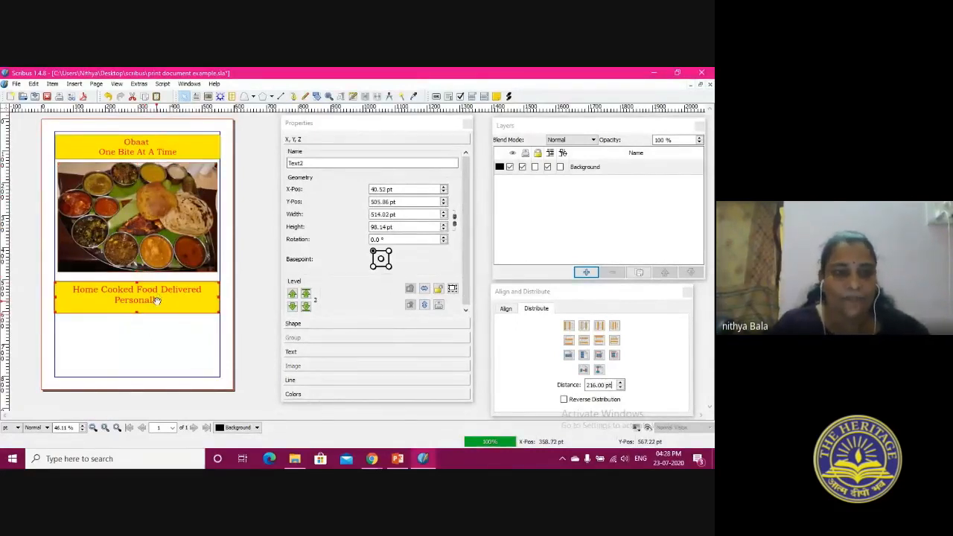
pyautogui.press('t')
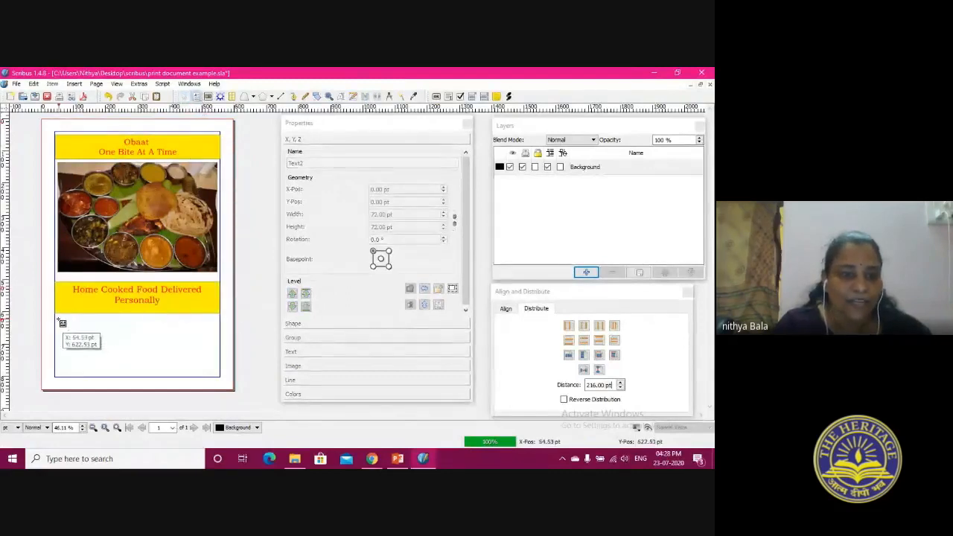
pyautogui.moveTo(58, 314); pyautogui.dragTo(222, 381)
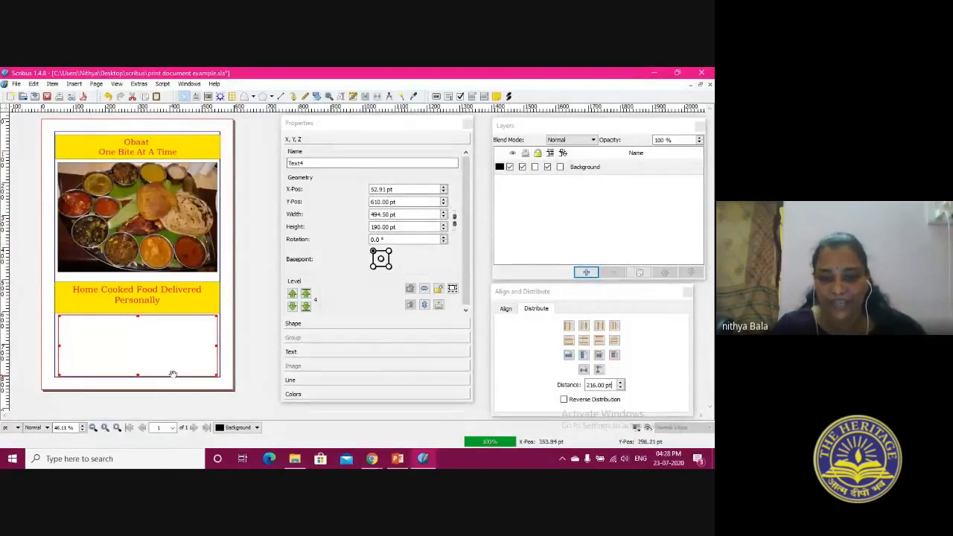
# Start exporting the document as PDF, ignoring the preflight errors, and widen the export settings dialog
pyautogui.click(16, 84)
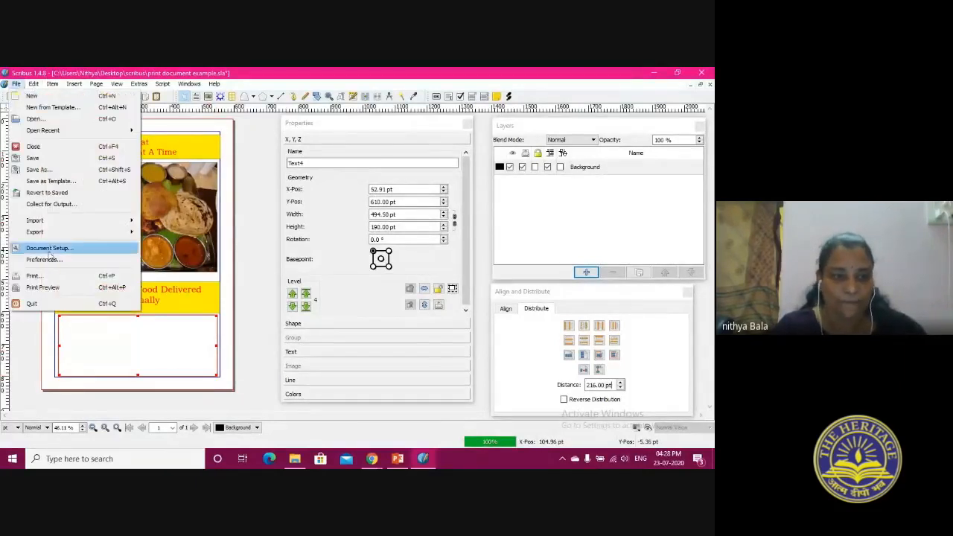
pyautogui.moveTo(35, 236)
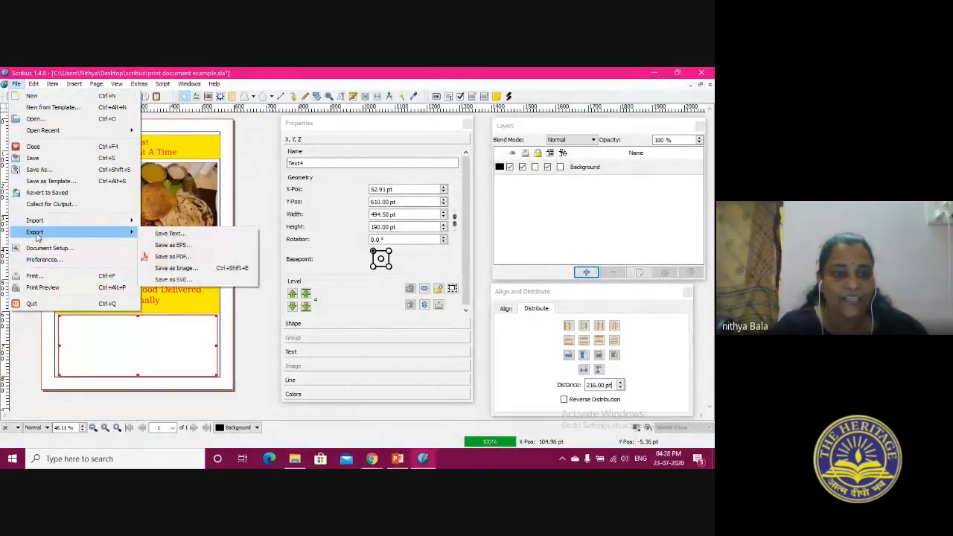
pyautogui.click(173, 257)
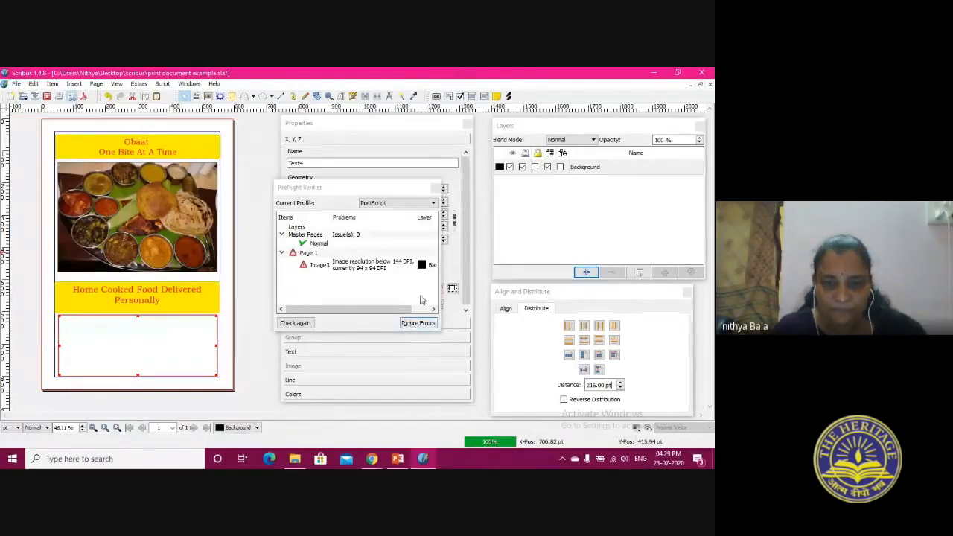
pyautogui.click(431, 326)
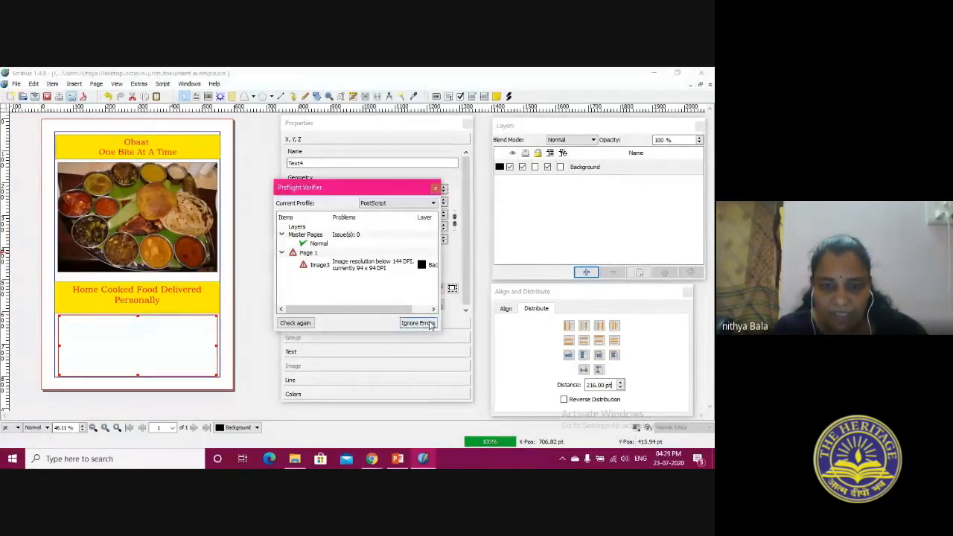
pyautogui.click(429, 324)
pyautogui.moveTo(325, 119); pyautogui.dragTo(292, 109)
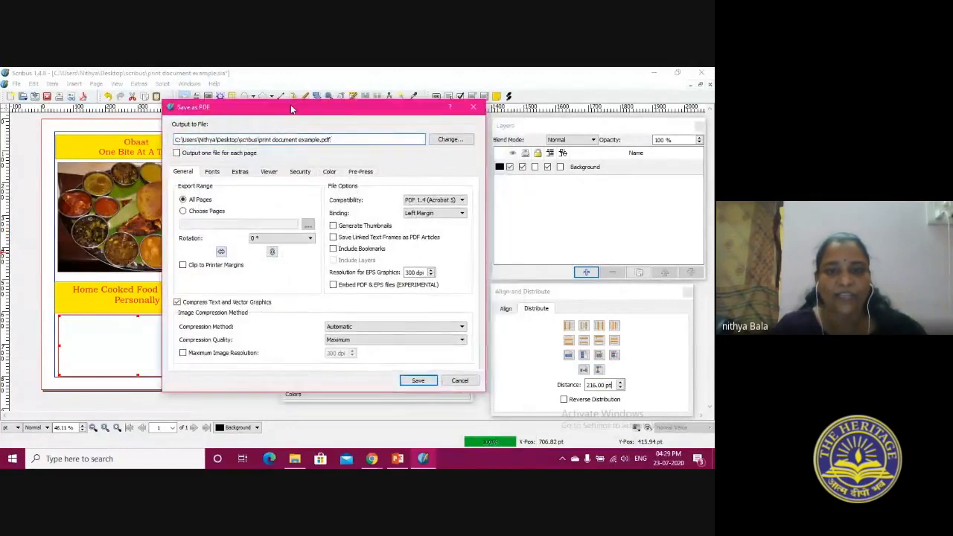
pyautogui.moveTo(488, 370); pyautogui.dragTo(593, 370)
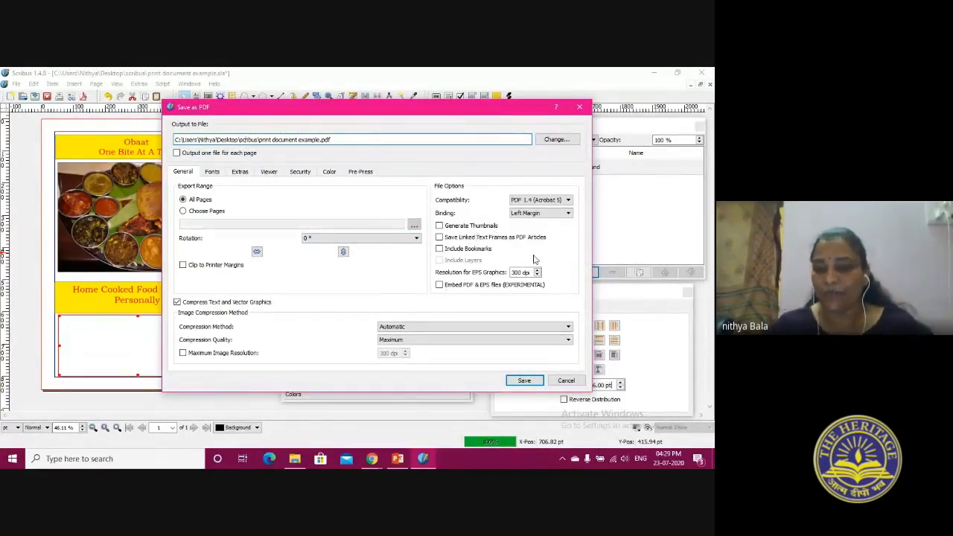
# Set the PDF compatibility to PDF 1.5 (Acrobat 6) and set all fonts to be outlined
pyautogui.click(543, 201)
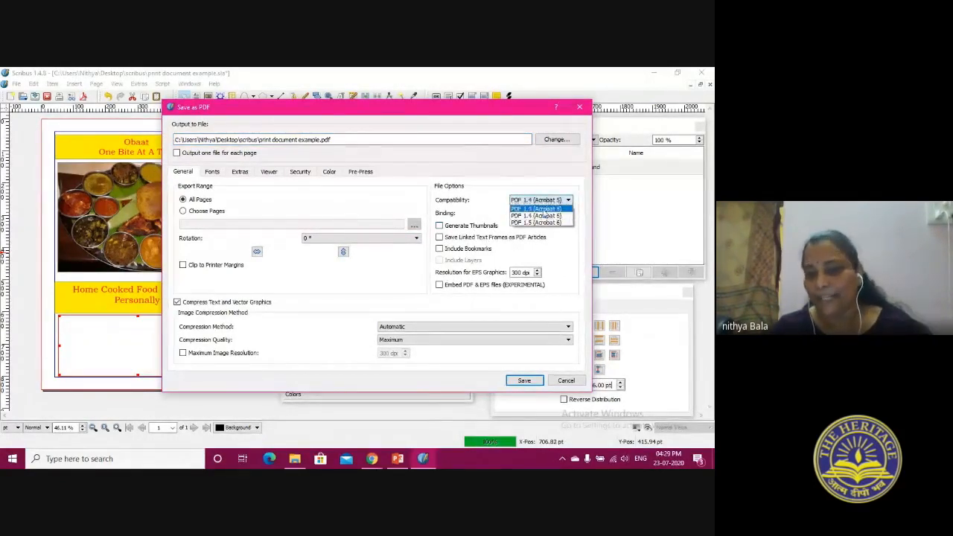
pyautogui.click(544, 224)
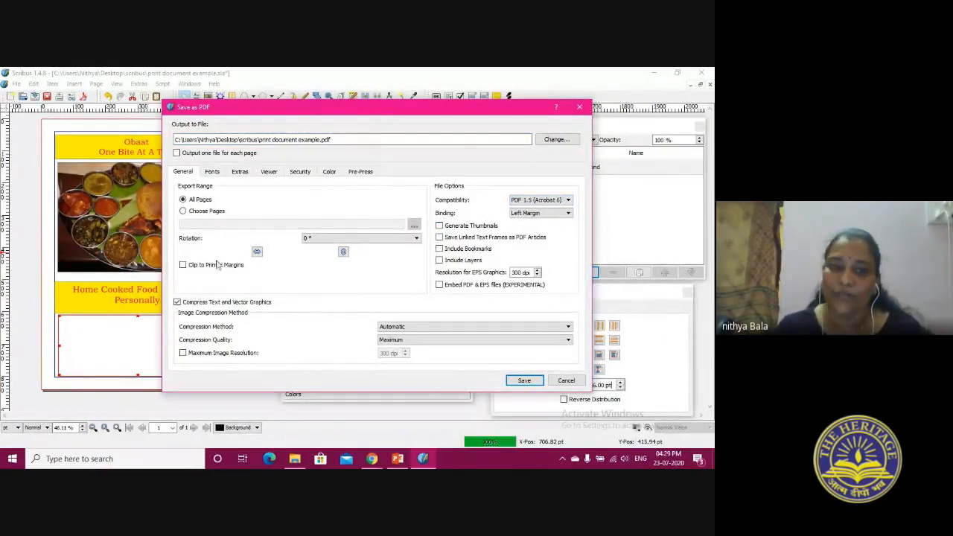
pyautogui.click(213, 172)
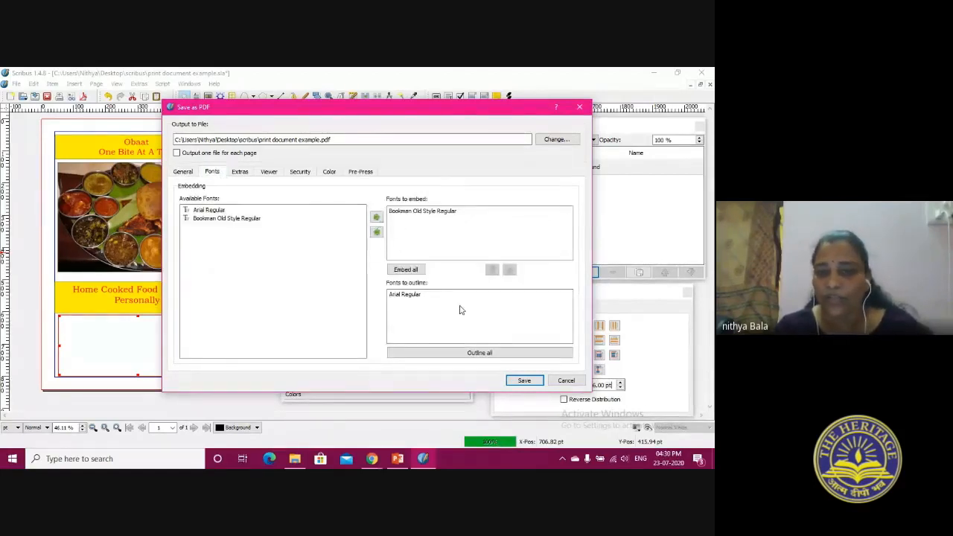
pyautogui.click(405, 270)
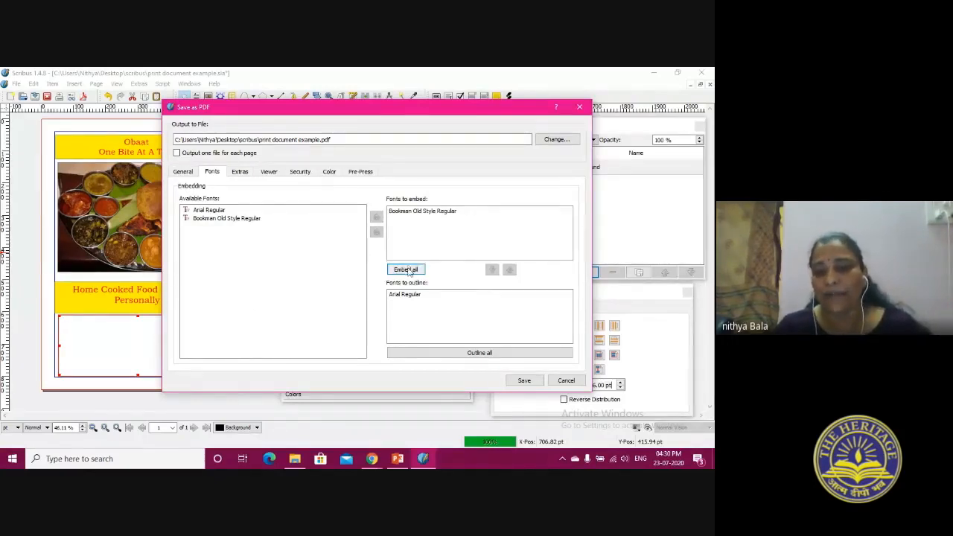
pyautogui.click(469, 354)
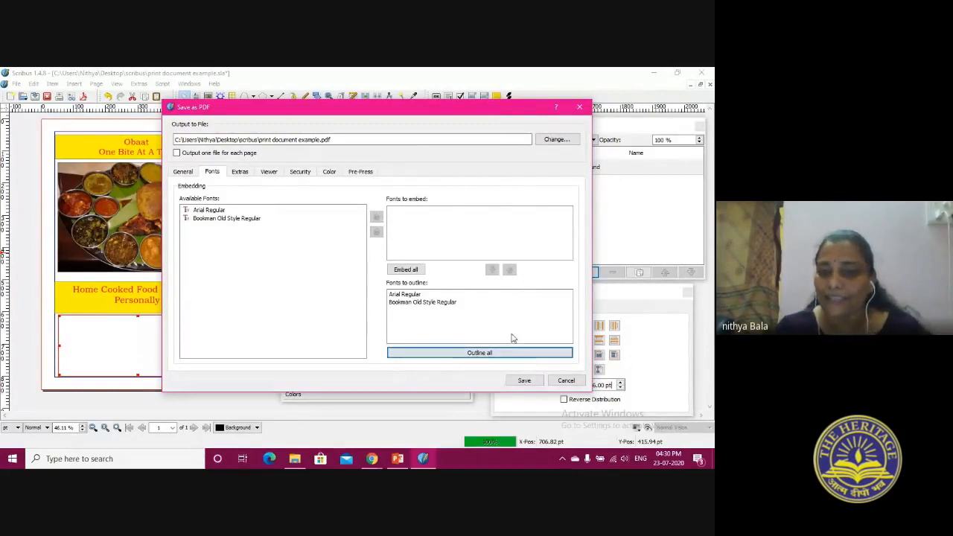
# Review the PDF export's presentation effects, viewer display and security settings
pyautogui.click(240, 173)
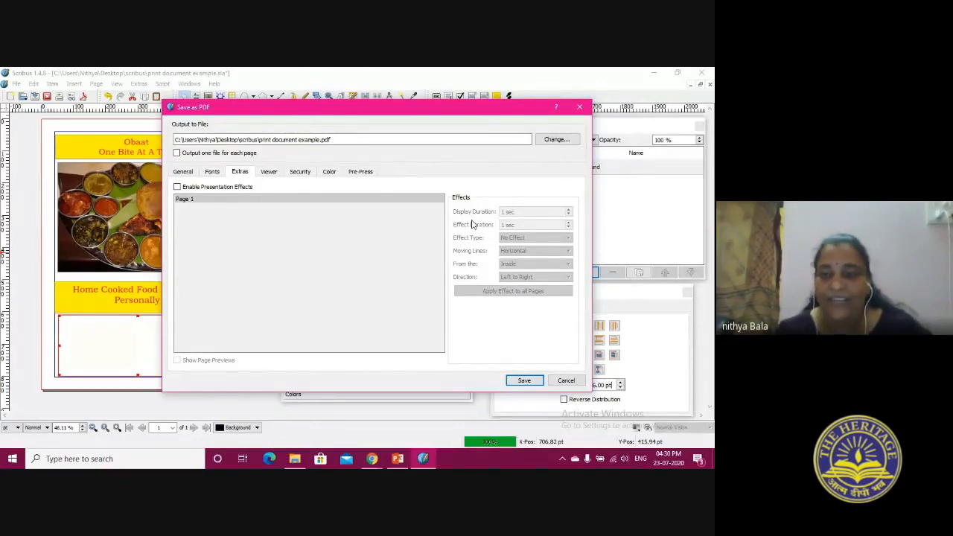
pyautogui.click(265, 173)
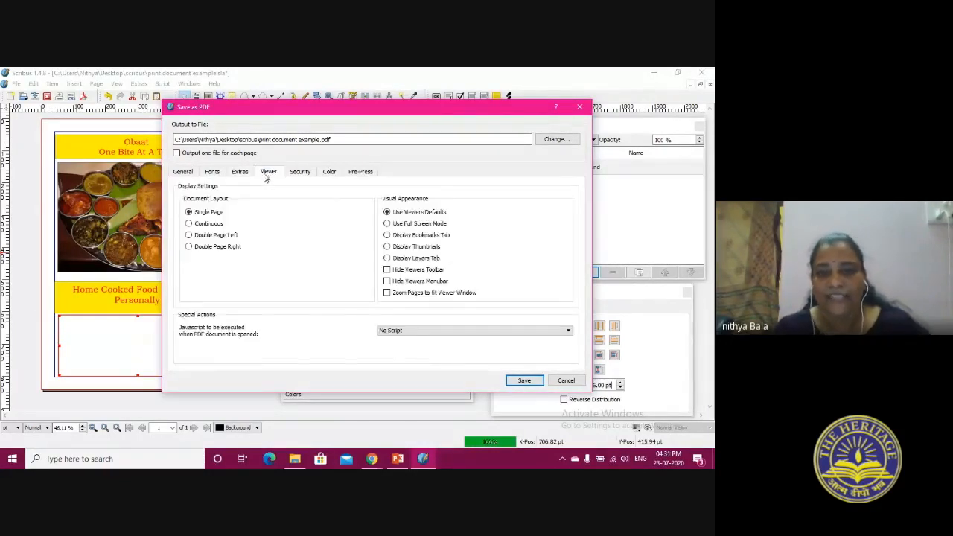
pyautogui.click(299, 174)
pyautogui.click(274, 173)
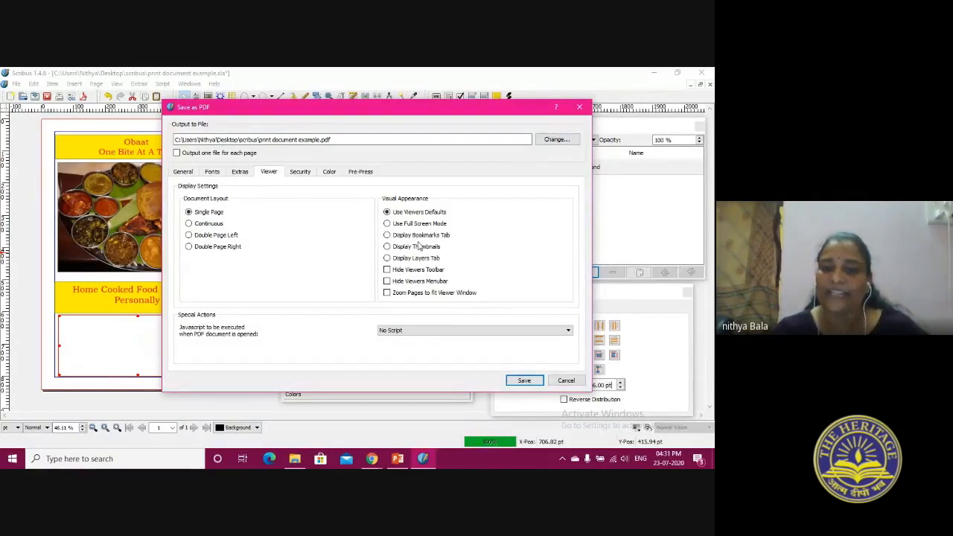
pyautogui.click(300, 172)
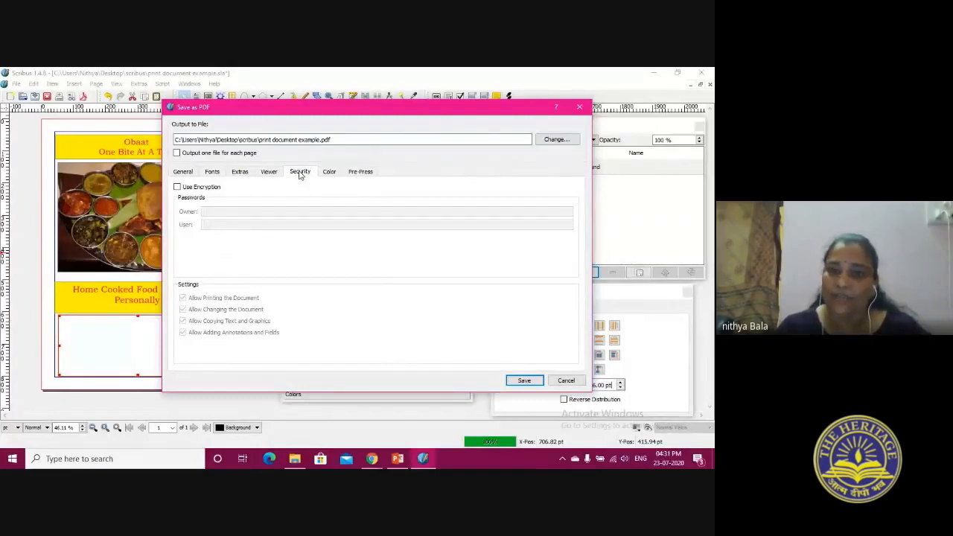
# Set the PDF's intended color output to Printer and review the pre-press and general export settings
pyautogui.click(329, 172)
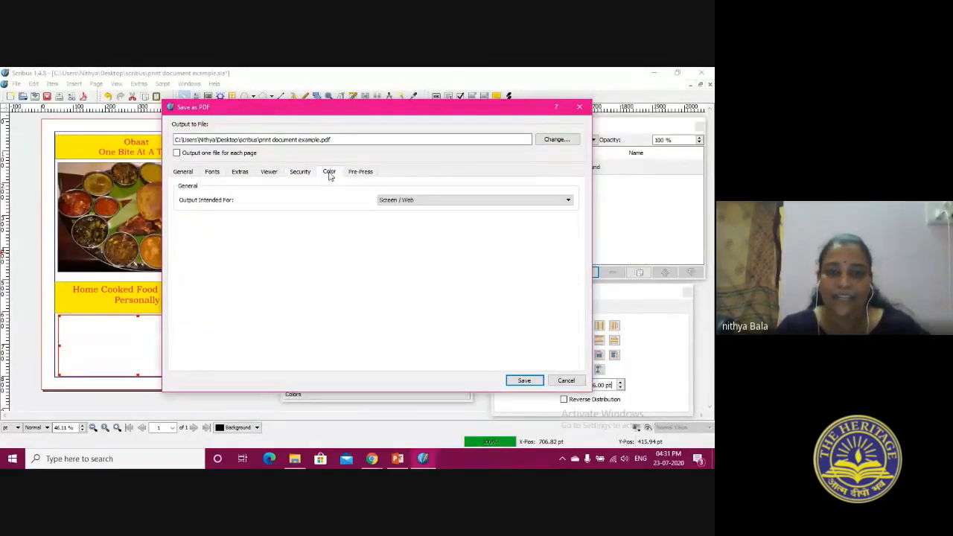
pyautogui.click(403, 201)
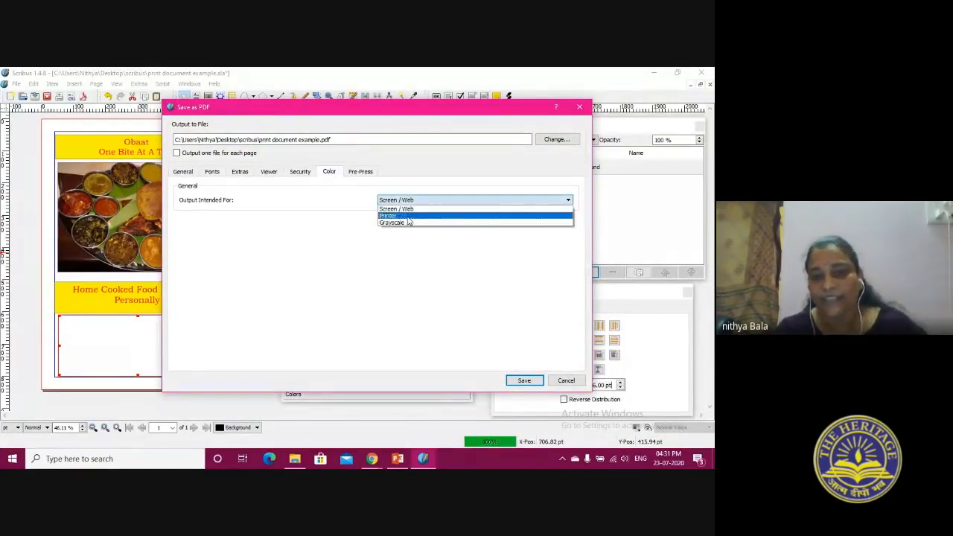
pyautogui.click(399, 305)
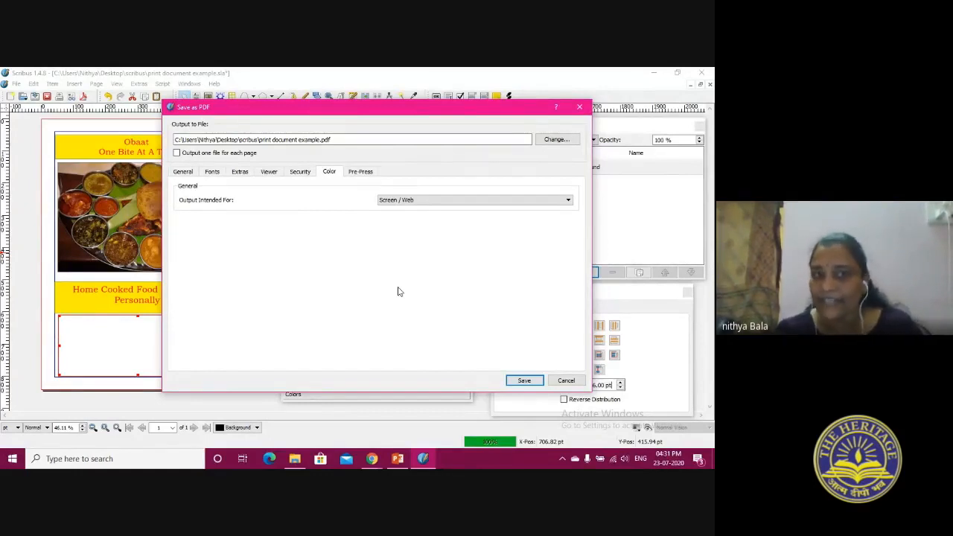
pyautogui.click(428, 200)
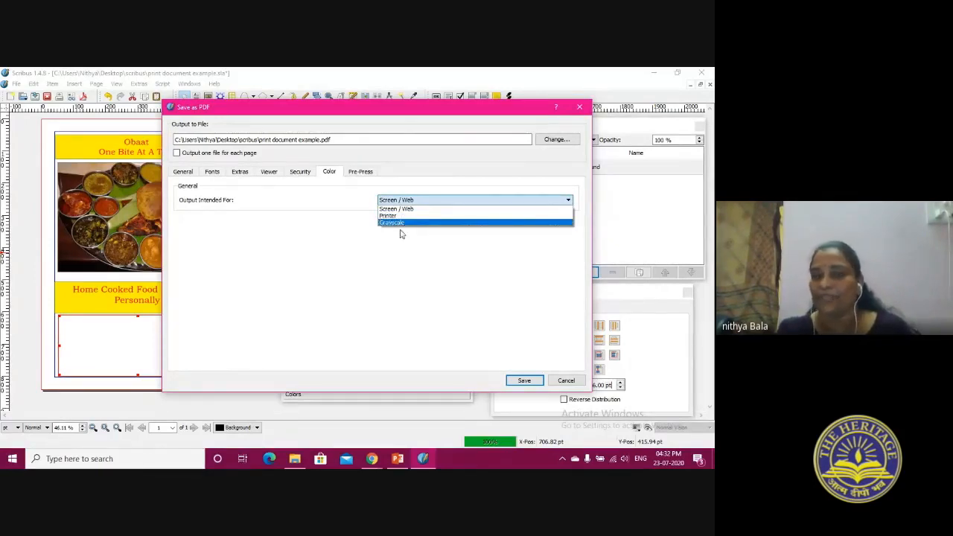
pyautogui.click(399, 215)
pyautogui.click(368, 173)
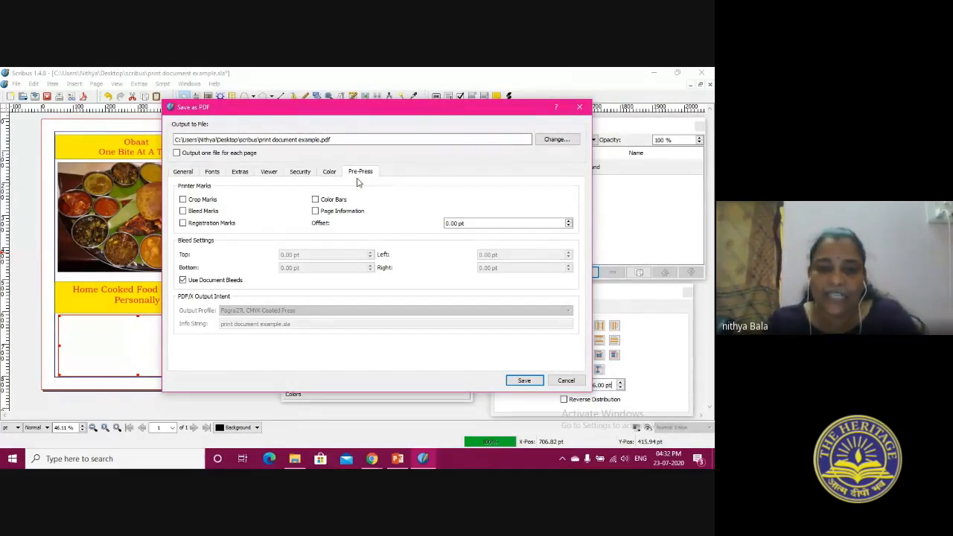
pyautogui.click(184, 172)
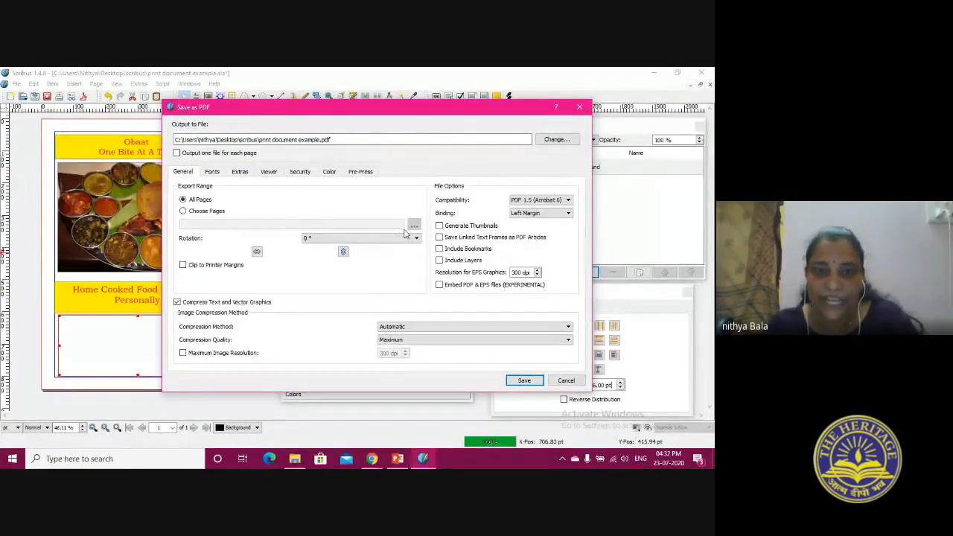
# Save the document as PDF with the chosen export settings and deselect the empty bottom text frame
pyautogui.click(524, 381)
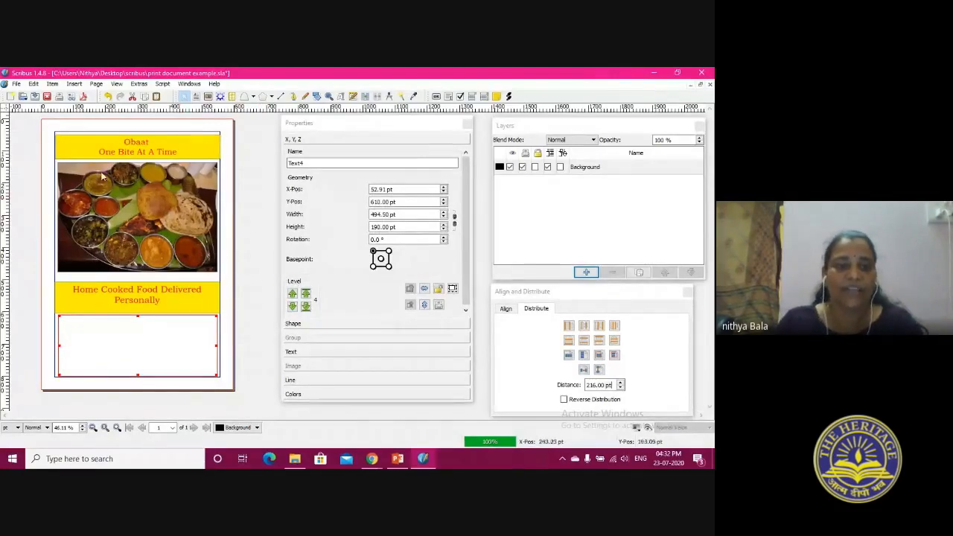
pyautogui.click(229, 238)
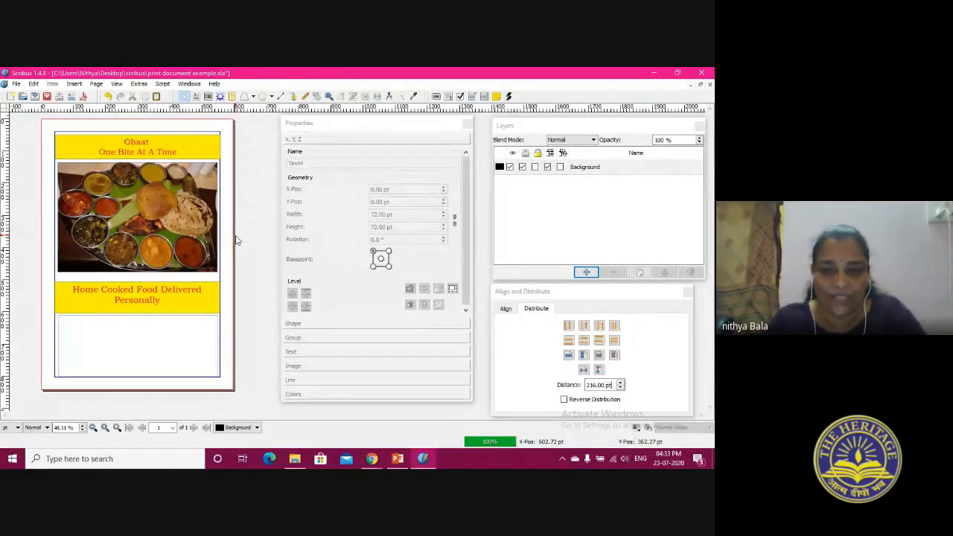
# Enable color management for the document after reviewing the profiles available for CMYK images
pyautogui.click(638, 429)
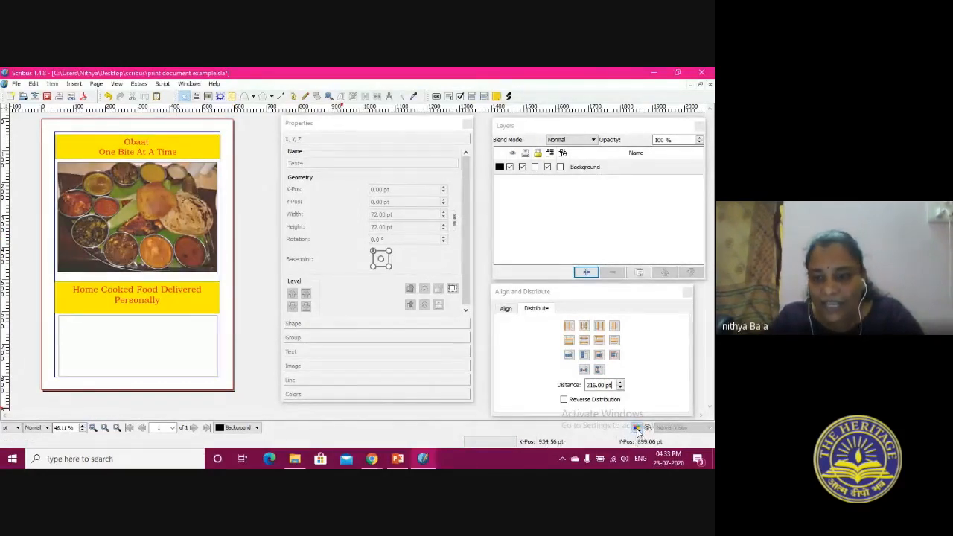
pyautogui.click(669, 441)
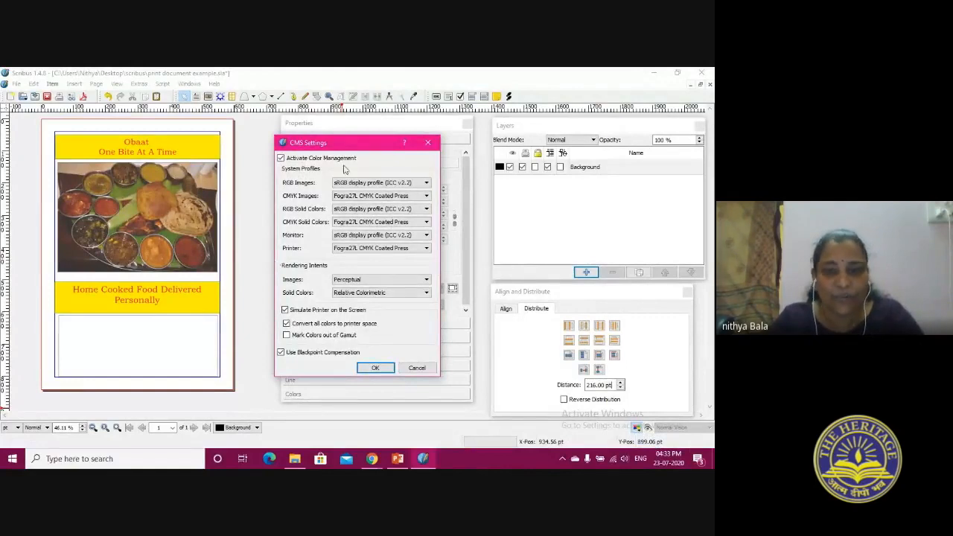
pyautogui.moveTo(343, 144); pyautogui.dragTo(285, 128)
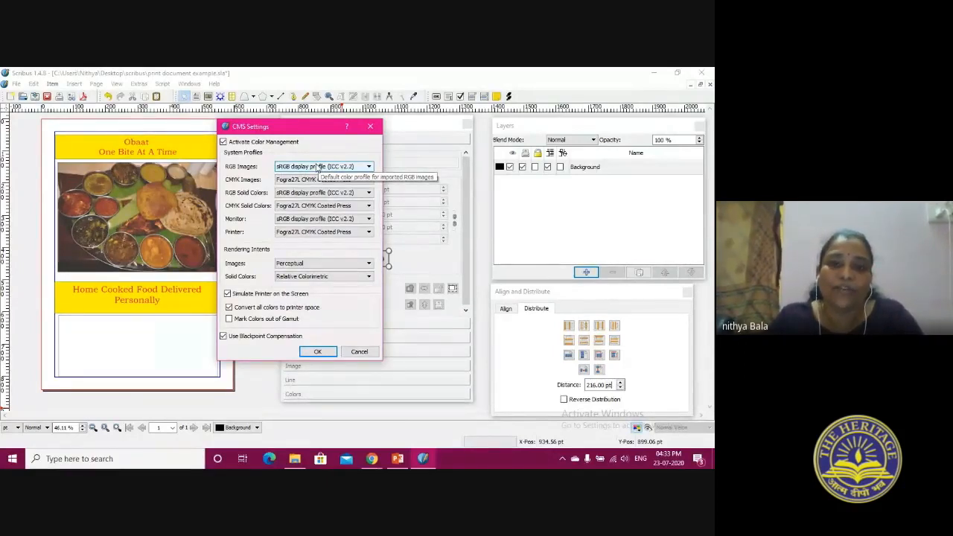
pyautogui.click(322, 180)
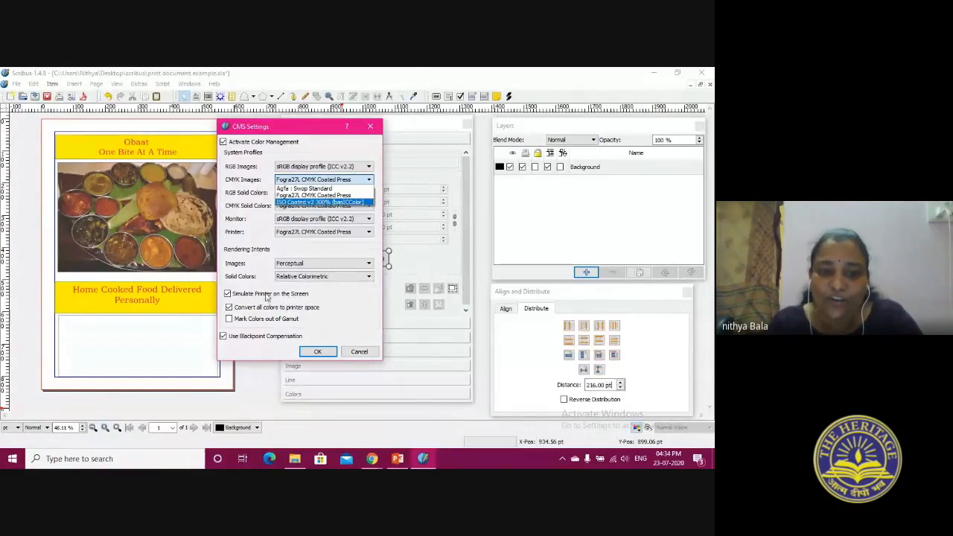
pyautogui.click(155, 345)
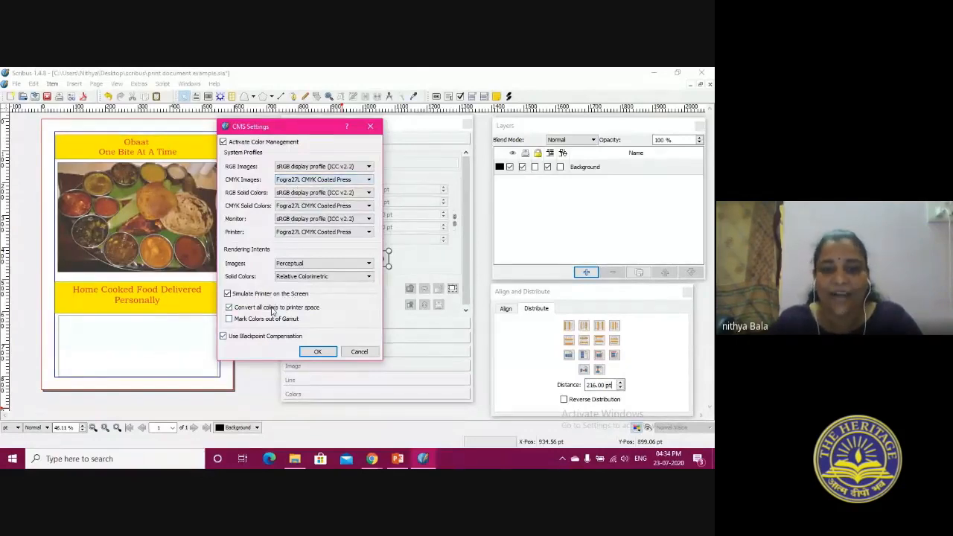
pyautogui.click(320, 352)
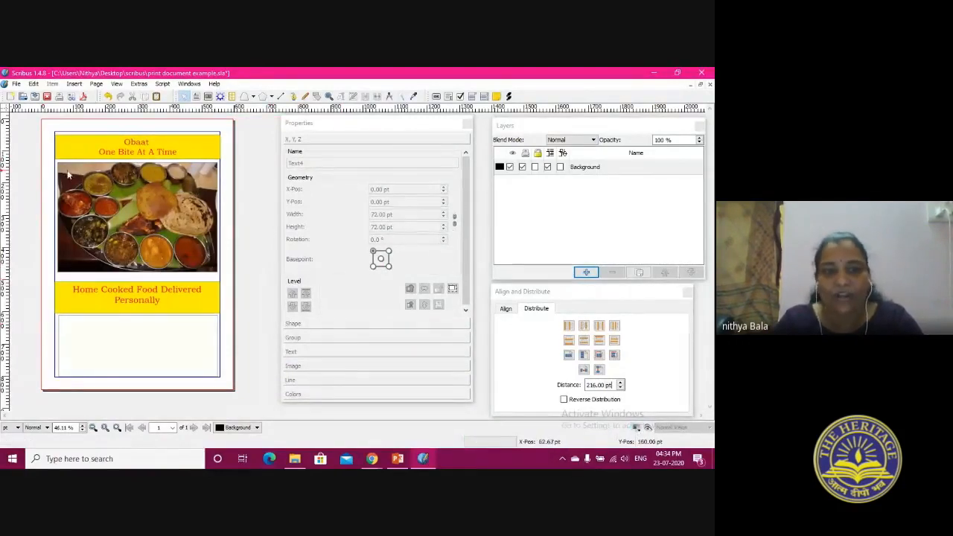
pyautogui.click(637, 429)
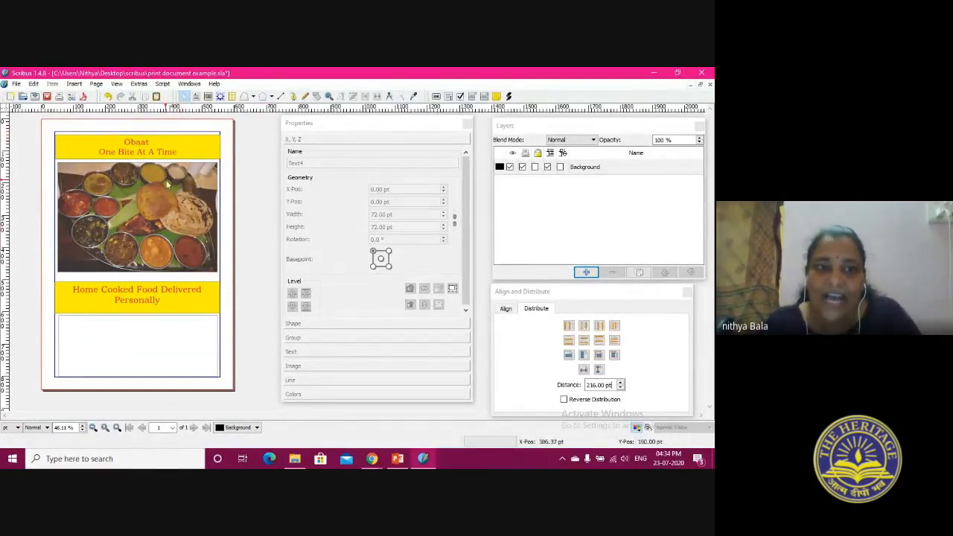
# Examine the export formats offered for the document with the food picture selected
pyautogui.click(159, 211)
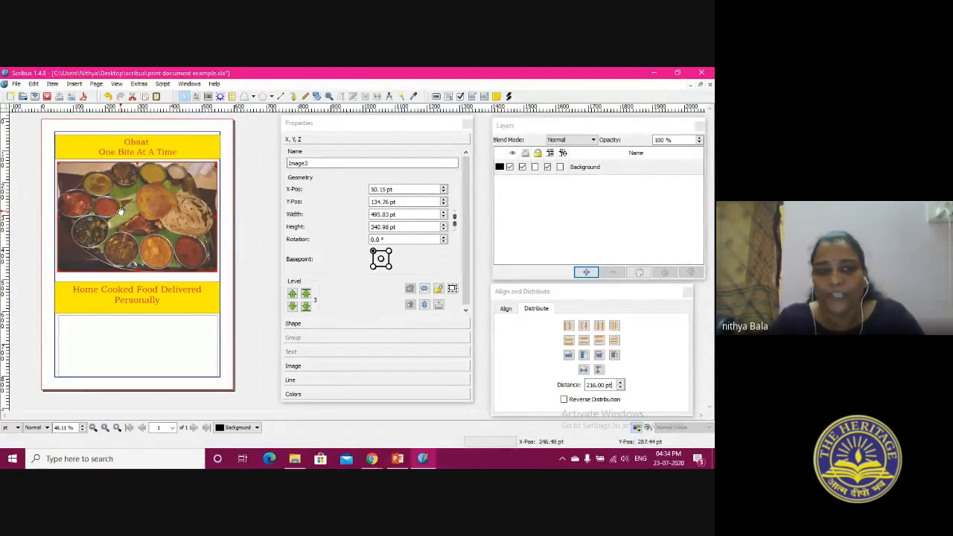
pyautogui.click(16, 84)
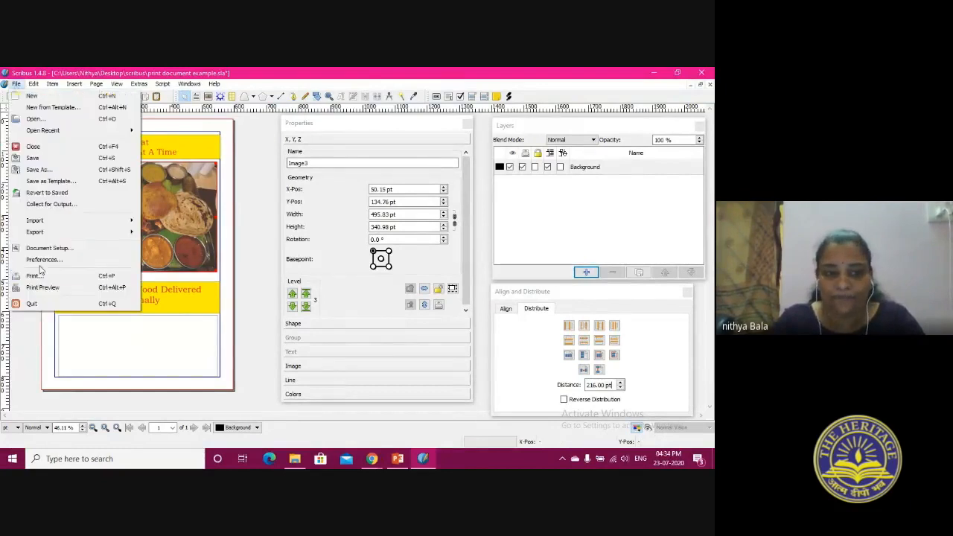
pyautogui.moveTo(38, 232)
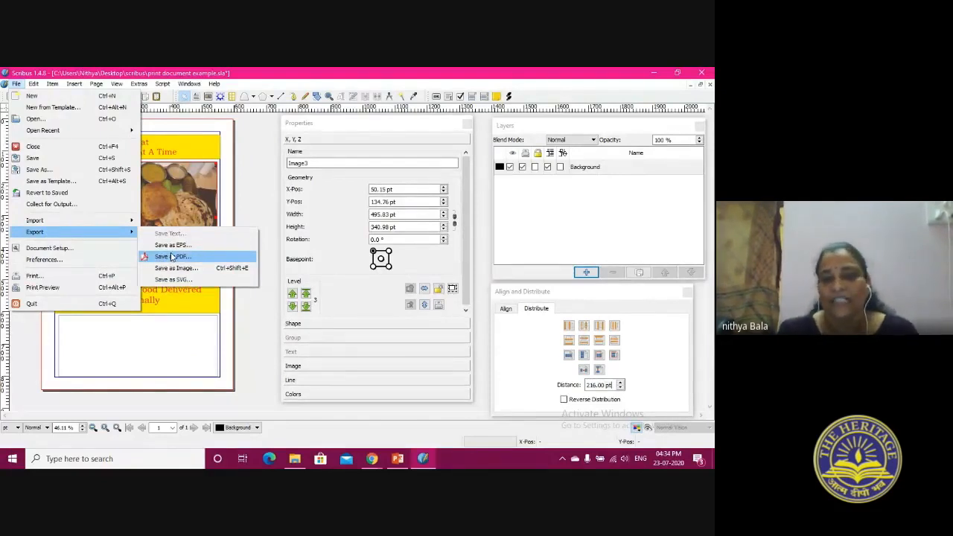
pyautogui.click(209, 351)
pyautogui.click(230, 255)
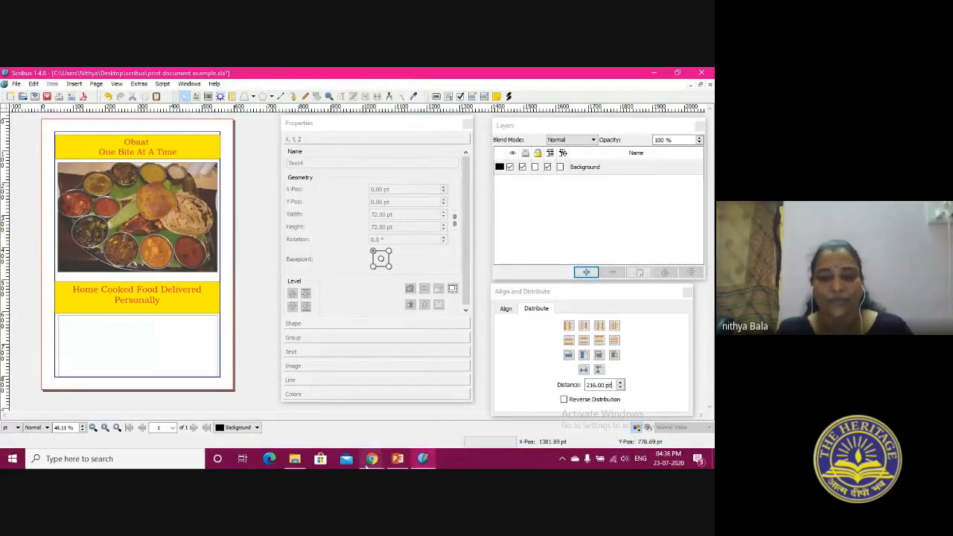
# Start a new CMYK document color and mix it to 62% cyan, 36% magenta and 32% yellow
pyautogui.moveTo(371, 460)
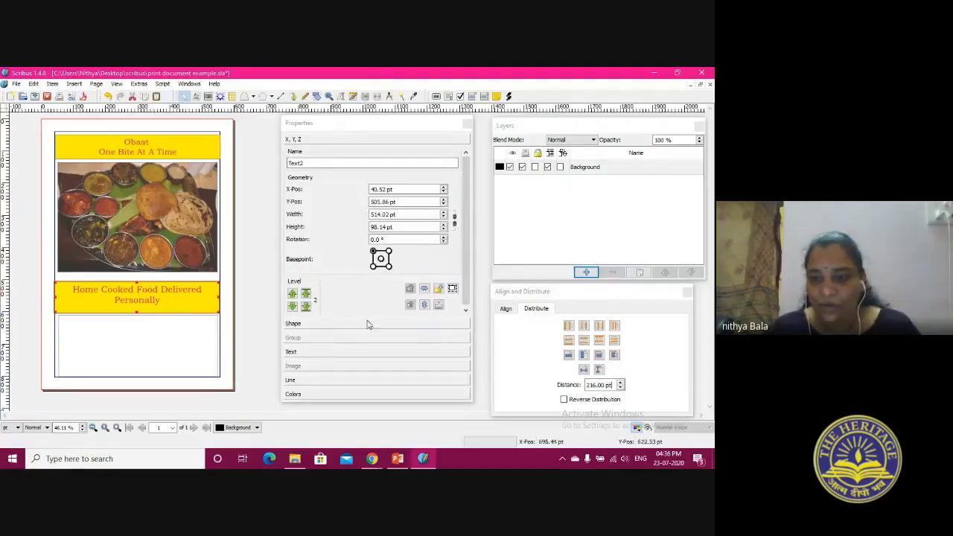
pyautogui.click(33, 84)
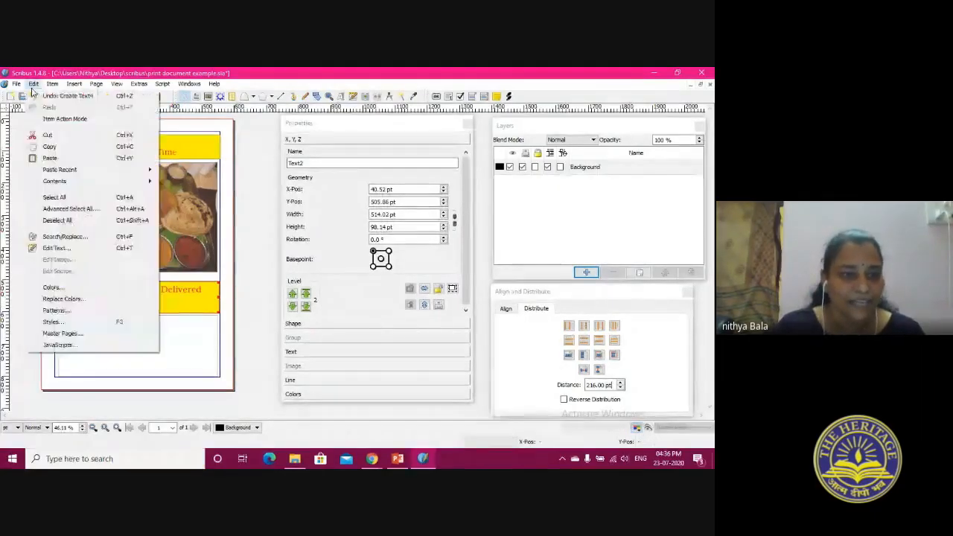
pyautogui.click(53, 287)
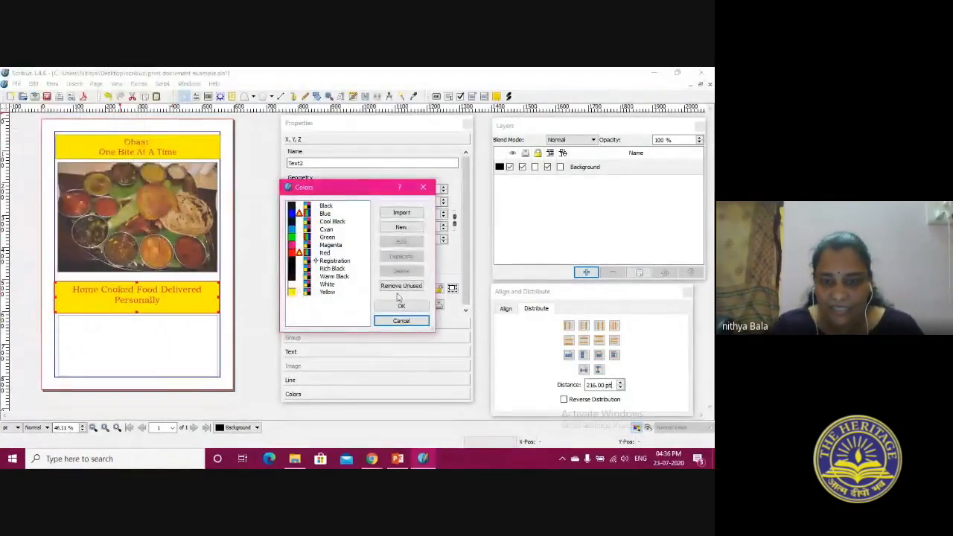
pyautogui.click(329, 262)
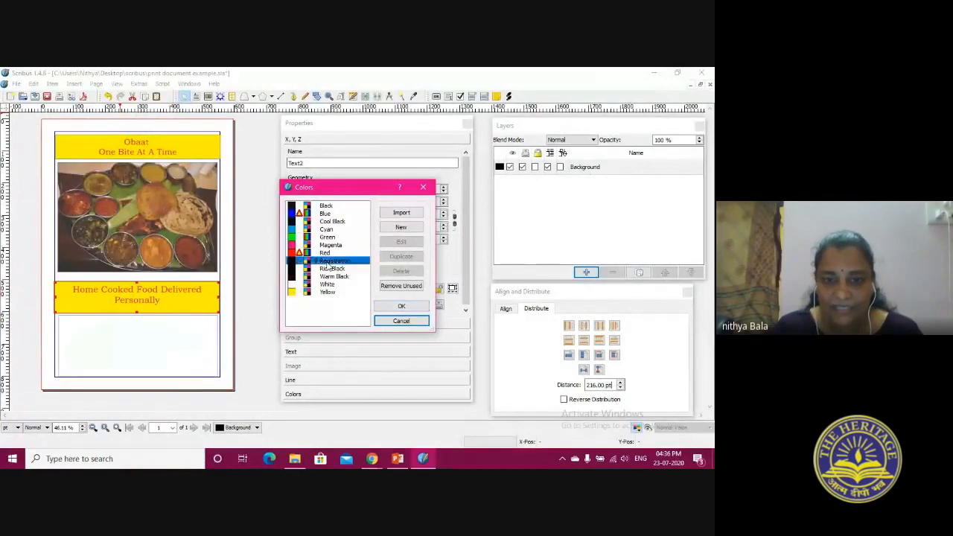
pyautogui.click(402, 227)
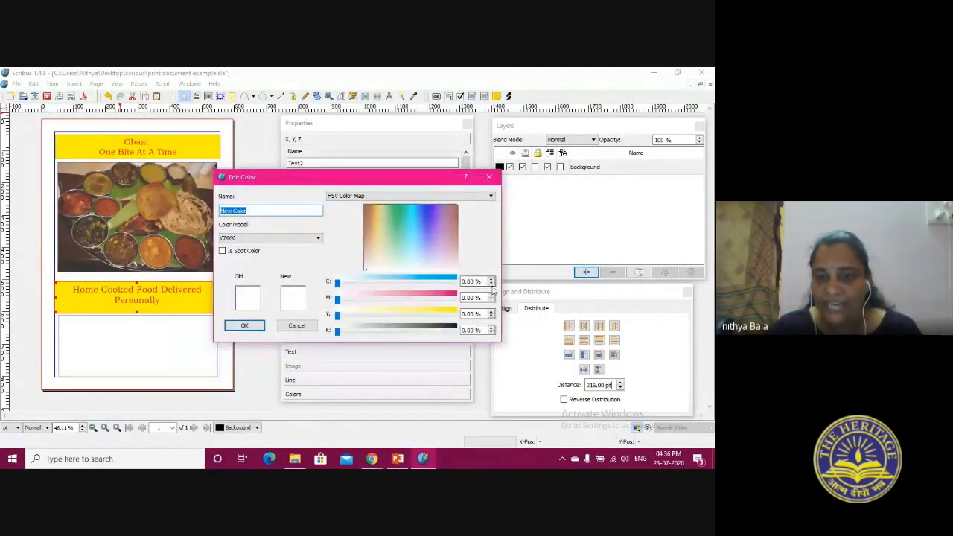
pyautogui.click(400, 247)
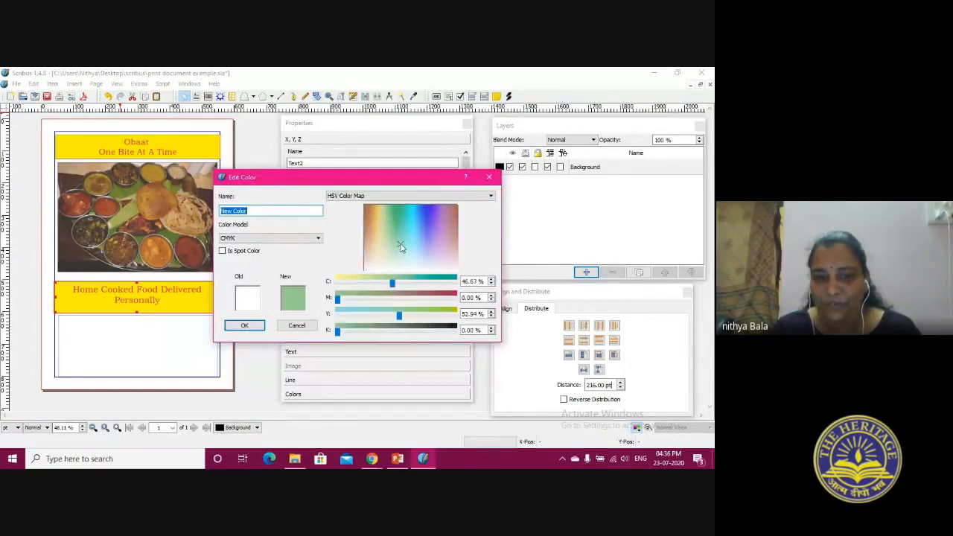
pyautogui.moveTo(392, 283); pyautogui.dragTo(408, 283)
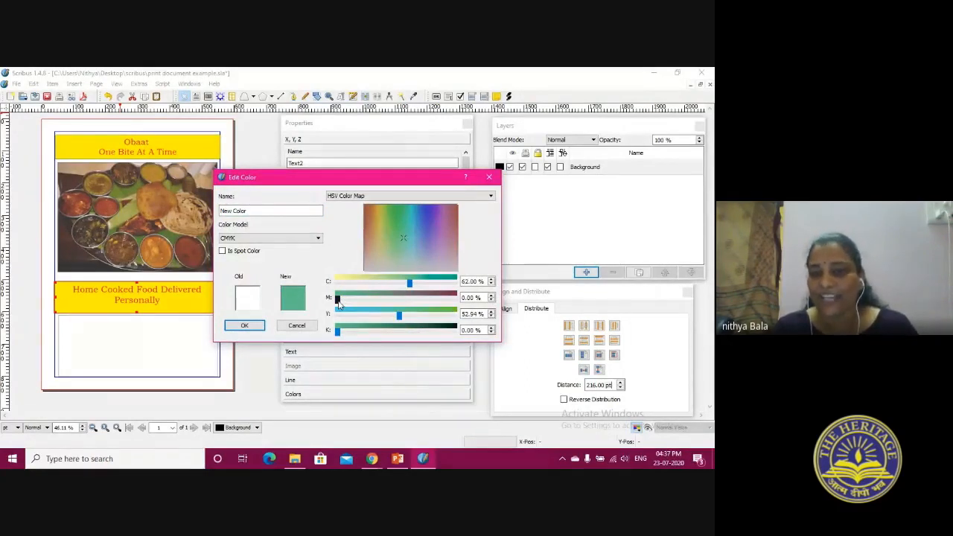
pyautogui.moveTo(339, 301); pyautogui.dragTo(376, 320)
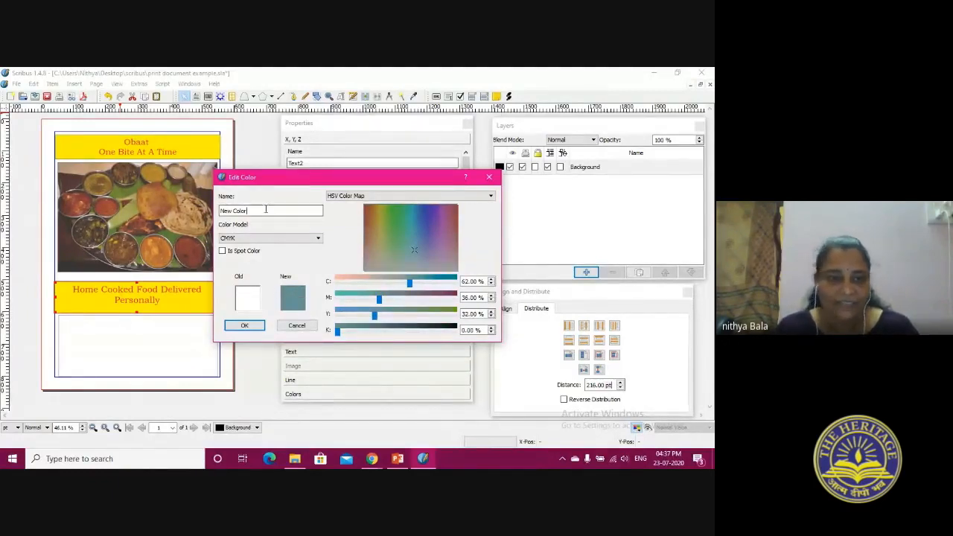
# Name the new color skybrown, mark it as a spot color, and set its black to 13%
pyautogui.doubleClick(266, 210)
pyautogui.write('s')
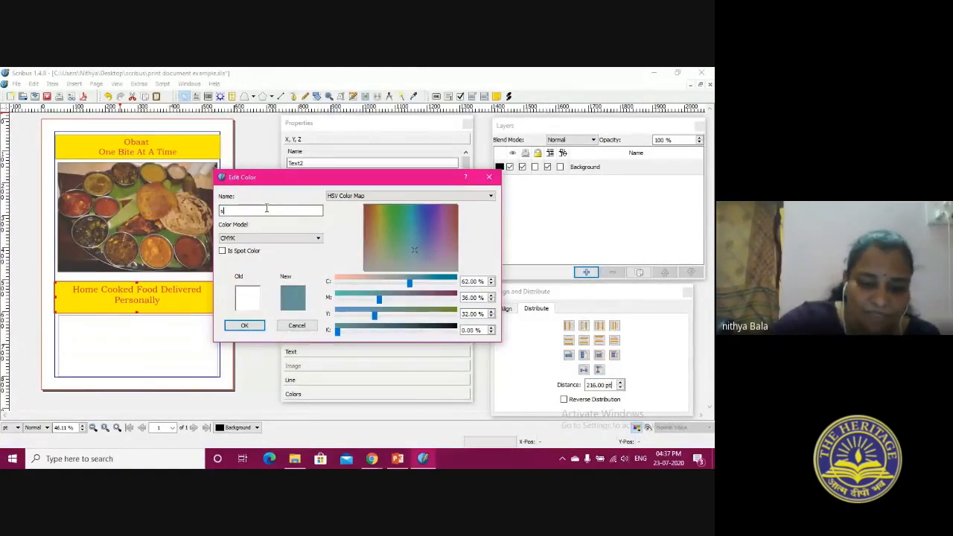
pyautogui.write('kybrown')
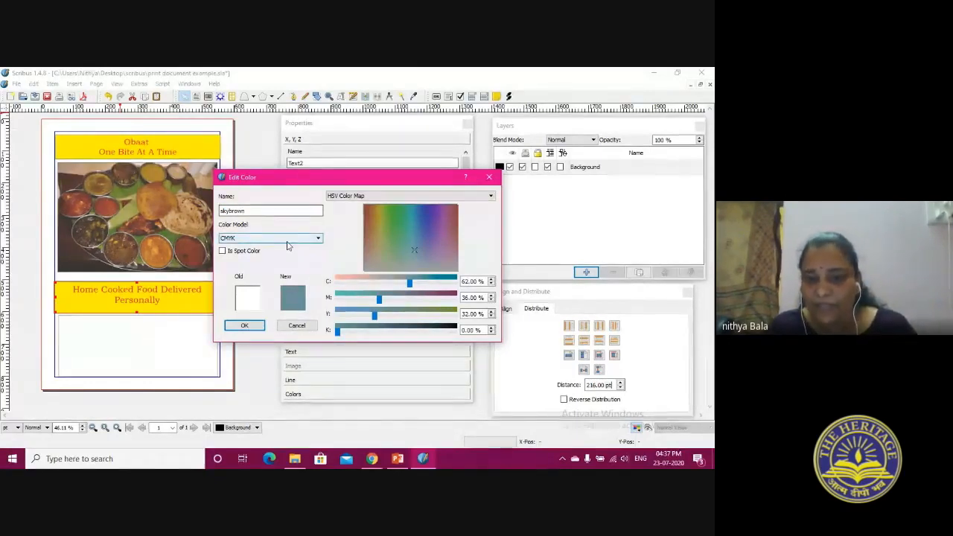
pyautogui.click(257, 251)
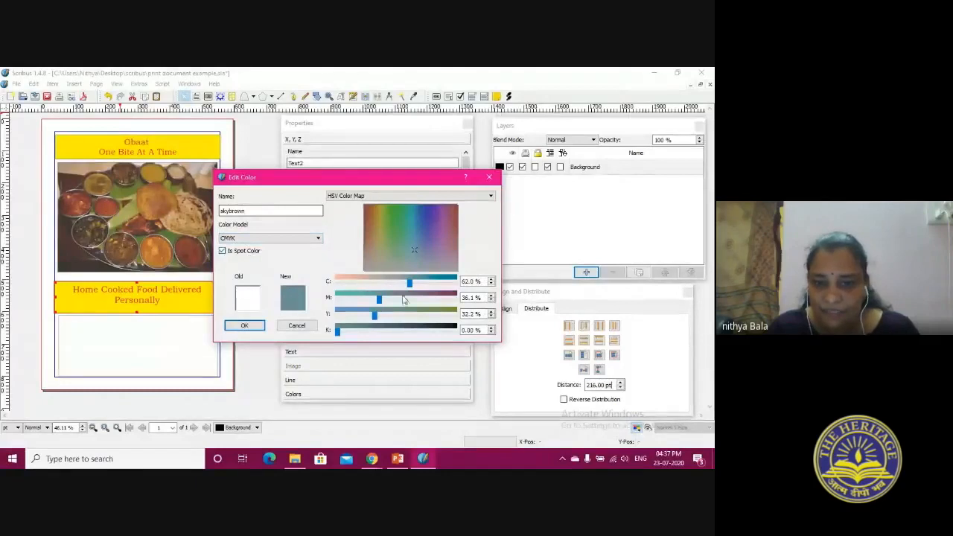
pyautogui.moveTo(337, 331); pyautogui.dragTo(353, 334)
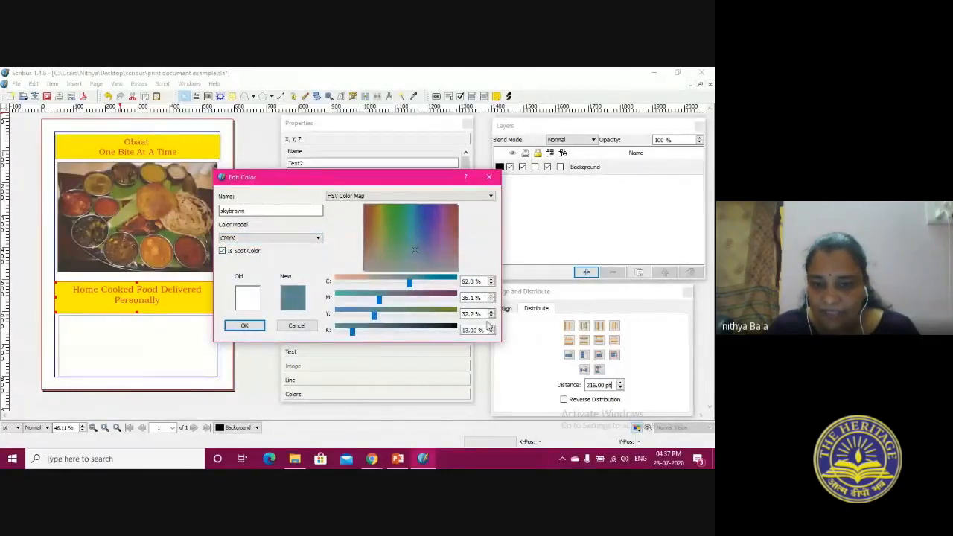
pyautogui.click(245, 326)
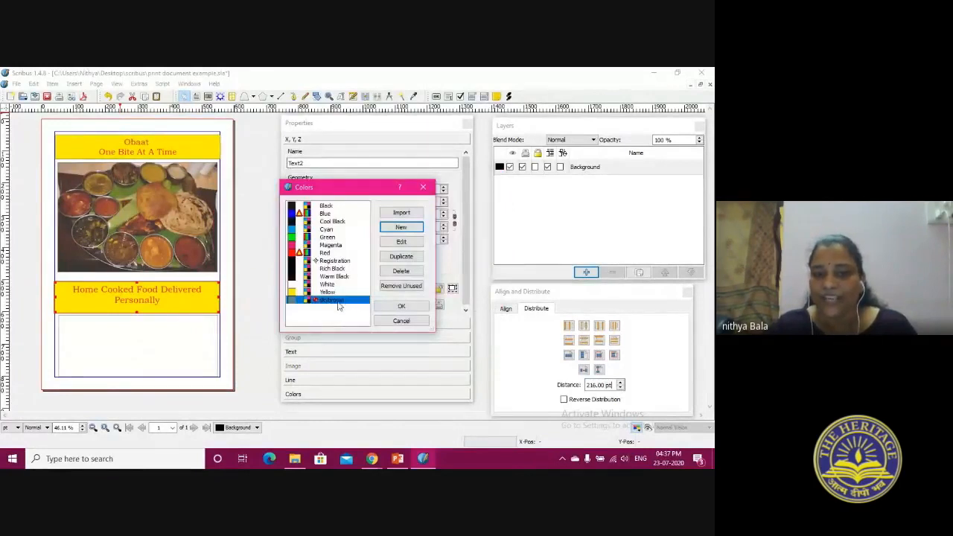
# Try yellow swatches from the All Color Kit set for skybrown, including FFFF7F, FFFF00 and FFF994, and leave the color editor
pyautogui.click(406, 242)
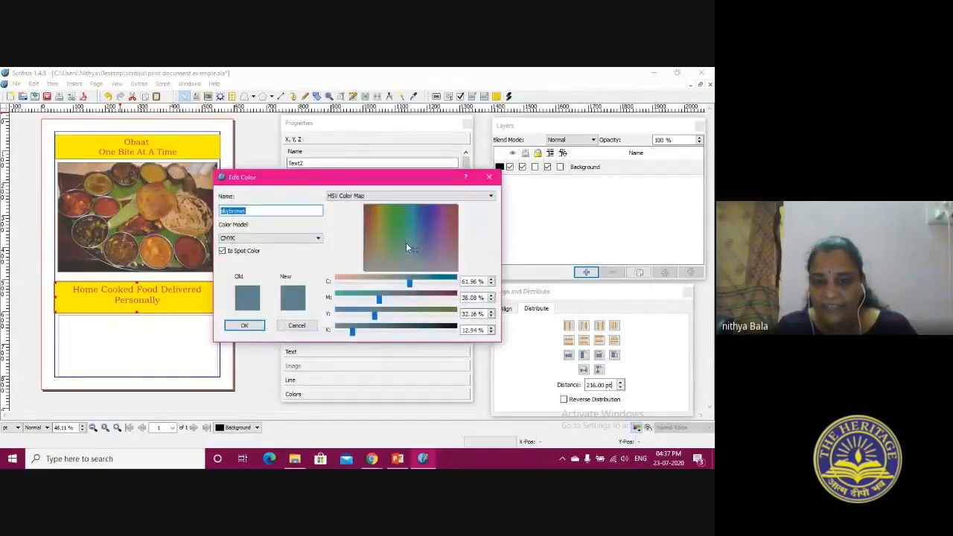
pyautogui.click(489, 196)
pyautogui.click(449, 226)
pyautogui.moveTo(488, 226); pyautogui.dragTo(491, 258)
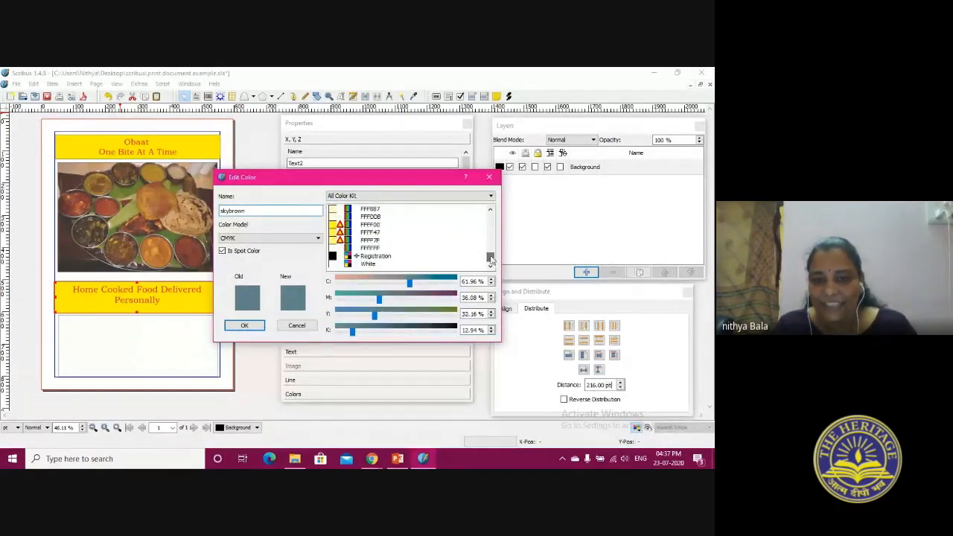
pyautogui.click(370, 241)
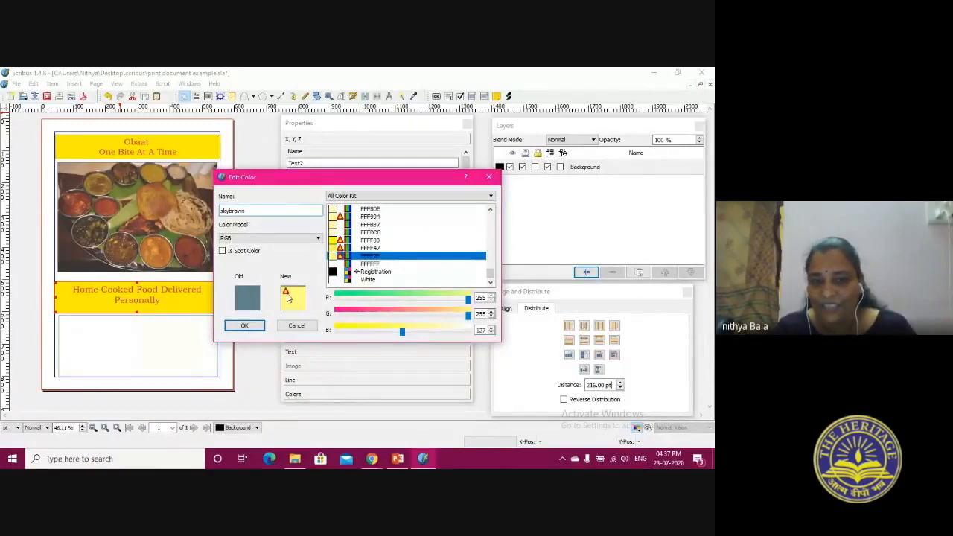
pyautogui.click(375, 241)
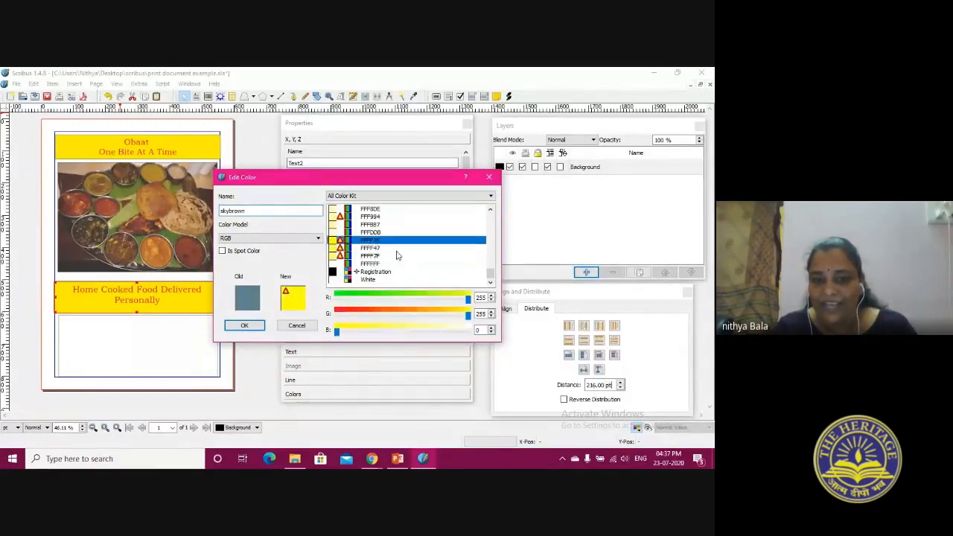
pyautogui.click(370, 224)
pyautogui.click(370, 216)
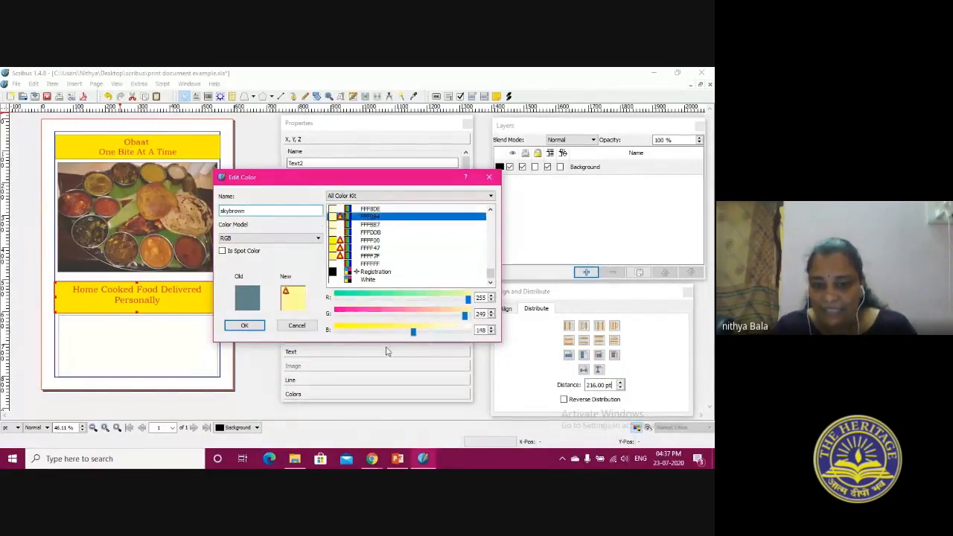
pyautogui.moveTo(372, 459)
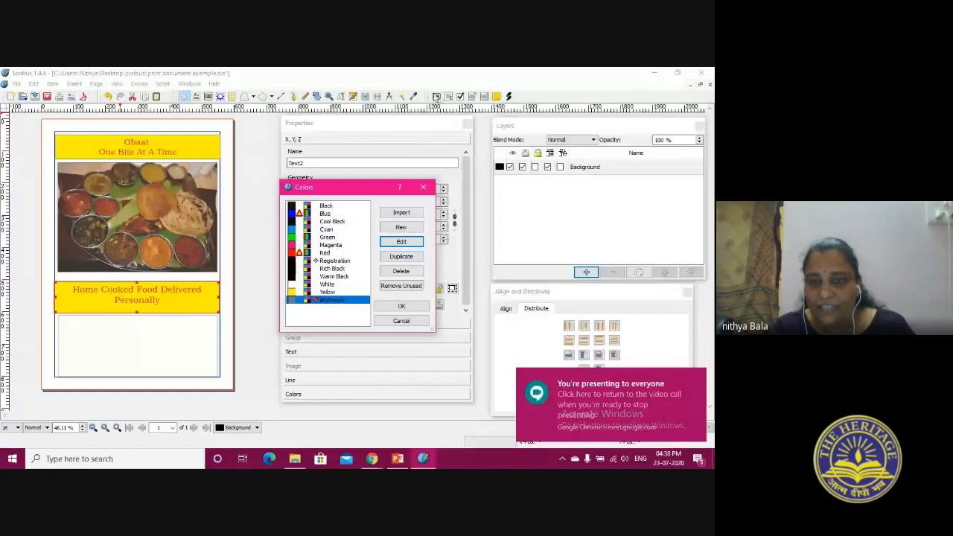
pyautogui.click(423, 187)
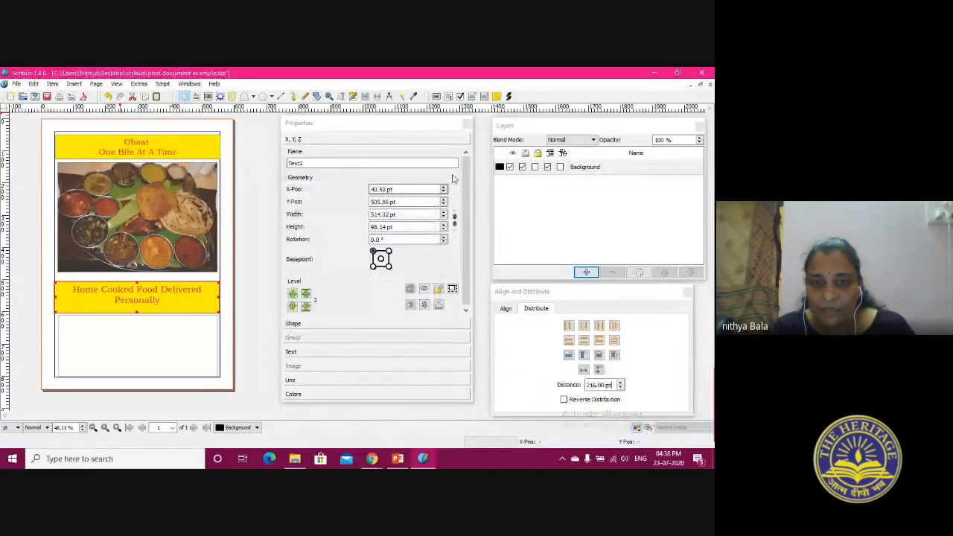
# Draw a PDF text field, a check box and a third form field about 176 pt wide inside the page's lowest frame, and preview the page
pyautogui.moveTo(428, 96); pyautogui.dragTo(457, 95)
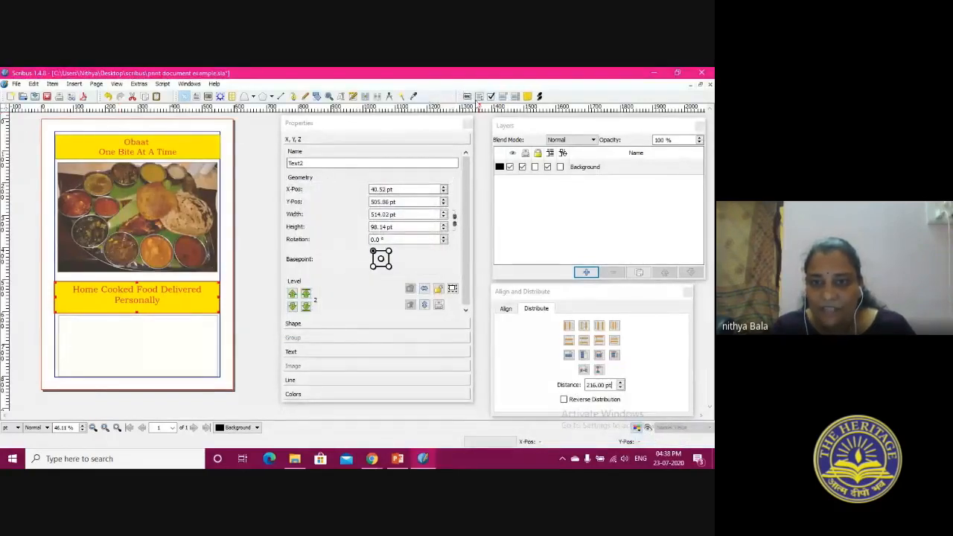
pyautogui.click(481, 99)
pyautogui.moveTo(143, 326); pyautogui.dragTo(182, 349)
pyautogui.click(491, 96)
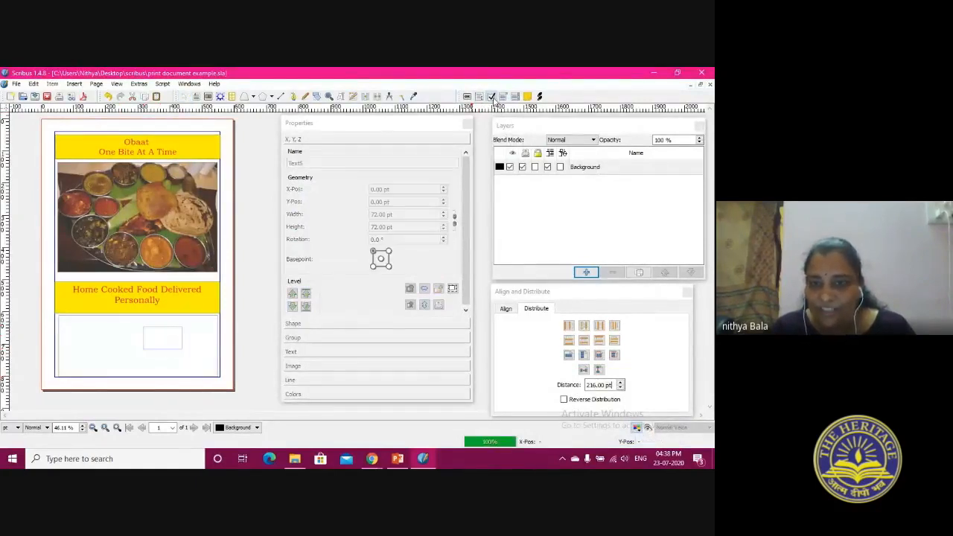
pyautogui.moveTo(99, 326)
pyautogui.mouseDown()
pyautogui.moveTo(132, 360)
pyautogui.moveTo(206, 371)
pyautogui.mouseUp()
pyautogui.click(467, 96)
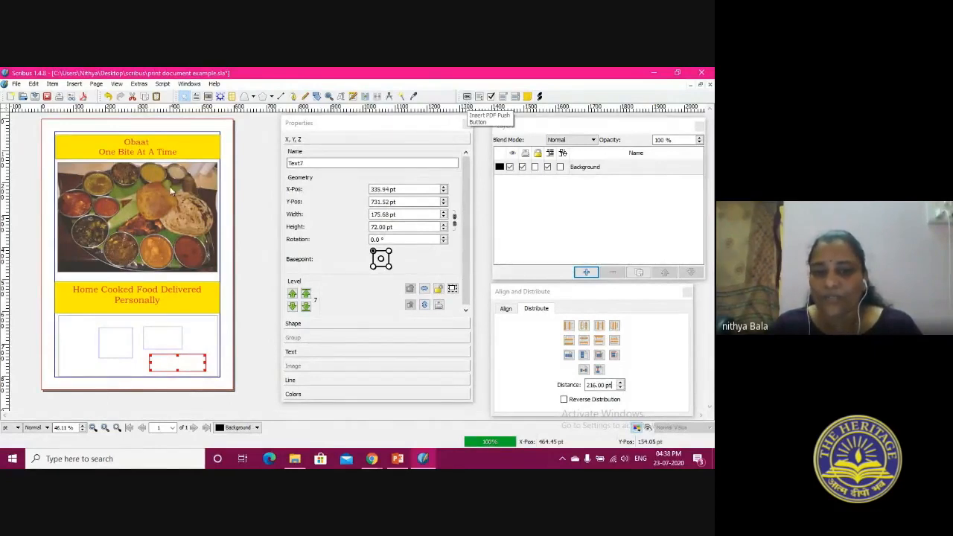
pyautogui.click(647, 428)
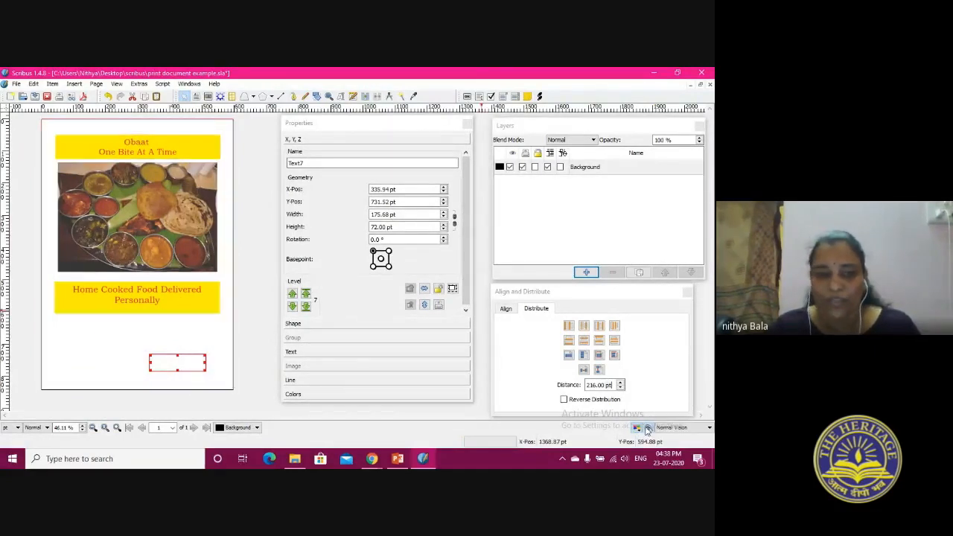
pyautogui.click(647, 429)
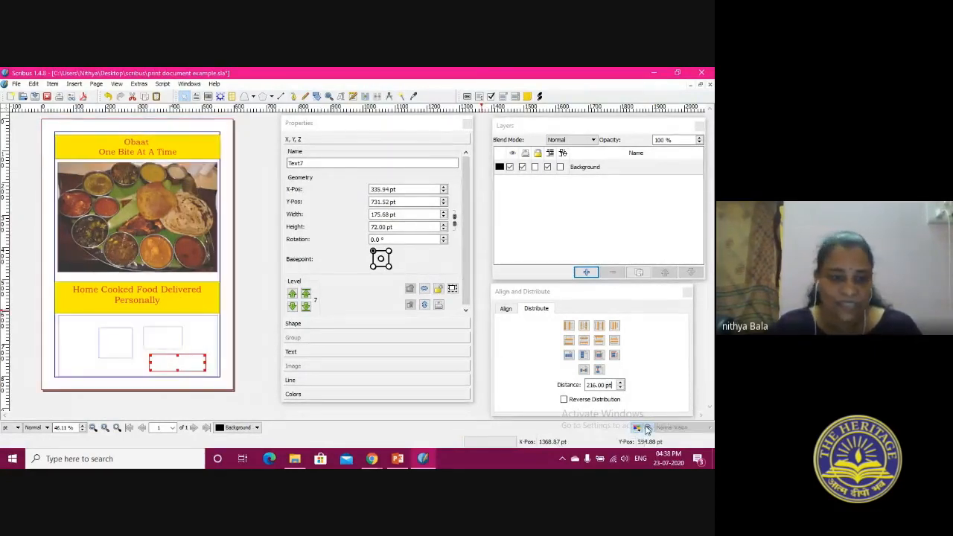
# Delete the large empty text frame behind the three form fields below the caption
pyautogui.click(67, 325)
pyautogui.rightClick(67, 326)
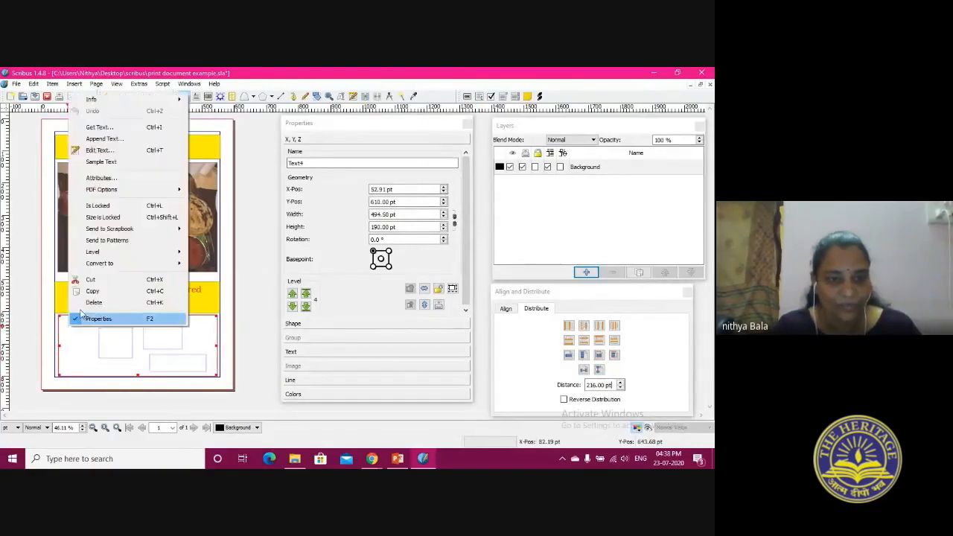
pyautogui.click(86, 310)
pyautogui.click(169, 341)
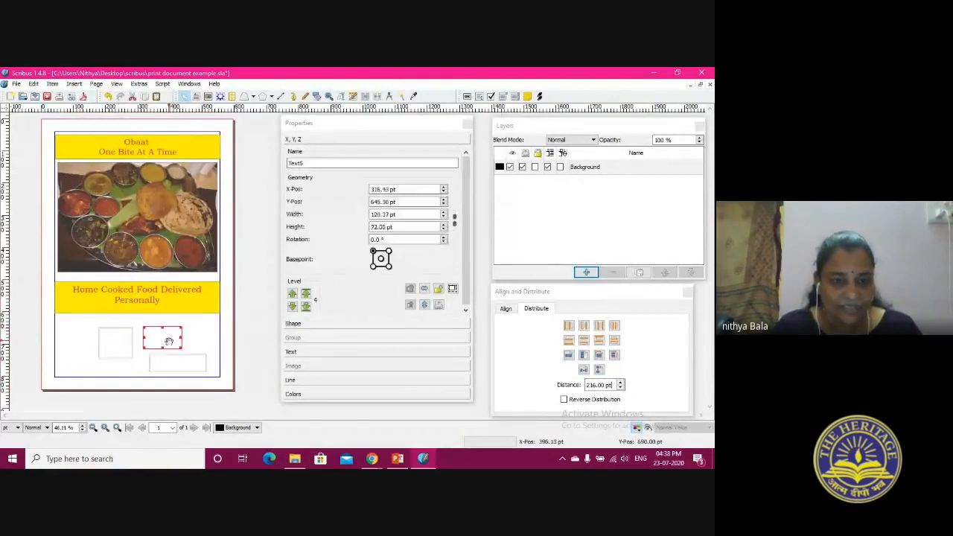
pyautogui.click(186, 368)
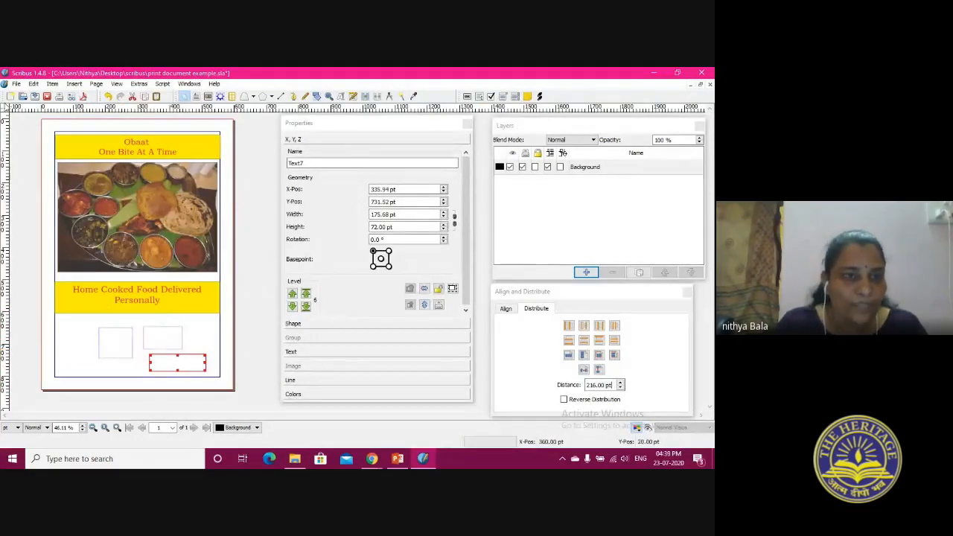
# Create a new single-page A4 portrait document with 40 pt margins and fit the page in view
pyautogui.click(10, 97)
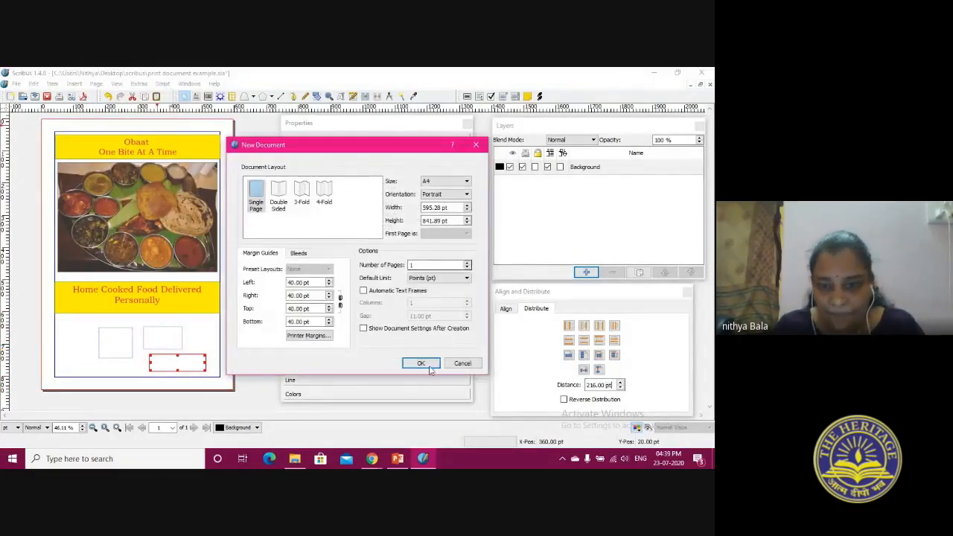
pyautogui.click(427, 365)
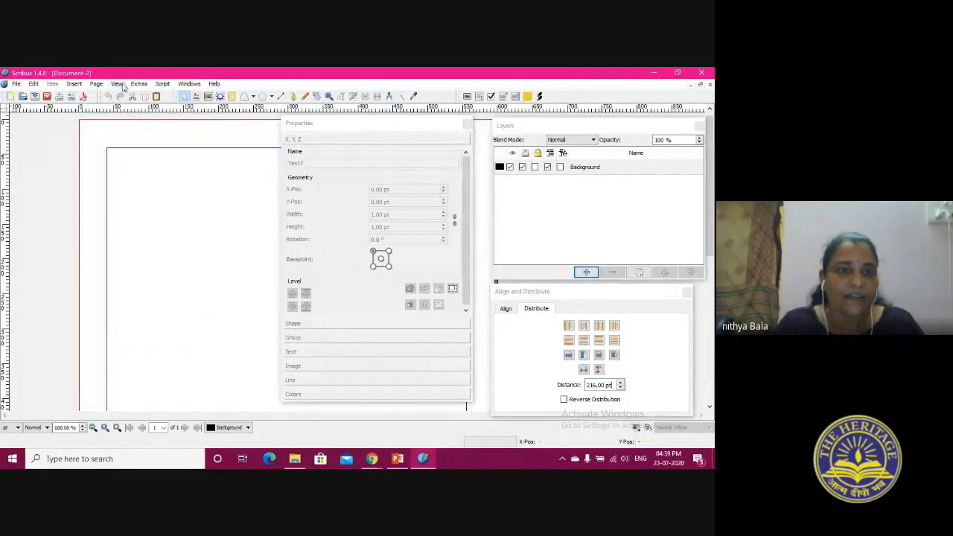
pyautogui.click(117, 84)
pyautogui.click(138, 94)
# Draw a PDF push button about 125 by 107 pt in the lower middle of the page and keep it selected
pyautogui.click(467, 97)
pyautogui.moveTo(117, 296); pyautogui.dragTo(157, 329)
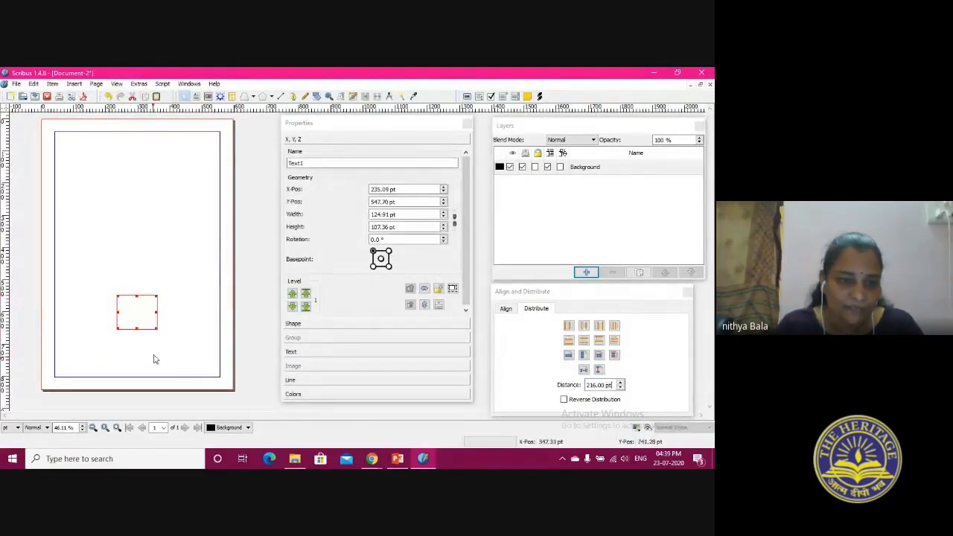
pyautogui.rightClick(144, 308)
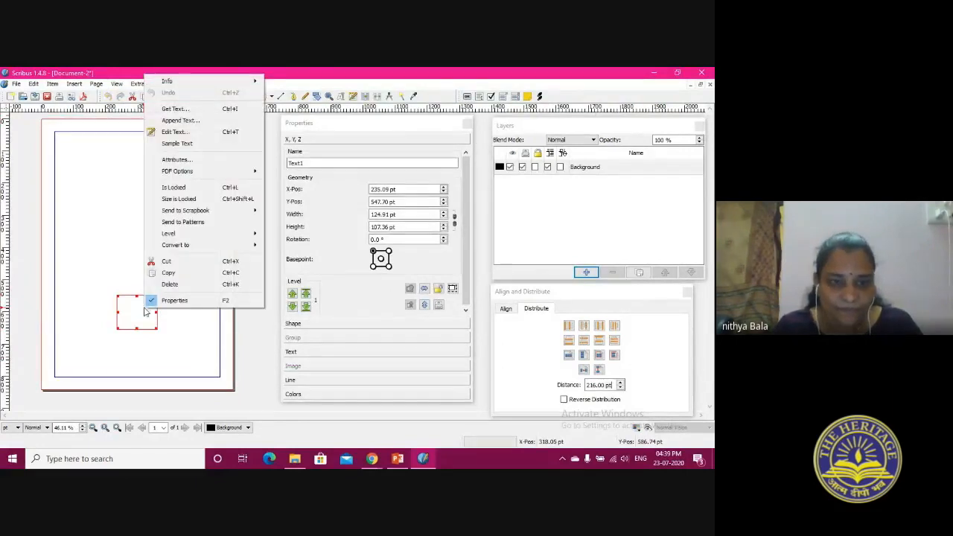
pyautogui.click(184, 352)
pyautogui.click(183, 352)
pyautogui.click(123, 318)
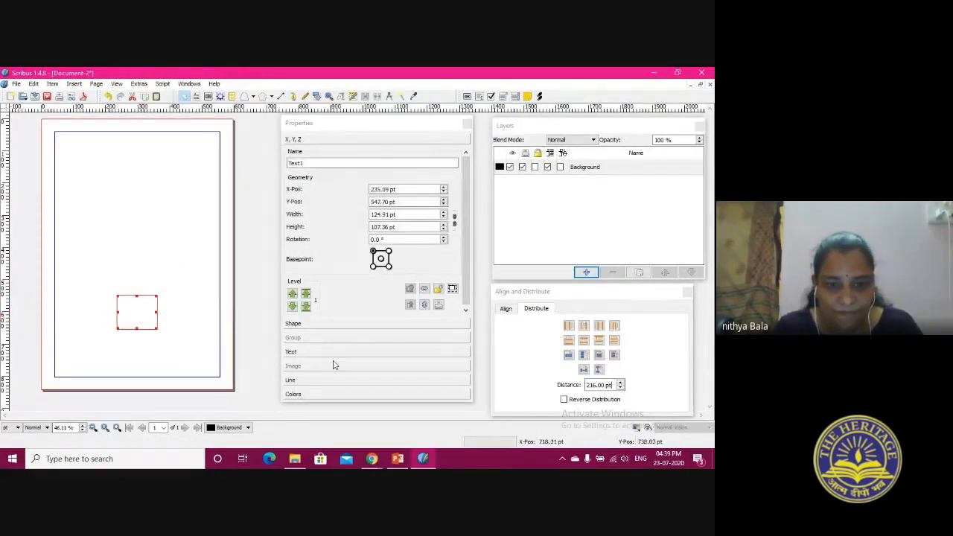
# Examine the push button's shape, text and line properties
pyautogui.click(304, 329)
pyautogui.click(304, 329)
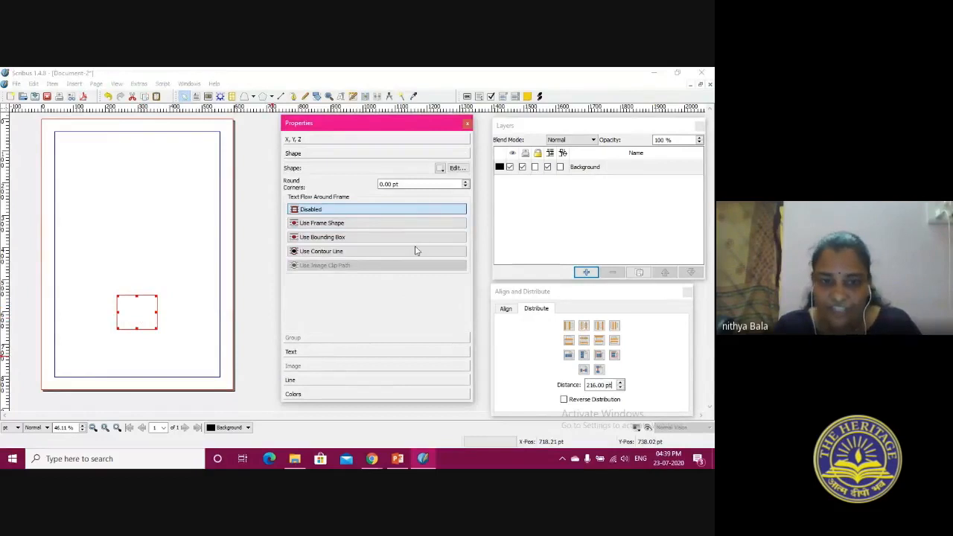
pyautogui.click(364, 353)
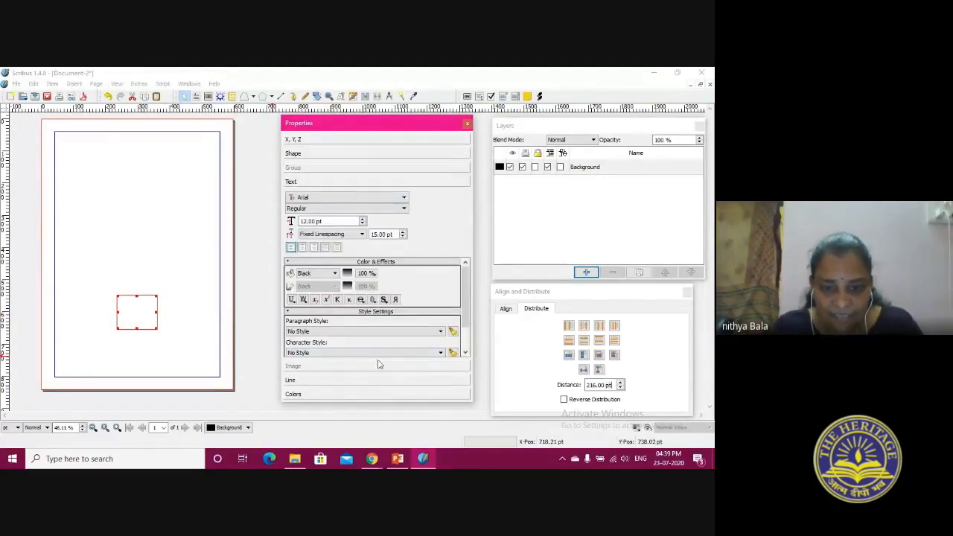
pyautogui.click(359, 381)
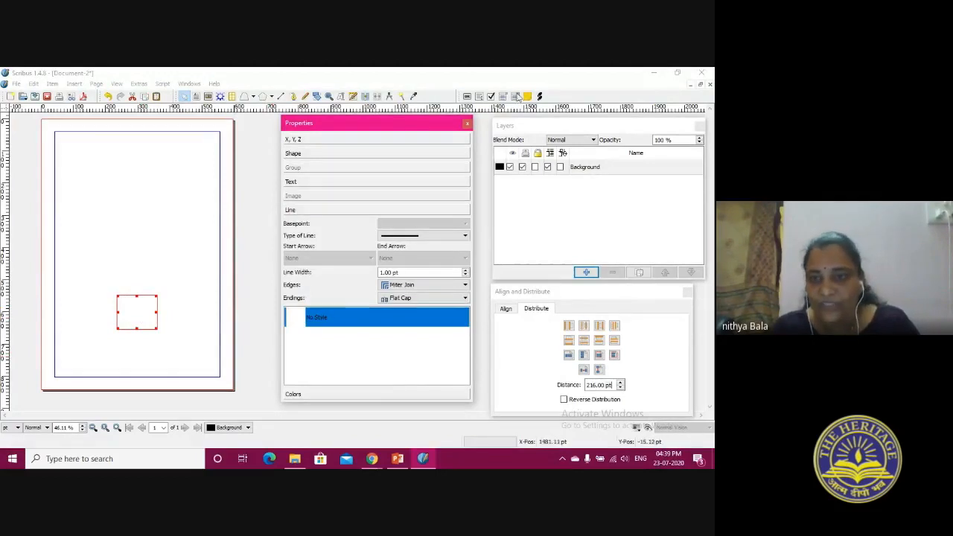
# Draw a PDF text field about 165 by 128 pt and move it up to about X 327 pt, Y 97 pt
pyautogui.click(480, 98)
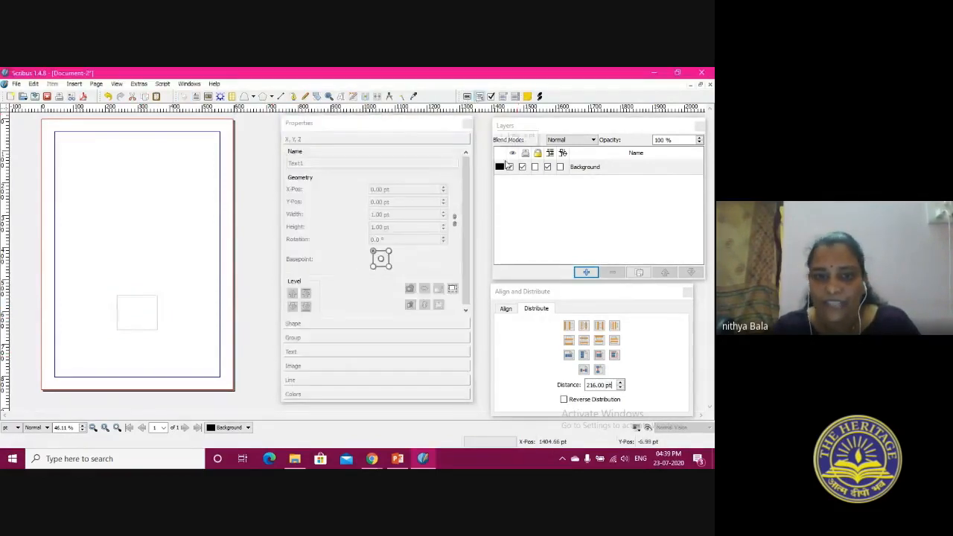
pyautogui.moveTo(146, 186); pyautogui.dragTo(198, 226)
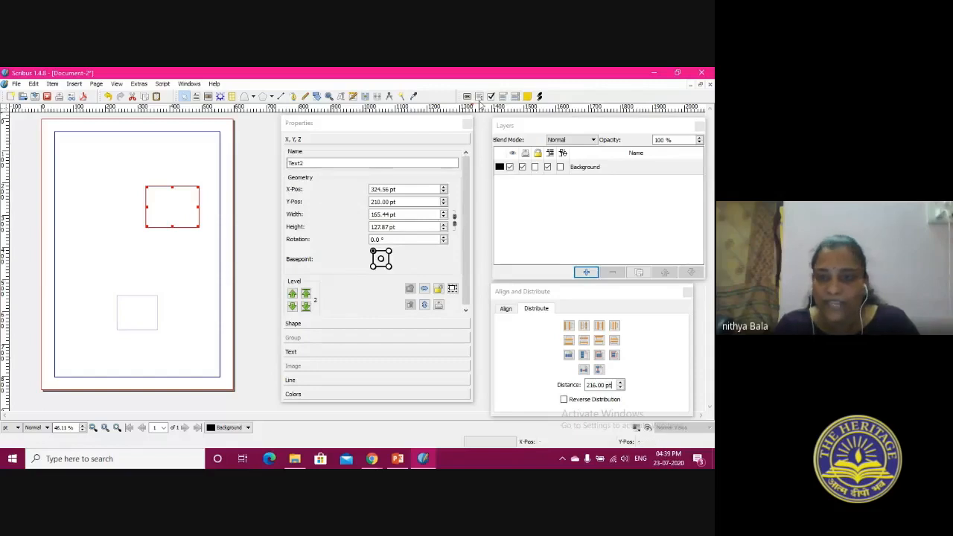
pyautogui.moveTo(79, 183); pyautogui.dragTo(171, 187)
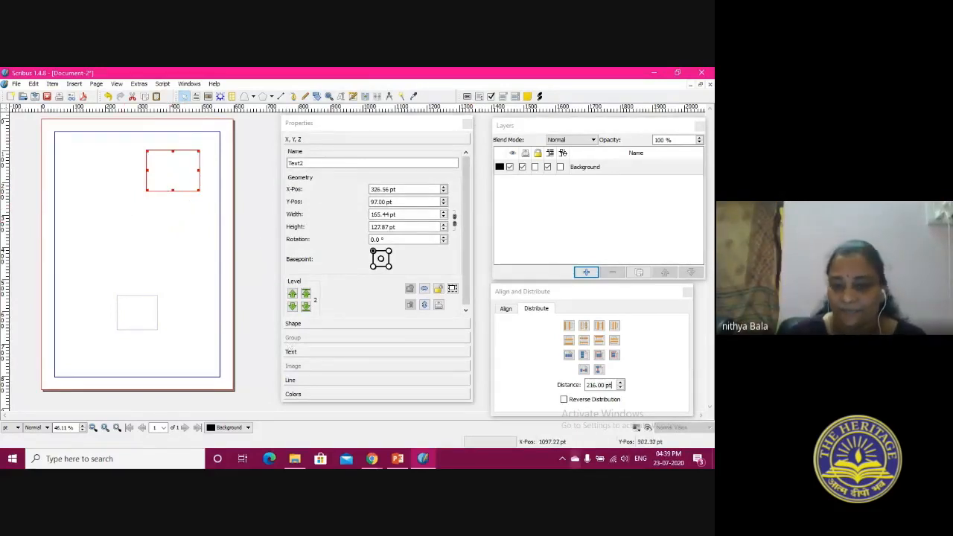
pyautogui.moveTo(400, 460)
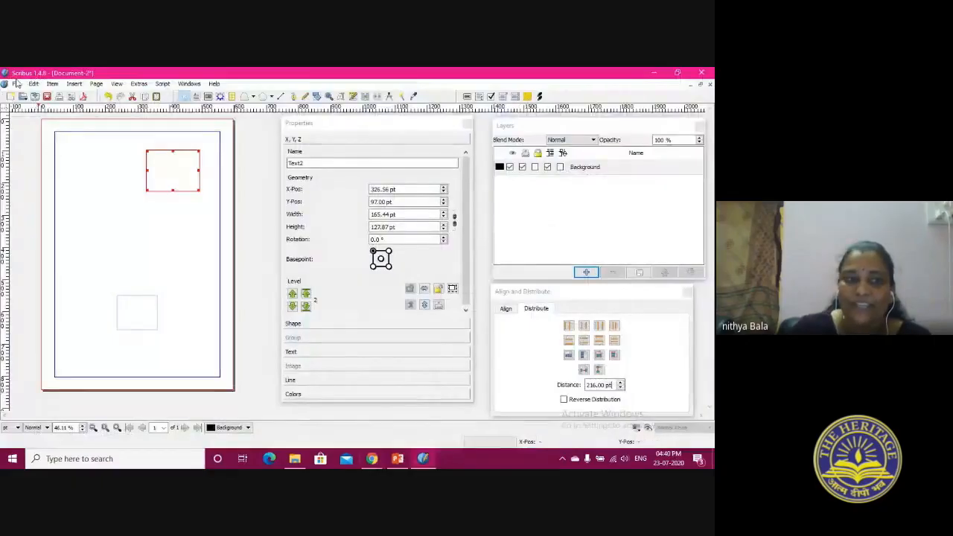
# Start exporting the document as PDF, review the viewer settings and enable presentation effects
pyautogui.click(16, 83)
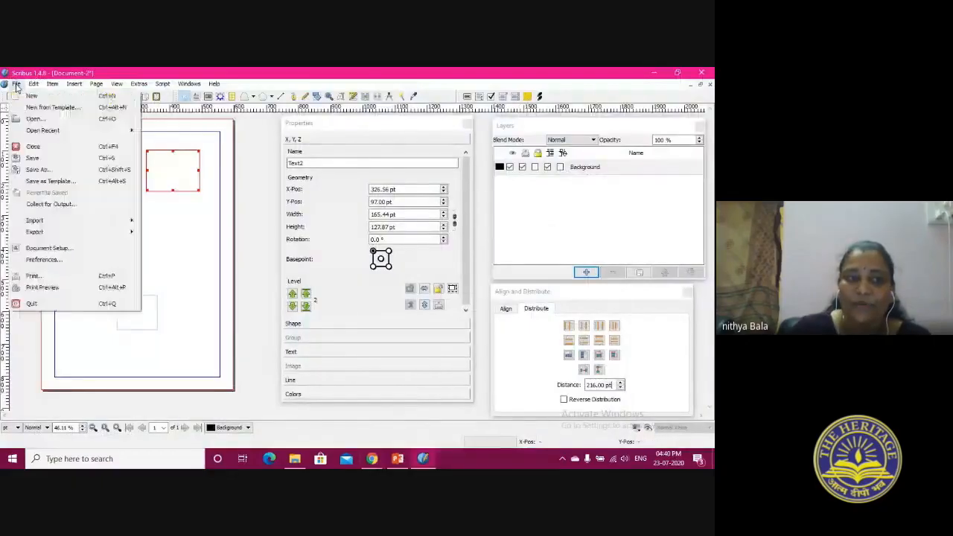
pyautogui.moveTo(45, 233)
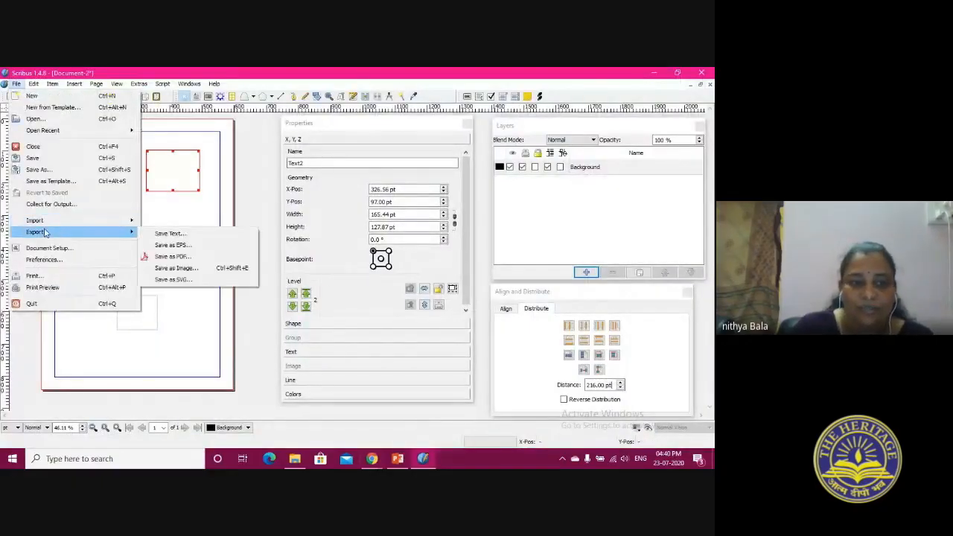
pyautogui.click(174, 256)
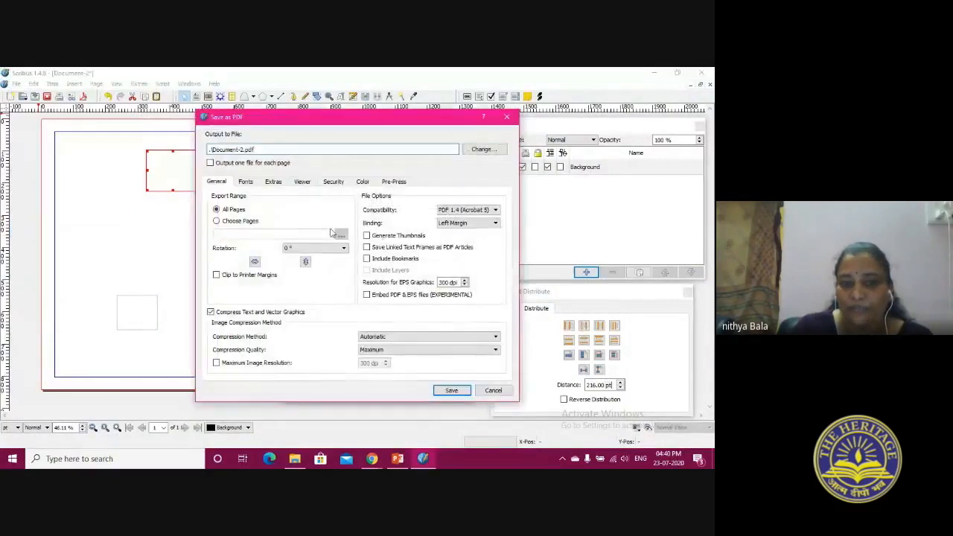
pyautogui.click(302, 182)
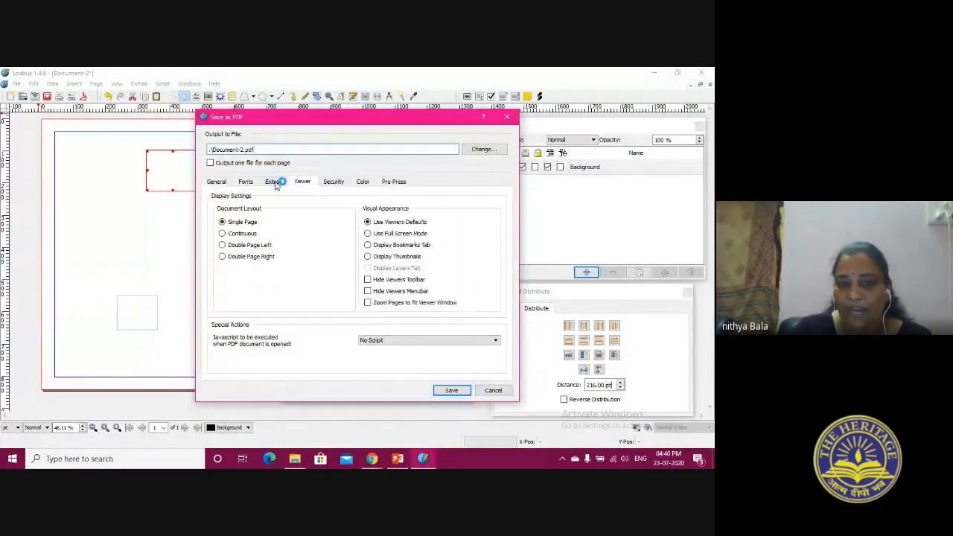
pyautogui.click(273, 183)
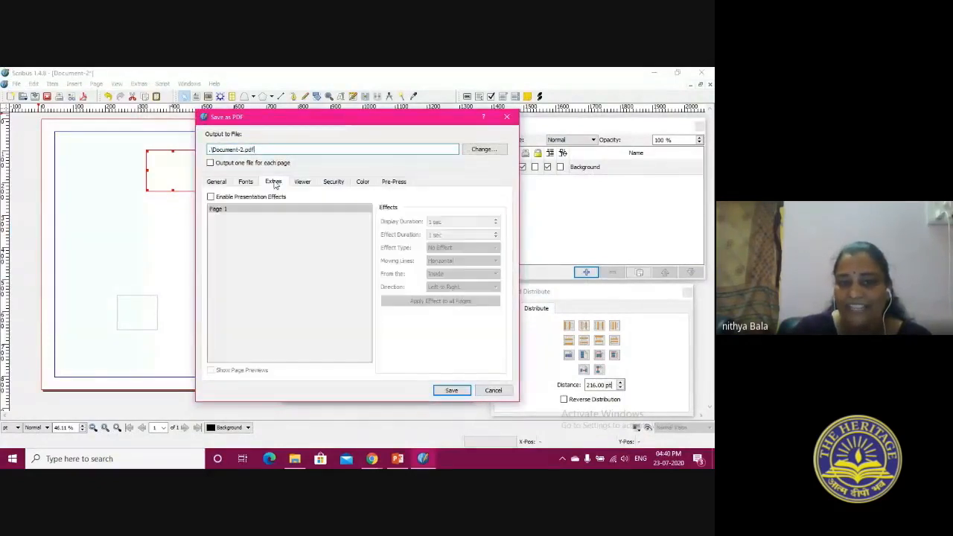
pyautogui.click(238, 200)
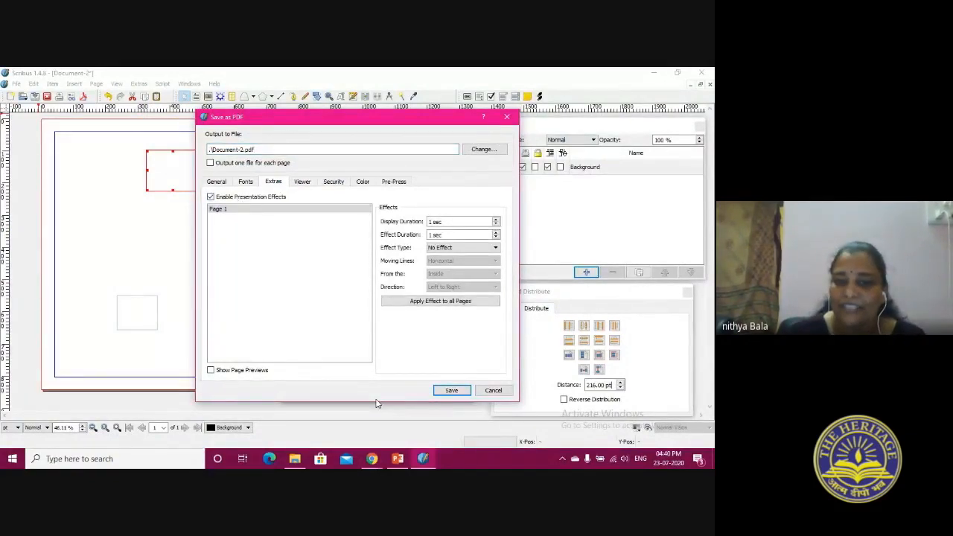
# Switch to Google Meet to read the questions in the chat, return to Scribus and dismiss the PDF export without saving
pyautogui.click(399, 459)
pyautogui.moveTo(374, 462)
pyautogui.click(323, 433)
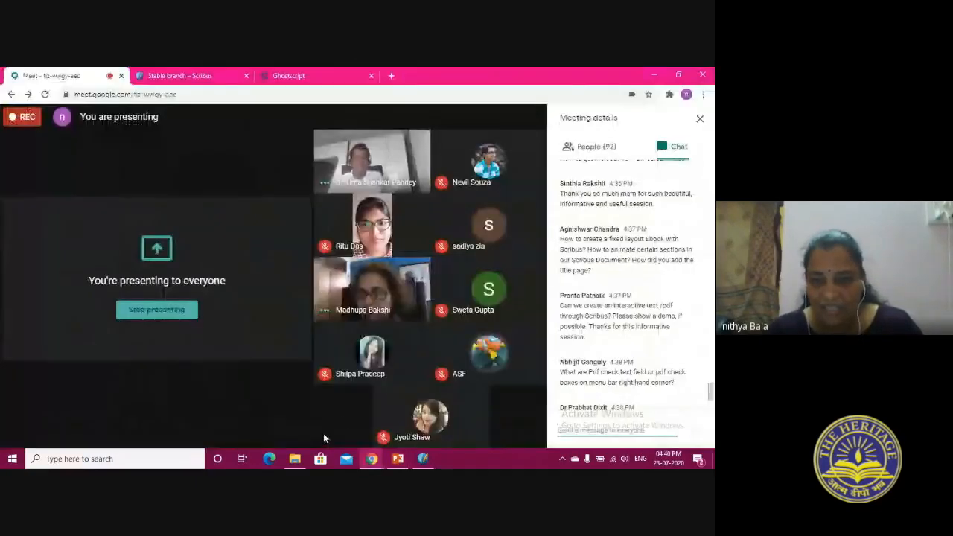
pyautogui.click(431, 461)
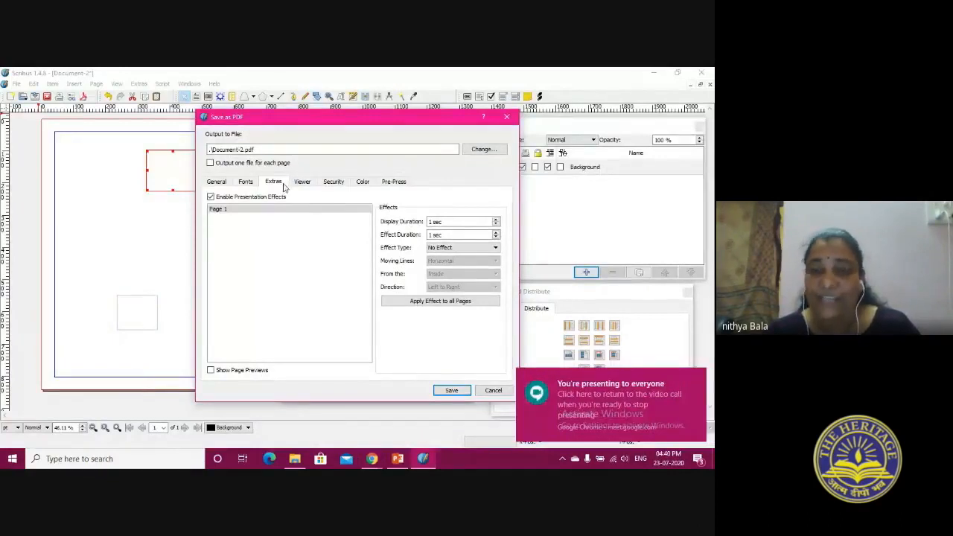
pyautogui.click(507, 117)
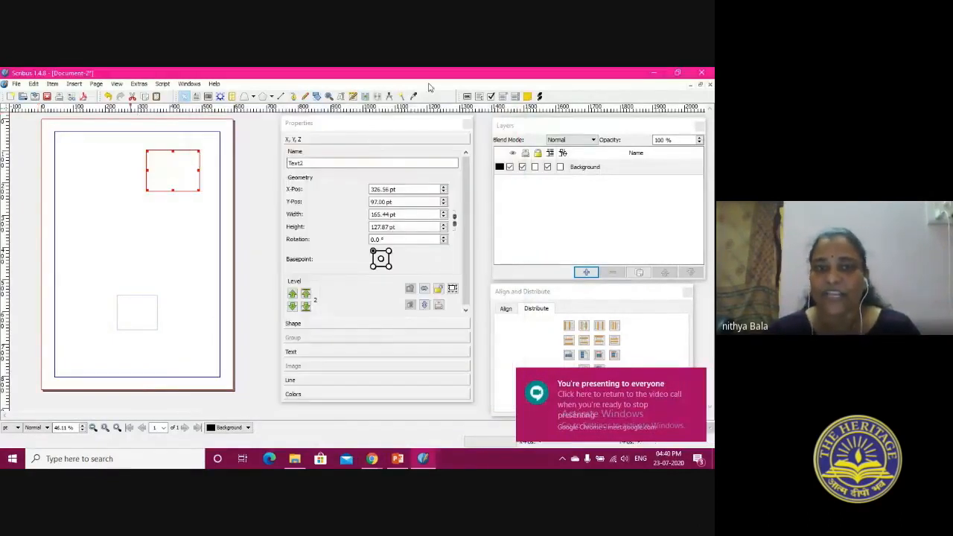